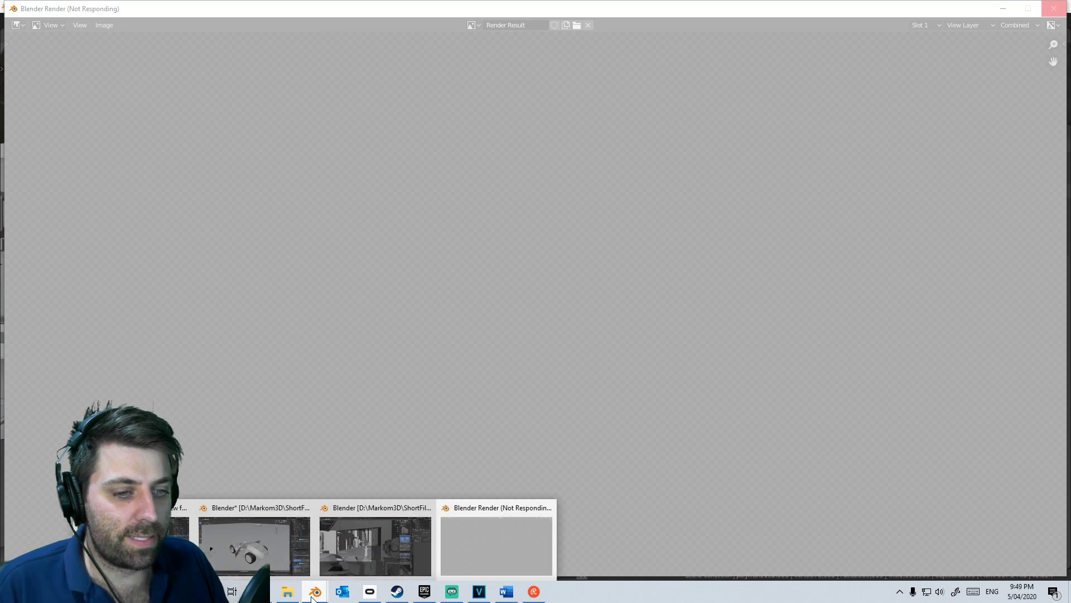
Step: Bring up the Blender render of the garage scene, look over the finished image, and close the render window
{"action": "left_click", "coordinate": [371, 548]}
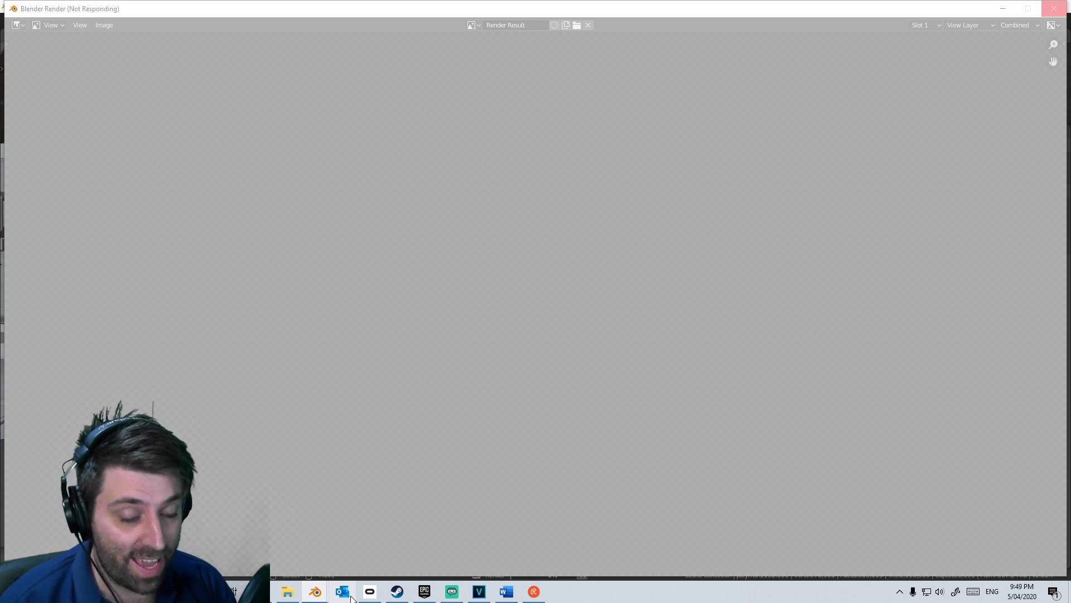
{"action": "key", "text": "Escape"}
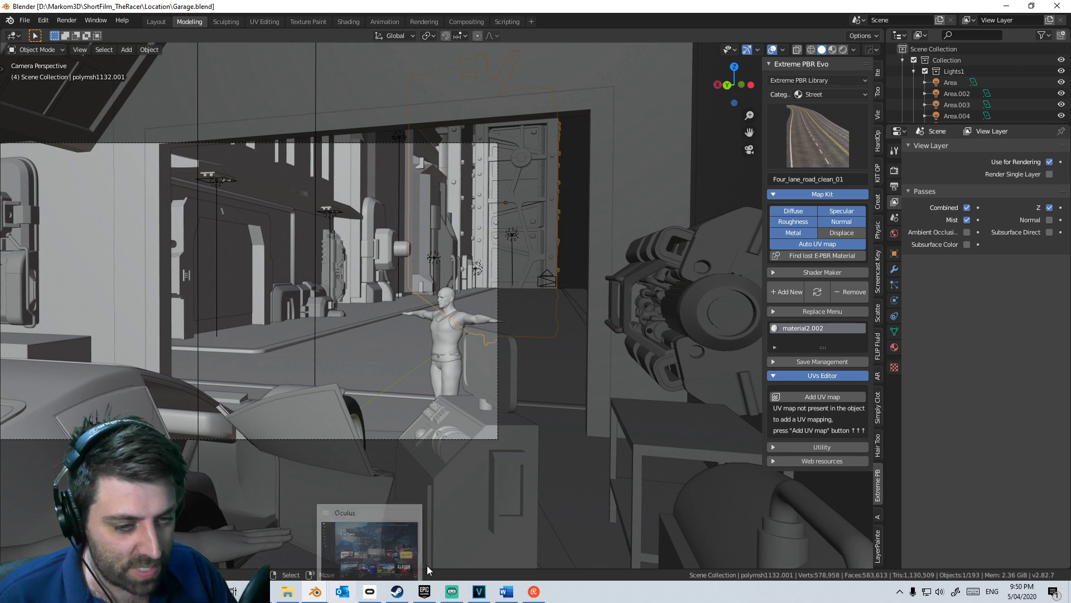
{"action": "mouse_move", "coordinate": [315, 591]}
{"action": "left_click", "coordinate": [469, 546]}
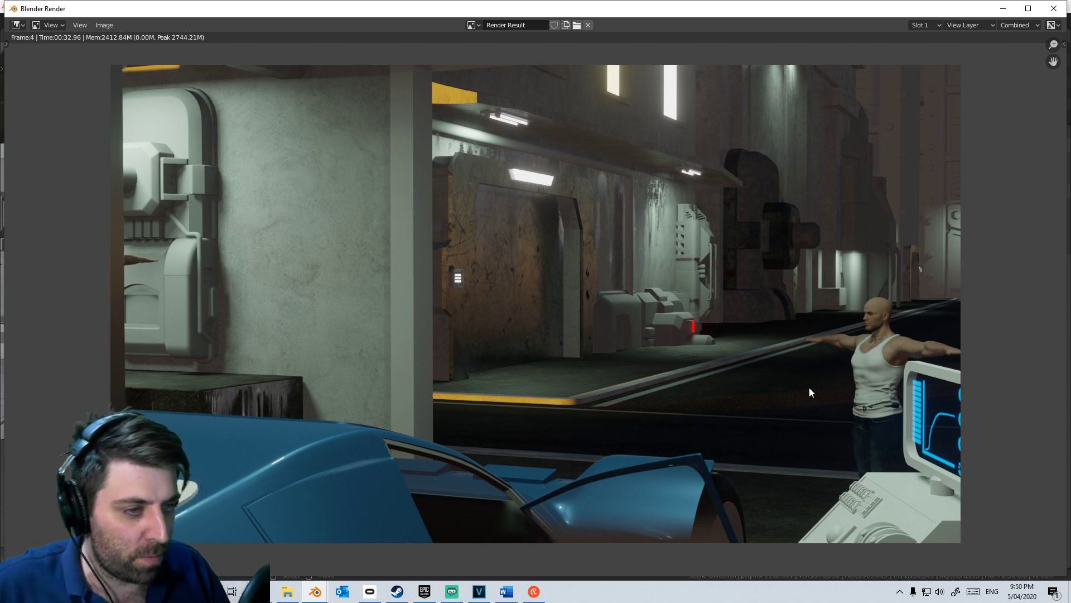
{"action": "scroll", "coordinate": [753, 365], "scroll_direction": "down", "scroll_amount": 1}
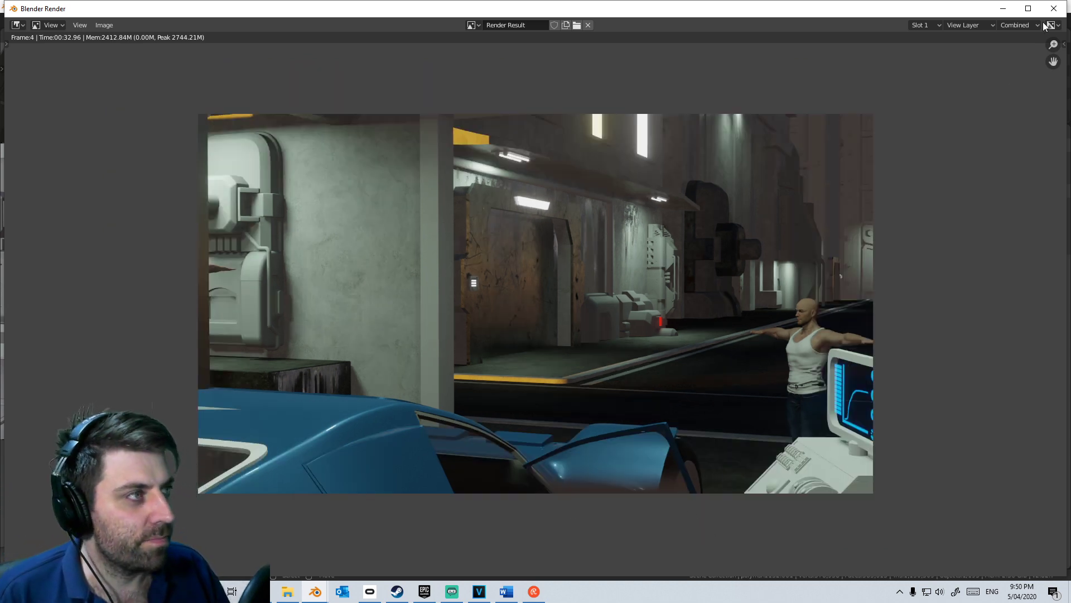
{"action": "left_click", "coordinate": [1053, 8]}
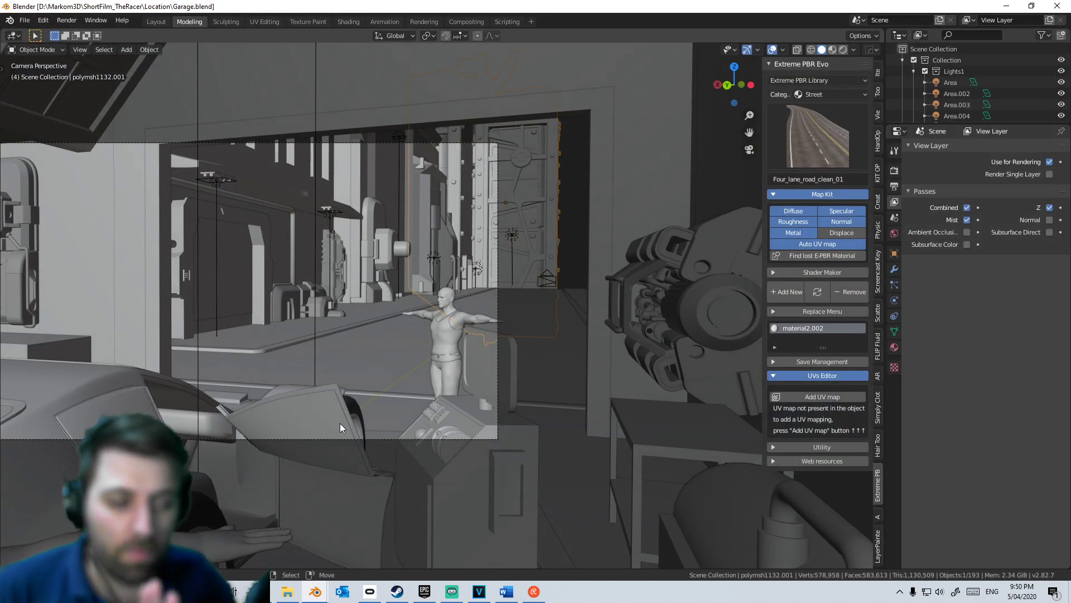
Step: Switch to VEGAS Pro and the Restoration script in Word, with the script at its opening garage scene
{"action": "left_click", "coordinate": [479, 591]}
{"action": "left_click", "coordinate": [507, 591]}
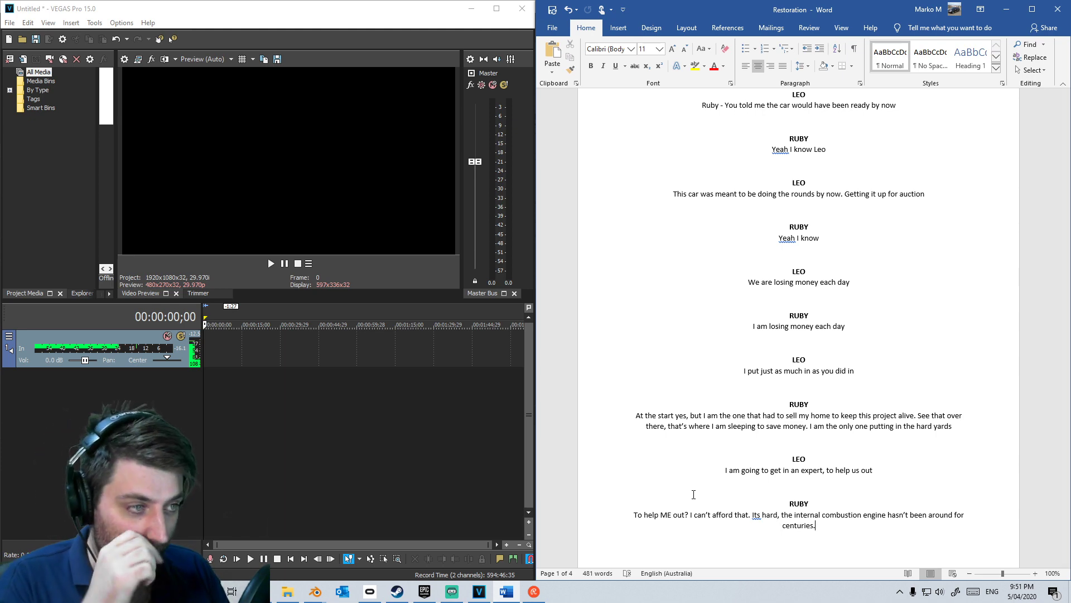
{"action": "scroll", "coordinate": [799, 405], "scroll_direction": "up", "scroll_amount": 3}
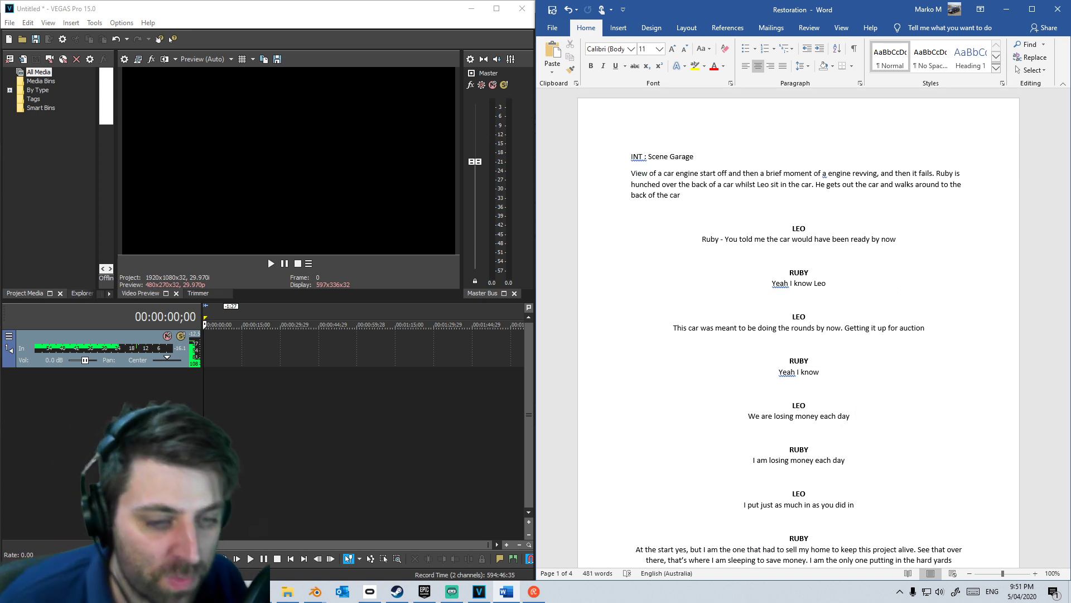
Step: Try recording the dialogue on a taller audio track, and discard that take
{"action": "left_click", "coordinate": [212, 401]}
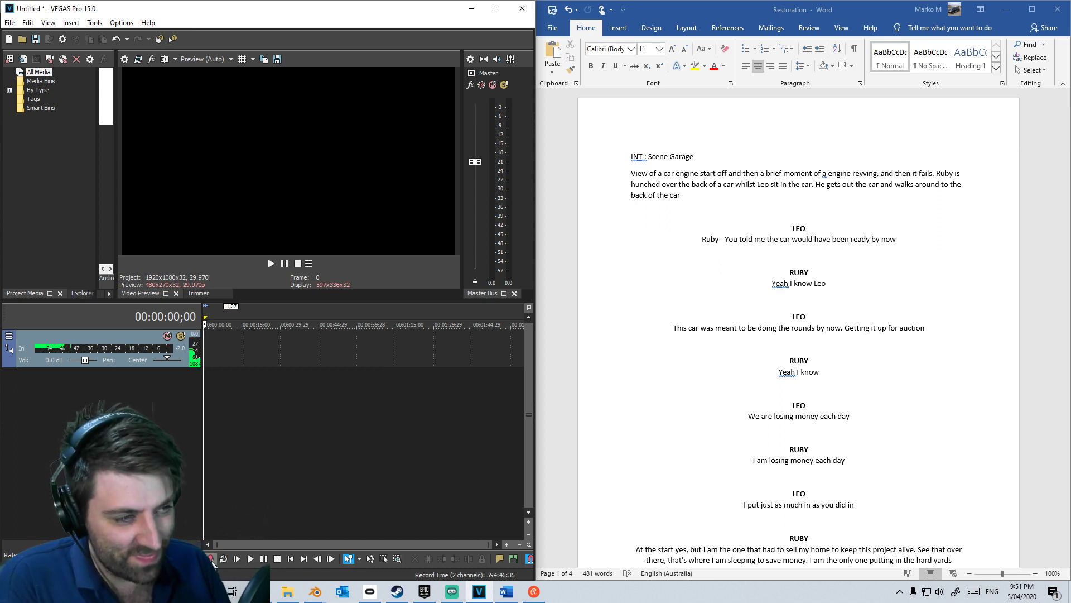
{"action": "key", "text": "space"}
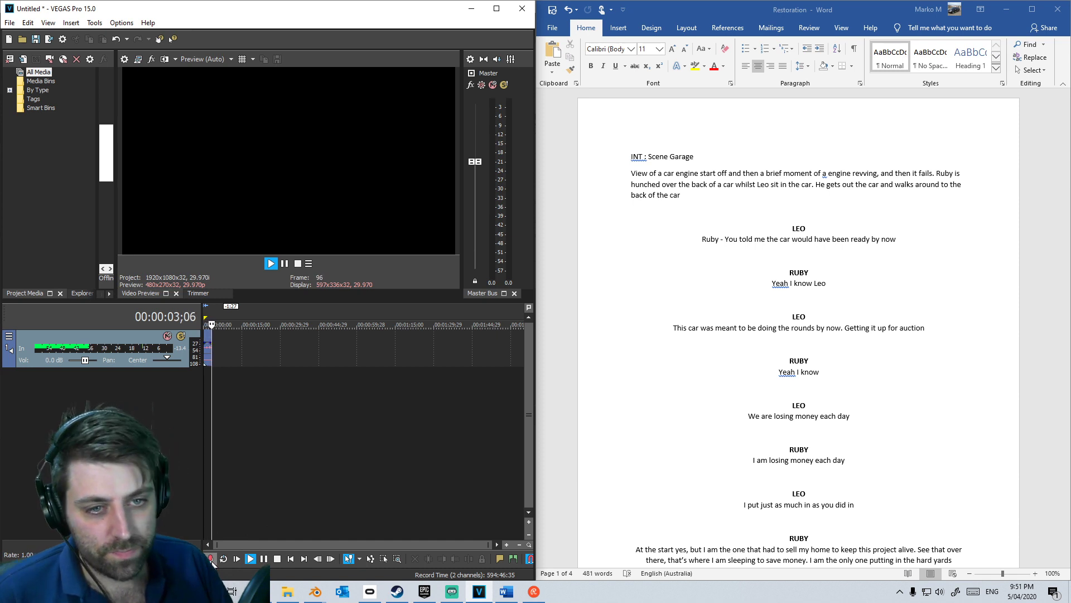
{"action": "left_click_drag", "start_coordinate": [161, 367], "coordinate": [162, 431]}
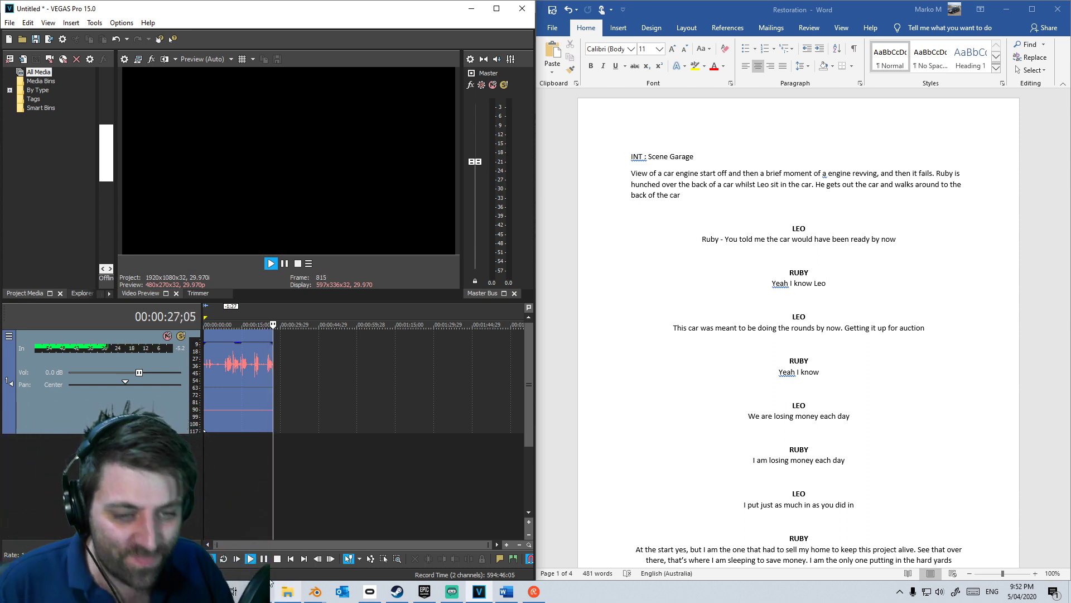
{"action": "key", "text": "space"}
{"action": "key", "text": "ctrl+z"}
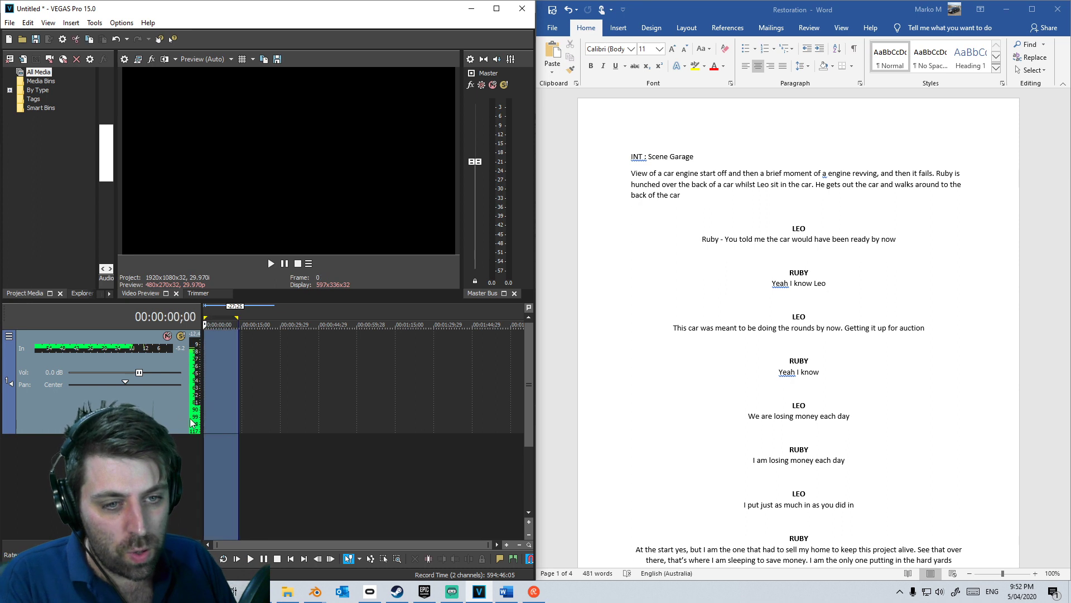
Step: Record a new voice take from the start of the timeline while following the script up to the second garage scene
{"action": "left_click", "coordinate": [216, 428]}
{"action": "key", "text": "Home"}
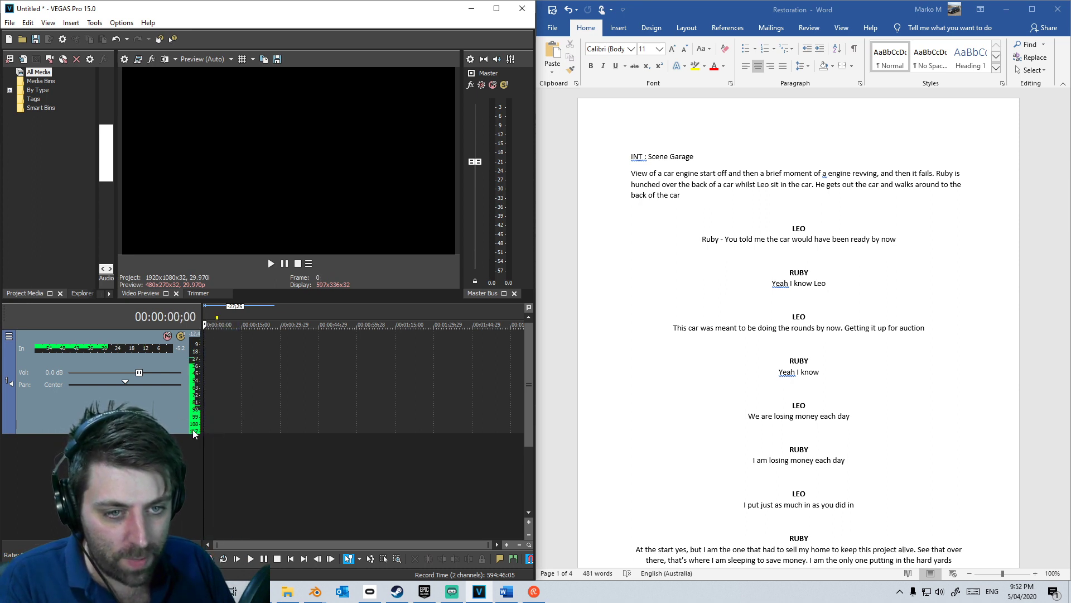
{"action": "left_click", "coordinate": [212, 559]}
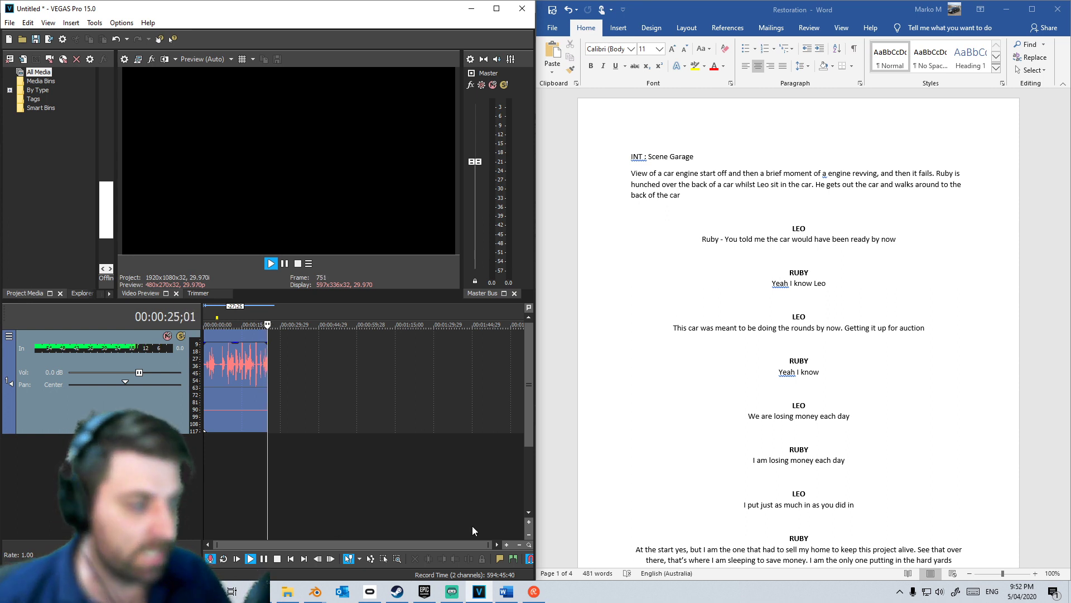
{"action": "scroll", "coordinate": [756, 460], "scroll_direction": "down", "scroll_amount": 4}
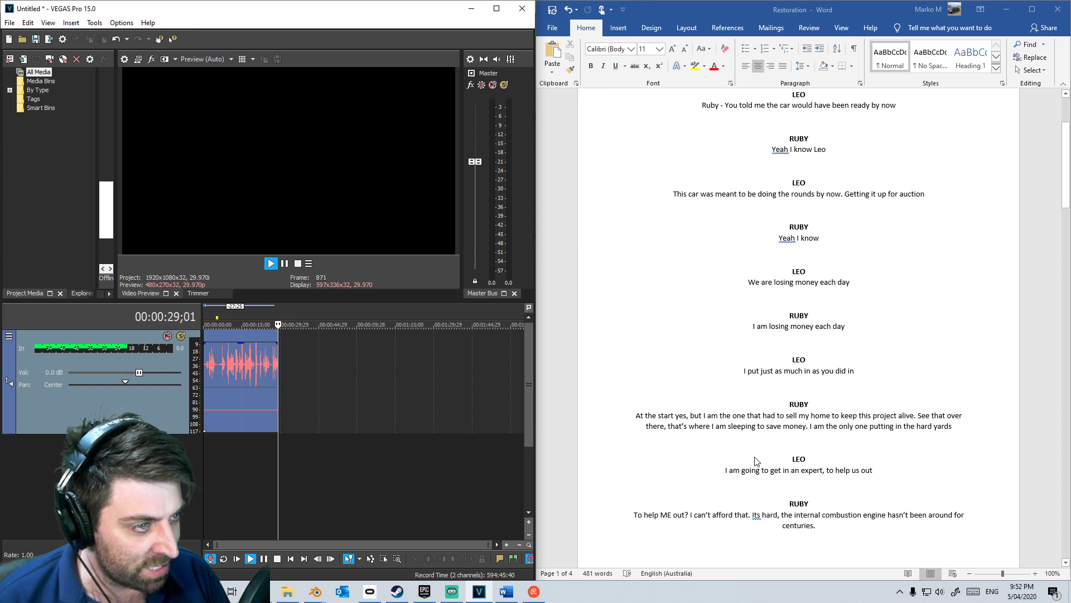
{"action": "scroll", "coordinate": [755, 461], "scroll_direction": "down", "scroll_amount": 1}
{"action": "scroll", "coordinate": [756, 461], "scroll_direction": "down", "scroll_amount": 2}
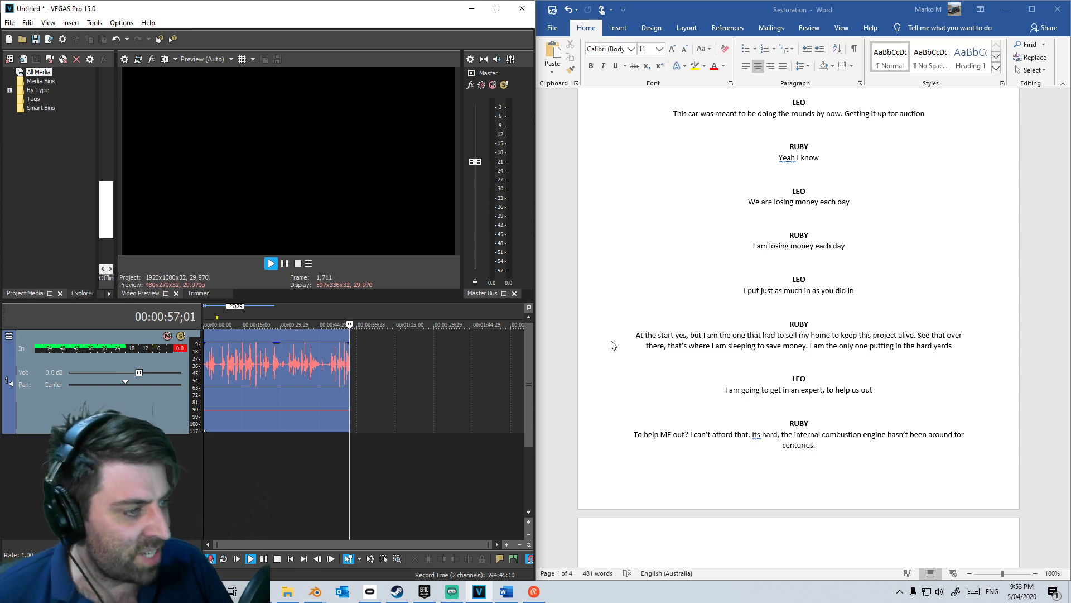
{"action": "scroll", "coordinate": [779, 383], "scroll_direction": "down", "scroll_amount": 10}
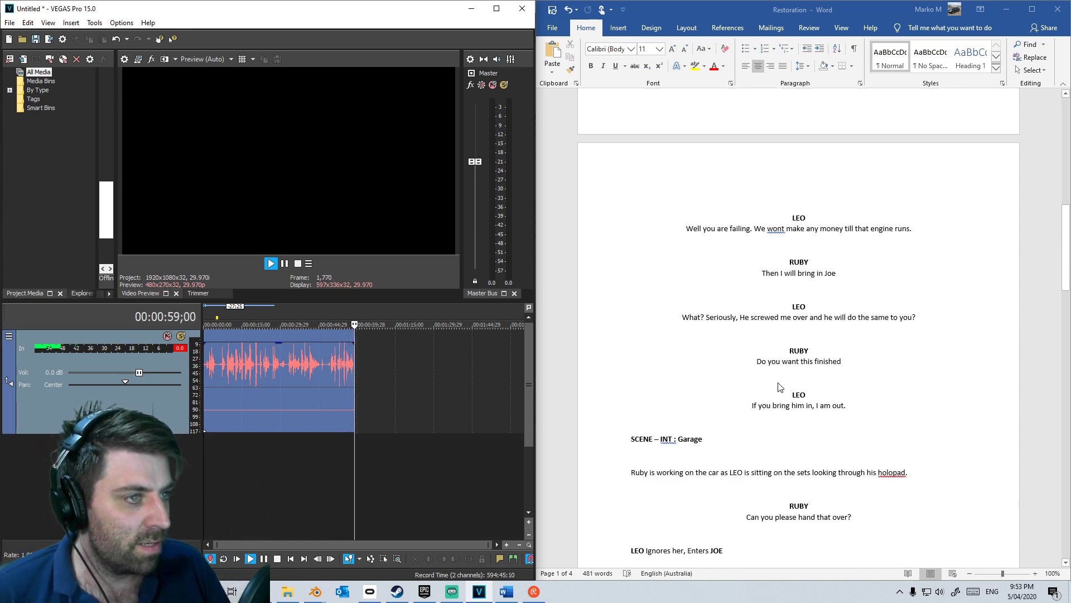
{"action": "scroll", "coordinate": [780, 386], "scroll_direction": "down", "scroll_amount": 1}
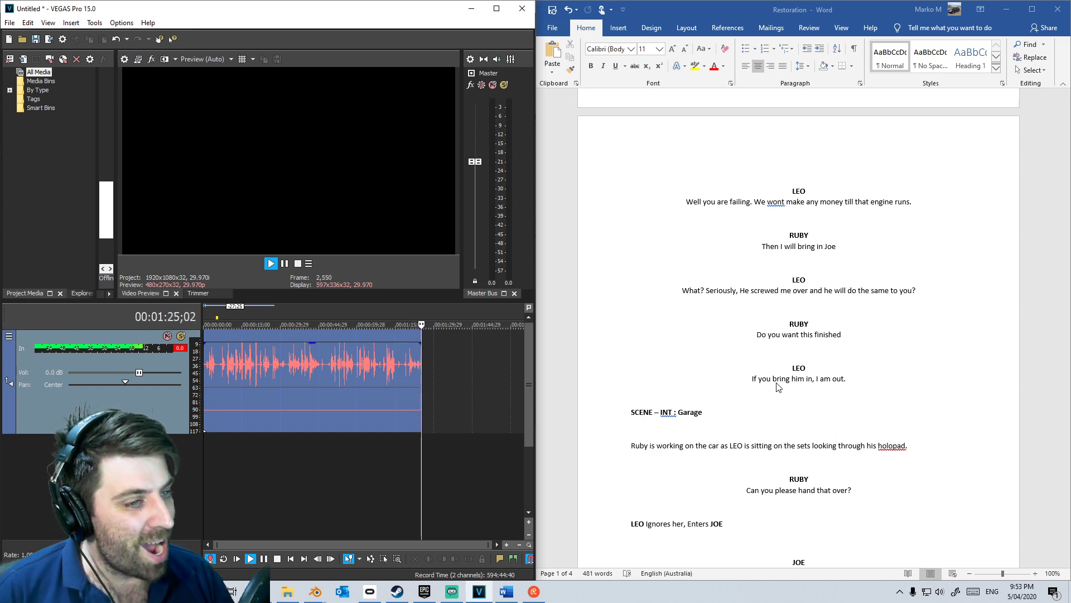
{"action": "scroll", "coordinate": [771, 395], "scroll_direction": "down", "scroll_amount": 9}
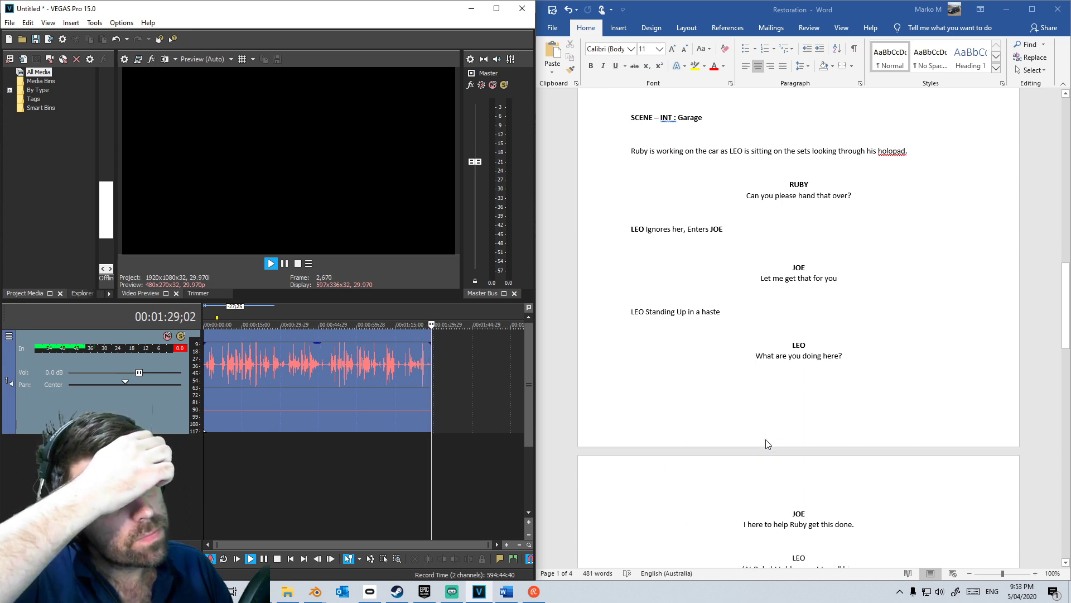
Step: Add "Leo," to the start of Ruby's line "Can you please hand that over?" in the second garage scene
{"action": "scroll", "coordinate": [766, 440], "scroll_direction": "up", "scroll_amount": 1}
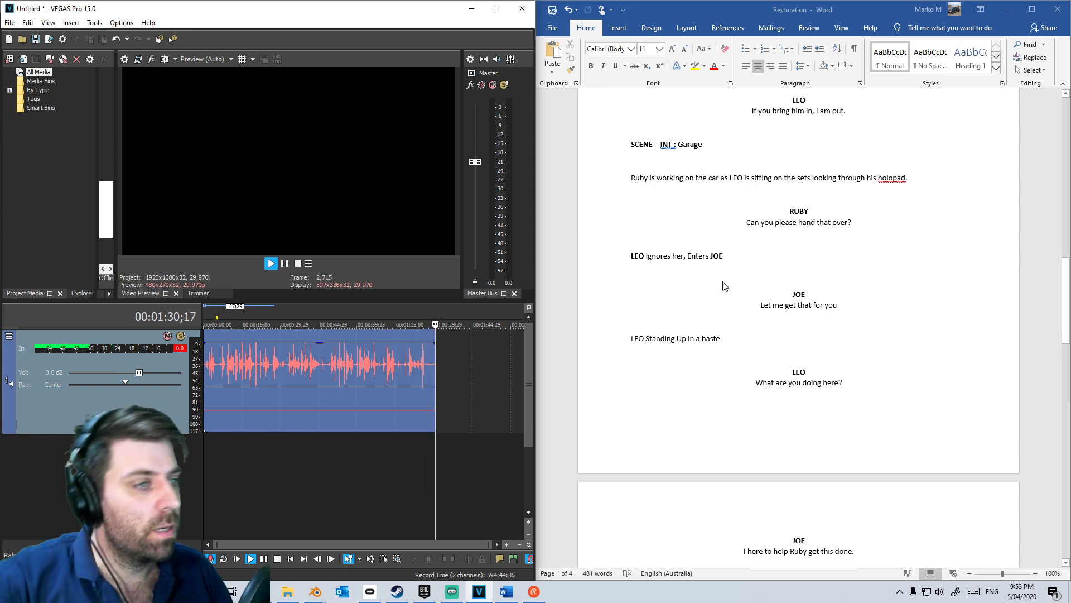
{"action": "left_click", "coordinate": [751, 221]}
{"action": "type", "text": "Leo, Can"}
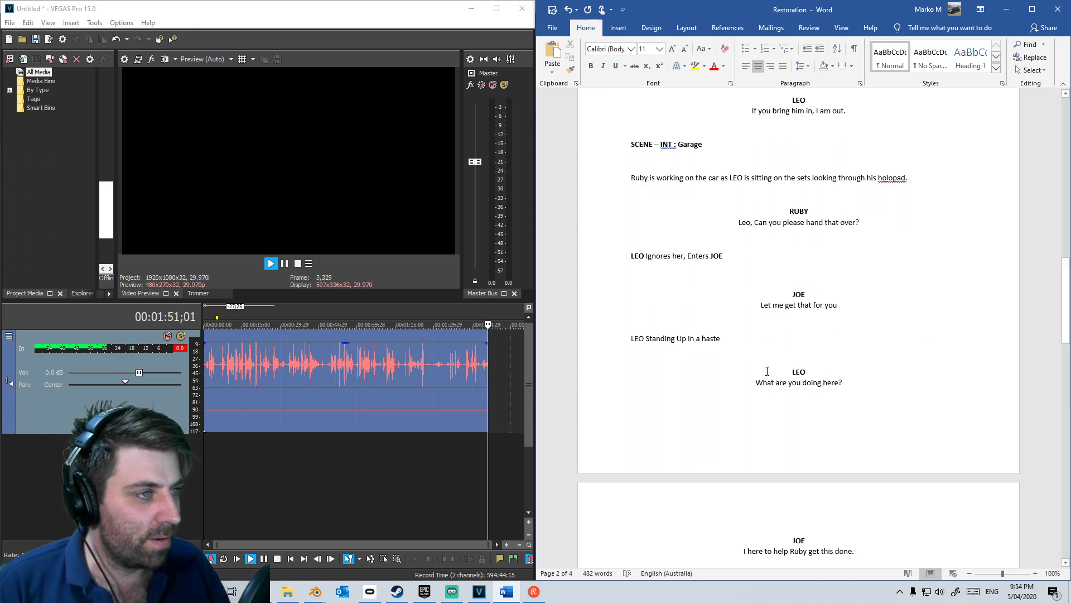
Step: Return to the earlier dialogue in the script and stop the voice recording
{"action": "scroll", "coordinate": [767, 371], "scroll_direction": "up", "scroll_amount": 4}
{"action": "scroll", "coordinate": [767, 371], "scroll_direction": "up", "scroll_amount": 9}
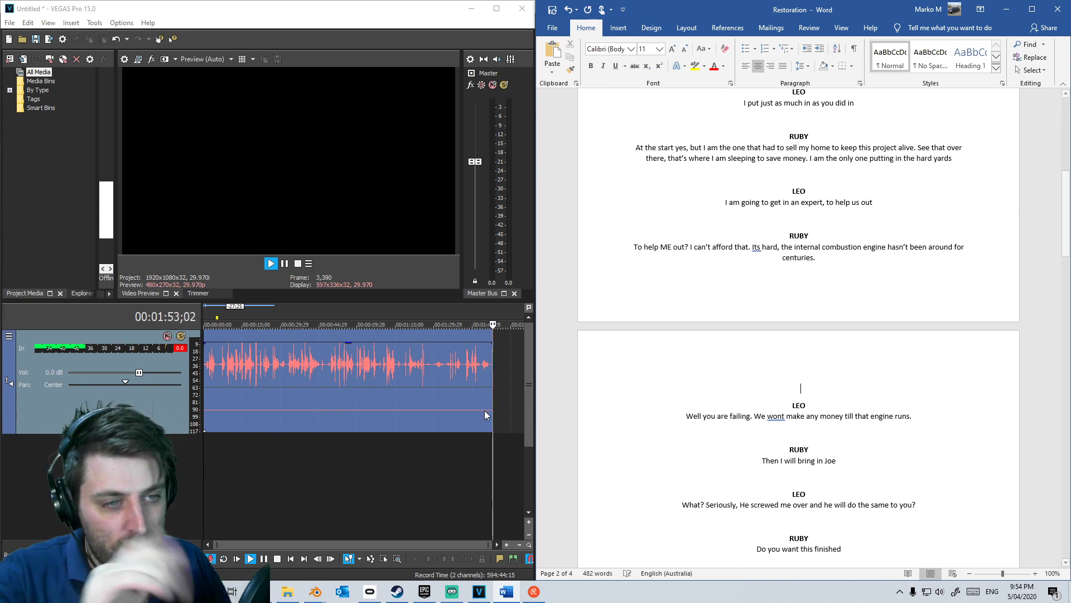
{"action": "left_click", "coordinate": [480, 459]}
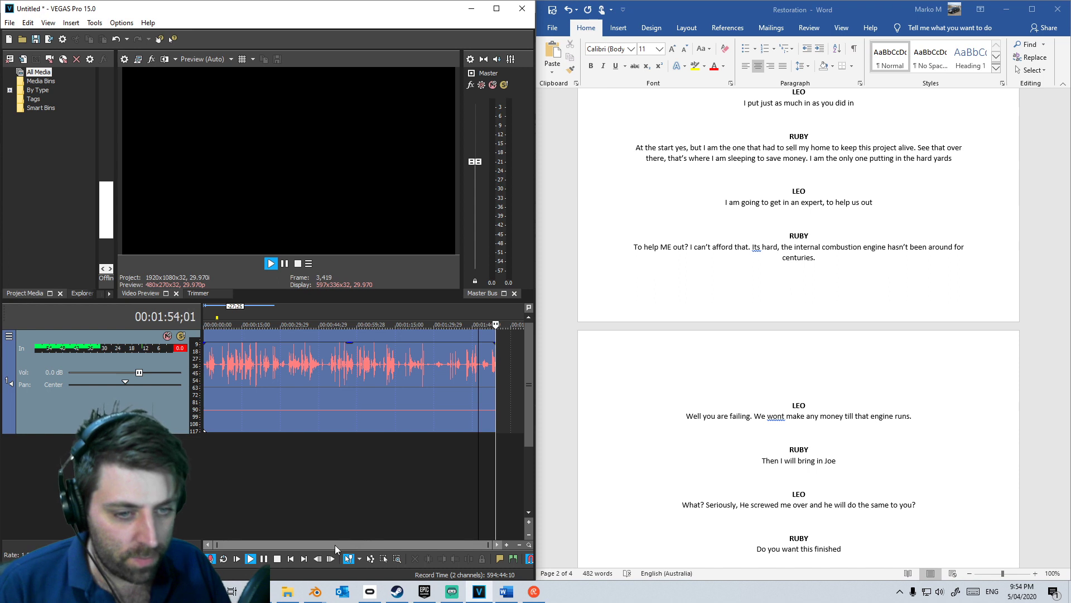
{"action": "left_click", "coordinate": [276, 559]}
Step: Make the audio track taller so the waveform at the start of the recorded take can be examined
{"action": "scroll", "coordinate": [270, 413], "scroll_direction": "up", "scroll_amount": 2}
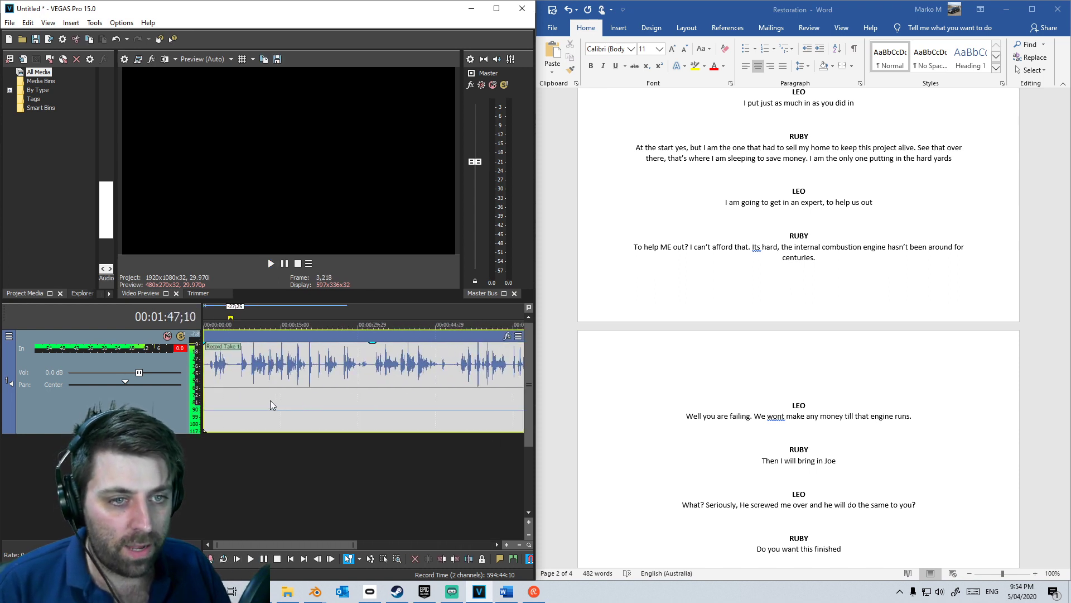
{"action": "scroll", "coordinate": [270, 401], "scroll_direction": "up", "scroll_amount": 4}
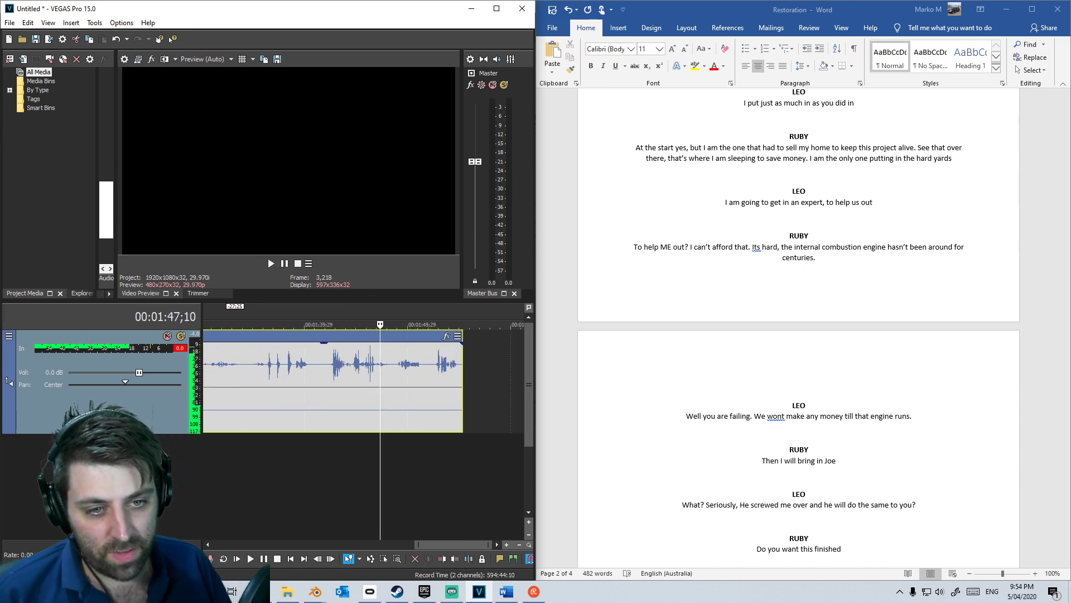
{"action": "left_click_drag", "start_coordinate": [129, 432], "coordinate": [129, 503]}
{"action": "middle_click_drag", "start_coordinate": [318, 438], "coordinate": [227, 402]}
{"action": "scroll", "coordinate": [263, 428], "scroll_direction": "up", "scroll_amount": 1}
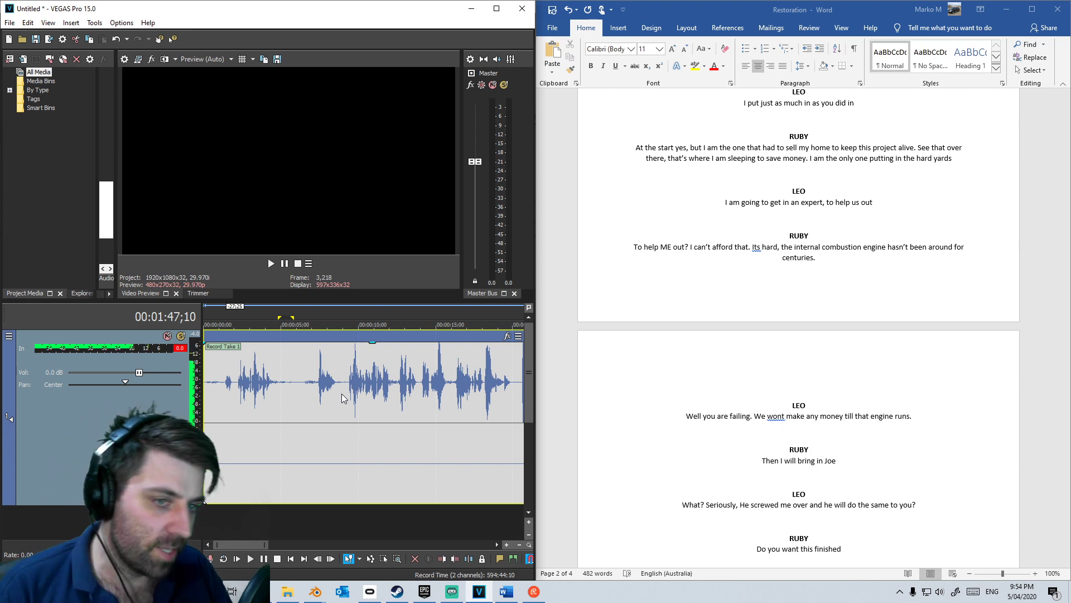
{"action": "left_click", "coordinate": [221, 396]}
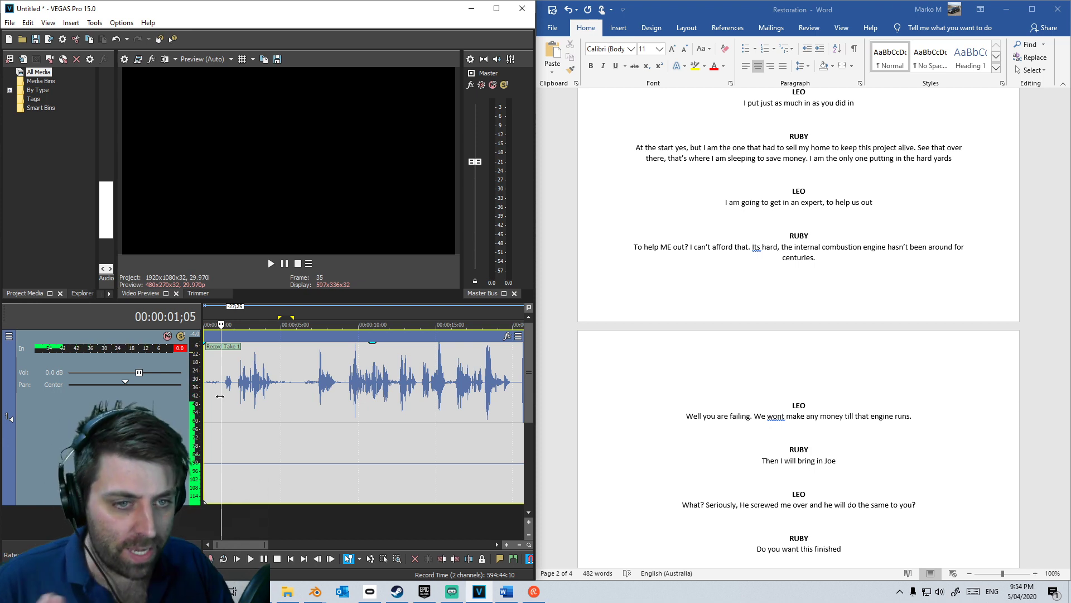
{"action": "right_click_drag", "start_coordinate": [299, 339], "coordinate": [266, 337]}
{"action": "left_click_drag", "start_coordinate": [270, 465], "coordinate": [232, 420]}
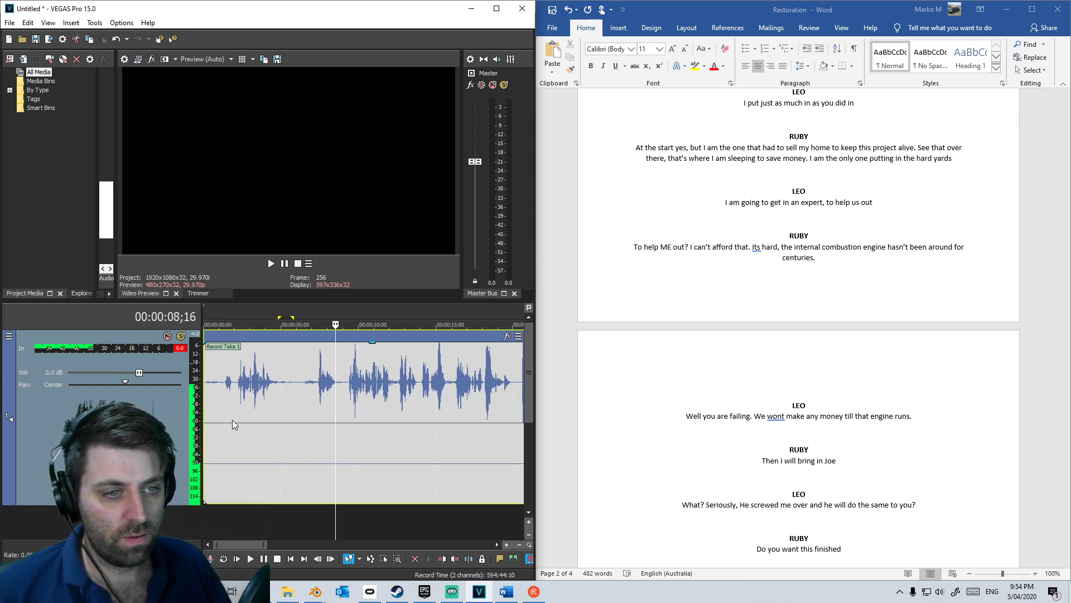
{"action": "left_click_drag", "start_coordinate": [204, 501], "coordinate": [205, 435]}
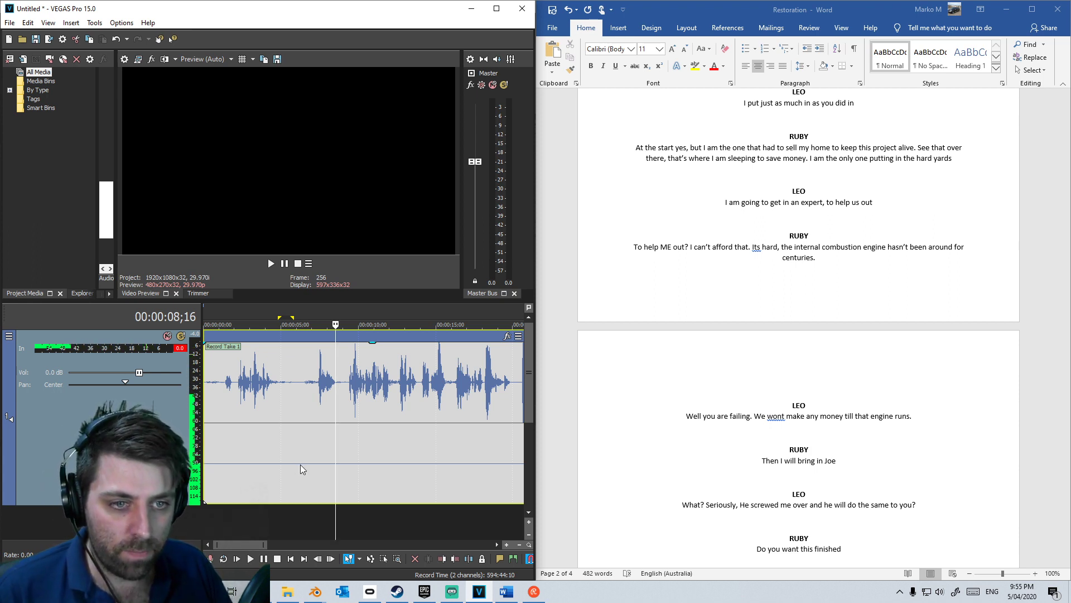
Step: Play the start of the recorded take and split the clip at 00:00:01;09, just before the first spoken line
{"action": "left_click", "coordinate": [223, 415]}
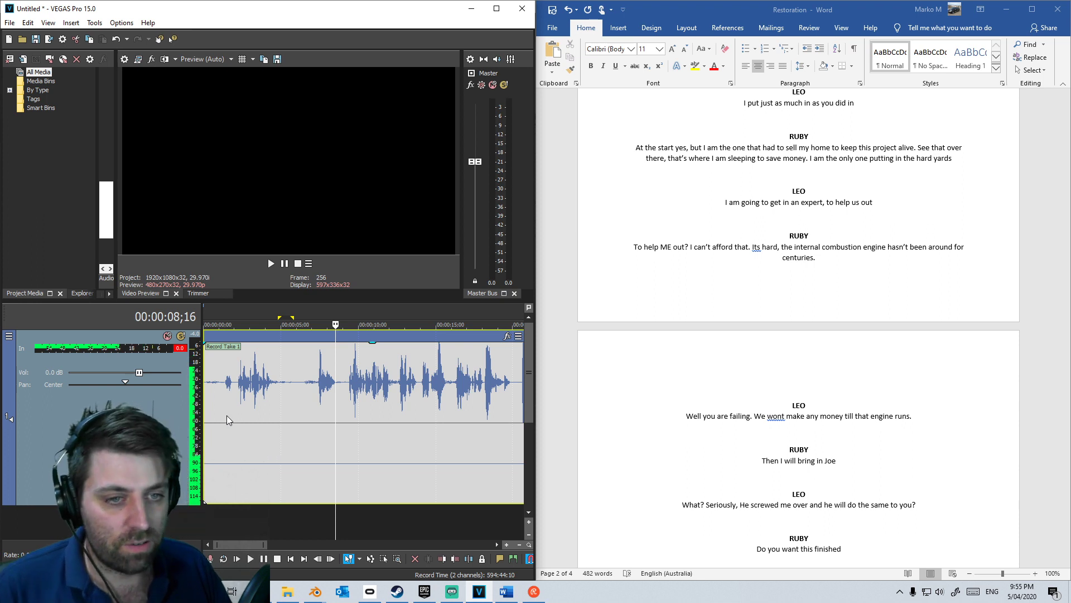
{"action": "scroll", "coordinate": [253, 424], "scroll_direction": "up", "scroll_amount": 4}
{"action": "key", "text": "space"}
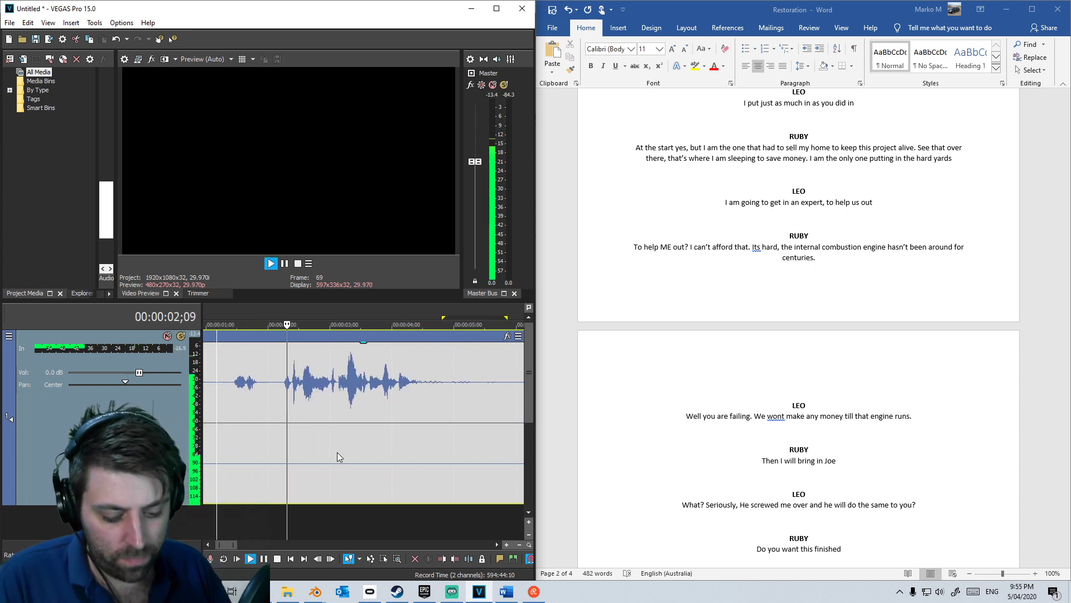
{"action": "key", "text": "space"}
{"action": "key", "text": "s"}
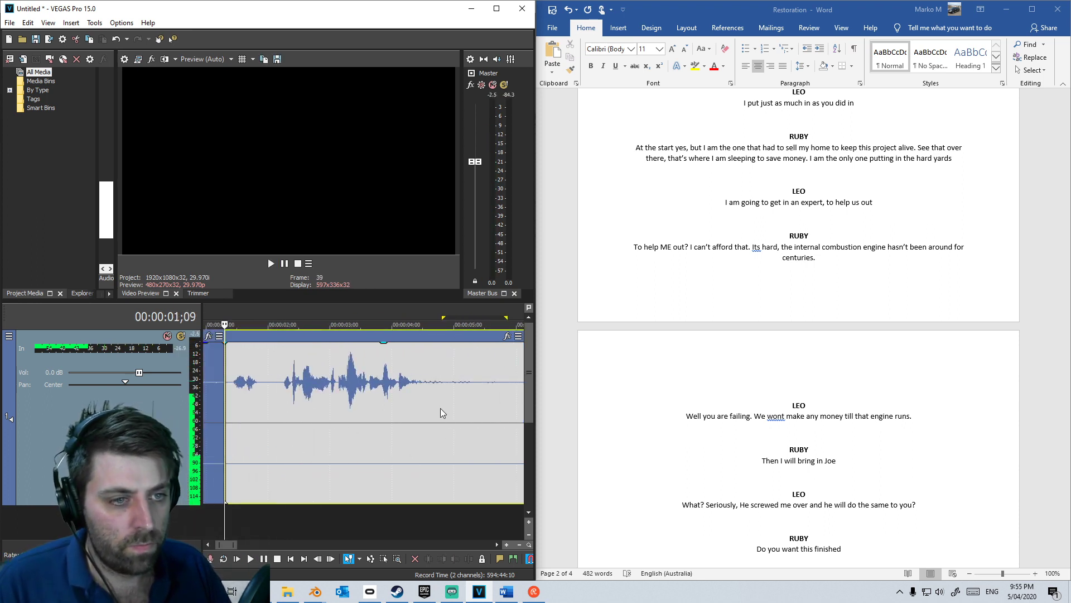
Step: Play the first spoken line and split the clip in the silence after it, at 00:00:04;27
{"action": "key", "text": "space"}
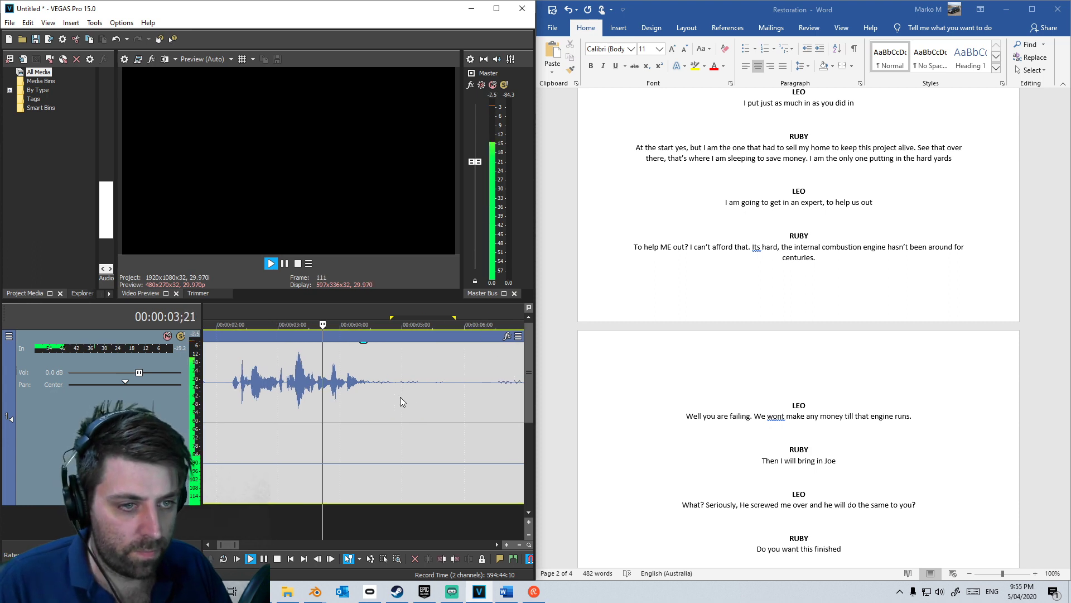
{"action": "scroll", "coordinate": [390, 396], "scroll_direction": "down", "scroll_amount": 5}
{"action": "key", "text": "Return"}
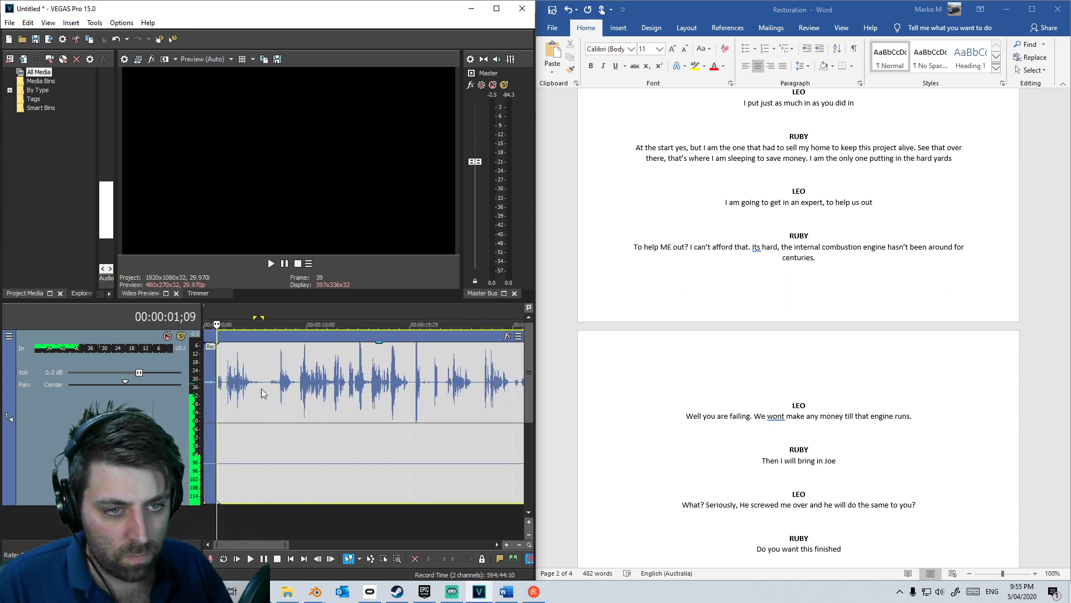
{"action": "scroll", "coordinate": [285, 408], "scroll_direction": "up", "scroll_amount": 5}
{"action": "left_click", "coordinate": [329, 397]}
{"action": "key", "text": "s"}
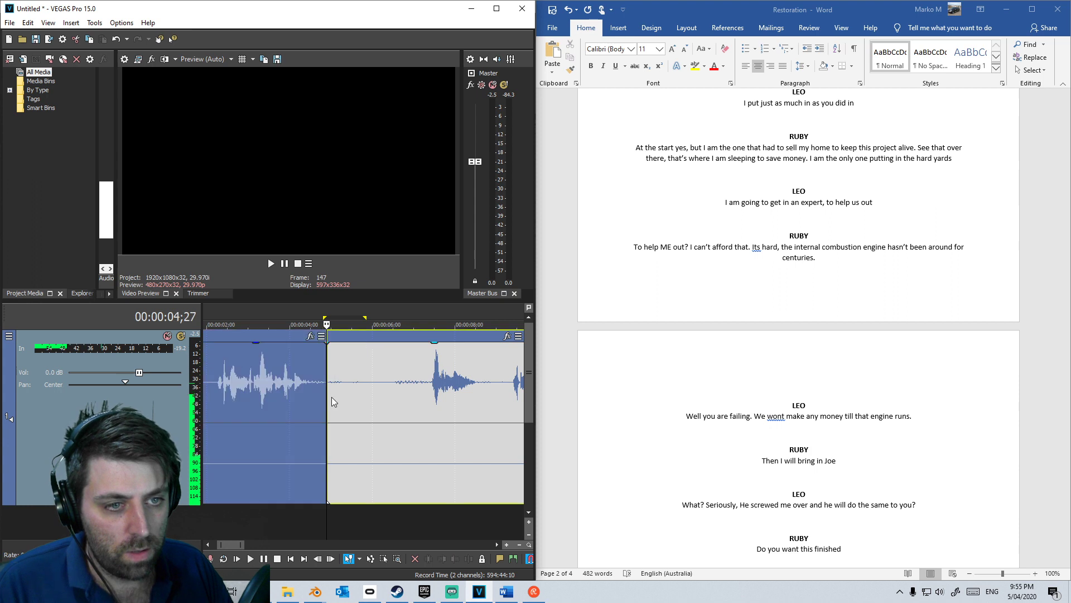
Step: Split the take at 00:00:07;05 and again after the short reply, and delete the piece between the first line and the reply
{"action": "key", "text": "space"}
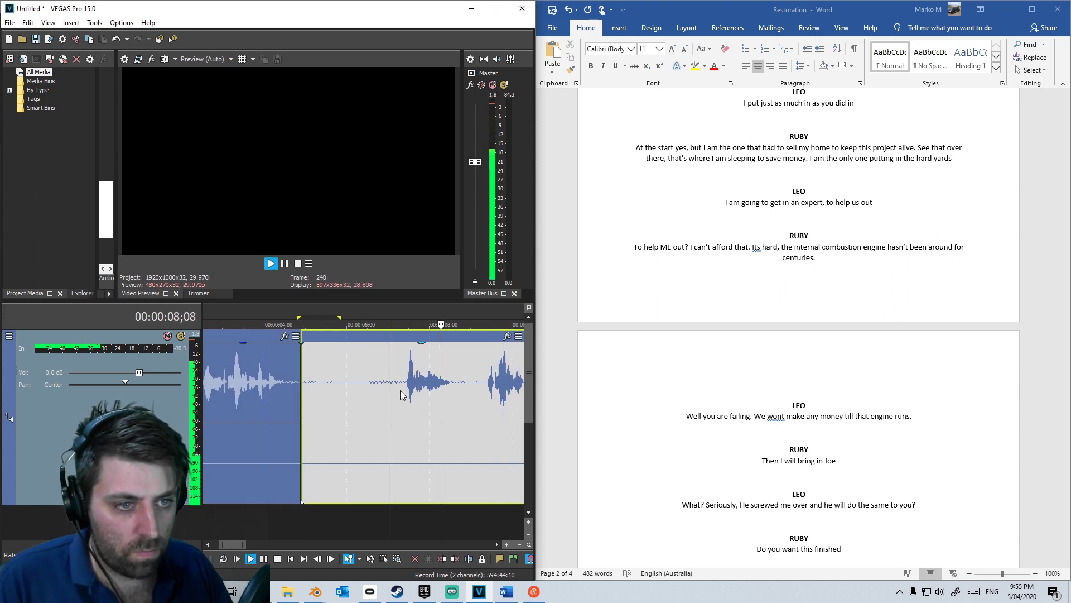
{"action": "left_click", "coordinate": [393, 394]}
{"action": "key", "text": "s"}
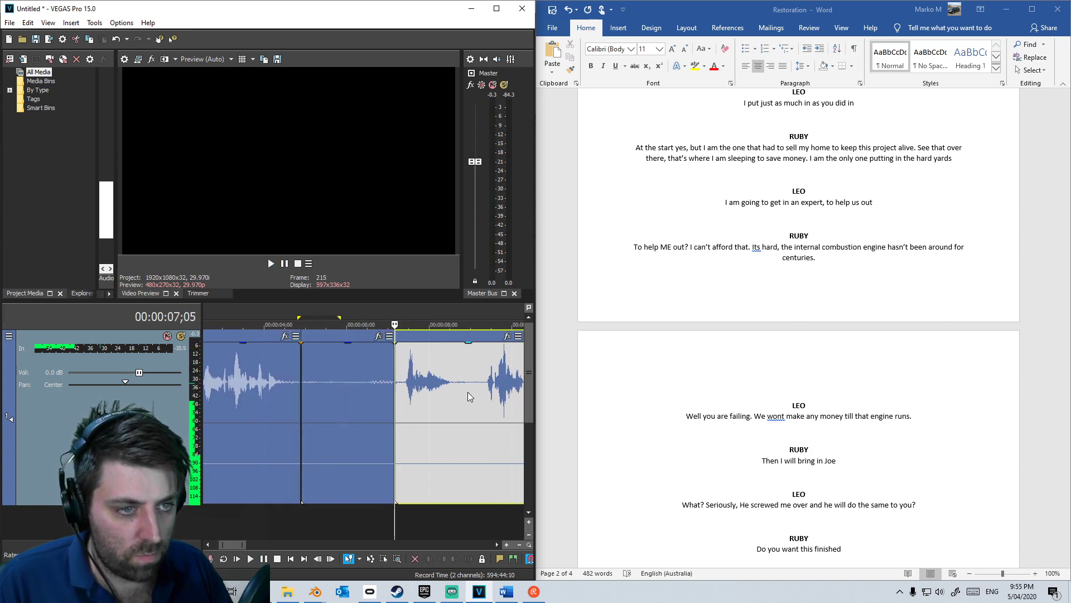
{"action": "left_click", "coordinate": [467, 392]}
{"action": "key", "text": "s"}
{"action": "left_click", "coordinate": [380, 401]}
{"action": "key", "text": "Delete"}
Step: Move the short reply onto a new second audio track, starting where the first line ends
{"action": "left_click", "coordinate": [430, 400]}
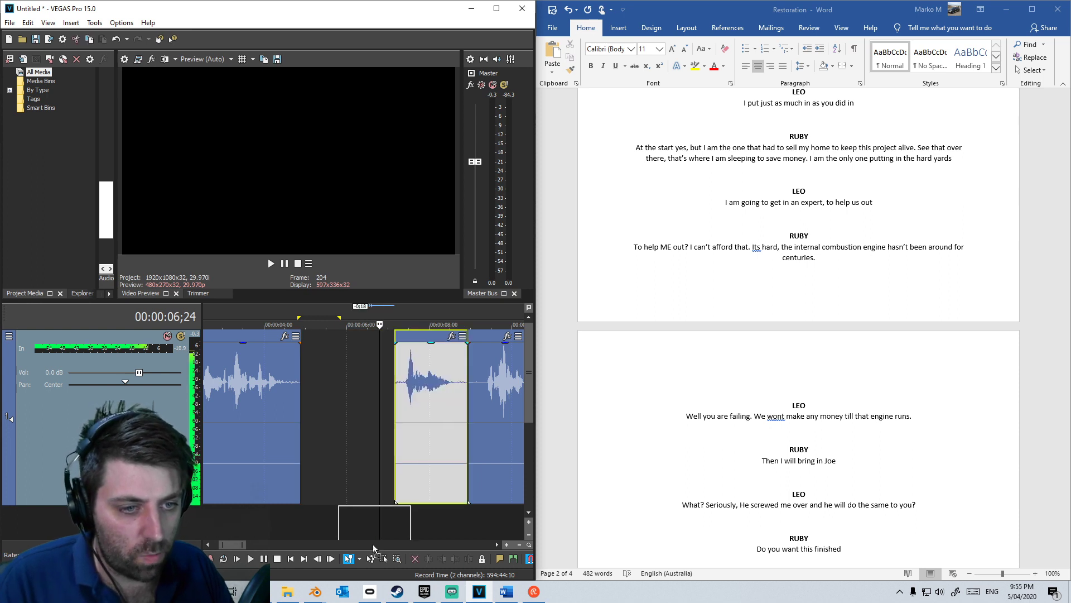
{"action": "scroll", "coordinate": [380, 466], "scroll_direction": "down", "scroll_amount": 3}
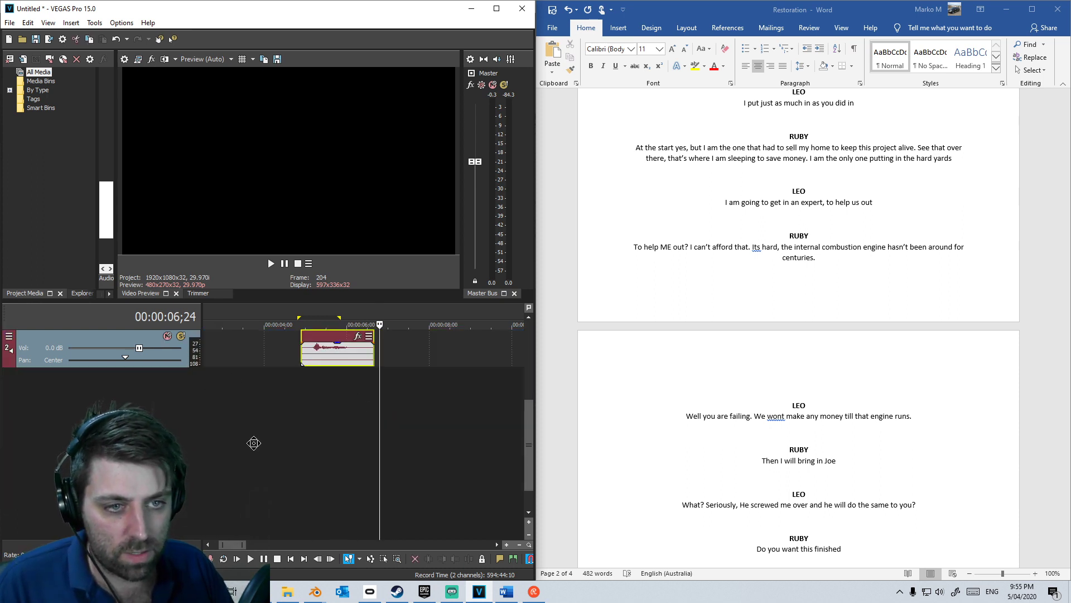
{"action": "scroll", "coordinate": [253, 442], "scroll_direction": "up", "scroll_amount": 3}
{"action": "scroll", "coordinate": [363, 435], "scroll_direction": "down", "scroll_amount": 2, "text": "ctrl+shift"}
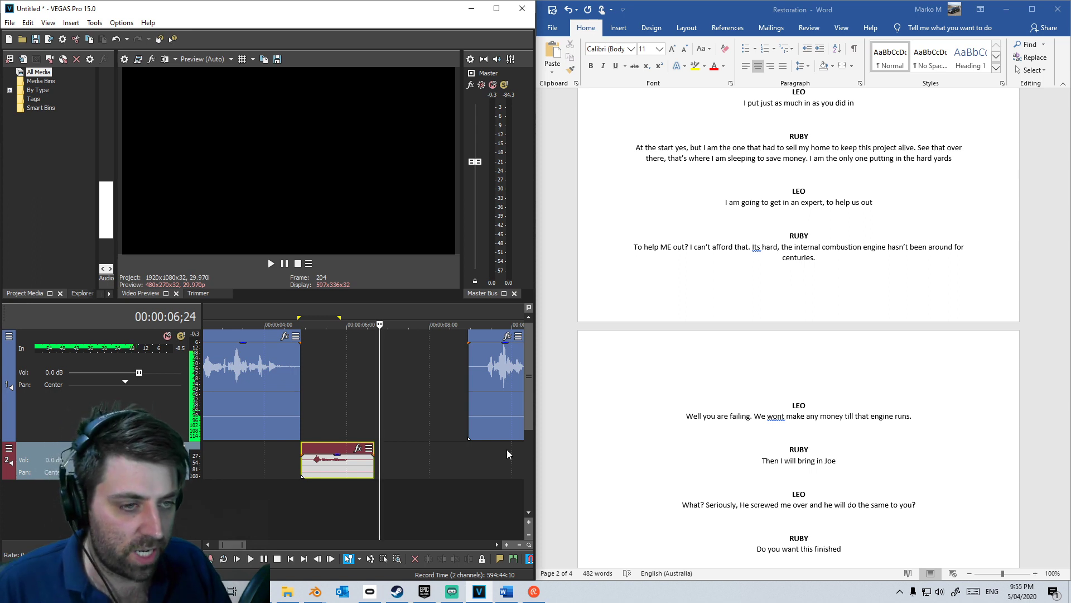
Step: Play the reply on the second track and move it 14 frames earlier so it overlaps the end of the first line
{"action": "left_click", "coordinate": [483, 393]}
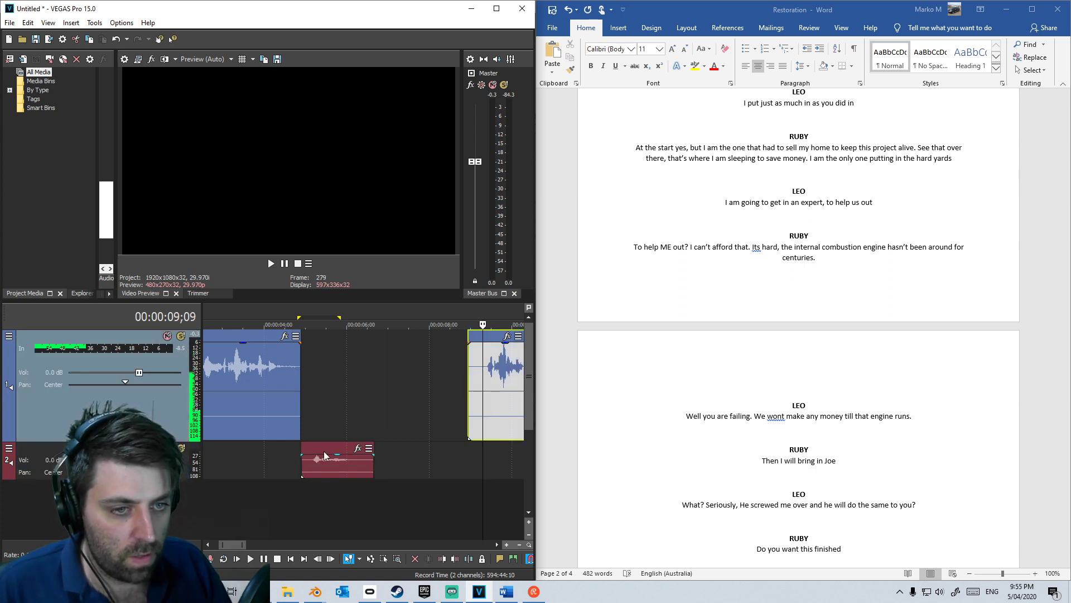
{"action": "left_click", "coordinate": [263, 471]}
{"action": "key", "text": "space"}
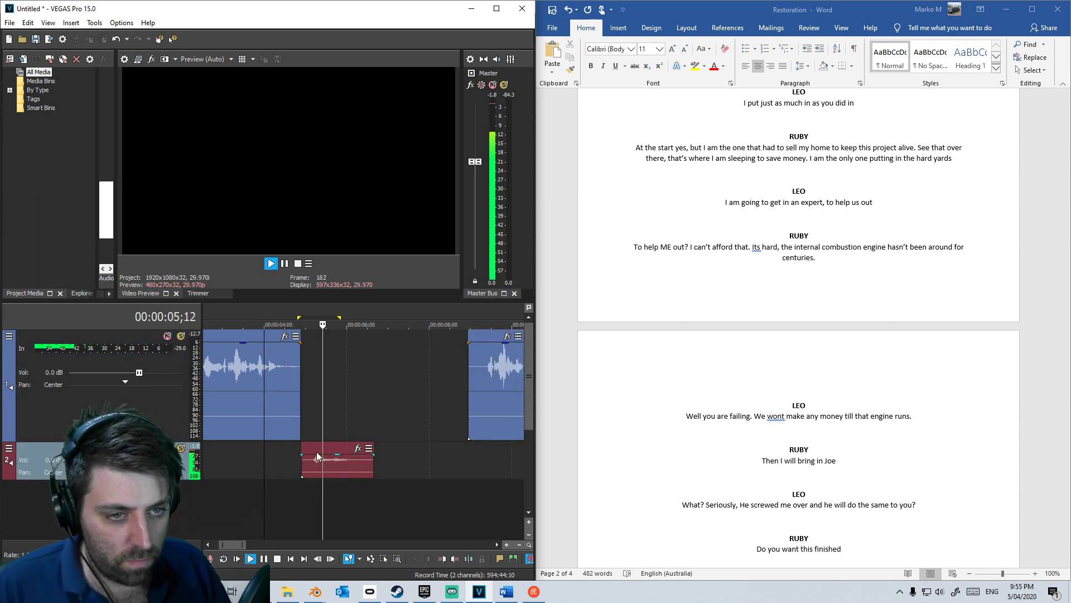
{"action": "left_click_drag", "start_coordinate": [316, 456], "coordinate": [285, 457]}
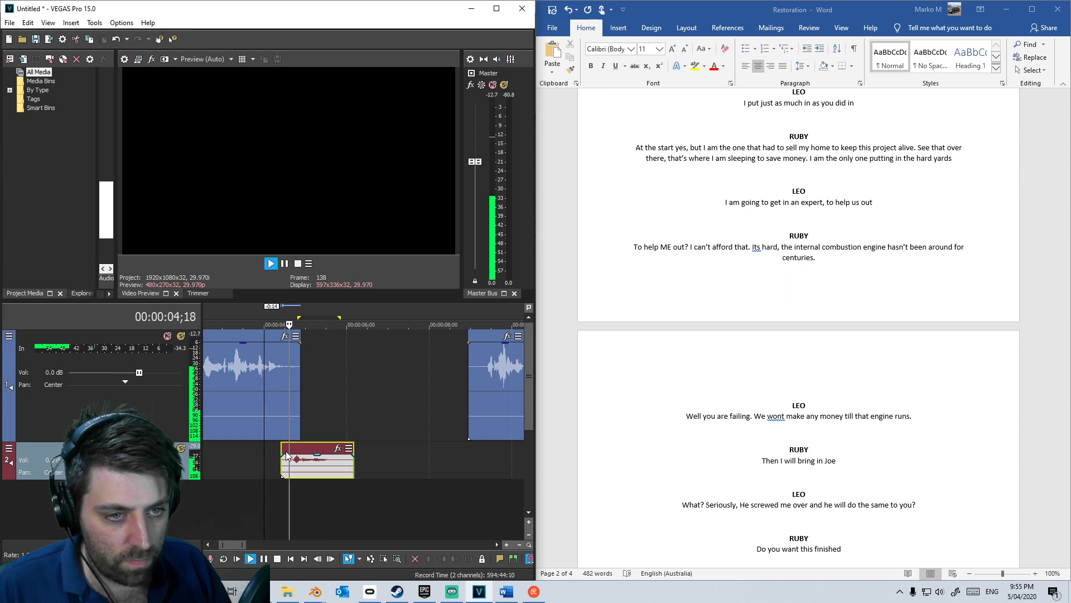
Step: Move the rest of the take on the first track earlier so it starts just before the reply clip ends
{"action": "left_click_drag", "start_coordinate": [478, 391], "coordinate": [488, 391]}
{"action": "key", "text": "space"}
{"action": "left_click_drag", "start_coordinate": [366, 402], "coordinate": [328, 398]}
Step: Play the exchange from the end of the first line and split the first-track clip at 00:00:07;22
{"action": "left_click", "coordinate": [281, 491]}
{"action": "key", "text": "space"}
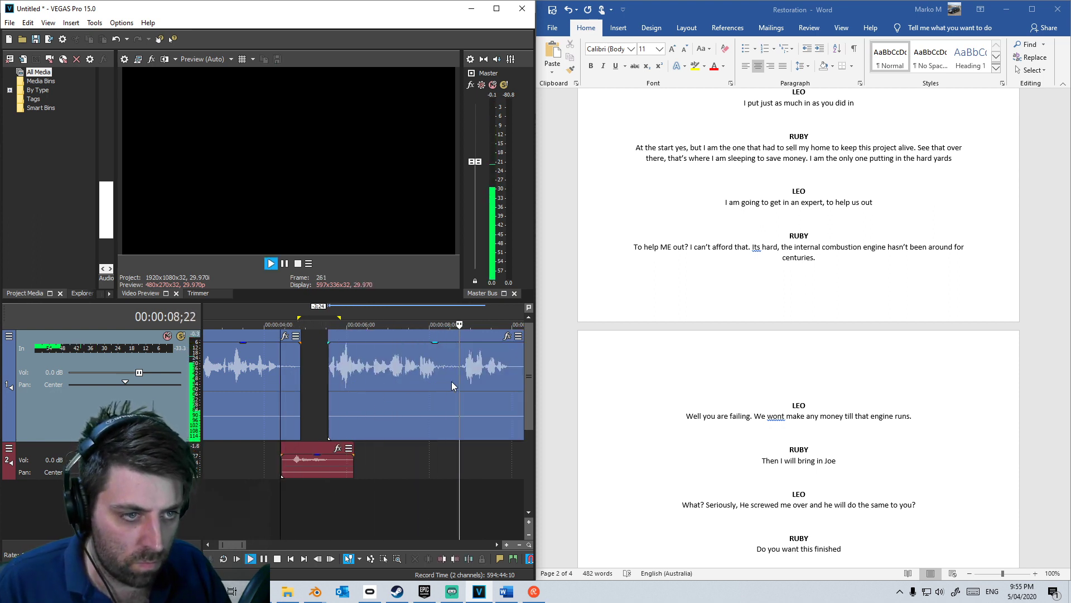
{"action": "left_click", "coordinate": [420, 384]}
{"action": "key", "text": "space"}
{"action": "key", "text": "s"}
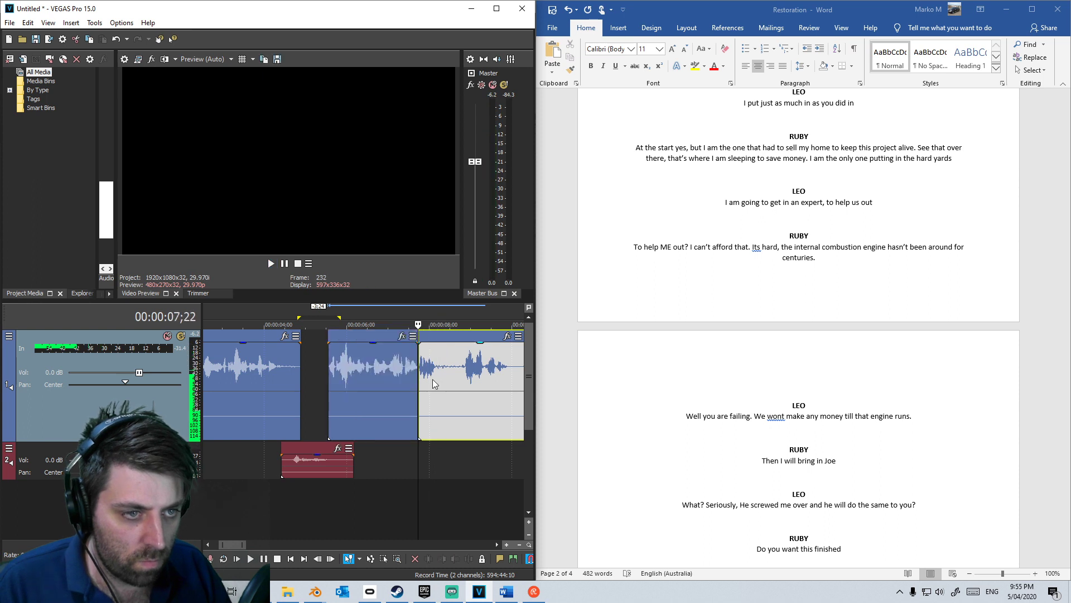
{"action": "left_click", "coordinate": [463, 374]}
{"action": "key", "text": "s"}
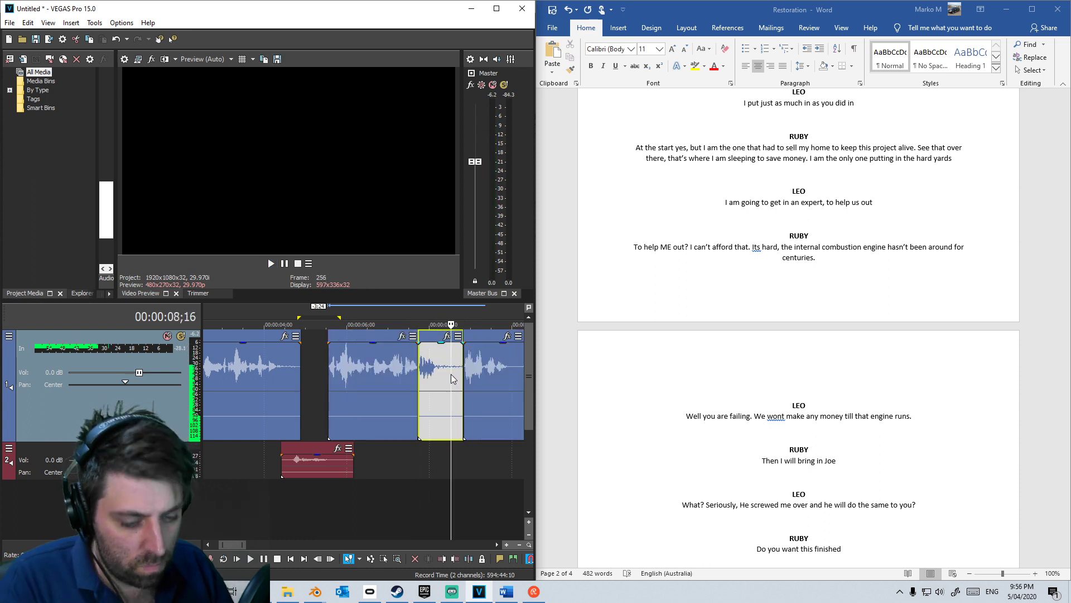
{"action": "key", "text": "ctrl+z"}
Step: Split the first-track clip at 00:00:08;26, move the remainder to the second track with a slight overlap, and play the transition
{"action": "left_click", "coordinate": [394, 414]}
{"action": "key", "text": "space"}
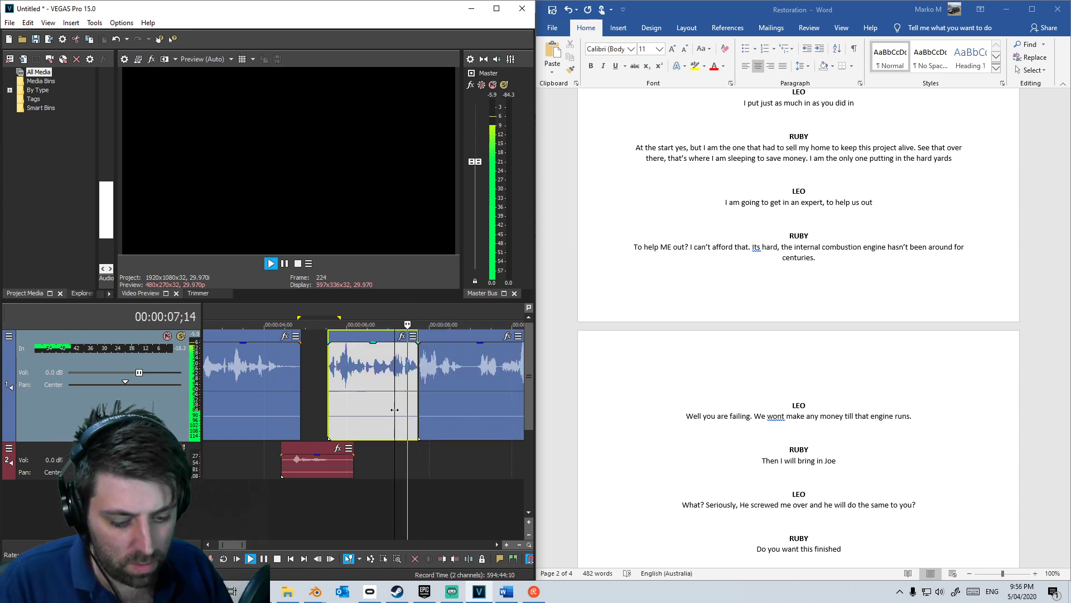
{"action": "left_click", "coordinate": [446, 377]}
{"action": "key", "text": "s"}
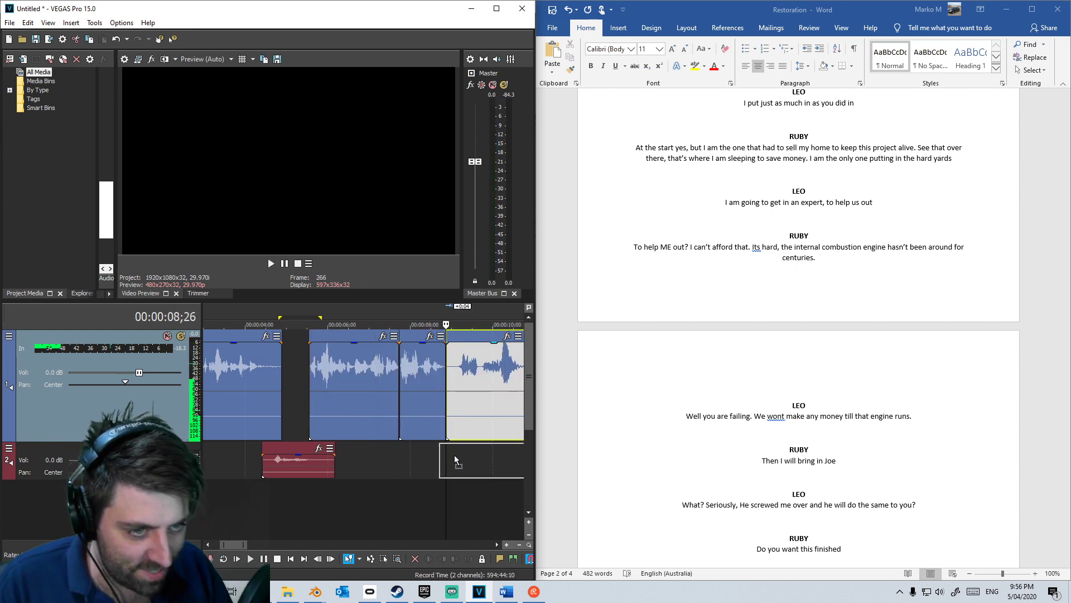
{"action": "left_click_drag", "start_coordinate": [454, 456], "coordinate": [450, 454]}
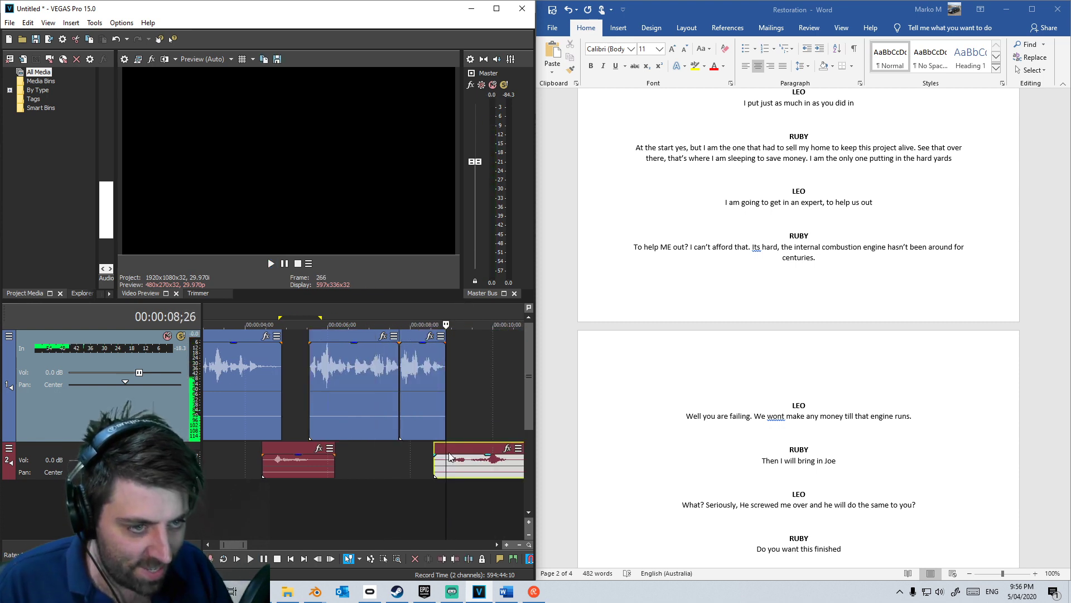
{"action": "left_click", "coordinate": [416, 481]}
{"action": "key", "text": "space"}
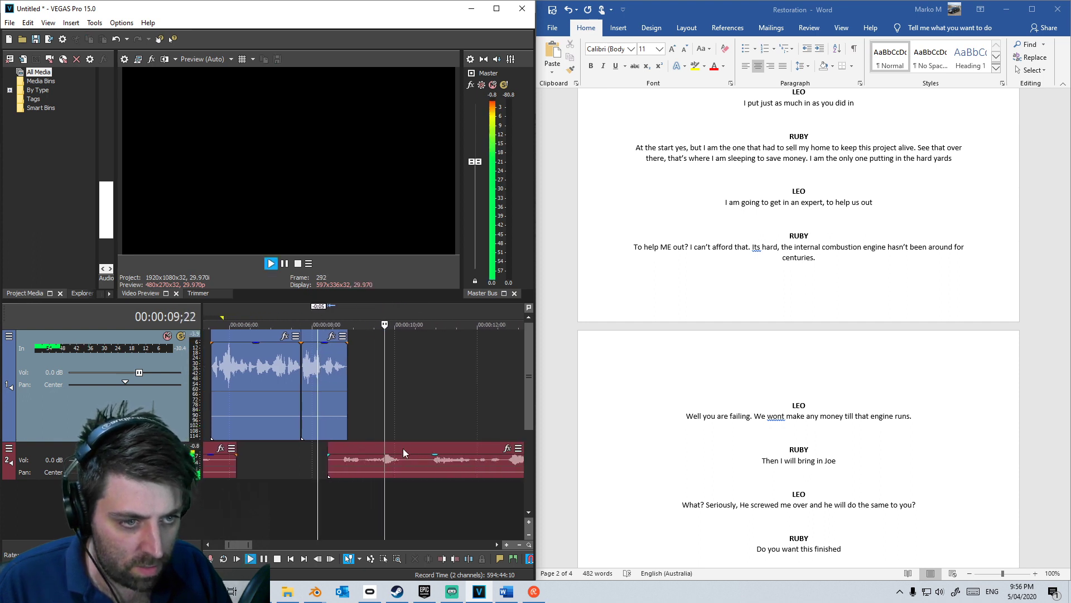
Step: Split the second-track clip at 00:00:10;12 and move the remainder up to the first track, directly after the preceding line
{"action": "key", "text": "space"}
{"action": "left_click", "coordinate": [427, 450]}
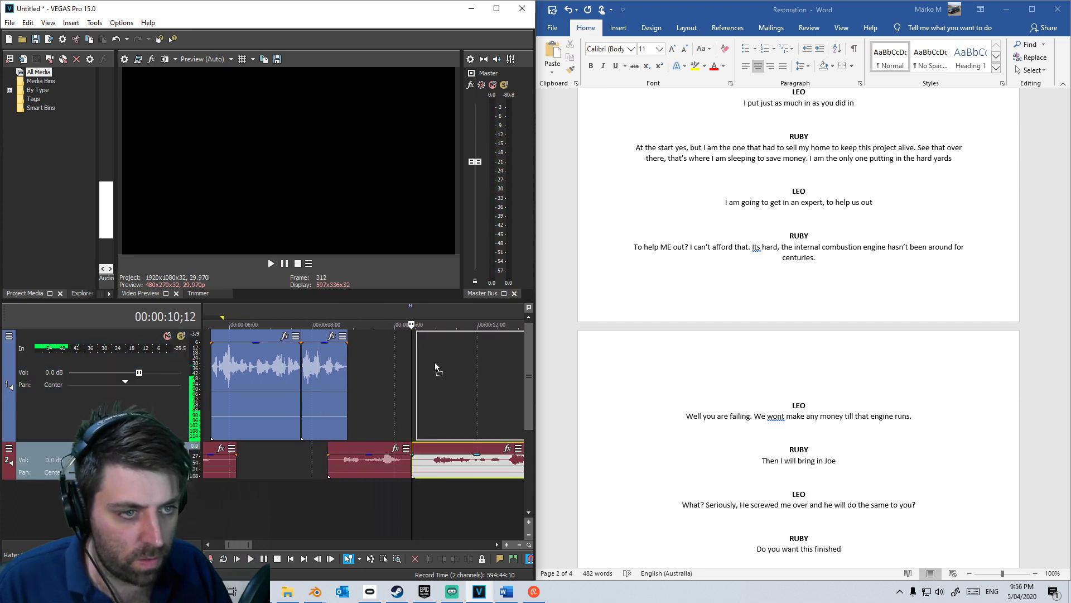
{"action": "key", "text": "s"}
{"action": "left_click_drag", "start_coordinate": [424, 458], "coordinate": [406, 370]}
{"action": "key", "text": "space"}
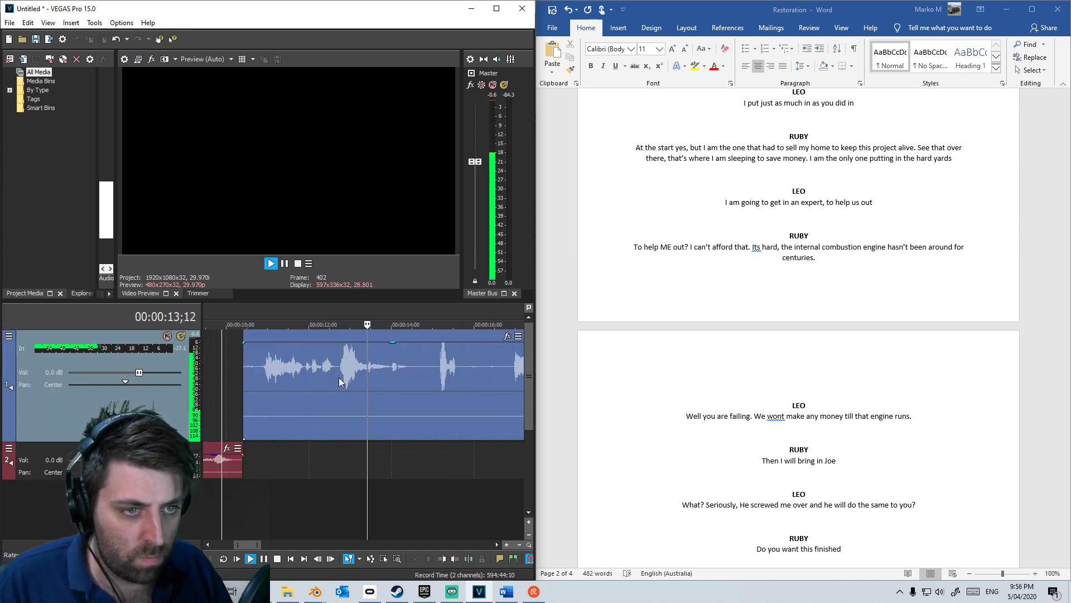
Step: Split the first-track clip at 00:00:12;20, move the remainder to the second track with a slight overlap, and play the transition
{"action": "key", "text": "space"}
{"action": "left_click", "coordinate": [339, 374]}
{"action": "key", "text": "s"}
{"action": "left_click_drag", "start_coordinate": [373, 363], "coordinate": [363, 457]}
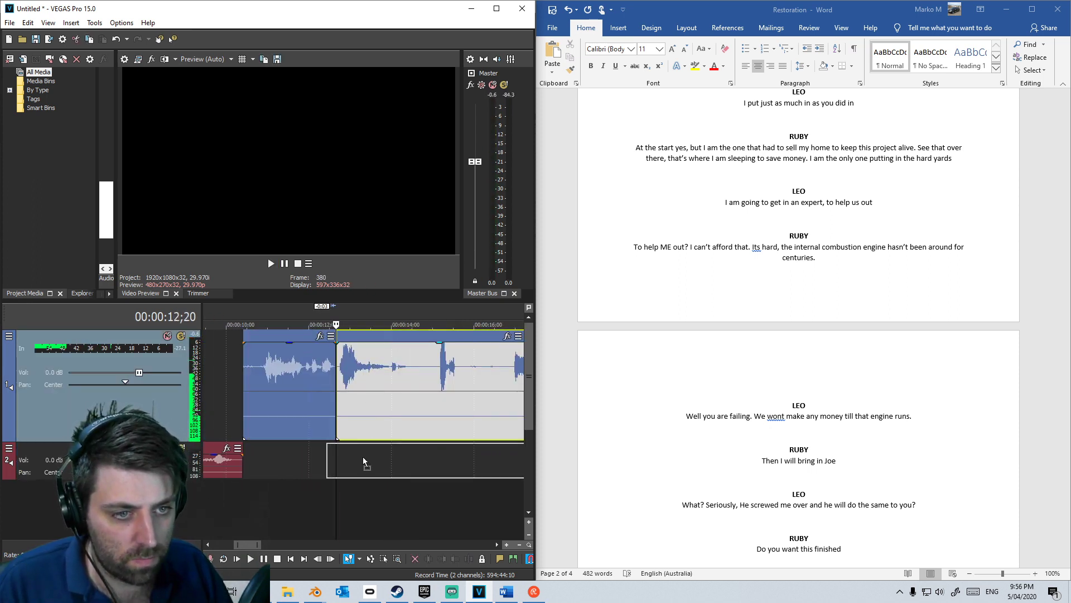
{"action": "left_click", "coordinate": [310, 472]}
{"action": "key", "text": "space"}
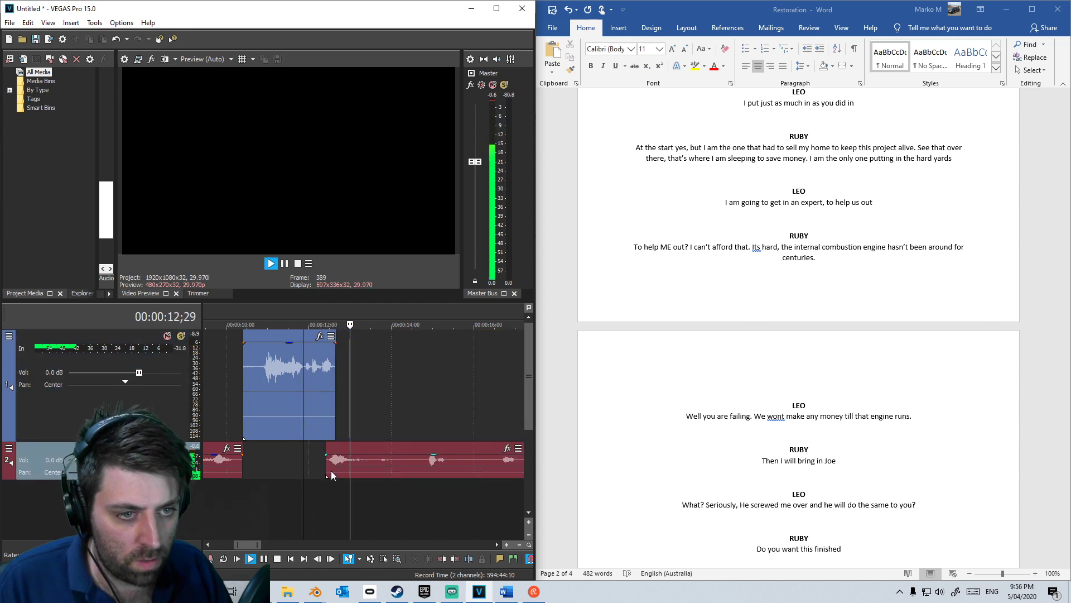
{"action": "key", "text": "space"}
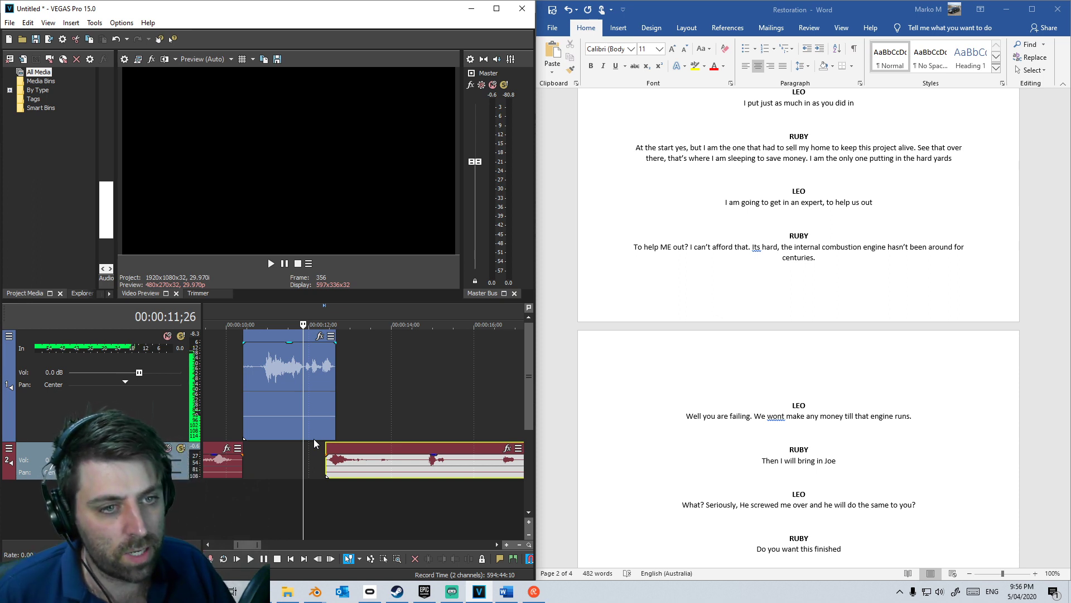
Step: Remove the silent piece before the first line, from the start of the timeline to 00:00:01;09, and return to the last cut
{"action": "scroll", "coordinate": [345, 472], "scroll_direction": "down", "scroll_amount": 5}
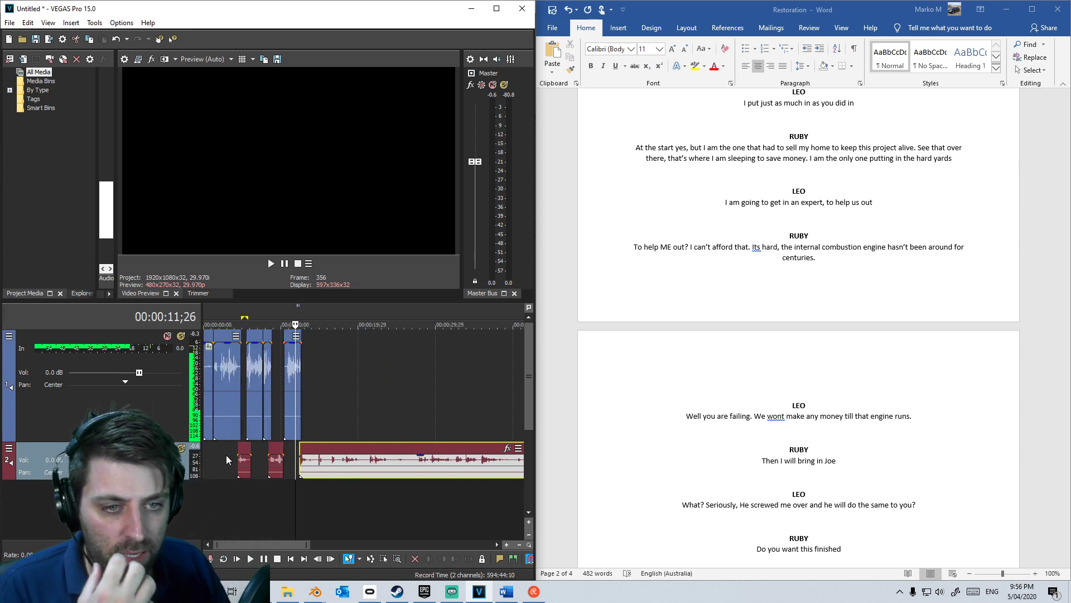
{"action": "left_click", "coordinate": [205, 482]}
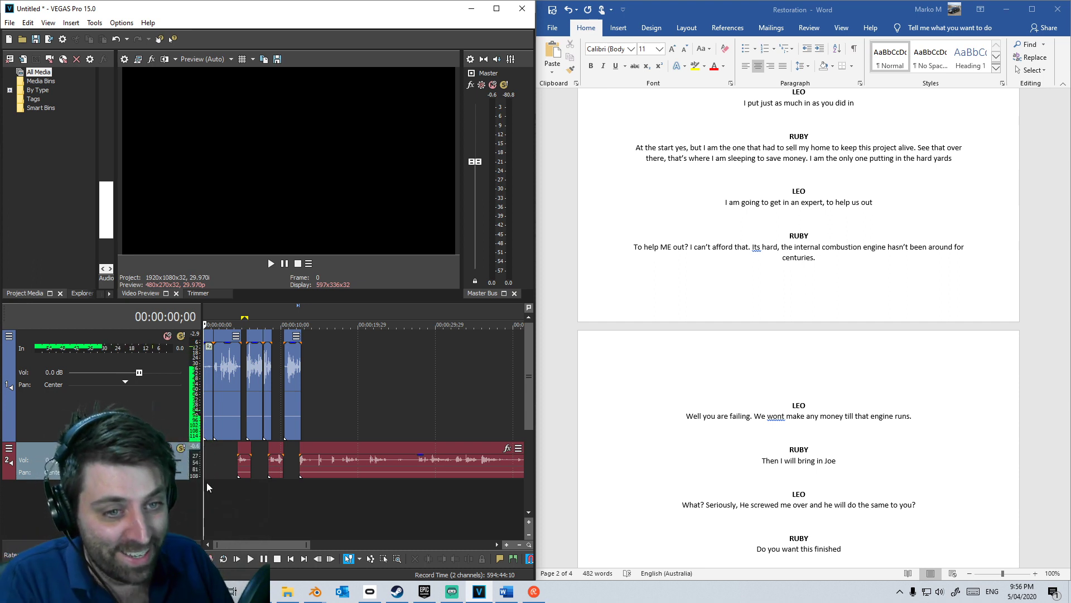
{"action": "left_click_drag", "start_coordinate": [210, 430], "coordinate": [214, 431]}
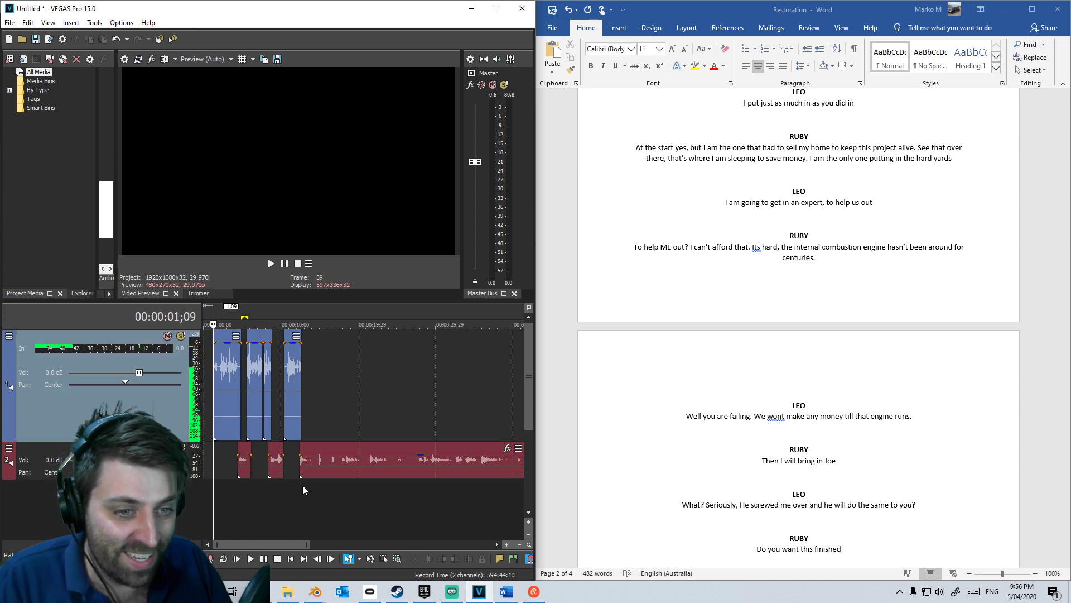
{"action": "left_click", "coordinate": [303, 485]}
{"action": "scroll", "coordinate": [308, 487], "scroll_direction": "up", "scroll_amount": 5}
{"action": "left_click", "coordinate": [344, 500]}
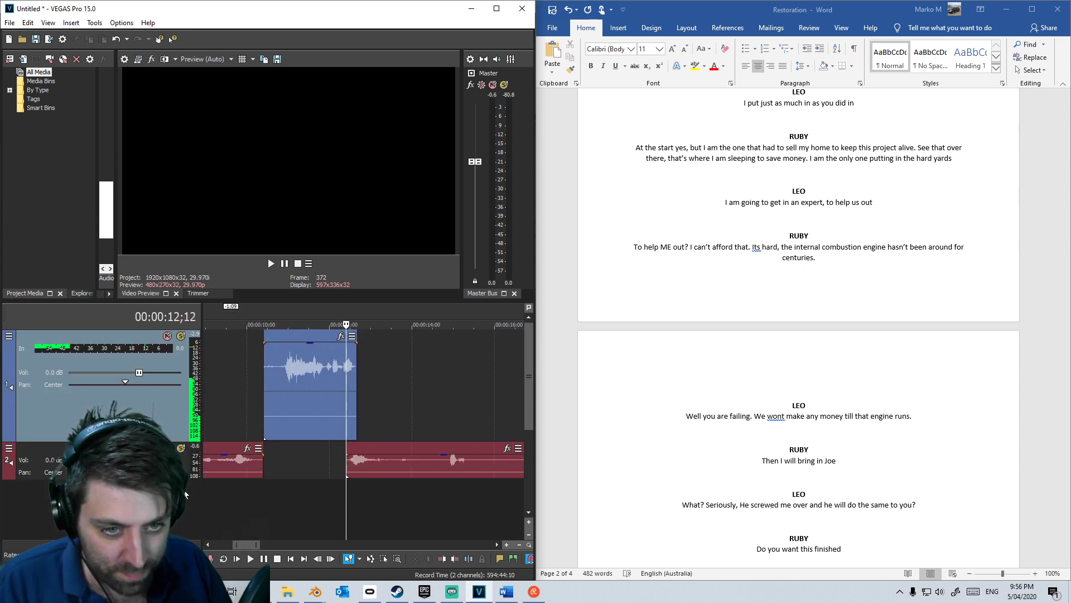
Step: Make the second track taller and set the channels of the last clip on each track to Combine
{"action": "left_click_drag", "start_coordinate": [185, 479], "coordinate": [189, 513]}
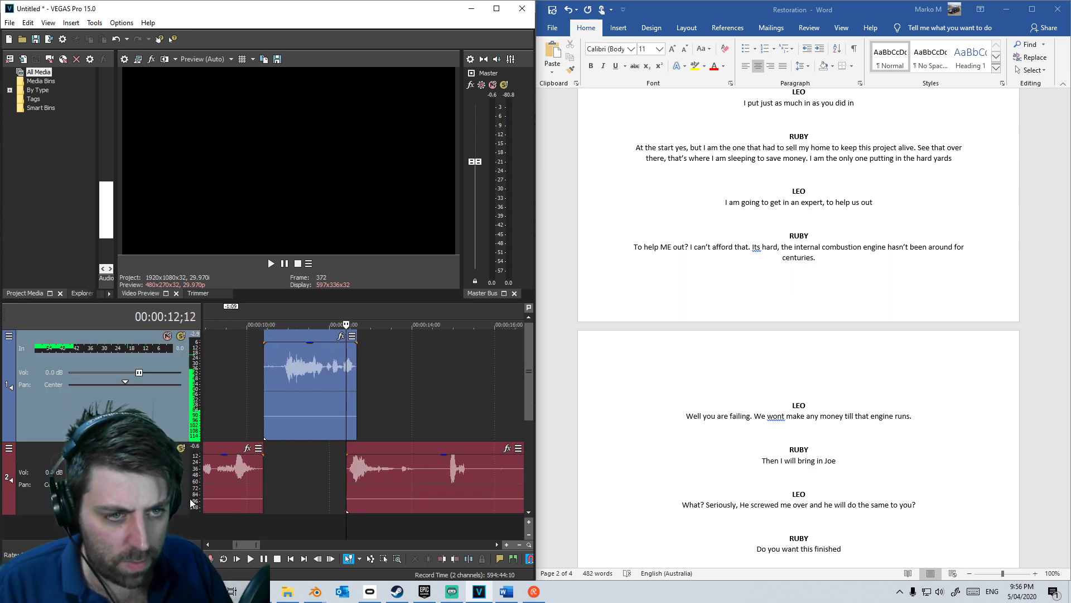
{"action": "right_click", "coordinate": [296, 427]}
{"action": "mouse_move", "coordinate": [359, 366]}
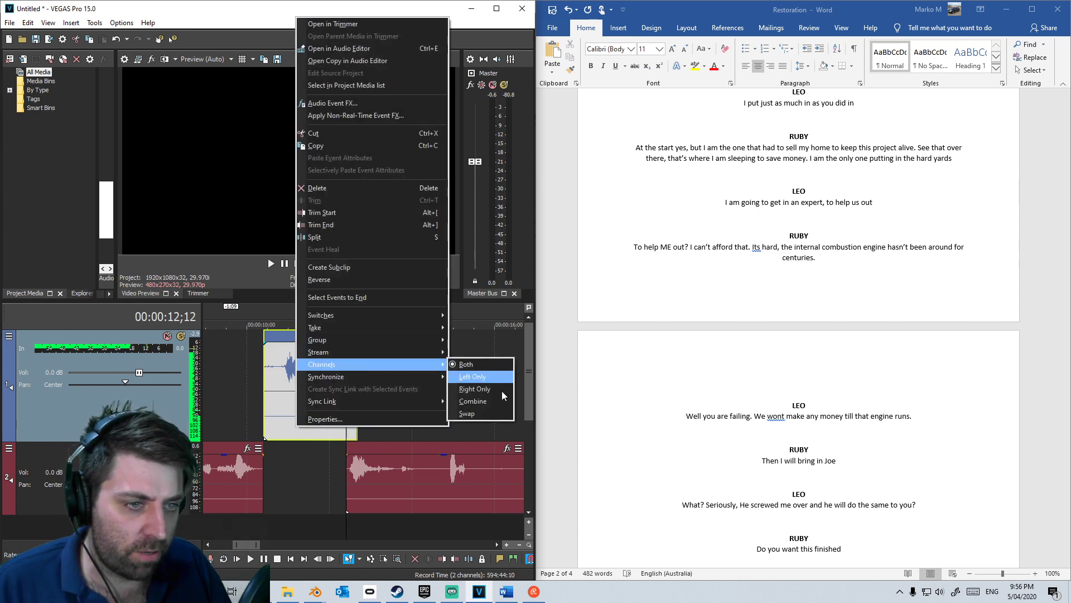
{"action": "left_click", "coordinate": [480, 412]}
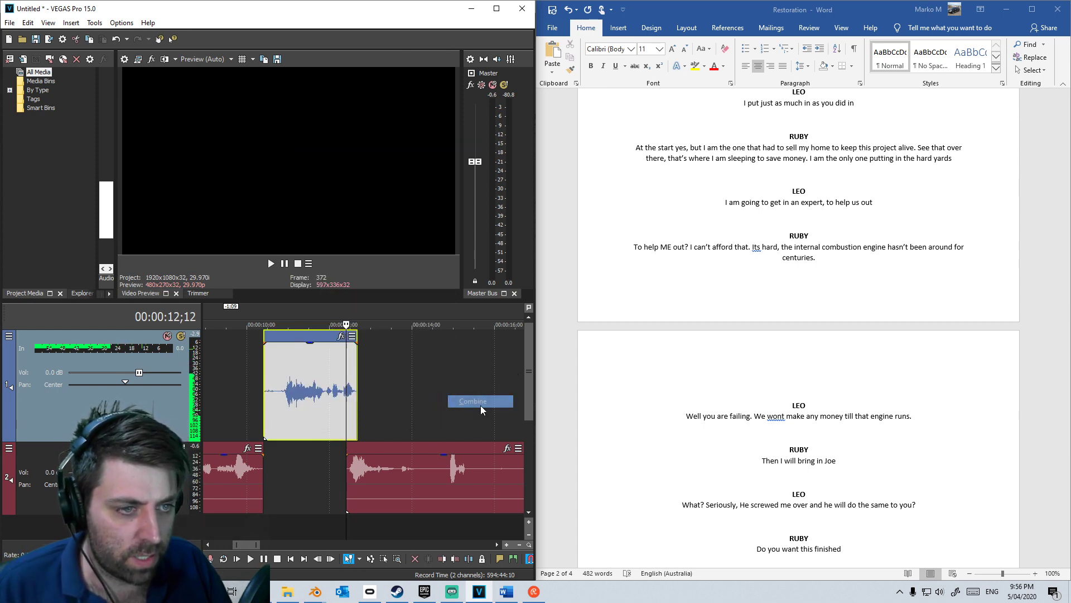
{"action": "right_click", "coordinate": [403, 472]}
{"action": "mouse_move", "coordinate": [457, 416]}
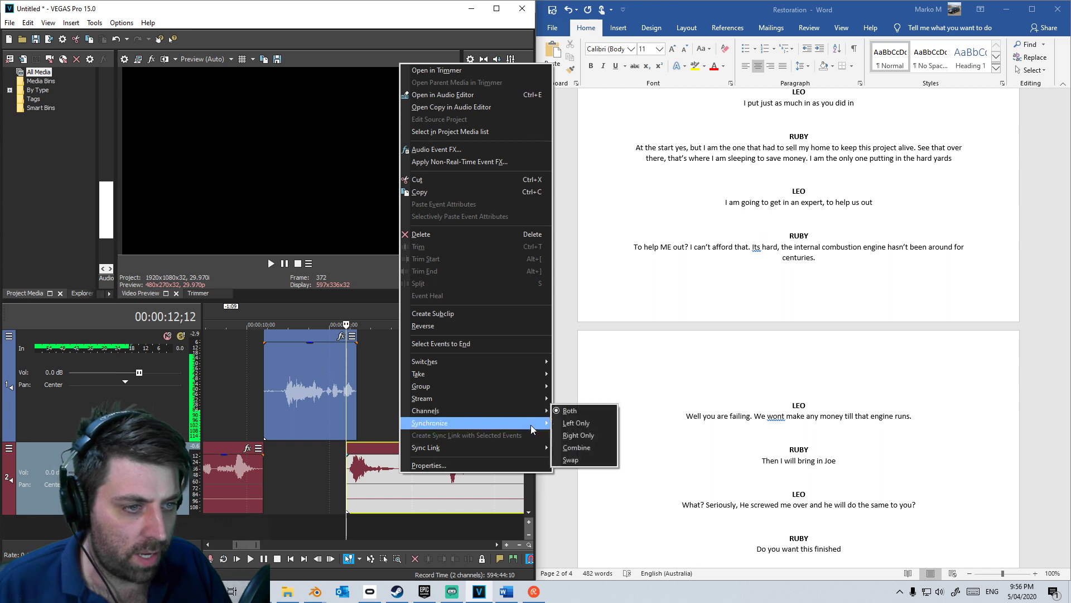
{"action": "left_click", "coordinate": [580, 447]}
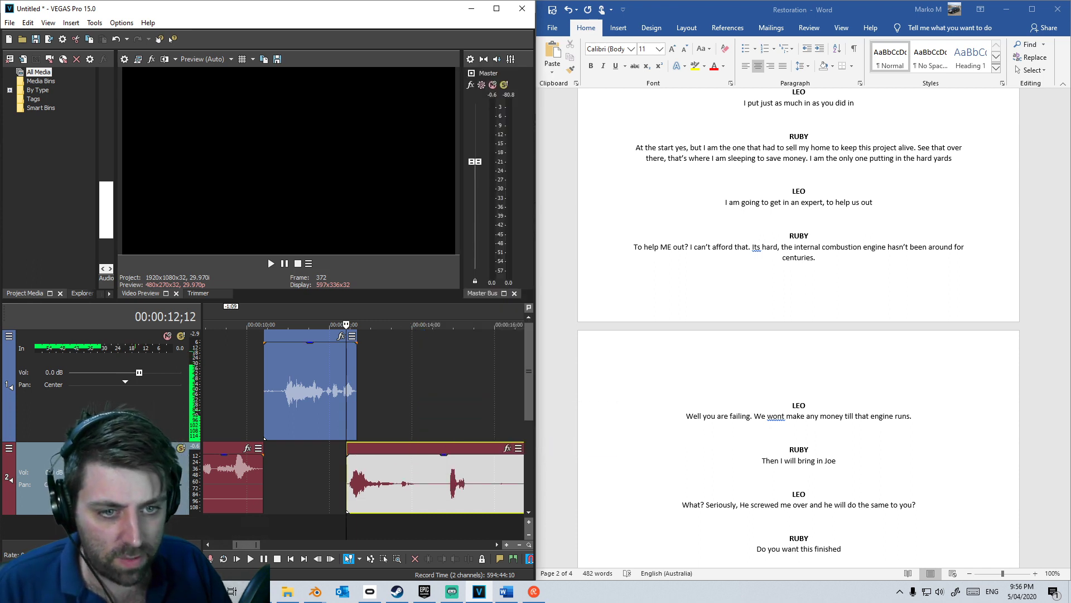
Step: Reduce the first track's height, play the last second-track clip and split it in the silence after its first line
{"action": "left_click_drag", "start_coordinate": [167, 440], "coordinate": [167, 405]}
{"action": "left_click", "coordinate": [306, 444]}
{"action": "key", "text": "space"}
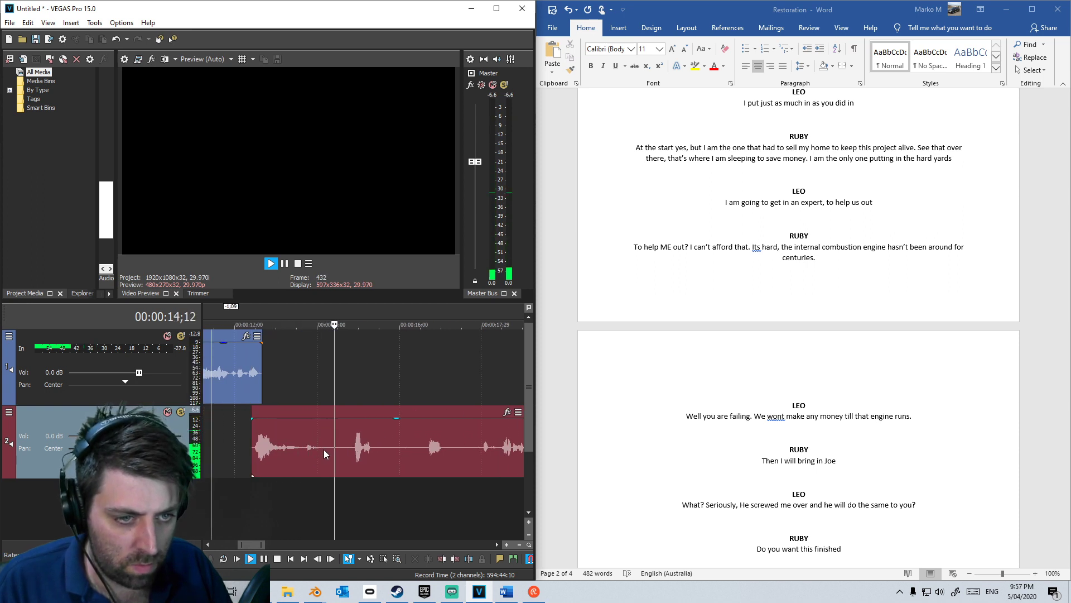
{"action": "key", "text": "s"}
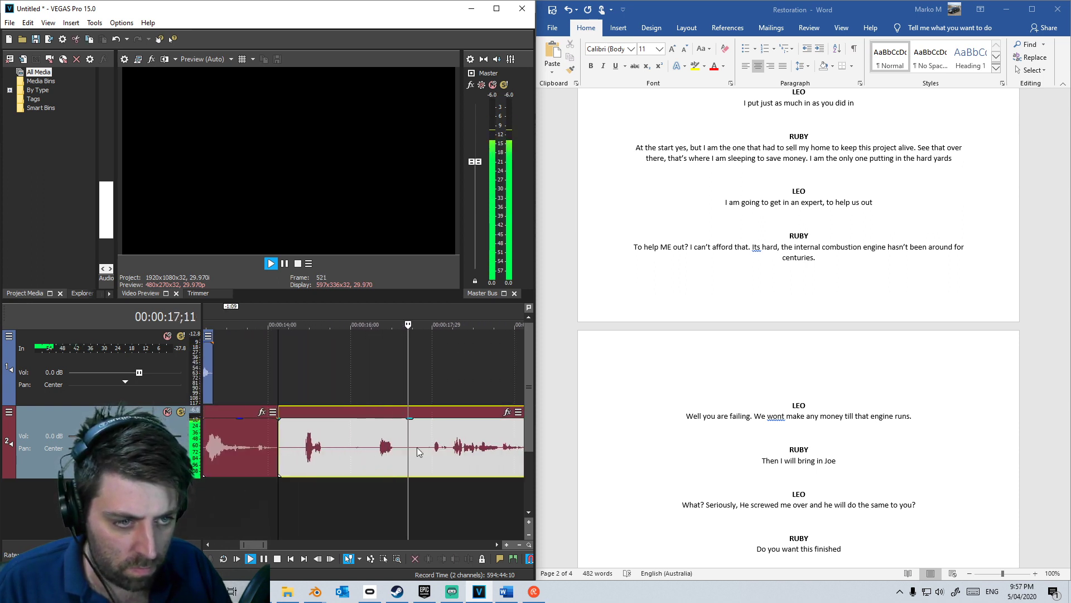
Step: Split the second-track clip at 00:00:17;27 and delete the unwanted piece before that point, back to the previous split
{"action": "left_click", "coordinate": [362, 454]}
{"action": "key", "text": "space"}
{"action": "key", "text": "s"}
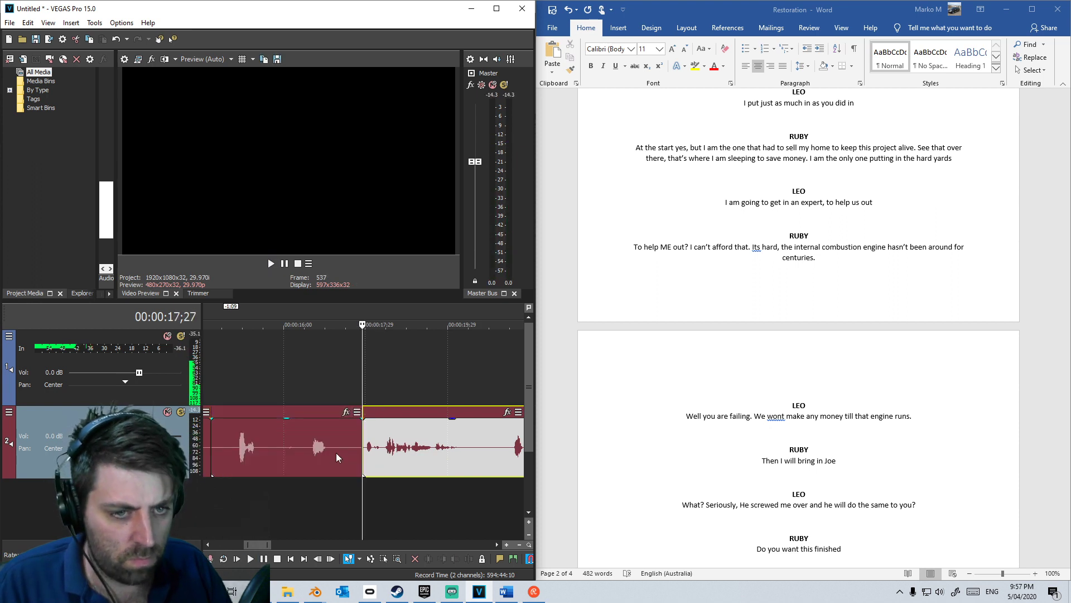
{"action": "left_click", "coordinate": [335, 453]}
{"action": "key", "text": "Delete"}
Step: Move the remaining take to the first track, directly after the last second-track line, and play it
{"action": "left_click_drag", "start_coordinate": [243, 381], "coordinate": [238, 381]}
{"action": "left_click", "coordinate": [214, 505]}
{"action": "key", "text": "space"}
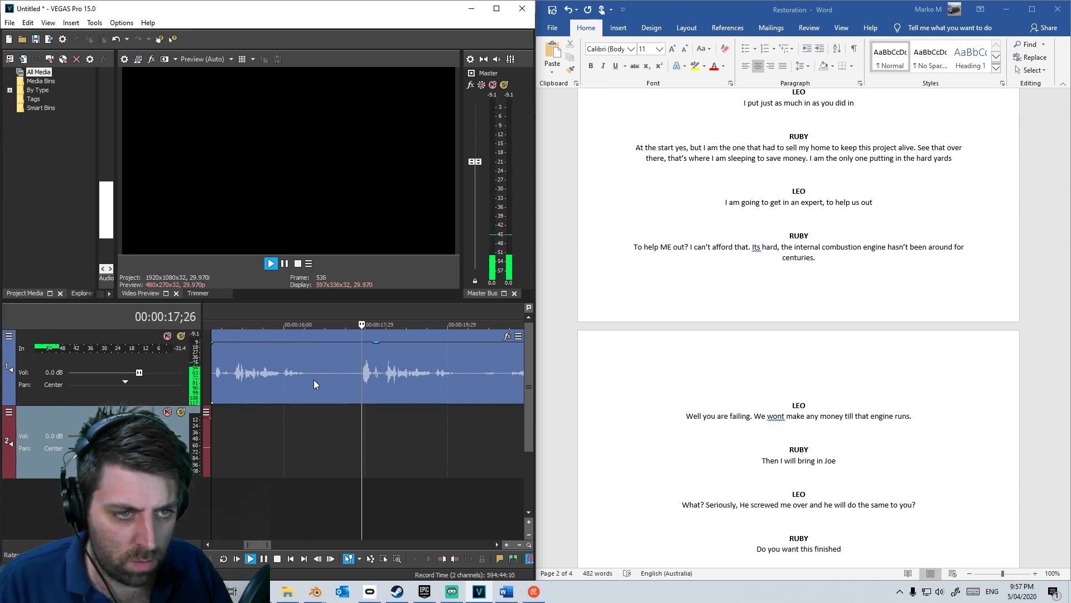
Step: Cut away the part of the first-track clip before 00:00:17;24, shift the remainder back to fill the gap, and play it
{"action": "left_click", "coordinate": [357, 381]}
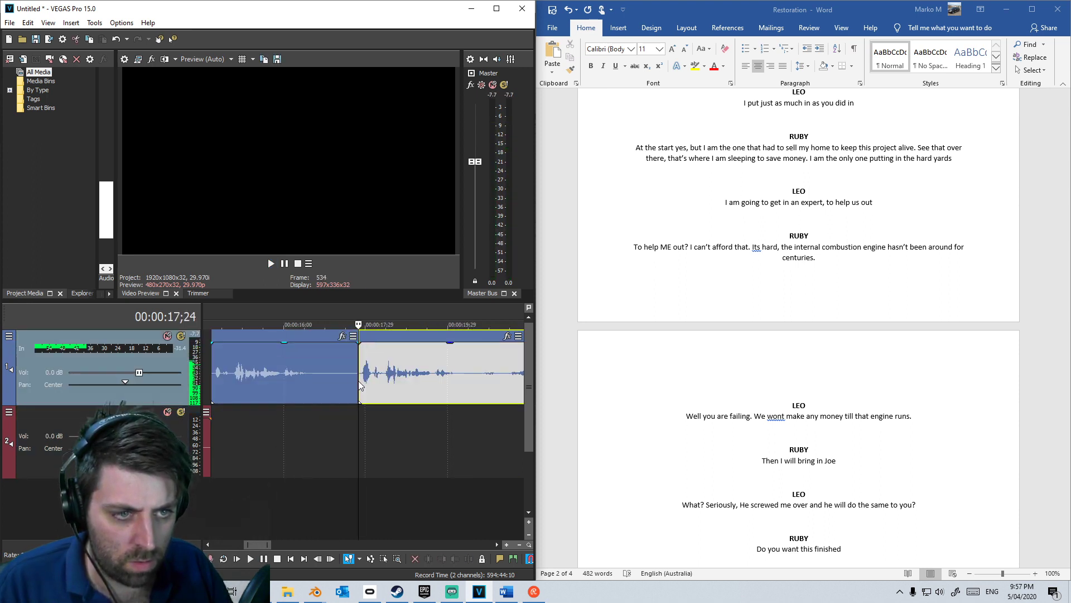
{"action": "left_click_drag", "start_coordinate": [348, 381], "coordinate": [233, 411]}
{"action": "key", "text": "space"}
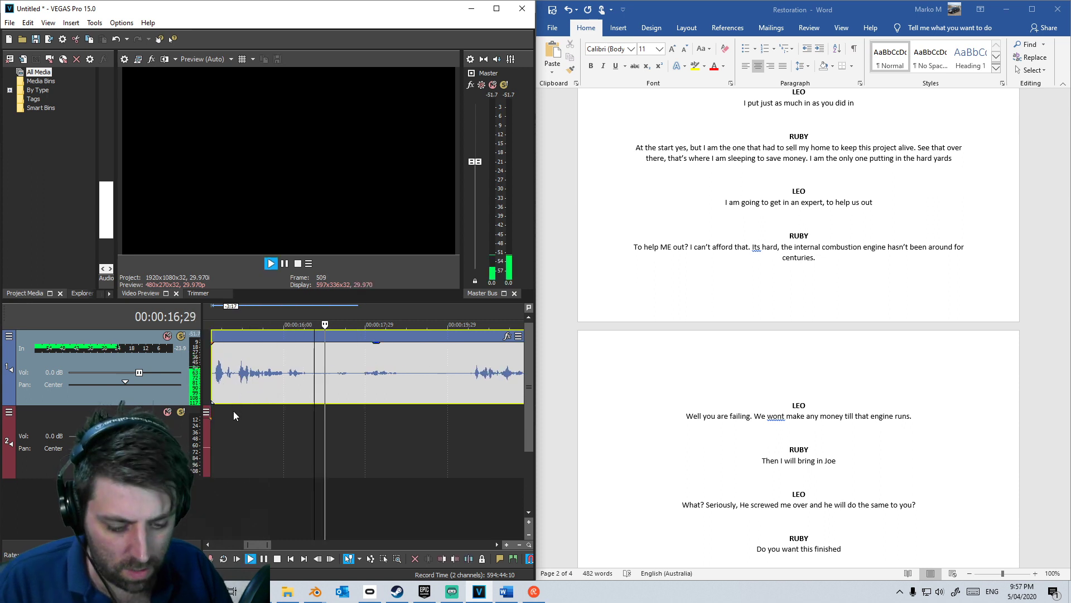
Step: Play the last first-track clip and split it in the silence after its first line, at about 00:00:16;29
{"action": "key", "text": "space"}
{"action": "left_click", "coordinate": [209, 422]}
{"action": "key", "text": "space"}
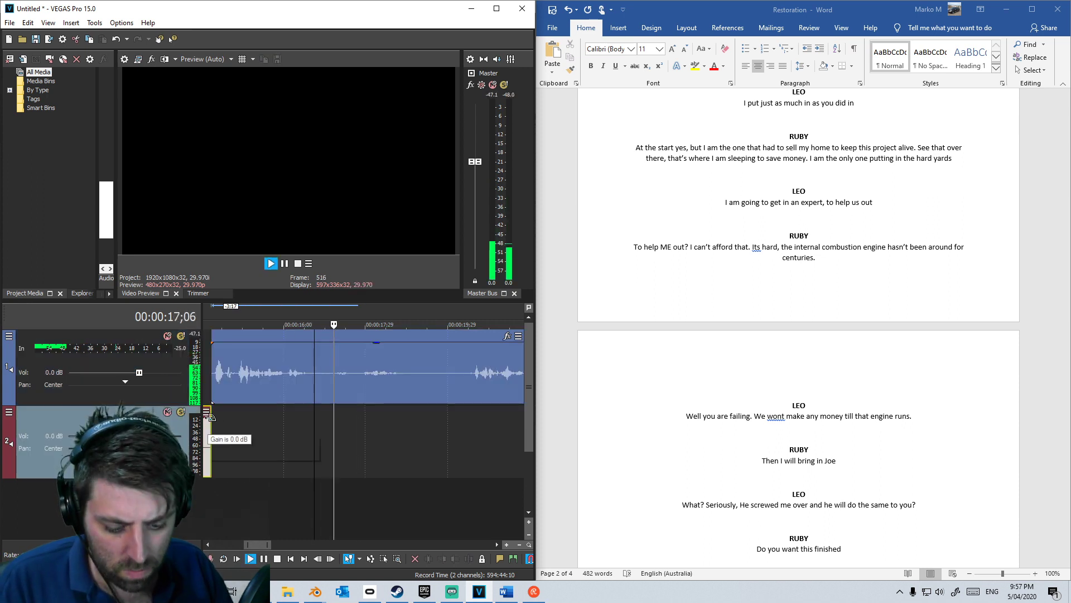
{"action": "key", "text": "space"}
{"action": "key", "text": "space"}
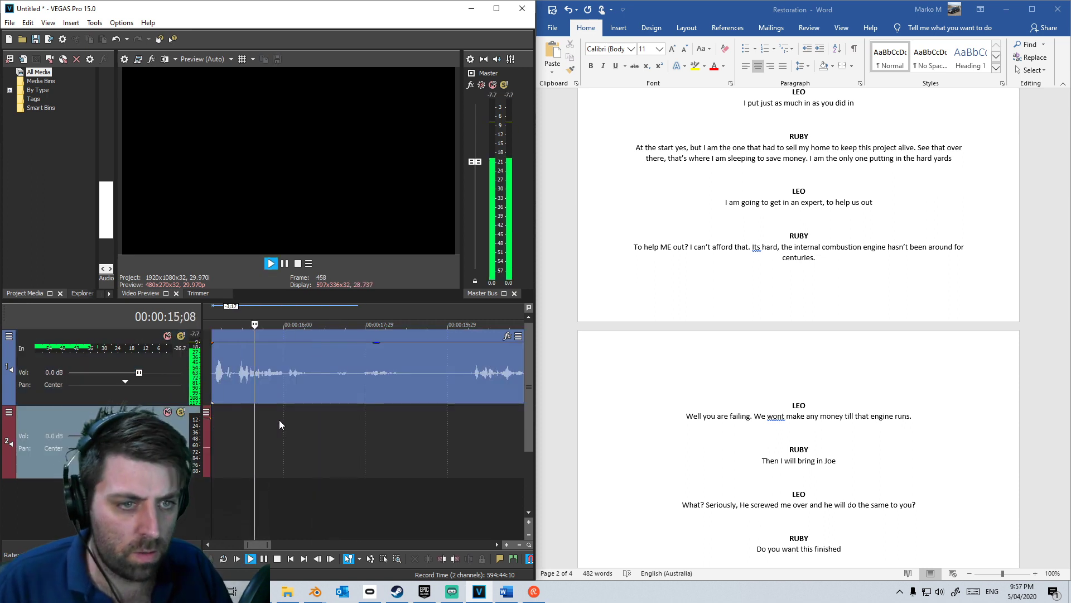
{"action": "key", "text": "s"}
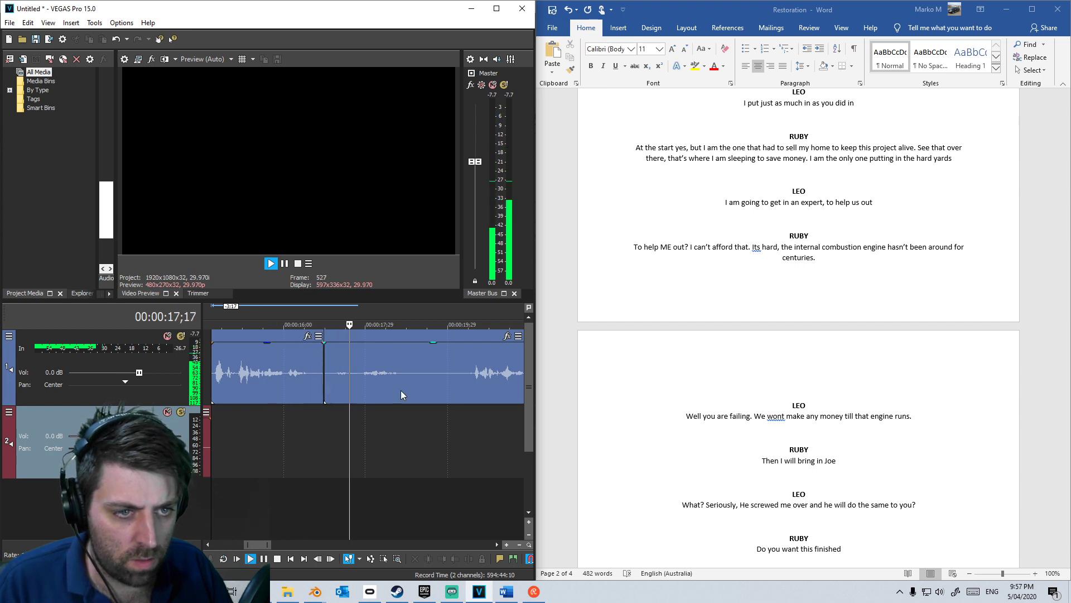
Step: Split the first-track clip again at 00:00:20;14 and move the part after it to the second track, back beside the end of the previous line
{"action": "left_click", "coordinate": [472, 387]}
{"action": "key", "text": "space"}
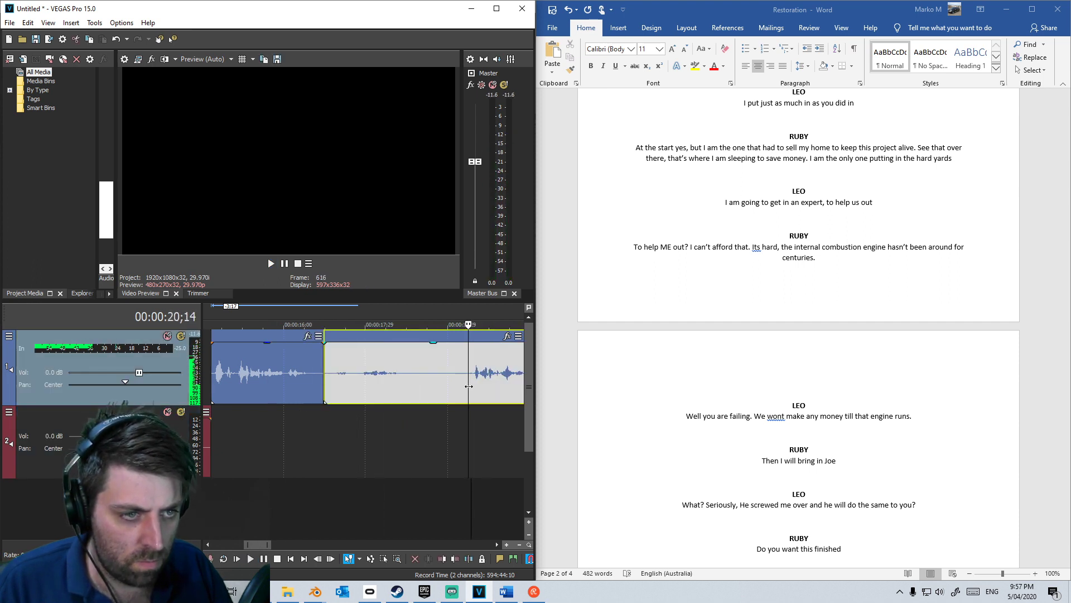
{"action": "key", "text": "s"}
{"action": "left_click_drag", "start_coordinate": [519, 474], "coordinate": [430, 426]}
Step: Delete the unwanted first-track piece left between the two splits and play the transition into the second-track line
{"action": "left_click_drag", "start_coordinate": [332, 430], "coordinate": [373, 380]}
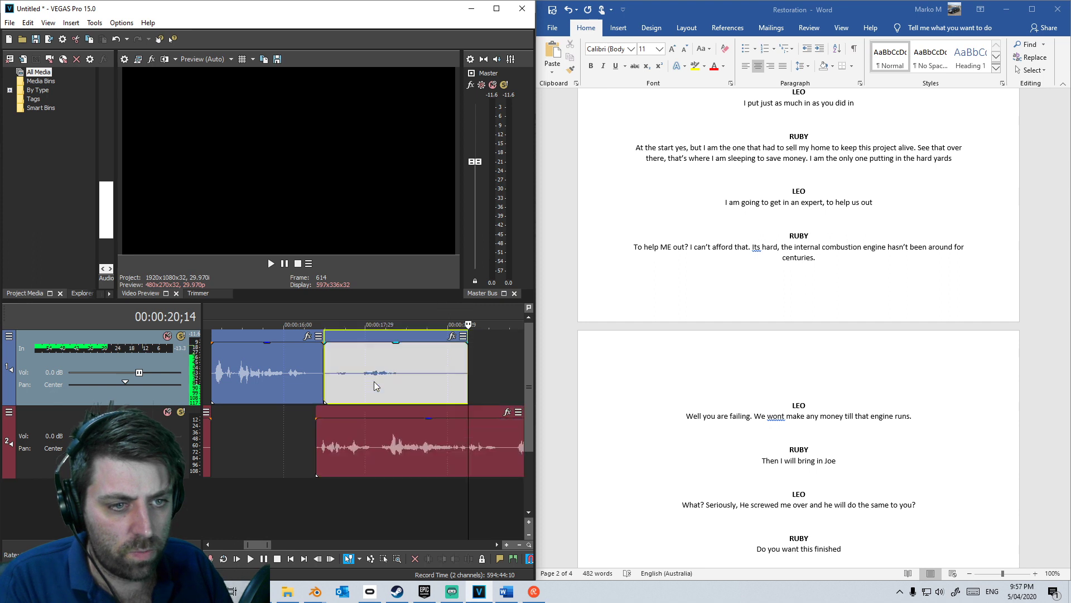
{"action": "left_click", "coordinate": [303, 445]}
{"action": "key", "text": "space"}
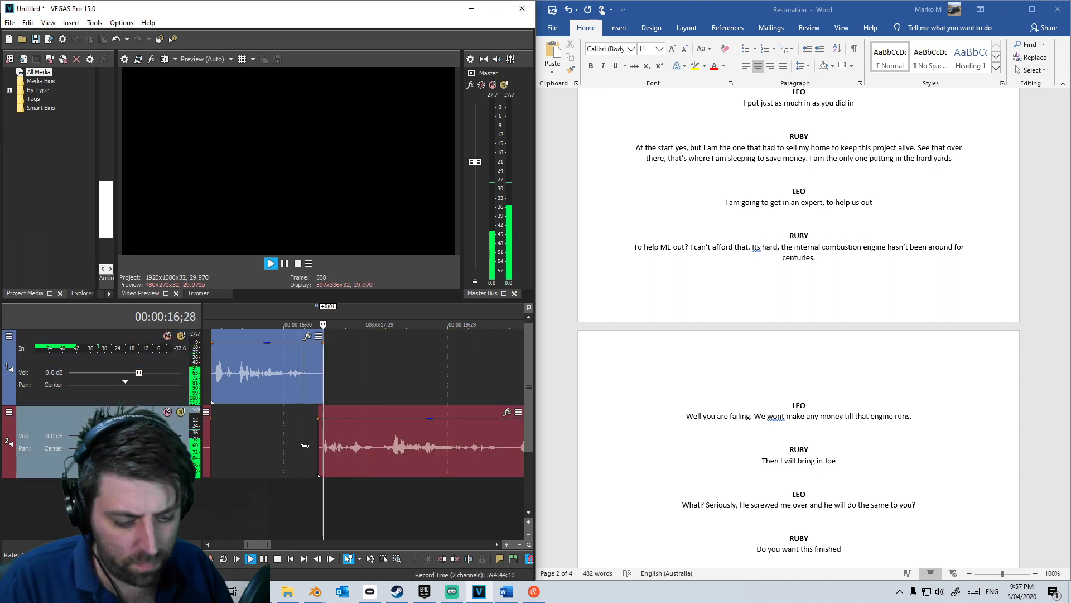
Step: Play the second-track clip through its line and split it at 00:00:27;06
{"action": "scroll", "coordinate": [336, 434], "scroll_direction": "right", "scroll_amount": 1}
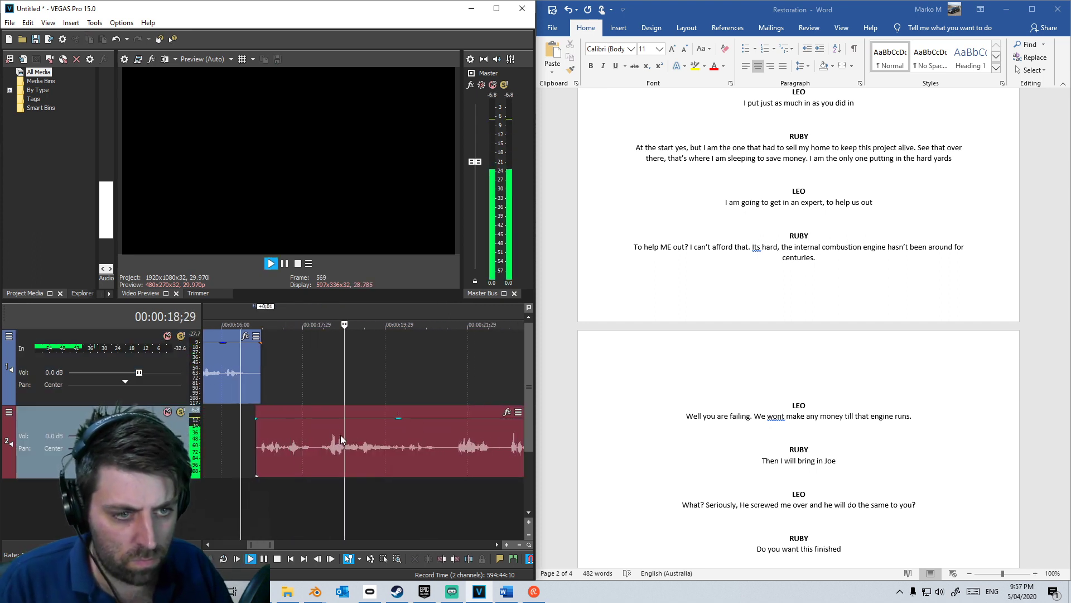
{"action": "scroll", "coordinate": [379, 436], "scroll_direction": "right", "scroll_amount": 1}
{"action": "scroll", "coordinate": [370, 441], "scroll_direction": "right", "scroll_amount": 2}
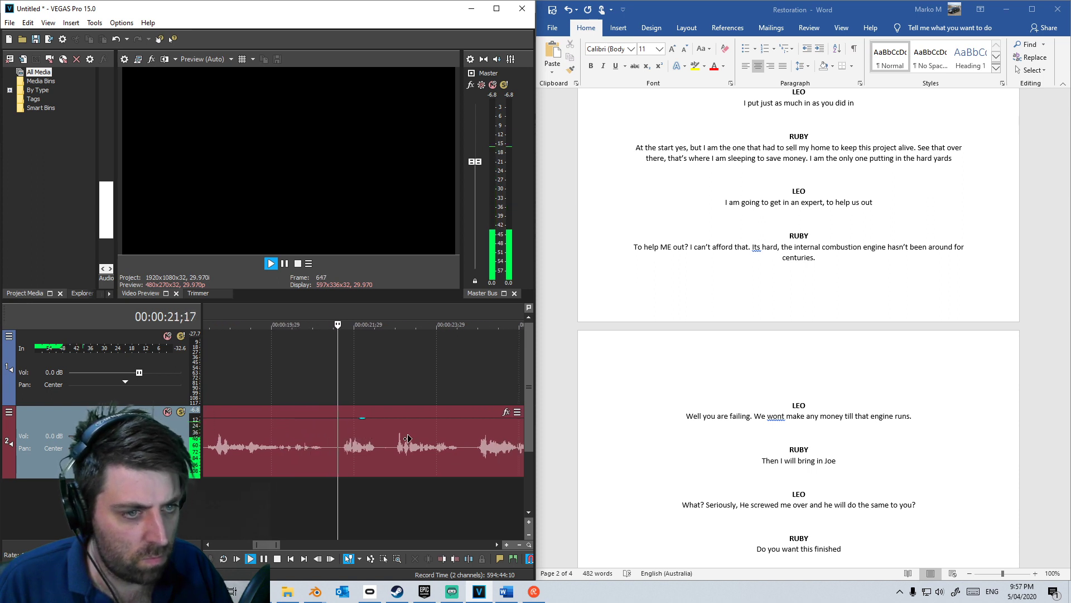
{"action": "scroll", "coordinate": [370, 449], "scroll_direction": "right", "scroll_amount": 1}
{"action": "scroll", "coordinate": [380, 446], "scroll_direction": "right", "scroll_amount": 1}
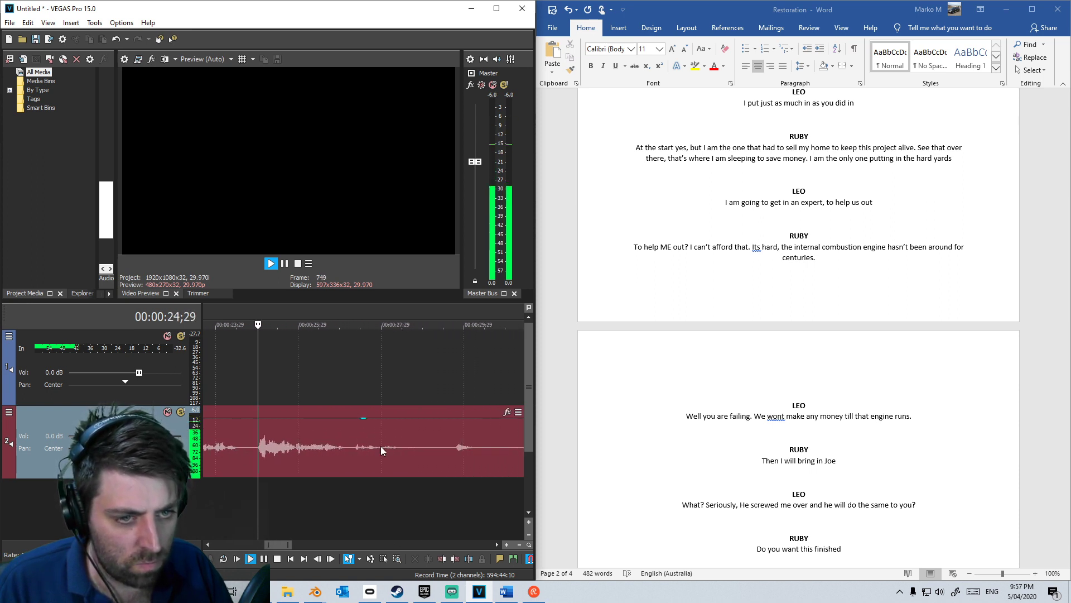
{"action": "scroll", "coordinate": [335, 448], "scroll_direction": "right", "scroll_amount": 2}
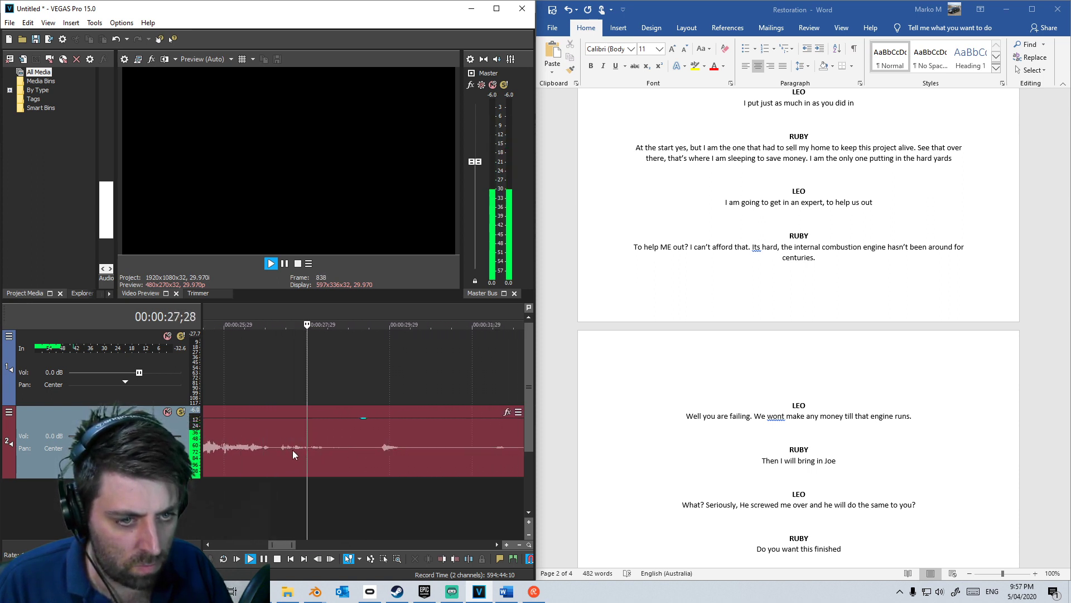
{"action": "left_click", "coordinate": [274, 456]}
{"action": "key", "text": "space"}
{"action": "key", "text": "s"}
Step: Split the second-track clip at 00:00:33;05 before the next good take and delete the unwanted piece back to the previous split
{"action": "scroll", "coordinate": [373, 453], "scroll_direction": "down", "scroll_amount": 4}
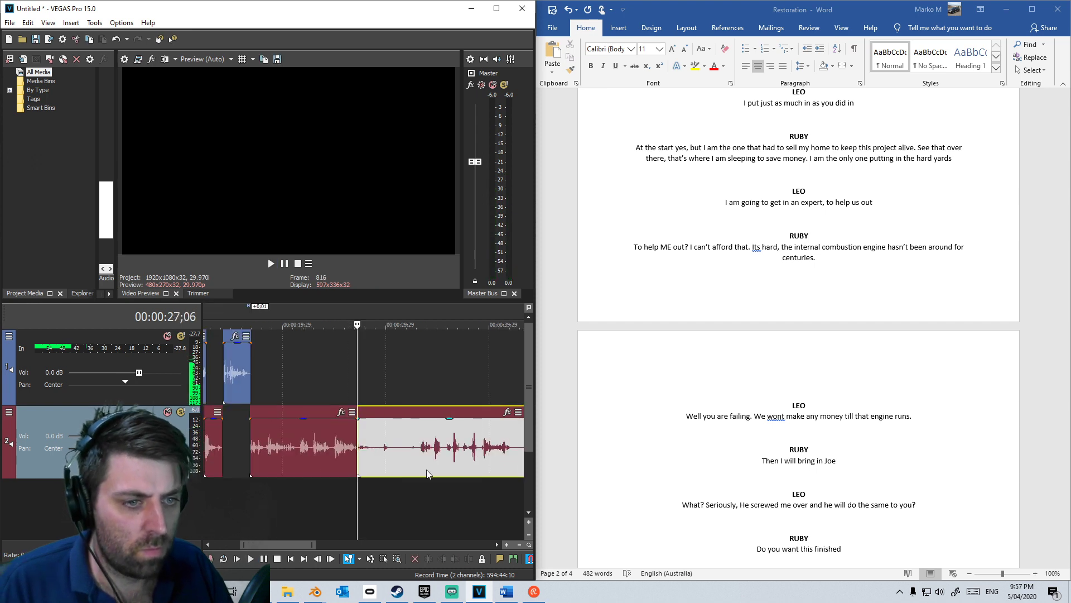
{"action": "left_click", "coordinate": [417, 461]}
{"action": "key", "text": "space"}
{"action": "scroll", "coordinate": [420, 469], "scroll_direction": "up", "scroll_amount": 5}
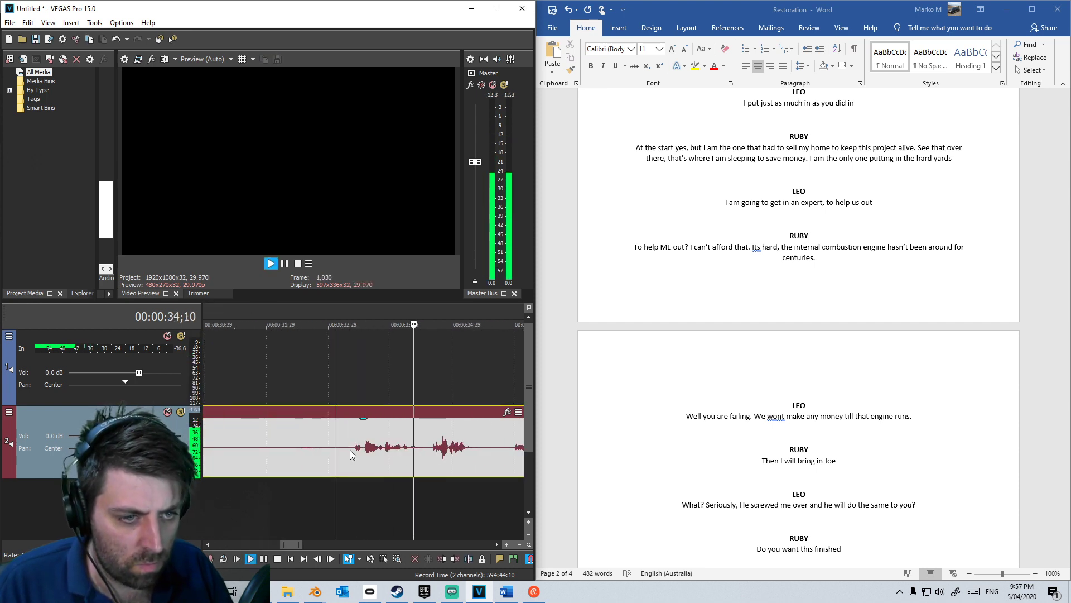
{"action": "key", "text": "space"}
{"action": "key", "text": "s"}
{"action": "left_click", "coordinate": [337, 458]}
{"action": "key", "text": "Delete"}
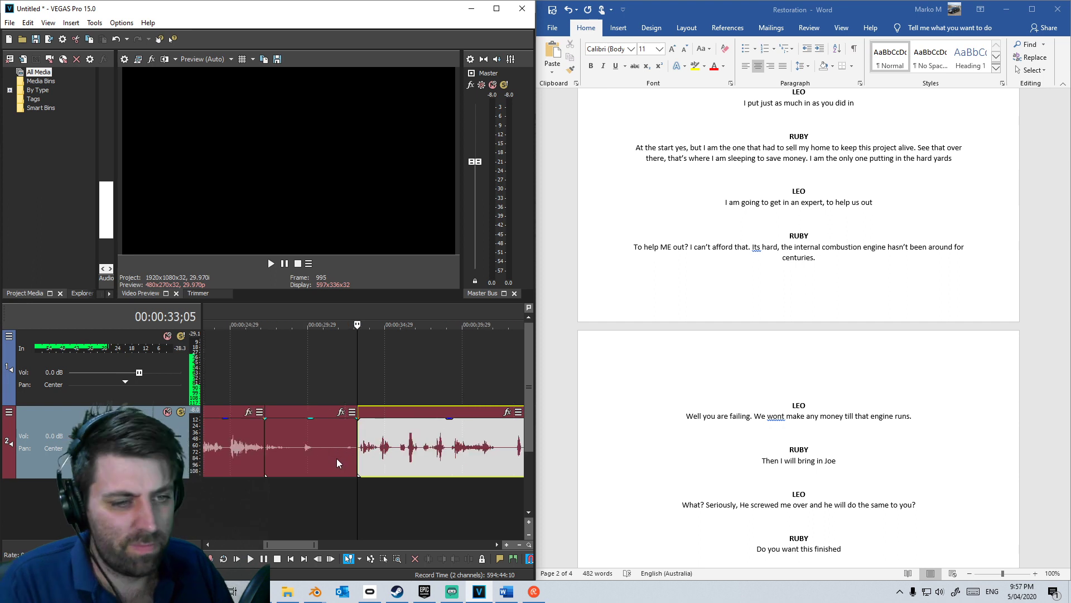
Step: Move the remaining second-track take to the first track, shortly after the last second-track line, and play the transition
{"action": "scroll", "coordinate": [357, 455], "scroll_direction": "down", "scroll_amount": 4}
{"action": "left_click_drag", "start_coordinate": [373, 452], "coordinate": [279, 390]}
{"action": "left_click", "coordinate": [252, 401]}
{"action": "key", "text": "space"}
{"action": "key", "text": "space"}
{"action": "key", "text": "space"}
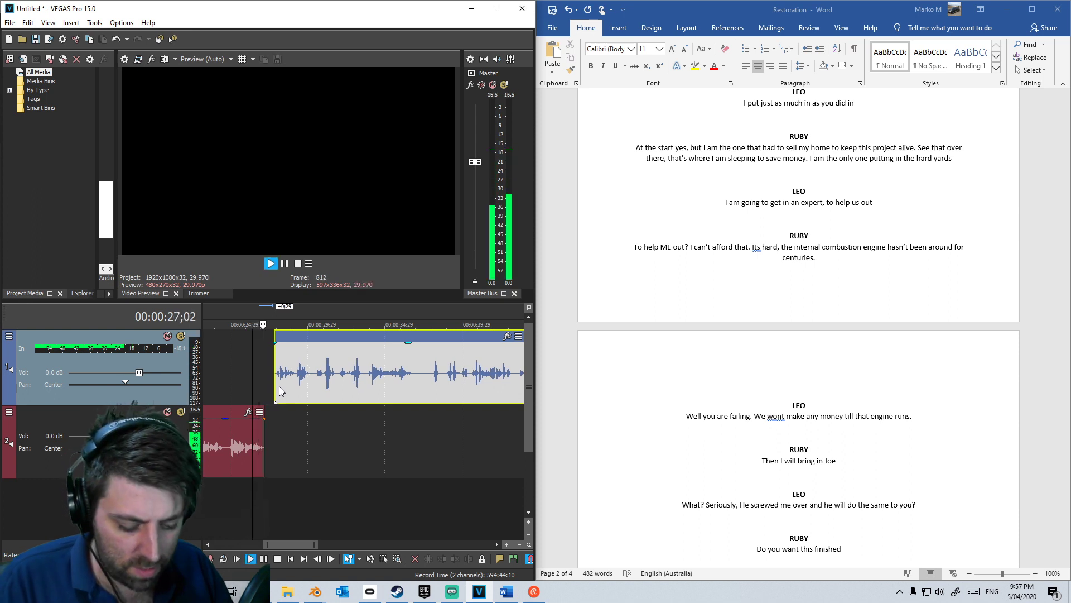
Step: Split the first-track clip at 00:00:30;10, in the pause after its opening line
{"action": "scroll", "coordinate": [332, 403], "scroll_direction": "up", "scroll_amount": 3}
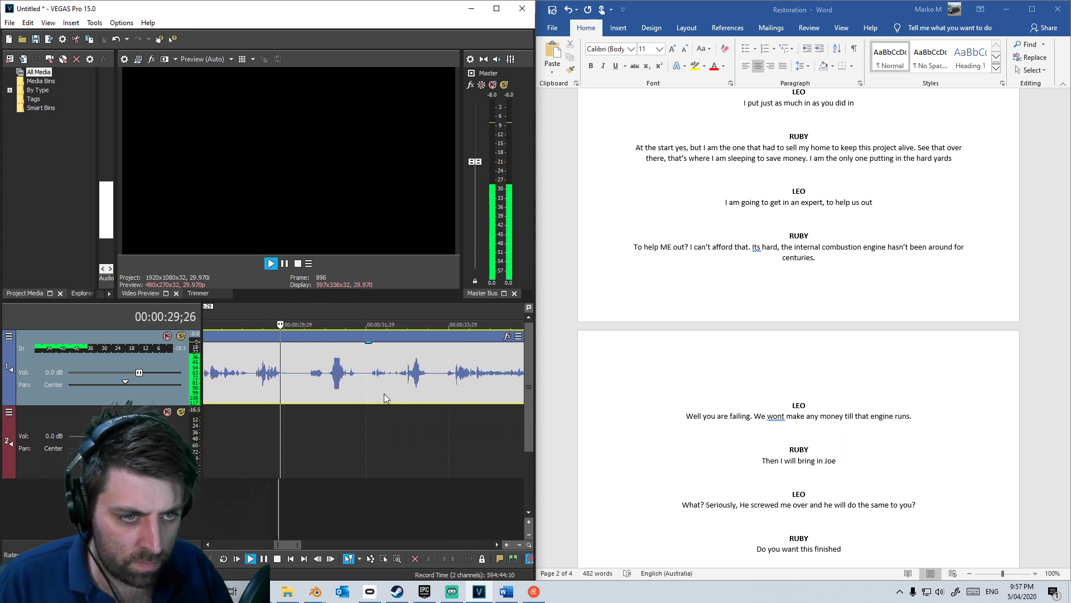
{"action": "left_click", "coordinate": [300, 380]}
{"action": "key", "text": "space"}
{"action": "key", "text": "s"}
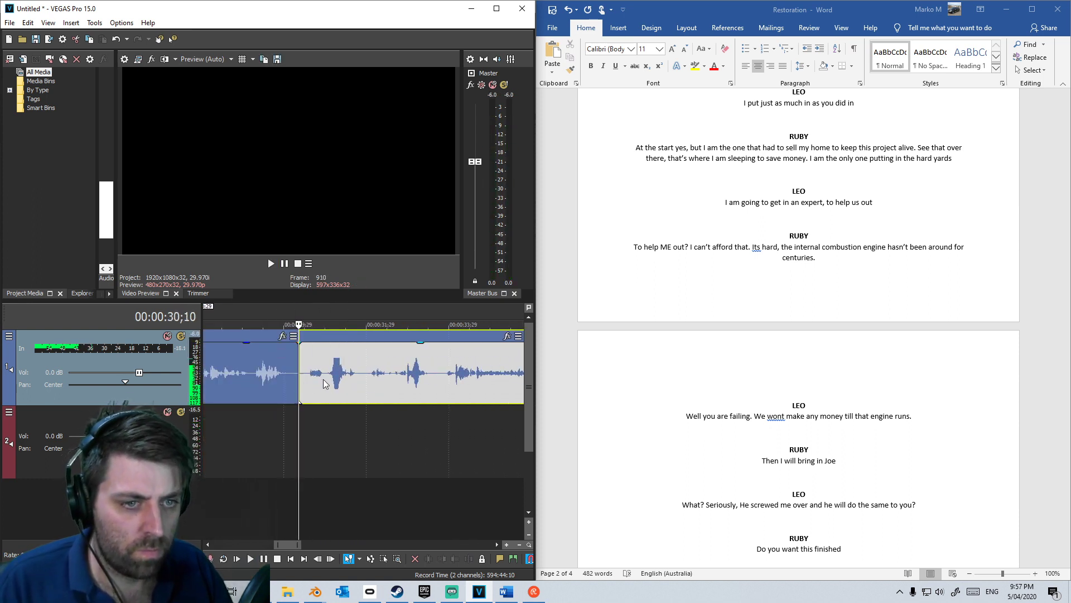
Step: Move the part after the split to the second track, slightly overlapping the end of the first-track line, and play the transition
{"action": "left_click_drag", "start_coordinate": [306, 474], "coordinate": [307, 473]}
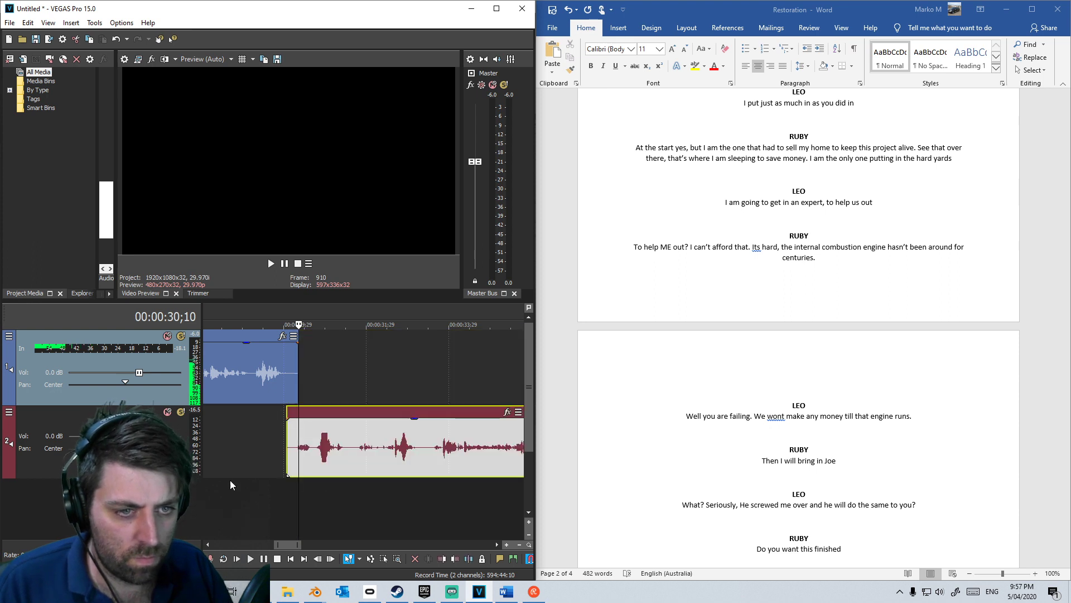
{"action": "left_click", "coordinate": [230, 479]}
{"action": "key", "text": "space"}
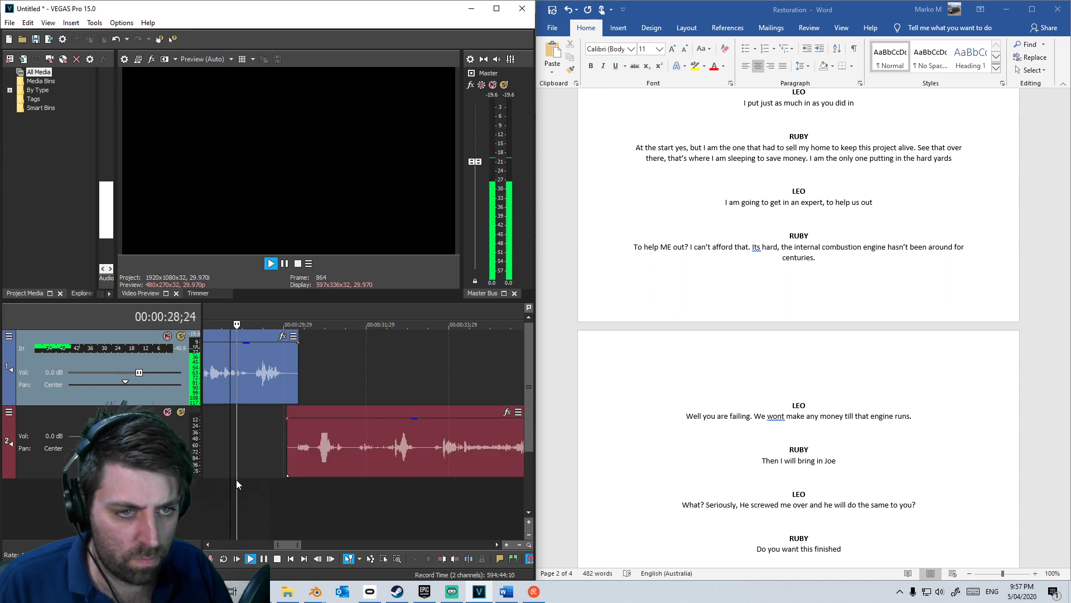
Step: Cut out the silence after the second-track line and move the remaining take to the first track
{"action": "left_click", "coordinate": [321, 459]}
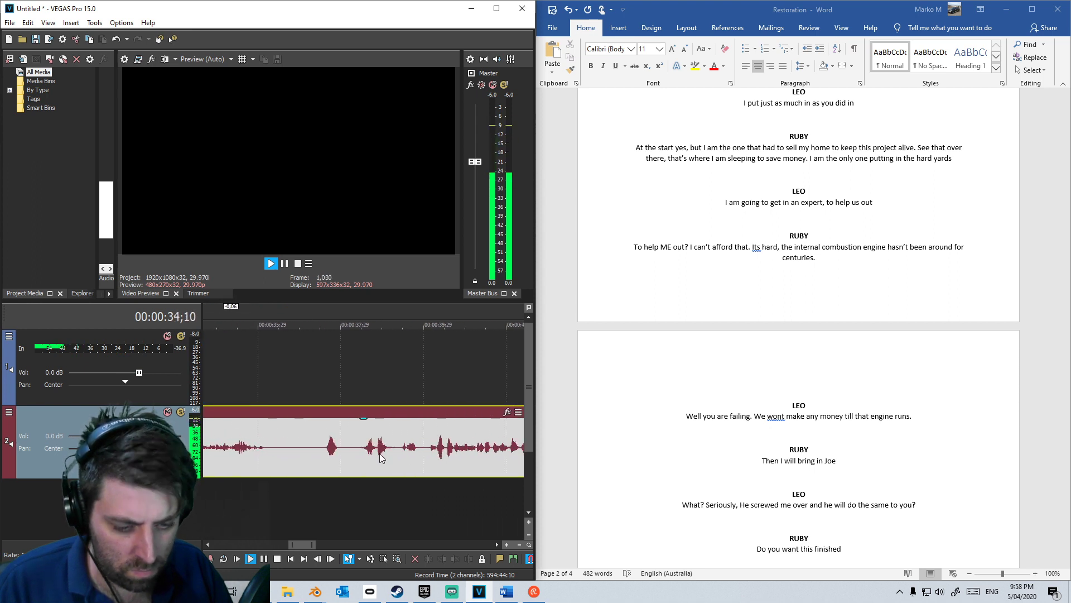
{"action": "key", "text": "s"}
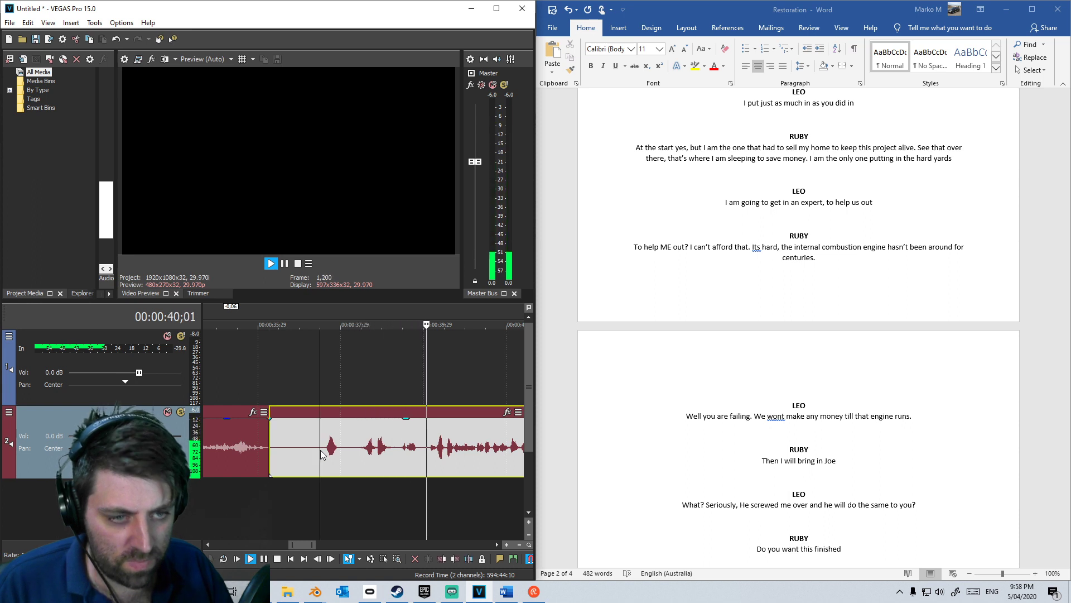
{"action": "left_click", "coordinate": [319, 450]}
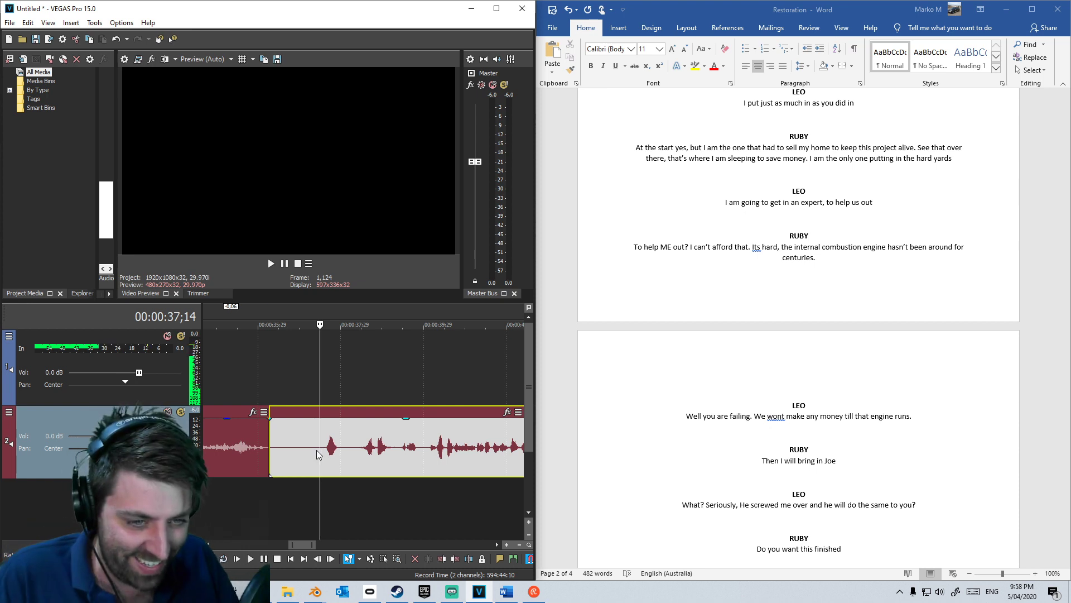
{"action": "left_click_drag", "start_coordinate": [314, 457], "coordinate": [312, 375]}
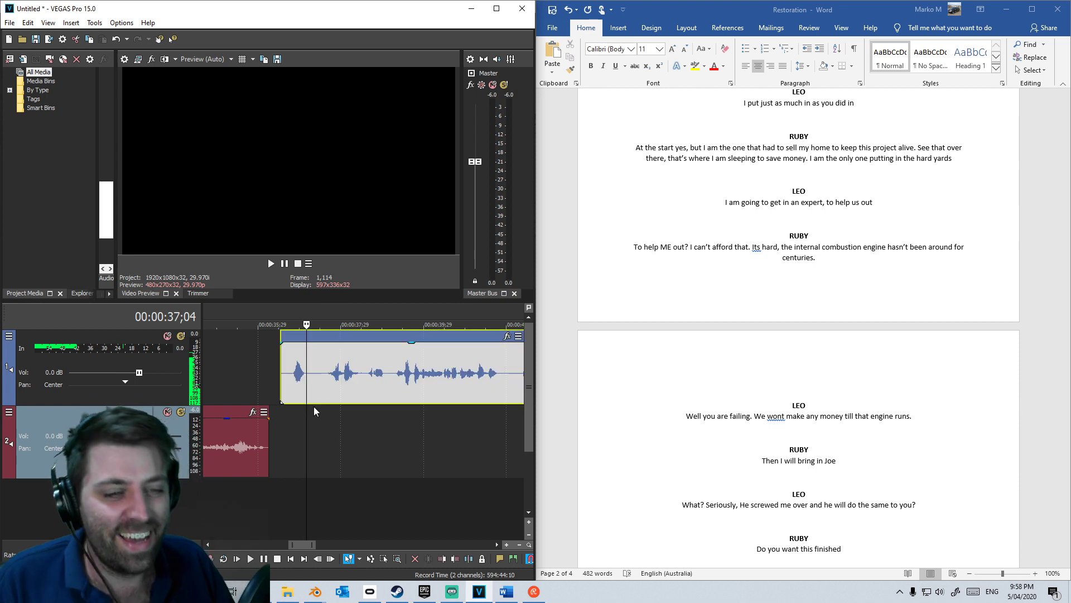
Step: Play the transition and shift the first-track clip earlier so it starts right at the end of the second-track line
{"action": "left_click", "coordinate": [215, 497]}
{"action": "key", "text": "space"}
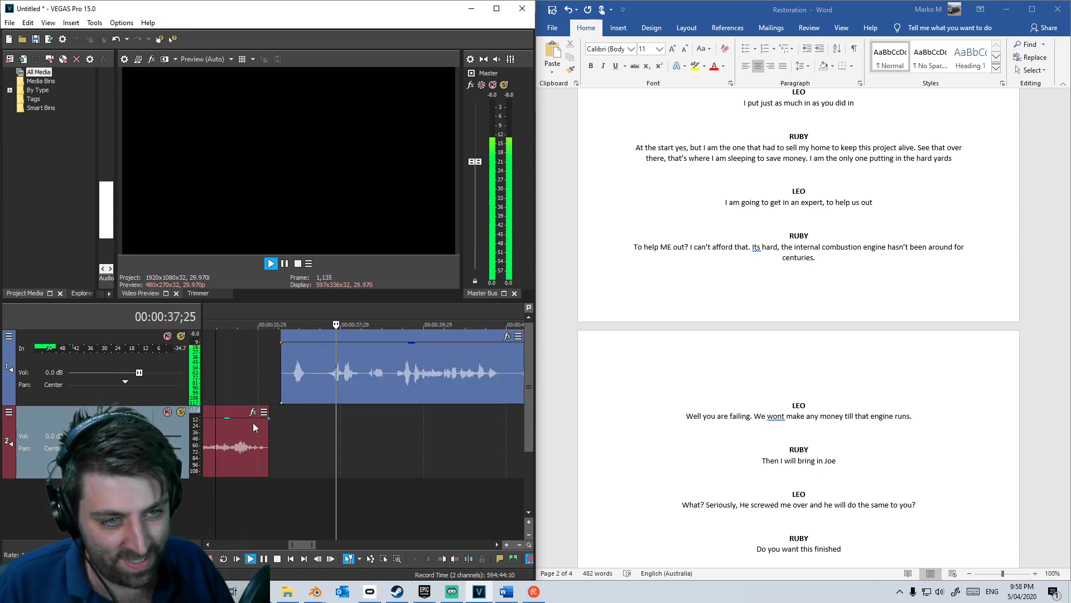
{"action": "left_click_drag", "start_coordinate": [321, 356], "coordinate": [310, 366]}
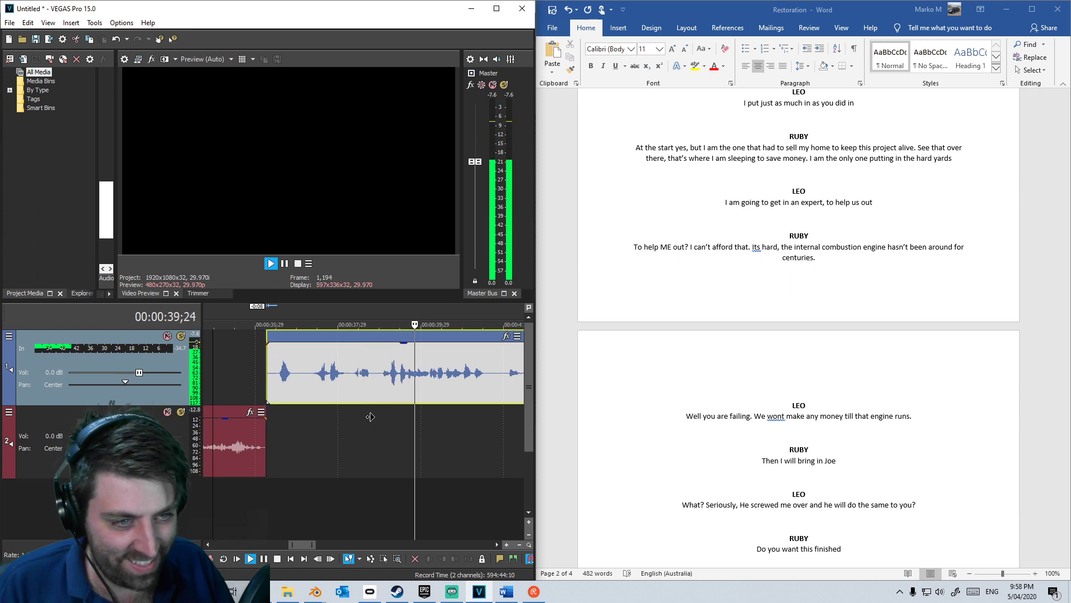
Step: Split the first-track clip after its line, move the remainder to the second track, and play it
{"action": "left_click", "coordinate": [340, 380]}
{"action": "key", "text": "s"}
{"action": "left_click_drag", "start_coordinate": [343, 383], "coordinate": [376, 443]}
{"action": "left_click", "coordinate": [357, 489]}
{"action": "key", "text": "space"}
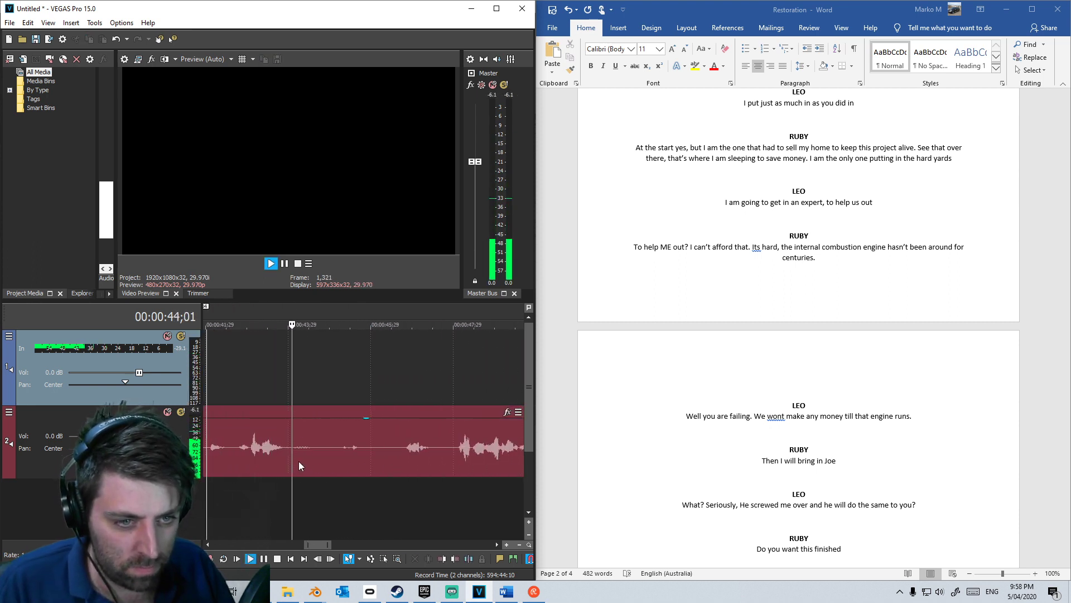
Step: Split the second-track clip in the silence after its line and again about one second further on
{"action": "left_click", "coordinate": [289, 453]}
{"action": "key", "text": "s"}
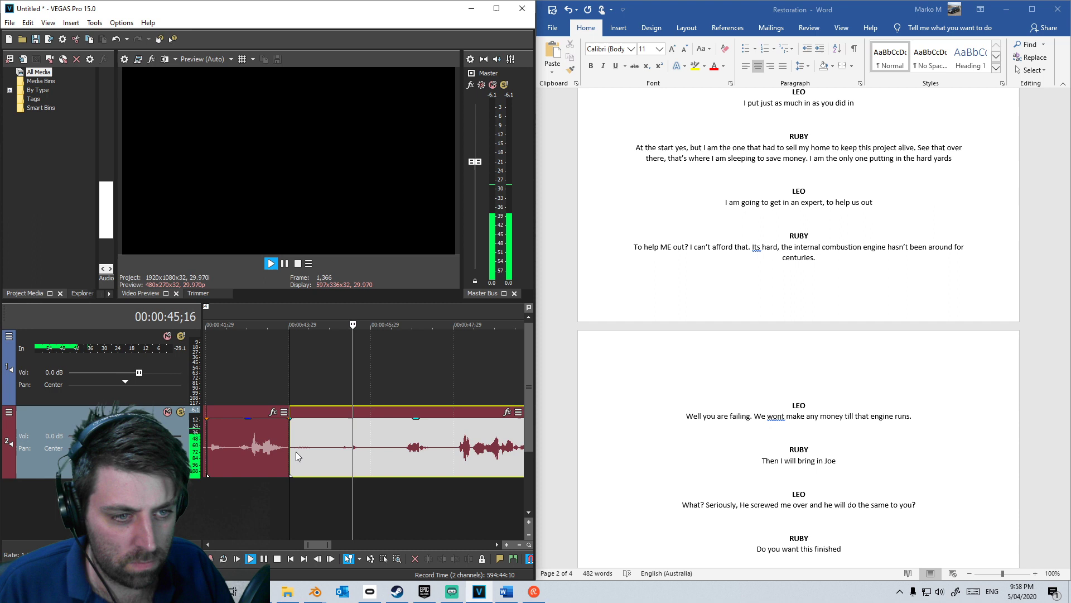
{"action": "left_click", "coordinate": [334, 453]}
{"action": "key", "text": "s"}
Step: Move the remaining take to the first track, just after the second-track line, and delete the silent piece between the splits
{"action": "left_click", "coordinate": [311, 414]}
{"action": "left_click_drag", "start_coordinate": [322, 375], "coordinate": [311, 389]}
{"action": "key", "text": "Delete"}
Step: Play from 00:00:43;17 across the transition and split the first-track clip in the silence after its line
{"action": "left_click", "coordinate": [271, 391]}
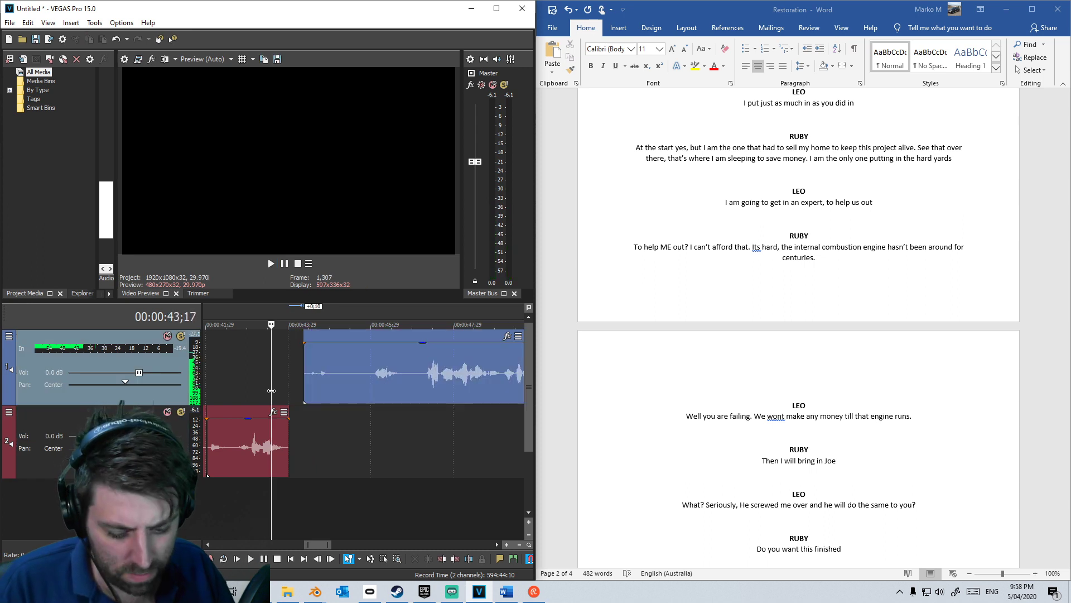
{"action": "scroll", "coordinate": [295, 391], "scroll_direction": "right", "scroll_amount": 2, "text": "ctrl"}
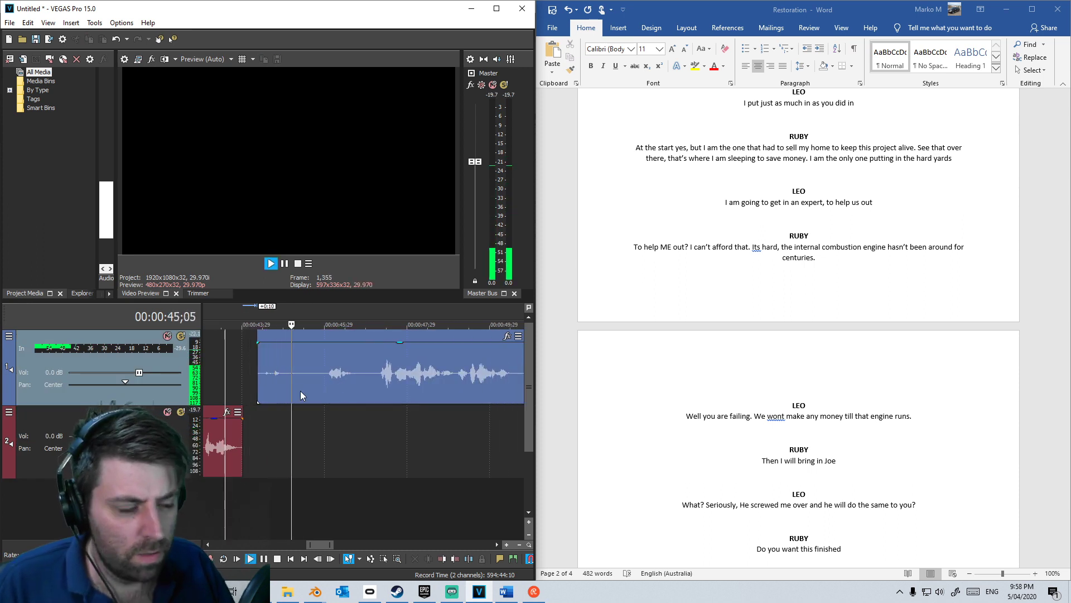
{"action": "scroll", "coordinate": [318, 383], "scroll_direction": "right", "scroll_amount": 3, "text": "ctrl"}
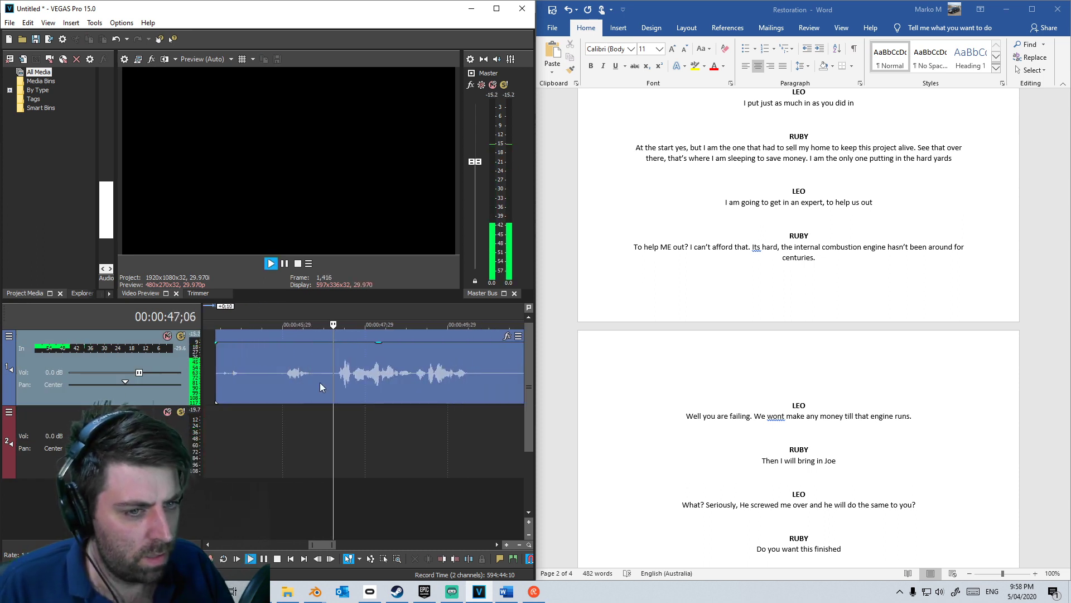
{"action": "scroll", "coordinate": [343, 379], "scroll_direction": "right", "scroll_amount": 3, "text": "ctrl"}
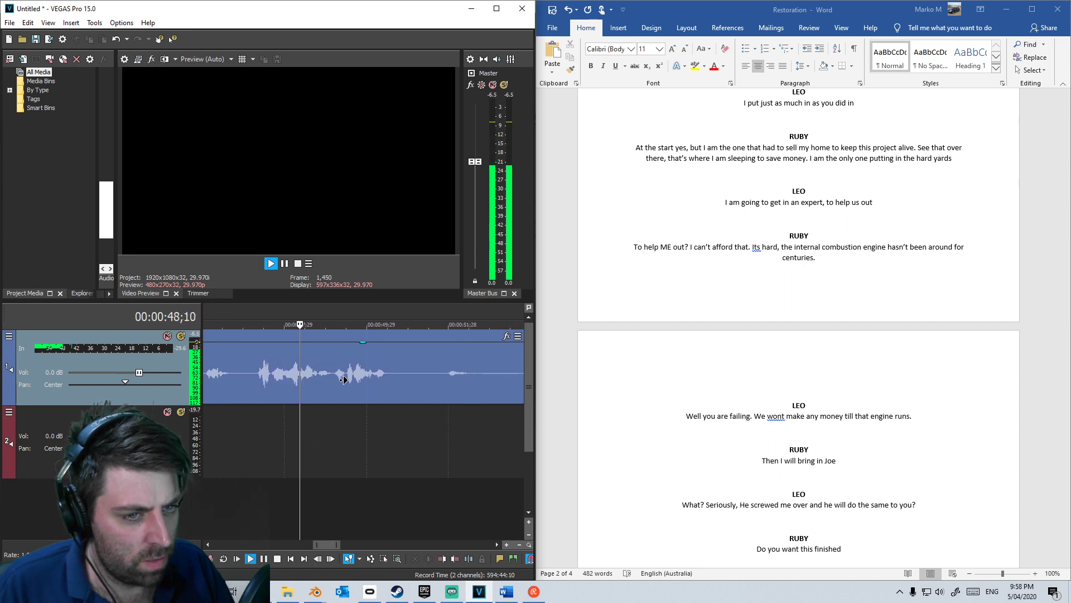
{"action": "key", "text": "s"}
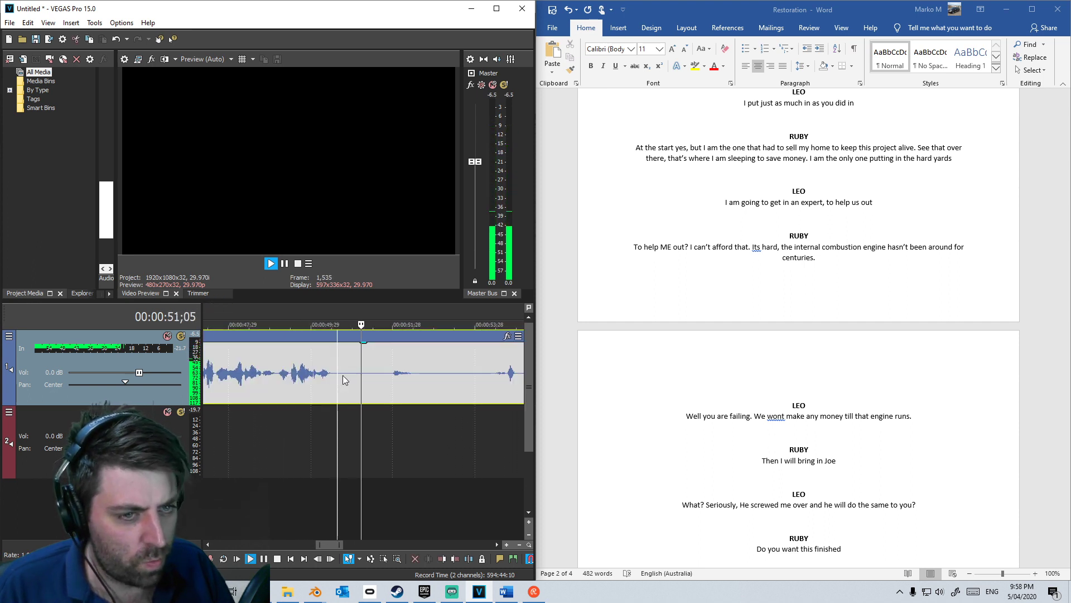
Step: Play on to the next good take, split the first-track clip at 00:00:55;19 just before it, and delete the piece ahead of the split
{"action": "scroll", "coordinate": [424, 370], "scroll_direction": "right", "scroll_amount": 3, "text": "ctrl"}
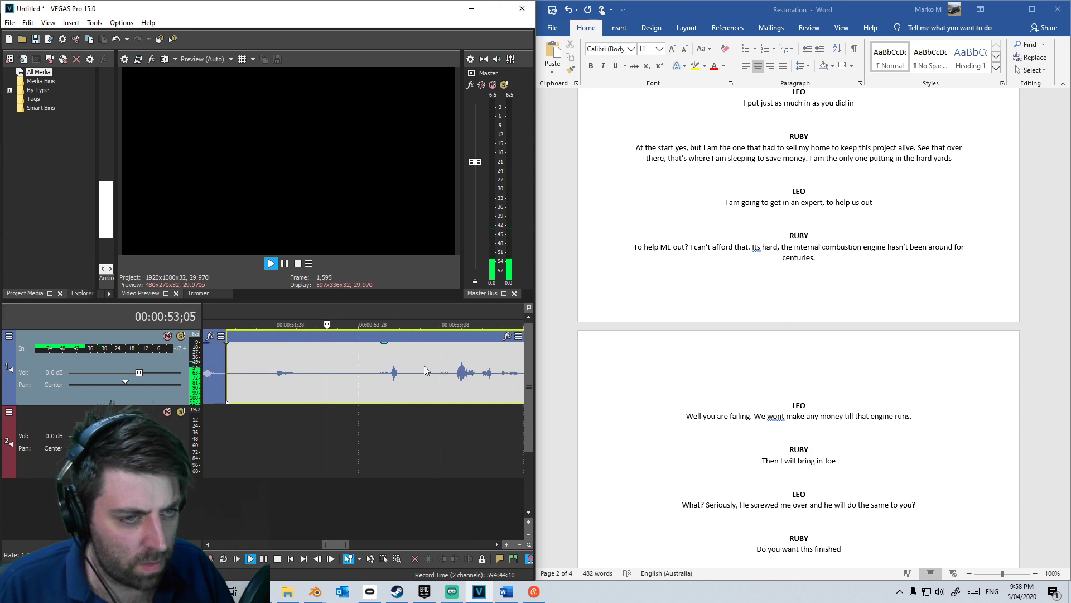
{"action": "scroll", "coordinate": [390, 382], "scroll_direction": "right", "scroll_amount": 1, "text": "ctrl"}
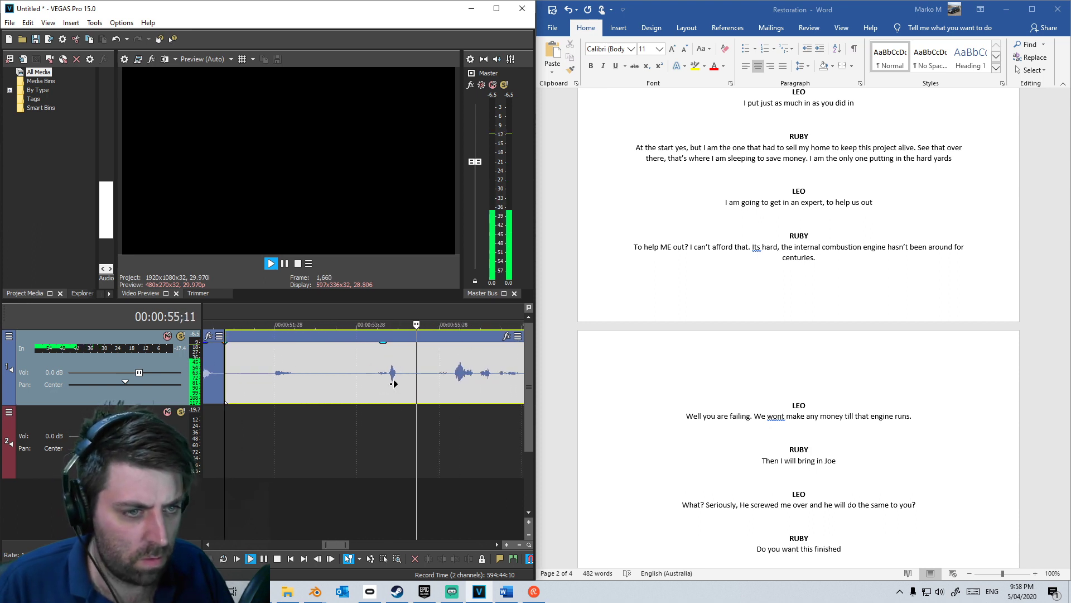
{"action": "scroll", "coordinate": [401, 382], "scroll_direction": "right", "scroll_amount": 1, "text": "ctrl"}
{"action": "scroll", "coordinate": [356, 381], "scroll_direction": "right", "scroll_amount": 1, "text": "ctrl"}
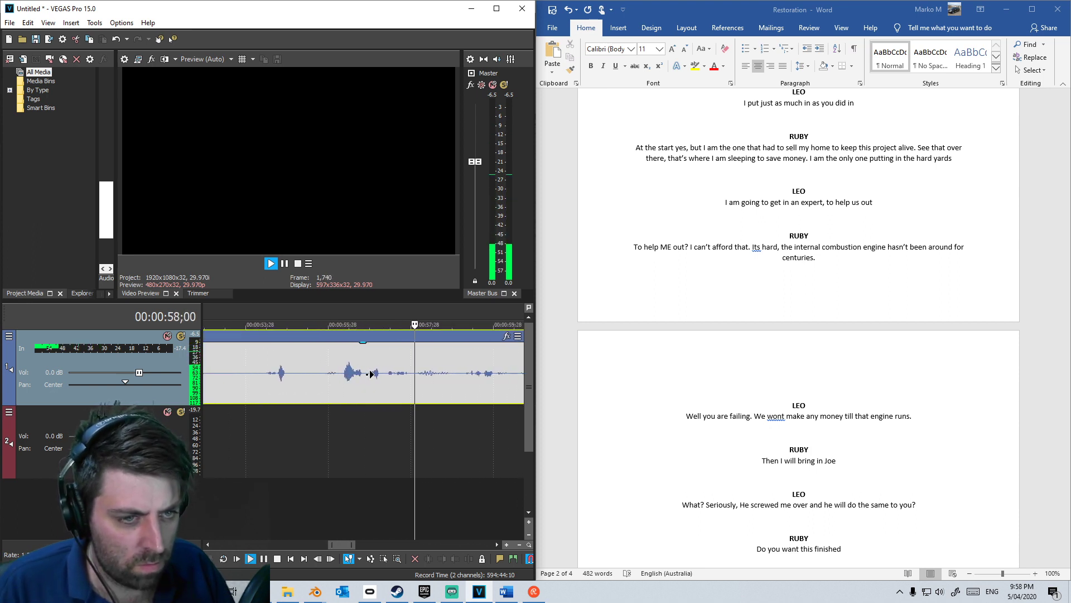
{"action": "left_click", "coordinate": [312, 384]}
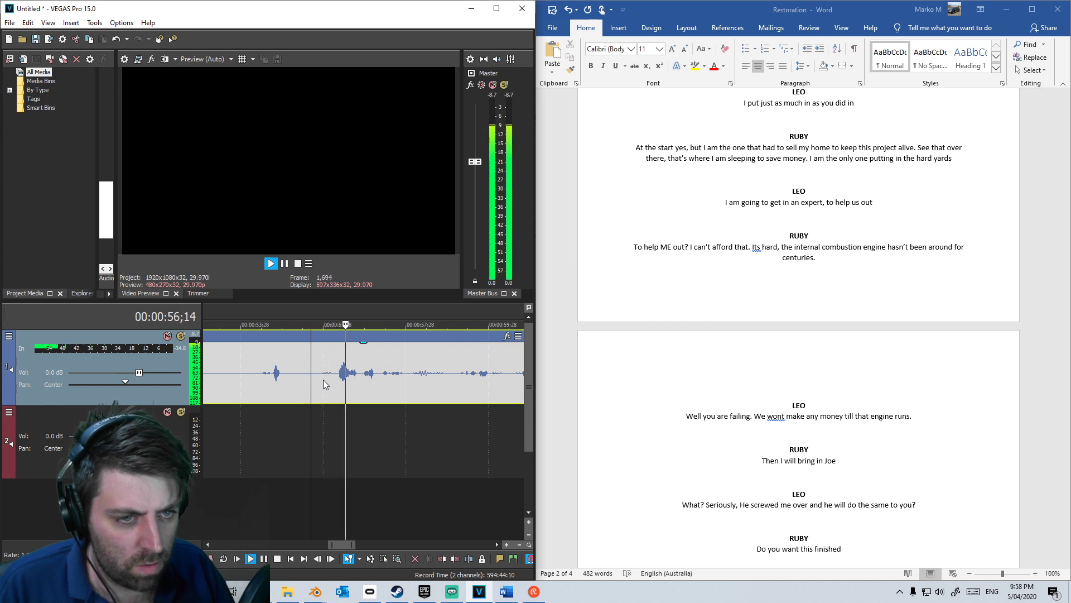
{"action": "key", "text": "space"}
{"action": "key", "text": "s"}
{"action": "scroll", "coordinate": [316, 403], "scroll_direction": "down", "scroll_amount": 1, "text": "ctrl"}
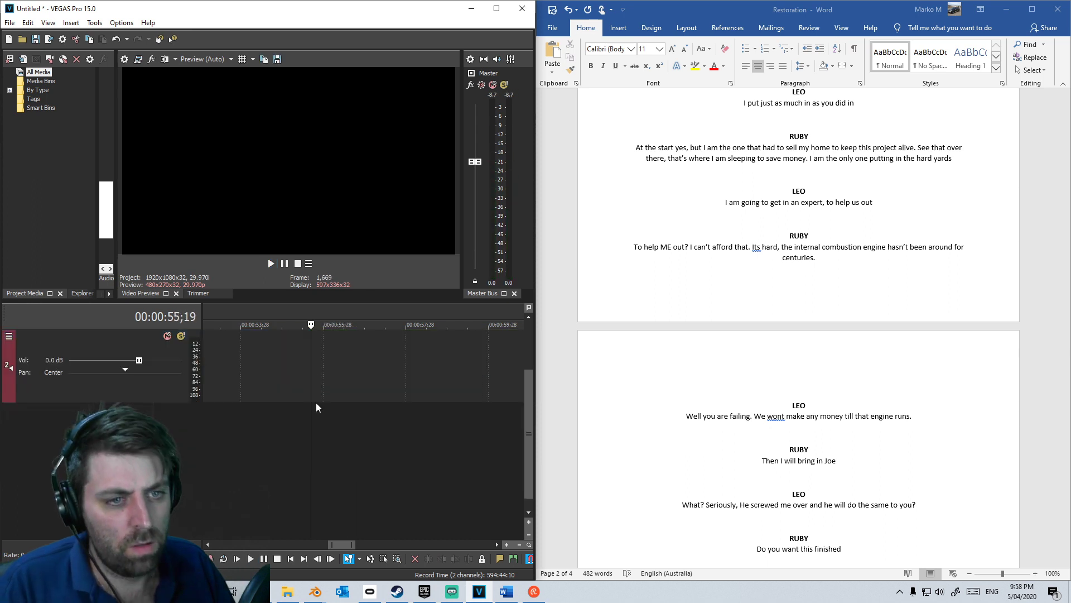
{"action": "scroll", "coordinate": [316, 346], "scroll_direction": "up", "scroll_amount": 1, "text": "ctrl"}
{"action": "scroll", "coordinate": [301, 352], "scroll_direction": "up", "scroll_amount": 3, "text": "shift"}
{"action": "left_click", "coordinate": [317, 372]}
{"action": "key", "text": "Delete"}
{"action": "scroll", "coordinate": [339, 385], "scroll_direction": "down", "scroll_amount": 2}
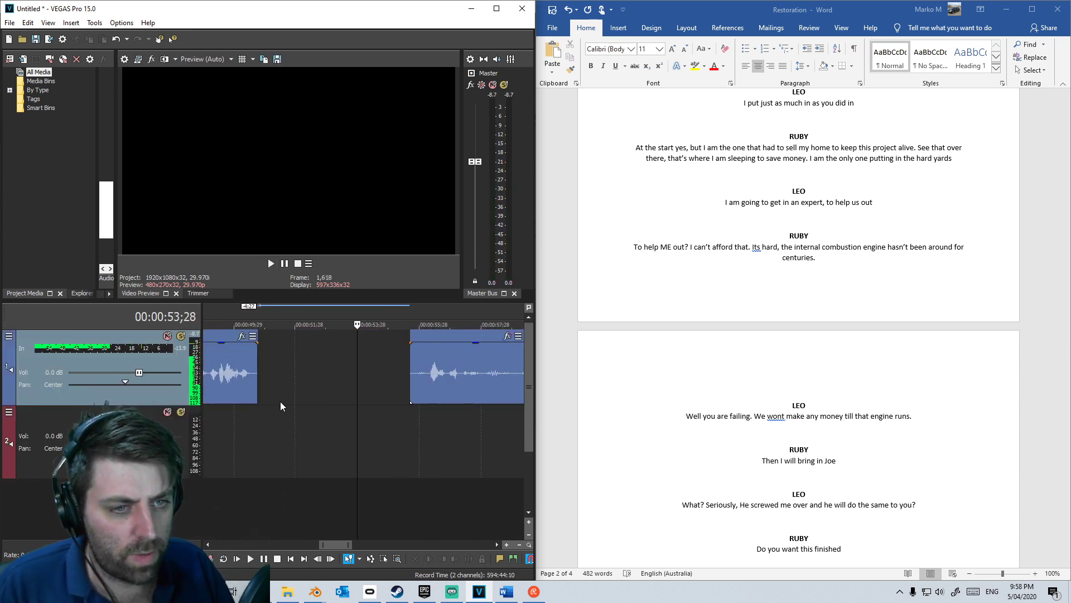
Step: Move the remaining take to the second track, directly after the first-track line, and play across the transition
{"action": "left_click", "coordinate": [414, 392]}
{"action": "left_click_drag", "start_coordinate": [286, 425], "coordinate": [268, 427]}
{"action": "left_click", "coordinate": [222, 433]}
{"action": "key", "text": "space"}
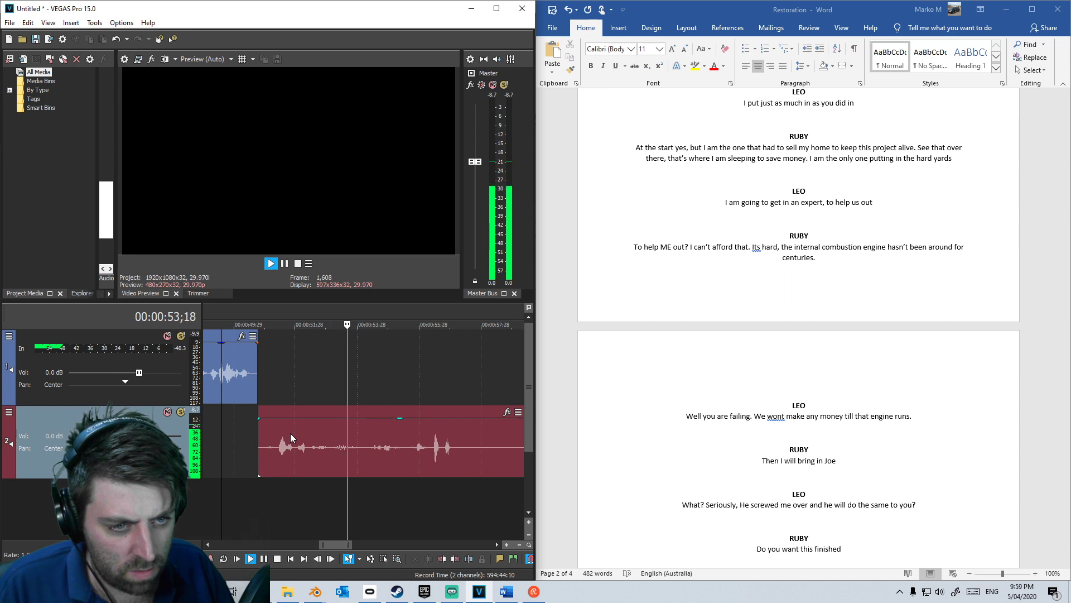
Step: Split the second-track clip in the quiet part after its line and move the remainder to the first track
{"action": "left_click", "coordinate": [360, 451]}
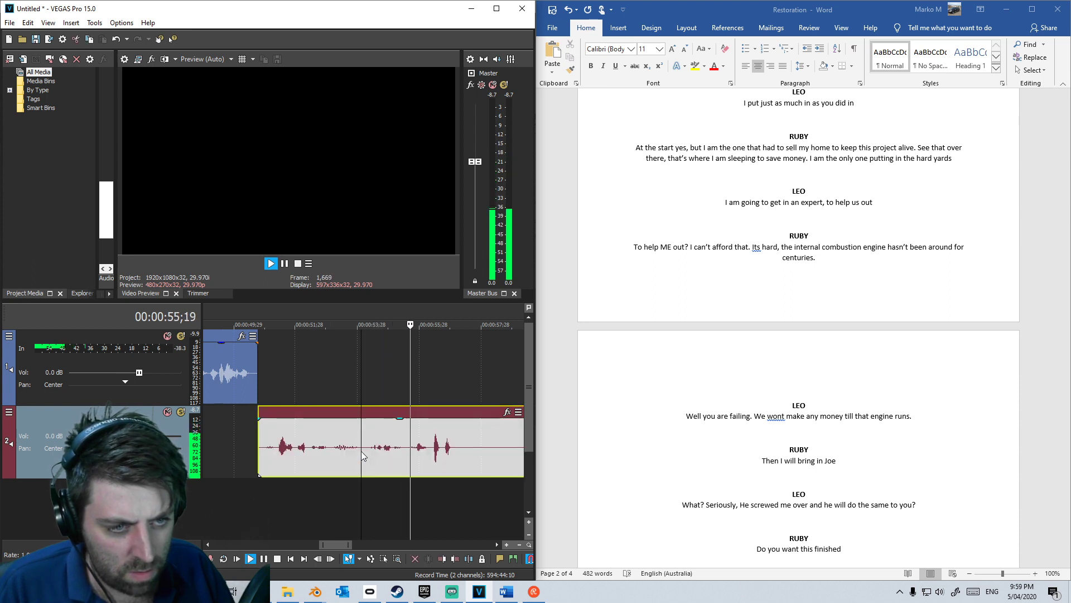
{"action": "key", "text": "s"}
{"action": "left_click_drag", "start_coordinate": [374, 450], "coordinate": [354, 374]}
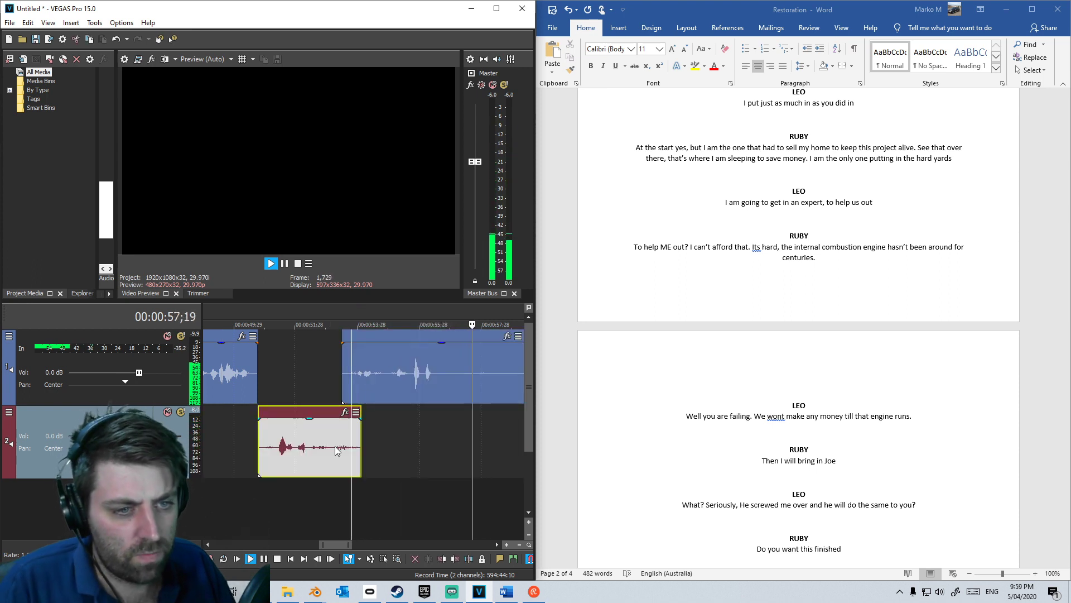
Step: Split the second-track clip again about one second before its end, delete the tail, and play the shortened line
{"action": "double_click", "coordinate": [332, 447]}
{"action": "key", "text": "space"}
{"action": "left_click_drag", "start_coordinate": [361, 447], "coordinate": [333, 446]}
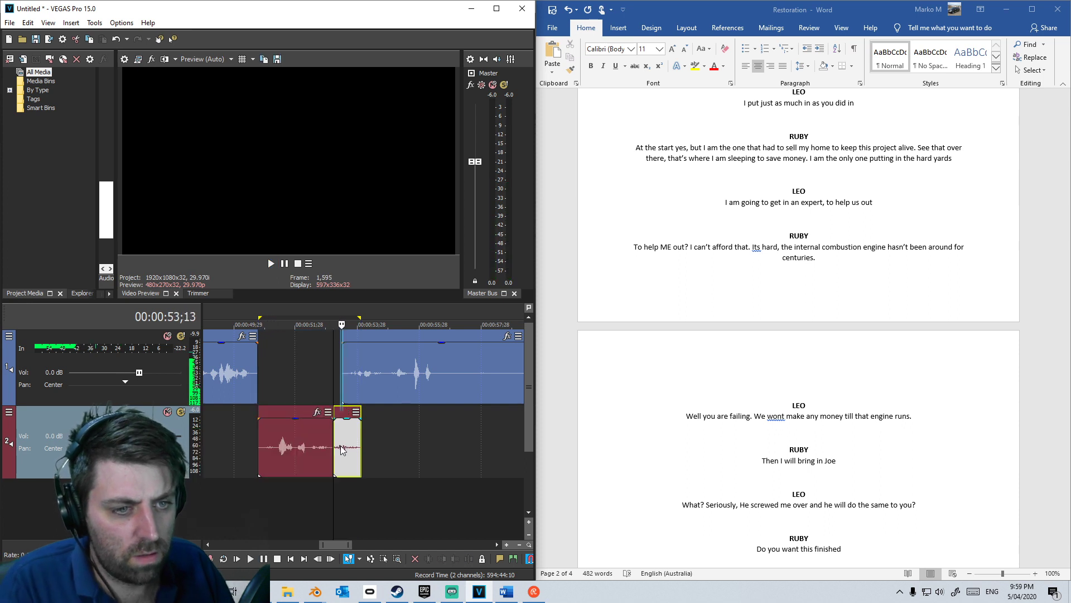
{"action": "left_click", "coordinate": [346, 440]}
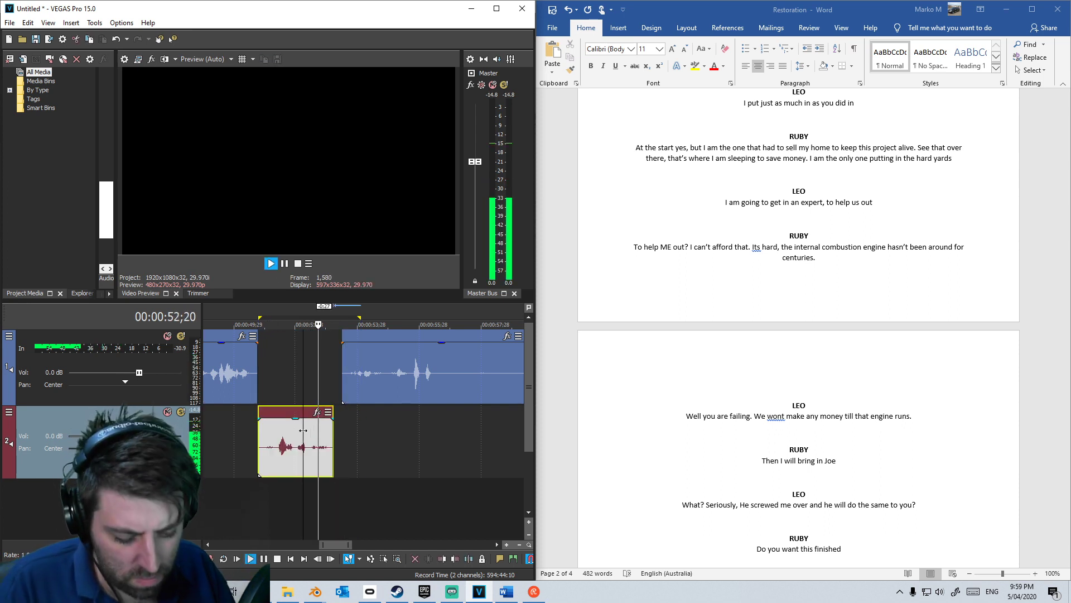
Step: Split the first-track clip in the silence after its line, at about 00:00:57, and delete everything after the split
{"action": "left_click", "coordinate": [366, 413]}
{"action": "left_click", "coordinate": [370, 419]}
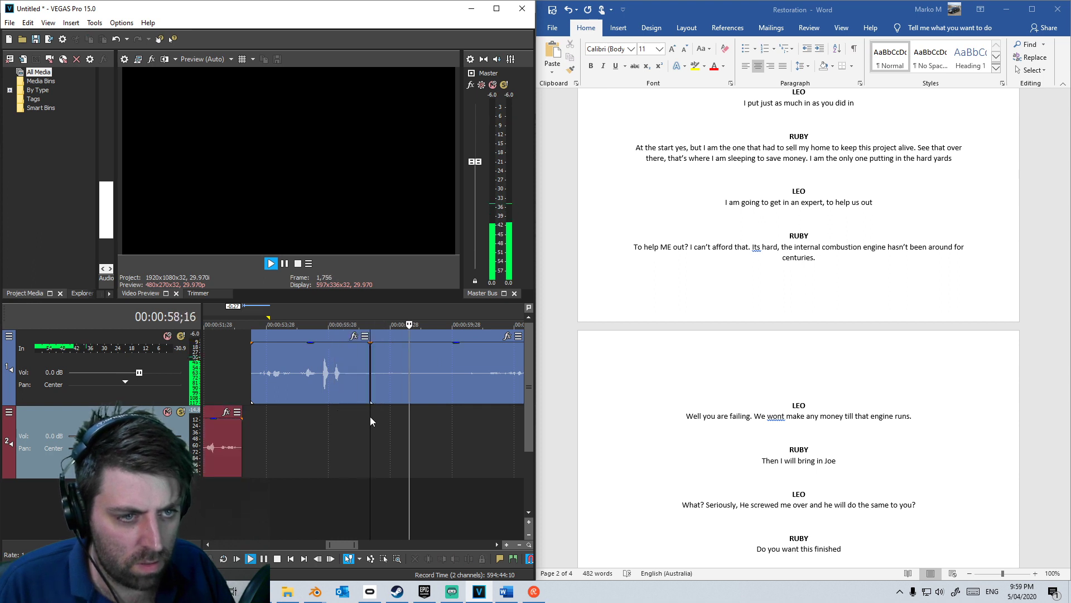
{"action": "key", "text": "Return"}
{"action": "key", "text": "s"}
{"action": "key", "text": "Delete"}
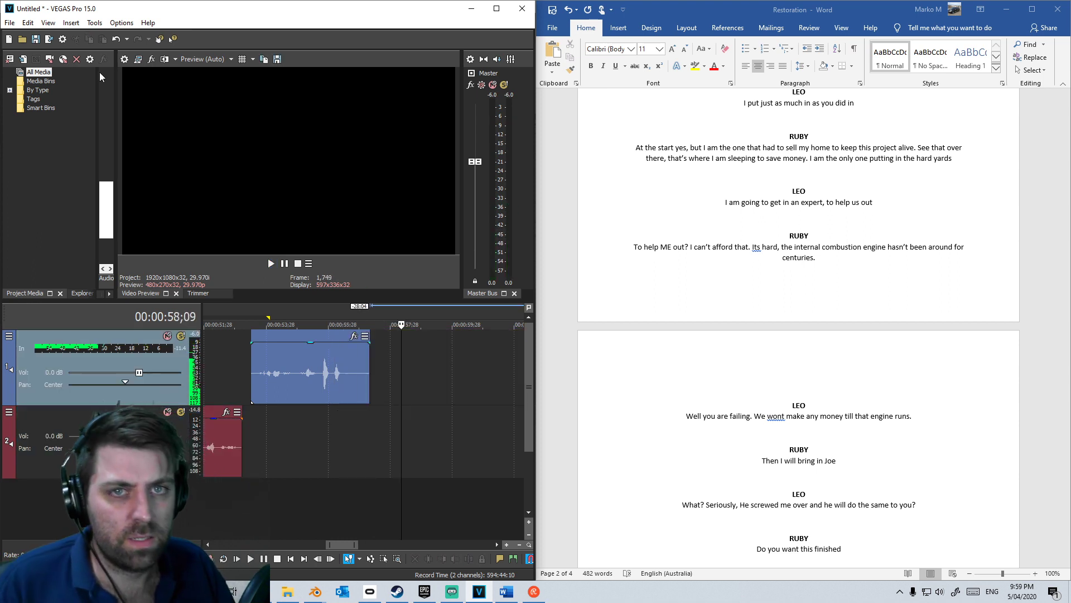
Step: Save the project as Scene1_Raw in the RawAudio folder inside ShortFilm_TheRacer
{"action": "left_click", "coordinate": [9, 23]}
{"action": "left_click", "coordinate": [31, 96]}
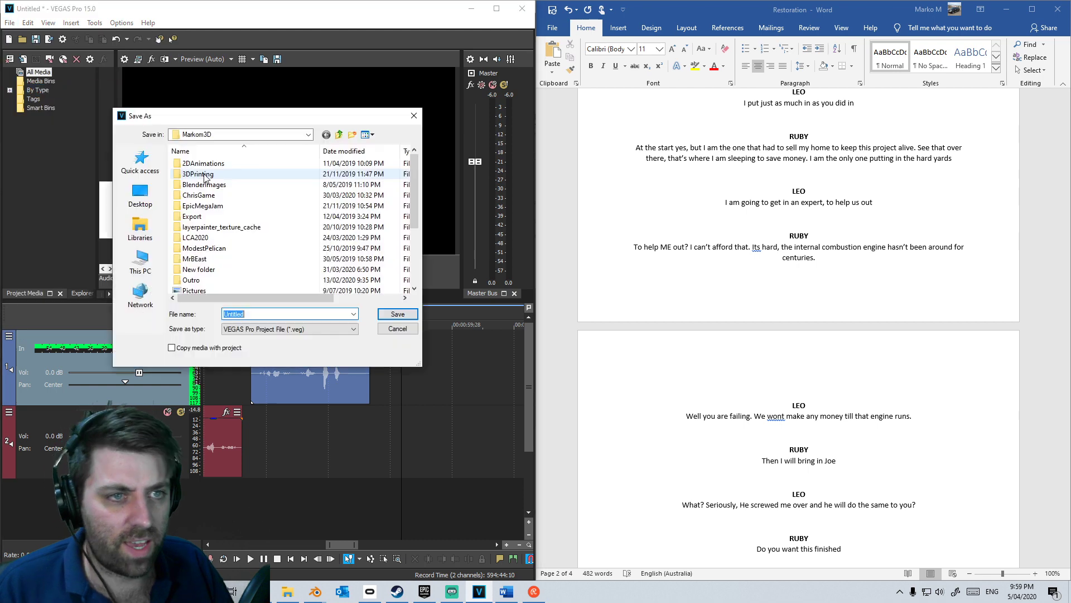
{"action": "scroll", "coordinate": [231, 253], "scroll_direction": "down", "scroll_amount": 3}
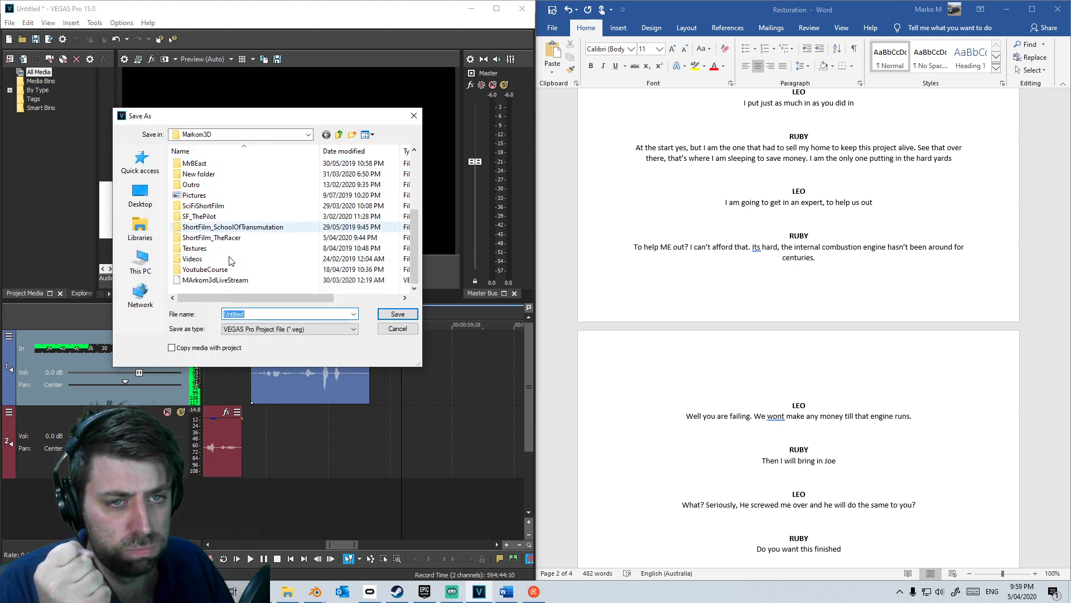
{"action": "double_click", "coordinate": [227, 218]}
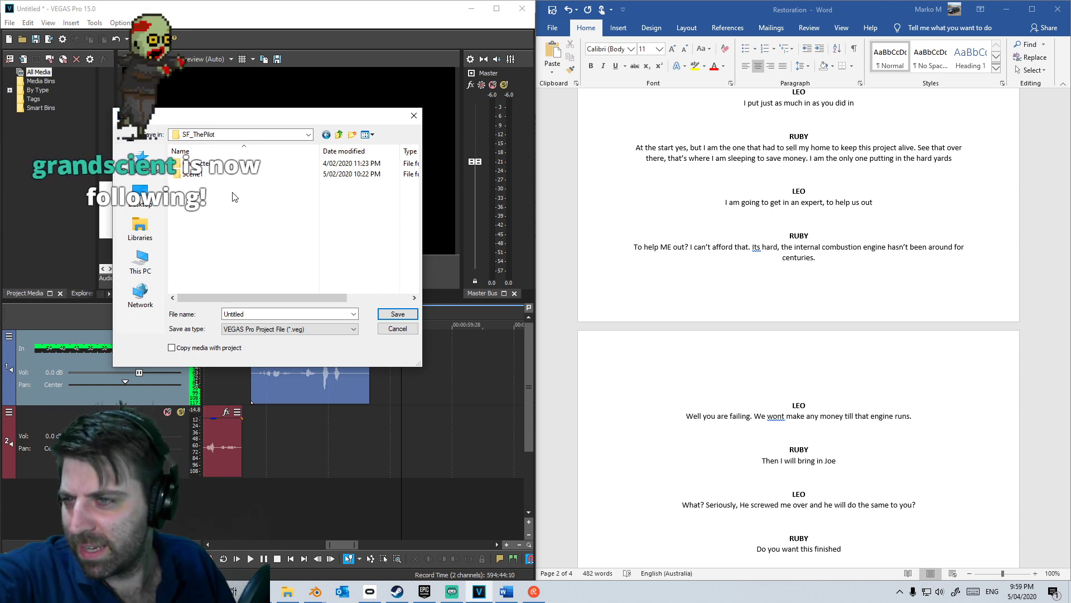
{"action": "left_click", "coordinate": [338, 136]}
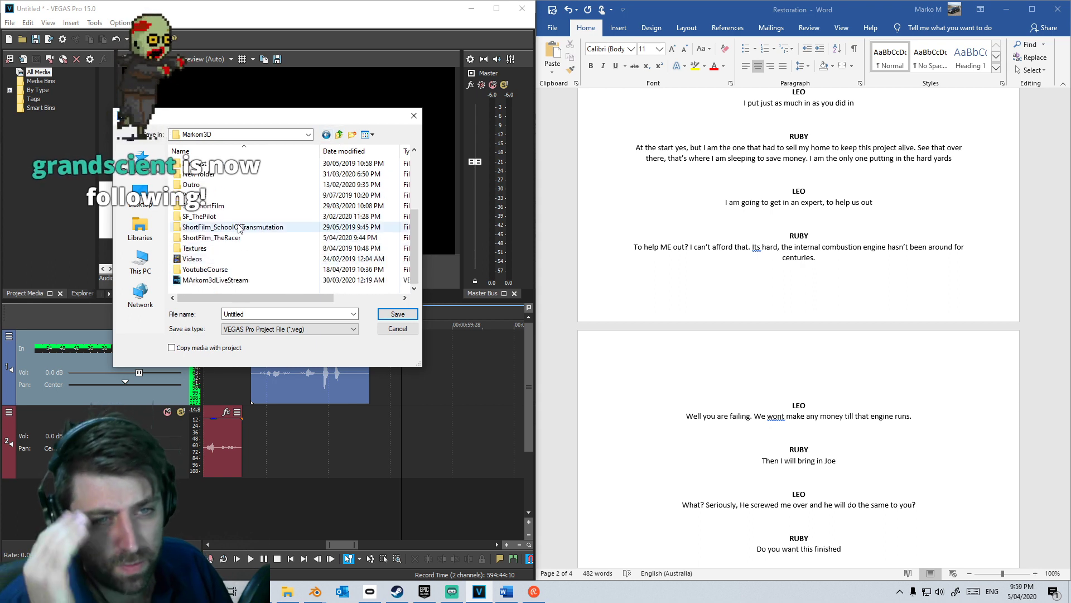
{"action": "double_click", "coordinate": [239, 237]}
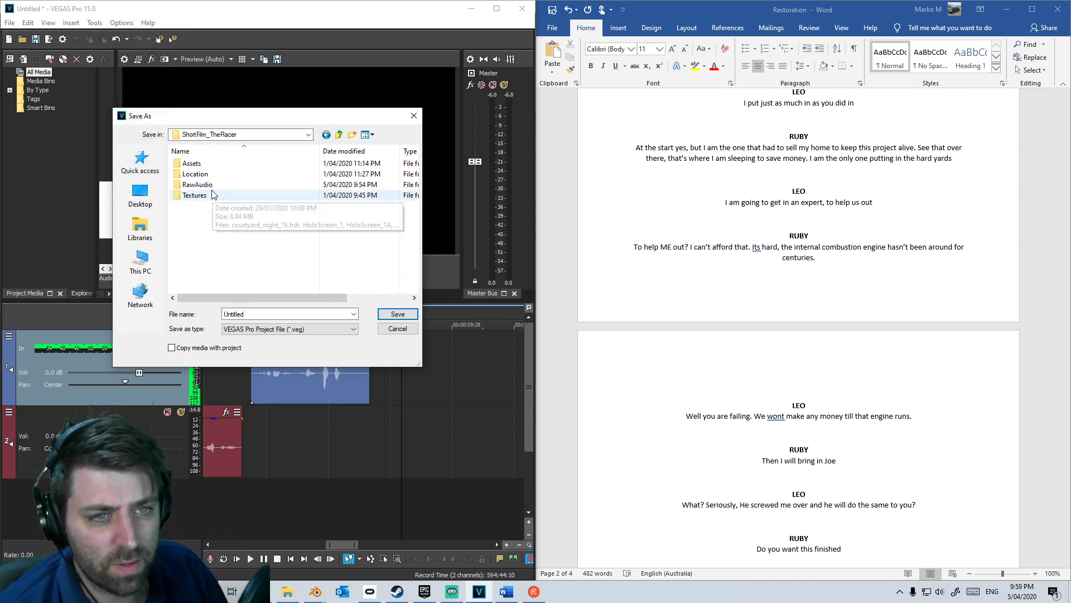
{"action": "double_click", "coordinate": [197, 184]}
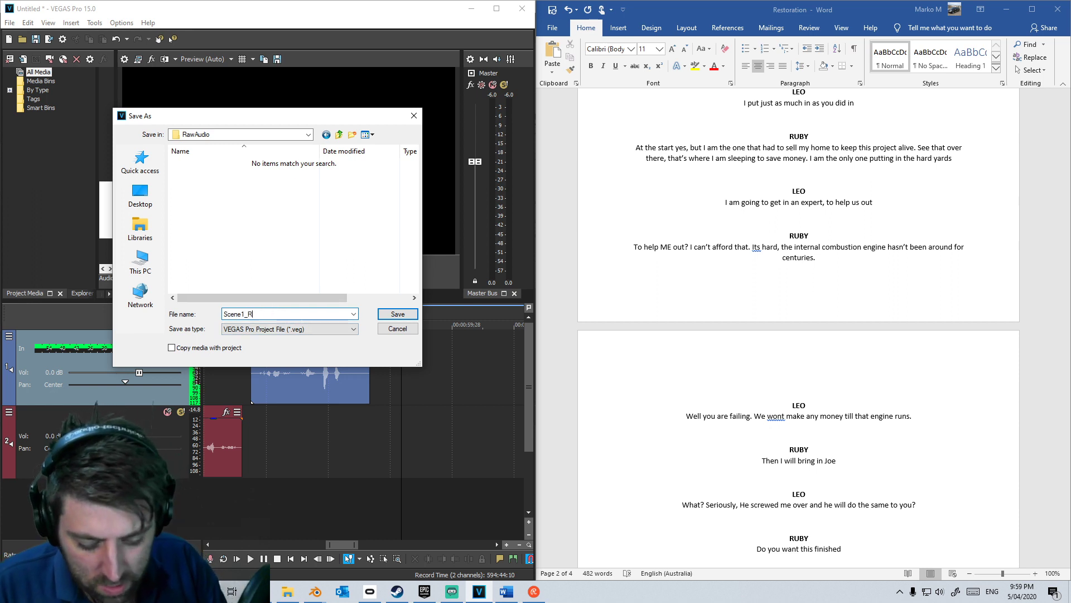
{"action": "key", "text": "Return"}
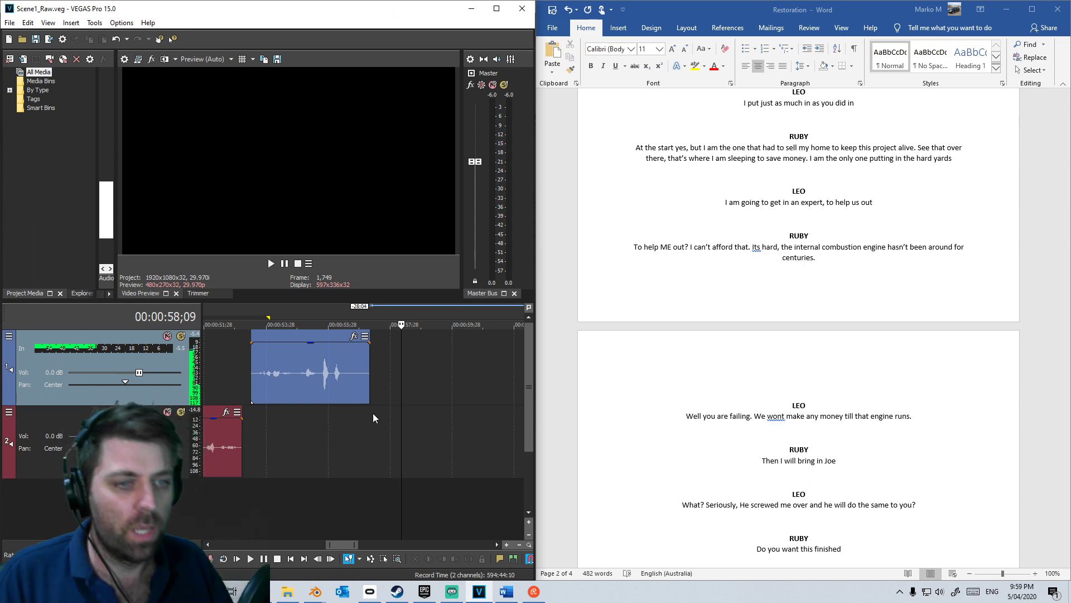
Step: Select the time range from the end of the last line back to the start of the timeline
{"action": "left_click_drag", "start_coordinate": [373, 422], "coordinate": [145, 458]}
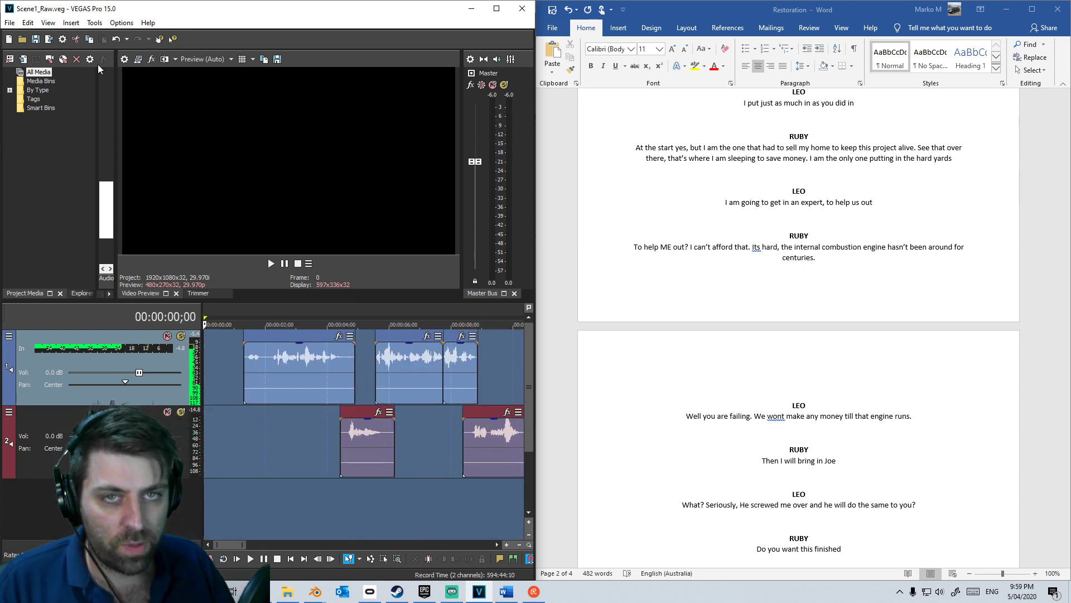
Step: Render the selected range to D:\Temp as Scene1_LEO_Aud with the Wave (Microsoft) Default Template, and open then minimize its output folder
{"action": "left_click", "coordinate": [9, 22]}
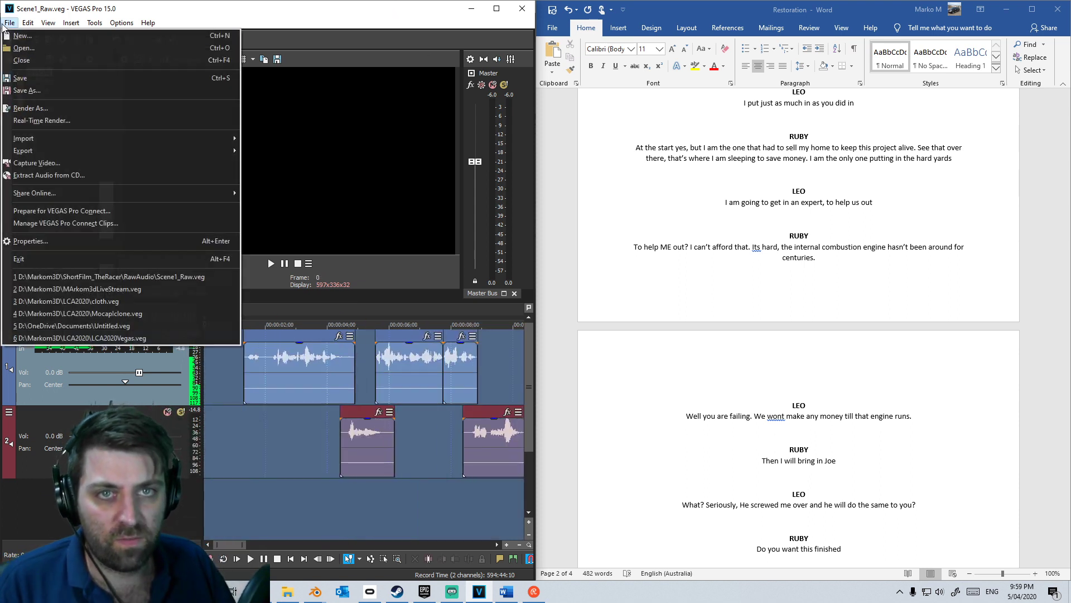
{"action": "left_click", "coordinate": [43, 108]}
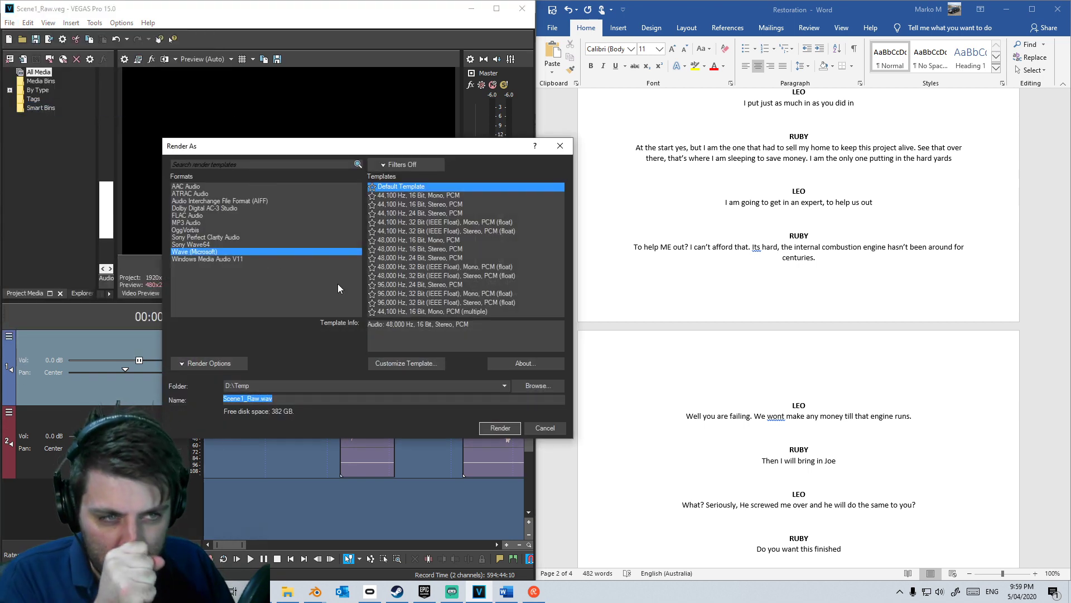
{"action": "key", "text": "End"}
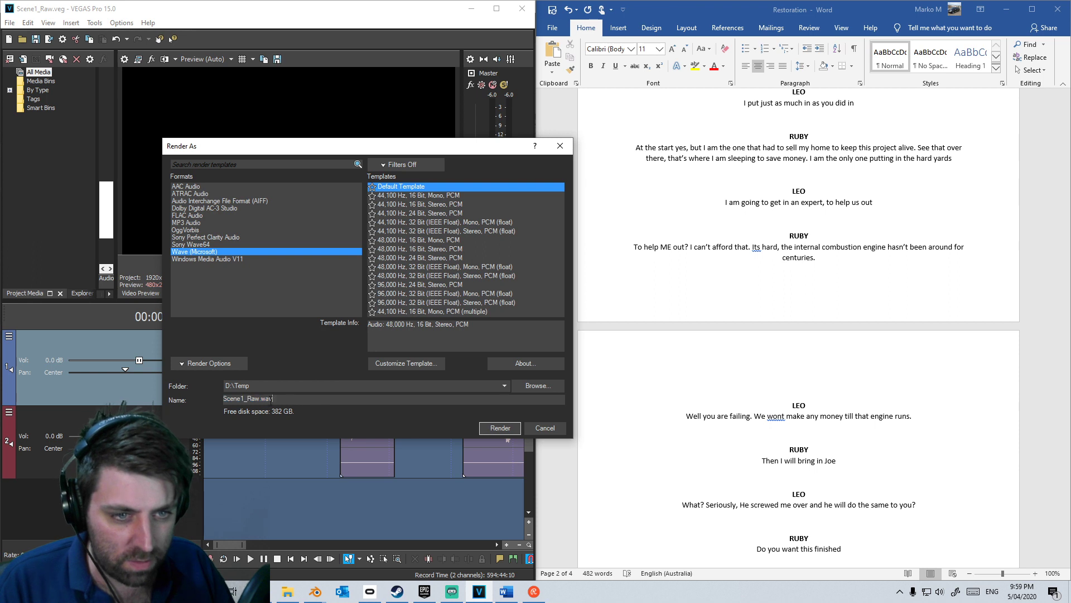
{"action": "key", "text": "shift+Home"}
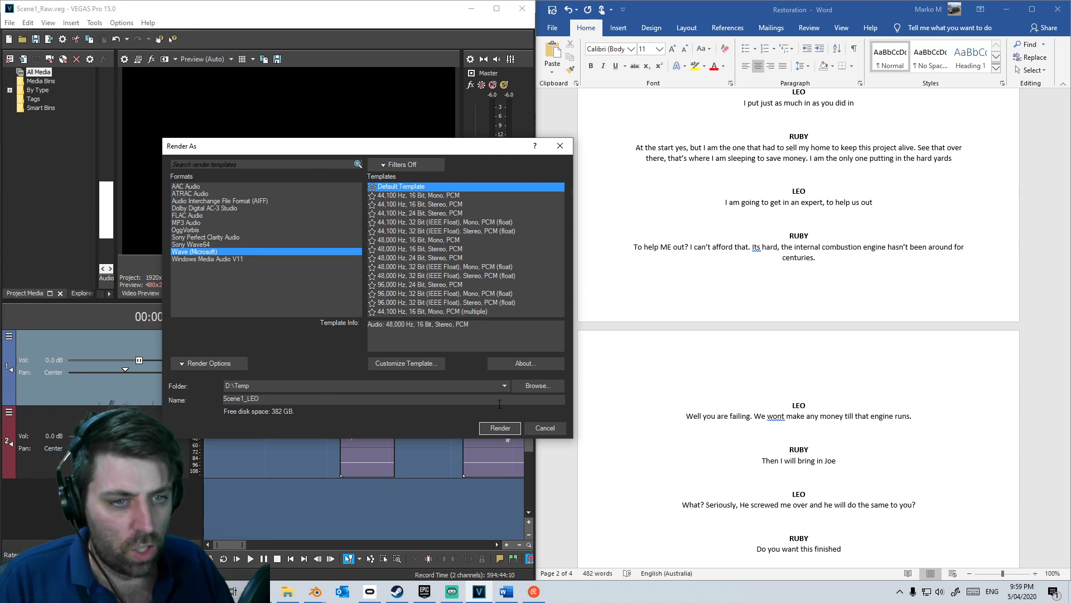
{"action": "type", "text": "_Aud"}
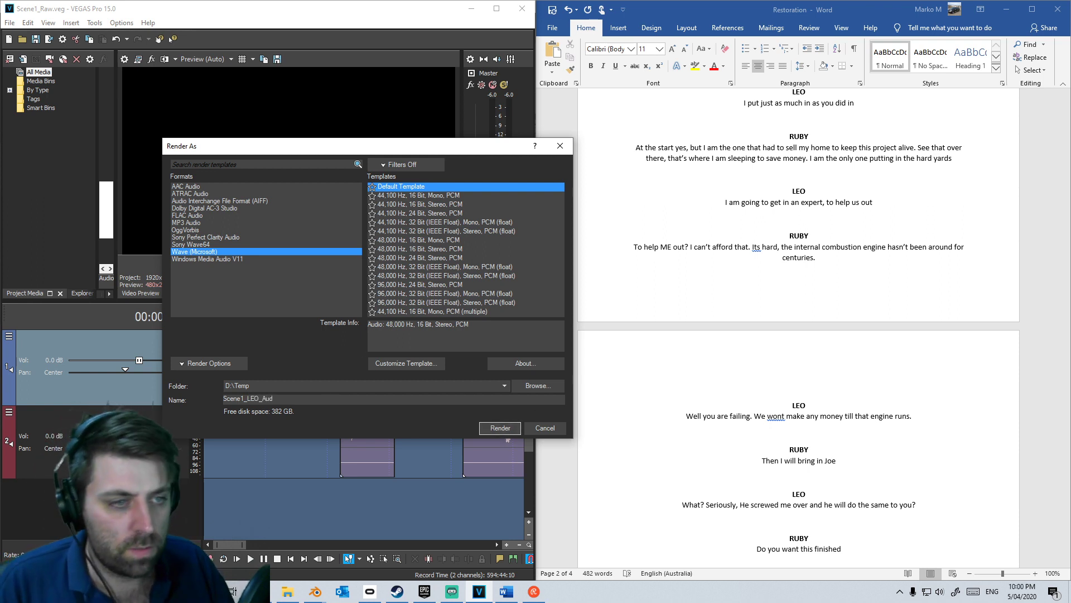
{"action": "key", "text": "shift+Home"}
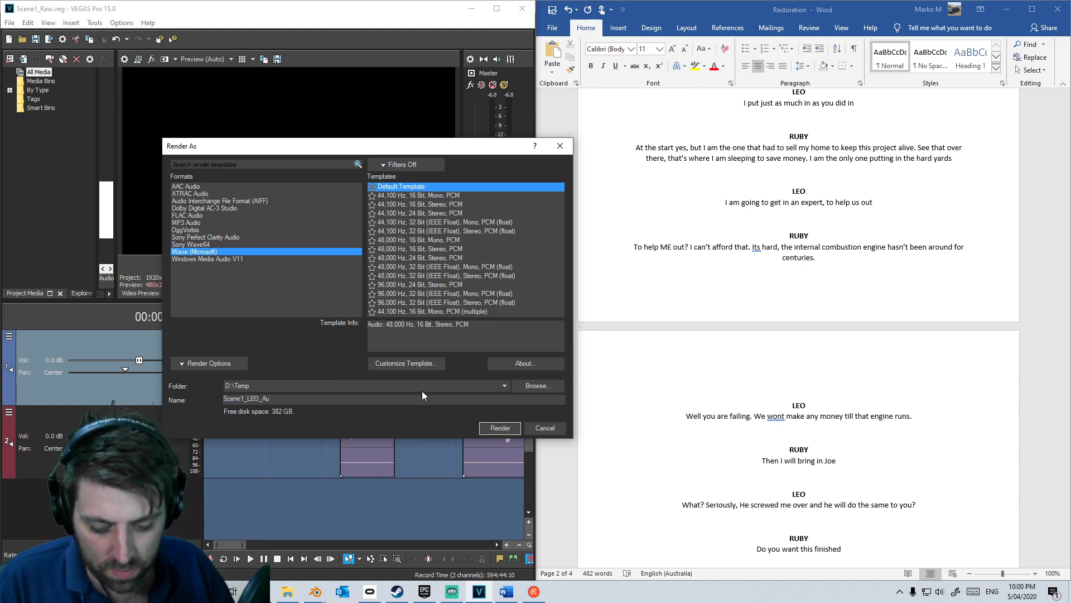
{"action": "left_click", "coordinate": [498, 427]}
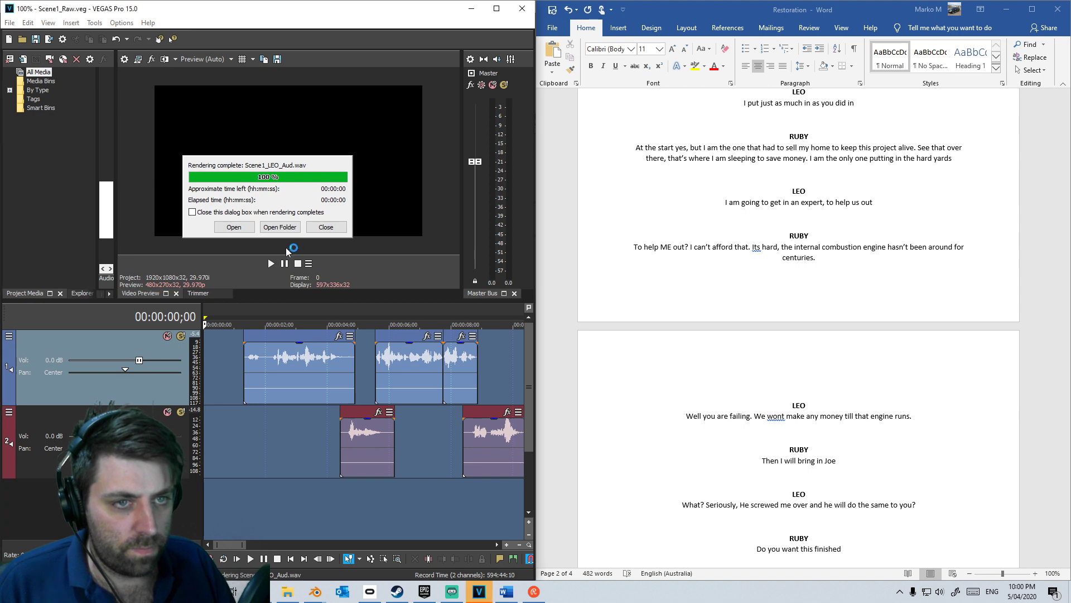
{"action": "left_click", "coordinate": [280, 227]}
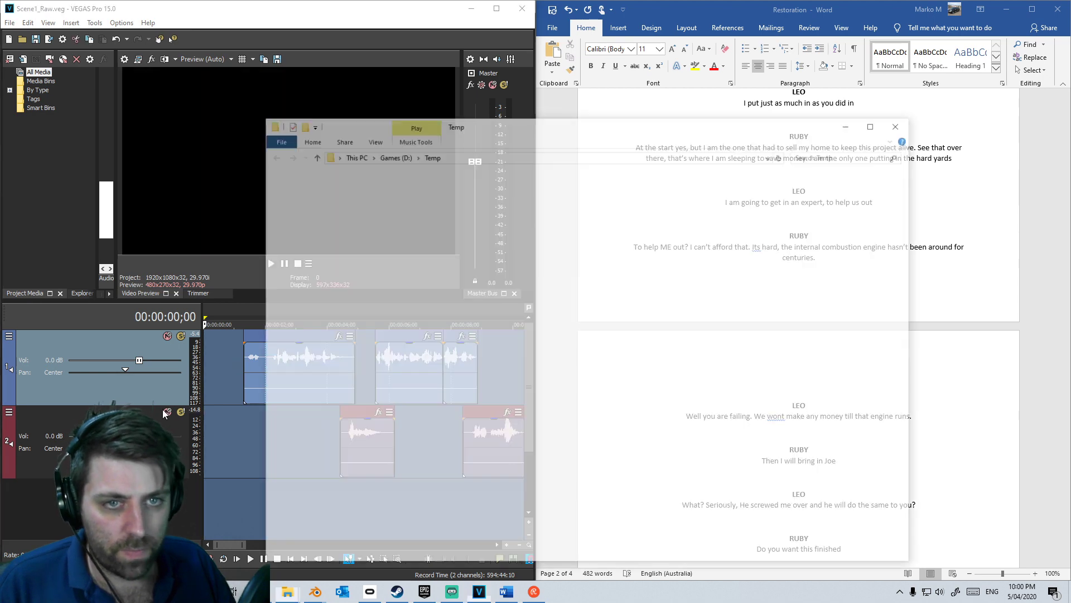
{"action": "left_click", "coordinate": [850, 123]}
Step: Mute the second track and render the selection as Scene1_LEO_Aud in D:\Temp, overwriting the existing file
{"action": "scroll", "coordinate": [355, 455], "scroll_direction": "down", "scroll_amount": 5}
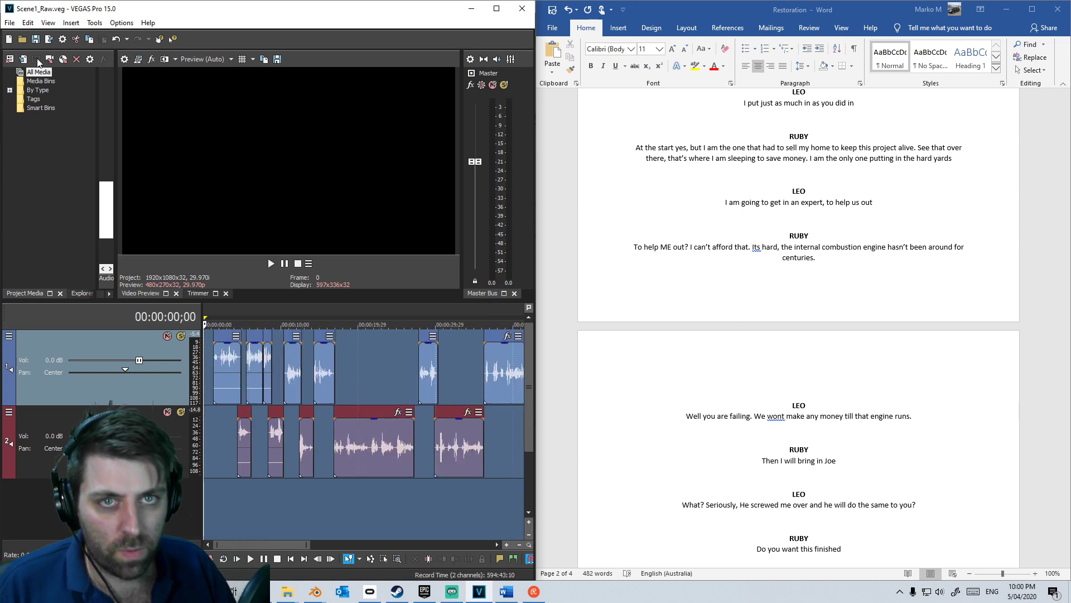
{"action": "left_click", "coordinate": [167, 412]}
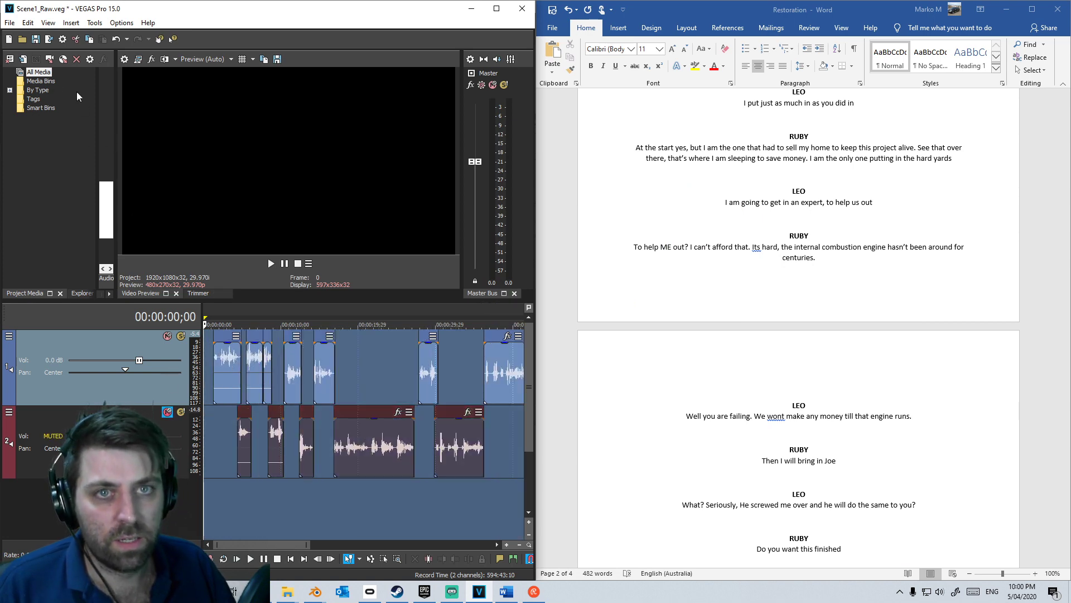
{"action": "left_click", "coordinate": [9, 23]}
{"action": "left_click", "coordinate": [40, 114]}
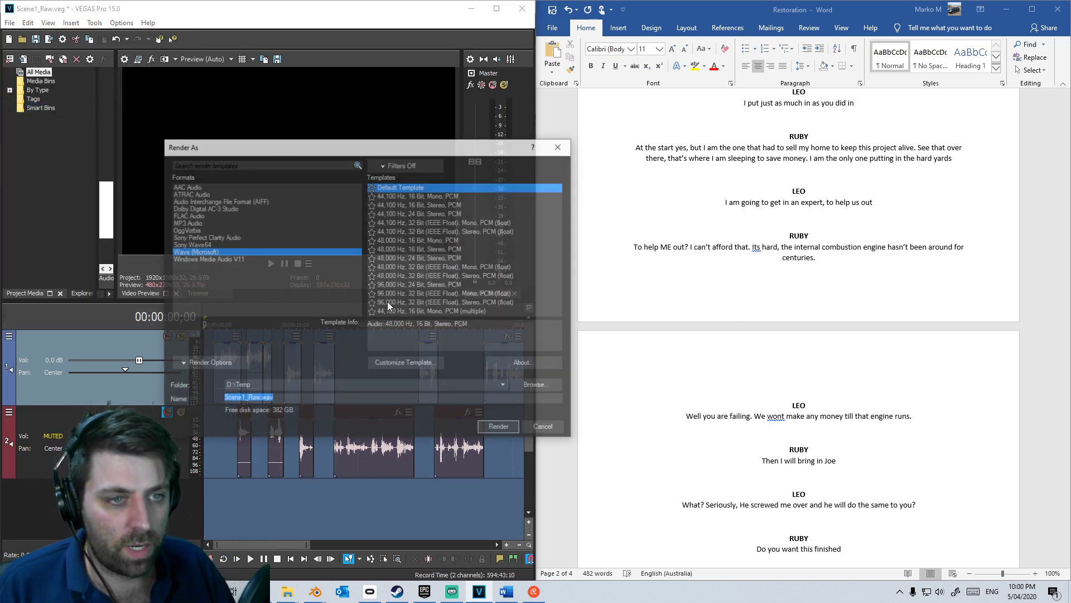
{"action": "left_click", "coordinate": [500, 428]}
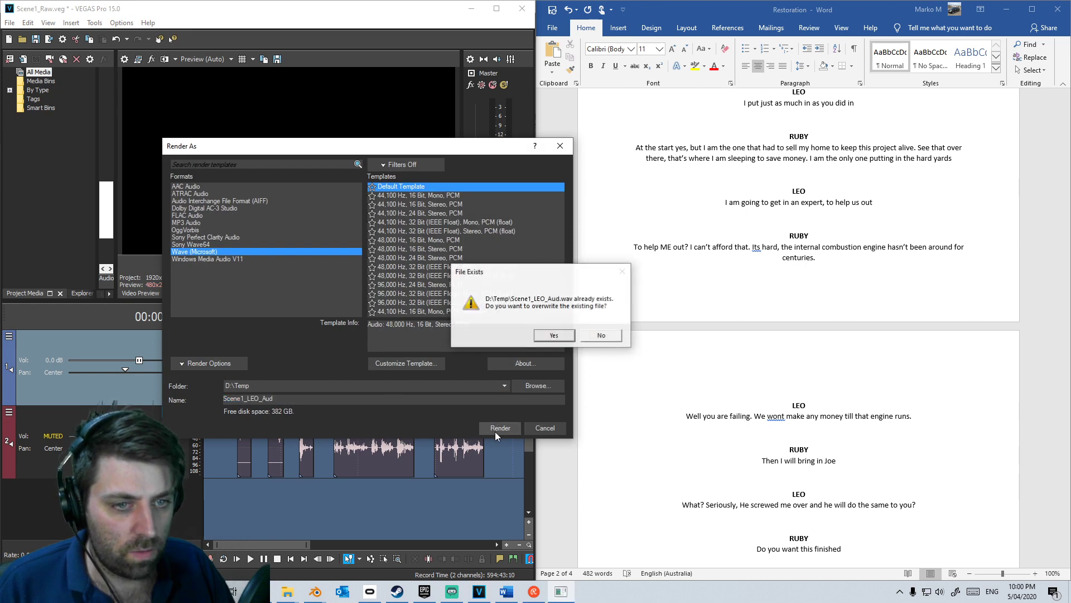
{"action": "left_click", "coordinate": [555, 338]}
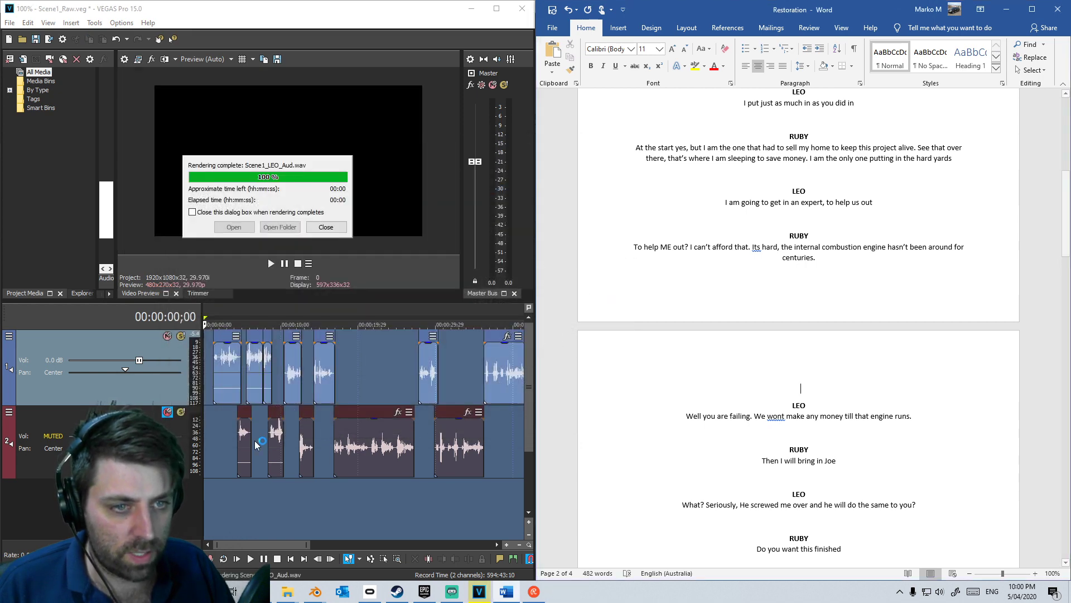
{"action": "left_click", "coordinate": [325, 227]}
Step: Unmute the second track and mute the first track
{"action": "key", "text": "ctrl+z"}
{"action": "left_click", "coordinate": [166, 336]}
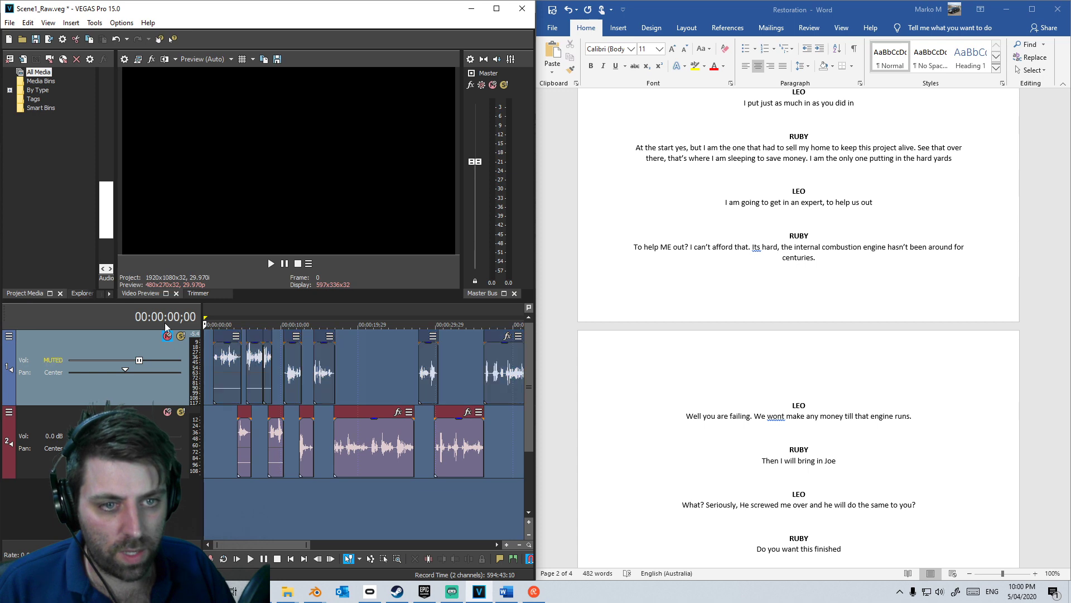
Step: Render the selection to D:\Temp as Scene1_Ruby_Aud with the Wave (Microsoft) Default Template, and dismiss the render dialog
{"action": "left_click", "coordinate": [10, 22]}
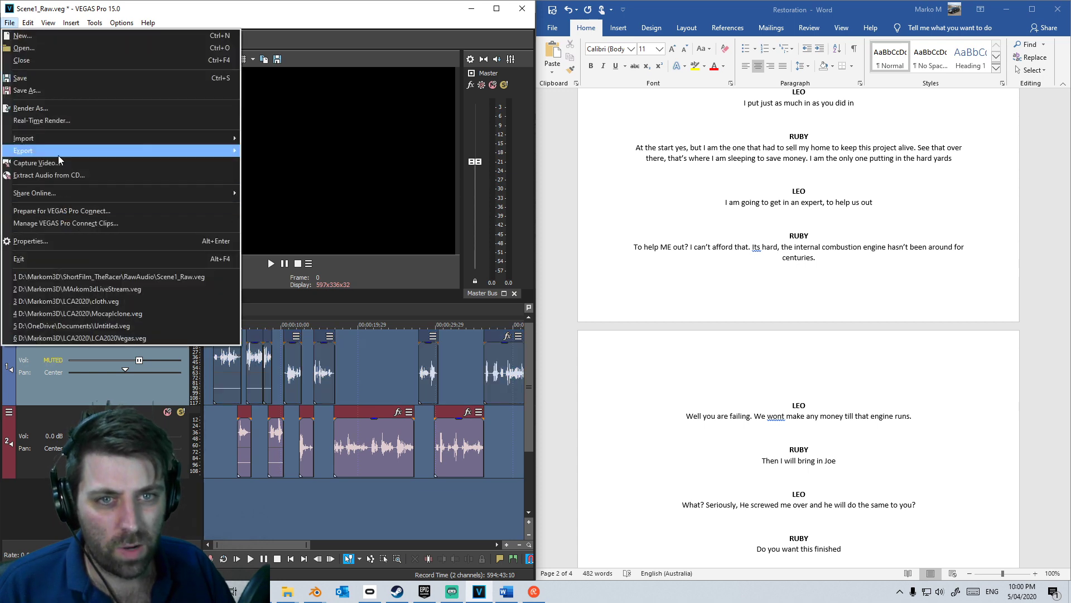
{"action": "left_click", "coordinate": [30, 108]}
{"action": "type", "text": "Scene1_LEO_Aud"}
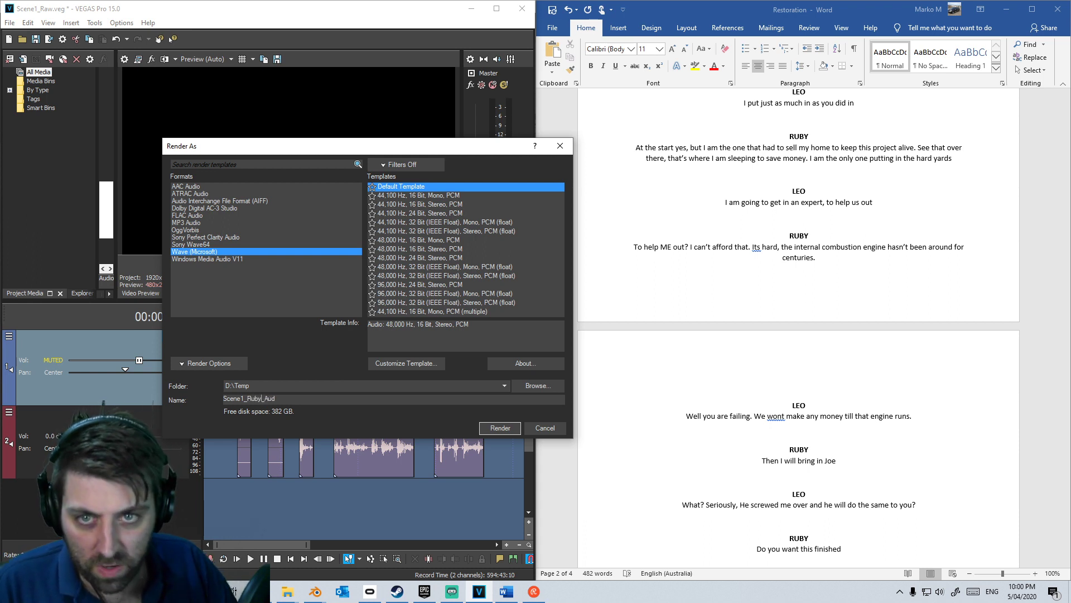
{"action": "left_click", "coordinate": [484, 434]}
{"action": "left_click", "coordinate": [331, 235]}
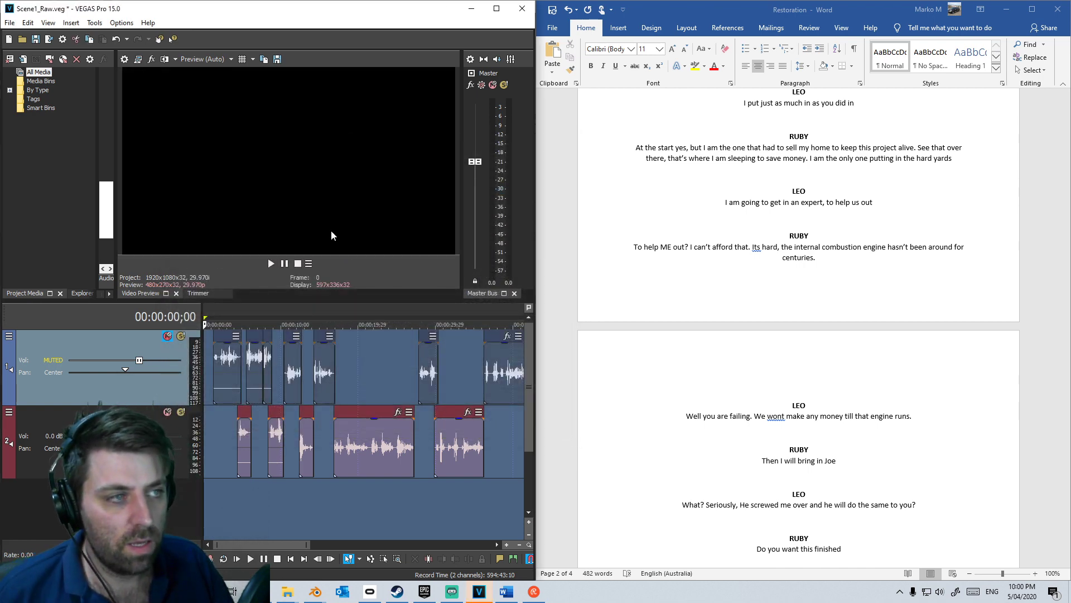
Step: Minimize Word and VEGAS Pro to switch to Garage.blend in Blender, and leave the camera view
{"action": "left_click", "coordinate": [1007, 9]}
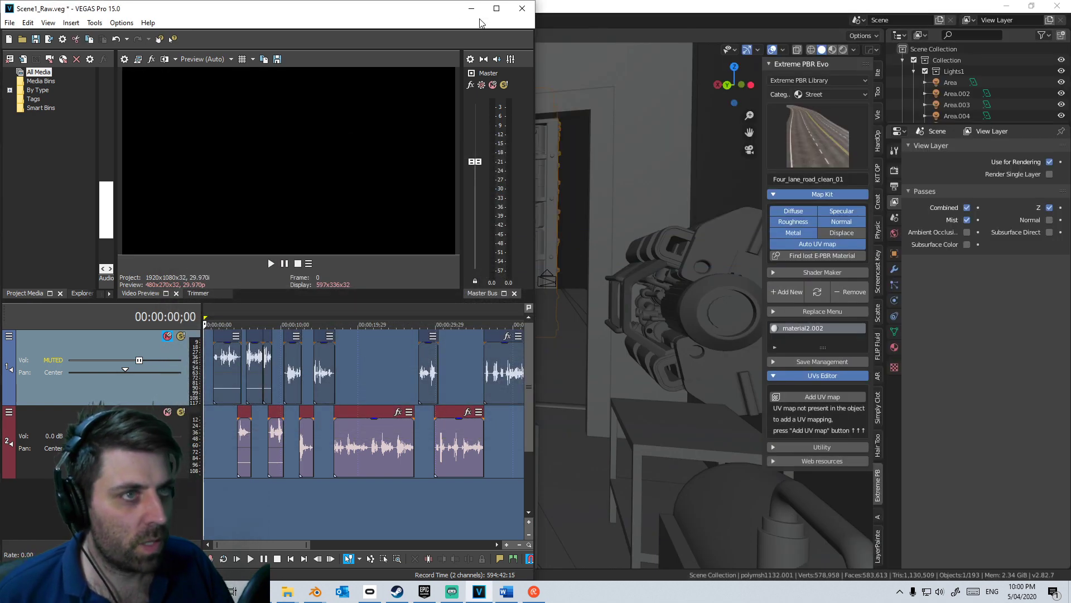
{"action": "left_click", "coordinate": [472, 8]}
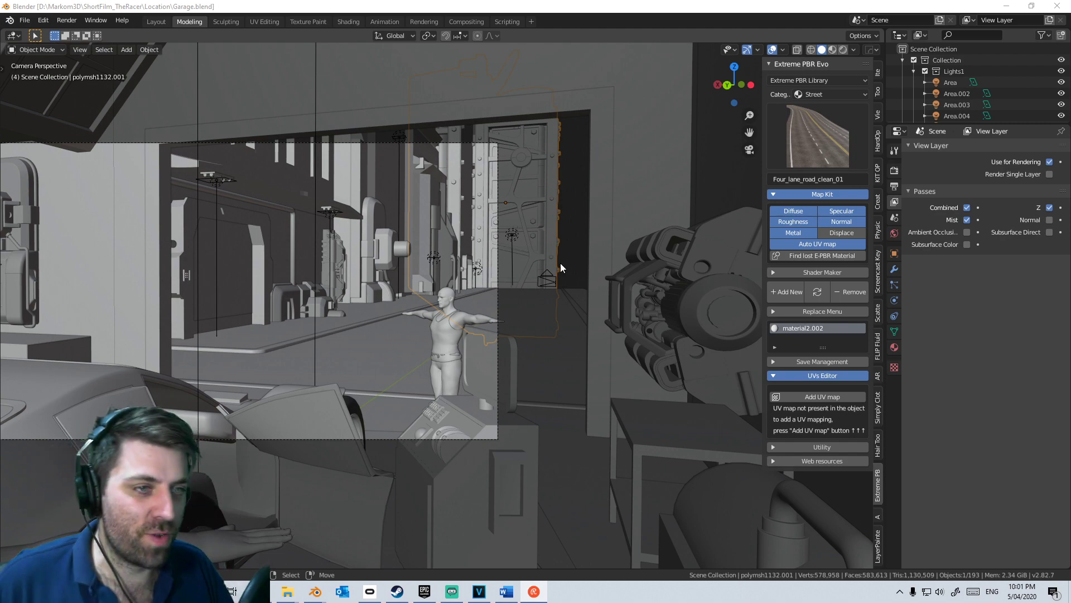
{"action": "key", "text": "KP_0"}
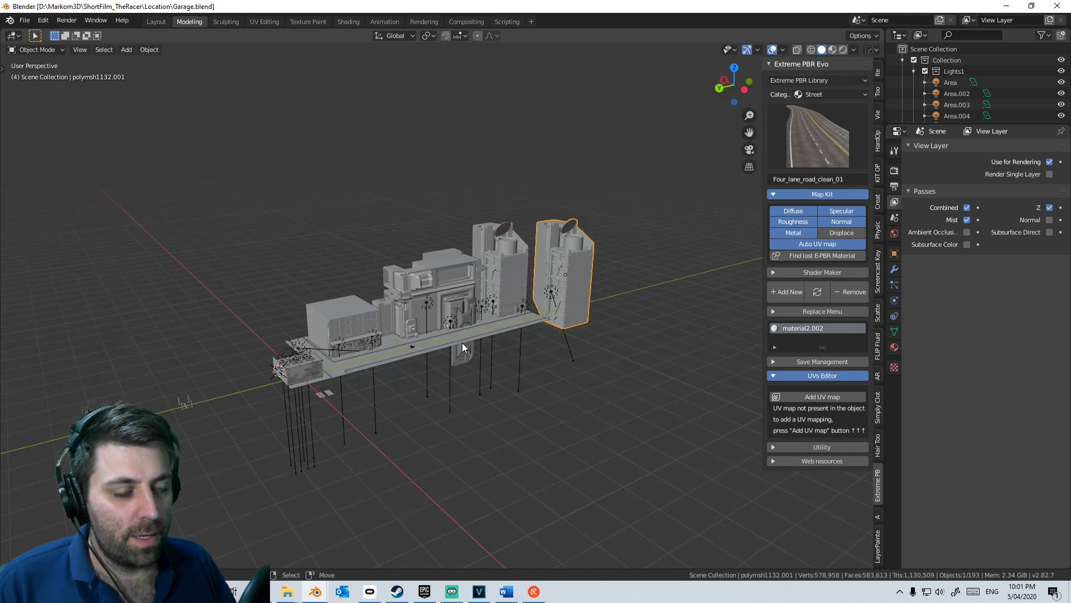
Step: Display the garage scene in wireframe and select all of its objects
{"action": "middle_click_drag", "start_coordinate": [461, 343], "coordinate": [517, 289]}
{"action": "scroll", "coordinate": [487, 343], "scroll_direction": "up", "scroll_amount": 6}
{"action": "key", "text": "z"}
{"action": "left_click", "coordinate": [393, 343]}
{"action": "scroll", "coordinate": [424, 323], "scroll_direction": "up", "scroll_amount": 3}
{"action": "key", "text": "a"}
{"action": "scroll", "coordinate": [517, 289], "scroll_direction": "down", "scroll_amount": 3}
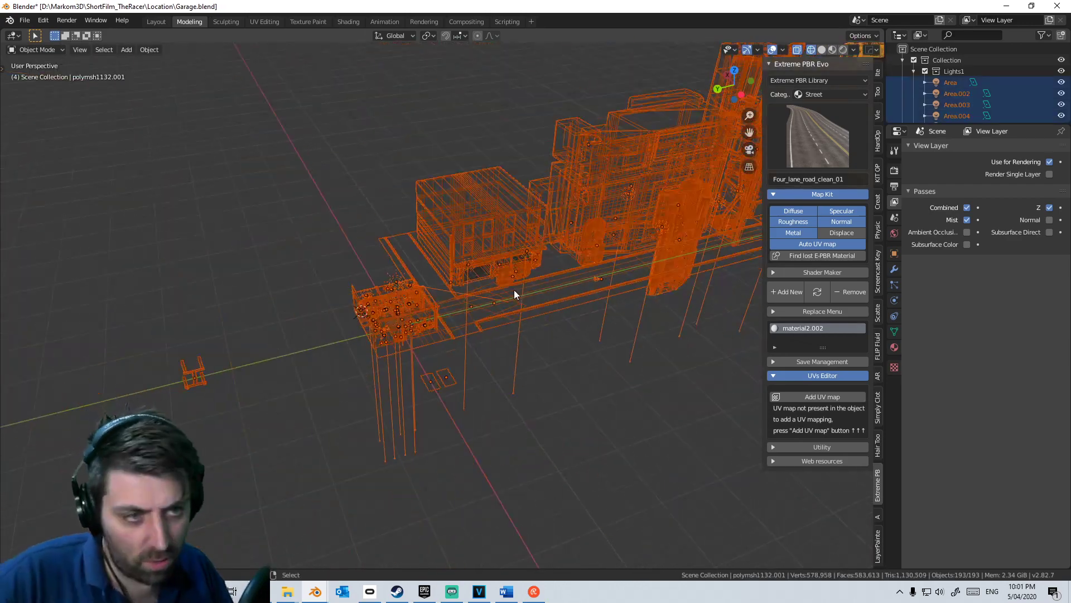
Step: Enlarge the Outliner and remove Camera.001 from the selection
{"action": "scroll", "coordinate": [514, 290], "scroll_direction": "down", "scroll_amount": 5}
{"action": "middle_click_drag", "start_coordinate": [461, 332], "coordinate": [439, 342]}
{"action": "scroll", "coordinate": [483, 323], "scroll_direction": "up", "scroll_amount": 3}
{"action": "scroll", "coordinate": [442, 330], "scroll_direction": "up", "scroll_amount": 5}
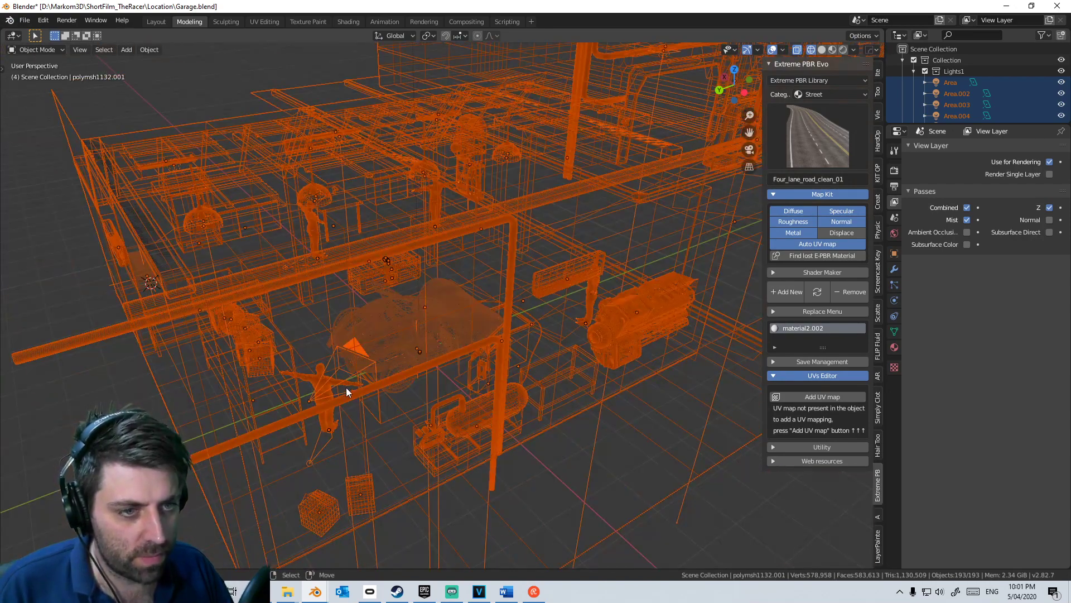
{"action": "left_click", "coordinate": [360, 355], "text": "shift"}
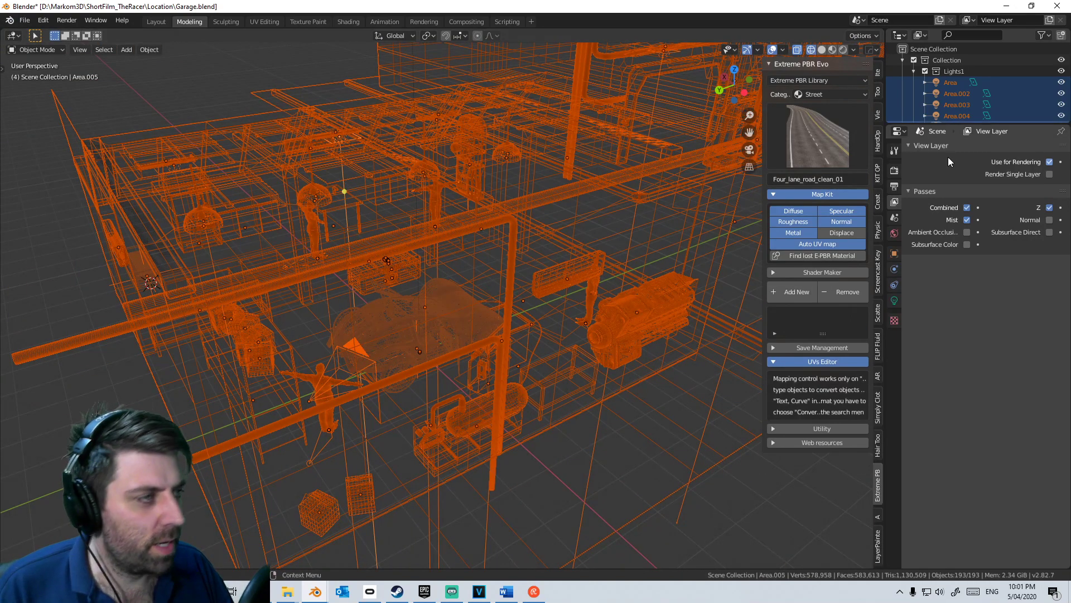
{"action": "left_click_drag", "start_coordinate": [975, 124], "coordinate": [976, 497]}
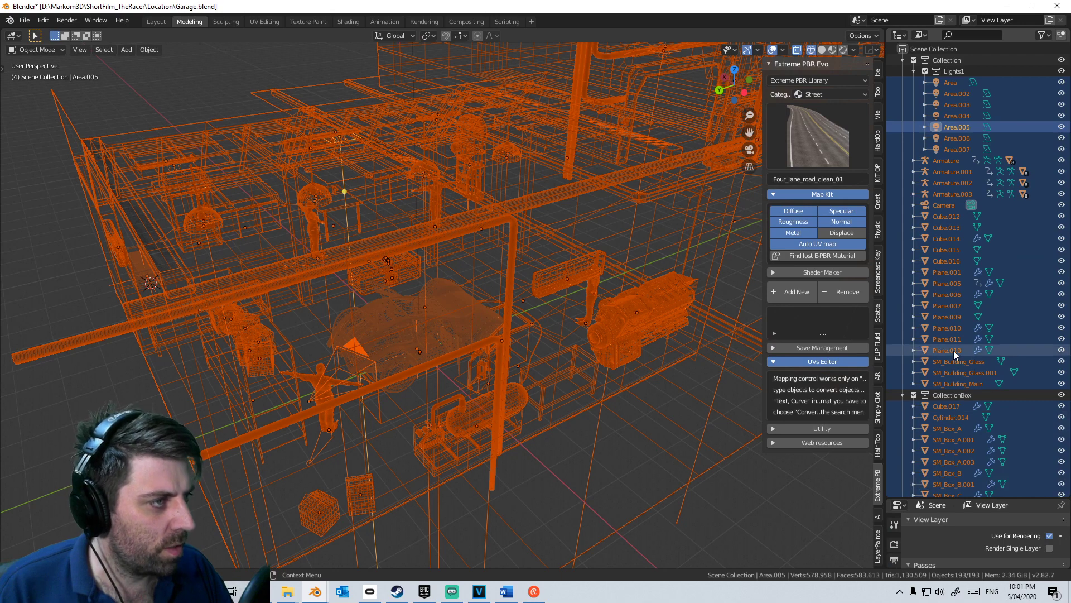
{"action": "scroll", "coordinate": [953, 350], "scroll_direction": "down", "scroll_amount": 10}
{"action": "scroll", "coordinate": [950, 385], "scroll_direction": "down", "scroll_amount": 15}
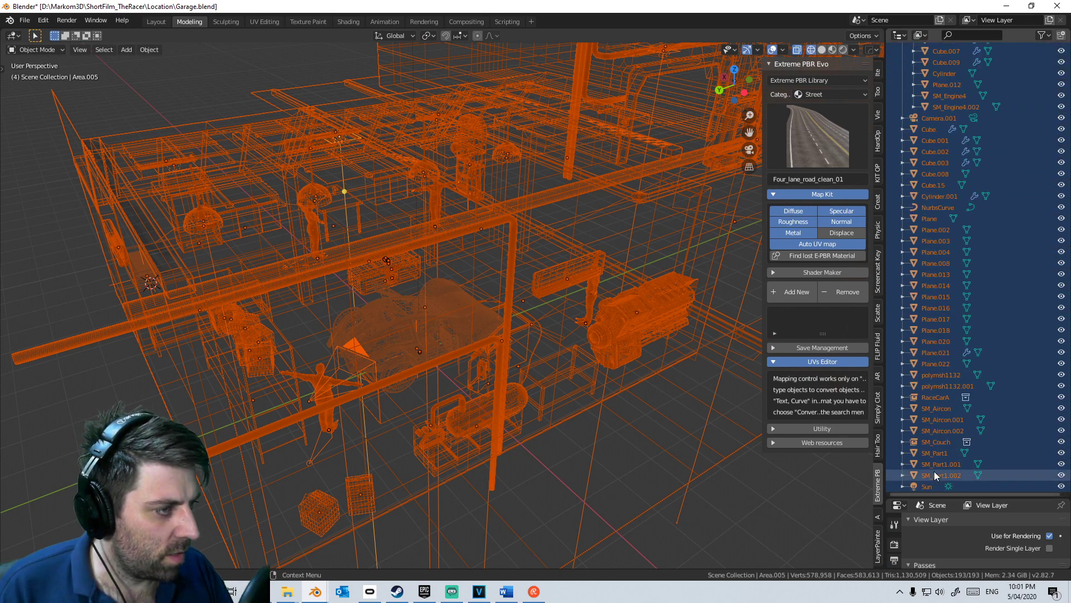
{"action": "scroll", "coordinate": [932, 446], "scroll_direction": "up", "scroll_amount": 2}
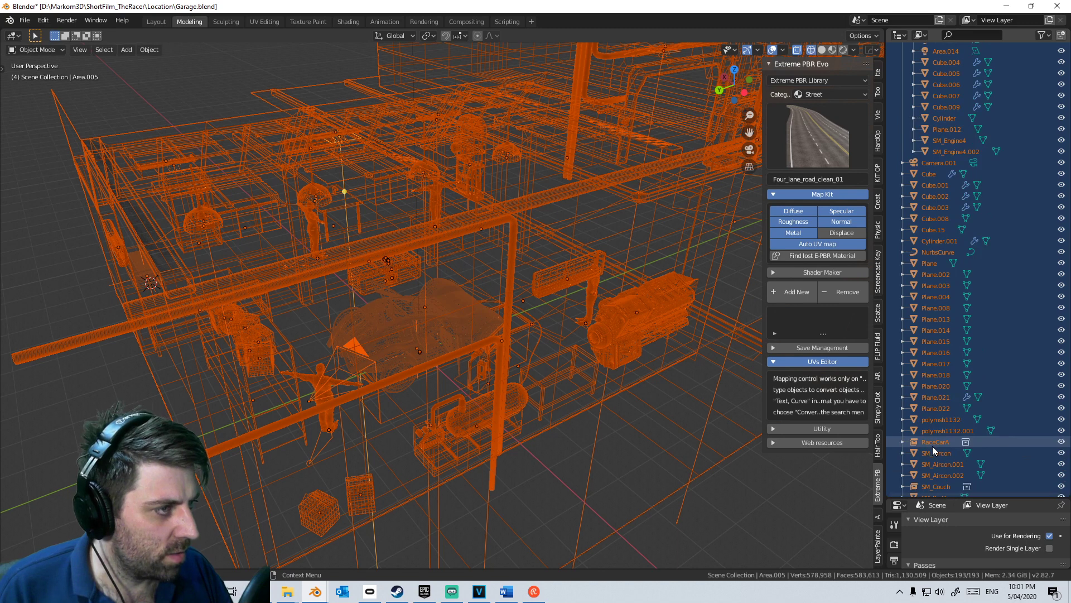
{"action": "scroll", "coordinate": [932, 446], "scroll_direction": "up", "scroll_amount": 6}
{"action": "left_click", "coordinate": [937, 297]}
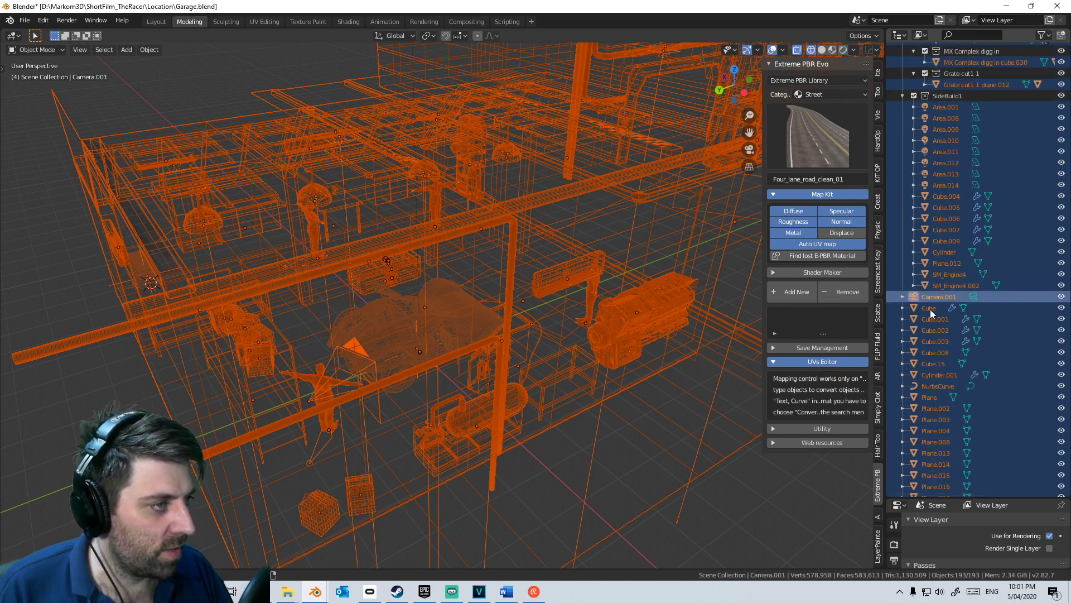
{"action": "left_click", "coordinate": [934, 296], "text": "ctrl"}
Step: Expand Armature.003 in the Outliner and deselect the armature along with all its body and clothing meshes
{"action": "scroll", "coordinate": [946, 346], "scroll_direction": "up", "scroll_amount": 9}
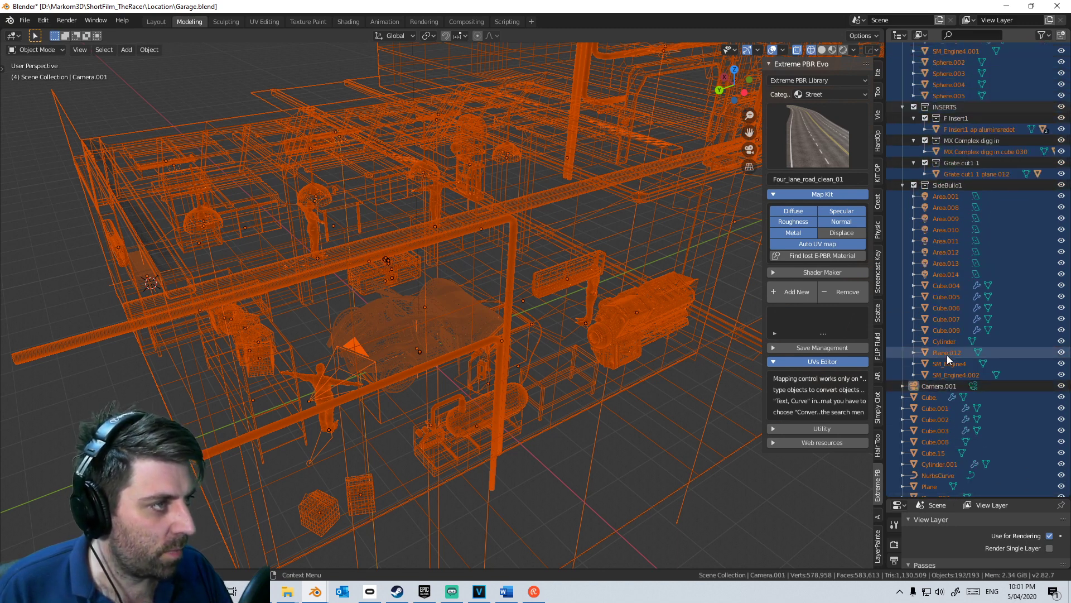
{"action": "scroll", "coordinate": [946, 355], "scroll_direction": "up", "scroll_amount": 9}
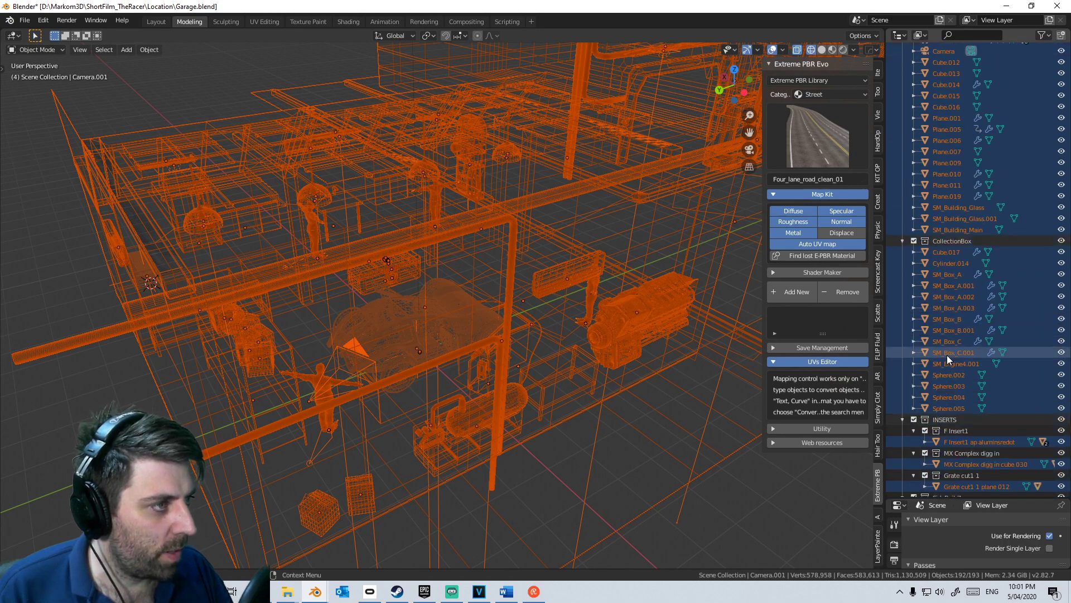
{"action": "scroll", "coordinate": [946, 355], "scroll_direction": "up", "scroll_amount": 7}
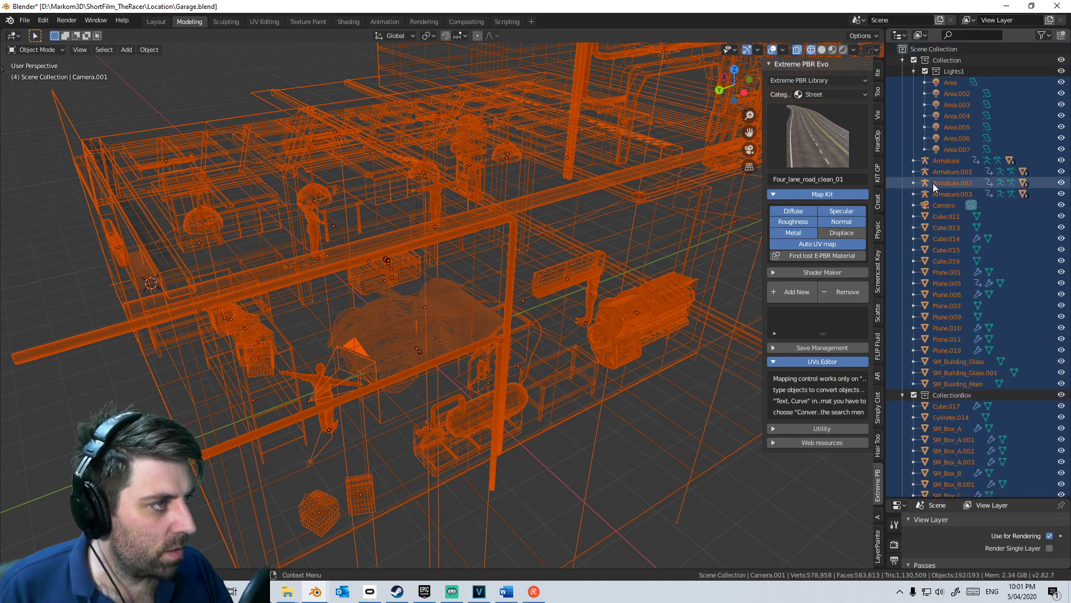
{"action": "left_click", "coordinate": [912, 194]}
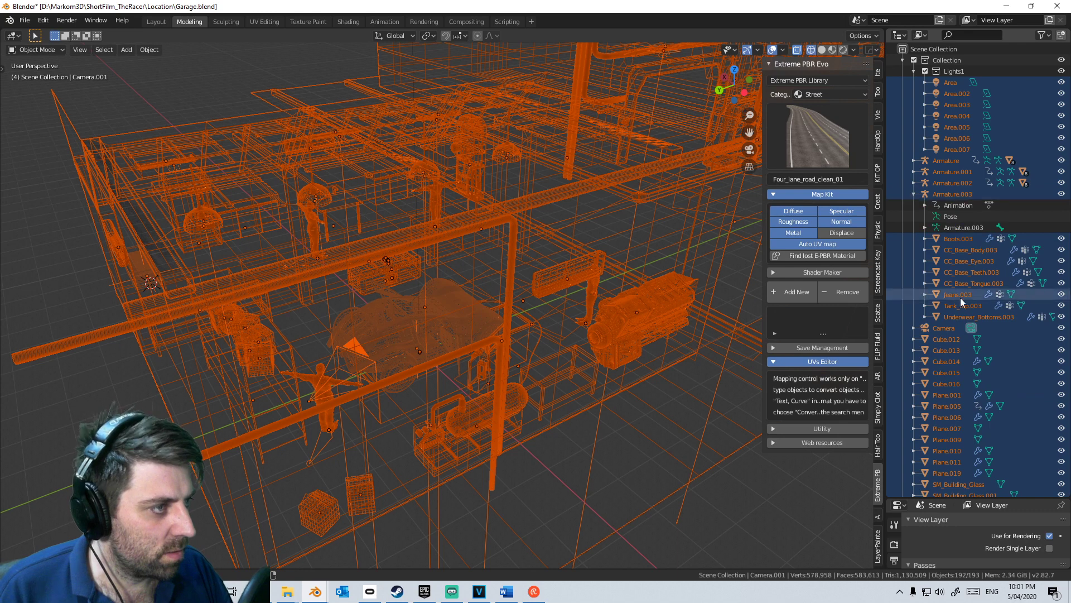
{"action": "left_click", "coordinate": [958, 317], "text": "ctrl"}
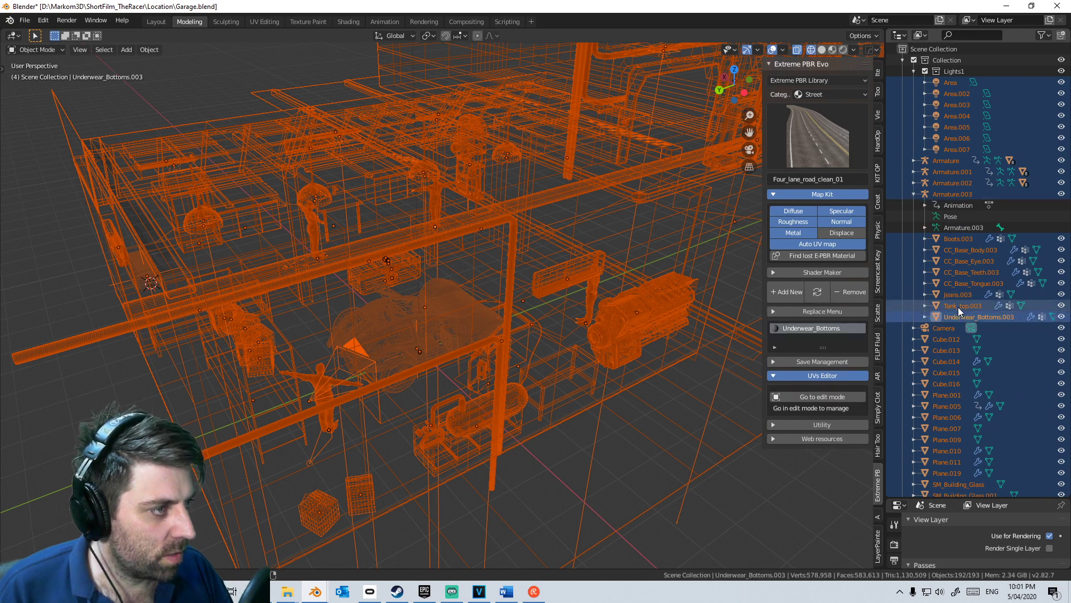
{"action": "left_click", "coordinate": [957, 305], "text": "ctrl"}
{"action": "left_click", "coordinate": [958, 305], "text": "ctrl"}
{"action": "left_click", "coordinate": [958, 295], "text": "ctrl"}
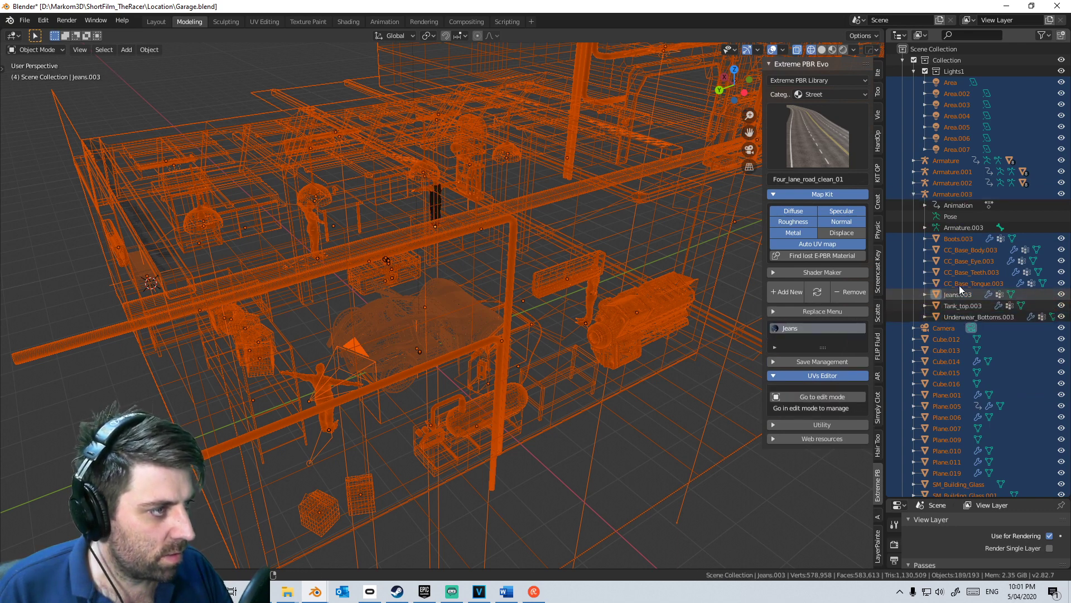
{"action": "left_click", "coordinate": [960, 284], "text": "ctrl"}
{"action": "left_click", "coordinate": [961, 273], "text": "ctrl"}
{"action": "left_click", "coordinate": [962, 261], "text": "ctrl"}
{"action": "left_click", "coordinate": [964, 250], "text": "ctrl"}
{"action": "left_click", "coordinate": [957, 238], "text": "ctrl"}
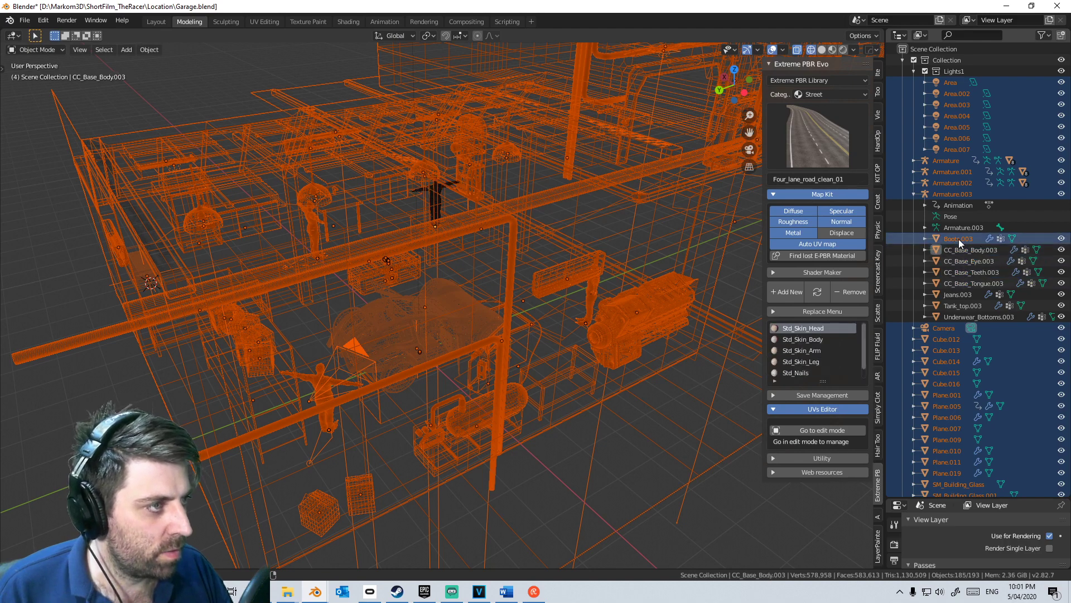
{"action": "left_click", "coordinate": [952, 194], "text": "ctrl"}
Step: Deselect Armature.002 and all of its child body and clothing meshes
{"action": "left_click", "coordinate": [936, 185], "text": "ctrl"}
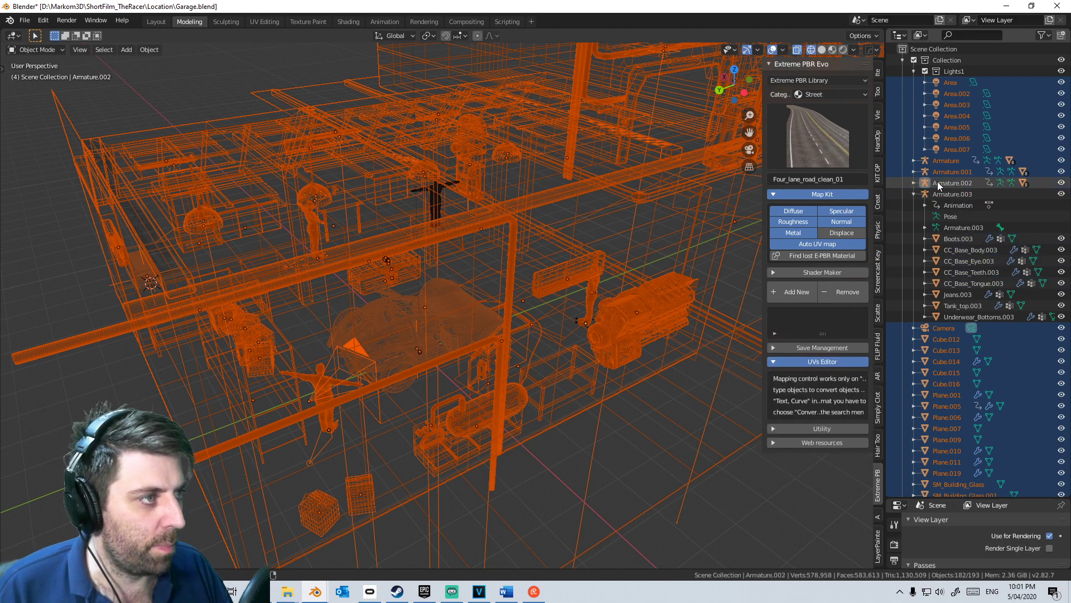
{"action": "left_click", "coordinate": [914, 182]}
{"action": "left_click", "coordinate": [961, 306], "text": "ctrl"}
{"action": "left_click", "coordinate": [960, 306], "text": "ctrl"}
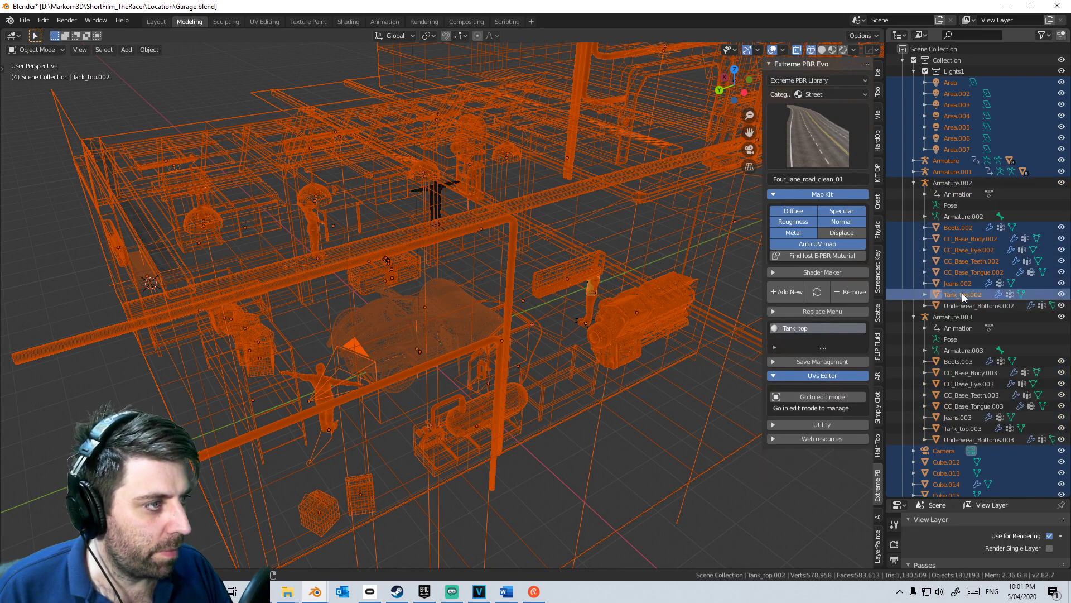
{"action": "left_click", "coordinate": [960, 295], "text": "ctrl"}
{"action": "left_click", "coordinate": [960, 284], "text": "ctrl"}
{"action": "left_click", "coordinate": [961, 273], "text": "ctrl"}
{"action": "left_click", "coordinate": [962, 261], "text": "ctrl"}
{"action": "left_click", "coordinate": [962, 251], "text": "ctrl"}
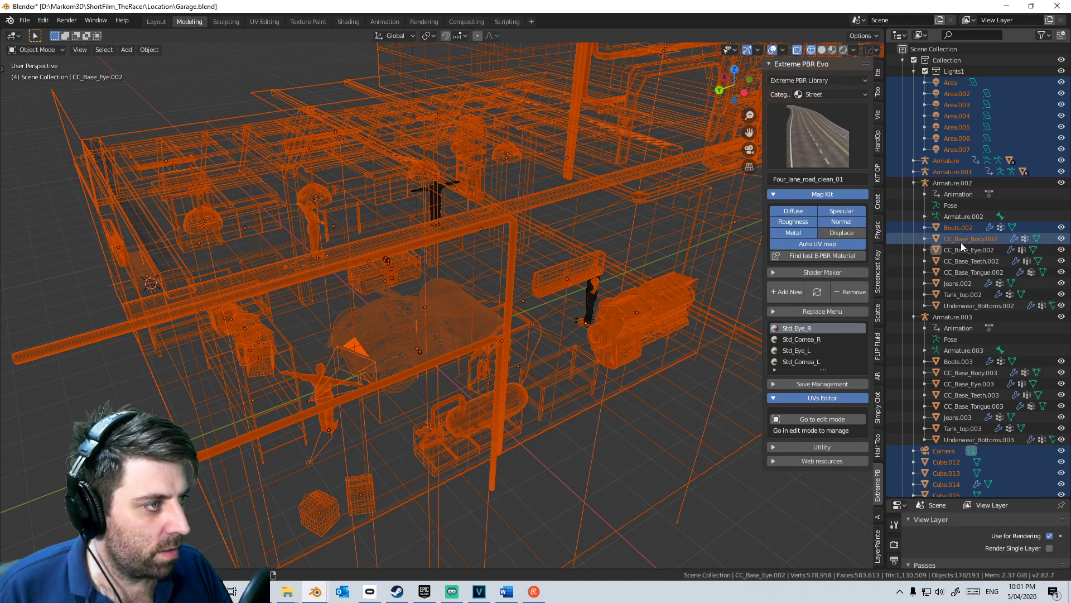
{"action": "left_click", "coordinate": [958, 229], "text": "ctrl"}
{"action": "left_click", "coordinate": [959, 238], "text": "ctrl"}
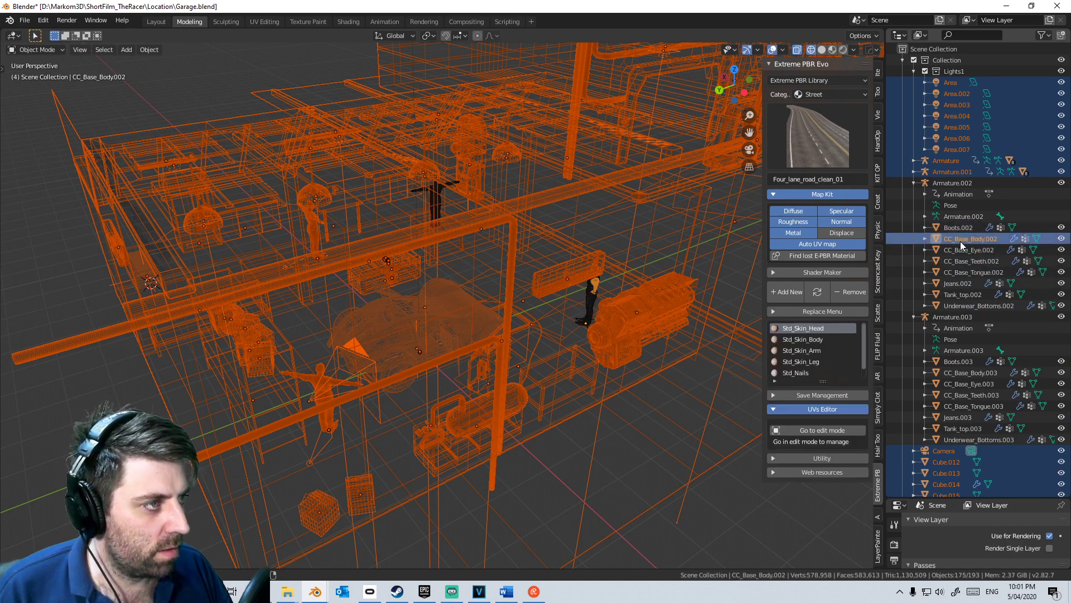
Step: Expand Armature.001 and remove it and its child body and clothing meshes from the selection
{"action": "left_click", "coordinate": [914, 173]}
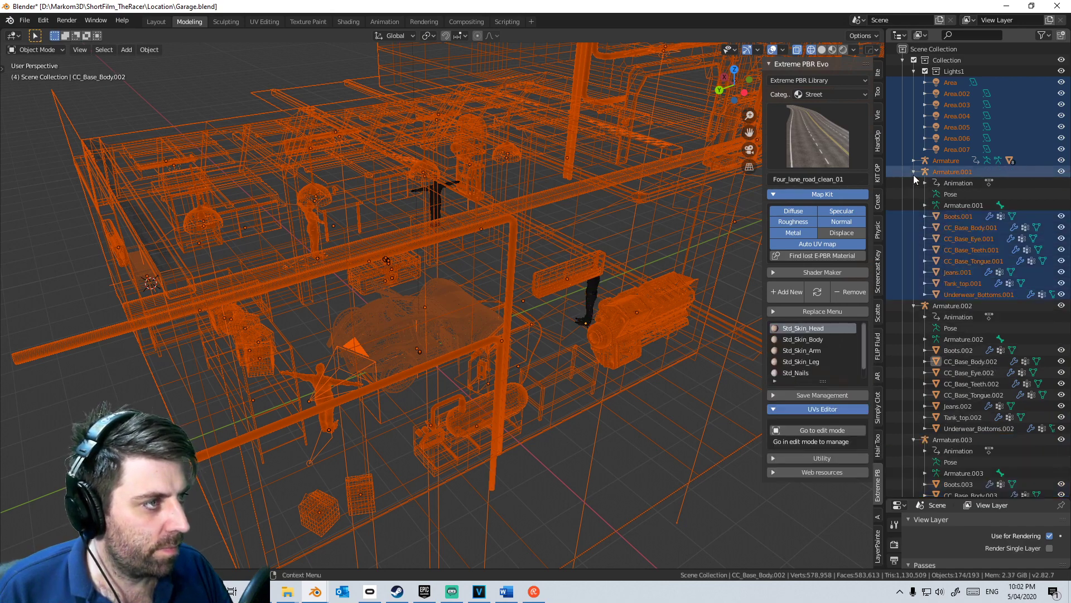
{"action": "left_click", "coordinate": [963, 283], "text": "ctrl"}
{"action": "left_click", "coordinate": [959, 272], "text": "ctrl"}
{"action": "left_click", "coordinate": [969, 293], "text": "ctrl"}
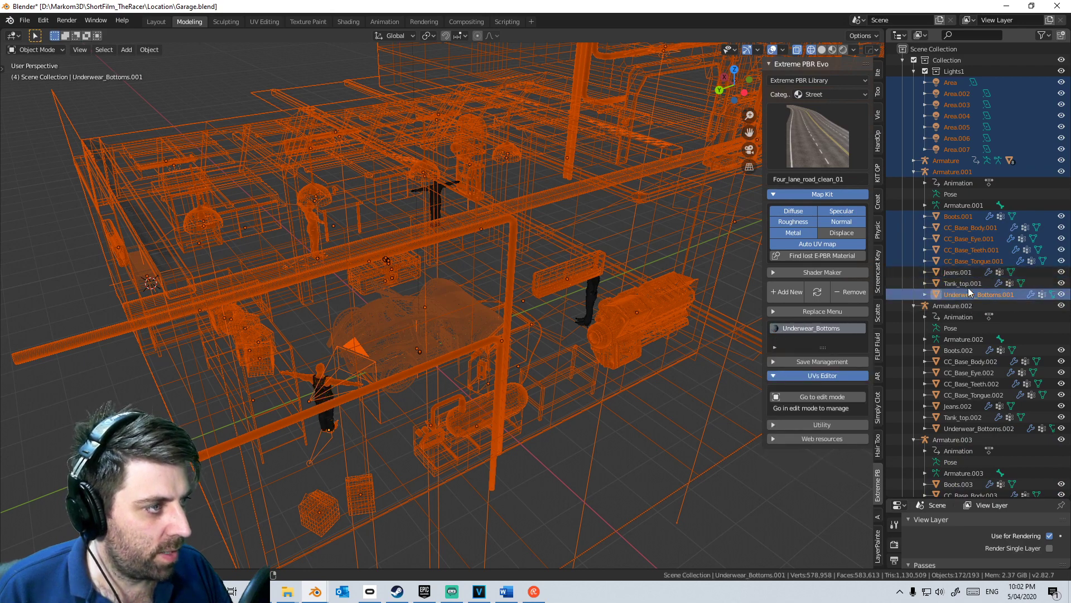
{"action": "left_click", "coordinate": [972, 260], "text": "ctrl"}
{"action": "left_click", "coordinate": [972, 249], "text": "ctrl"}
{"action": "left_click", "coordinate": [971, 239], "text": "ctrl"}
{"action": "left_click", "coordinate": [971, 238], "text": "ctrl"}
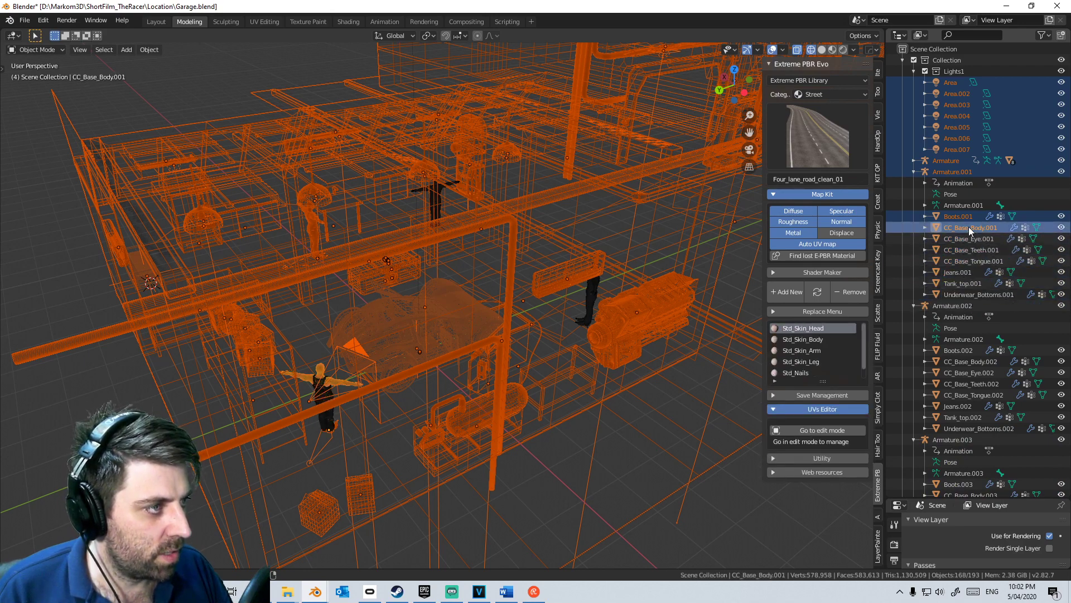
{"action": "left_click", "coordinate": [970, 227], "text": "ctrl"}
{"action": "left_click", "coordinate": [959, 216], "text": "ctrl"}
{"action": "left_click", "coordinate": [950, 172], "text": "ctrl"}
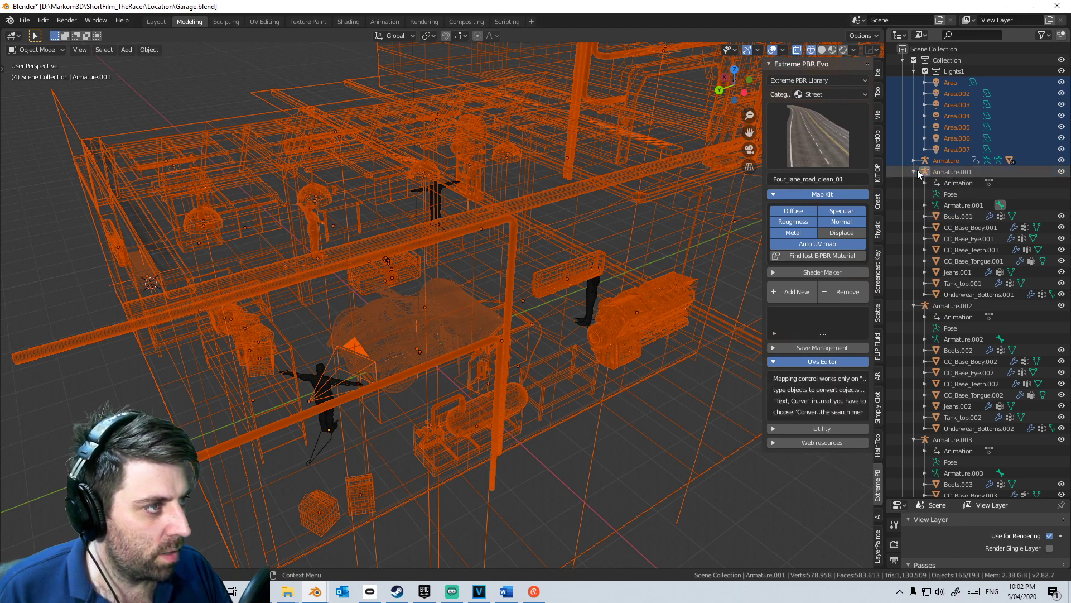
Step: Collapse Armature.001, expand Armature, and deselect its child meshes from Underwear_Bottoms up to Boots
{"action": "left_click", "coordinate": [913, 171]}
{"action": "left_click", "coordinate": [913, 160]}
{"action": "left_click", "coordinate": [968, 284], "text": "ctrl"}
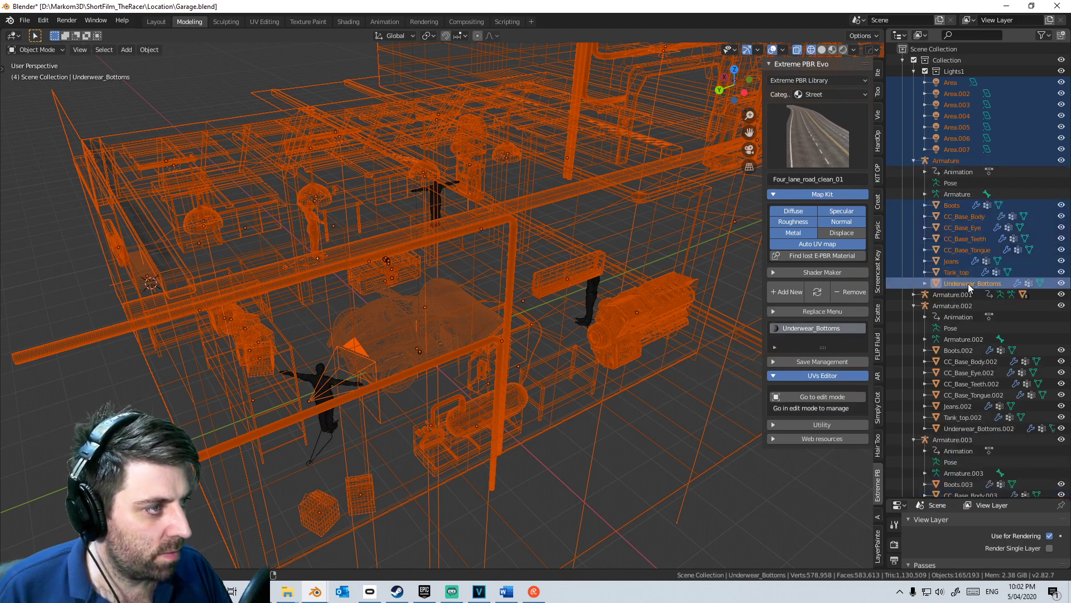
{"action": "left_click", "coordinate": [966, 272], "text": "ctrl"}
{"action": "left_click", "coordinate": [964, 261], "text": "ctrl"}
{"action": "left_click", "coordinate": [962, 250], "text": "ctrl"}
{"action": "left_click", "coordinate": [962, 238], "text": "ctrl"}
{"action": "left_click", "coordinate": [961, 228], "text": "ctrl"}
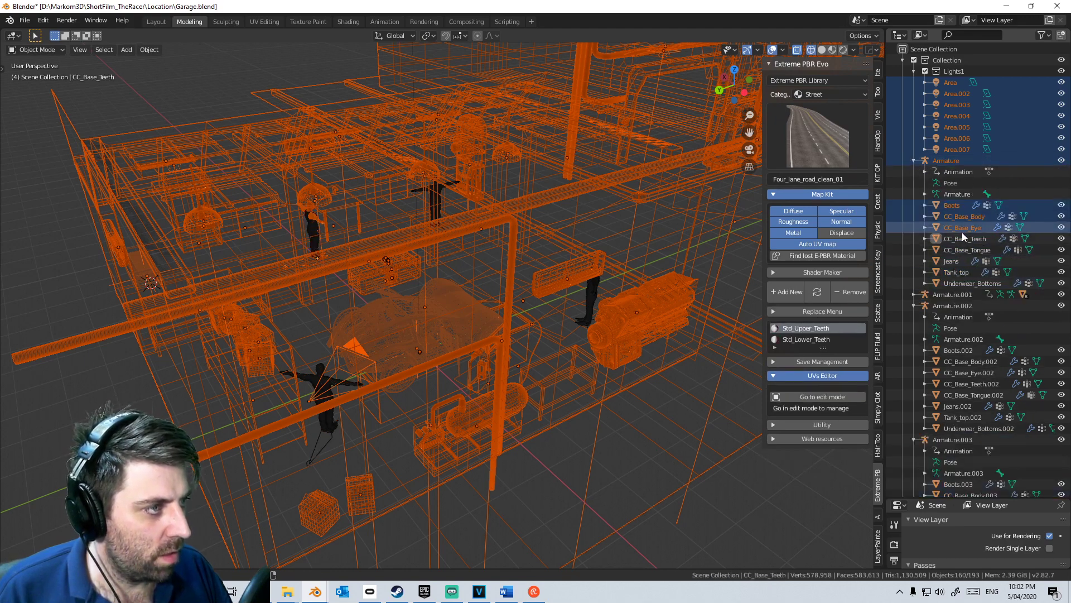
{"action": "left_click", "coordinate": [962, 217], "text": "ctrl"}
{"action": "left_click", "coordinate": [959, 206], "text": "ctrl"}
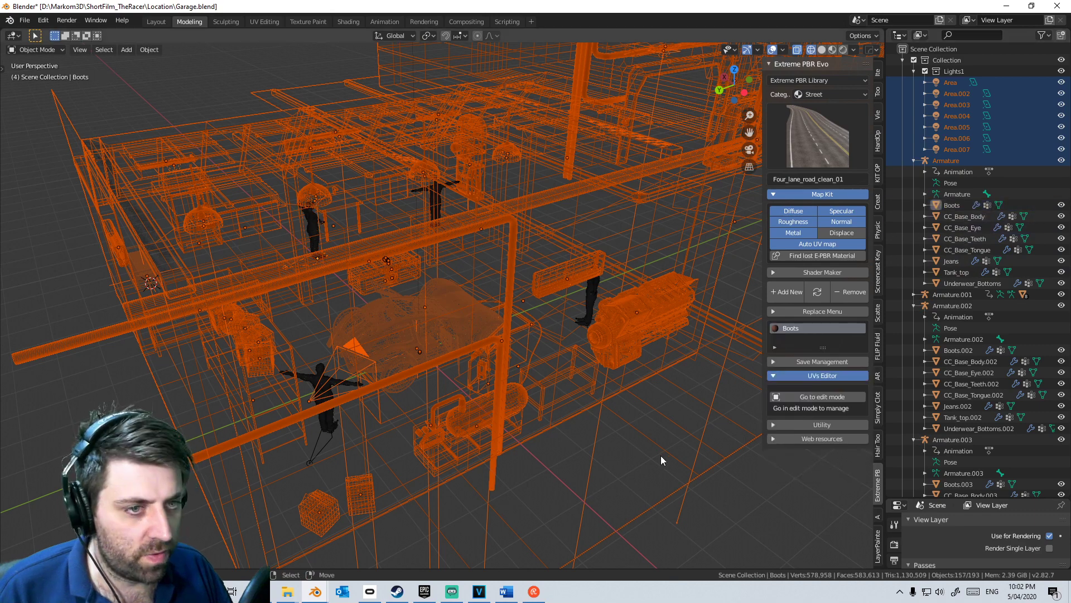
Step: Create a new collection from the selected set objects and save Garage.blend
{"action": "scroll", "coordinate": [659, 455], "scroll_direction": "down", "scroll_amount": 5}
{"action": "middle_click_drag", "start_coordinate": [658, 455], "coordinate": [607, 473]}
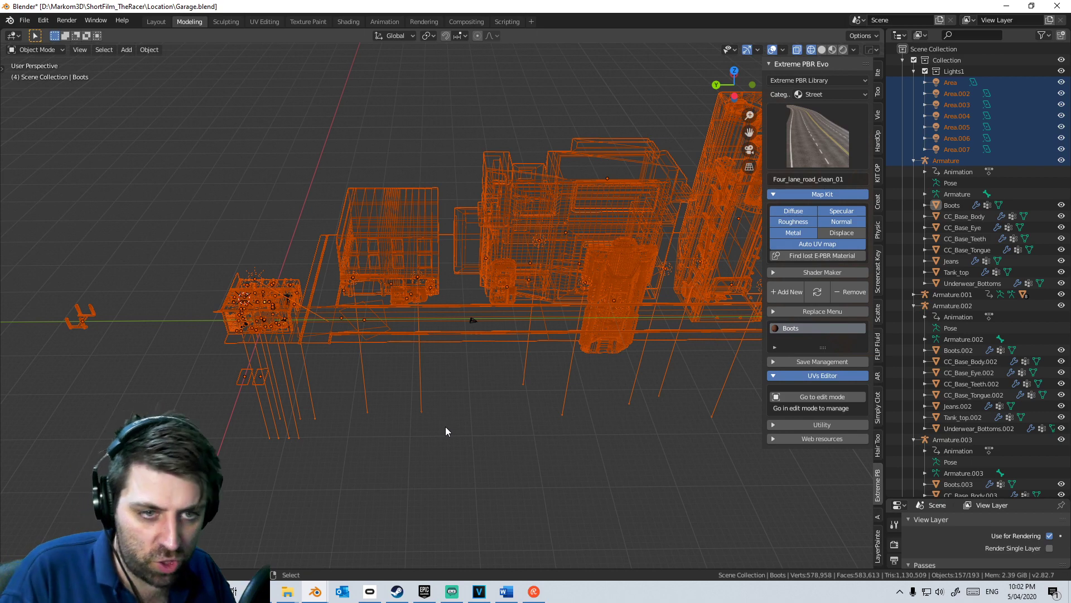
{"action": "key", "text": "ctrl+g"}
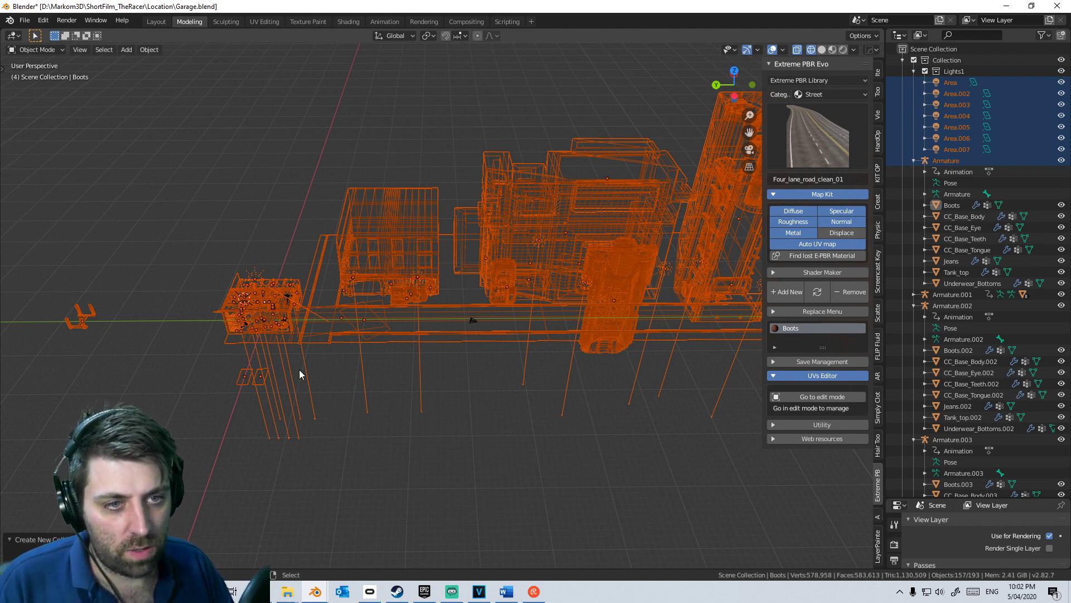
{"action": "key", "text": "ctrl+s"}
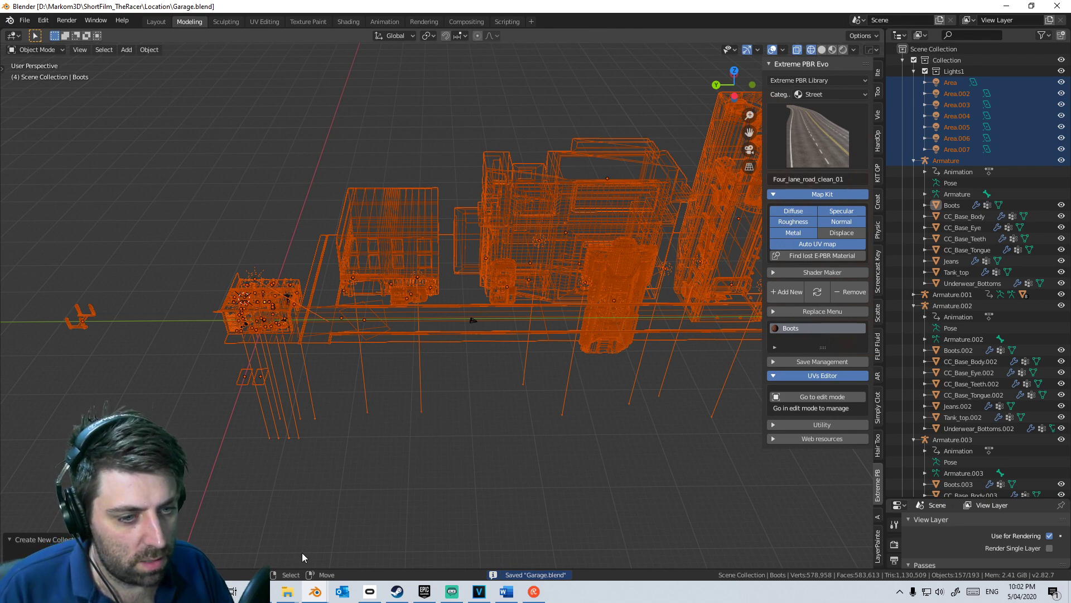
Step: Launch a second Blender instance with a new default scene
{"action": "right_click", "coordinate": [316, 592]}
{"action": "left_click", "coordinate": [316, 531]}
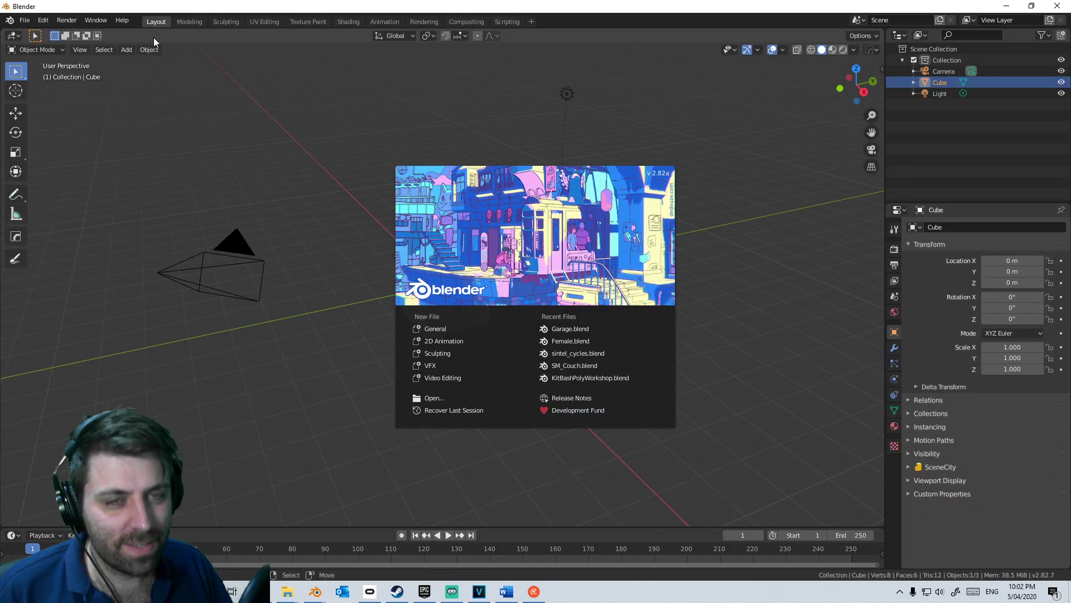
Step: Dismiss the splash screen and delete the default cube from the new scene
{"action": "left_click", "coordinate": [347, 293]}
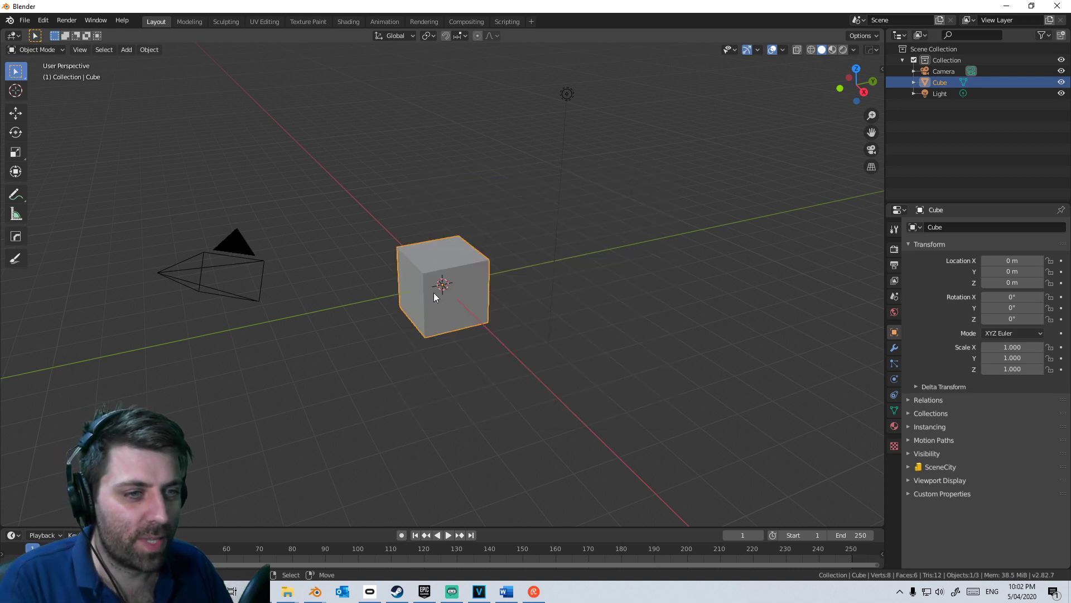
{"action": "key", "text": "Delete"}
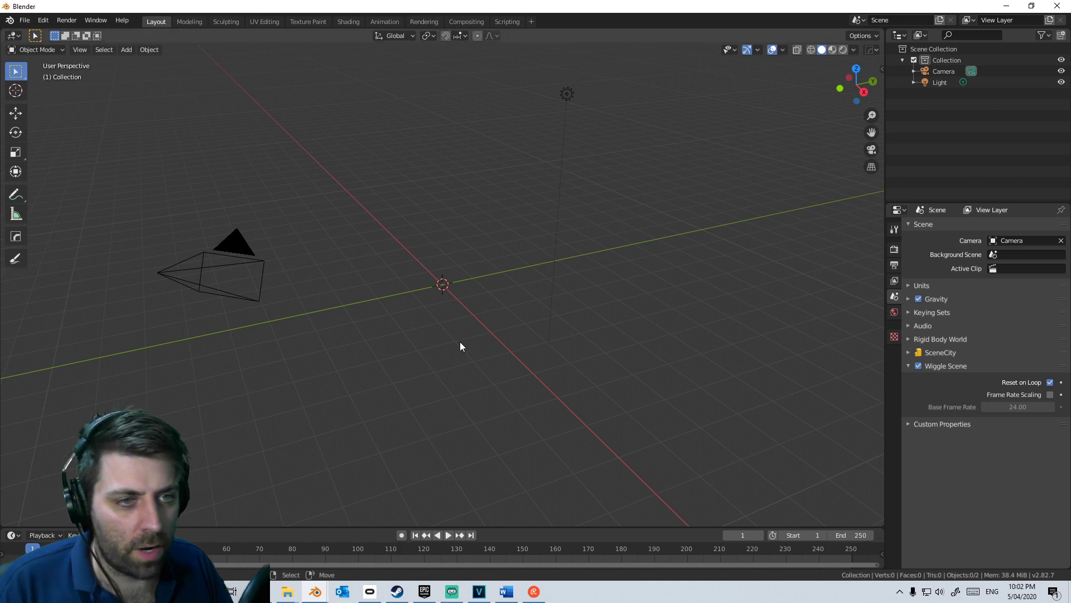
Step: Save the file as Scene1 in a new folder named Scene inside the ShortFilm_TheRacer folder
{"action": "left_click", "coordinate": [26, 21]}
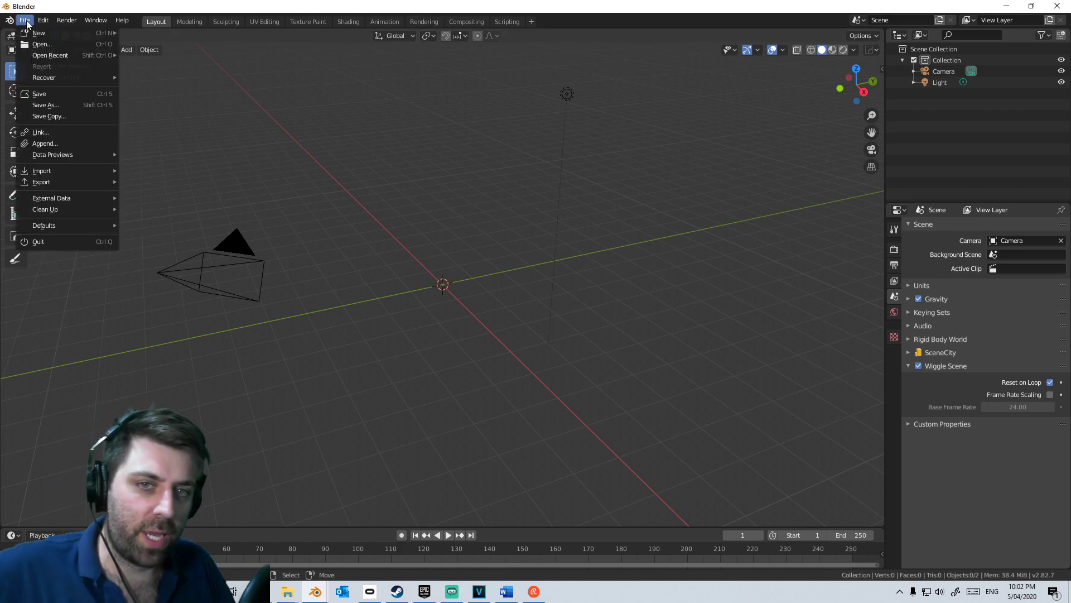
{"action": "left_click", "coordinate": [45, 105]}
{"action": "left_click", "coordinate": [369, 141]}
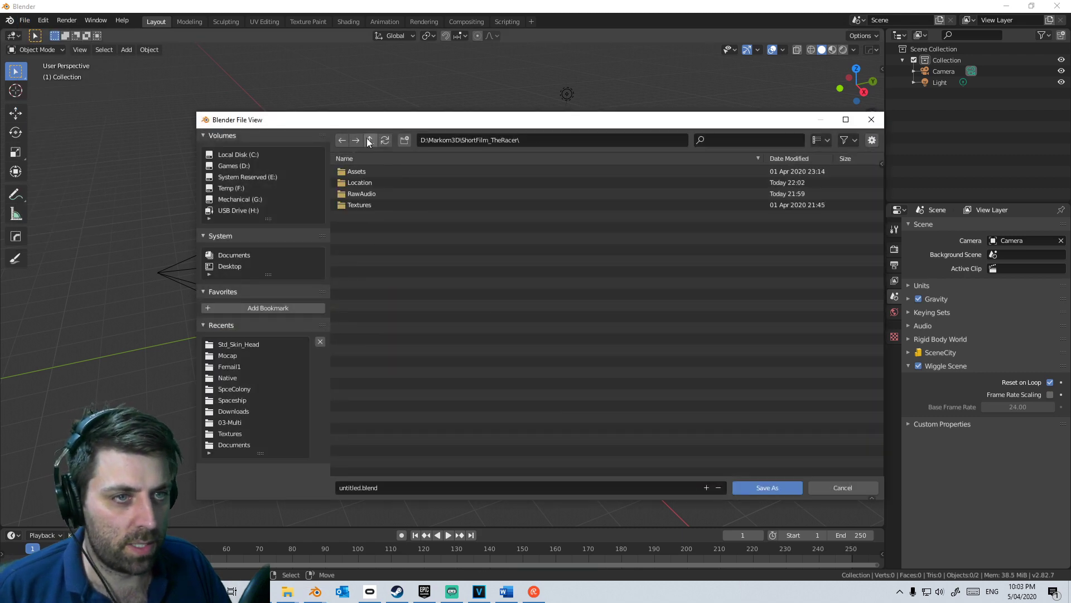
{"action": "left_click", "coordinate": [405, 140]}
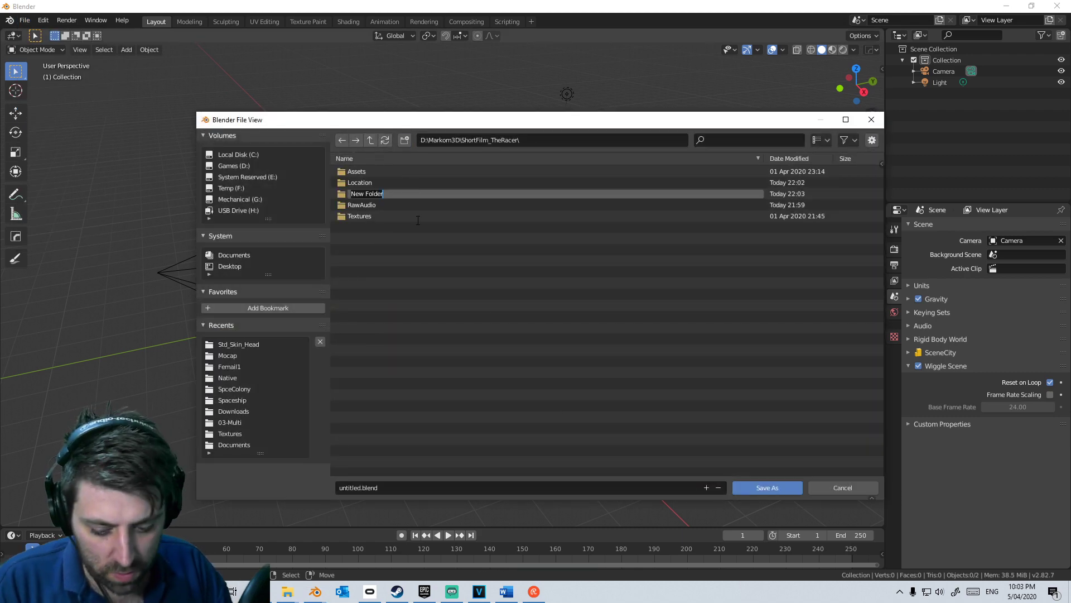
{"action": "type", "text": "Scene"}
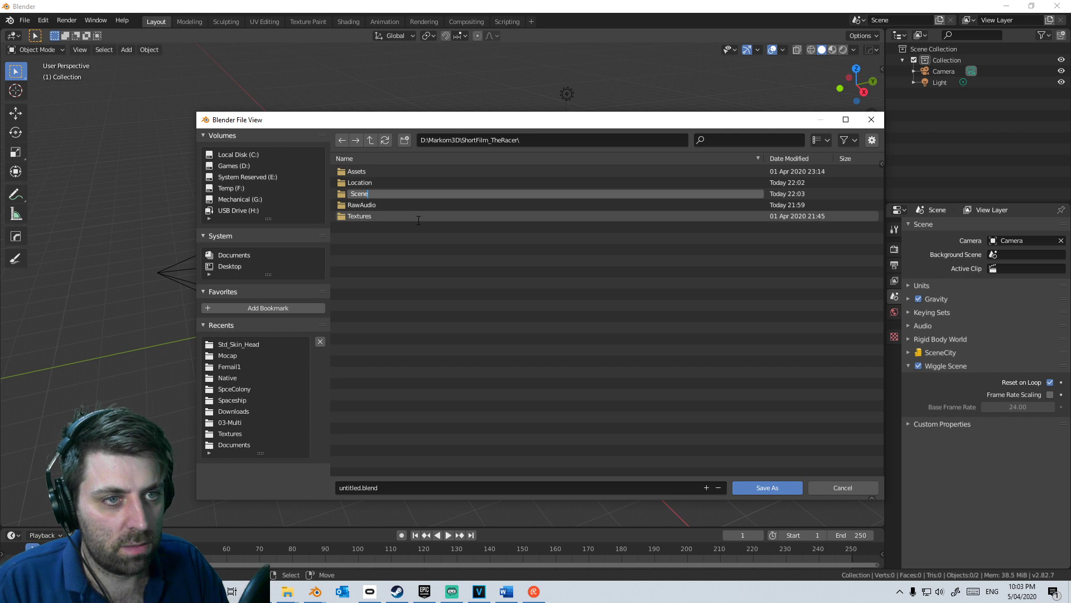
{"action": "key", "text": "Return"}
{"action": "double_click", "coordinate": [405, 206]}
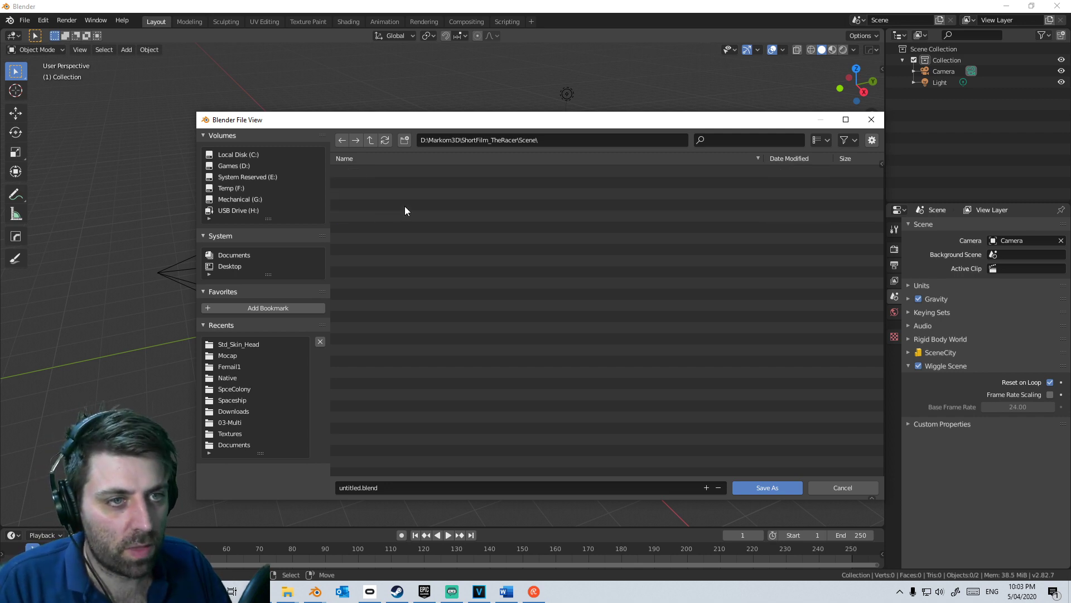
{"action": "left_click", "coordinate": [403, 491]}
{"action": "type", "text": "Scene1"}
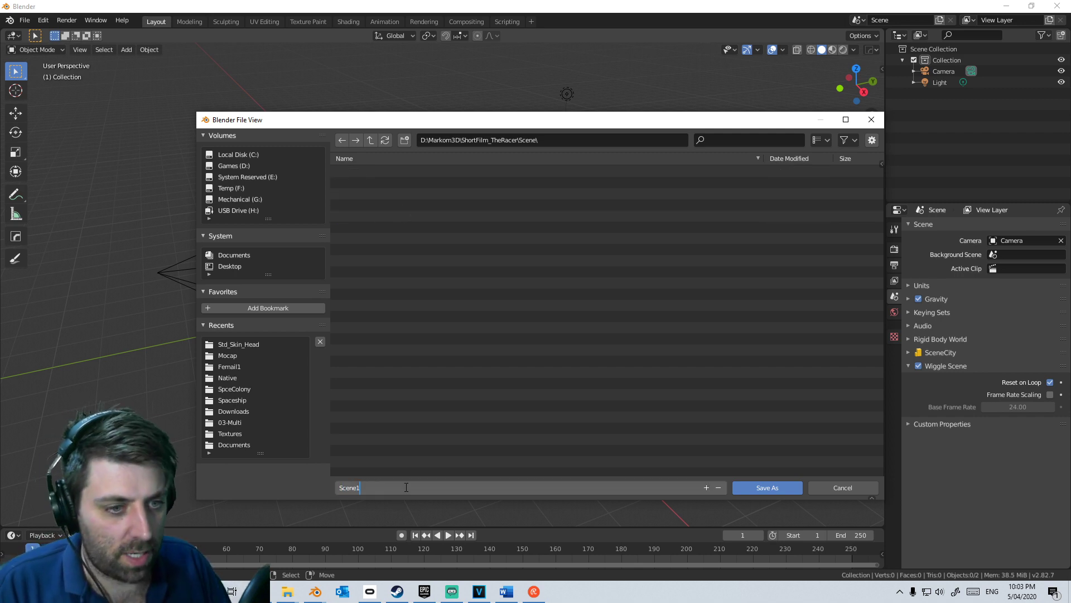
{"action": "left_click", "coordinate": [773, 488]}
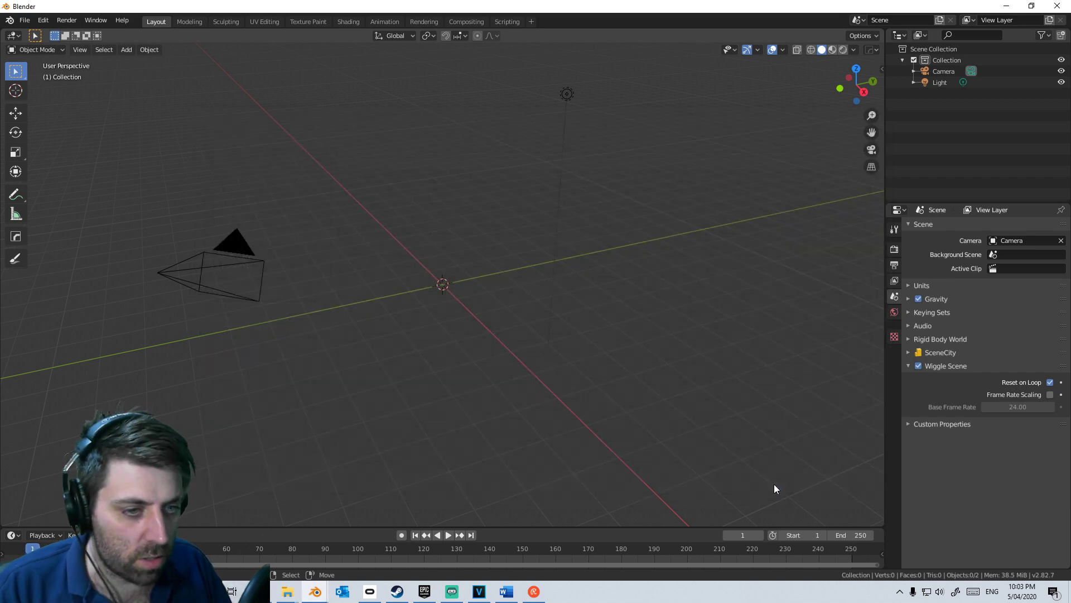
Step: Link the Garage_Scene collection from Garage.blend in the Location folder into the scene
{"action": "left_click", "coordinate": [25, 21]}
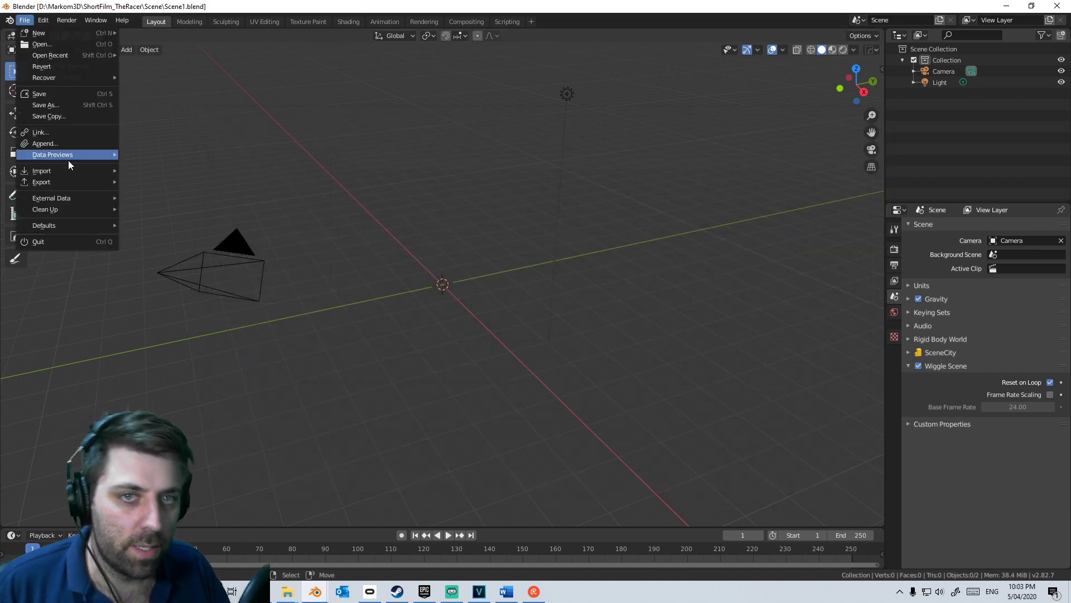
{"action": "mouse_move", "coordinate": [68, 161]}
{"action": "mouse_move", "coordinate": [72, 205]}
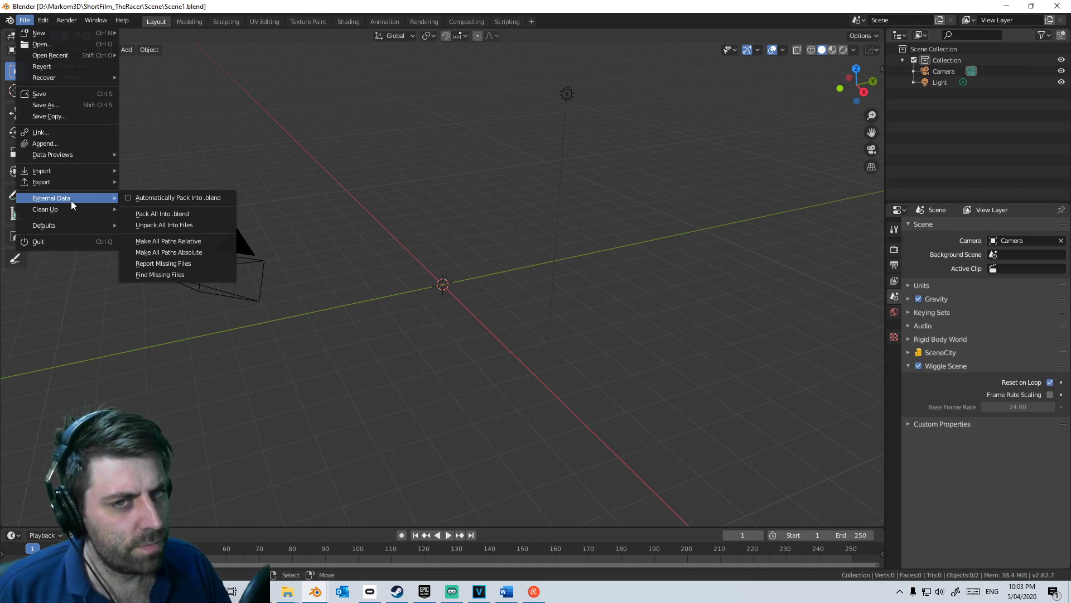
{"action": "left_click", "coordinate": [67, 134]}
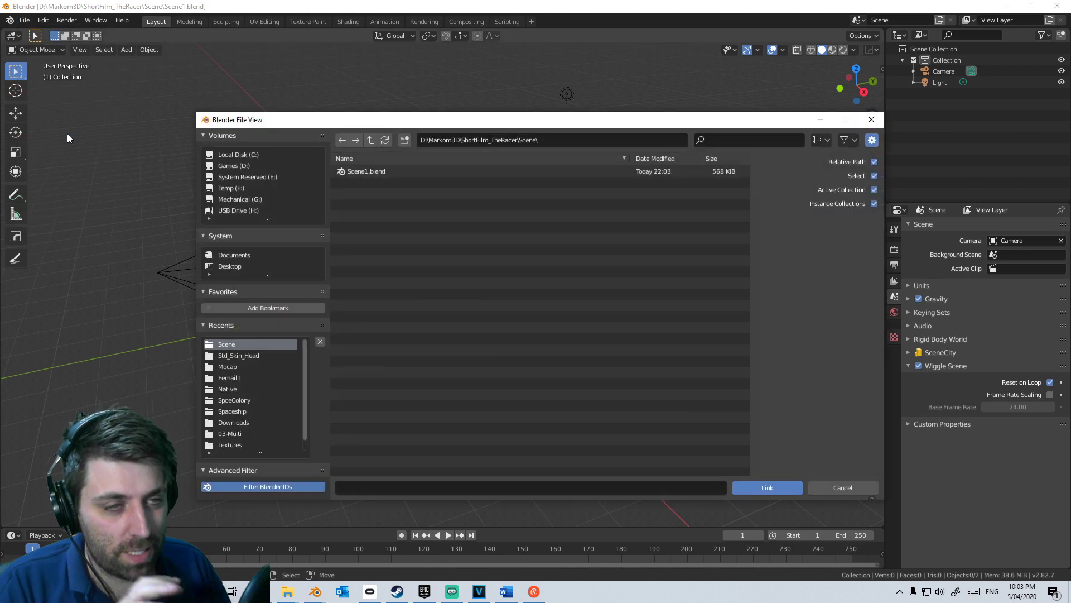
{"action": "left_click", "coordinate": [376, 143]}
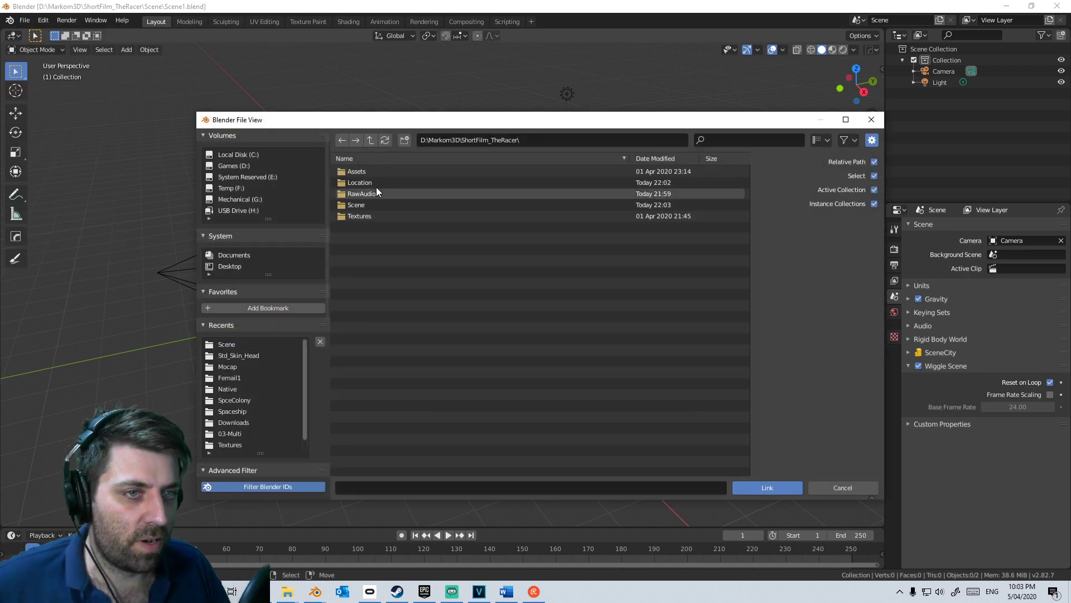
{"action": "left_click", "coordinate": [372, 204]}
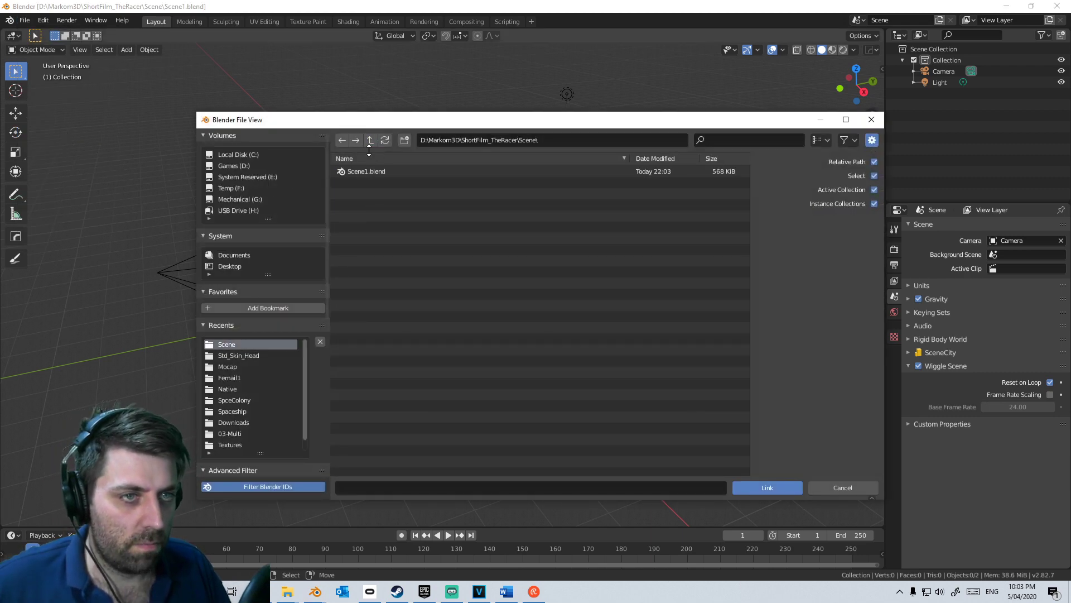
{"action": "left_click", "coordinate": [371, 140]}
{"action": "left_click", "coordinate": [369, 183]}
{"action": "left_click", "coordinate": [370, 172]}
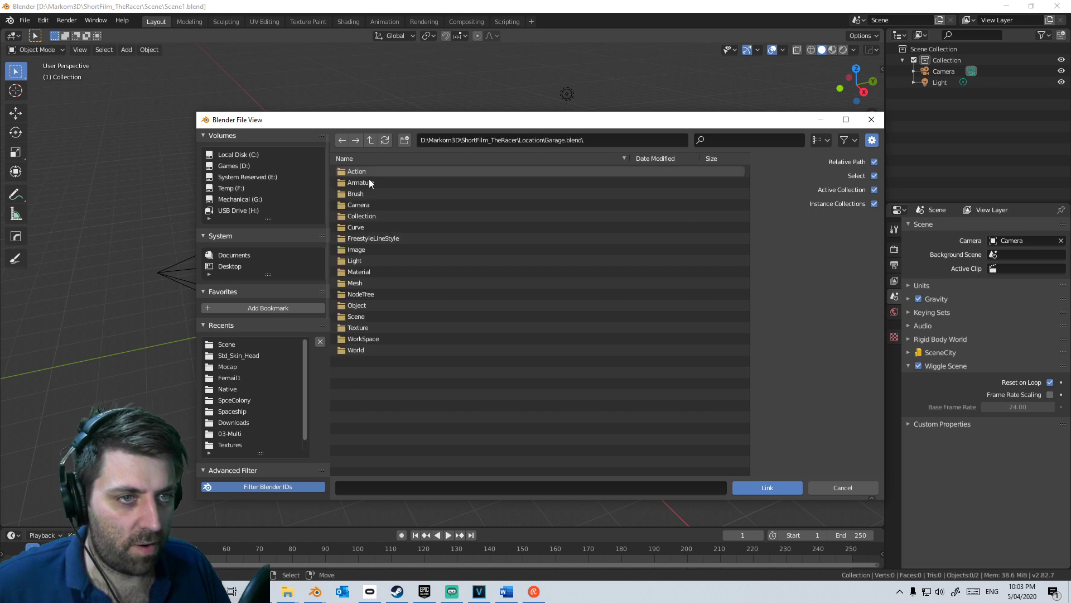
{"action": "left_click", "coordinate": [369, 207]}
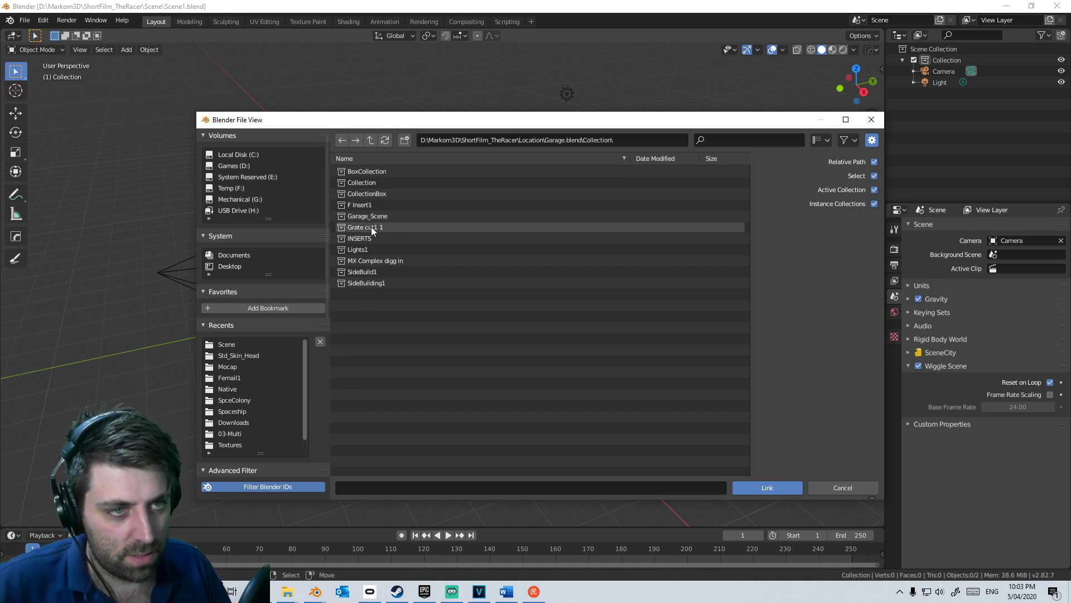
{"action": "left_click", "coordinate": [370, 218]}
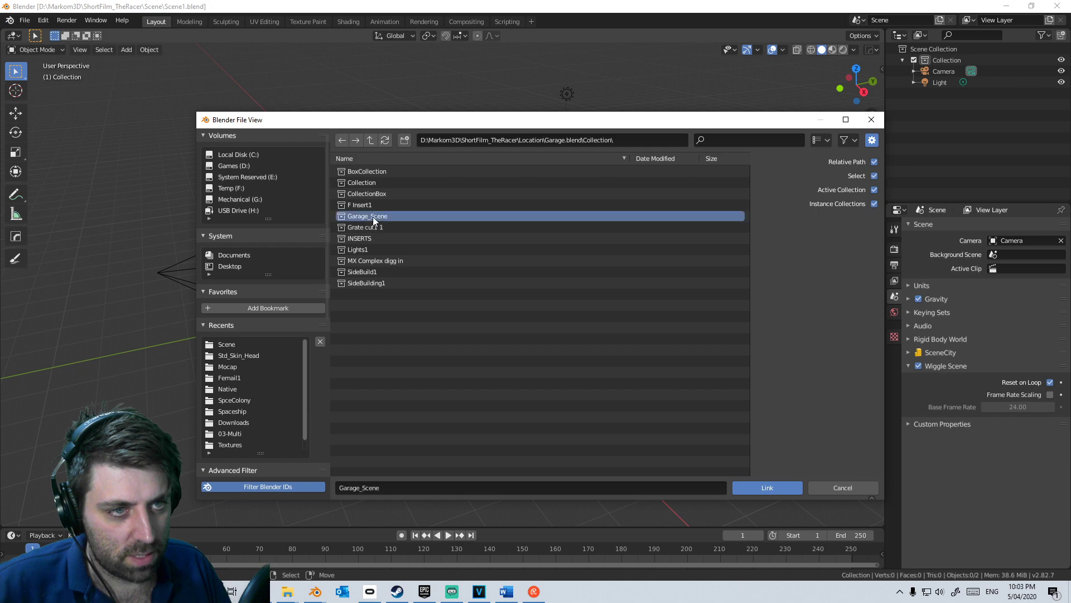
{"action": "left_click", "coordinate": [749, 484]}
Step: Rotate the linked Garage_Scene instance 90 degrees around the Z axis
{"action": "scroll", "coordinate": [452, 371], "scroll_direction": "down", "scroll_amount": 5}
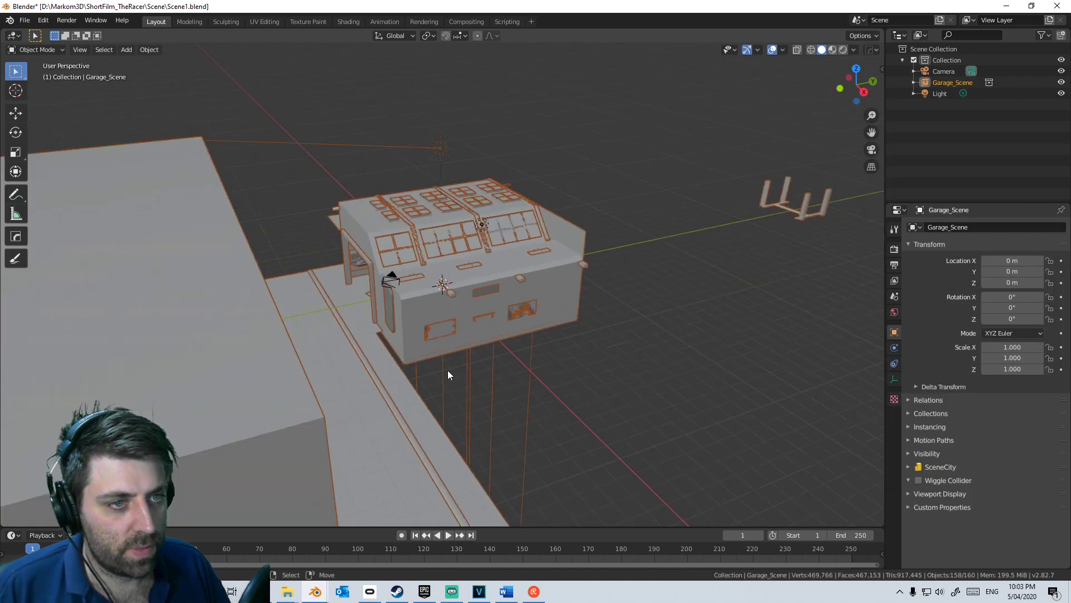
{"action": "middle_click_drag", "start_coordinate": [447, 370], "coordinate": [576, 366]}
{"action": "key", "text": "KP_1"}
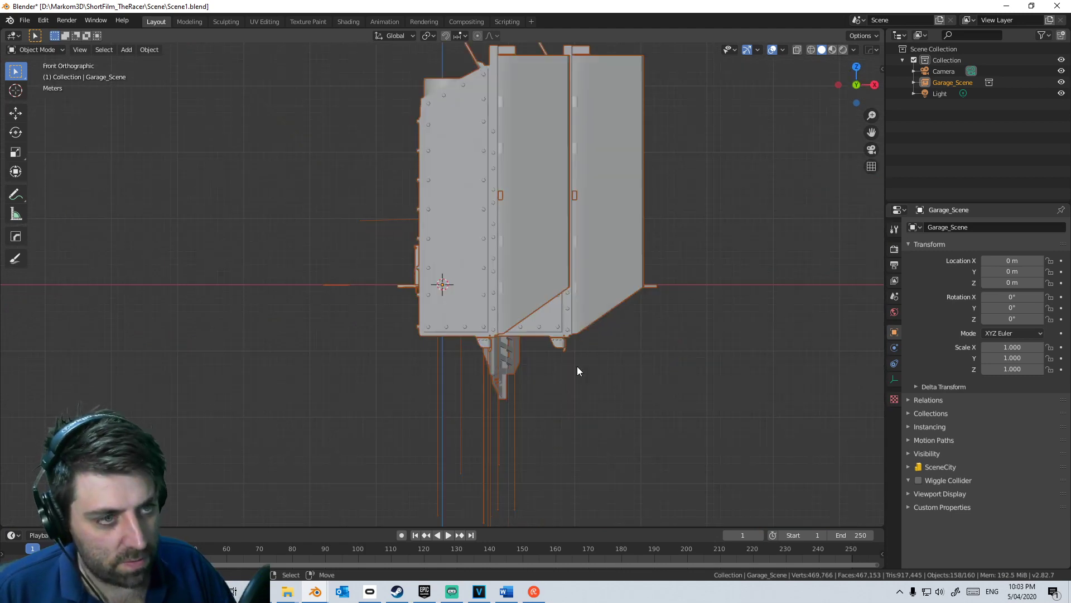
{"action": "key", "text": "KP_3"}
{"action": "key", "text": "KP_1"}
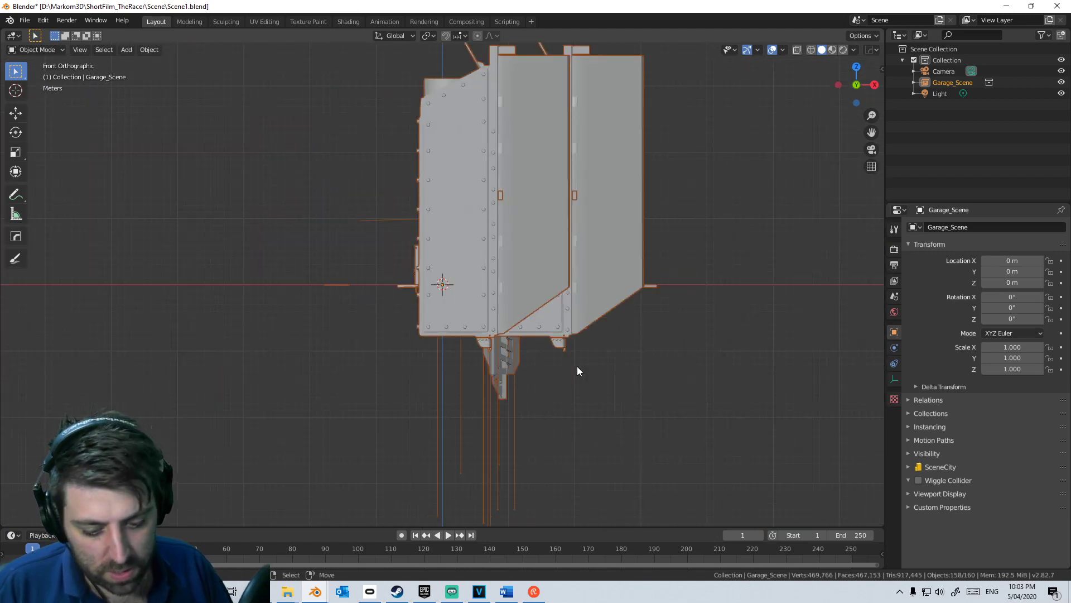
{"action": "type", "text": "r"}
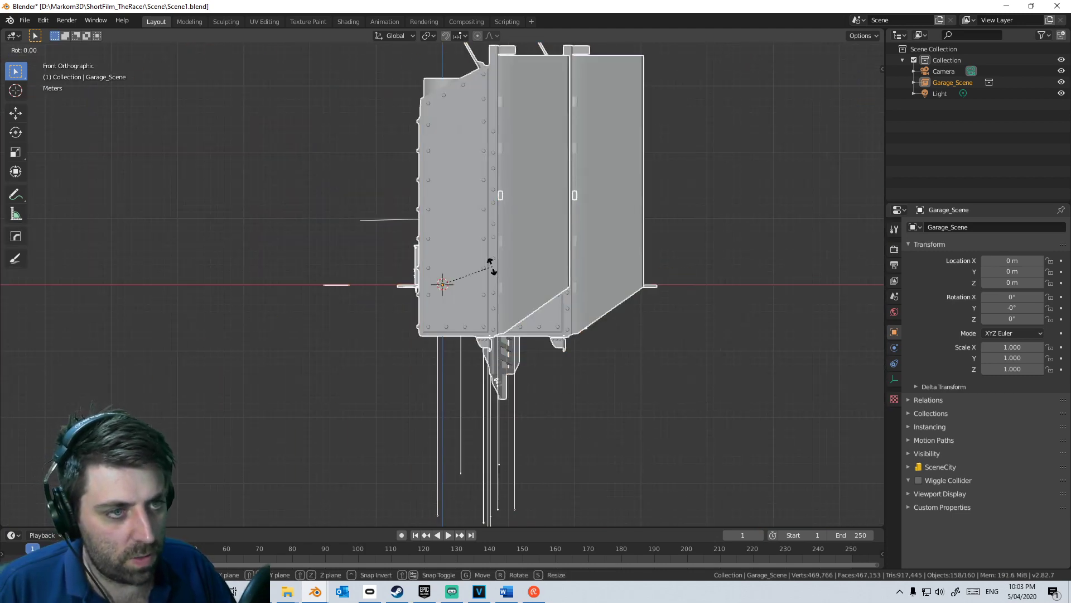
{"action": "type", "text": "z90"}
{"action": "key", "text": "Return"}
{"action": "scroll", "coordinate": [492, 266], "scroll_direction": "up", "scroll_amount": 5}
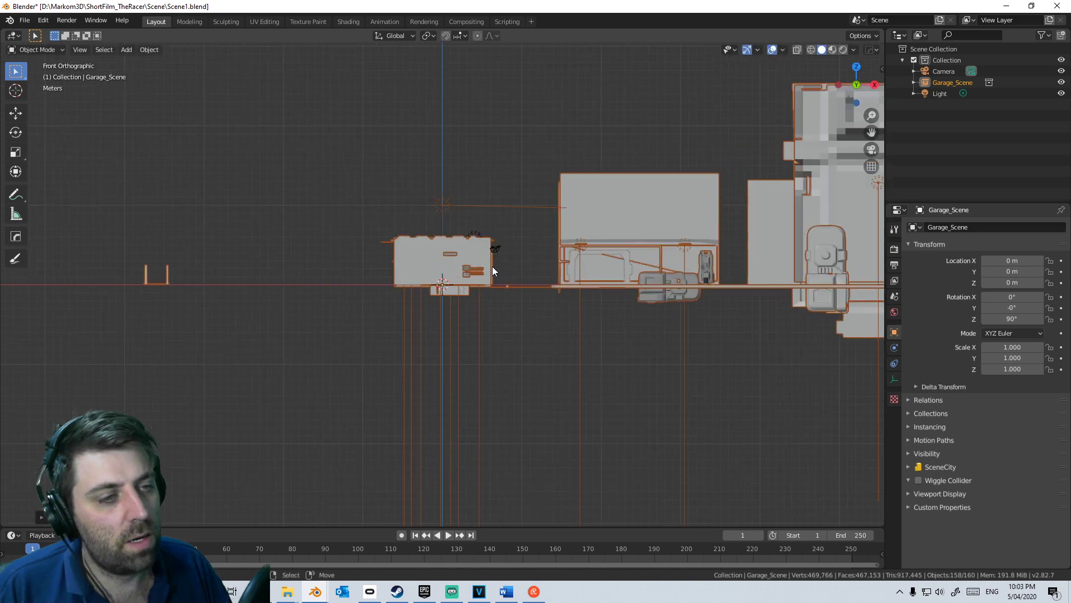
Step: Save Scene1.blend with the rotated garage set and inspect the garage entrance
{"action": "middle_click_drag", "start_coordinate": [493, 267], "coordinate": [466, 272]}
{"action": "scroll", "coordinate": [395, 287], "scroll_direction": "down", "scroll_amount": 5}
{"action": "middle_click_drag", "start_coordinate": [395, 287], "coordinate": [654, 297]}
{"action": "middle_click_drag", "start_coordinate": [769, 370], "coordinate": [610, 204]}
{"action": "scroll", "coordinate": [574, 302], "scroll_direction": "down", "scroll_amount": 4}
{"action": "key", "text": "ctrl+s"}
{"action": "scroll", "coordinate": [573, 302], "scroll_direction": "up", "scroll_amount": 6}
{"action": "scroll", "coordinate": [513, 316], "scroll_direction": "down", "scroll_amount": 4}
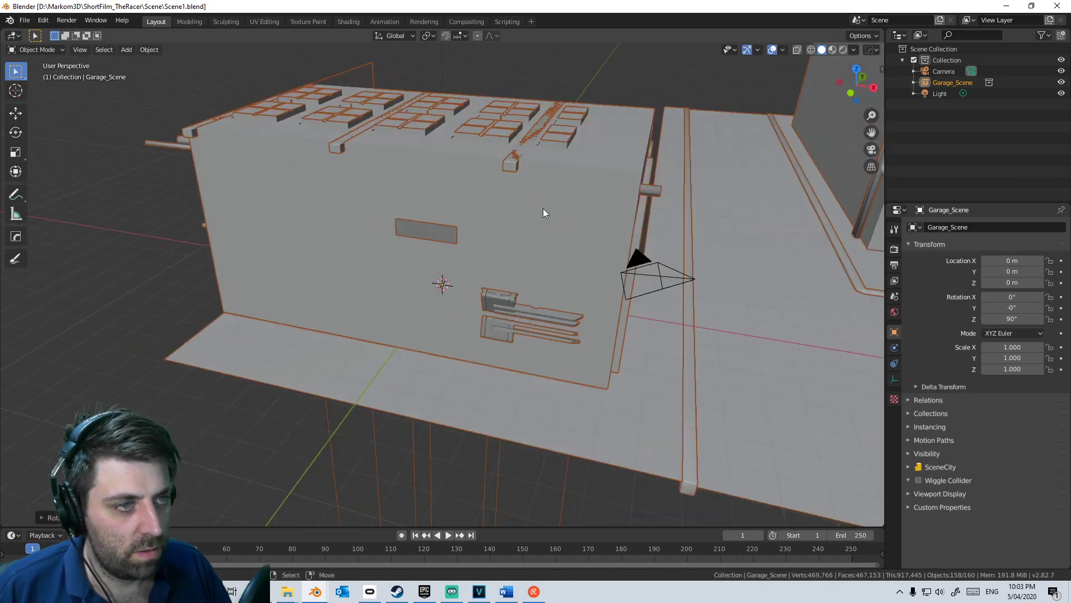
{"action": "middle_click_drag", "start_coordinate": [544, 210], "coordinate": [436, 195]}
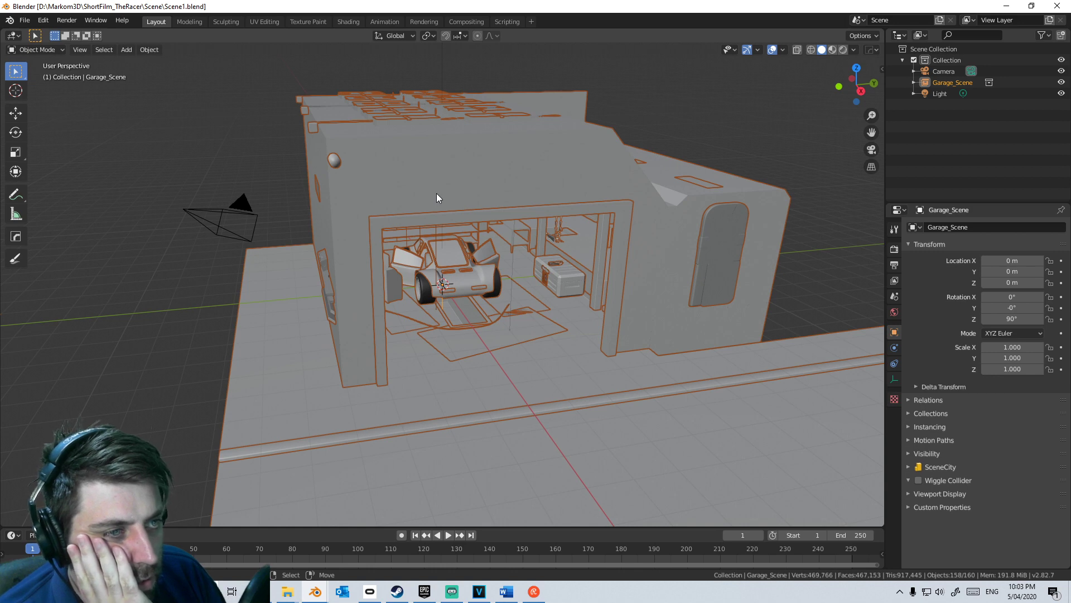
Step: Switch to the Garage.blend window and delete the background buildings along the road beyond the garage
{"action": "left_click", "coordinate": [328, 591]}
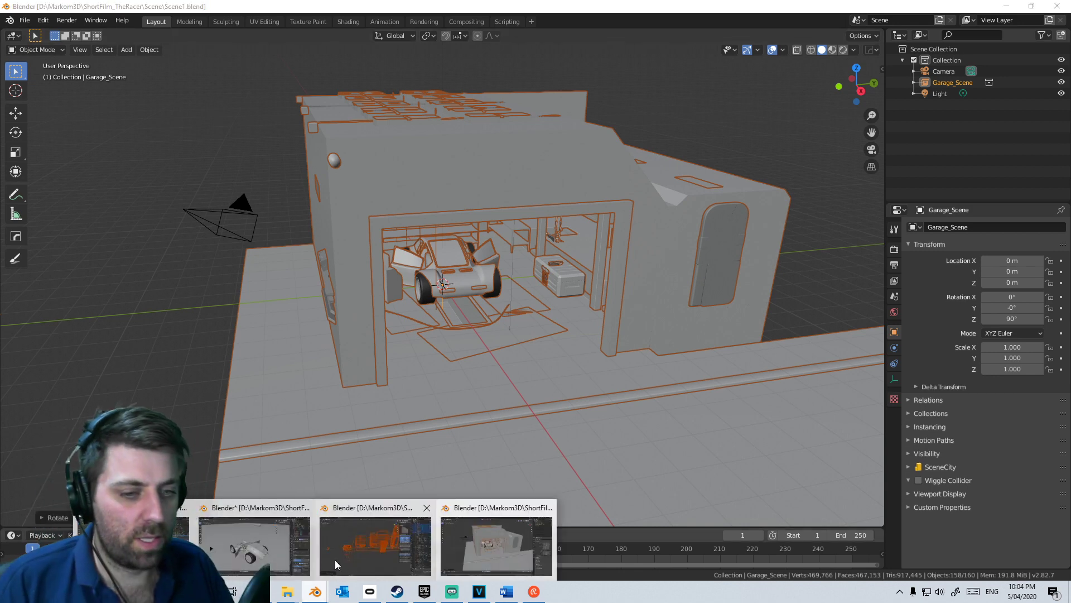
{"action": "left_click", "coordinate": [337, 555]}
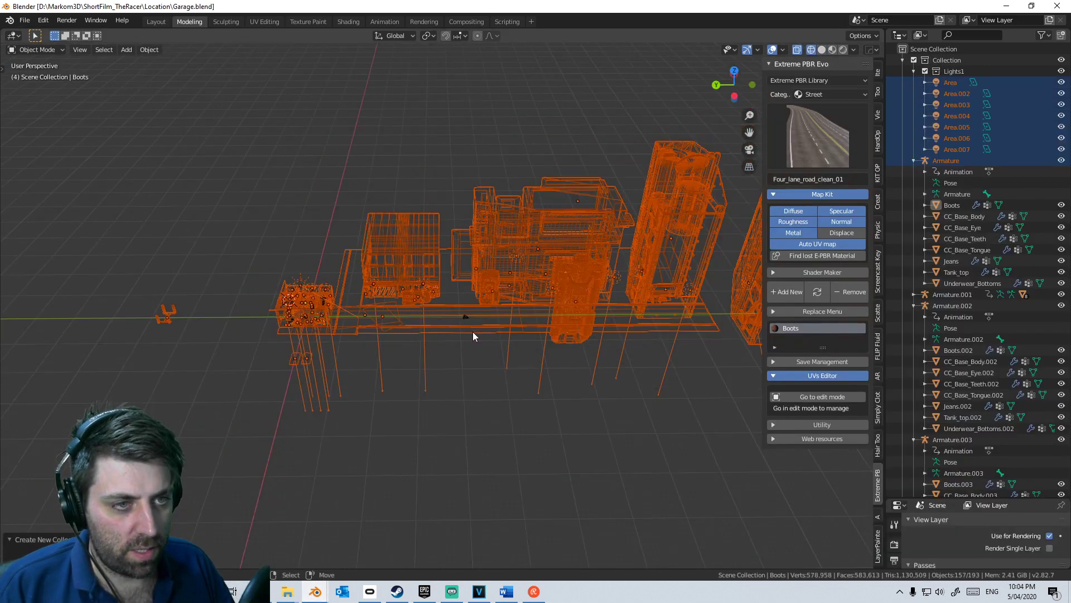
{"action": "scroll", "coordinate": [441, 247], "scroll_direction": "up", "scroll_amount": 2}
{"action": "left_click", "coordinate": [440, 246]}
{"action": "key", "text": "KP_1"}
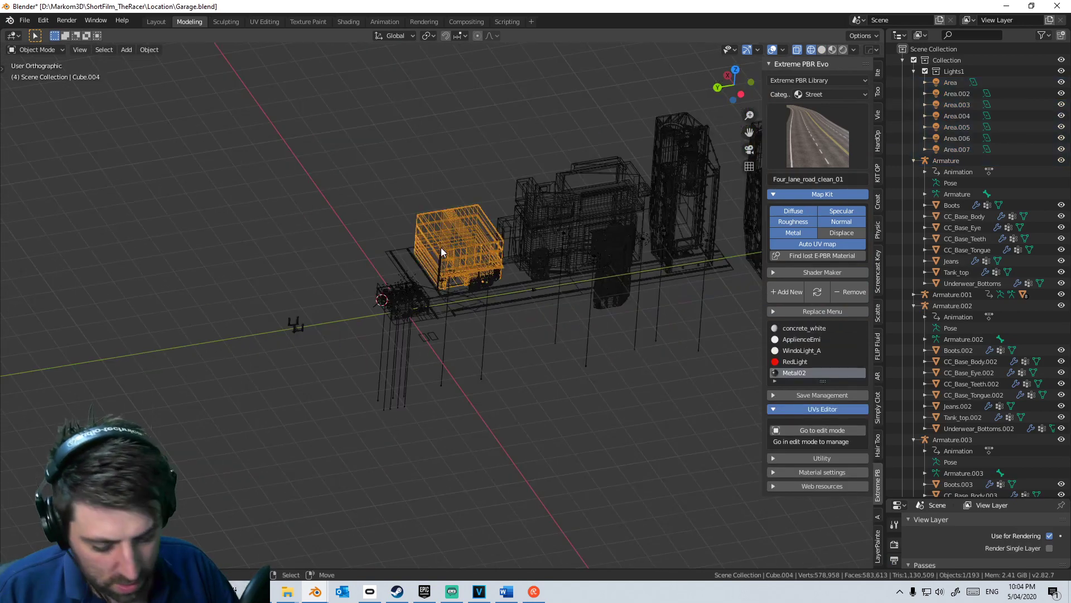
{"action": "key", "text": "ctrl+KP_3"}
{"action": "scroll", "coordinate": [441, 246], "scroll_direction": "down", "scroll_amount": 1}
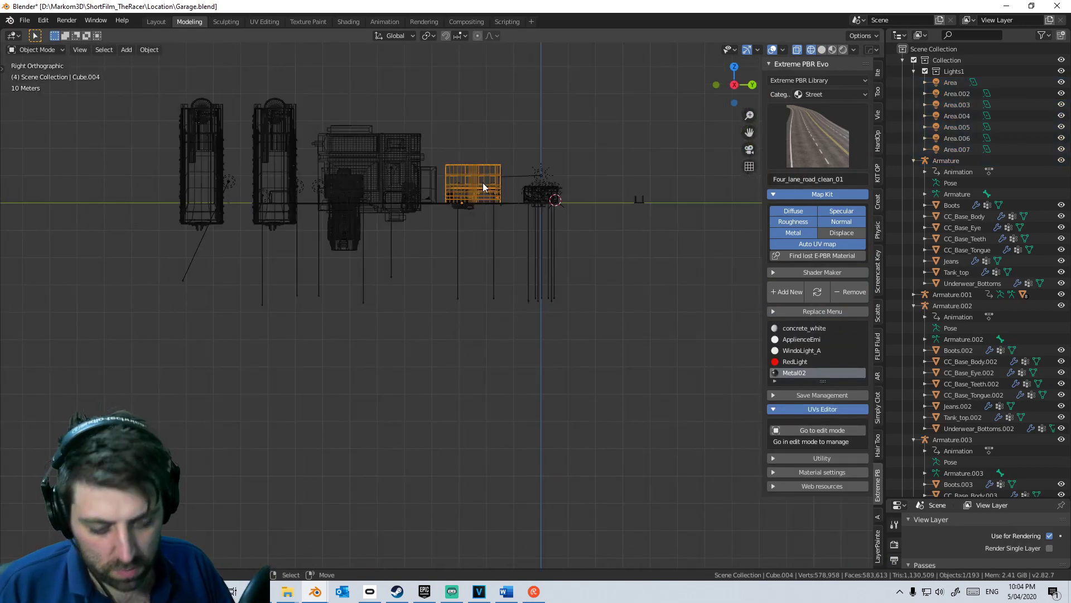
{"action": "key", "text": "shift+b"}
{"action": "left_click_drag", "start_coordinate": [515, 95], "coordinate": [132, 204]}
{"action": "key", "text": "Delete"}
Step: Set the viewport to solid shading and hide the garage's main shell, SM_Building_Main
{"action": "mouse_move", "coordinate": [483, 218]}
{"action": "middle_mouse_down"}
{"action": "mouse_move", "coordinate": [468, 242]}
{"action": "mouse_move", "coordinate": [413, 259]}
{"action": "mouse_move", "coordinate": [409, 274]}
{"action": "mouse_move", "coordinate": [495, 377]}
{"action": "mouse_move", "coordinate": [481, 366]}
{"action": "mouse_move", "coordinate": [346, 389]}
{"action": "mouse_move", "coordinate": [346, 353]}
{"action": "mouse_move", "coordinate": [330, 343]}
{"action": "middle_mouse_up"}
{"action": "key", "text": "z"}
{"action": "left_click", "coordinate": [470, 249]}
{"action": "left_click", "coordinate": [330, 343]}
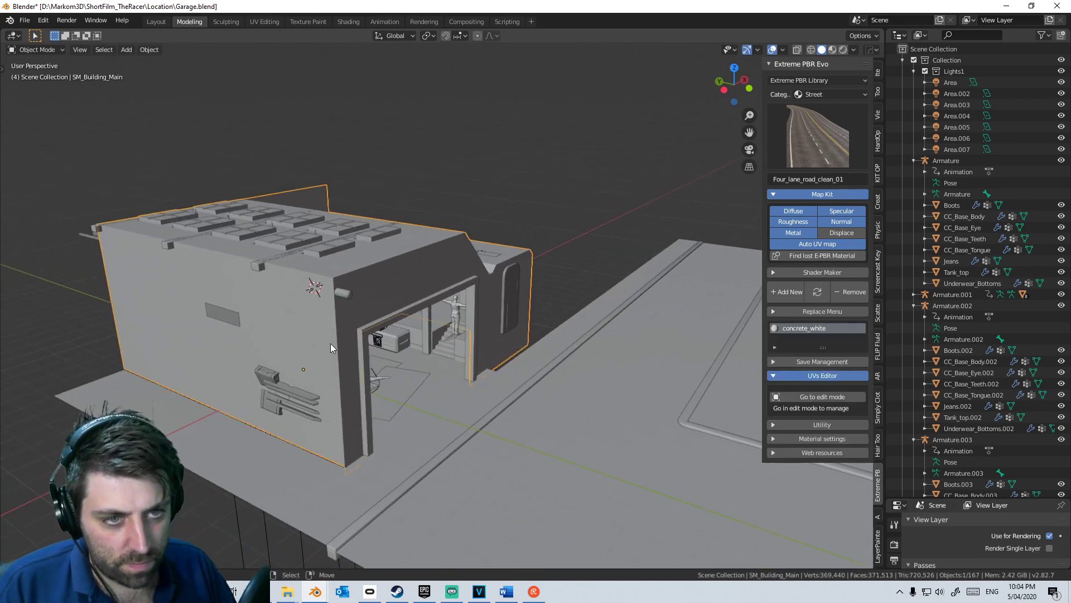
{"action": "key", "text": "Tab"}
{"action": "key", "text": "Tab"}
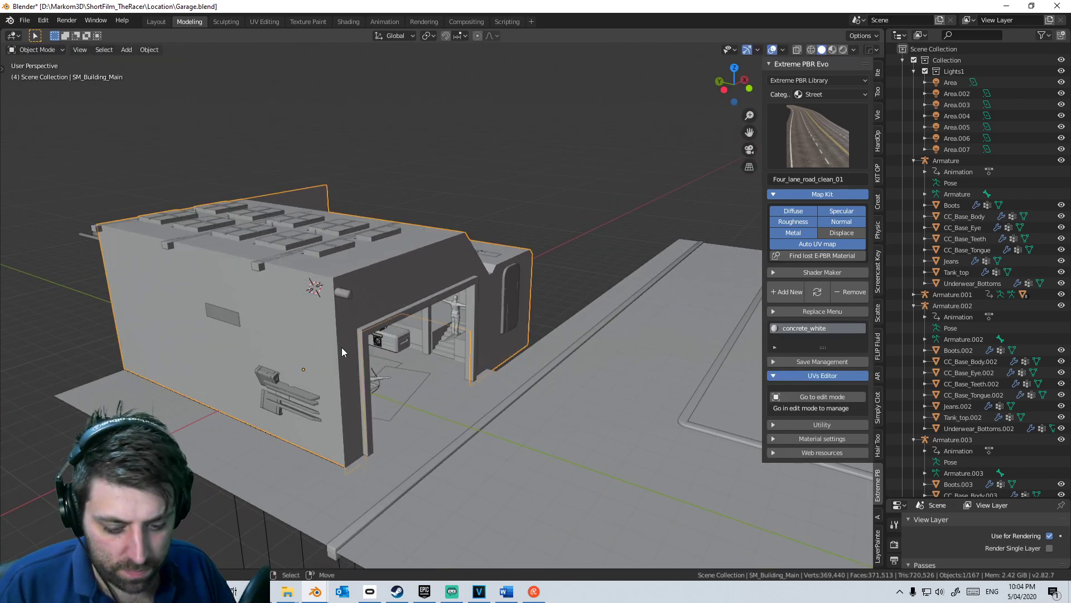
{"action": "key", "text": "h"}
Step: Hide the Plane.008 decal on the garage's side wall and the roof beams
{"action": "left_click", "coordinate": [318, 295]}
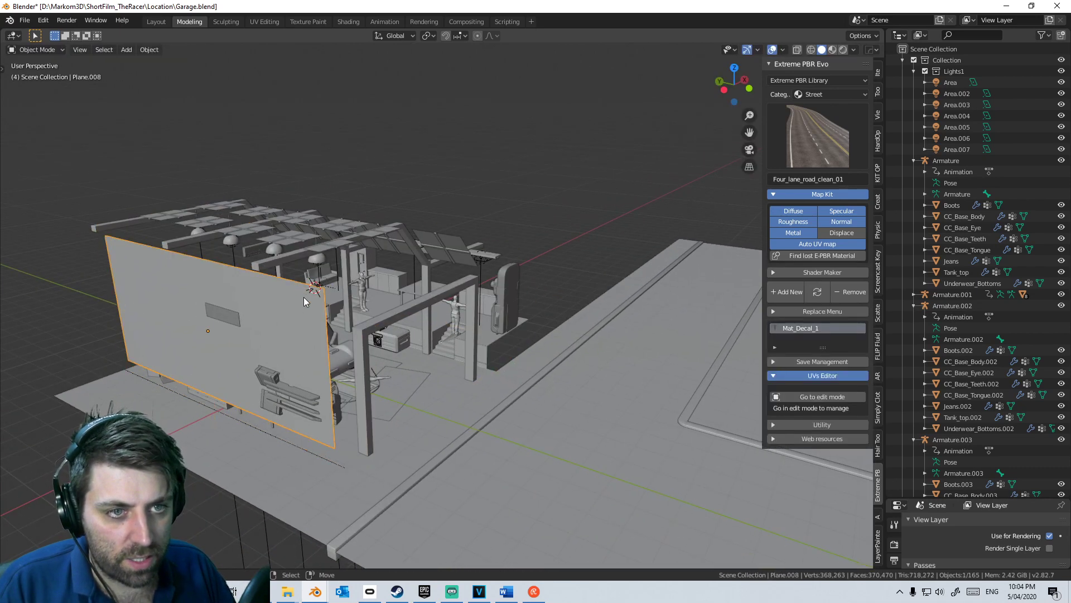
{"action": "key", "text": "h"}
{"action": "left_click", "coordinate": [277, 259]}
{"action": "key", "text": "h"}
Step: Hide the roof glass panels SM_Building_Glass and their crossed window bars, SM_Building_Glass.001
{"action": "middle_click_drag", "start_coordinate": [277, 259], "coordinate": [435, 359]}
{"action": "left_click", "coordinate": [484, 277]}
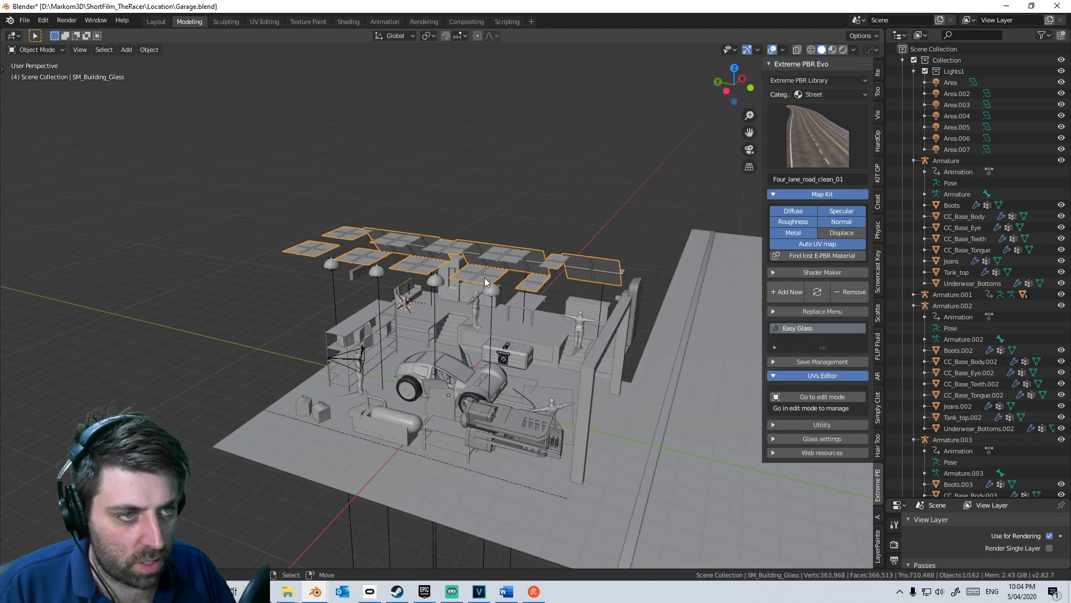
{"action": "key", "text": "h"}
{"action": "middle_click_drag", "start_coordinate": [534, 347], "coordinate": [475, 329]}
{"action": "left_click", "coordinate": [347, 252]}
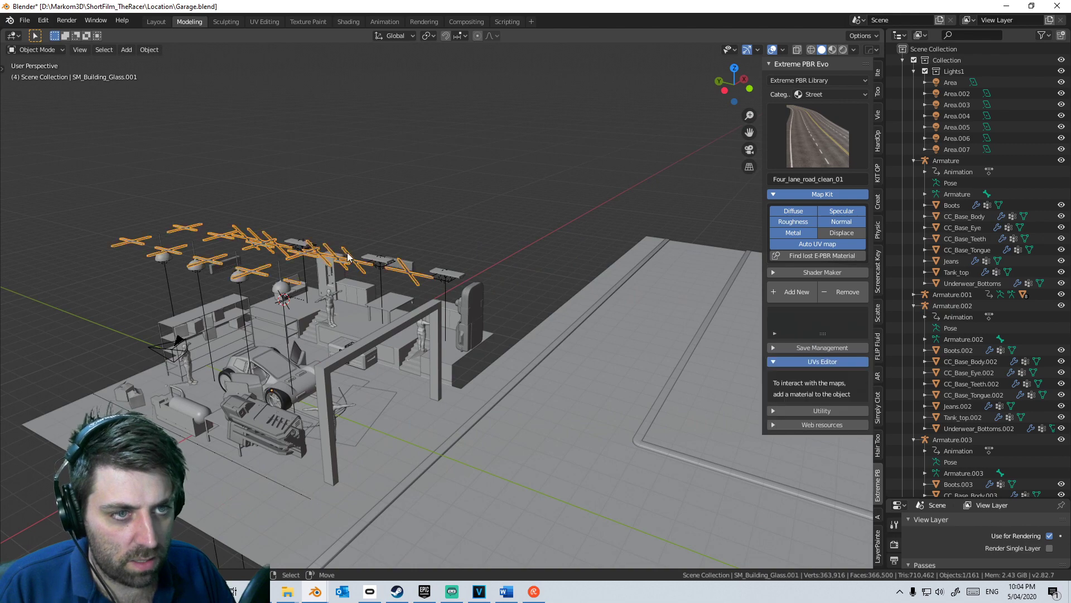
{"action": "key", "text": "h"}
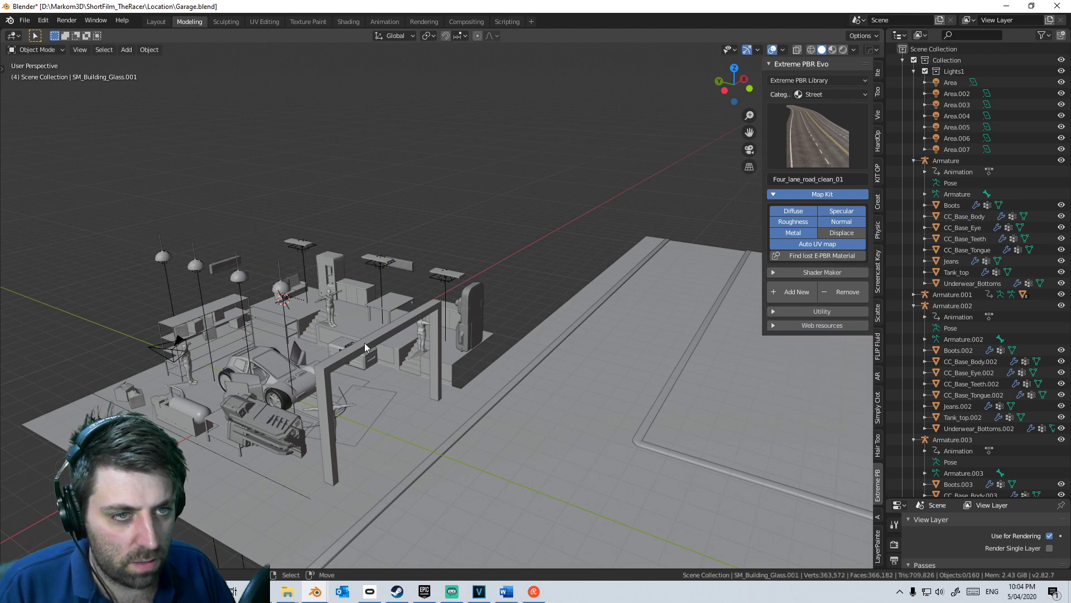
{"action": "middle_click_drag", "start_coordinate": [364, 343], "coordinate": [451, 370]}
{"action": "key", "text": "KP_1"}
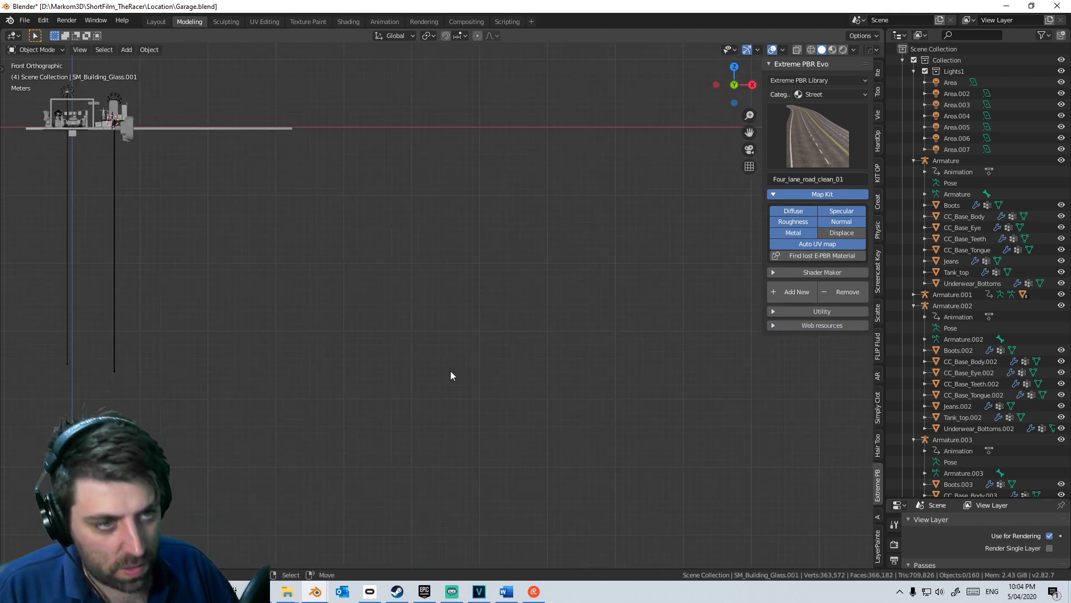
Step: Save Garage.blend, then switch to the Scene1.blend window and reopen Scene1.blend from the recent files
{"action": "key", "text": "Home"}
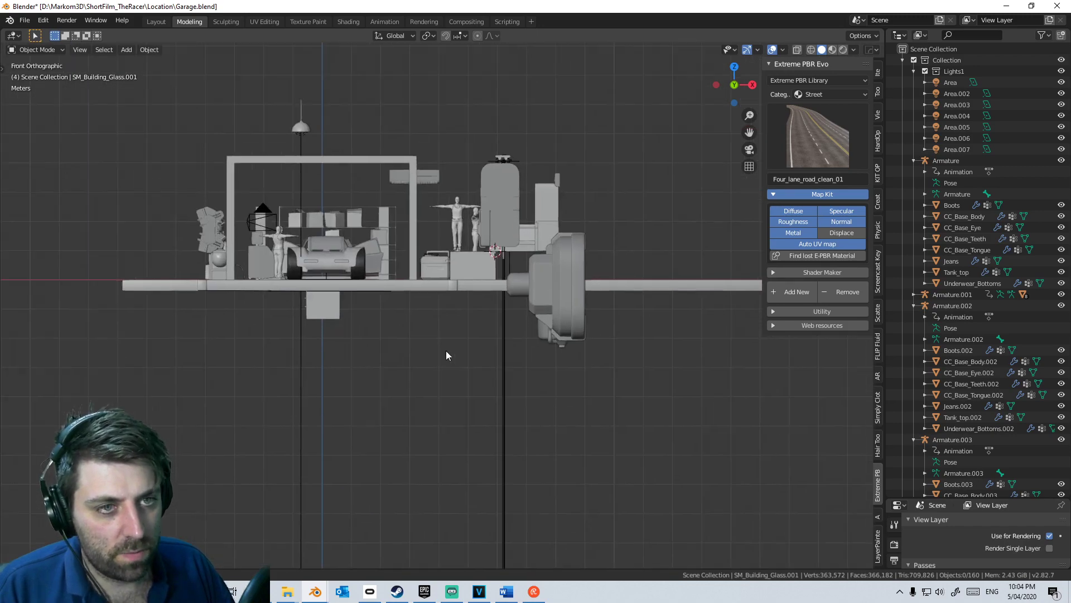
{"action": "scroll", "coordinate": [509, 383], "scroll_direction": "up", "scroll_amount": 5}
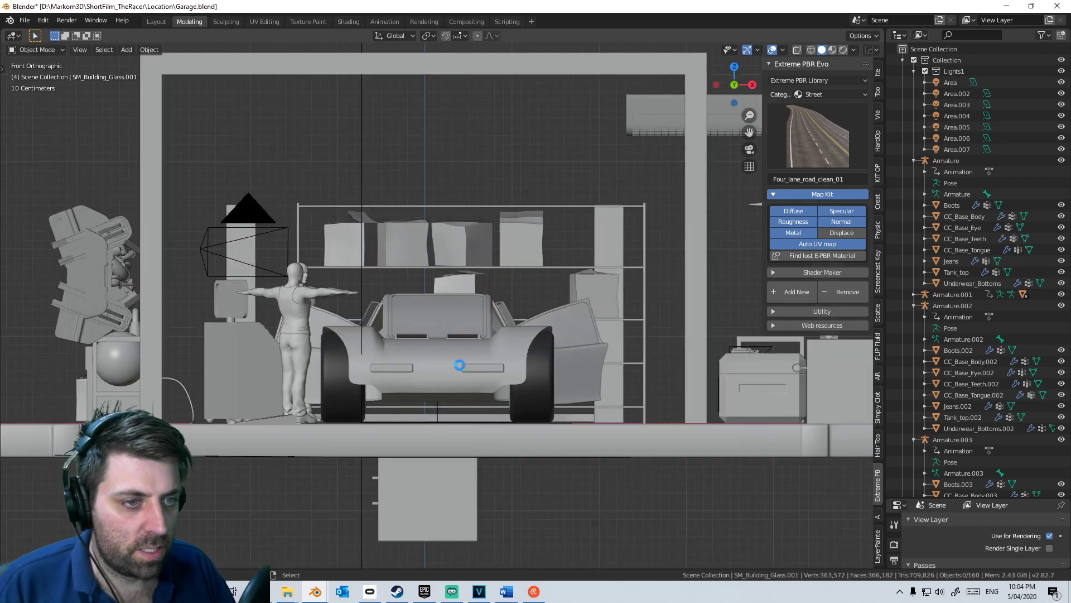
{"action": "key", "text": "ctrl+s"}
{"action": "mouse_move", "coordinate": [316, 591]}
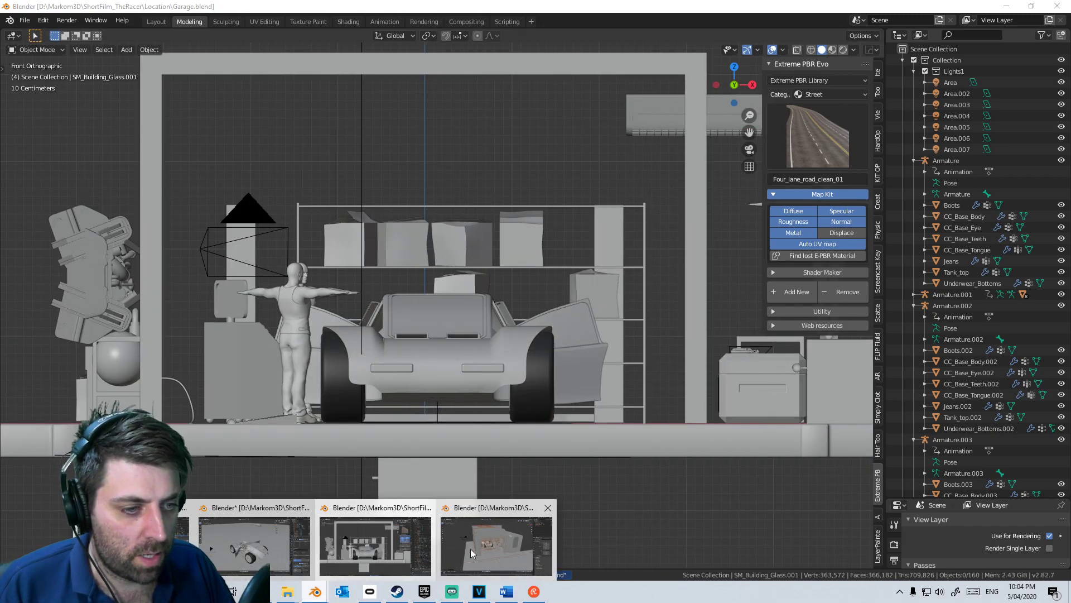
{"action": "left_click", "coordinate": [471, 548]}
{"action": "left_click", "coordinate": [25, 20]}
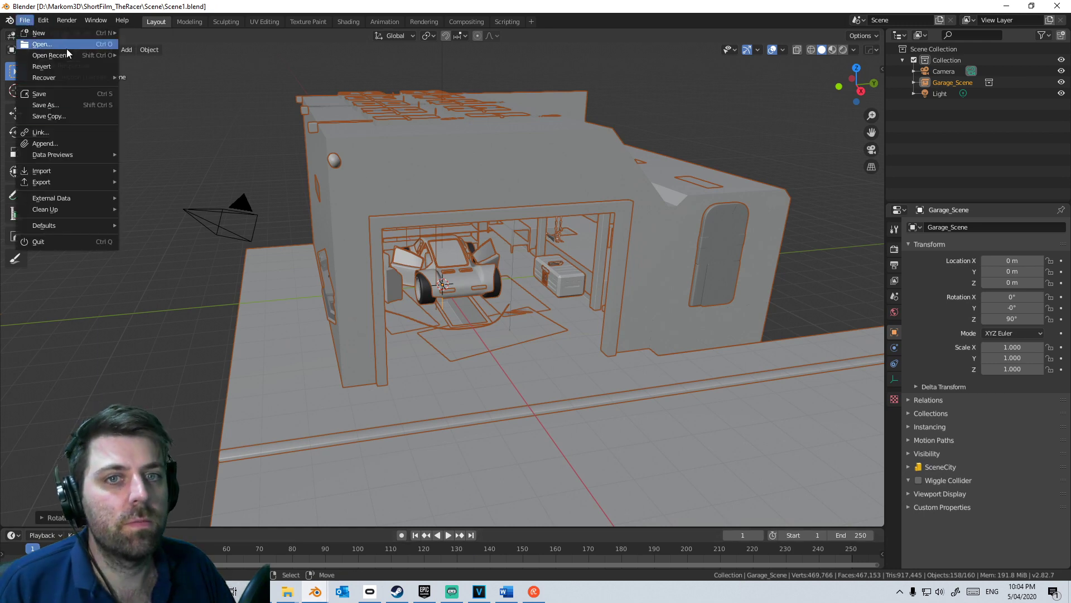
{"action": "mouse_move", "coordinate": [70, 52]}
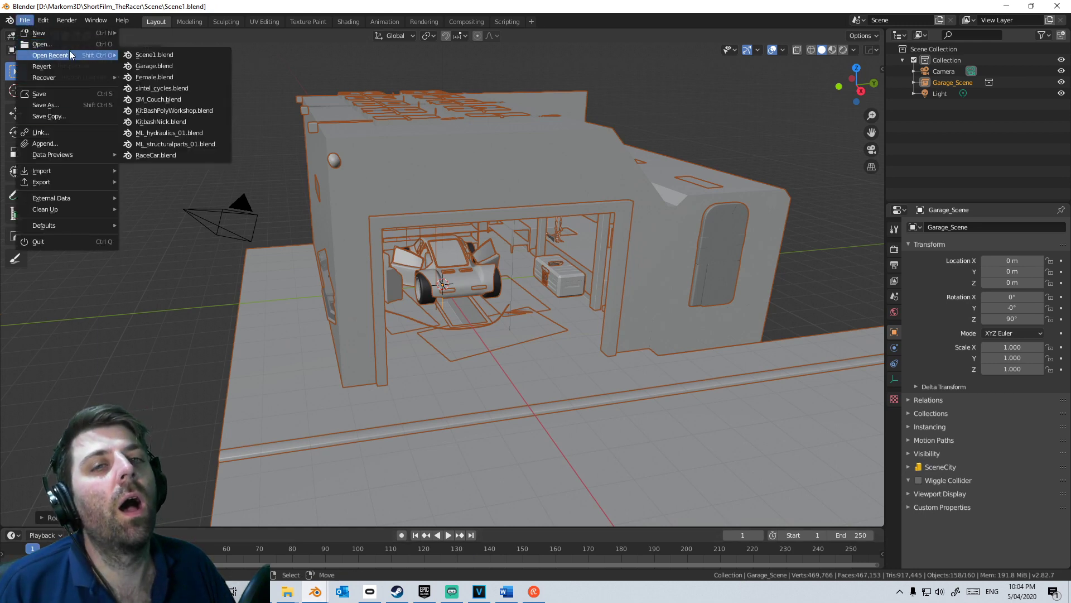
{"action": "left_click", "coordinate": [176, 56]}
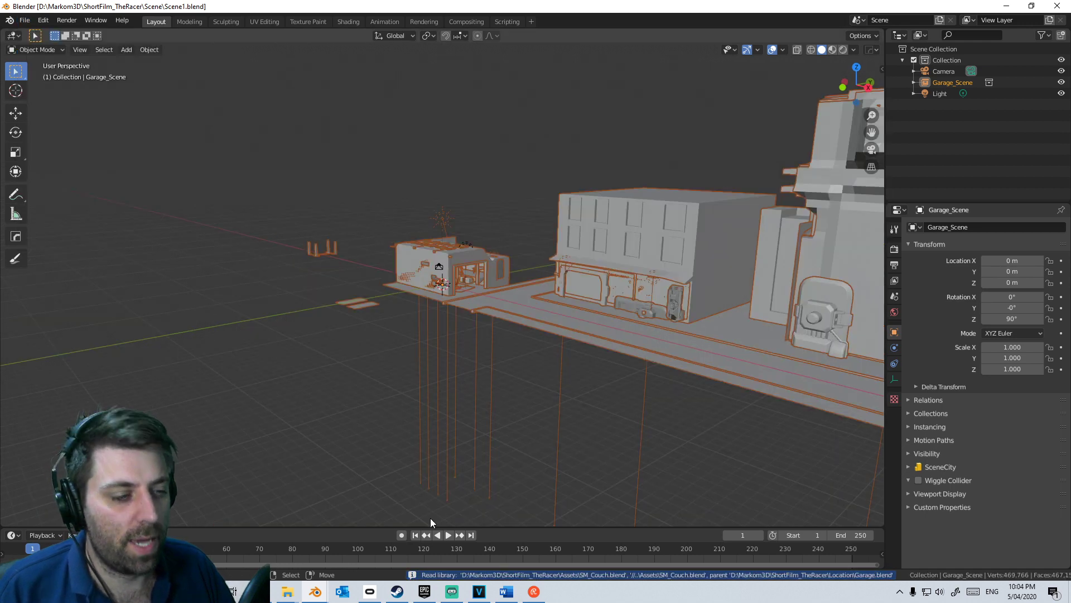
Step: Check the Garage.blend window, then return to the Scene1.blend window and reload the recent Scene1.blend file again
{"action": "mouse_move", "coordinate": [315, 591]}
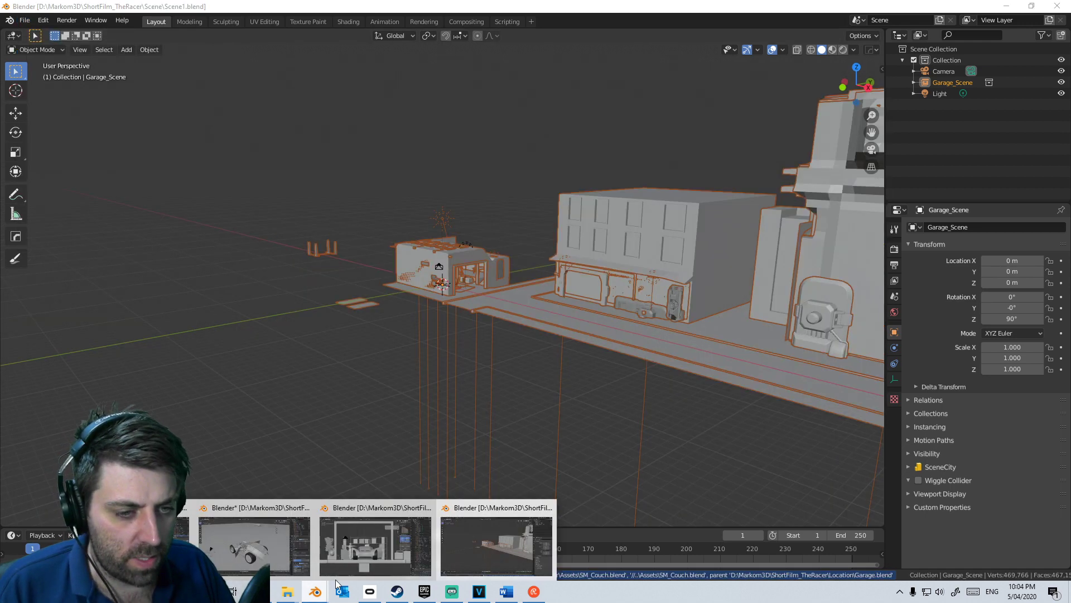
{"action": "left_click", "coordinate": [342, 513]}
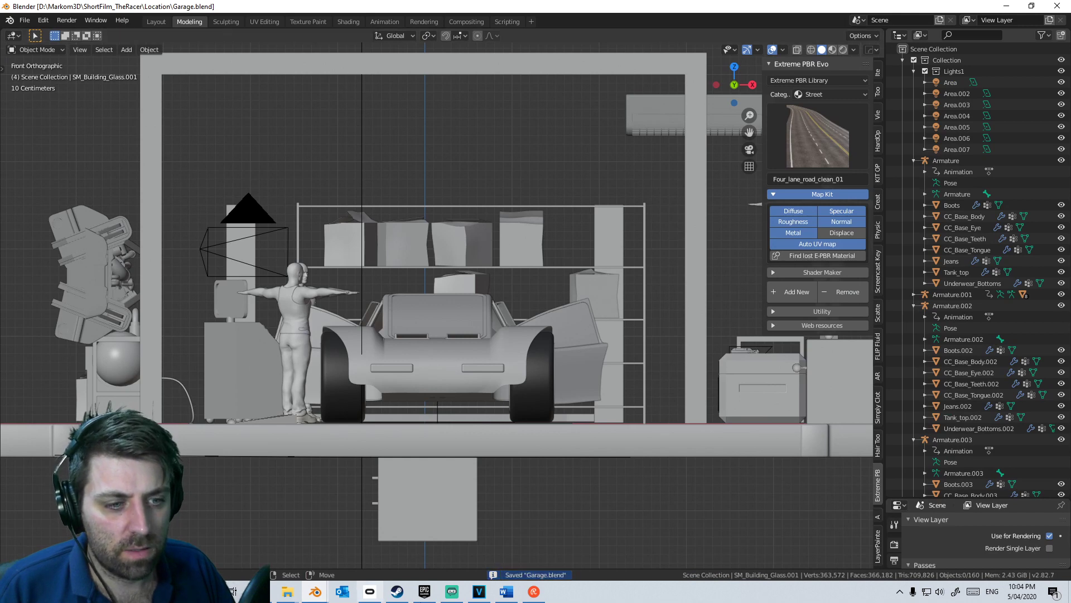
{"action": "mouse_move", "coordinate": [312, 593]}
{"action": "left_click", "coordinate": [478, 544]}
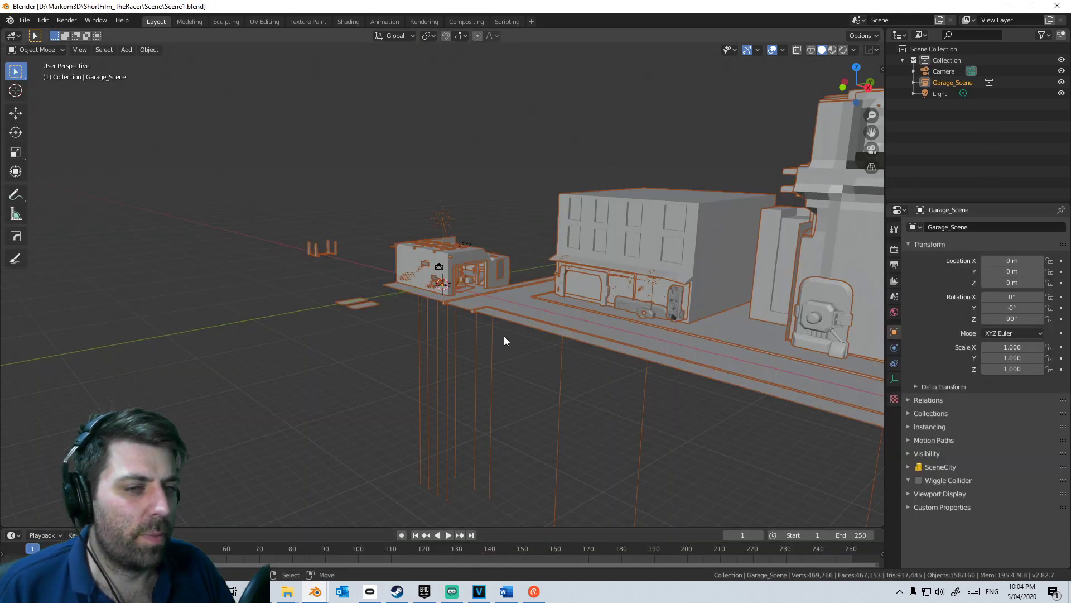
{"action": "left_click", "coordinate": [25, 20]}
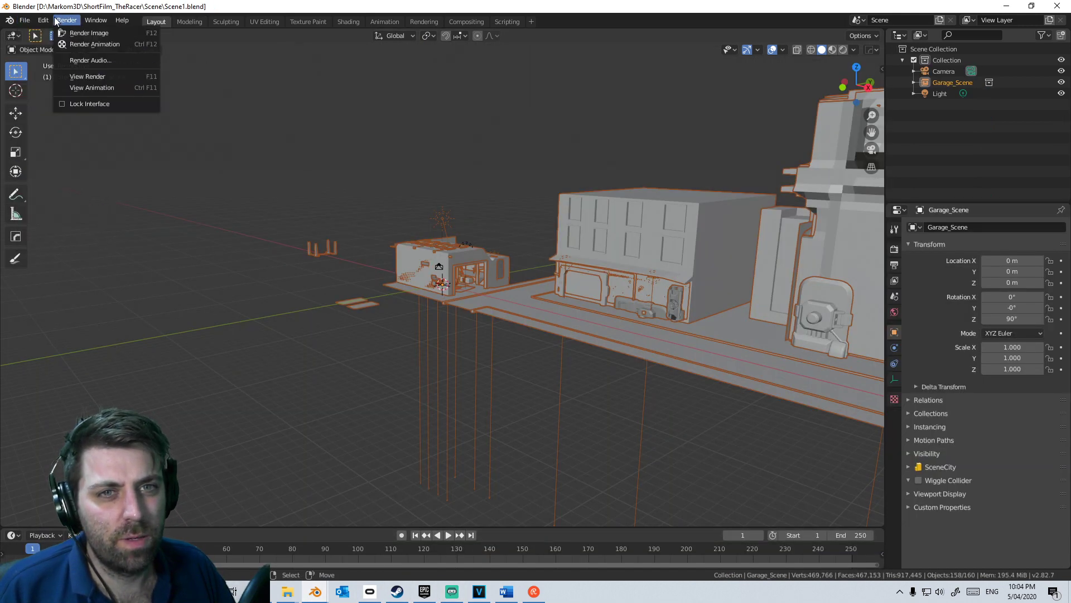
{"action": "mouse_move", "coordinate": [31, 20]}
{"action": "mouse_move", "coordinate": [56, 55]}
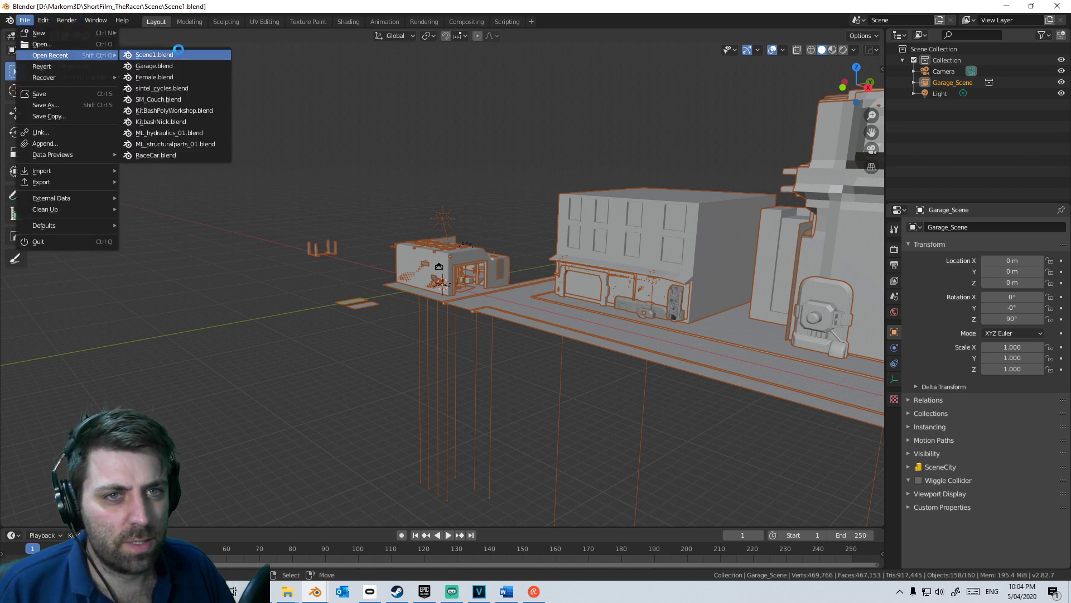
{"action": "left_click", "coordinate": [179, 50]}
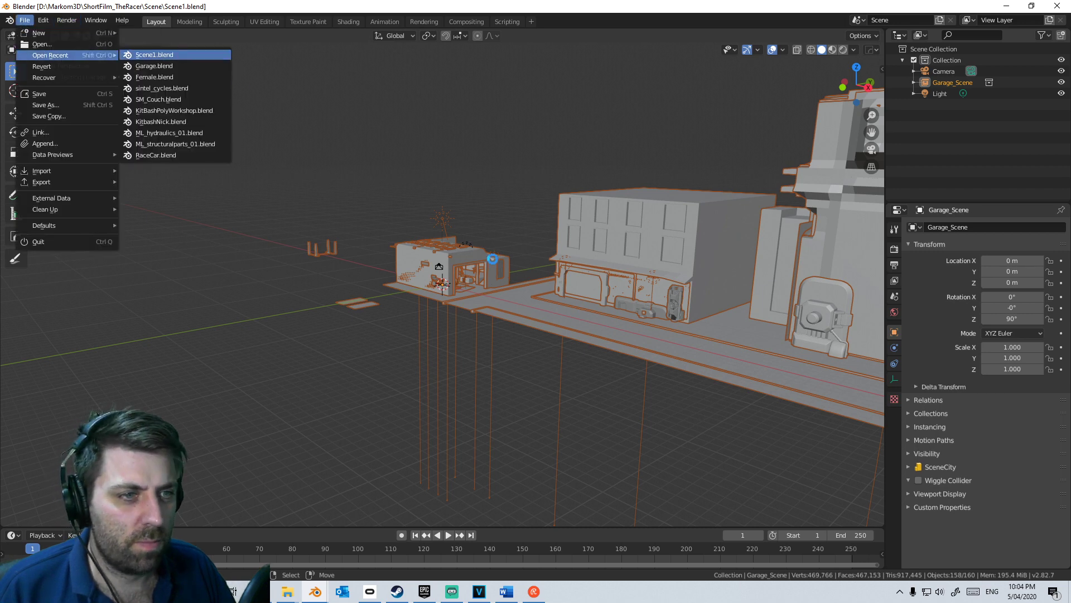
Step: Open Scene1.blend from the ShortFilm_TheRacer Scene folder and examine the linked garage and street buildings
{"action": "left_click", "coordinate": [29, 21]}
{"action": "left_click", "coordinate": [44, 45]}
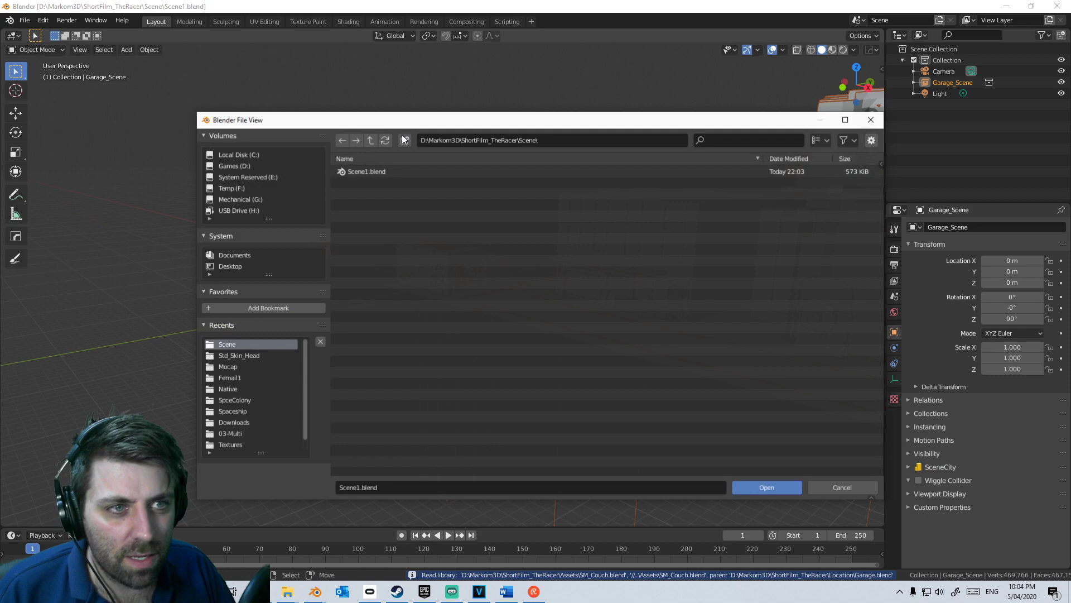
{"action": "double_click", "coordinate": [380, 172]}
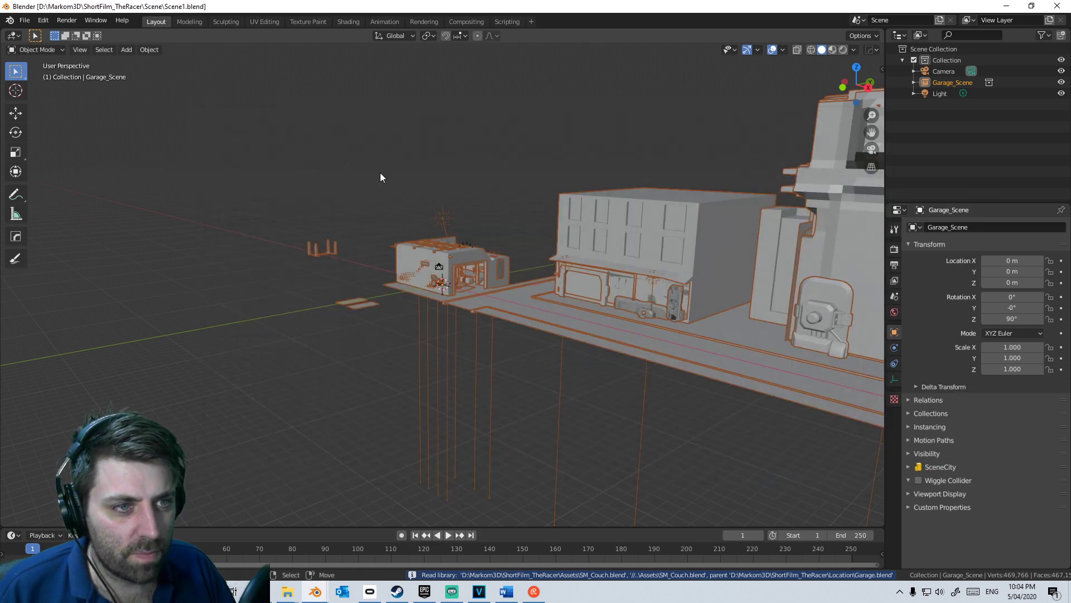
{"action": "middle_click_drag", "start_coordinate": [381, 174], "coordinate": [530, 222]}
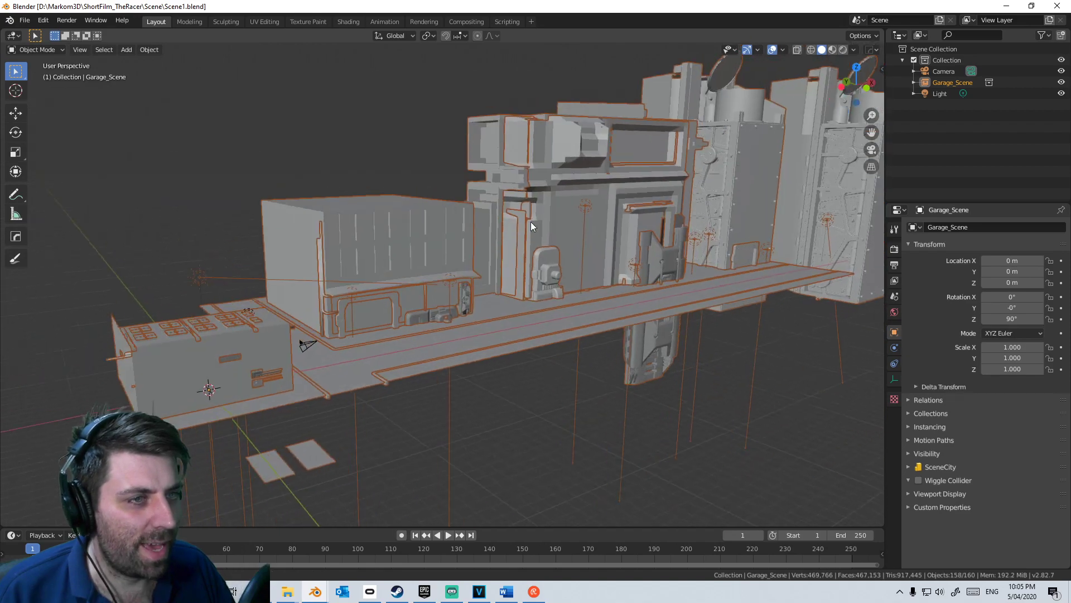
{"action": "scroll", "coordinate": [421, 302], "scroll_direction": "down", "scroll_amount": 10}
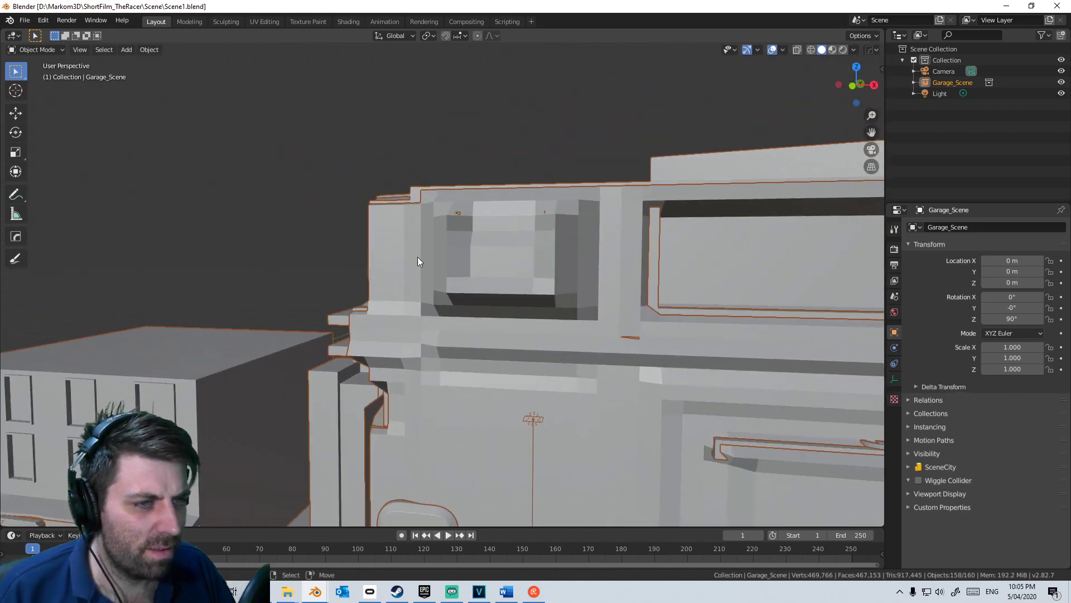
{"action": "scroll", "coordinate": [469, 252], "scroll_direction": "up", "scroll_amount": 8}
{"action": "middle_click_drag", "start_coordinate": [492, 258], "coordinate": [420, 289]}
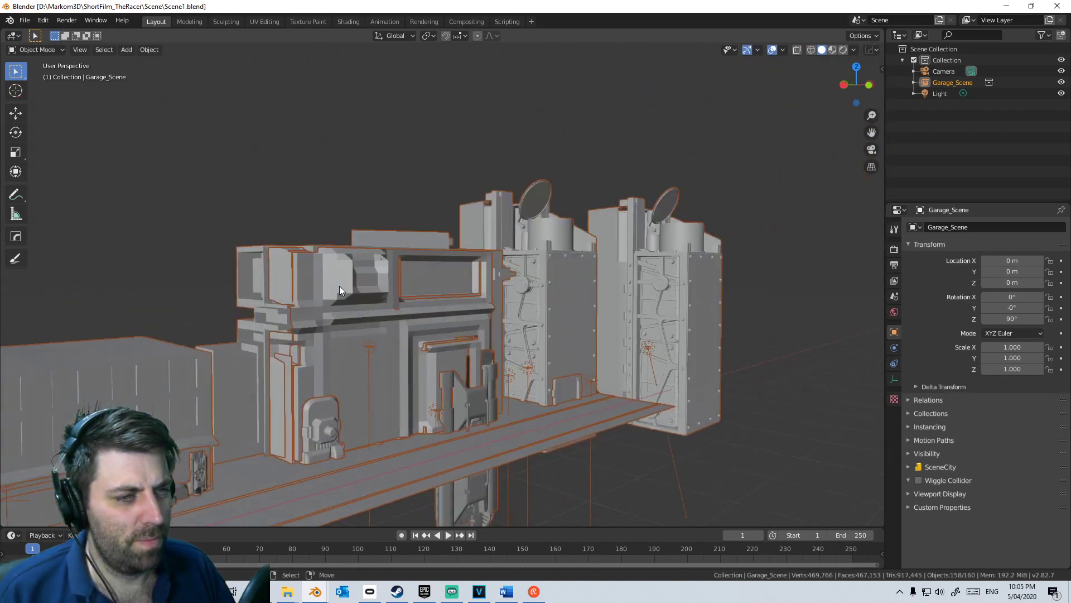
{"action": "middle_click_drag", "start_coordinate": [339, 286], "coordinate": [551, 467]}
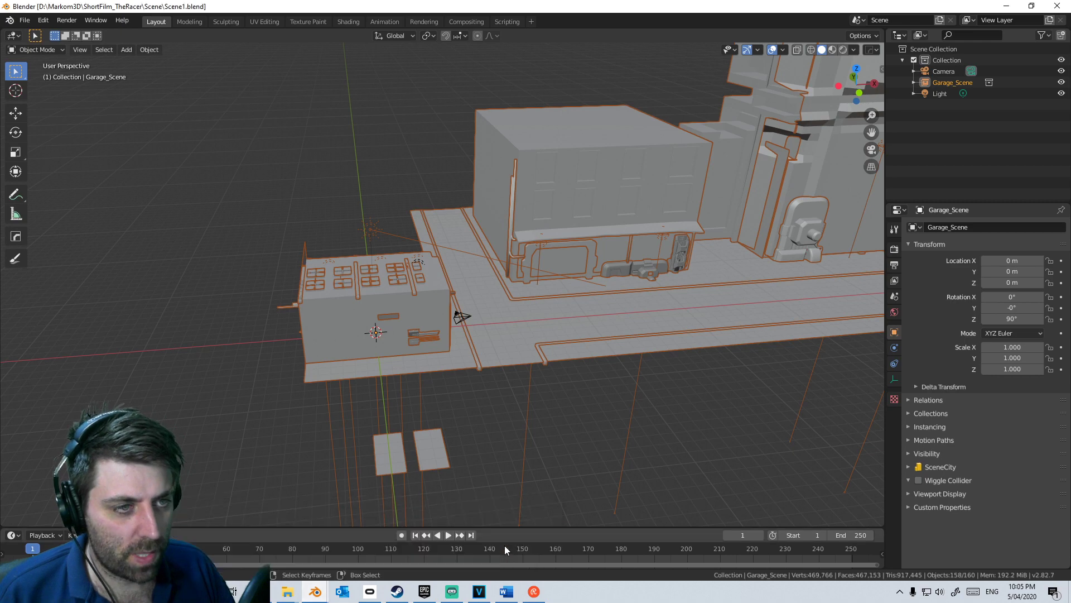
Step: Switch to the Garage.blend window and select every visible object in the scene
{"action": "mouse_move", "coordinate": [316, 591]}
{"action": "left_click", "coordinate": [364, 562]}
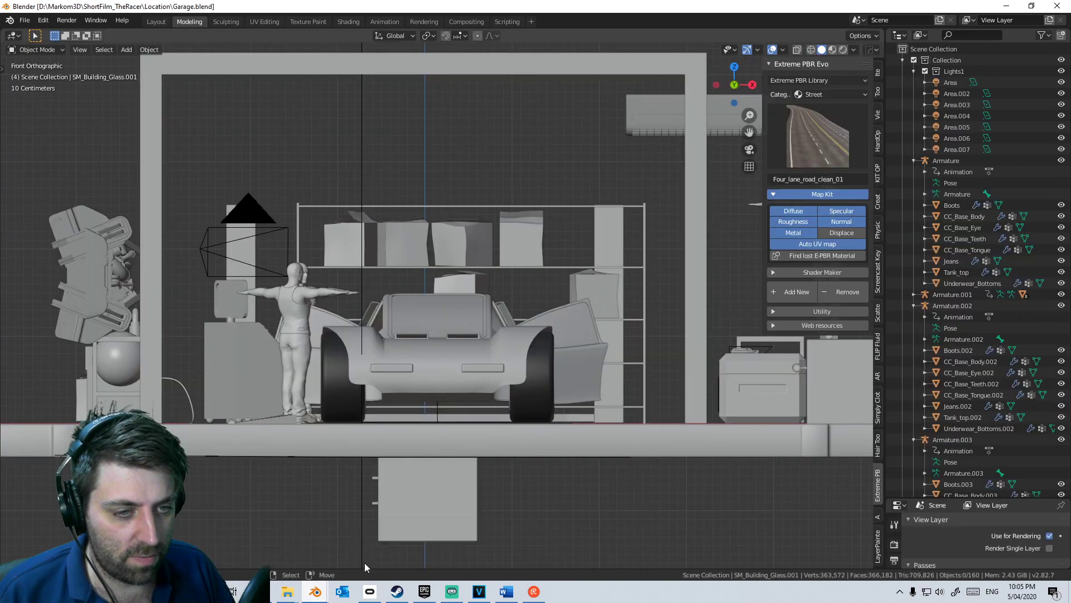
{"action": "scroll", "coordinate": [370, 380], "scroll_direction": "down", "scroll_amount": 5}
{"action": "middle_click_drag", "start_coordinate": [370, 380], "coordinate": [417, 501]}
{"action": "left_click", "coordinate": [424, 528]}
{"action": "scroll", "coordinate": [476, 427], "scroll_direction": "up", "scroll_amount": 1}
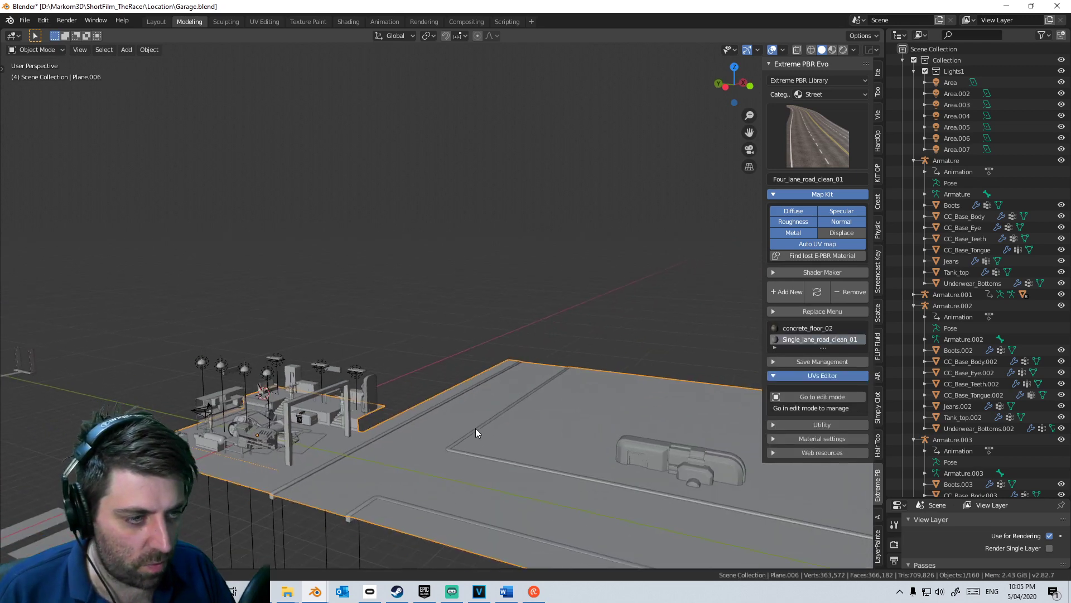
{"action": "scroll", "coordinate": [475, 427], "scroll_direction": "down", "scroll_amount": 2}
{"action": "key", "text": "a"}
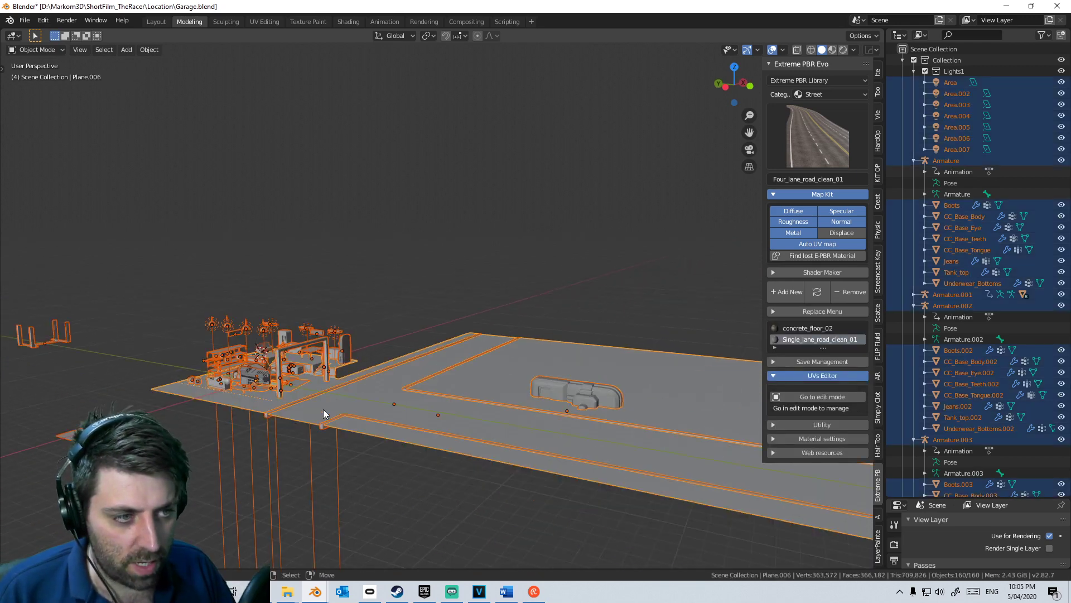
Step: Exclude the SM_Part1.002 piece on the road, the two flat decal planes and the stray frame posts outside the garage from the selection
{"action": "left_click", "coordinate": [565, 395], "text": "shift"}
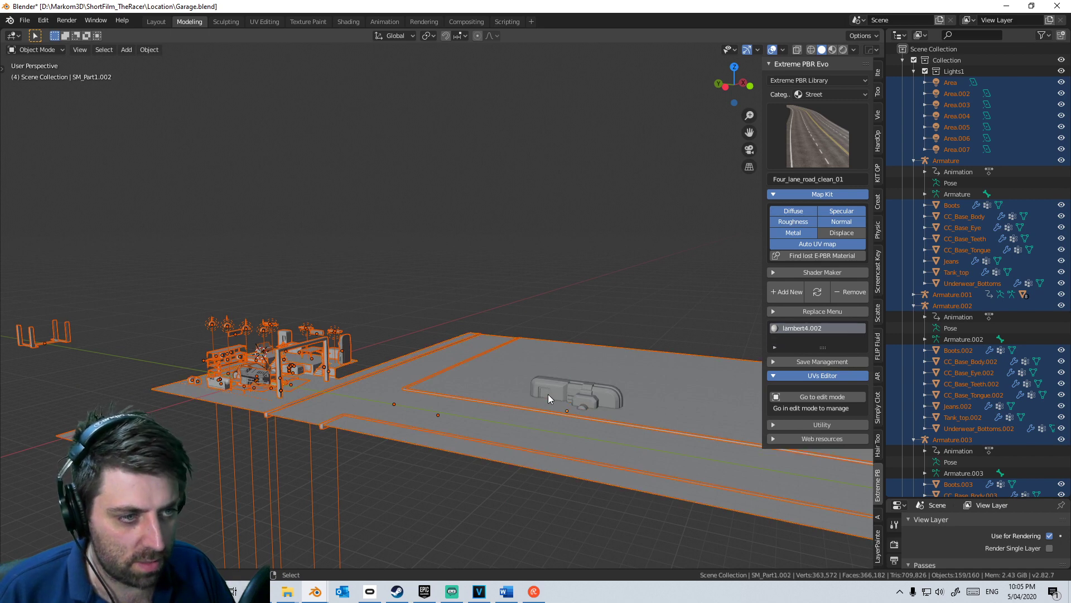
{"action": "middle_click_drag", "start_coordinate": [211, 406], "coordinate": [184, 465], "text": "shift"}
{"action": "left_click", "coordinate": [221, 433], "text": "shift"}
{"action": "key", "text": "b"}
{"action": "left_click_drag", "start_coordinate": [175, 313], "coordinate": [99, 403], "text": "ctrl"}
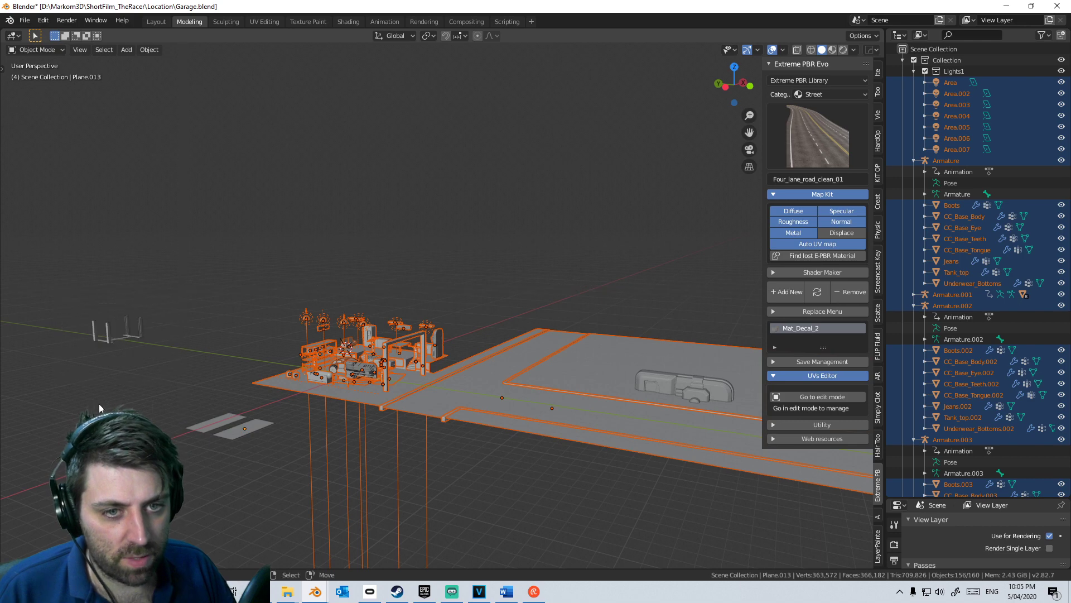
Step: Group the selected objects into a new collection named Garage_Scene_Min, then save Garage.blend and minimize its window
{"action": "scroll", "coordinate": [341, 430], "scroll_direction": "up", "scroll_amount": 8}
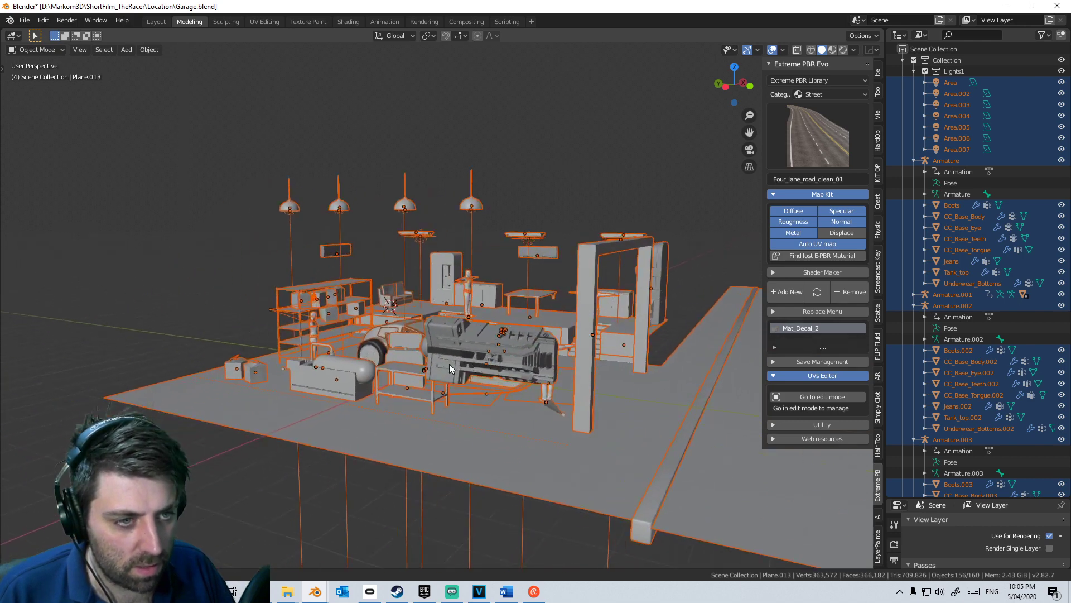
{"action": "scroll", "coordinate": [450, 364], "scroll_direction": "down", "scroll_amount": 5}
{"action": "middle_click_drag", "start_coordinate": [449, 364], "coordinate": [380, 398]}
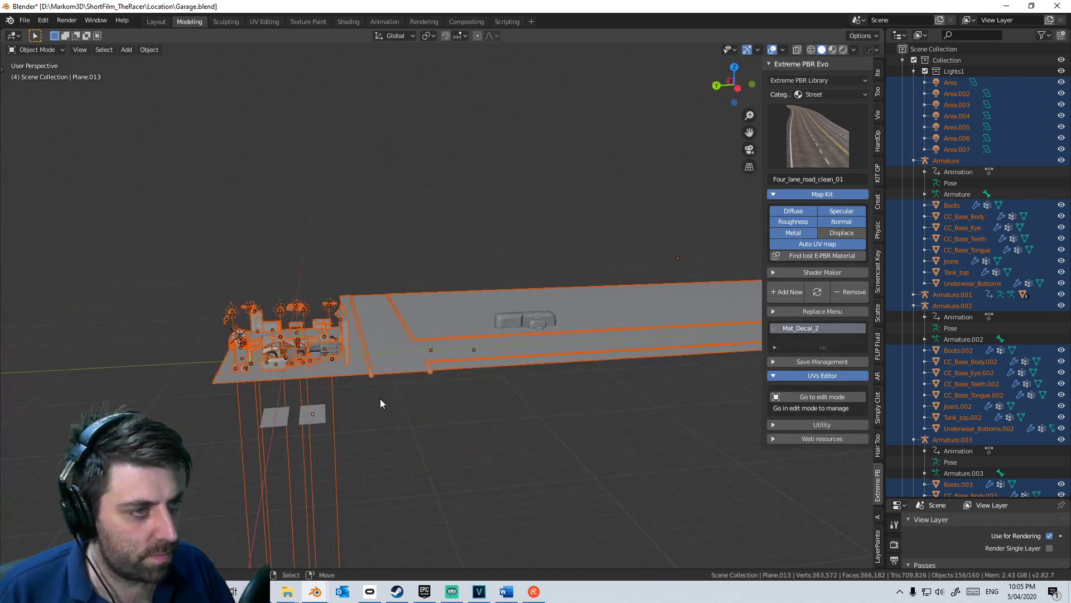
{"action": "key", "text": "ctrl+g"}
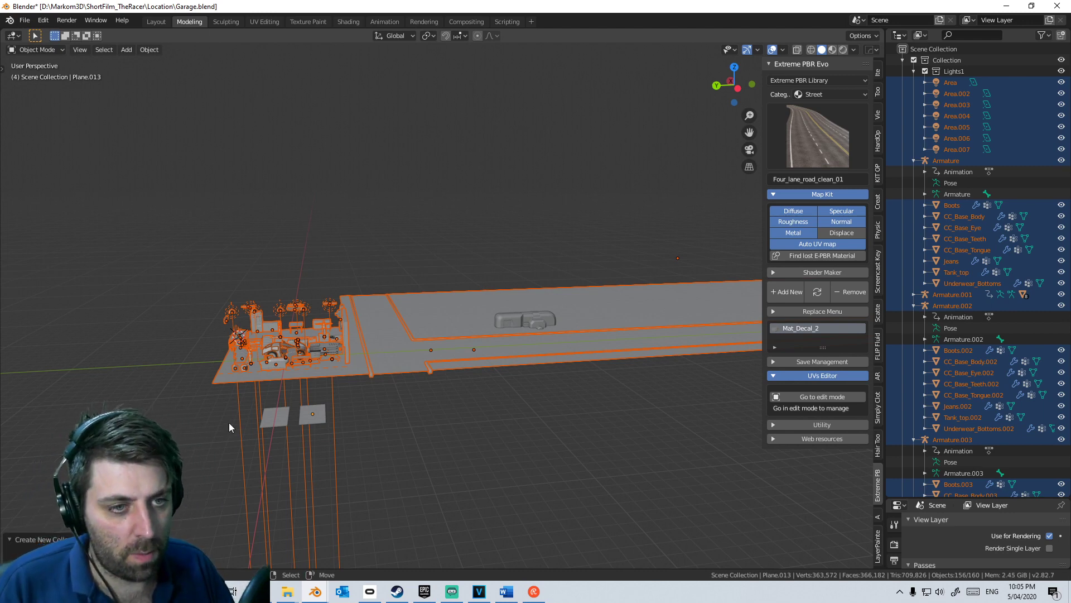
{"action": "key", "text": "ctrl+s"}
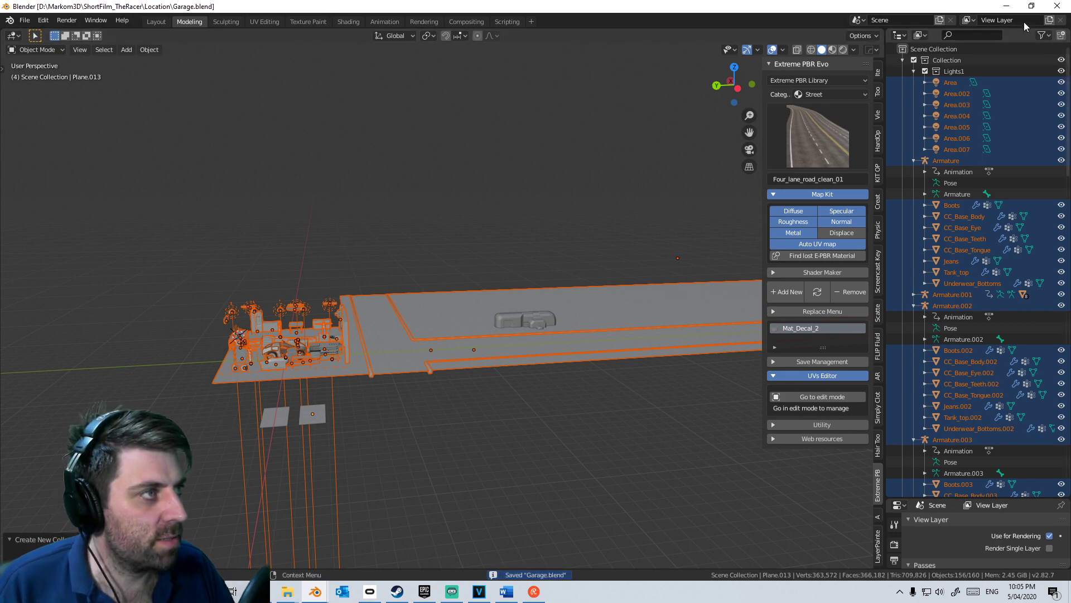
{"action": "left_click", "coordinate": [1006, 6]}
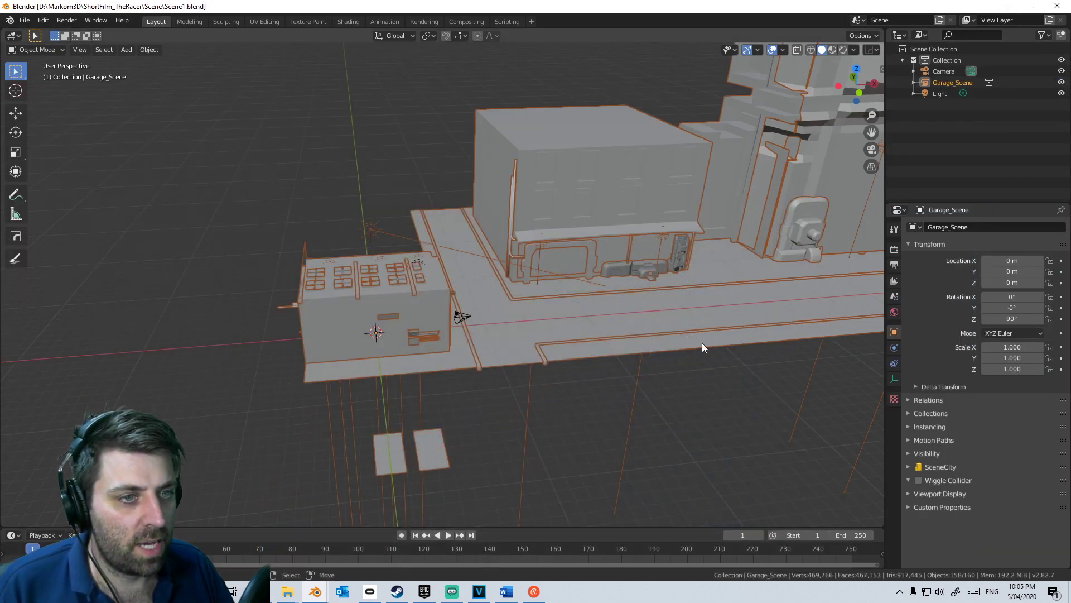
{"action": "left_click", "coordinate": [26, 20]}
{"action": "left_click", "coordinate": [58, 136]}
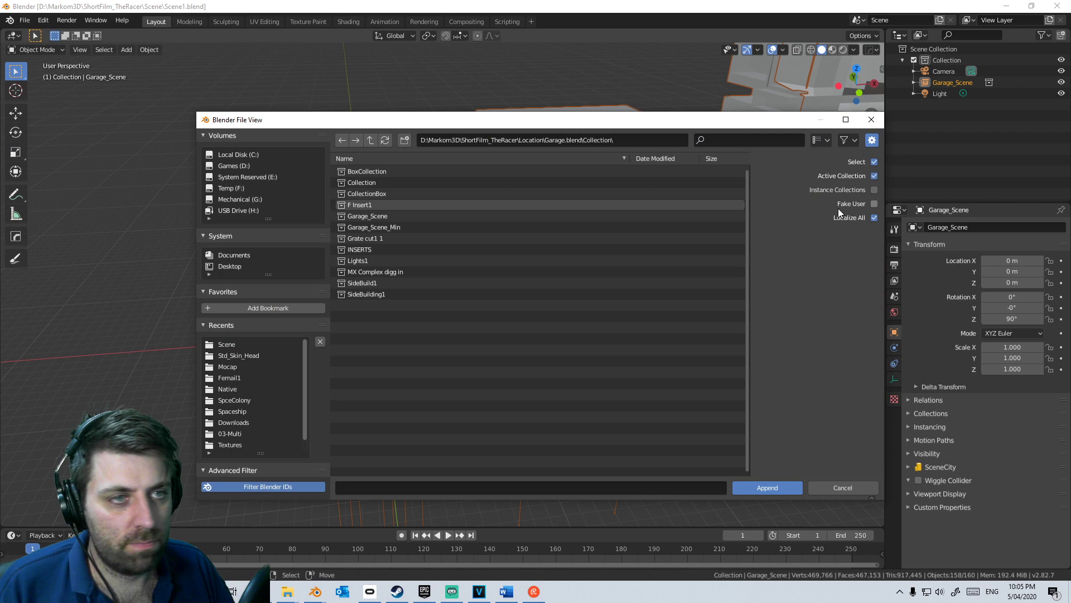
{"action": "left_click", "coordinate": [843, 485]}
Step: Link the Garage_Scene_Min collection from Garage.blend into Scene1.blend as a collection instance
{"action": "left_click", "coordinate": [24, 20]}
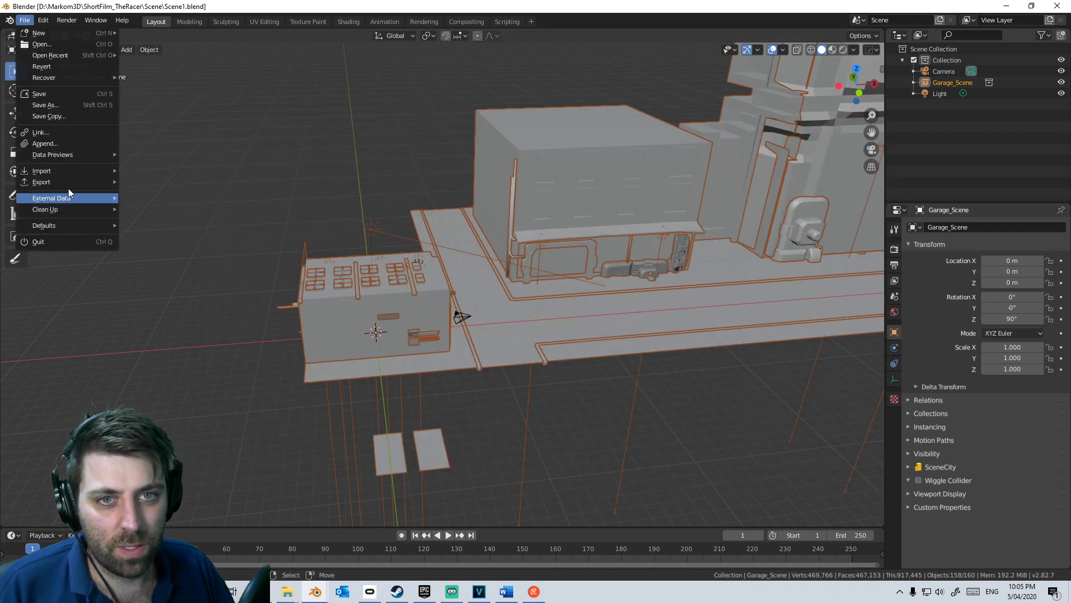
{"action": "left_click", "coordinate": [62, 130]}
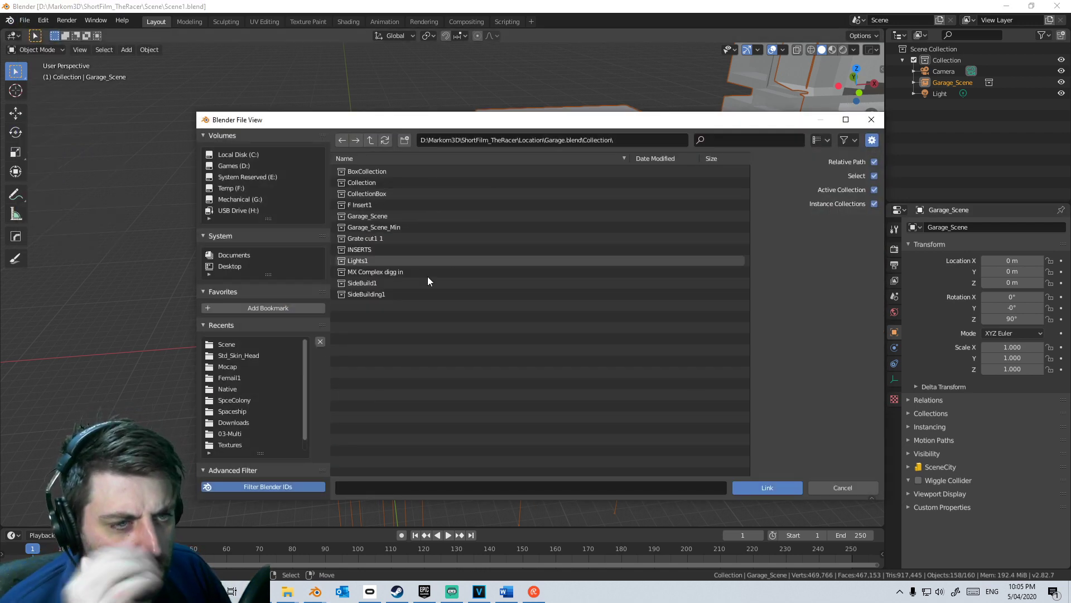
{"action": "left_click", "coordinate": [399, 227]}
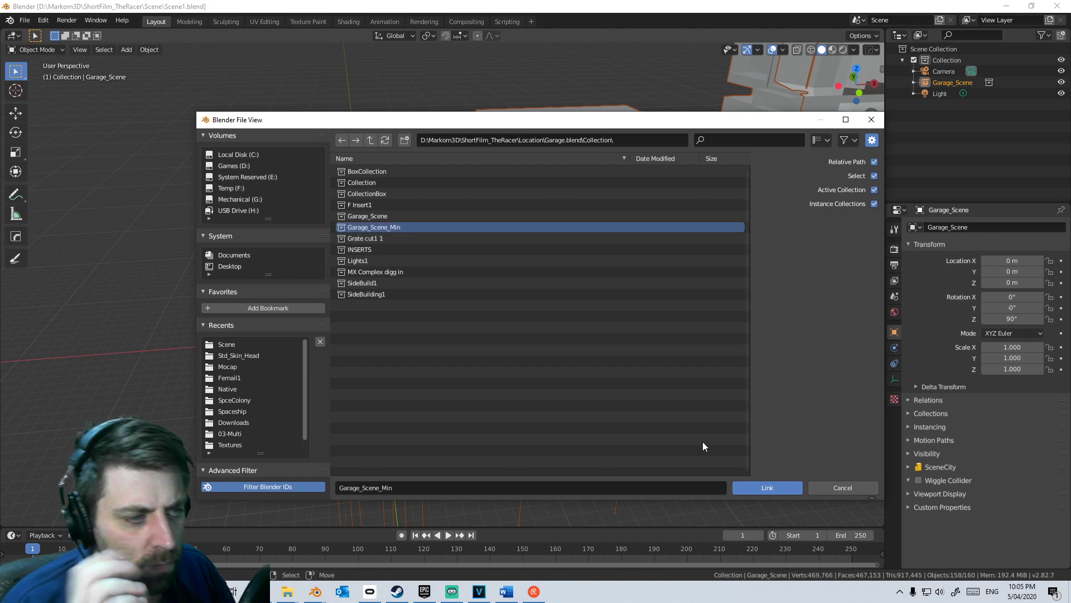
{"action": "left_click", "coordinate": [752, 488]}
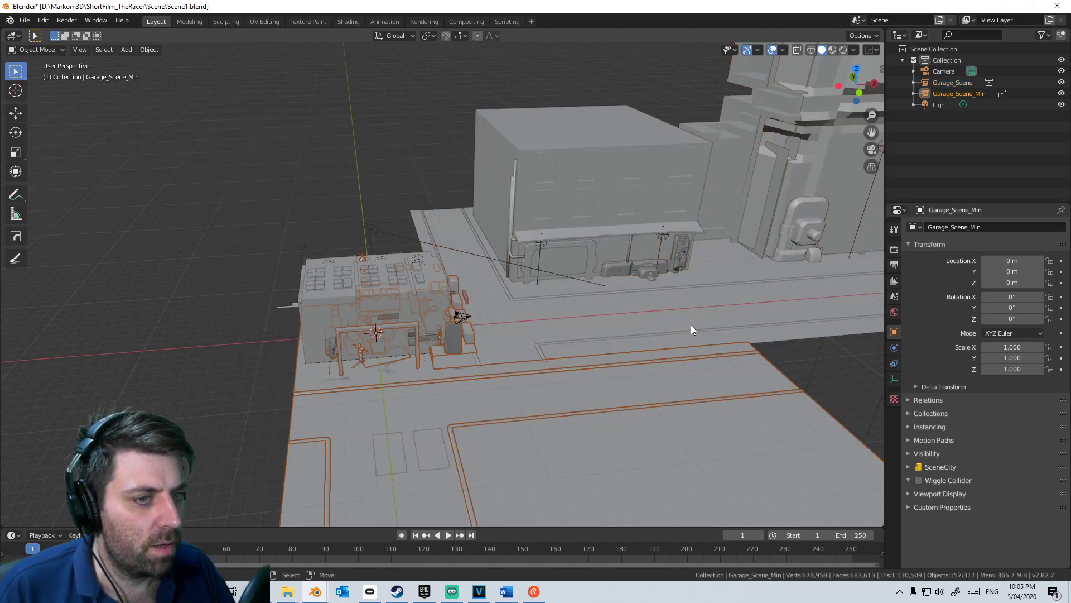
Step: Hide the full Garage_Scene instance so only the Garage_Scene_Min instance shows in the scene
{"action": "scroll", "coordinate": [690, 325], "scroll_direction": "down", "scroll_amount": 2}
{"action": "left_click", "coordinate": [685, 301]}
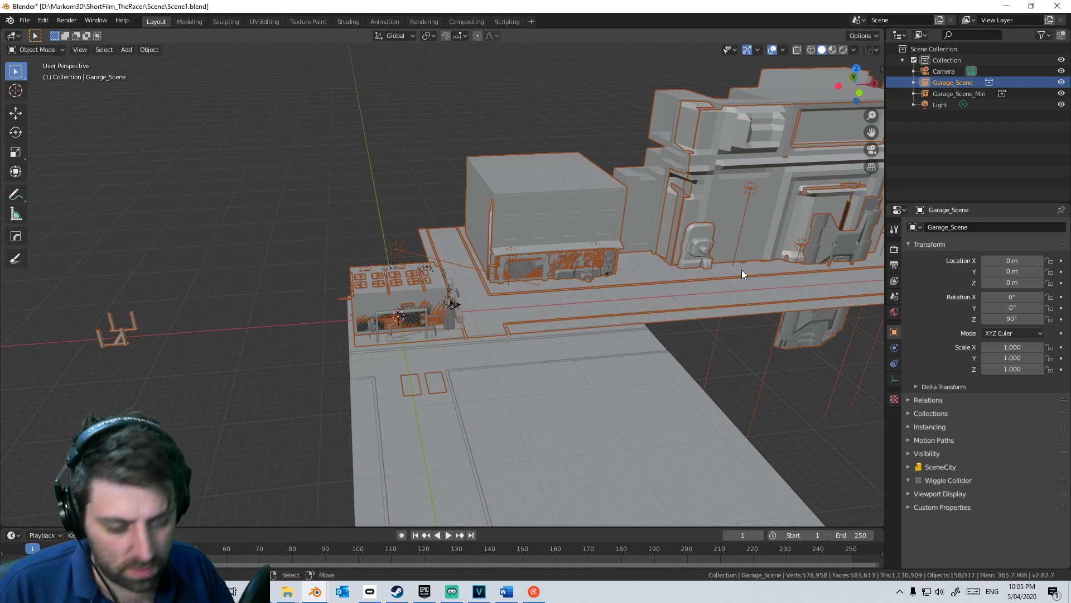
{"action": "key", "text": "n"}
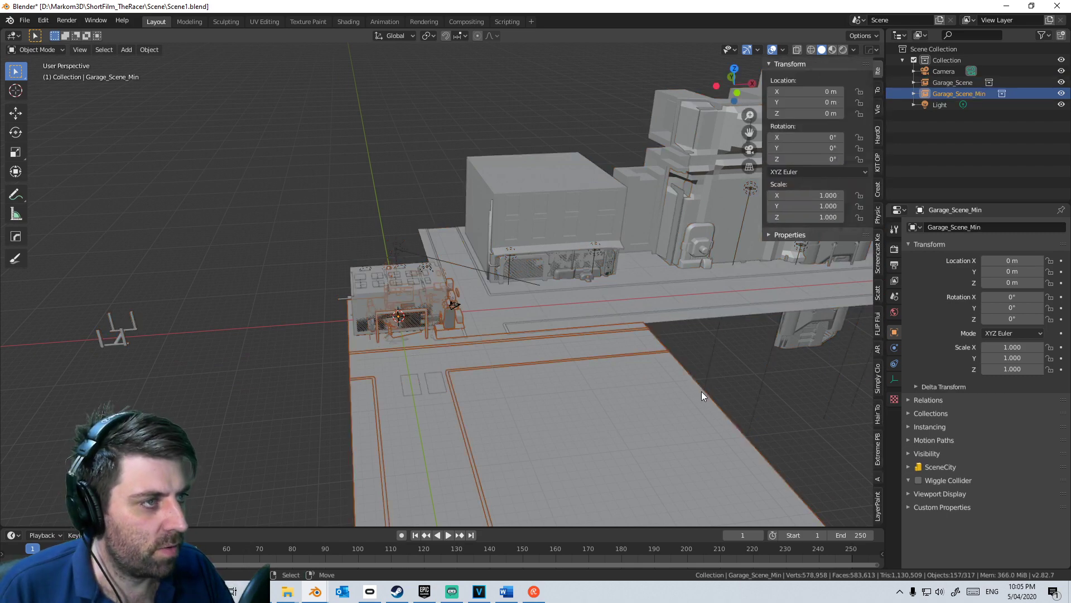
{"action": "key", "text": "n"}
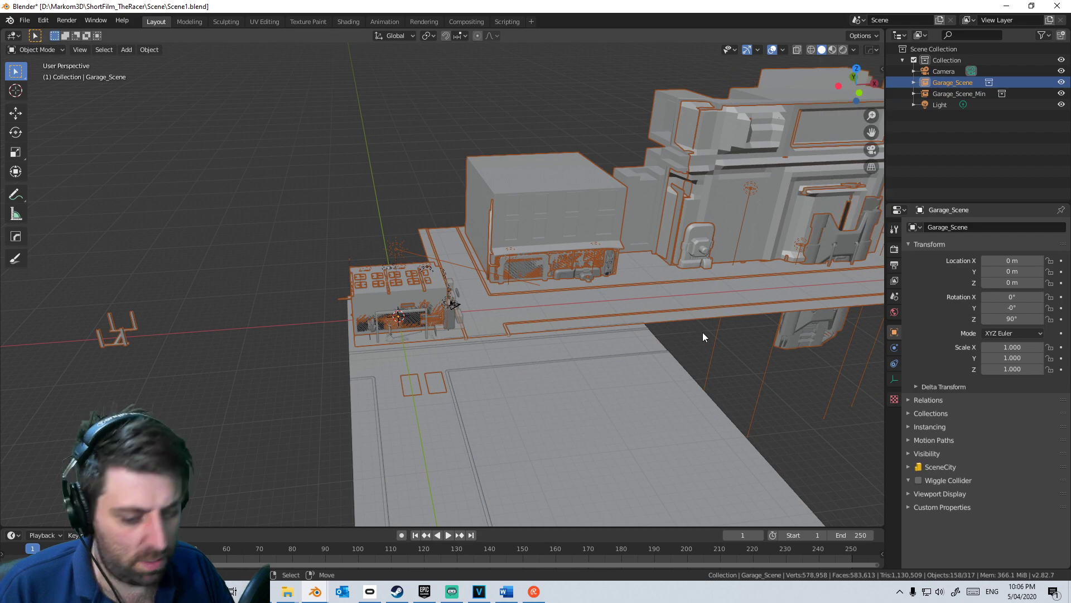
{"action": "key", "text": "h"}
Step: Rotate the Garage_Scene_Min instance 90° around the Z axis and save Scene1.blend
{"action": "left_click", "coordinate": [641, 419]}
{"action": "type", "text": "r"}
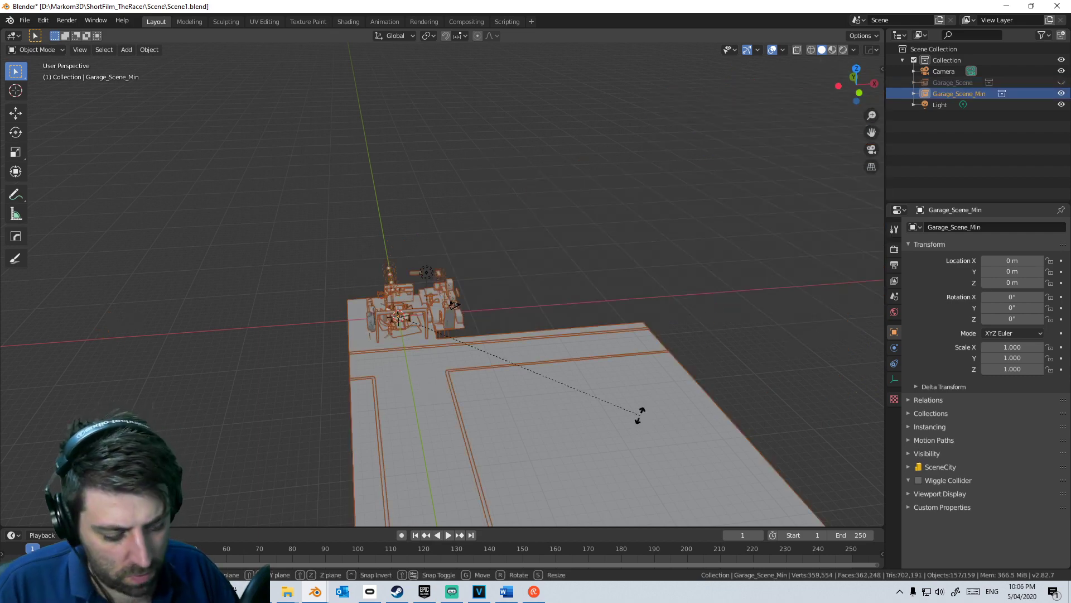
{"action": "type", "text": "90"}
{"action": "key", "text": "Return"}
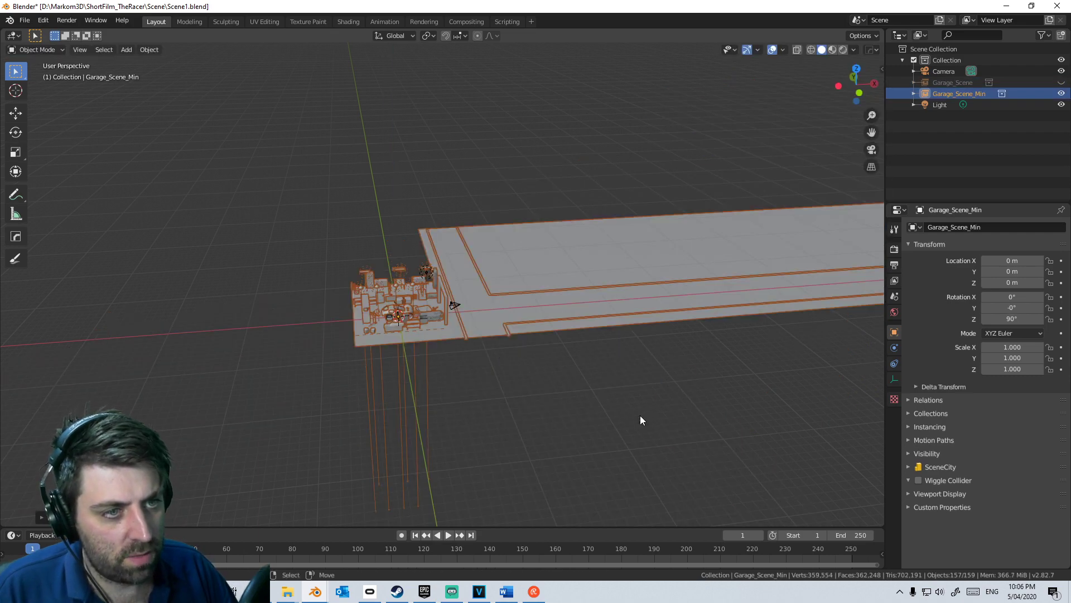
{"action": "key", "text": "ctrl+s"}
{"action": "middle_click_drag", "start_coordinate": [640, 415], "coordinate": [586, 379]}
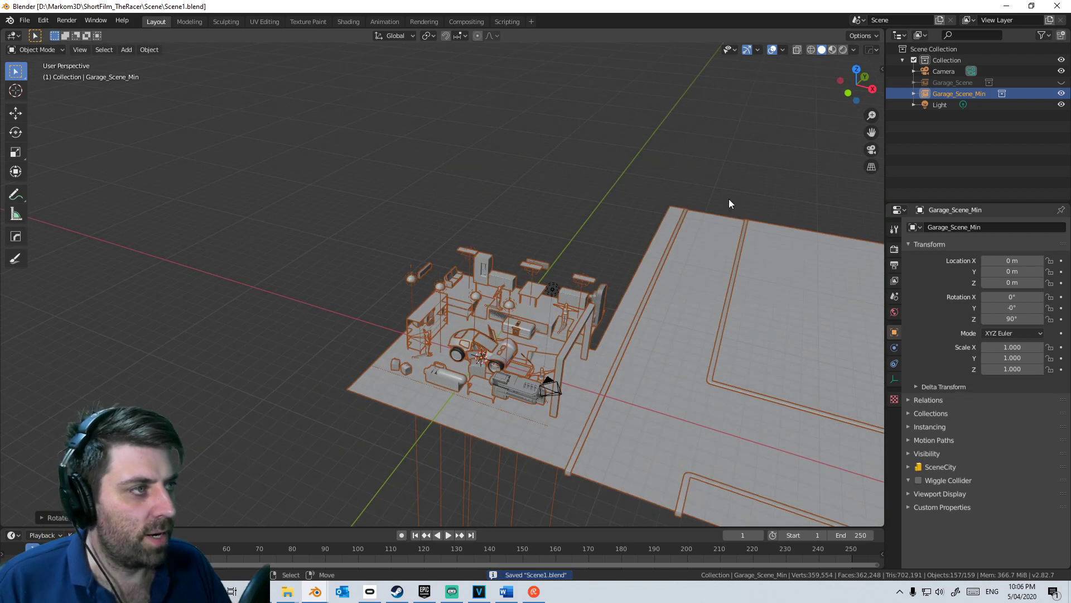
Step: Show and hide the full Garage_Scene again for comparison, and examine the objects in the minimal garage up close
{"action": "left_click", "coordinate": [1061, 83]}
{"action": "left_click", "coordinate": [1062, 83]}
{"action": "middle_click_drag", "start_coordinate": [498, 363], "coordinate": [550, 260]}
{"action": "scroll", "coordinate": [595, 339], "scroll_direction": "up", "scroll_amount": 6}
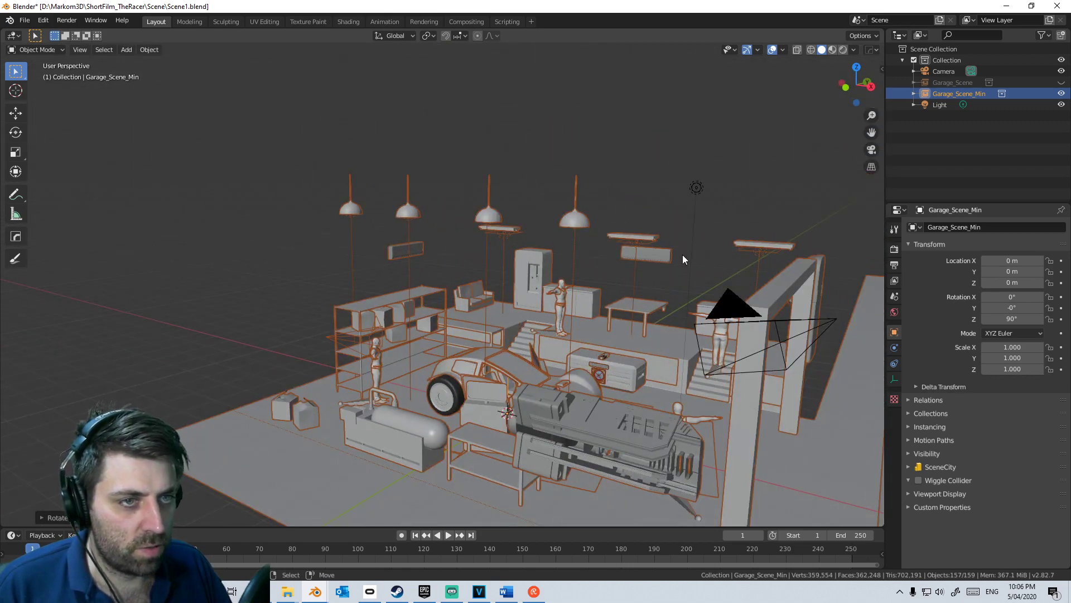
Step: Switch to the Garage.blend window and frame the garage interior in the viewport
{"action": "mouse_move", "coordinate": [315, 591]}
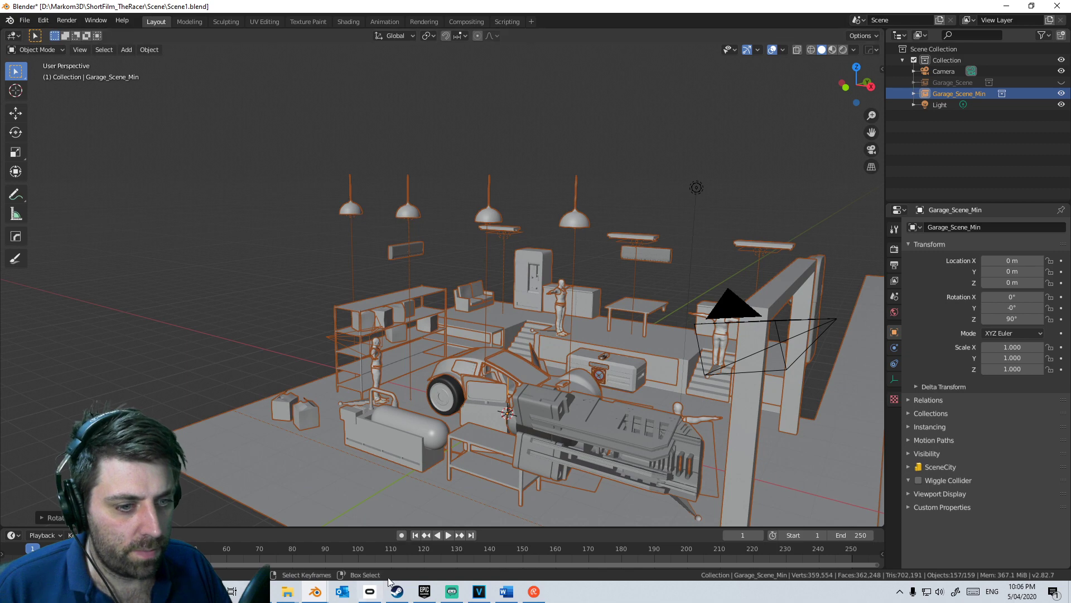
{"action": "left_click", "coordinate": [385, 535]}
{"action": "middle_click_drag", "start_coordinate": [350, 378], "coordinate": [317, 349]}
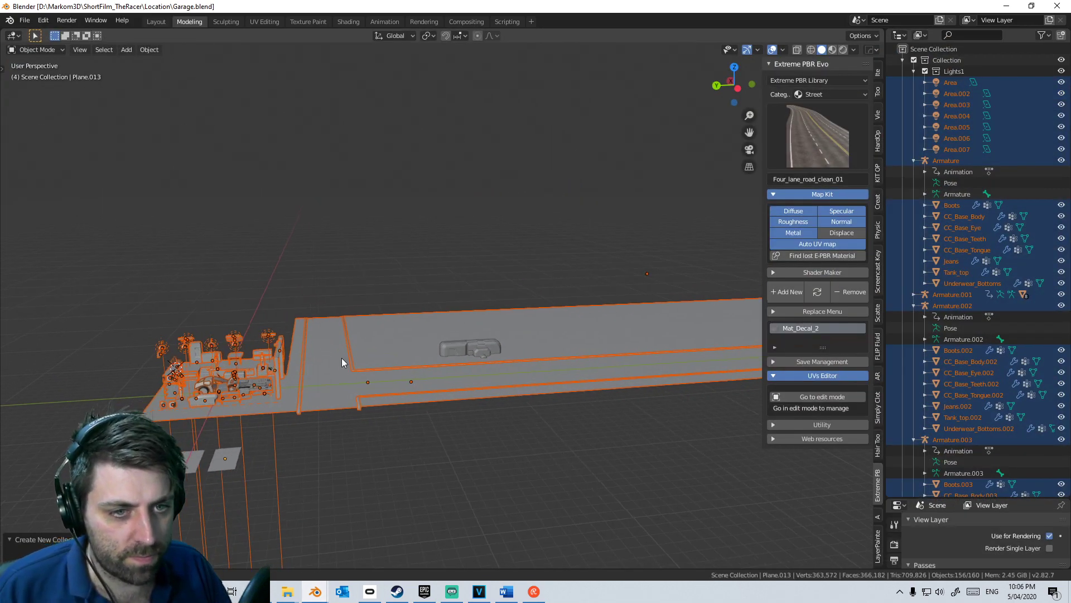
{"action": "key", "text": "KP_Decimal"}
Step: Remove the Area and Area.004 pendant lights from the Garage_Scene_Min collection, and select the remaining two pendant lights
{"action": "left_click", "coordinate": [472, 163]}
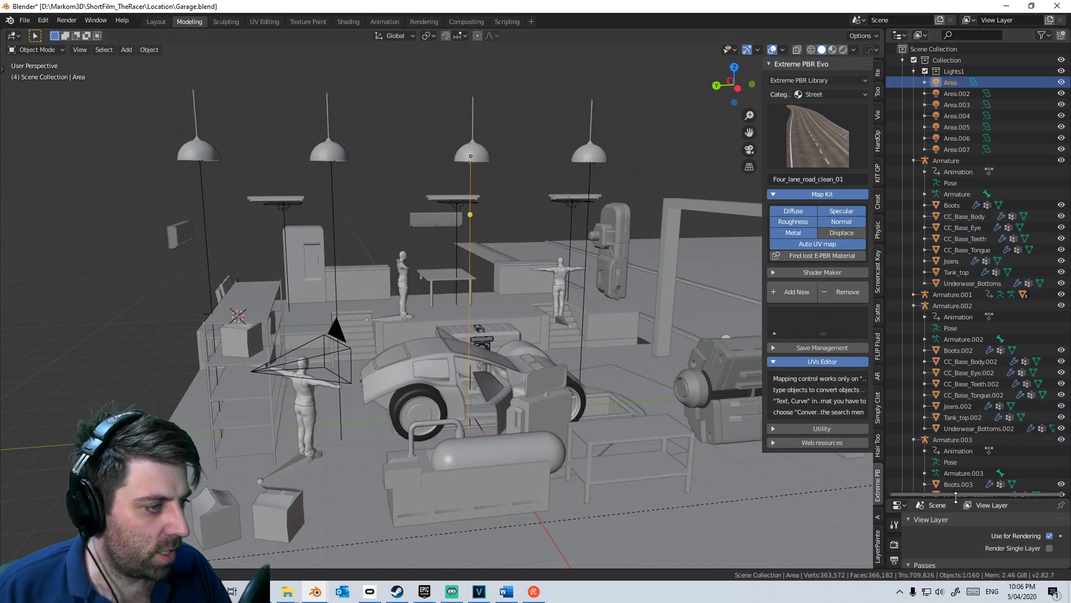
{"action": "left_click_drag", "start_coordinate": [953, 496], "coordinate": [948, 180]}
{"action": "left_click", "coordinate": [895, 311]}
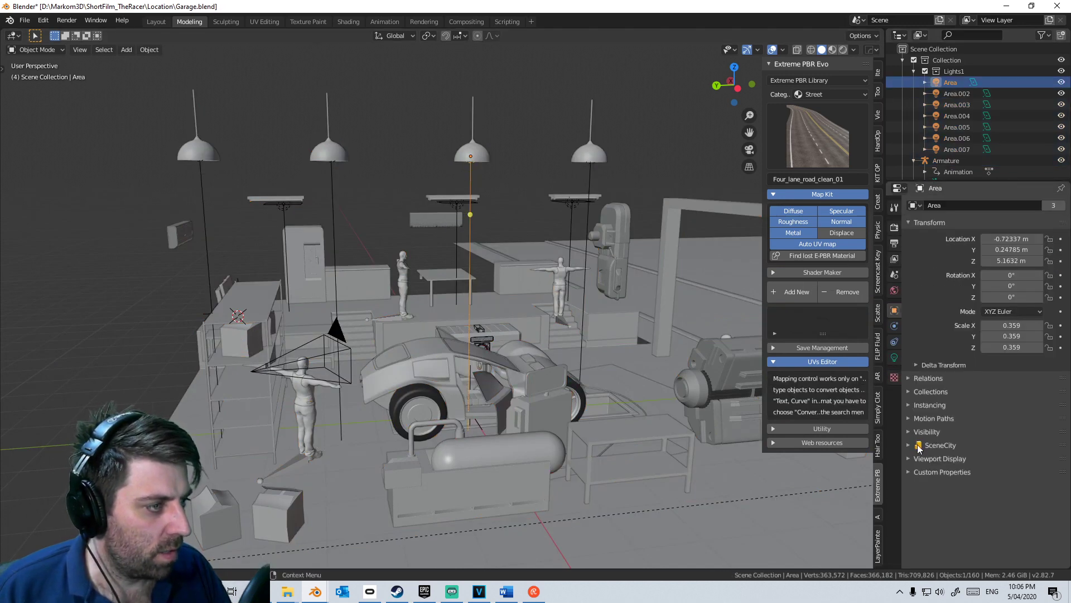
{"action": "left_click", "coordinate": [908, 390]}
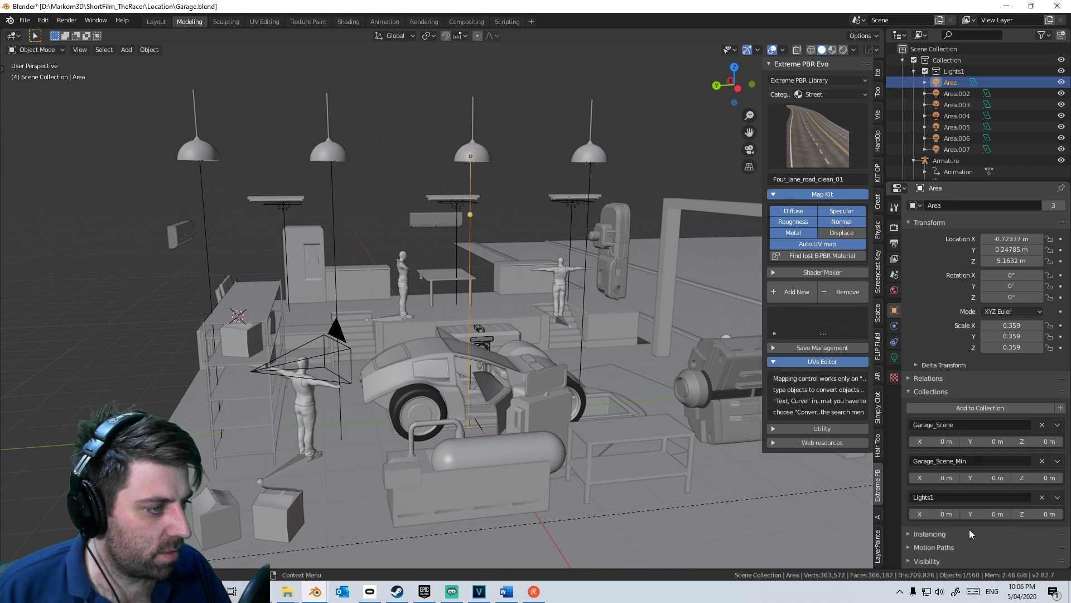
{"action": "left_click", "coordinate": [1042, 461]}
{"action": "left_click", "coordinate": [591, 175]}
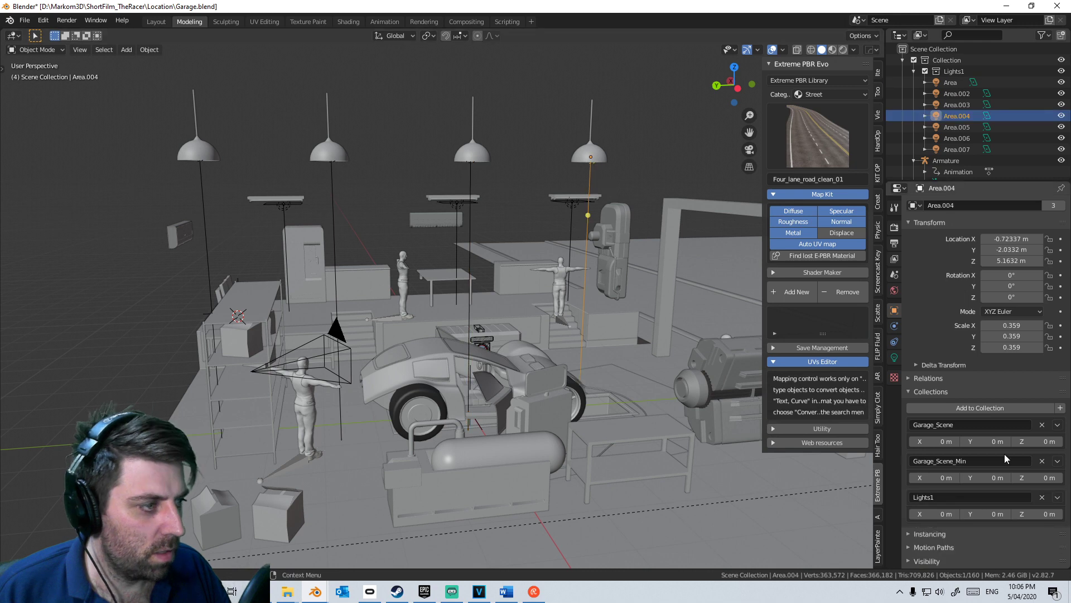
{"action": "left_click", "coordinate": [333, 182]}
{"action": "left_click", "coordinate": [205, 200], "text": "shift"}
{"action": "key", "text": "F3"}
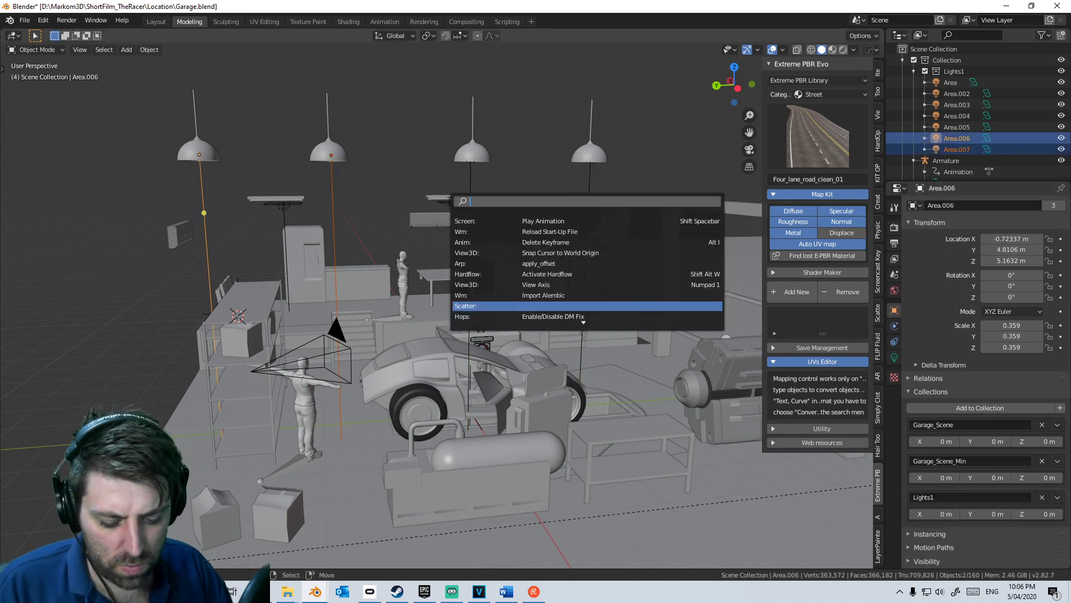
{"action": "type", "text": "remove gro"}
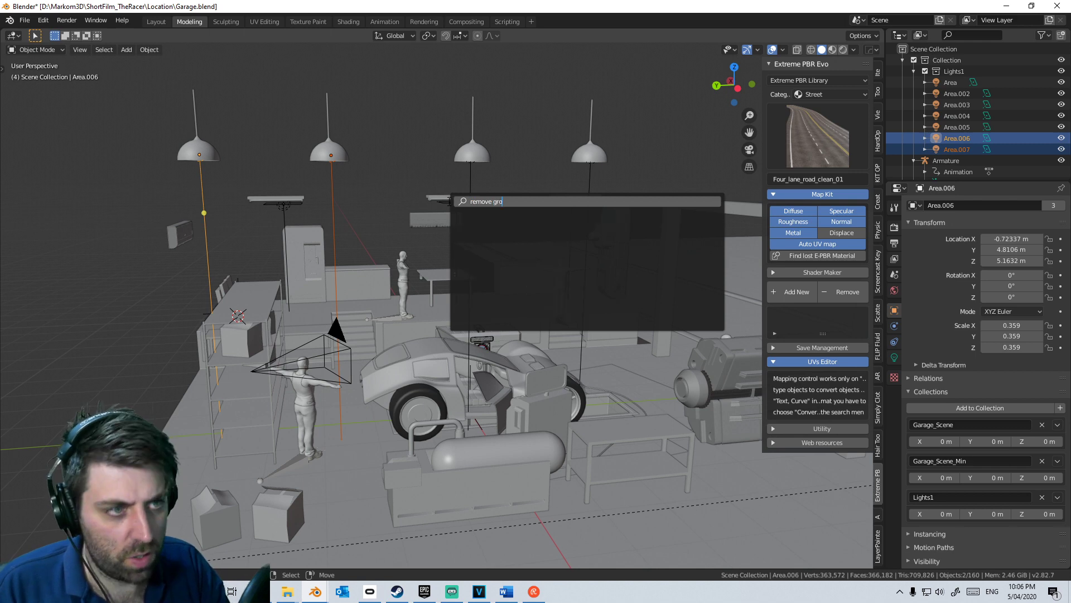
{"action": "key", "text": "BackSpace"}
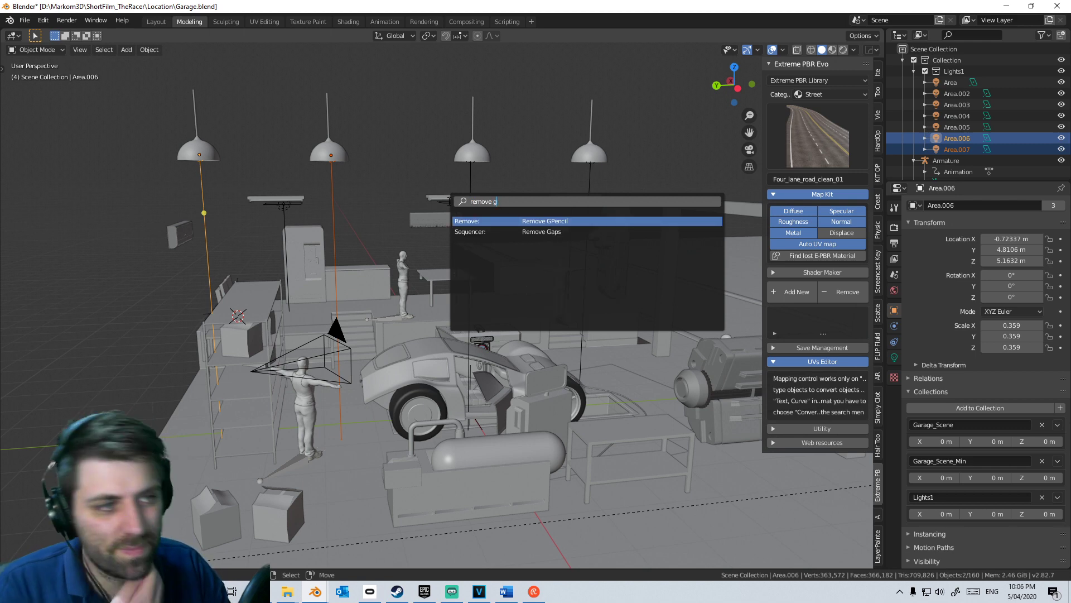
{"action": "key", "text": "BackSpace"}
{"action": "key", "text": "BackSpace"}
{"action": "key", "text": "BackSpace"}
{"action": "key", "text": "BackSpace"}
{"action": "key", "text": "BackSpace"}
{"action": "key", "text": "BackSpace"}
{"action": "key", "text": "BackSpace"}
{"action": "key", "text": "BackSpace"}
{"action": "type", "text": "group"}
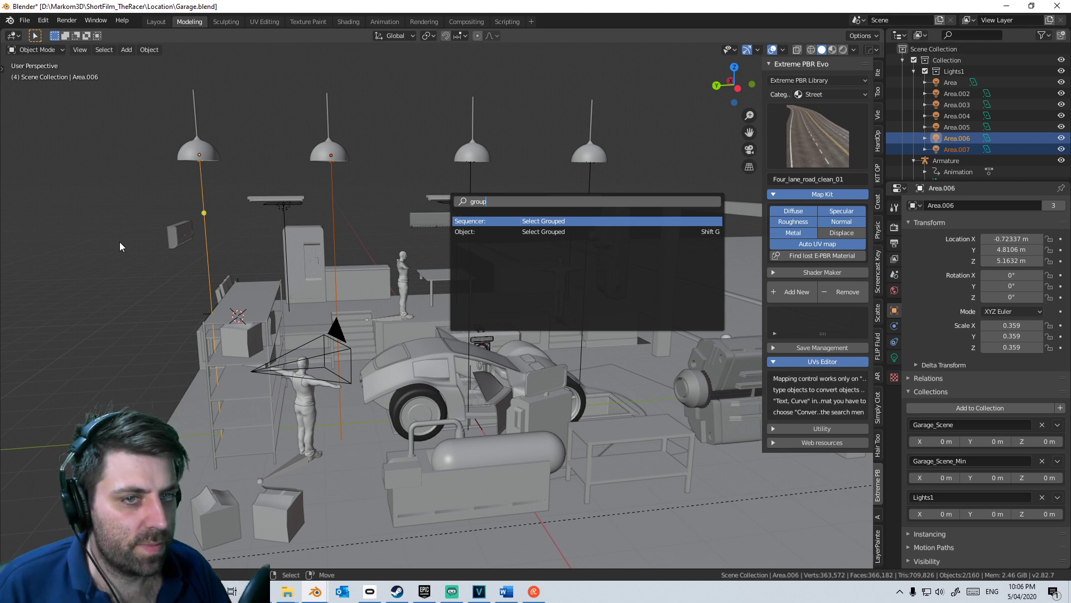
{"action": "key", "text": "Escape"}
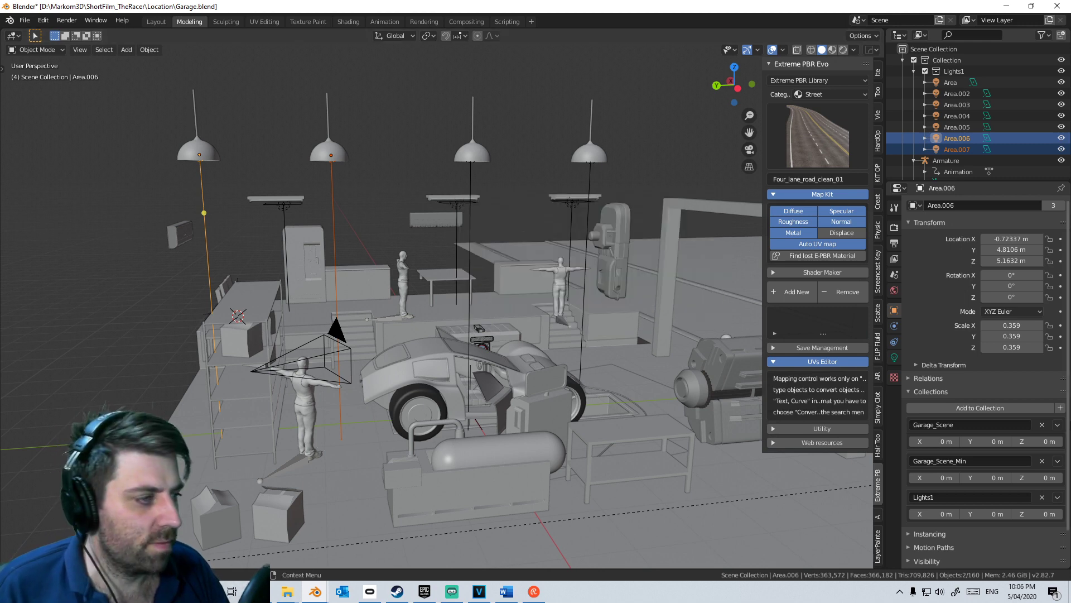
Step: Remove the Area.006 and Area.007 pendant lights from the Garage_Scene_Min collection
{"action": "left_click", "coordinate": [1041, 461]}
{"action": "left_click", "coordinate": [332, 191]}
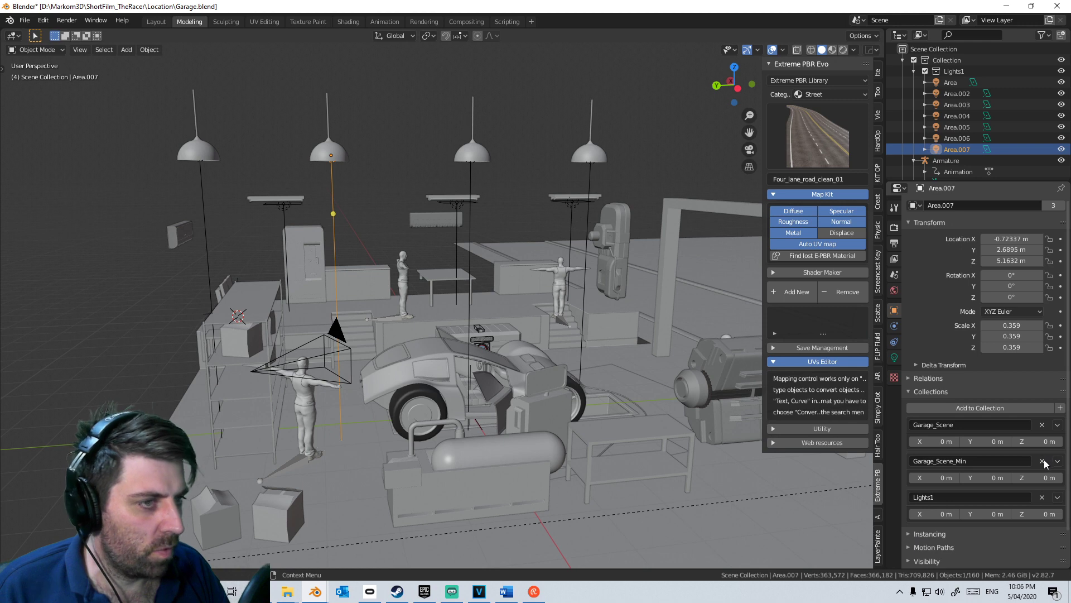
{"action": "left_click", "coordinate": [1042, 461]}
Step: Remove each of the four hanging pendant lamp meshes from the Garage_Scene_Min collection, keeping them in their other collections
{"action": "left_click", "coordinate": [589, 158]}
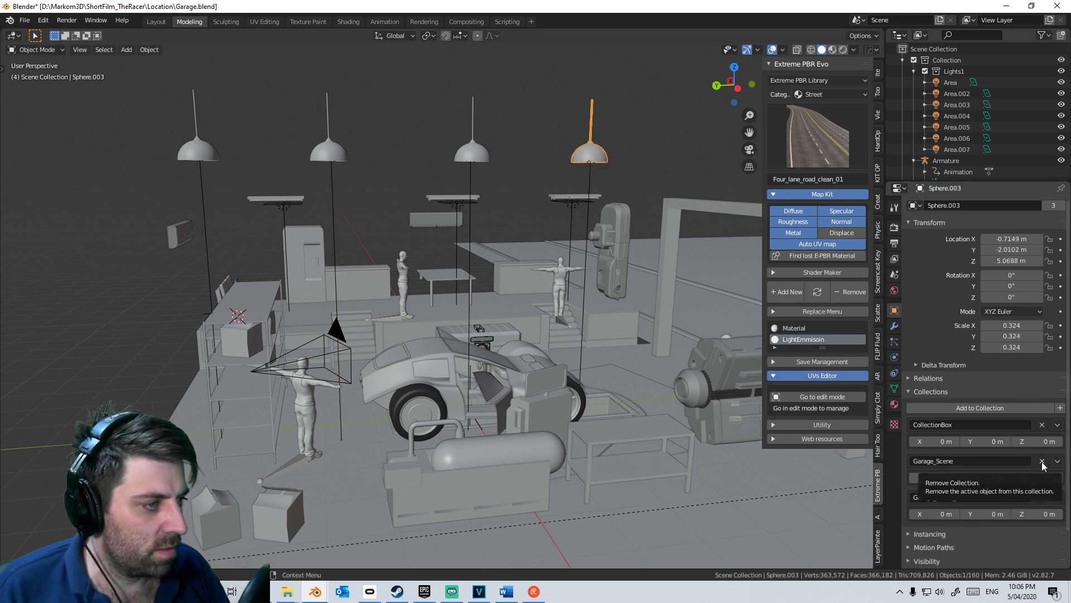
{"action": "left_click", "coordinate": [472, 155]}
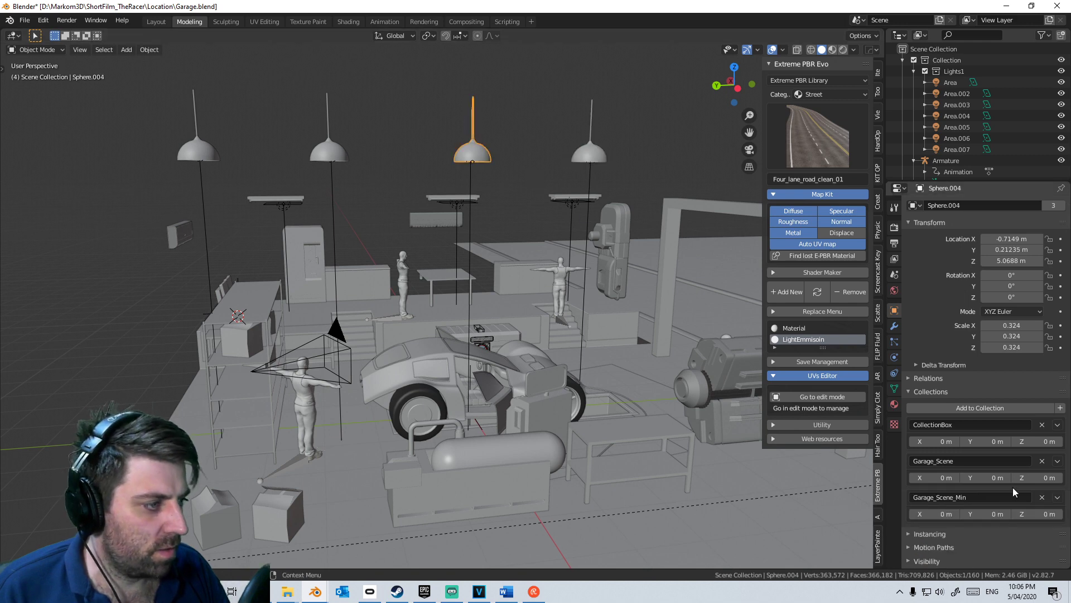
{"action": "left_click", "coordinate": [328, 152]}
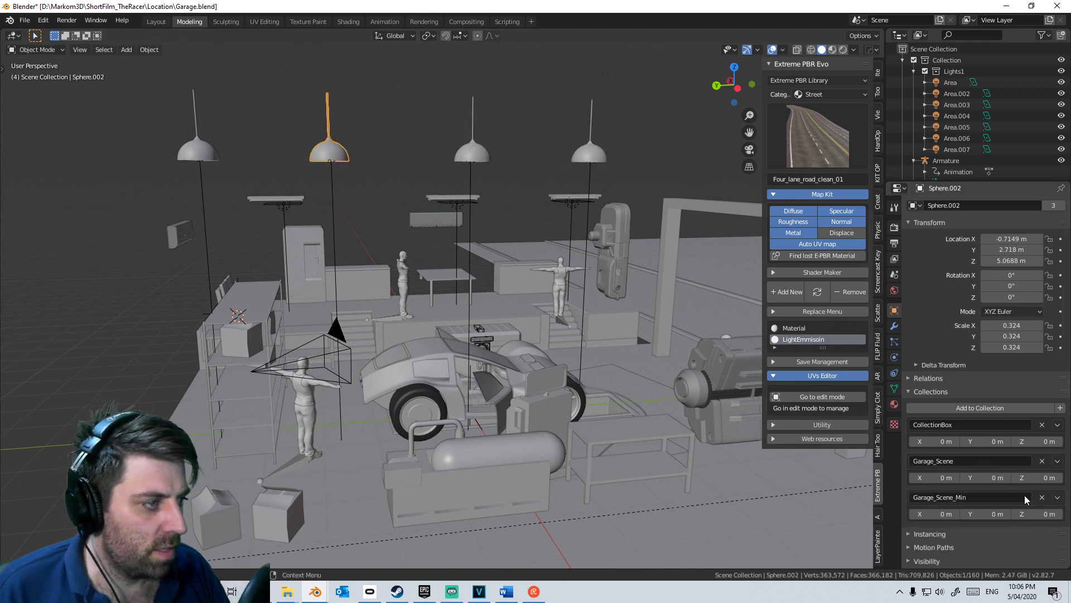
{"action": "left_click", "coordinate": [198, 149]}
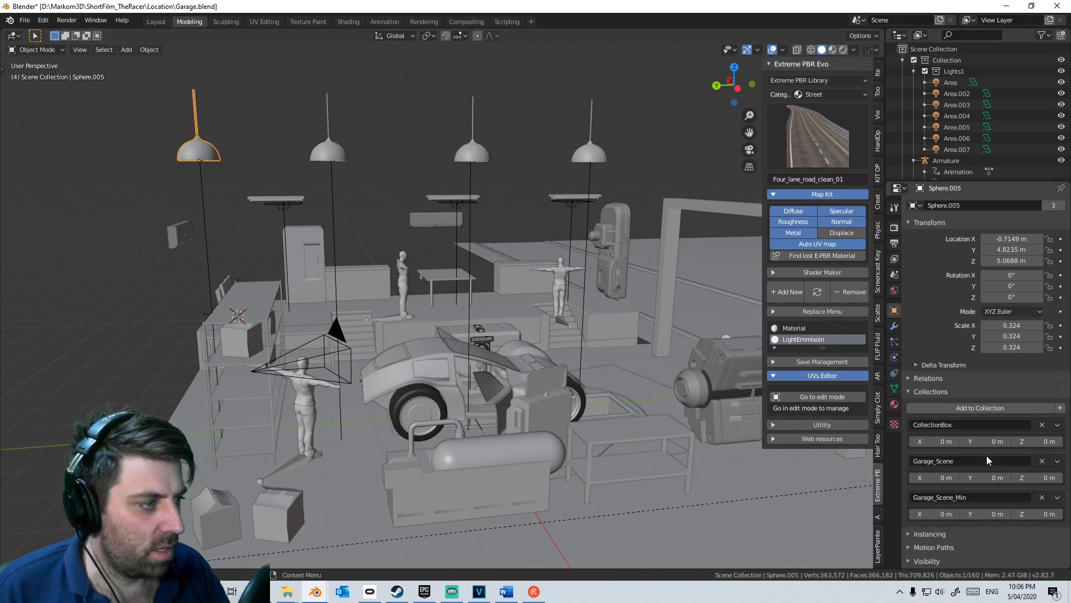
{"action": "left_click", "coordinate": [1042, 497]}
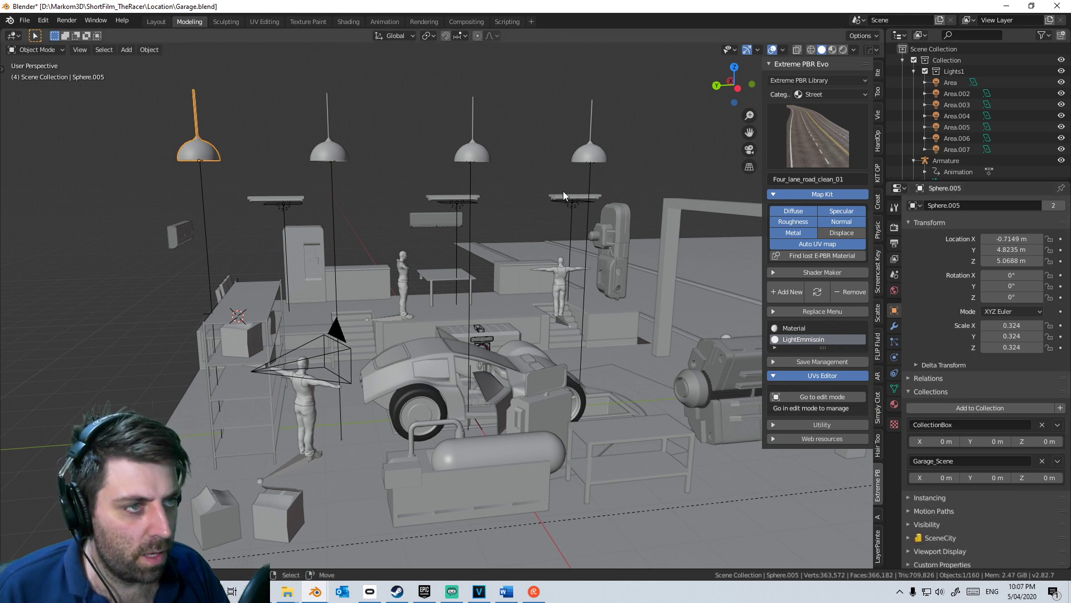
Step: Remove the three flat ceiling light fixtures at the rear of the garage from the Garage_Scene_Min collection
{"action": "left_click", "coordinate": [565, 193]}
{"action": "left_click", "coordinate": [1042, 460]}
{"action": "left_click", "coordinate": [453, 196]}
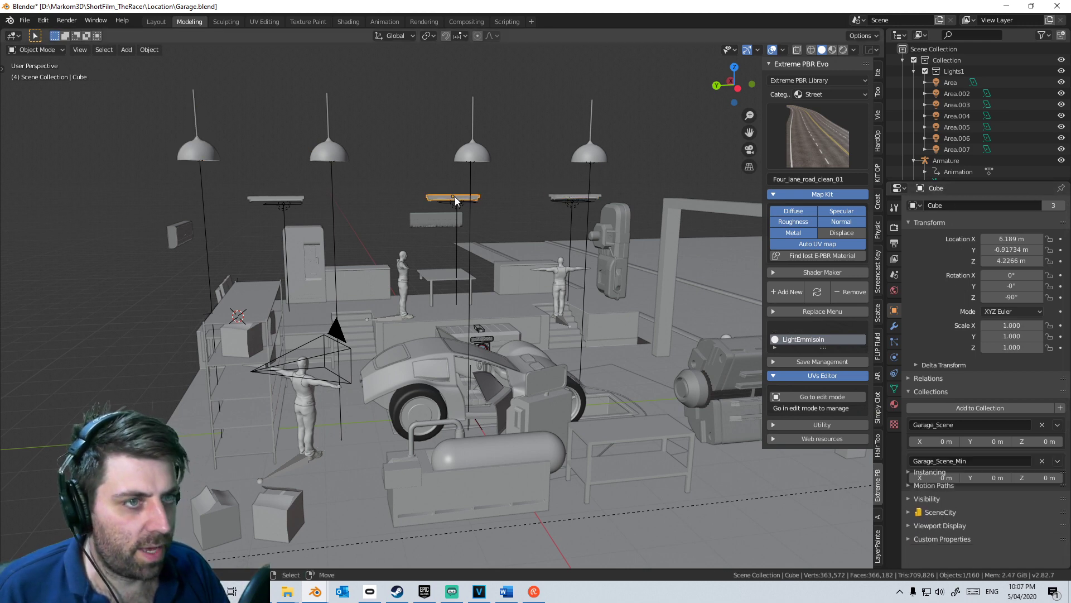
{"action": "left_click", "coordinate": [1042, 461]}
{"action": "left_click", "coordinate": [276, 198]}
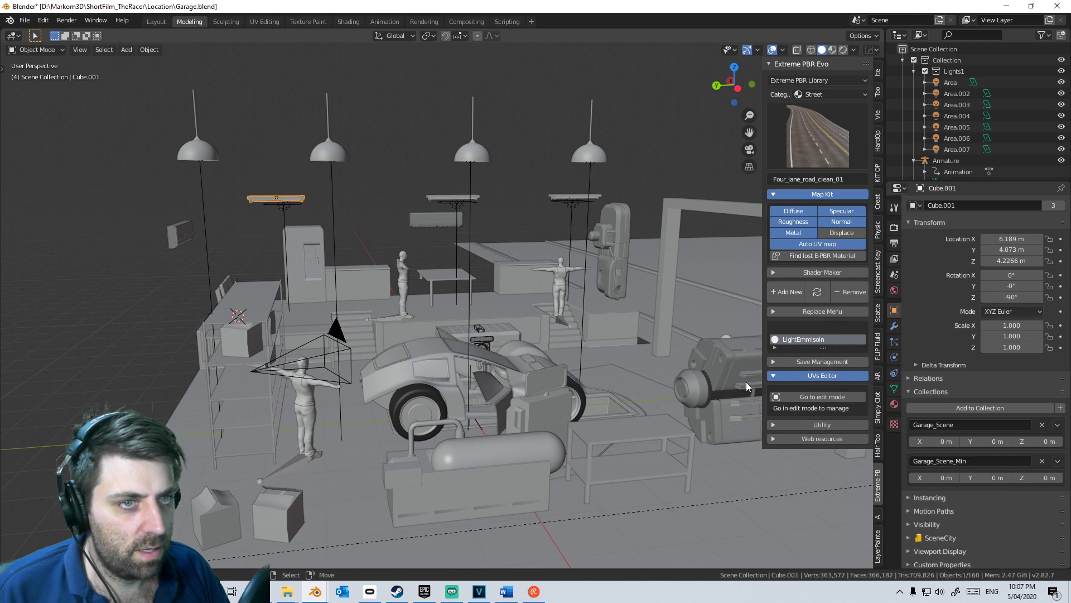
{"action": "left_click", "coordinate": [1042, 460]}
Step: Remove the Area.002, Area.005 and Area.003 lights under the ceiling fixtures from Garage_Scene_Min, keeping them in Garage_Scene and Lights1
{"action": "left_click", "coordinate": [284, 222]}
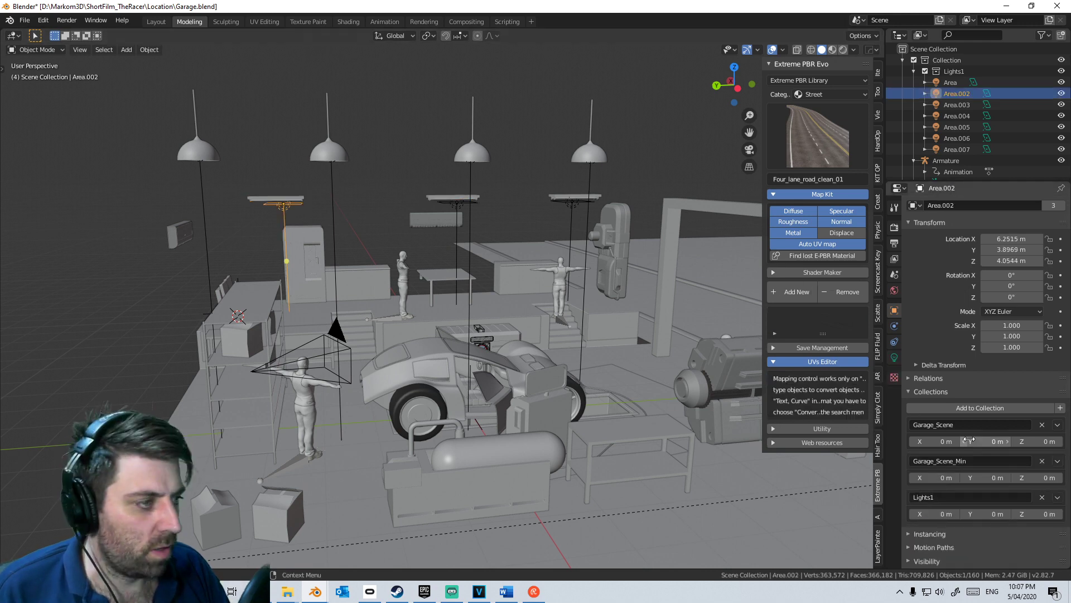
{"action": "left_click", "coordinate": [1041, 462]}
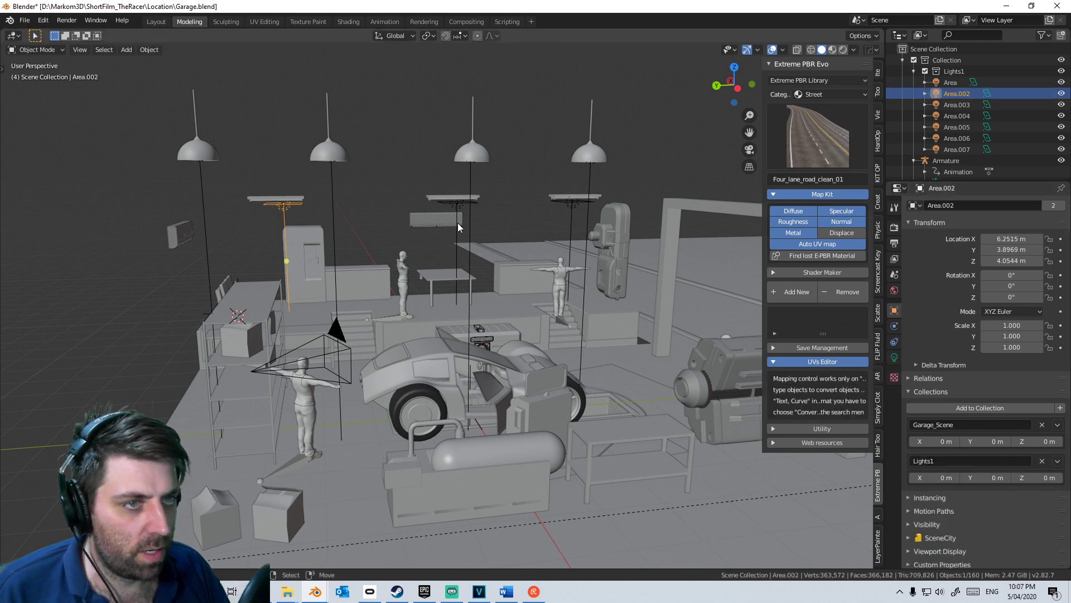
{"action": "left_click", "coordinate": [457, 223]}
{"action": "left_click", "coordinate": [1042, 461]}
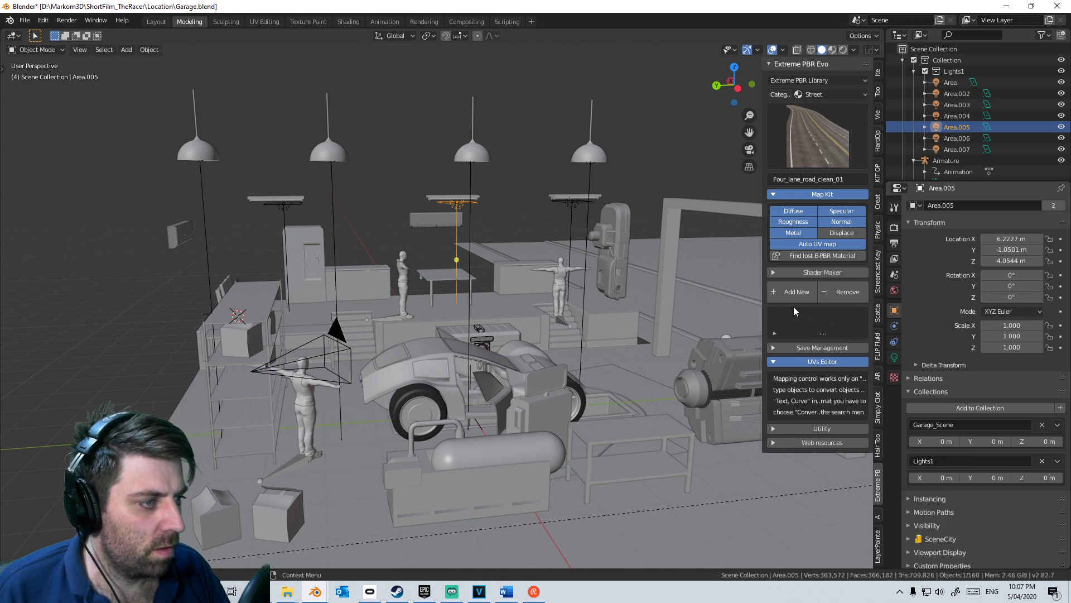
{"action": "left_click", "coordinate": [580, 200]}
{"action": "left_click", "coordinate": [1042, 461]}
{"action": "left_click", "coordinate": [1041, 462]}
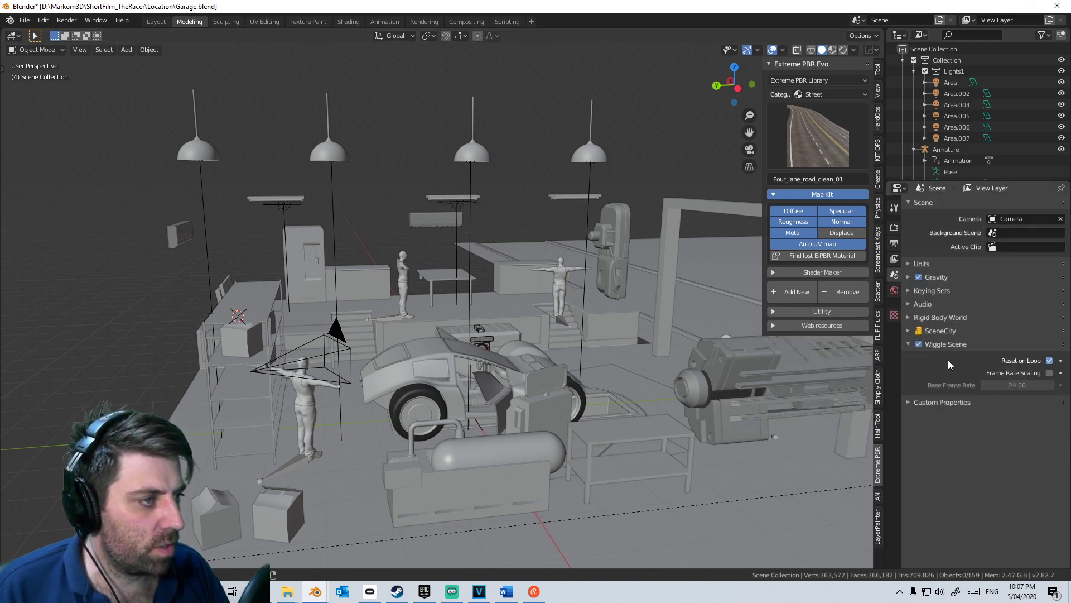
{"action": "key", "text": "ctrl+z"}
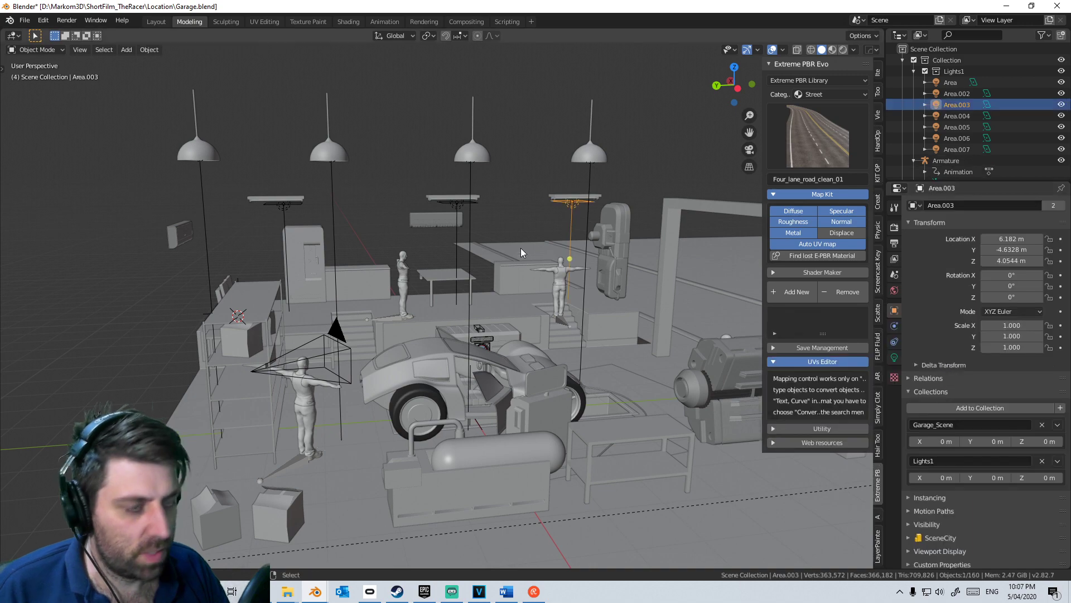
Step: Save Garage.blend and close its window to return to Scene1.blend
{"action": "key", "text": "ctrl+s"}
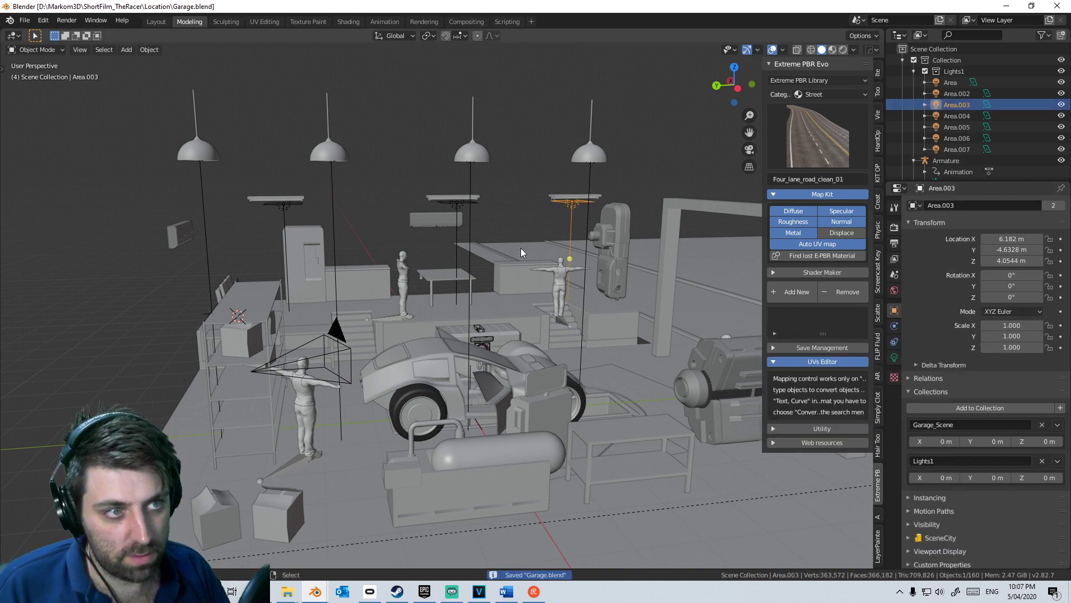
{"action": "left_click", "coordinate": [1057, 7]}
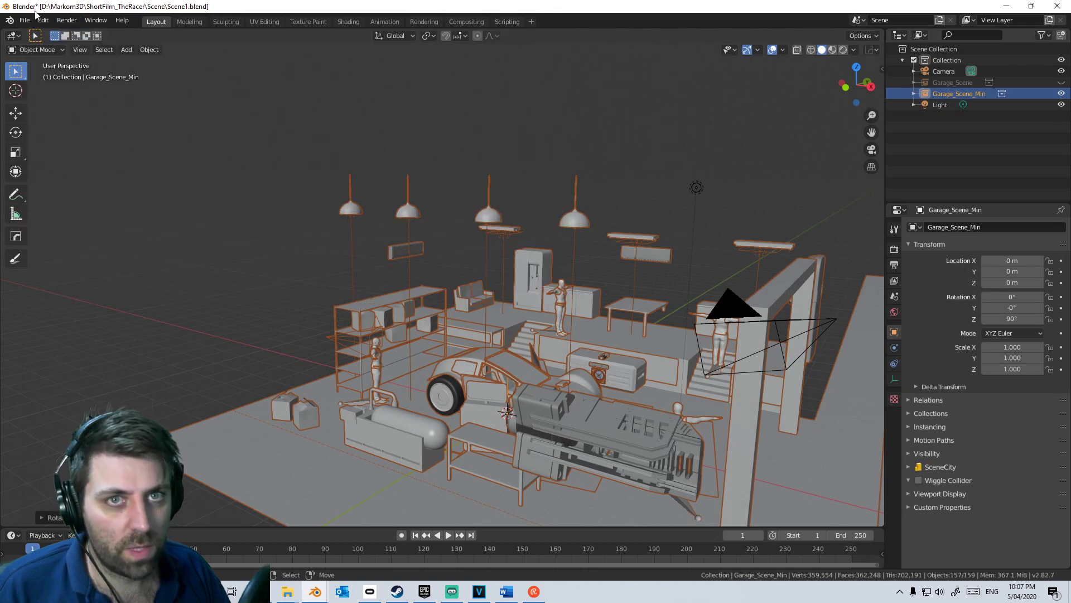
Step: Save Scene1.blend and reopen it from the recent files to reload the linked Garage_Scene_Min collection
{"action": "key", "text": "ctrl+s"}
{"action": "left_click", "coordinate": [25, 20]}
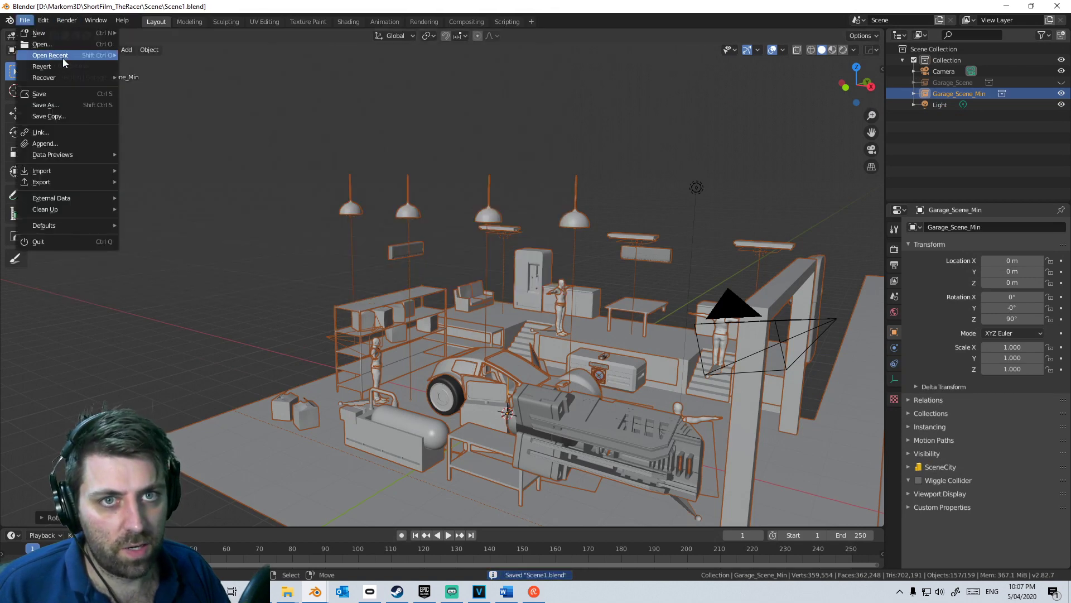
{"action": "mouse_move", "coordinate": [62, 56]}
{"action": "left_click", "coordinate": [176, 51]}
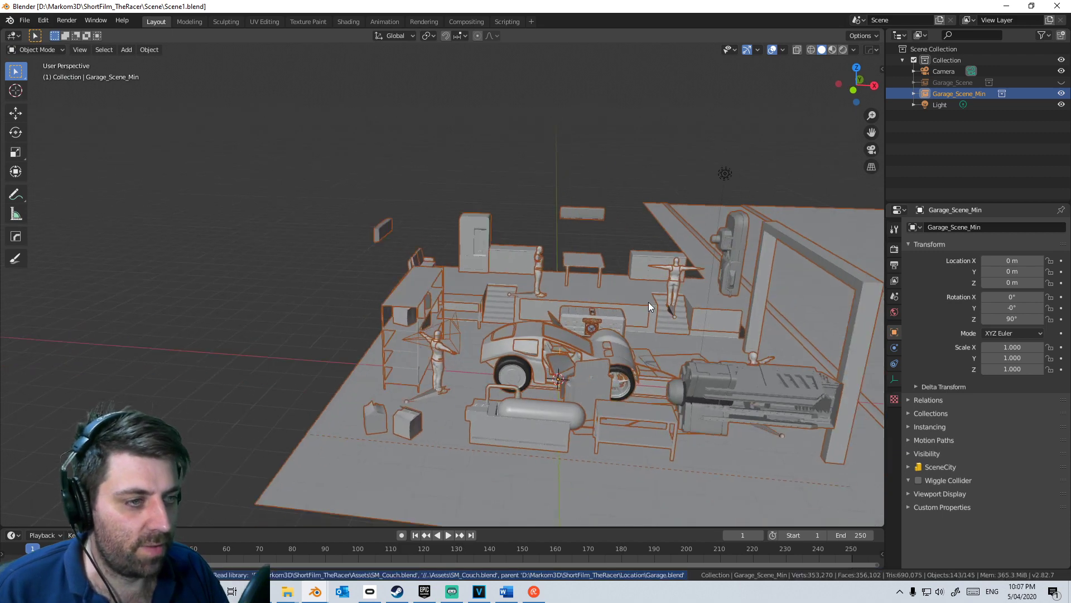
Step: Open Garage.blend from the recent files in a separate window alongside Scene1.blend
{"action": "scroll", "coordinate": [624, 287], "scroll_direction": "down", "scroll_amount": 2}
{"action": "scroll", "coordinate": [624, 287], "scroll_direction": "down", "scroll_amount": 1}
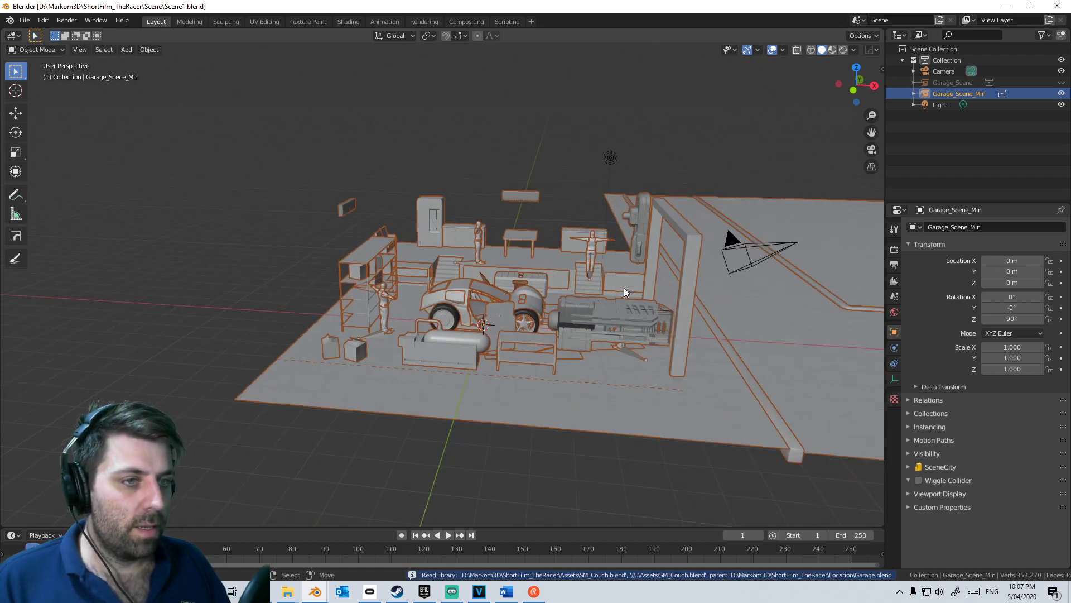
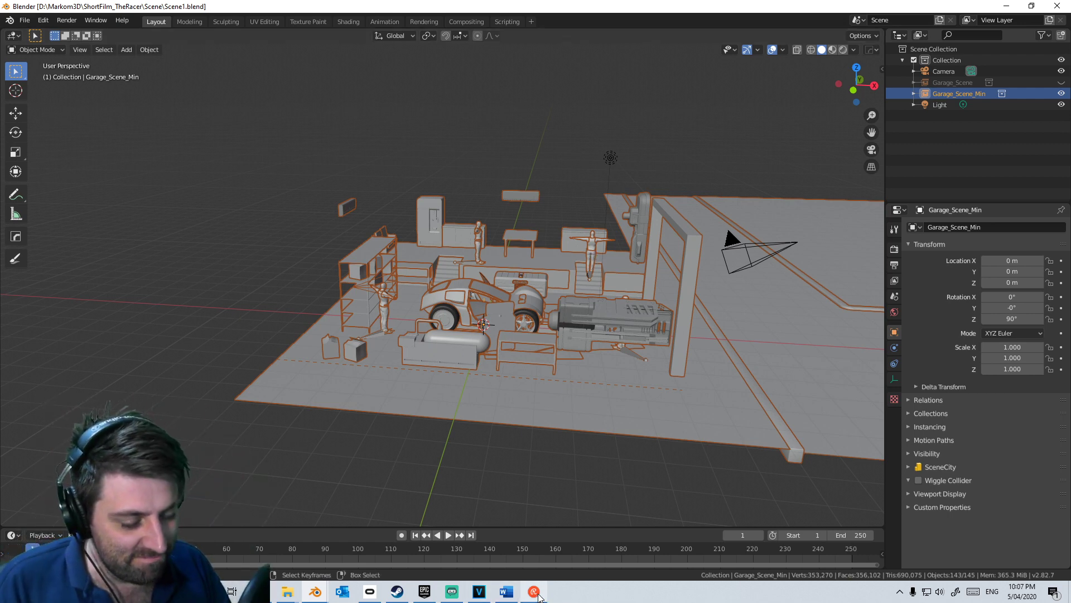
{"action": "mouse_move", "coordinate": [318, 593]}
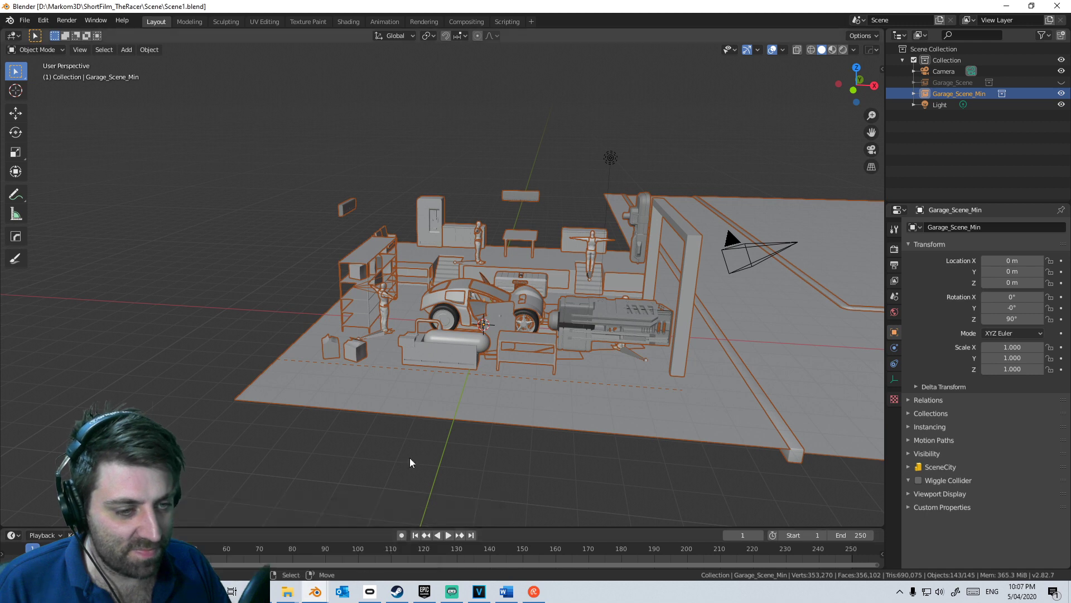
{"action": "right_click", "coordinate": [317, 596]}
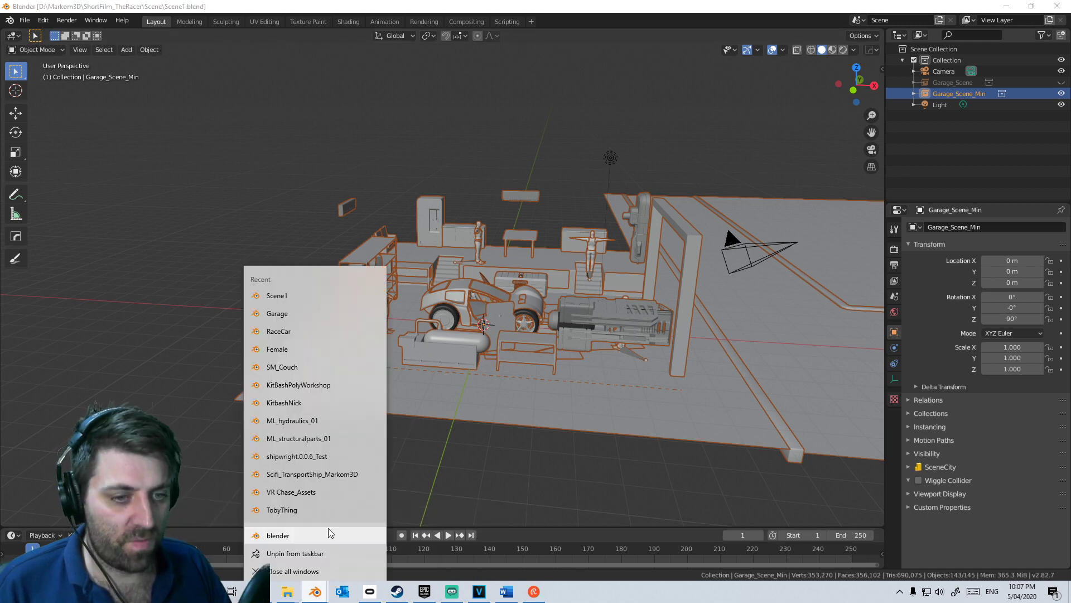
{"action": "left_click", "coordinate": [320, 310]}
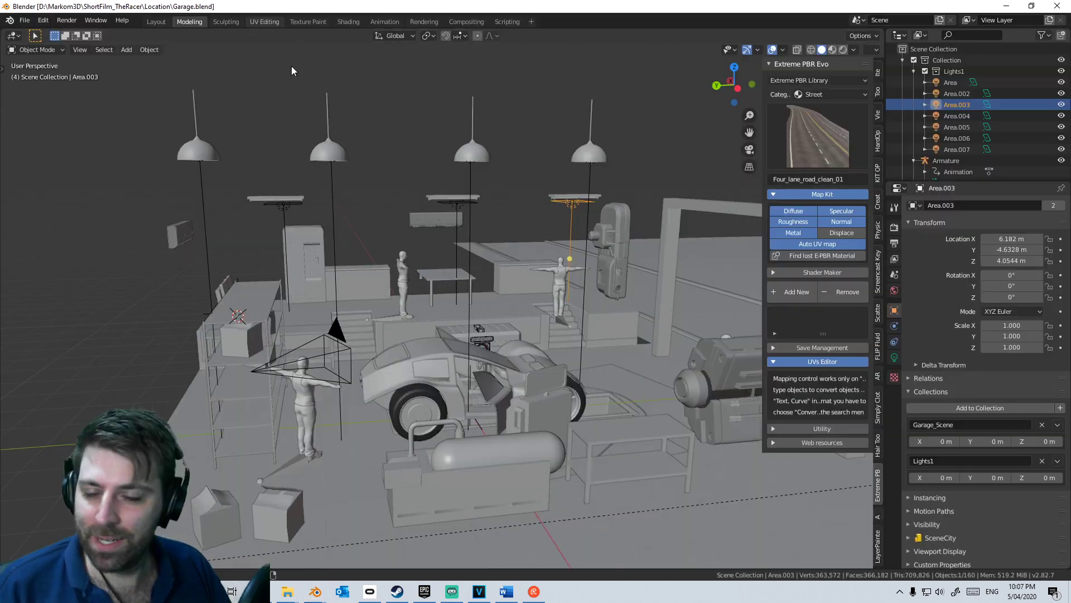
Step: Delete the T-posed figure beside the camera, including its clothing and armature, working in a top wireframe view
{"action": "left_click", "coordinate": [303, 424]}
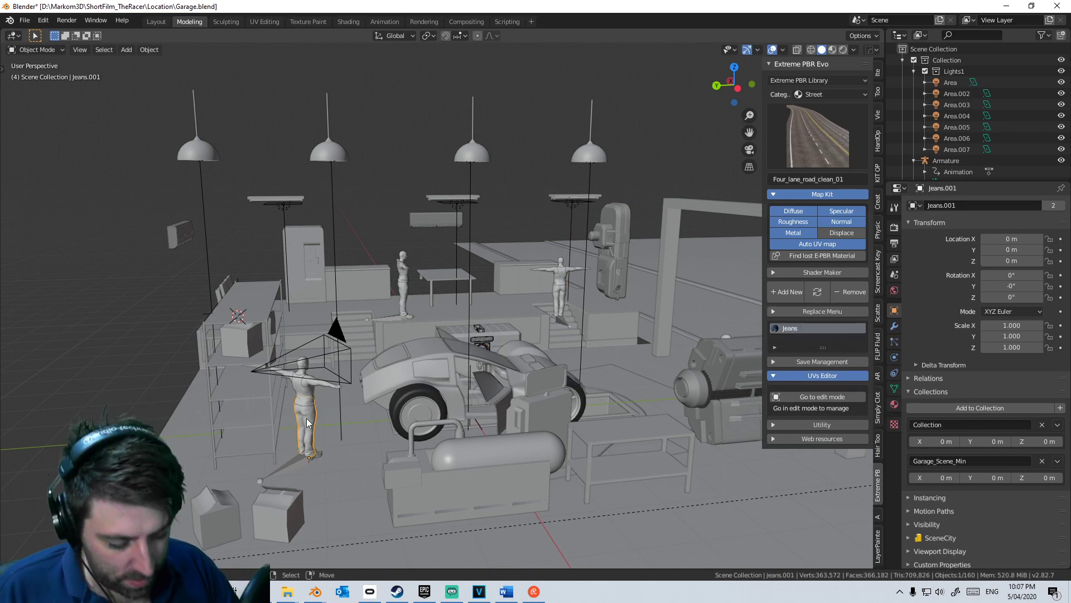
{"action": "key", "text": "KP_7"}
{"action": "scroll", "coordinate": [430, 344], "scroll_direction": "up", "scroll_amount": 5}
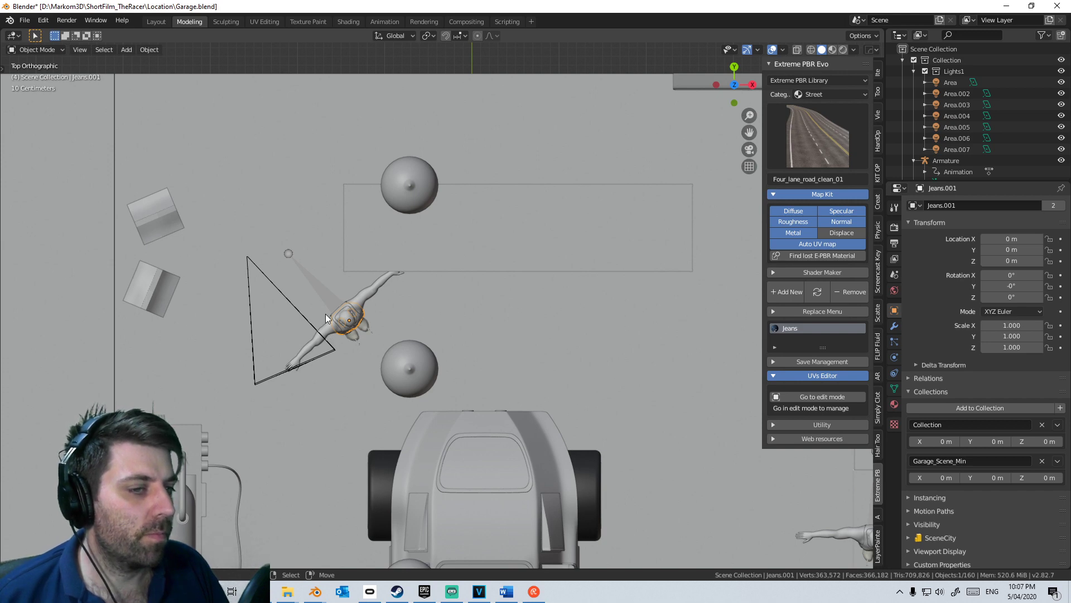
{"action": "scroll", "coordinate": [437, 300], "scroll_direction": "up", "scroll_amount": 2}
{"action": "key", "text": "z"}
{"action": "left_click", "coordinate": [420, 306]}
{"action": "left_click", "coordinate": [420, 316]}
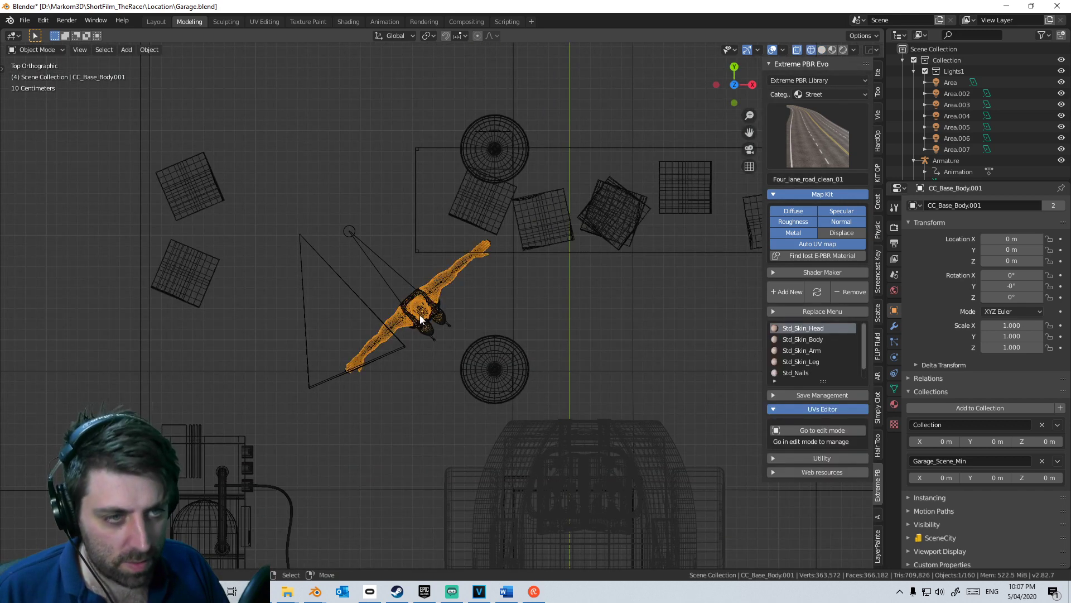
{"action": "key", "text": "c"}
{"action": "left_click", "coordinate": [425, 312]}
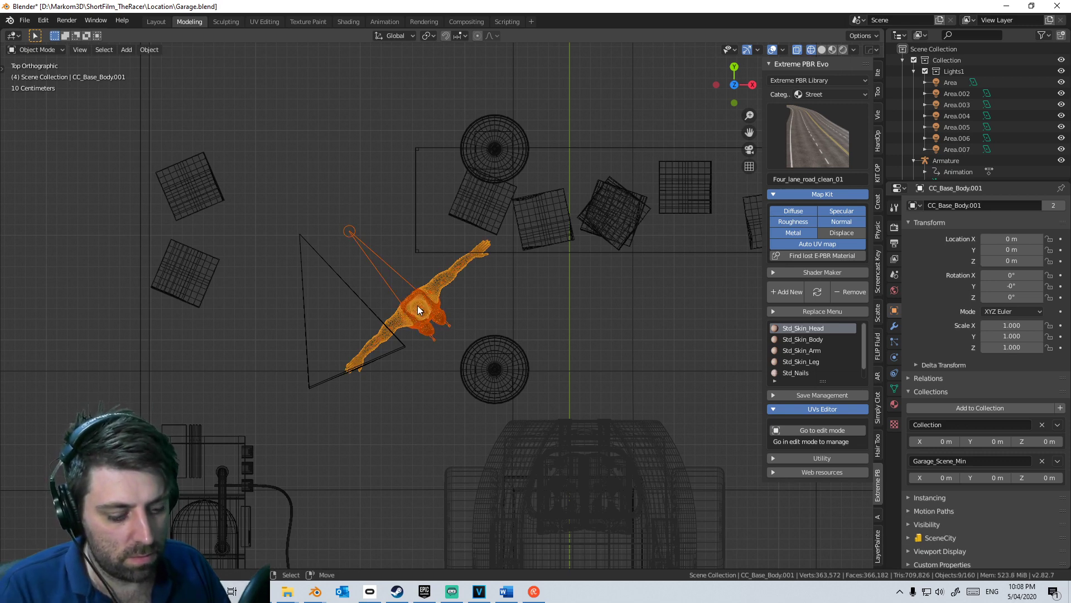
{"action": "key", "text": "Delete"}
Step: Delete the T-posed figure and its armature on the floor near the large engine
{"action": "scroll", "coordinate": [424, 362], "scroll_direction": "down", "scroll_amount": 5}
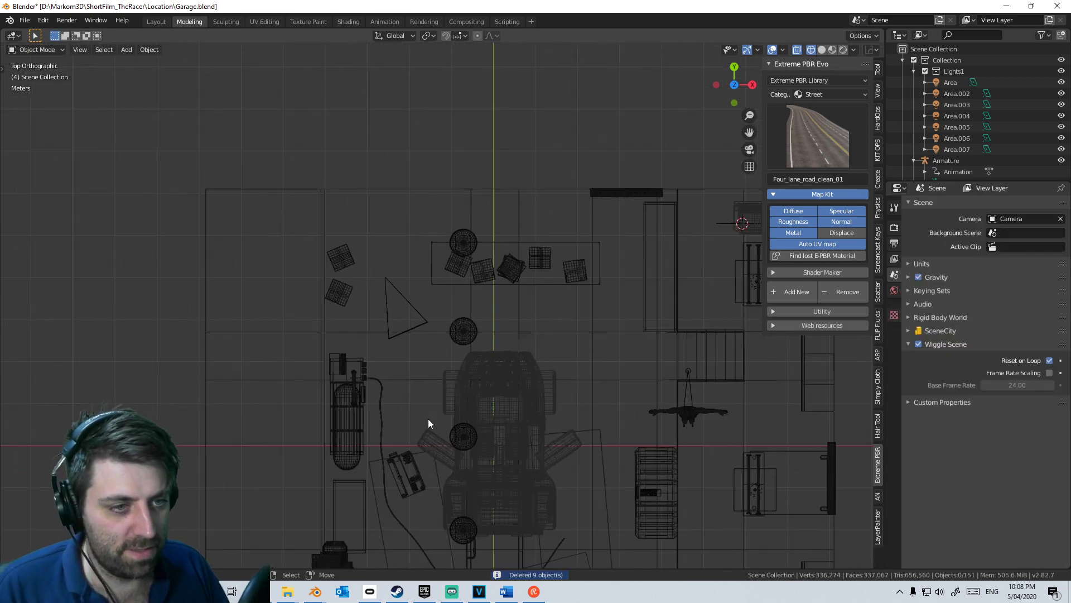
{"action": "middle_click_drag", "start_coordinate": [427, 419], "coordinate": [463, 192], "text": "shift"}
{"action": "scroll", "coordinate": [465, 303], "scroll_direction": "up", "scroll_amount": 7}
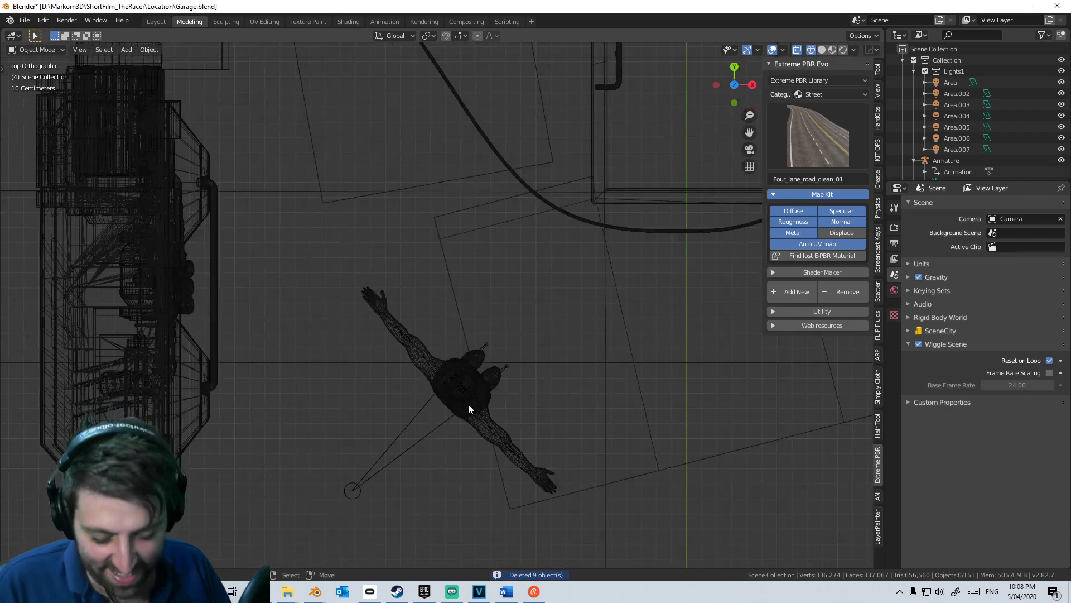
{"action": "left_click", "coordinate": [464, 401]}
{"action": "key", "text": "Delete"}
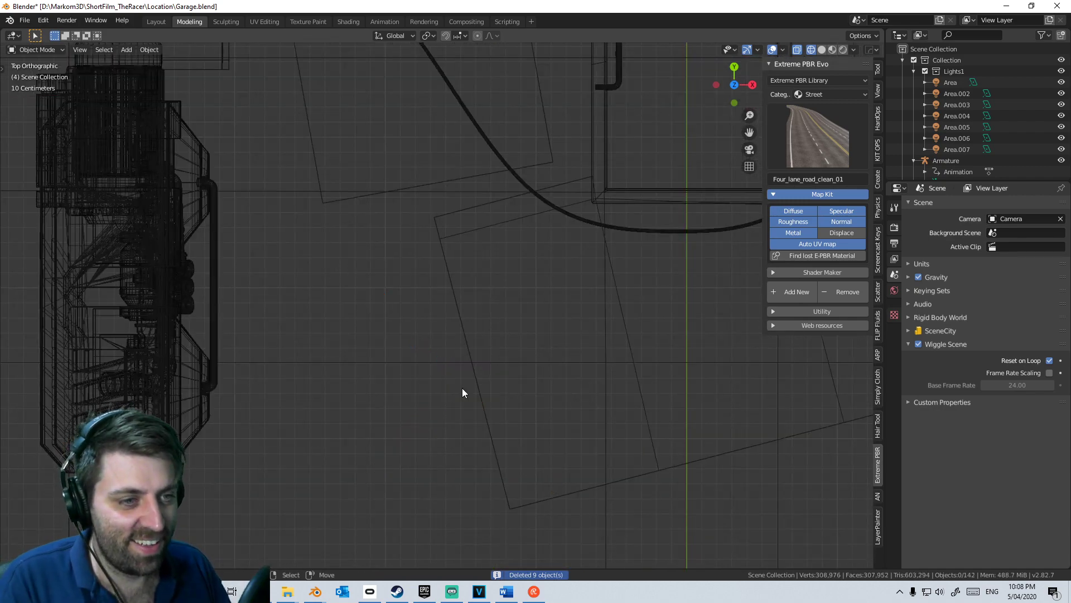
Step: Delete the T-posed figure standing on the stairs together with its armature
{"action": "scroll", "coordinate": [462, 387], "scroll_direction": "down", "scroll_amount": 8}
{"action": "middle_click_drag", "start_coordinate": [621, 367], "coordinate": [432, 376], "text": "shift"}
{"action": "scroll", "coordinate": [514, 372], "scroll_direction": "up", "scroll_amount": 7}
{"action": "middle_click_drag", "start_coordinate": [560, 367], "coordinate": [441, 382], "text": "shift"}
{"action": "scroll", "coordinate": [503, 357], "scroll_direction": "up", "scroll_amount": 4}
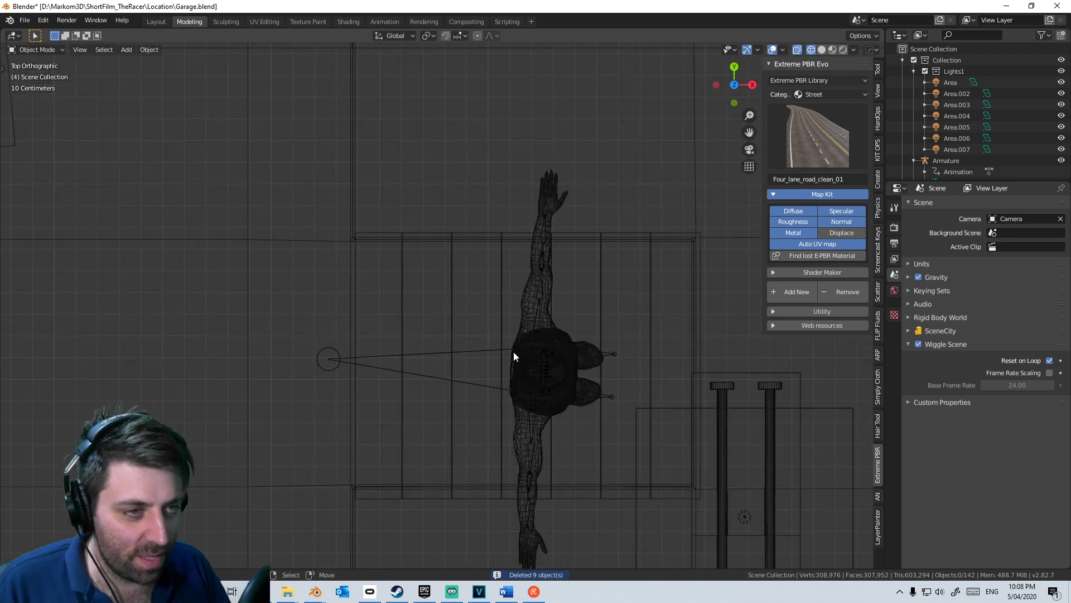
{"action": "left_click", "coordinate": [532, 362]}
{"action": "left_click", "coordinate": [543, 367]}
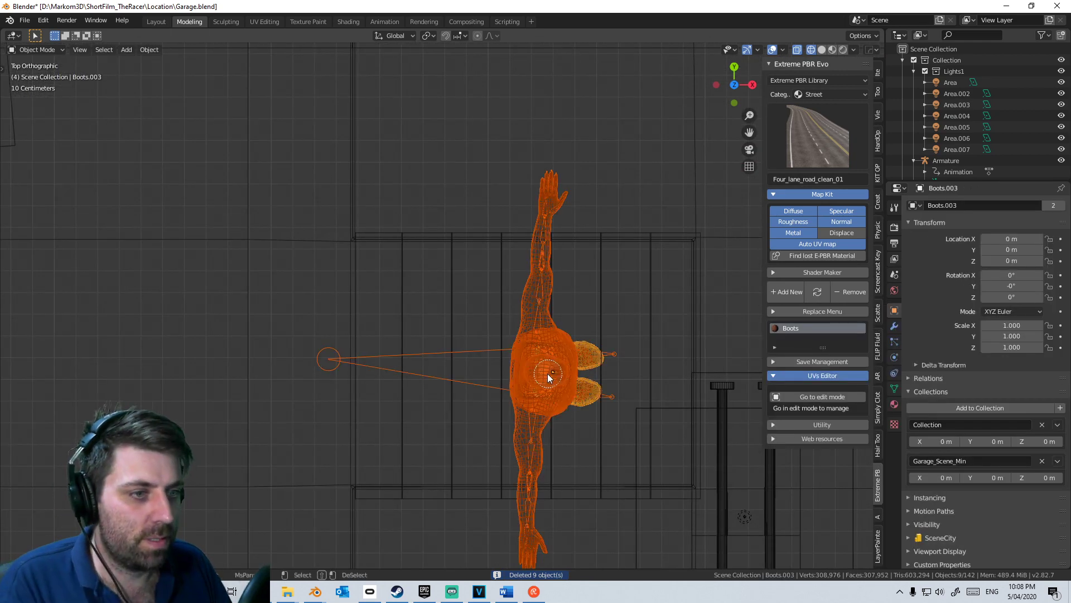
{"action": "key", "text": "Delete"}
Step: Delete the remaining T-posed figure and its armature beside the other staircase
{"action": "scroll", "coordinate": [564, 210], "scroll_direction": "down", "scroll_amount": 2}
{"action": "scroll", "coordinate": [539, 393], "scroll_direction": "down", "scroll_amount": 1}
{"action": "scroll", "coordinate": [441, 255], "scroll_direction": "up", "scroll_amount": 3}
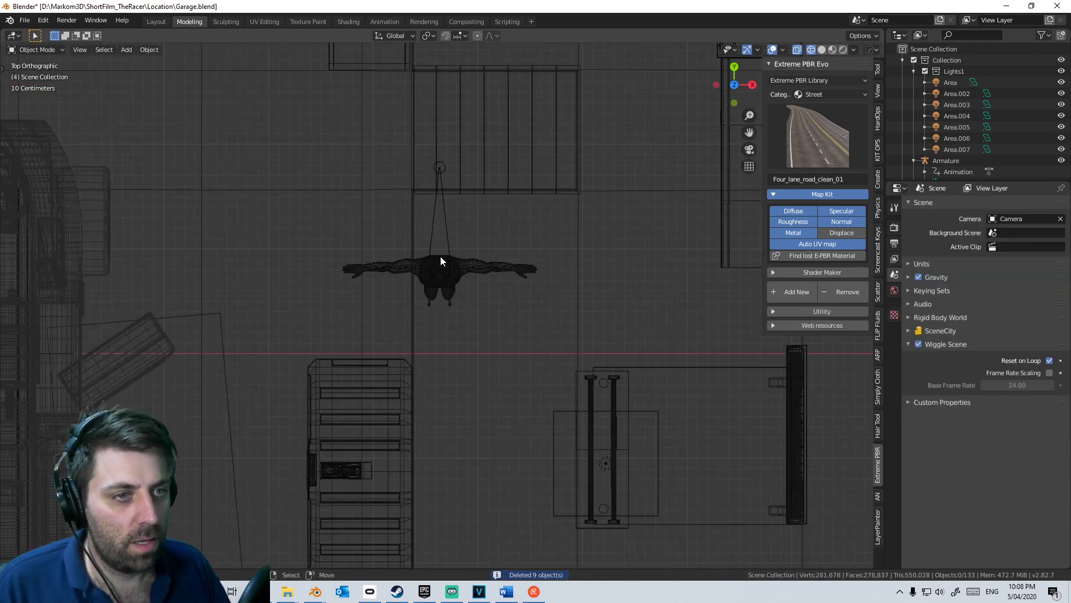
{"action": "left_click", "coordinate": [440, 277]}
{"action": "left_click", "coordinate": [441, 274]}
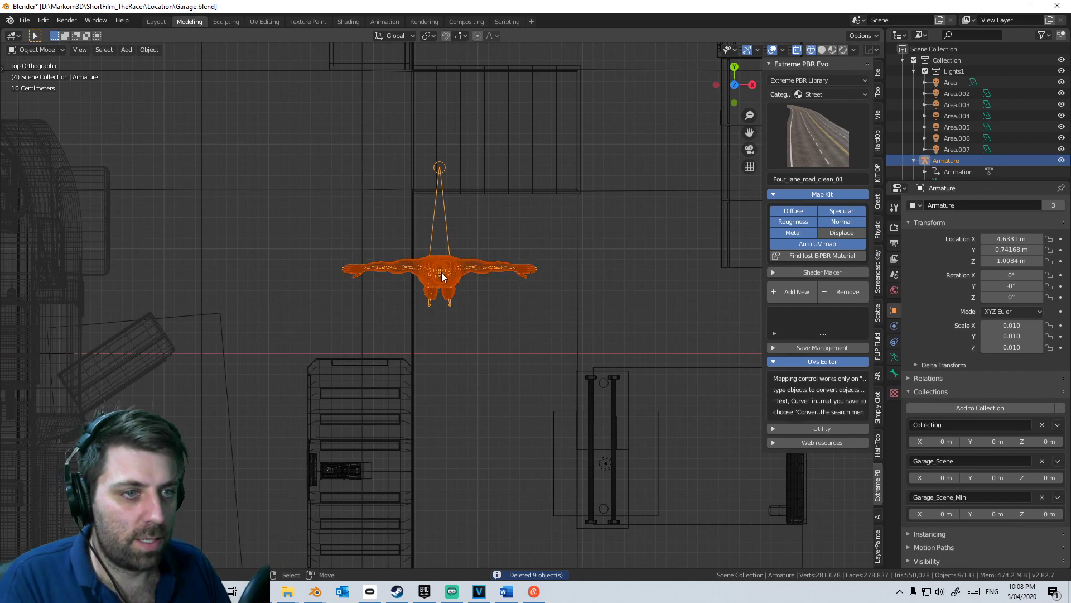
{"action": "key", "text": "Delete"}
Step: Save Garage.blend, minimize its window and reload Scene1.blend from the recent files
{"action": "scroll", "coordinate": [441, 276], "scroll_direction": "down", "scroll_amount": 3}
{"action": "key", "text": "ctrl+s"}
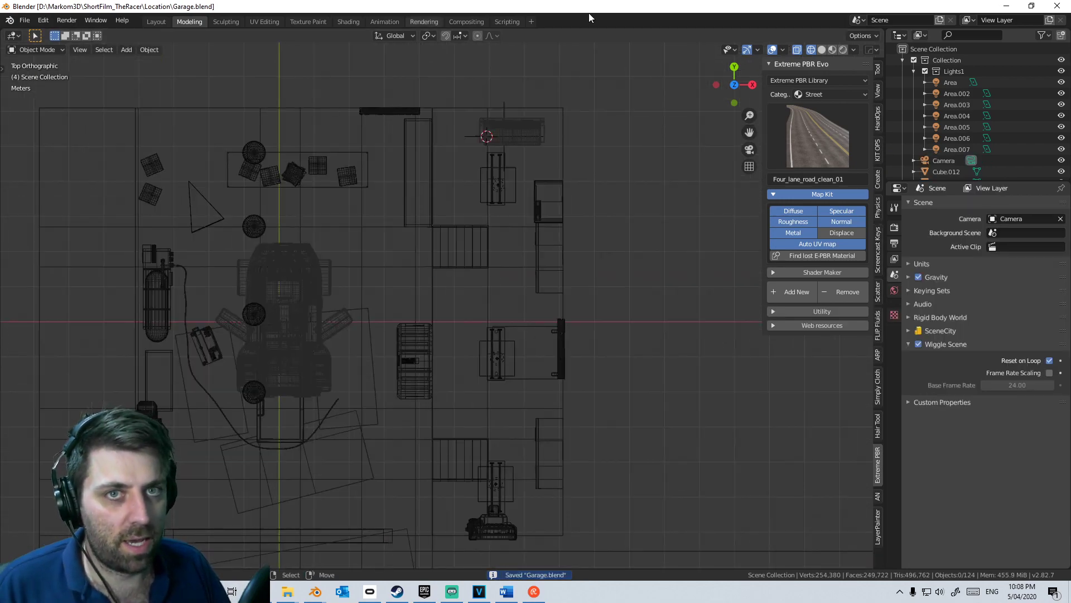
{"action": "left_click", "coordinate": [1006, 6]}
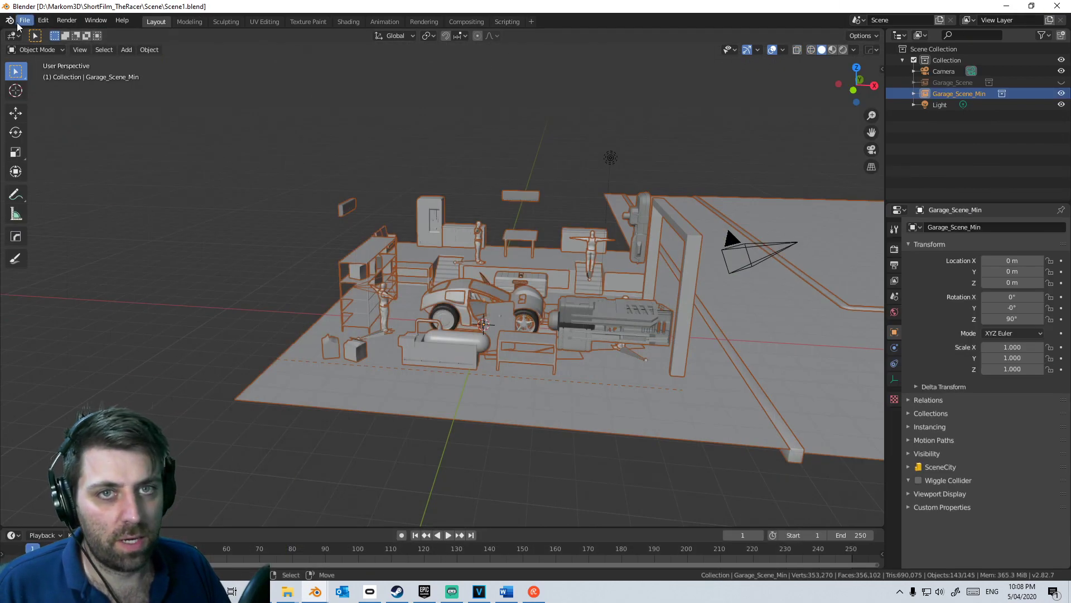
{"action": "left_click", "coordinate": [24, 20]}
{"action": "mouse_move", "coordinate": [84, 56]}
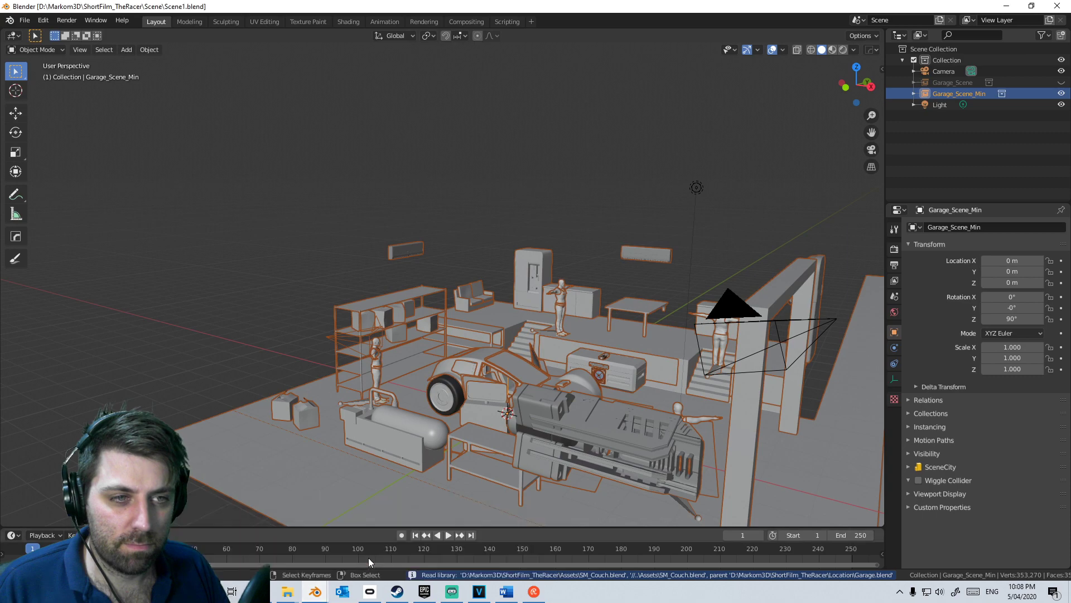
Step: Switch back to the Garage.blend window and save the file again
{"action": "mouse_move", "coordinate": [315, 591]}
{"action": "left_click", "coordinate": [470, 555]}
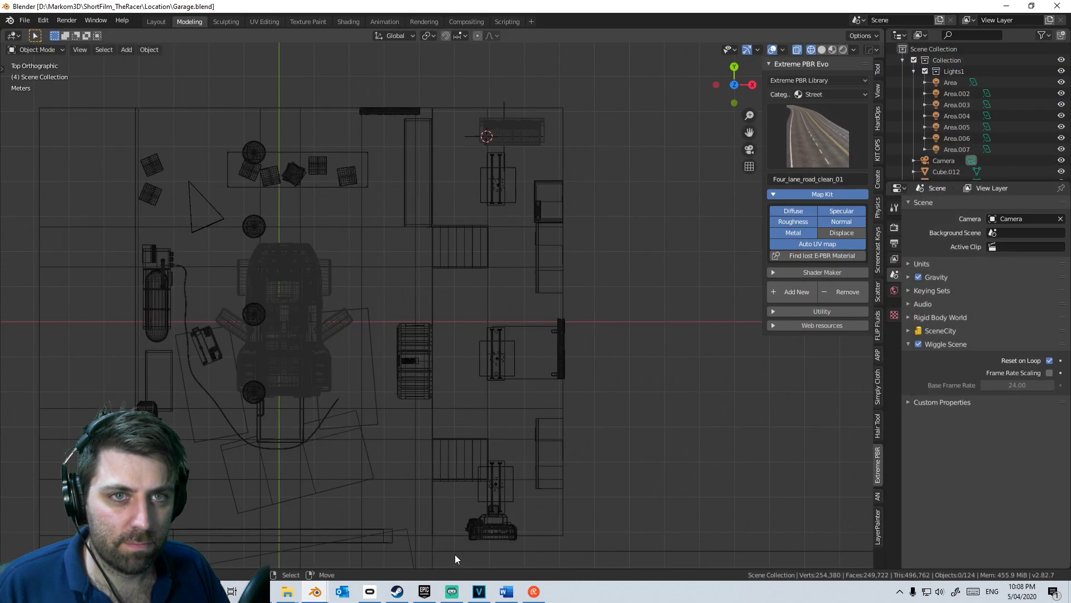
{"action": "middle_click_drag", "start_coordinate": [454, 554], "coordinate": [491, 245]}
{"action": "key", "text": "ctrl+s"}
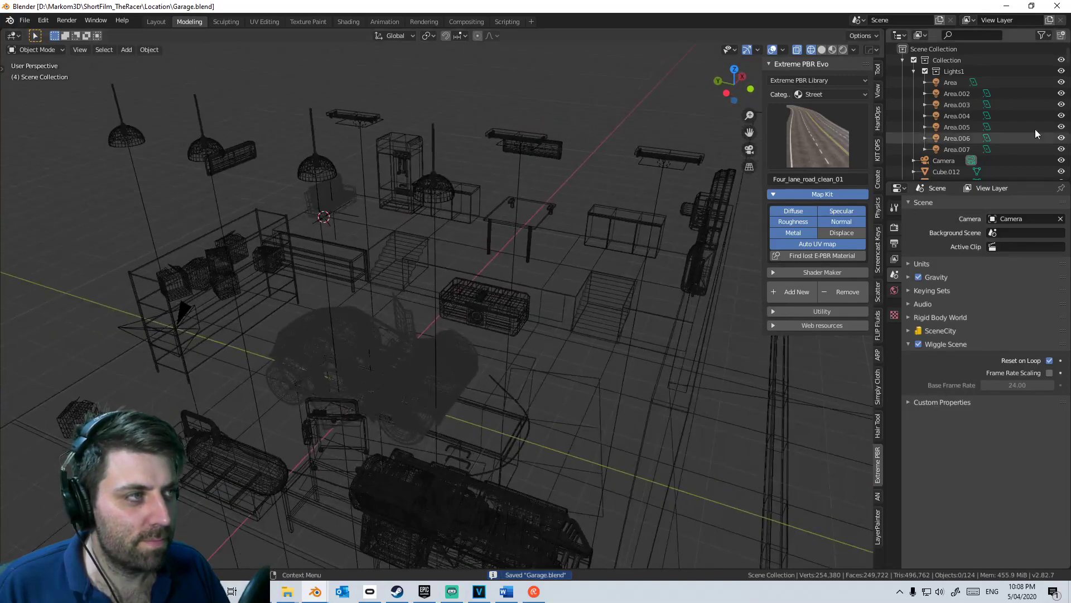
{"action": "scroll", "coordinate": [1037, 134], "scroll_direction": "down", "scroll_amount": 10}
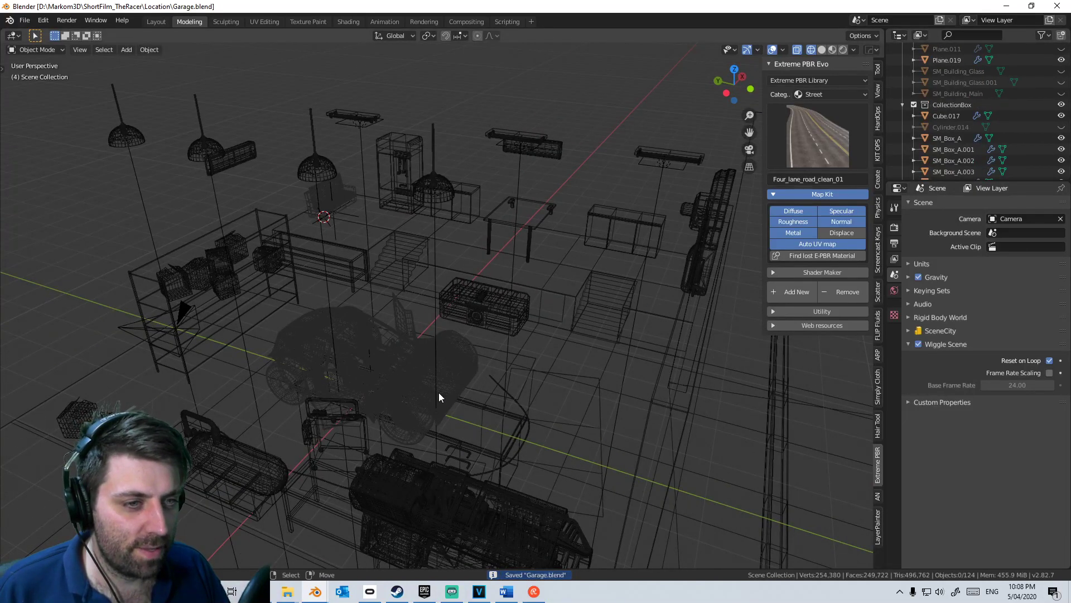
{"action": "left_click", "coordinate": [439, 393]}
Step: Return to Scene1.blend and reopen it from the recent files to refresh the linked Garage_Scene_Min collection
{"action": "mouse_move", "coordinate": [315, 590]}
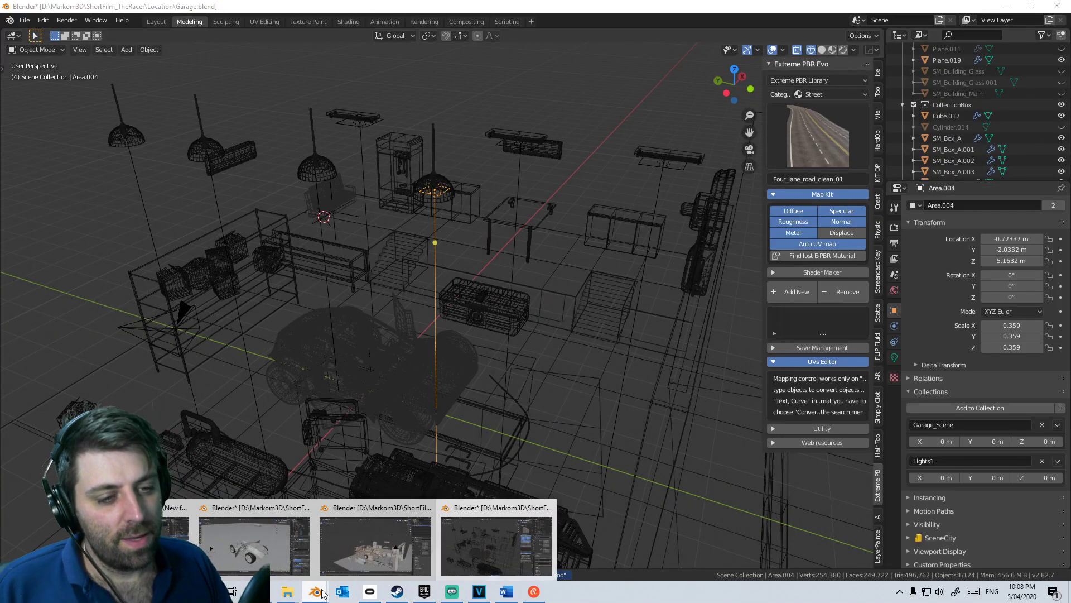
{"action": "left_click", "coordinate": [354, 571]}
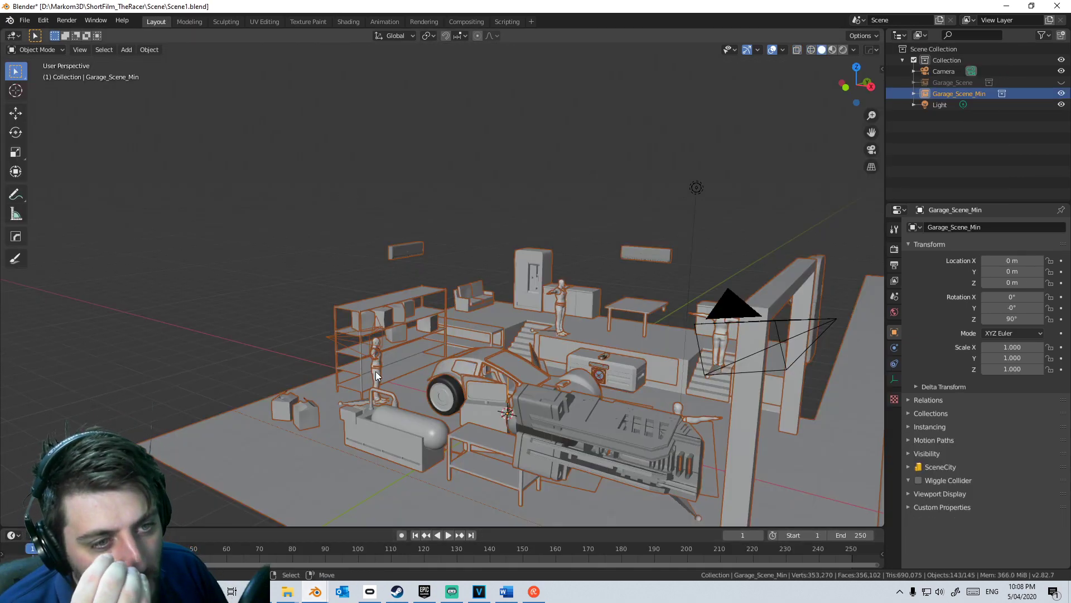
{"action": "left_click", "coordinate": [25, 20]}
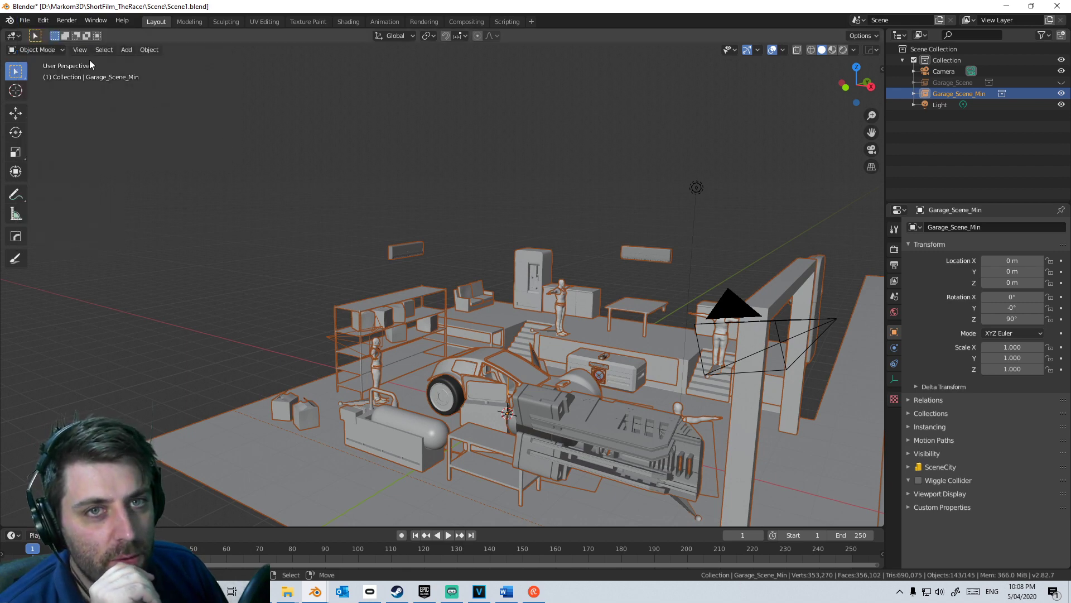
{"action": "left_click", "coordinate": [562, 307]}
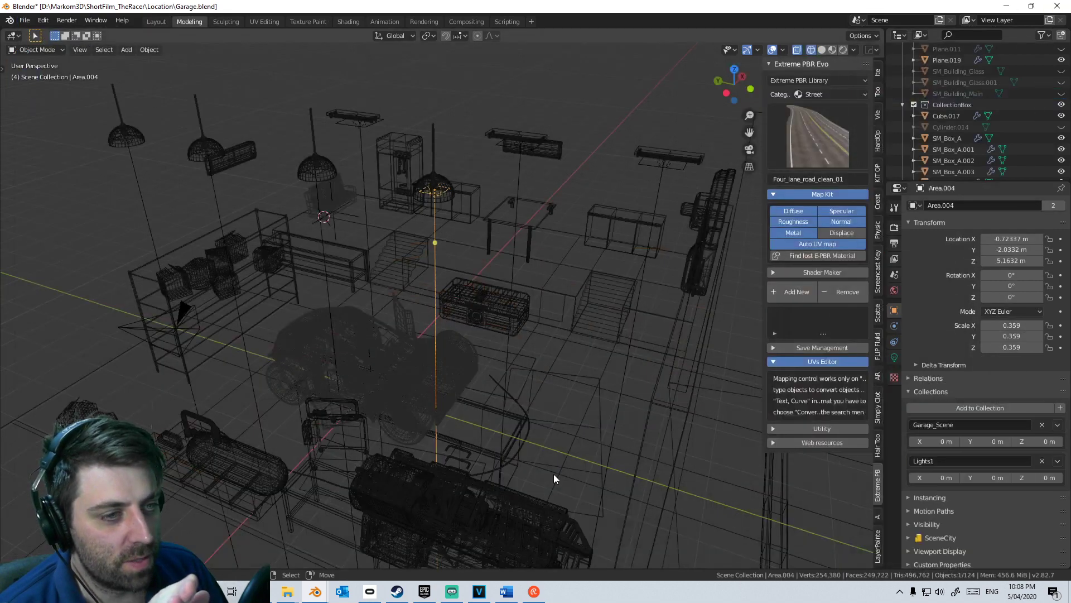
{"action": "right_click", "coordinate": [315, 591]}
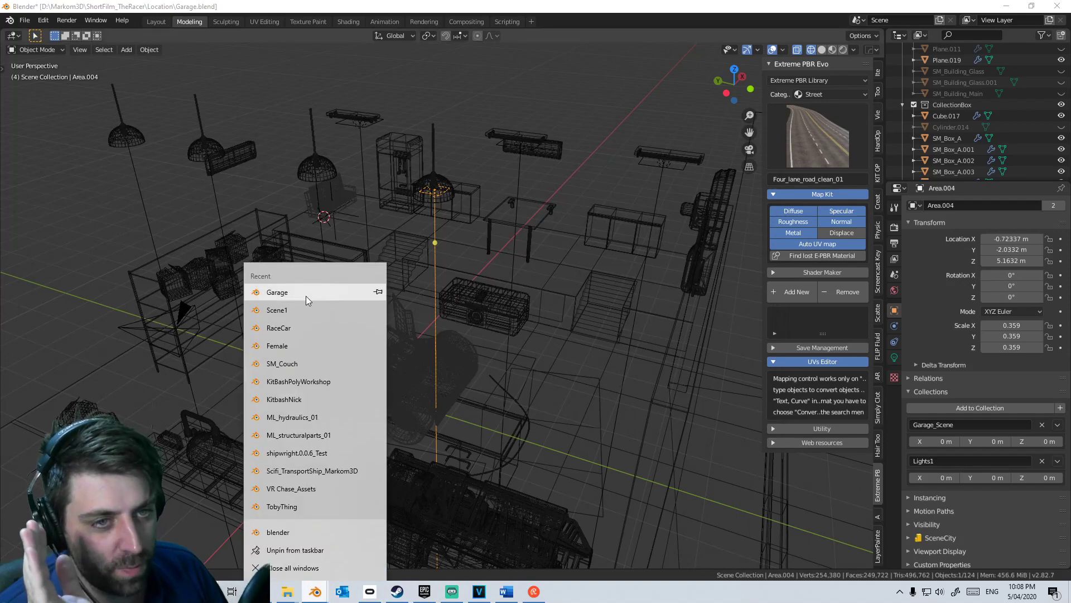
{"action": "left_click", "coordinate": [306, 311]}
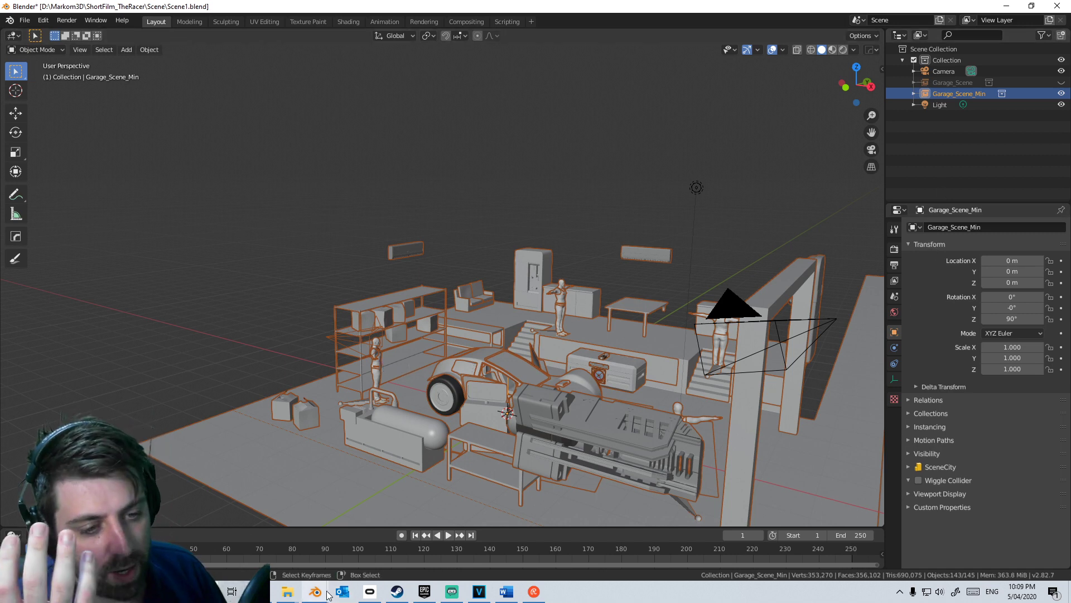
Step: Examine the object list in Garage.blend and the collection memberships of the large box behind the race car
{"action": "left_click", "coordinate": [337, 570]}
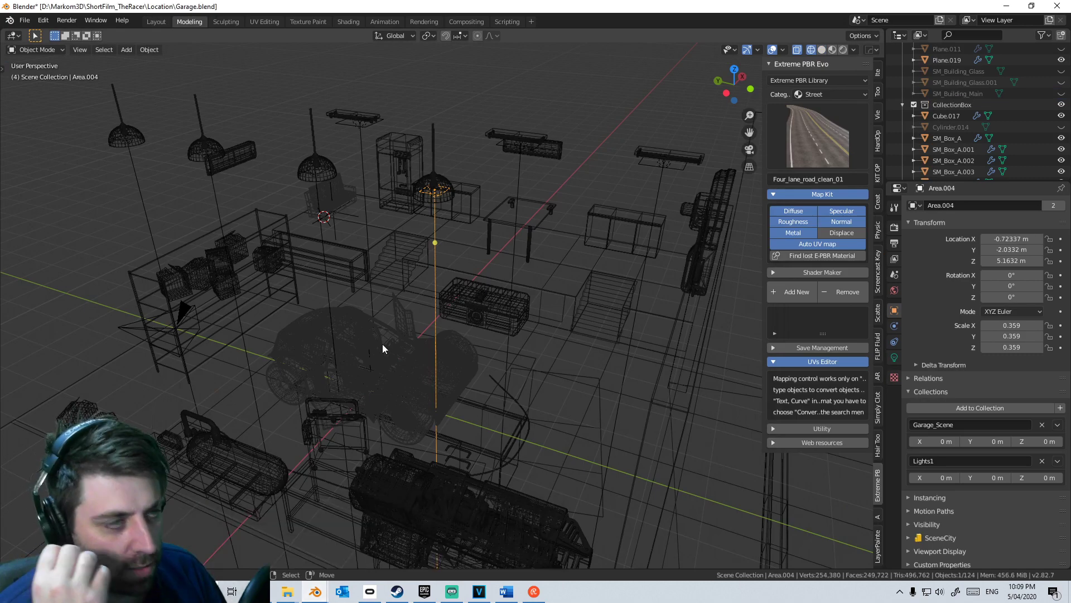
{"action": "scroll", "coordinate": [964, 115], "scroll_direction": "down", "scroll_amount": 10}
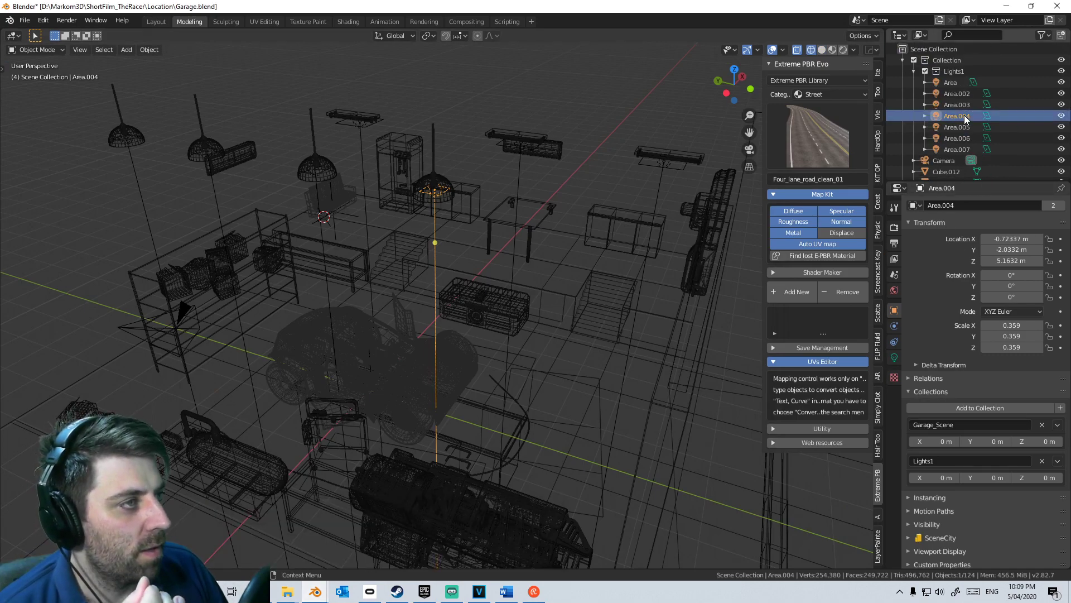
{"action": "scroll", "coordinate": [964, 115], "scroll_direction": "up", "scroll_amount": 10}
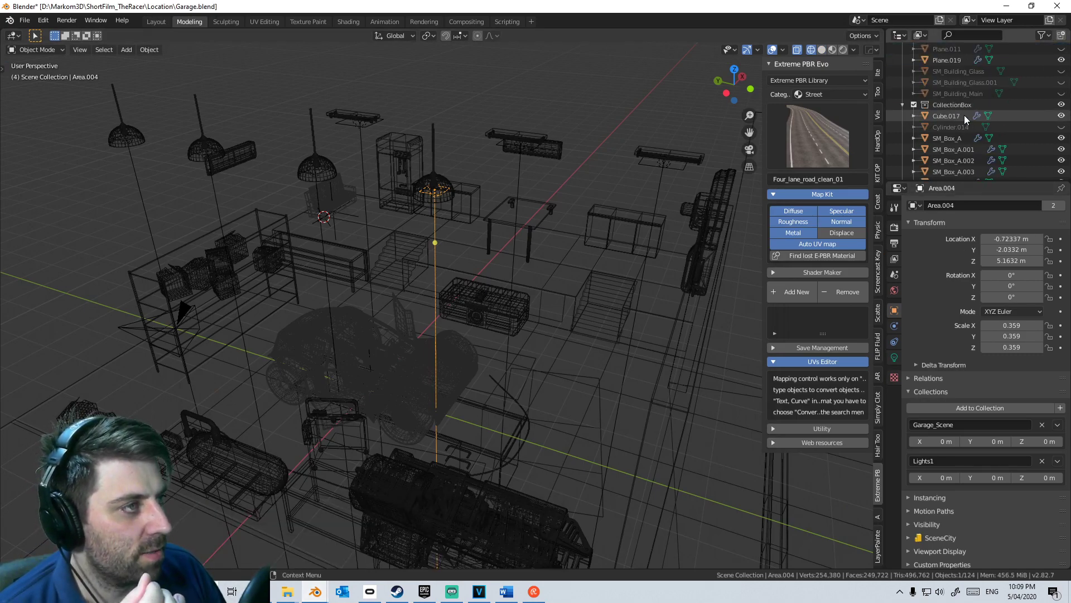
{"action": "scroll", "coordinate": [964, 115], "scroll_direction": "down", "scroll_amount": 8}
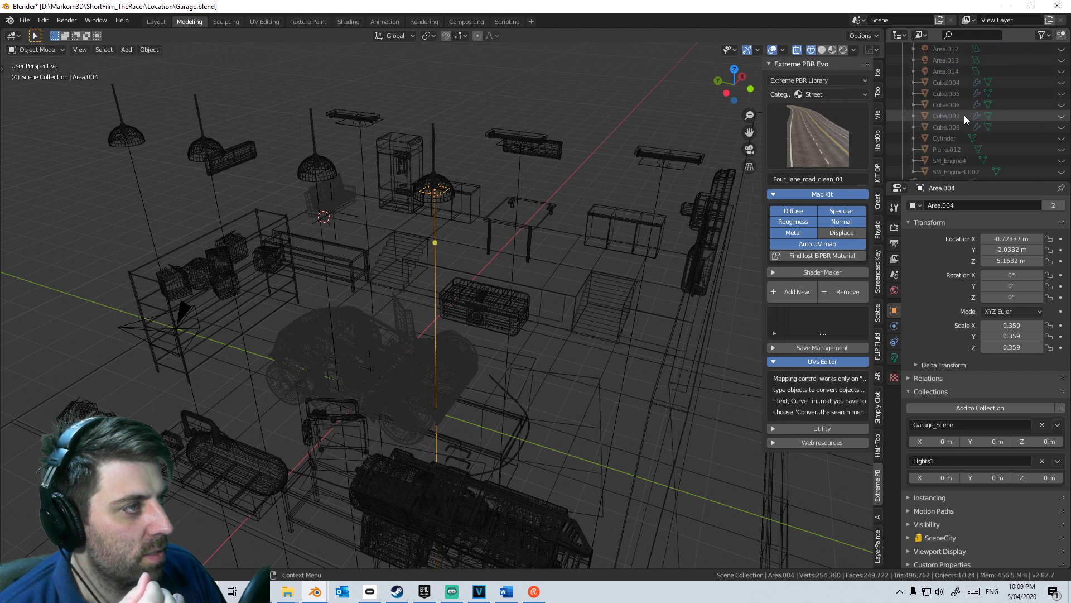
{"action": "scroll", "coordinate": [964, 115], "scroll_direction": "down", "scroll_amount": 6}
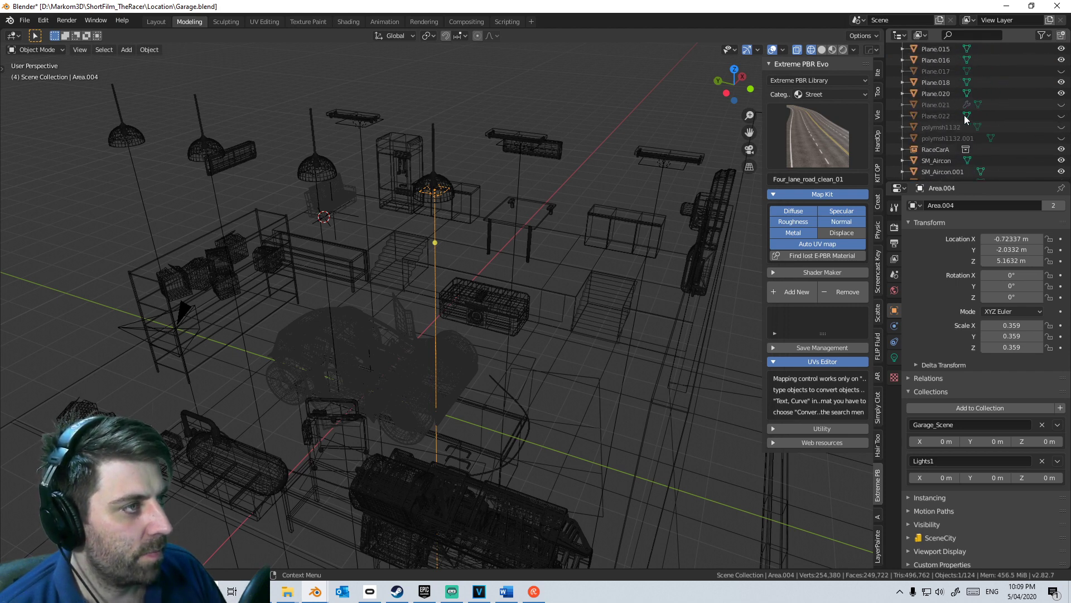
{"action": "scroll", "coordinate": [965, 118], "scroll_direction": "down", "scroll_amount": 6}
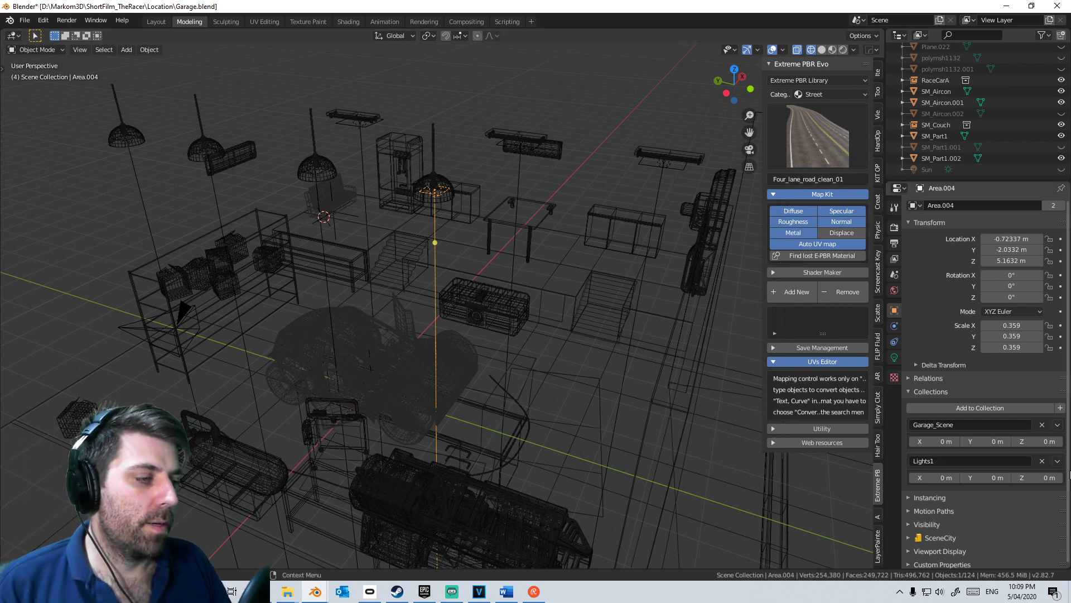
{"action": "left_click", "coordinate": [488, 323]}
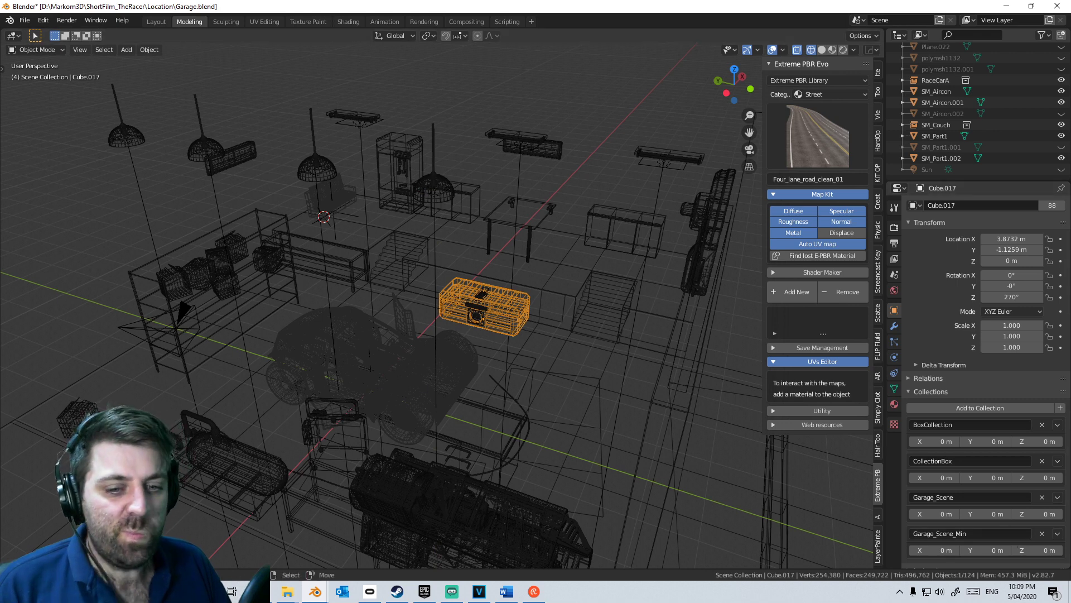
Step: Search the commands for "group" and try Select Grouped on the large box in Garage.blend
{"action": "key", "text": "F3"}
{"action": "type", "text": "grou"}
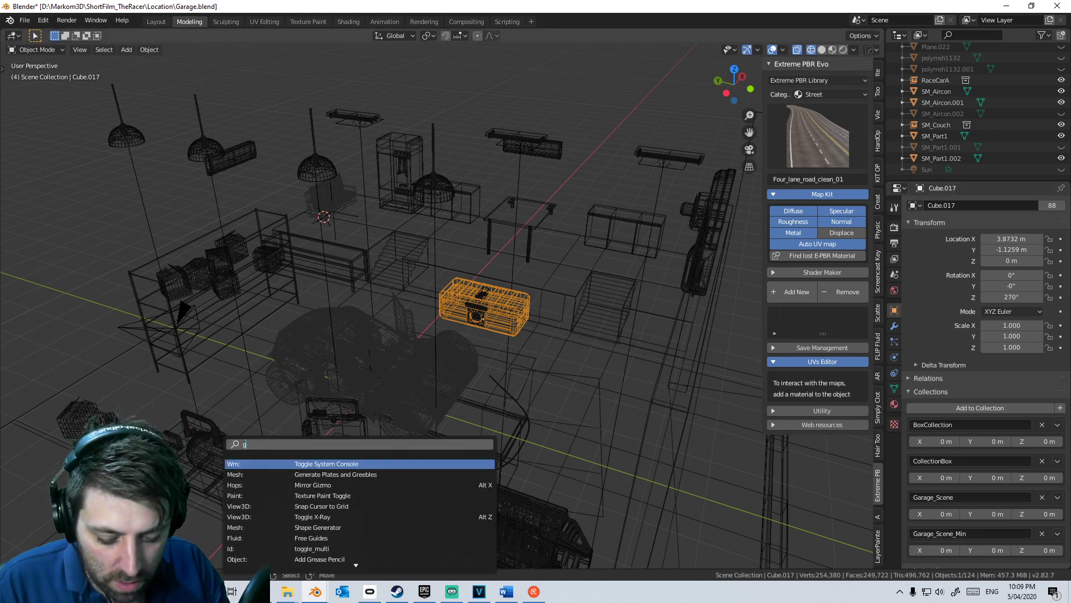
{"action": "key", "text": "Down"}
{"action": "key", "text": "Down"}
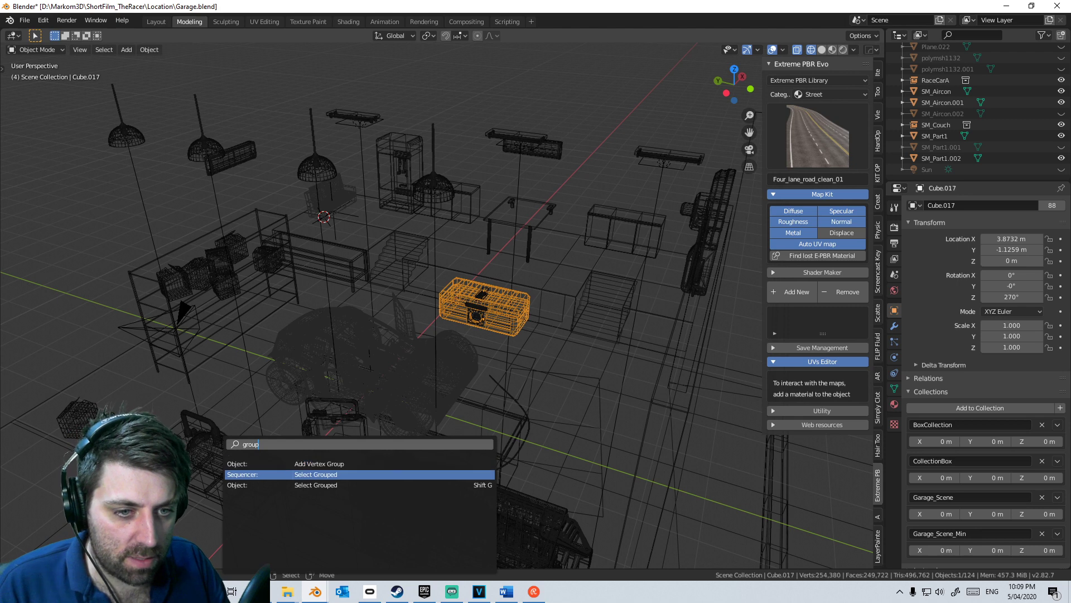
{"action": "key", "text": "Return"}
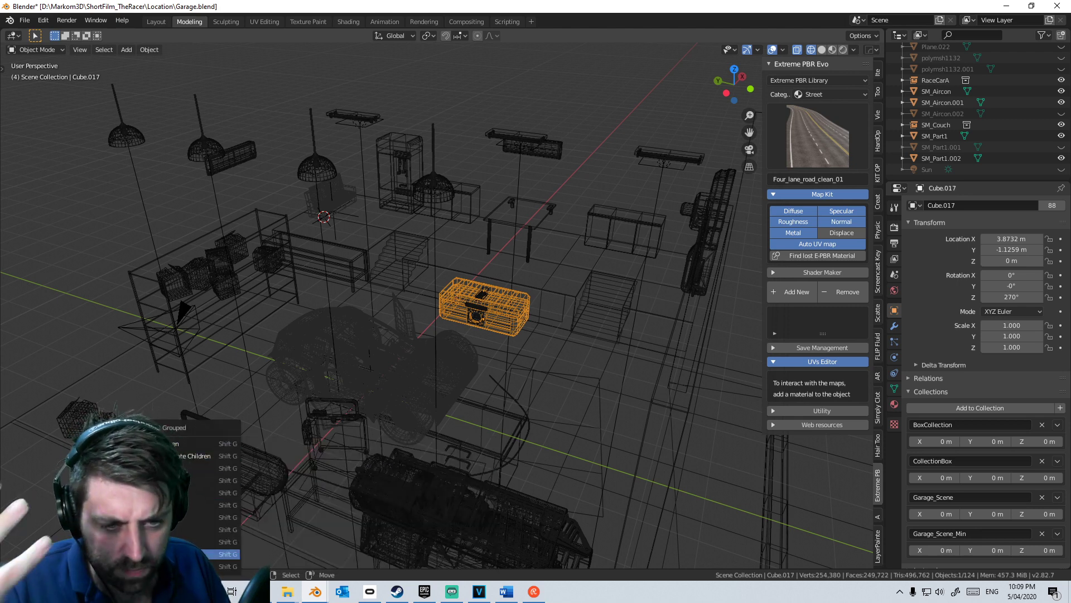
{"action": "left_click", "coordinate": [187, 472]}
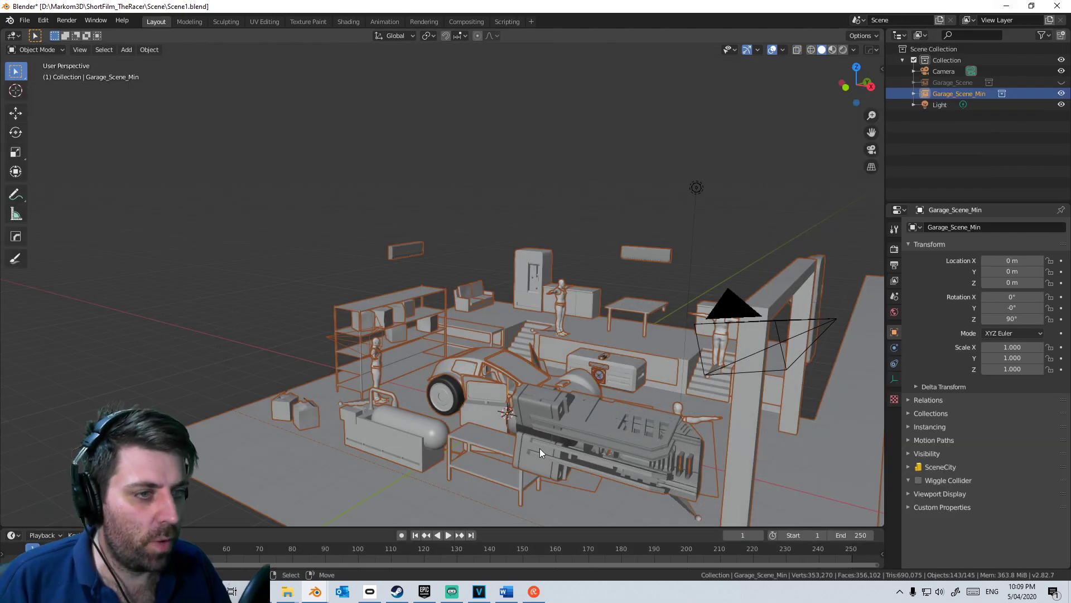
Step: In Scene1.blend, split off a new area below the 3D viewport and turn it into a Video Sequencer
{"action": "mouse_move", "coordinate": [540, 448]}
{"action": "middle_mouse_down"}
{"action": "mouse_move", "coordinate": [557, 435]}
{"action": "mouse_move", "coordinate": [434, 333]}
{"action": "mouse_move", "coordinate": [512, 409]}
{"action": "mouse_move", "coordinate": [429, 368]}
{"action": "middle_mouse_up"}
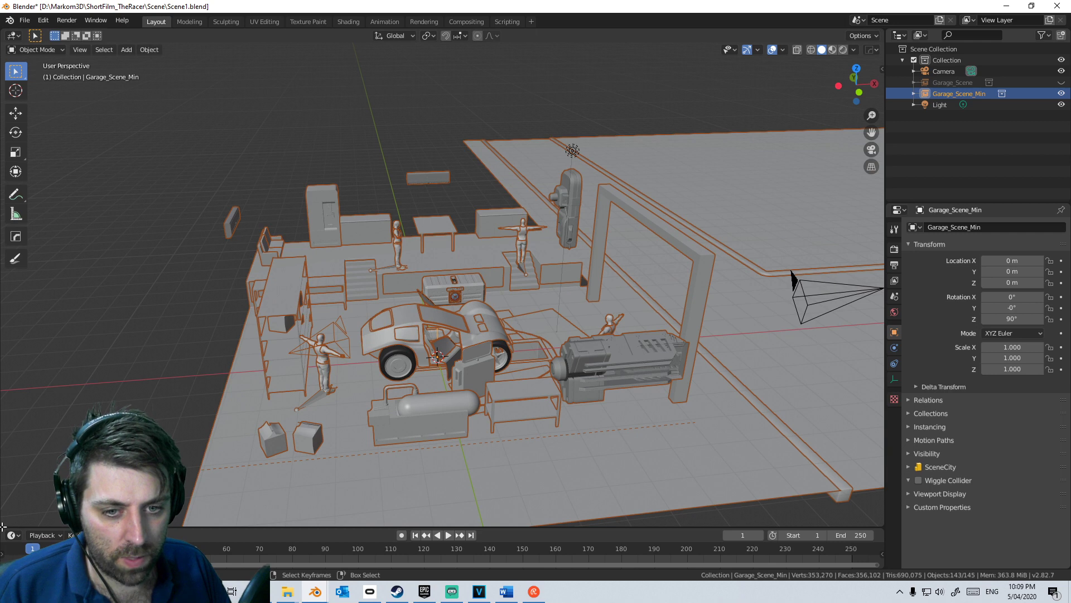
{"action": "left_click_drag", "start_coordinate": [4, 525], "coordinate": [4, 393]}
{"action": "left_click", "coordinate": [13, 397]}
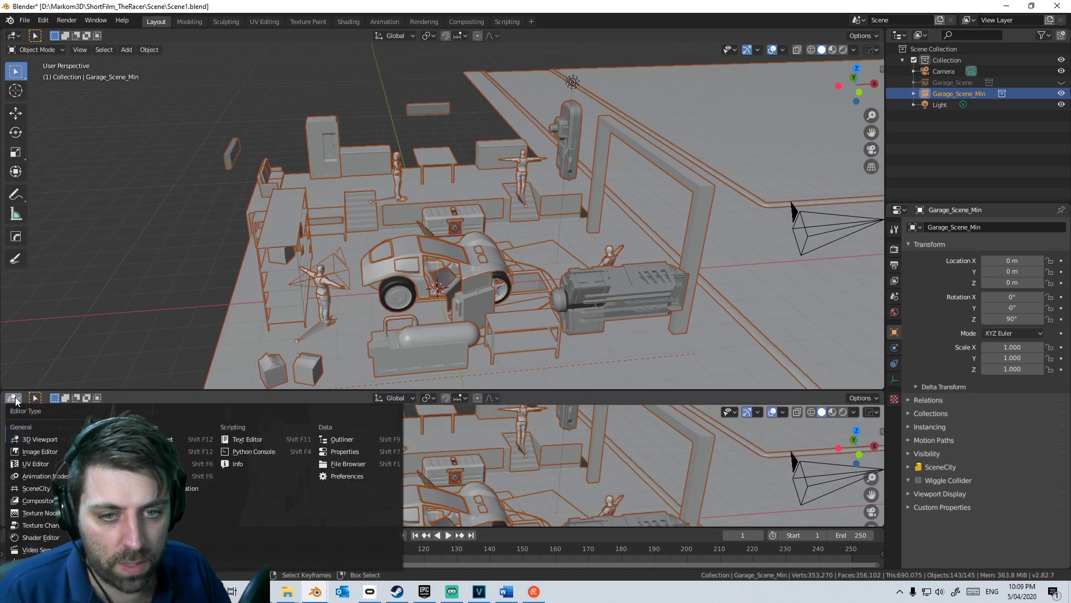
{"action": "left_click", "coordinate": [40, 549]}
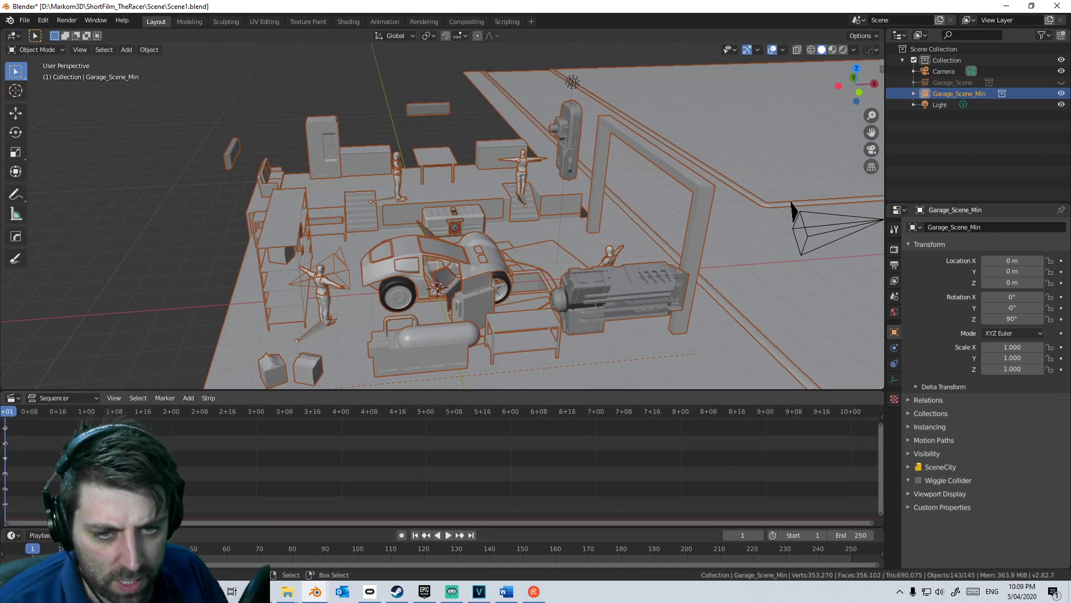
{"action": "left_click", "coordinate": [188, 398]}
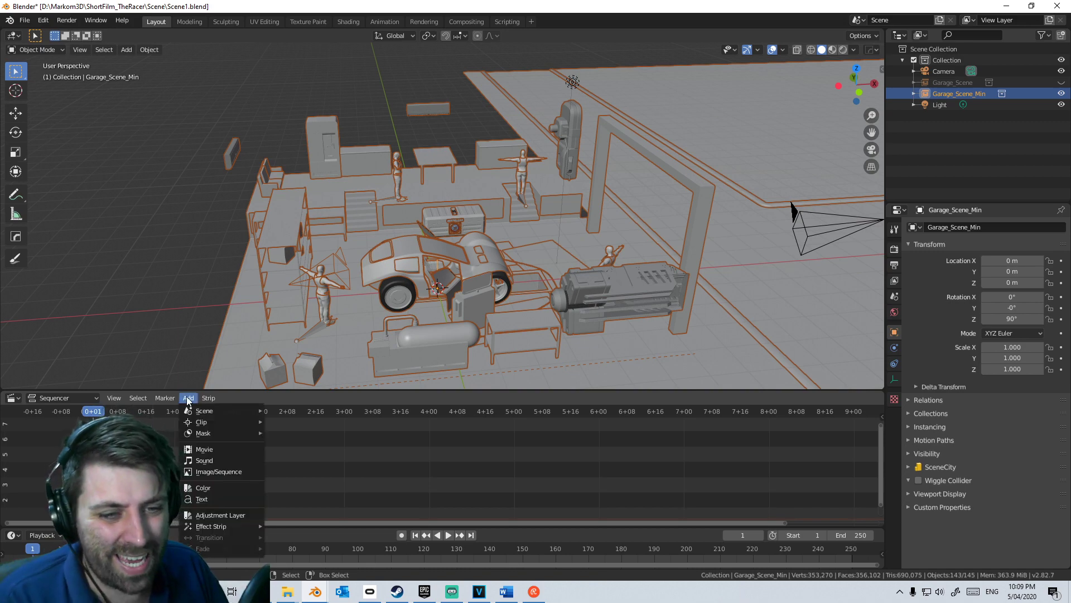
{"action": "left_click", "coordinate": [212, 449]}
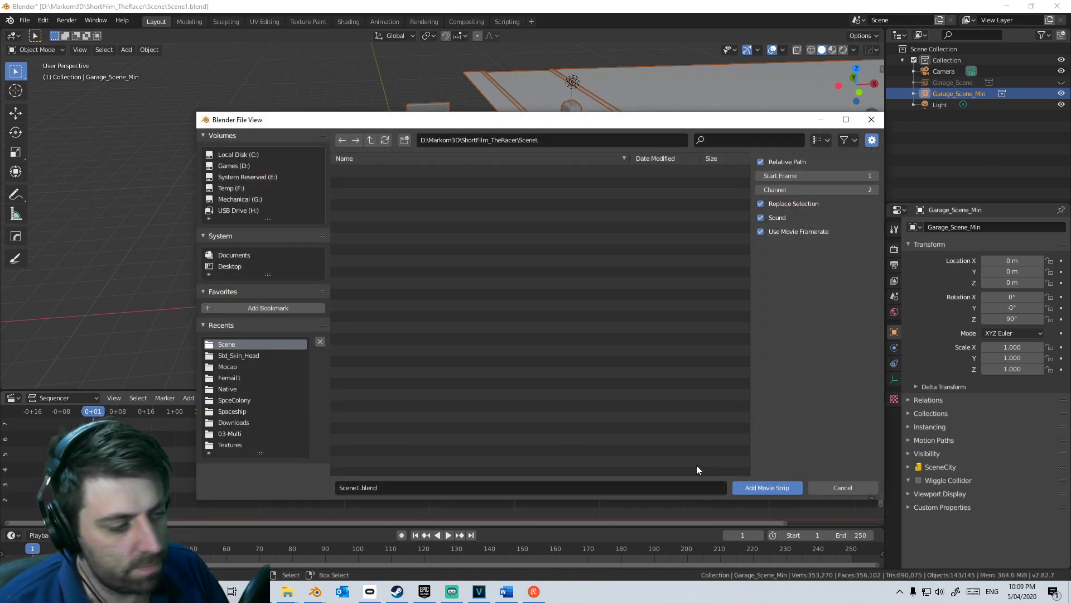
{"action": "left_click", "coordinate": [833, 488]}
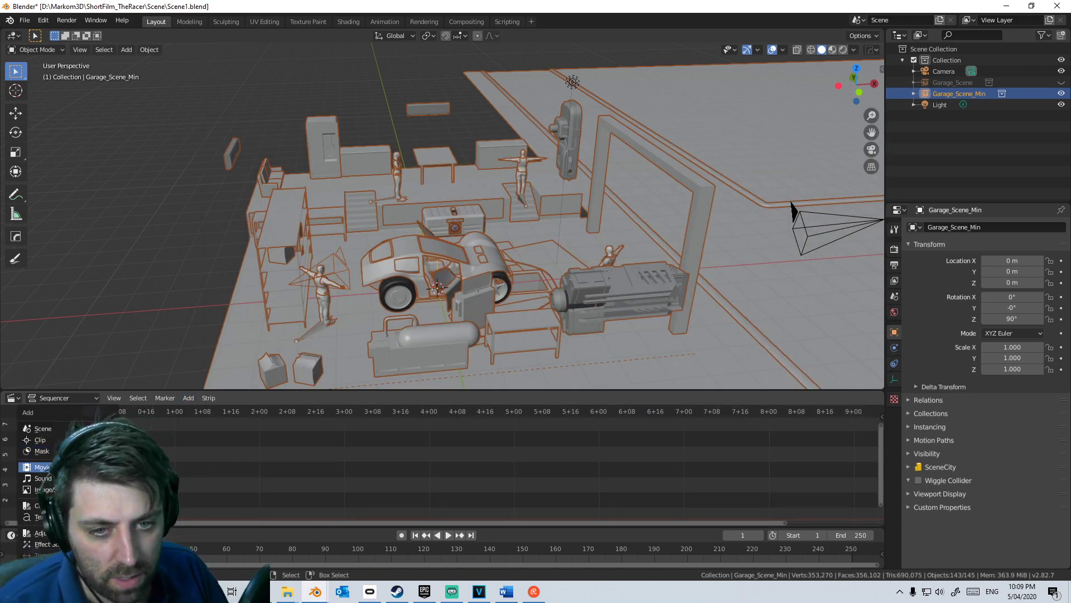
Step: Start adding a sound strip to the sequencer and browse to the ShortFilm_TheRacer\RawAudio folder
{"action": "left_click", "coordinate": [188, 398]}
{"action": "left_click", "coordinate": [212, 461]}
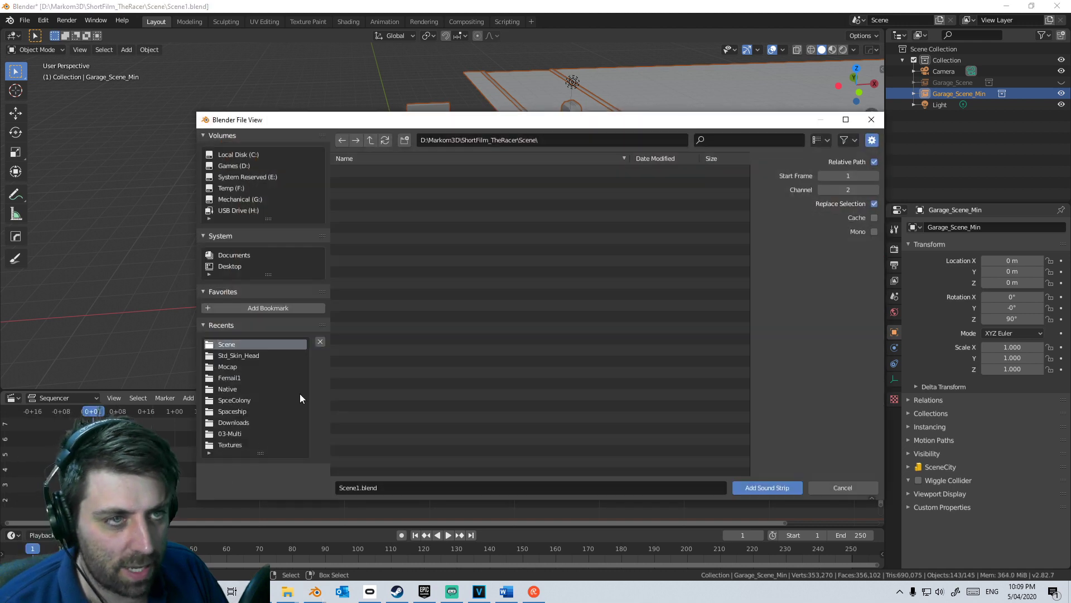
{"action": "left_click", "coordinate": [370, 142]}
{"action": "double_click", "coordinate": [371, 194]}
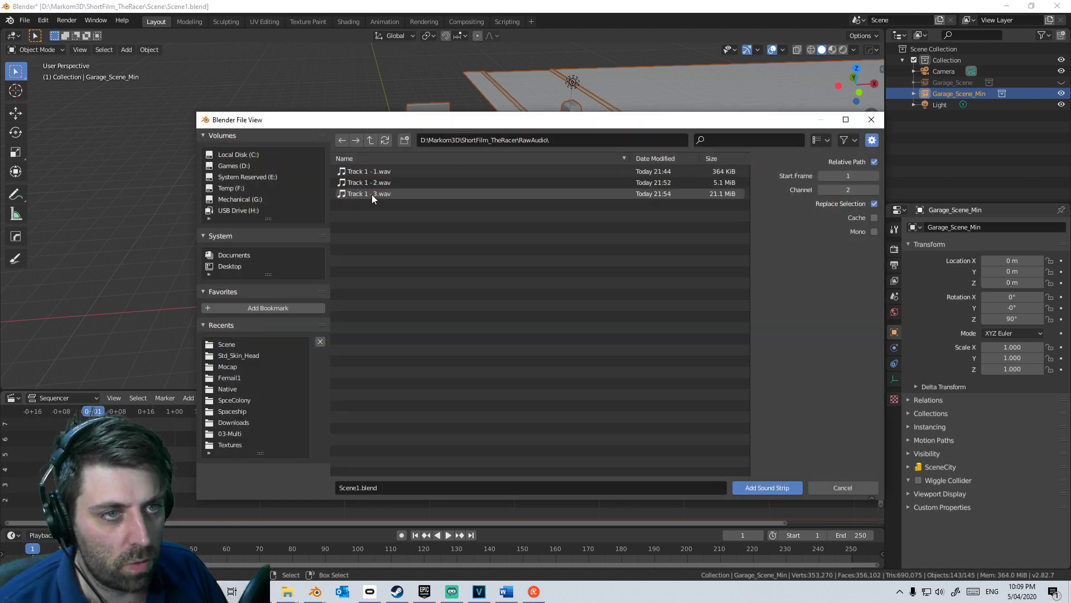
{"action": "left_click", "coordinate": [370, 140]}
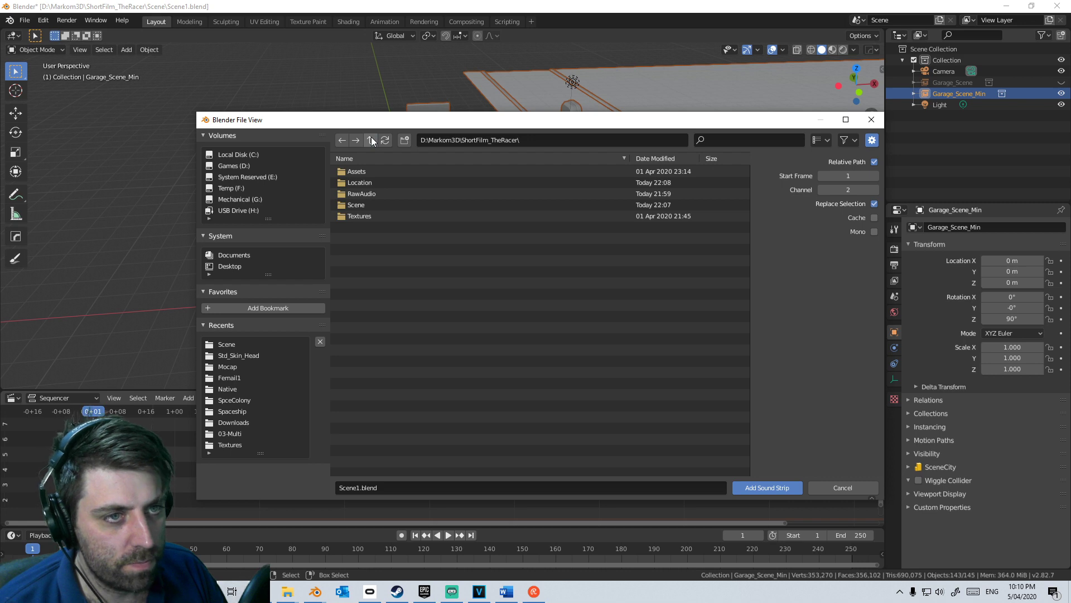
{"action": "double_click", "coordinate": [370, 195]}
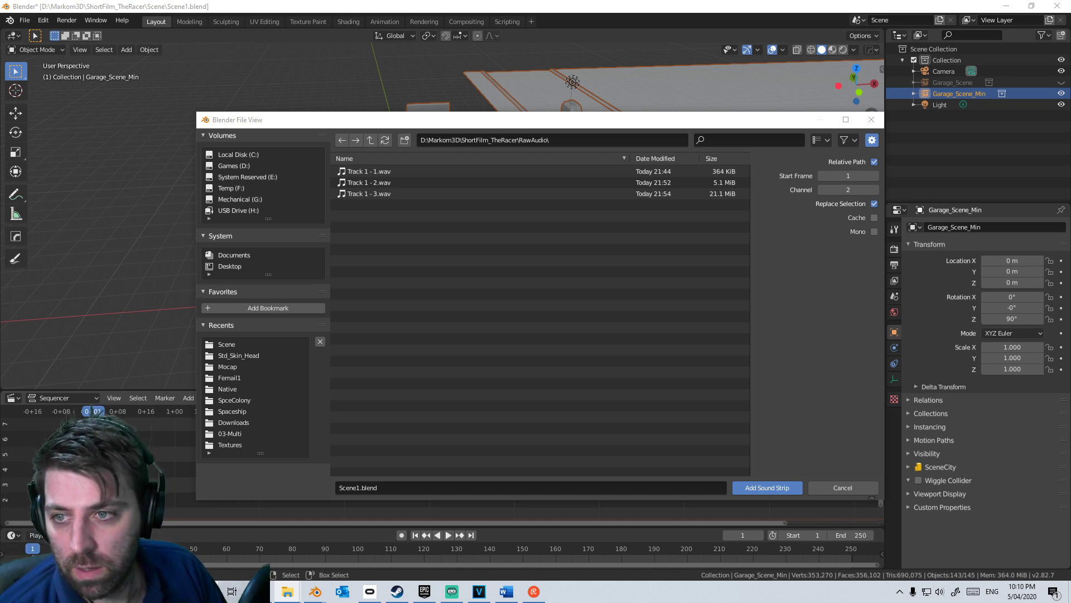
Step: Switch to VEGAS Pro and check the output folder in the Render As settings for Scene1_Raw without rendering
{"action": "left_click", "coordinate": [506, 591]}
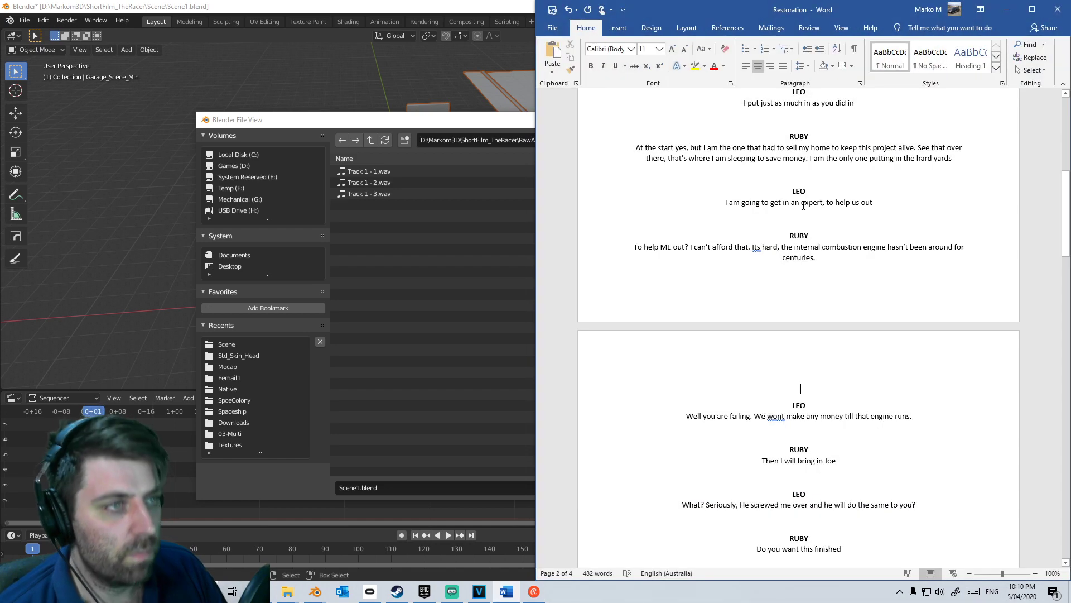
{"action": "left_click", "coordinate": [479, 592]}
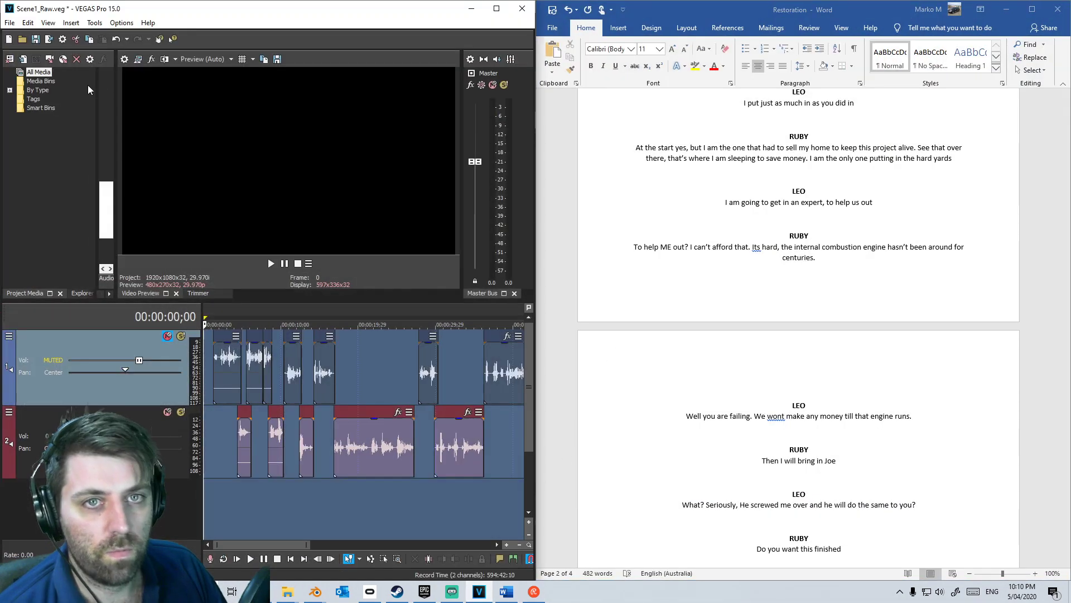
{"action": "left_click", "coordinate": [9, 23]}
{"action": "left_click", "coordinate": [31, 108]}
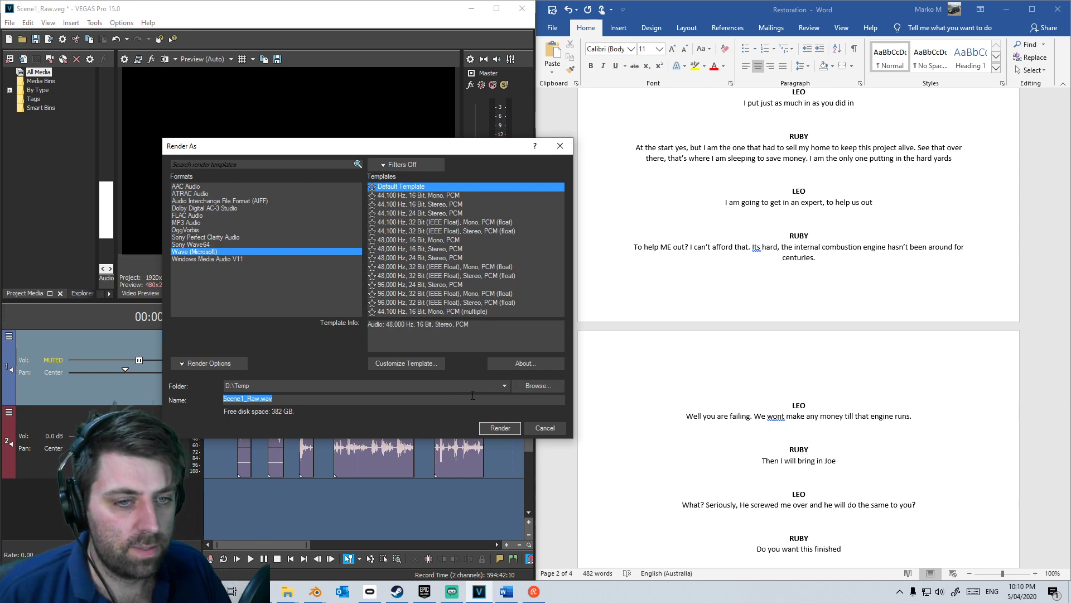
{"action": "left_click", "coordinate": [560, 428]}
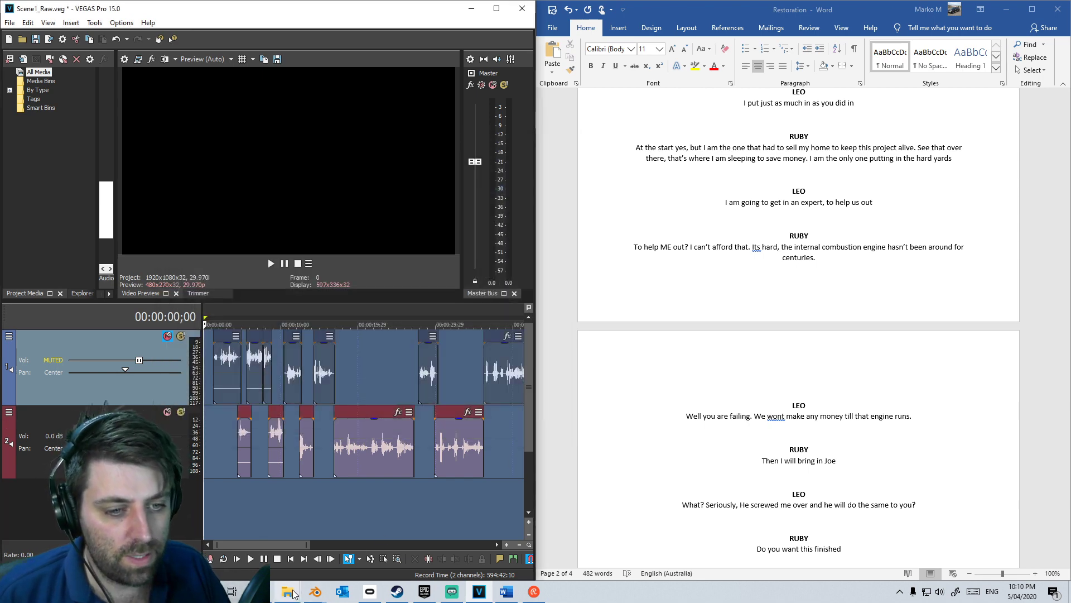
Step: Switch to File Explorer and move Scene1_LEO_Aud and Scene1_Ruby_Aud from D:\Temp into the project's RawAudio folder
{"action": "mouse_move", "coordinate": [293, 593]}
{"action": "left_click", "coordinate": [352, 536]}
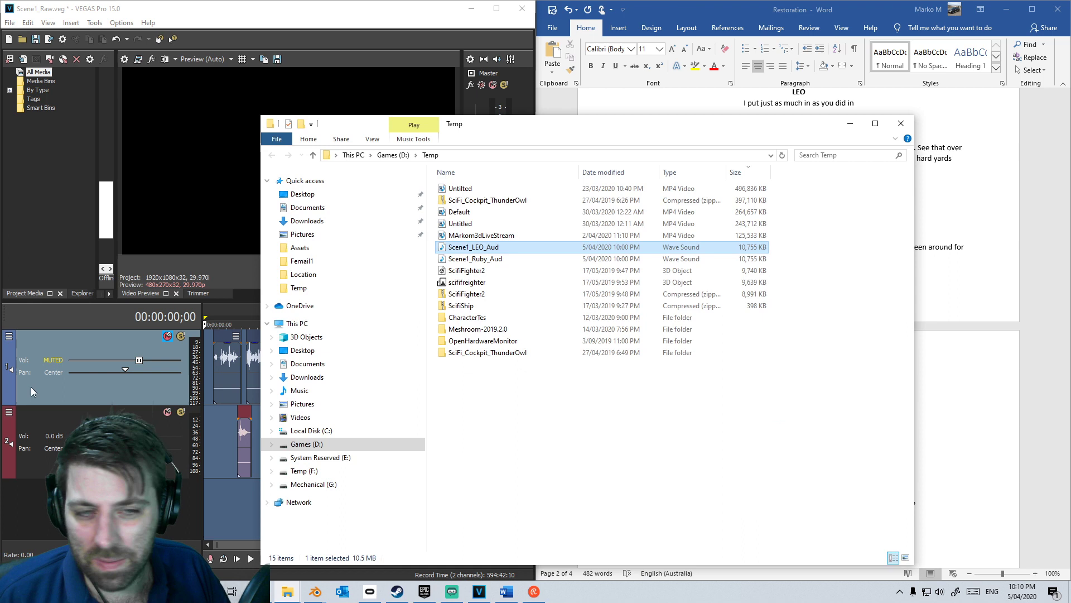
{"action": "left_click", "coordinate": [489, 259], "text": "shift"}
{"action": "right_click", "coordinate": [489, 252]}
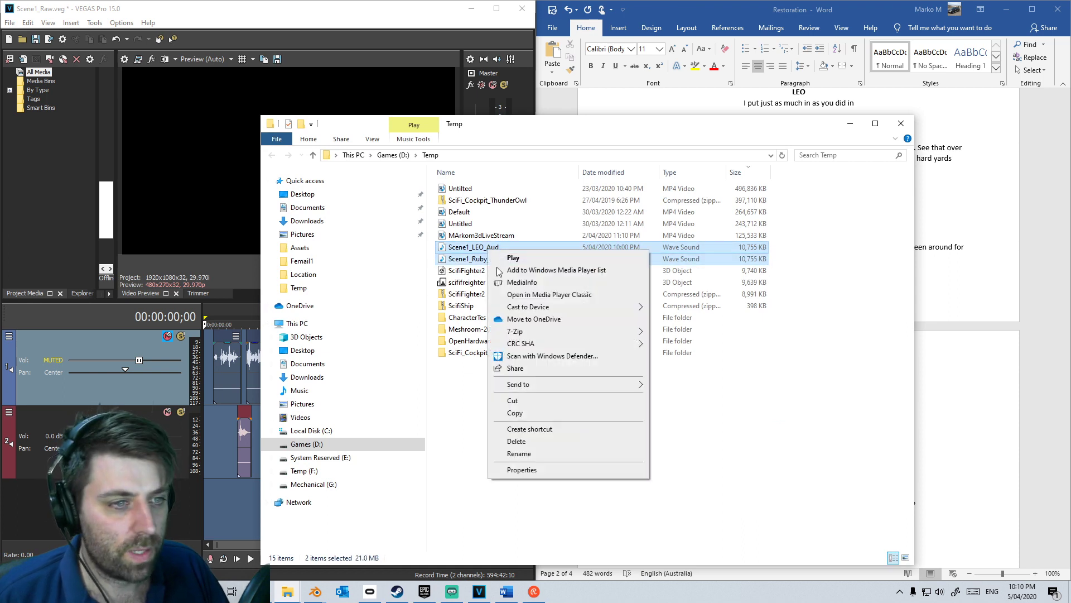
{"action": "left_click", "coordinate": [518, 401]}
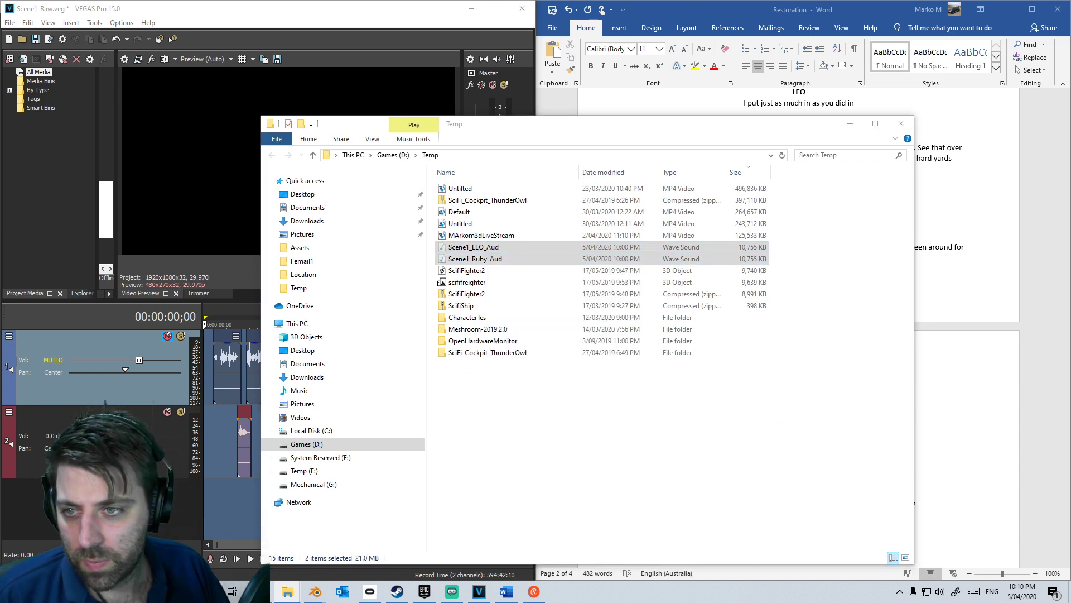
{"action": "left_click", "coordinate": [901, 124]}
{"action": "key", "text": "alt+Tab"}
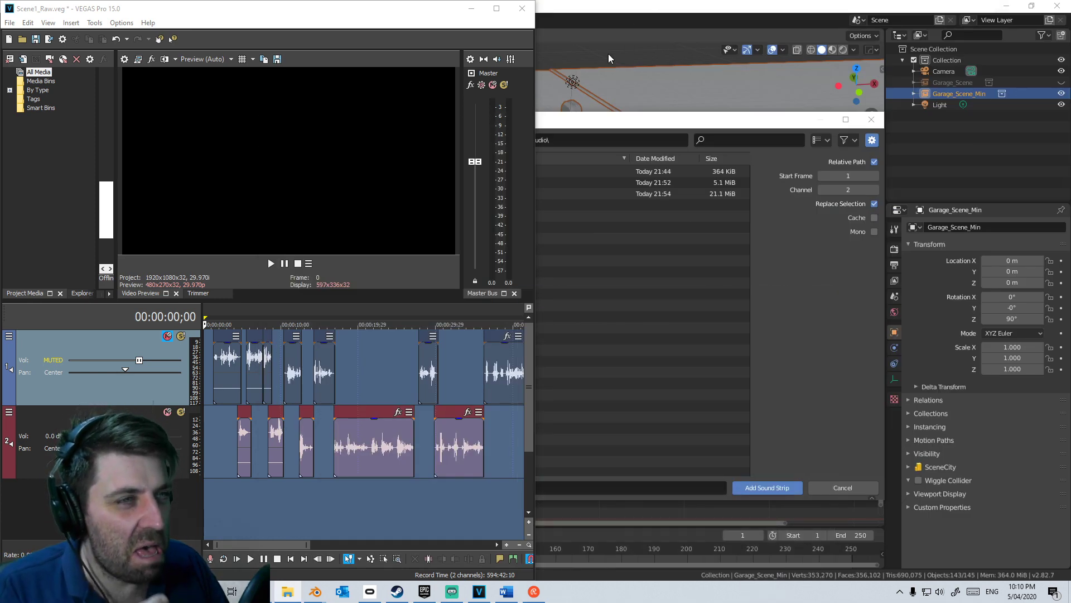
Step: Return to Blender's sound file browser, reopen the RawAudio folder and add Scene1_Ruby_Aud.wav on channel 2 from frame 1
{"action": "left_click", "coordinate": [472, 8]}
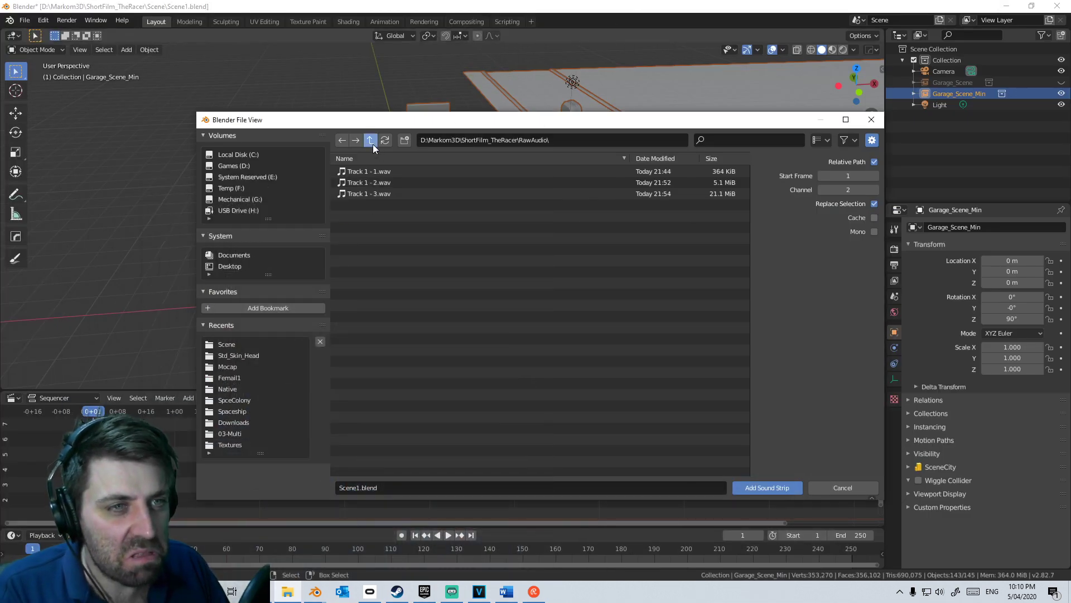
{"action": "left_click", "coordinate": [370, 140]}
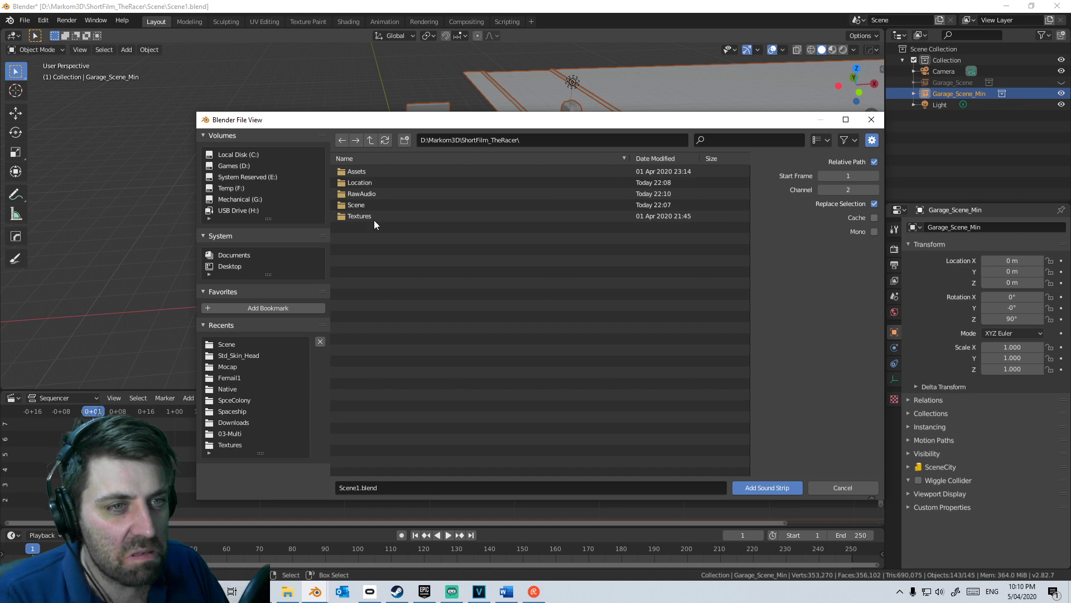
{"action": "double_click", "coordinate": [363, 194]}
{"action": "left_click", "coordinate": [390, 172]}
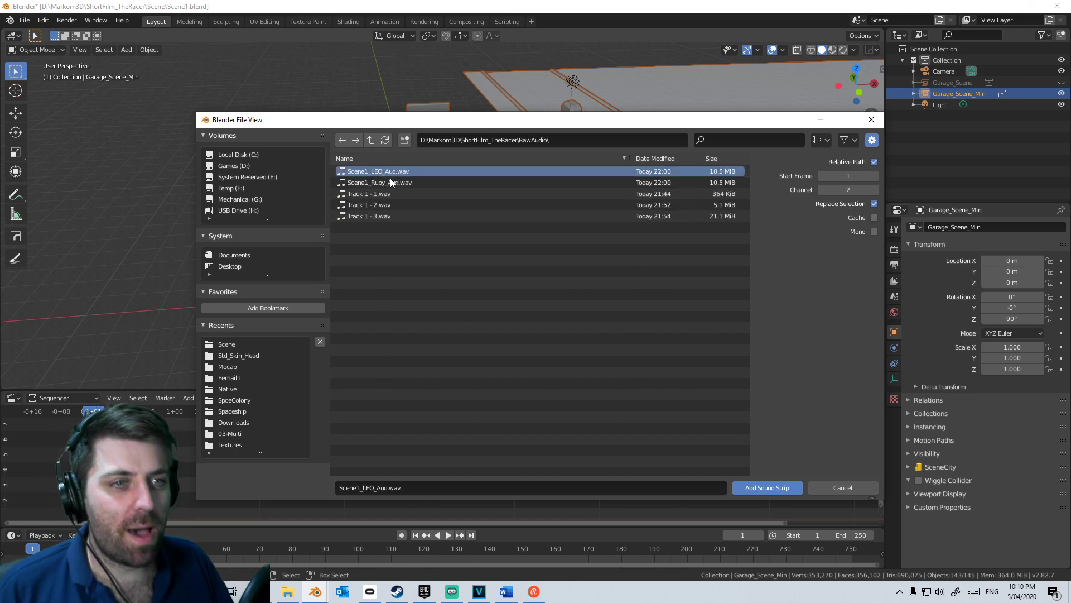
{"action": "left_click", "coordinate": [391, 182], "text": "shift"}
{"action": "left_click", "coordinate": [760, 487]}
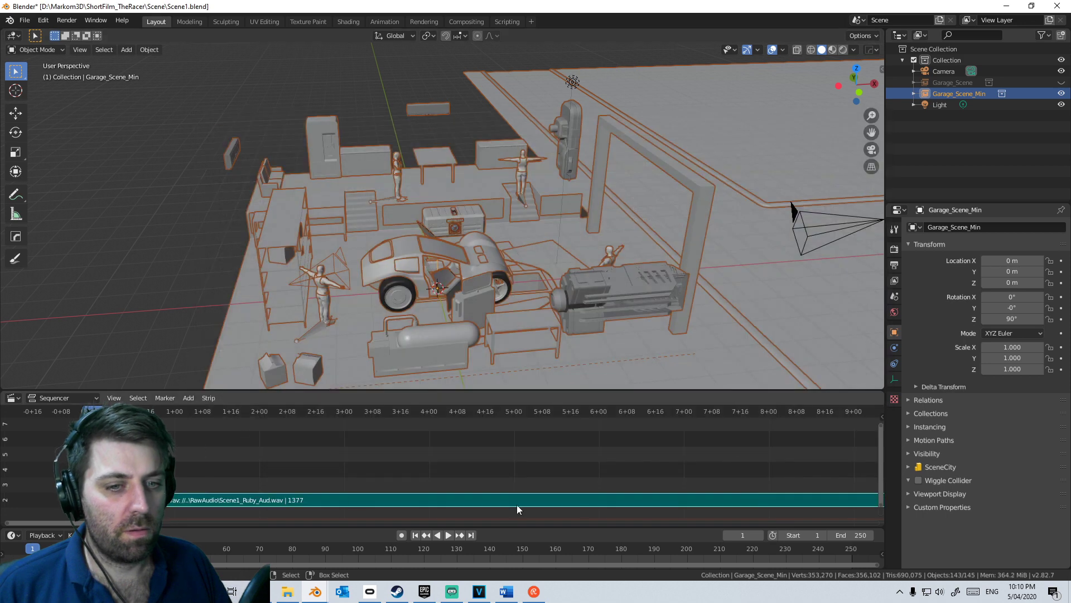
{"action": "scroll", "coordinate": [359, 477], "scroll_direction": "down", "scroll_amount": 10}
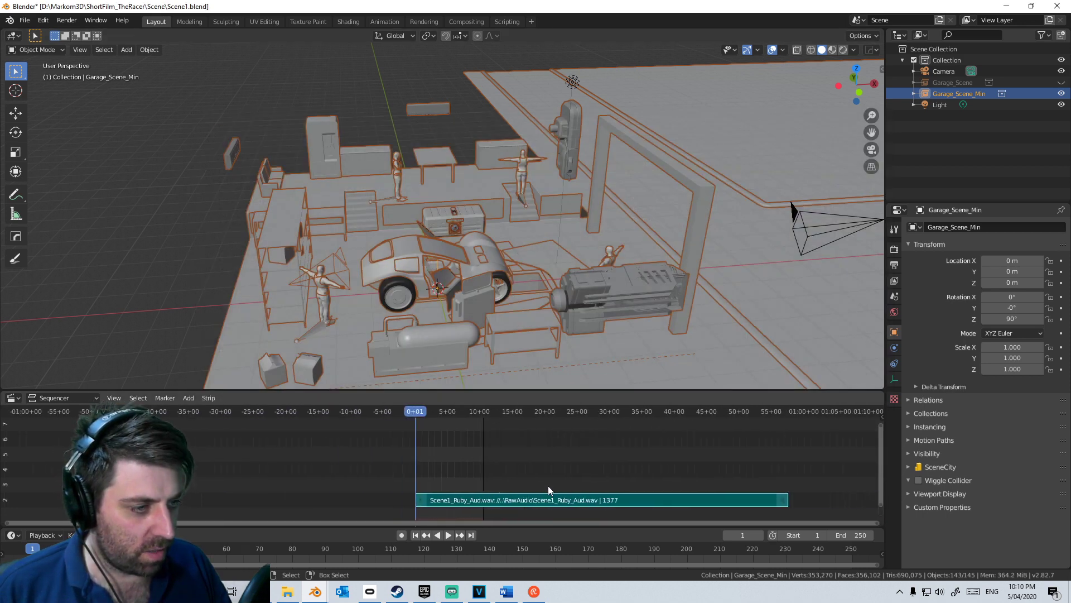
{"action": "scroll", "coordinate": [547, 485], "scroll_direction": "up", "scroll_amount": 10}
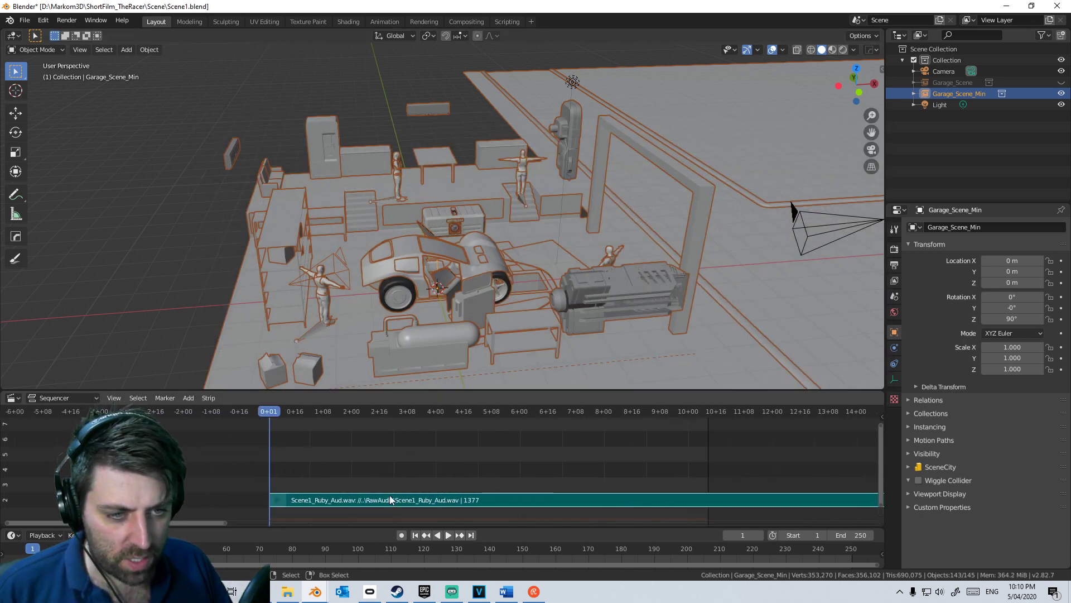
Step: Add Scene1_LEO_Aud.wav from the RawAudio folder as a second sound strip on channel 3, aligned with the Ruby strip
{"action": "left_click", "coordinate": [26, 21]}
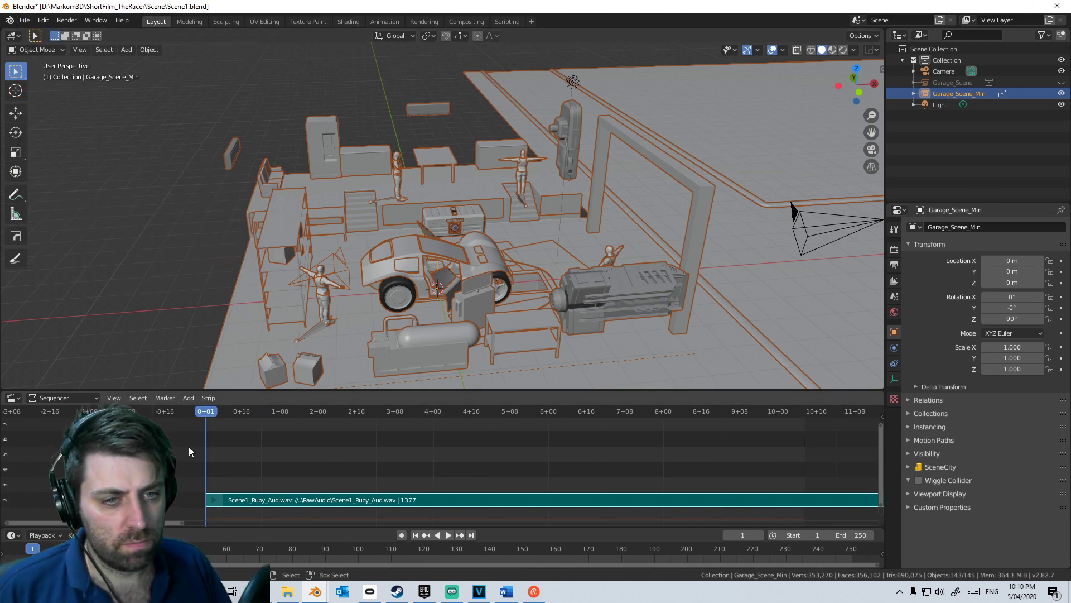
{"action": "left_click", "coordinate": [188, 398]}
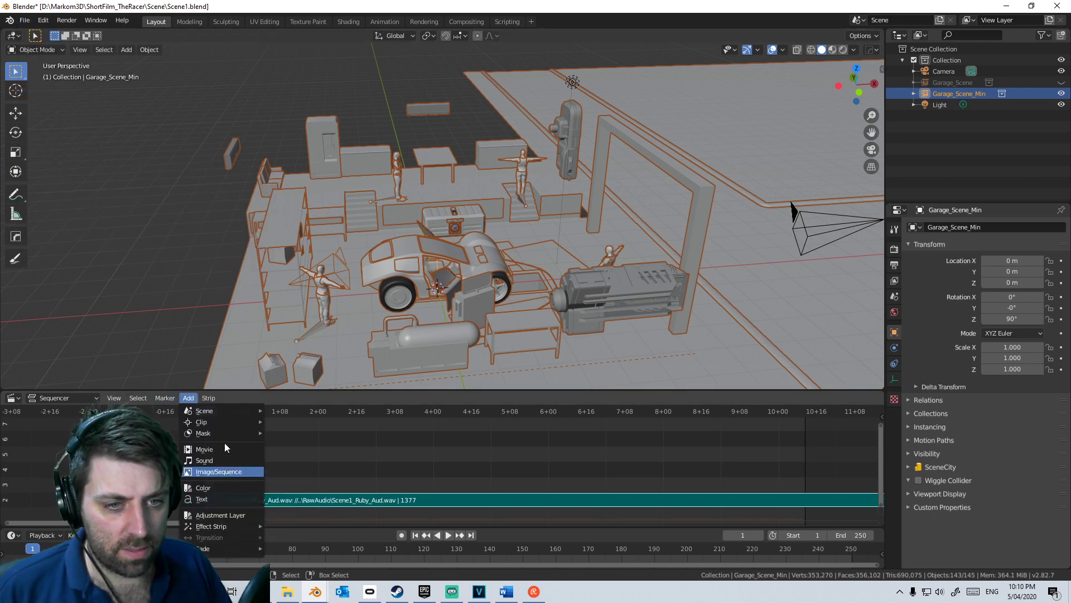
{"action": "left_click", "coordinate": [219, 460]}
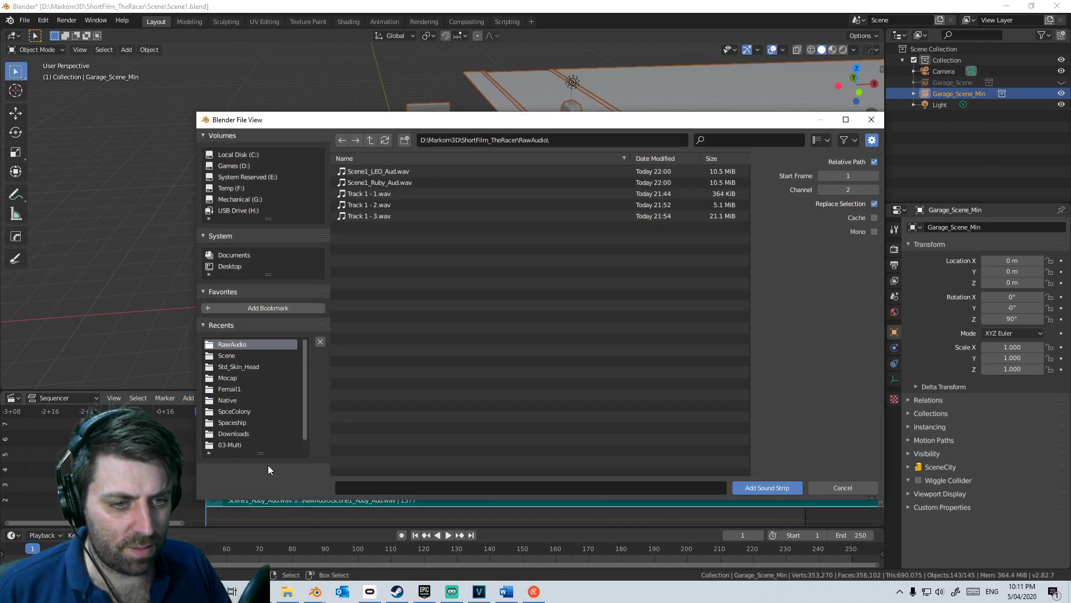
{"action": "double_click", "coordinate": [382, 171]}
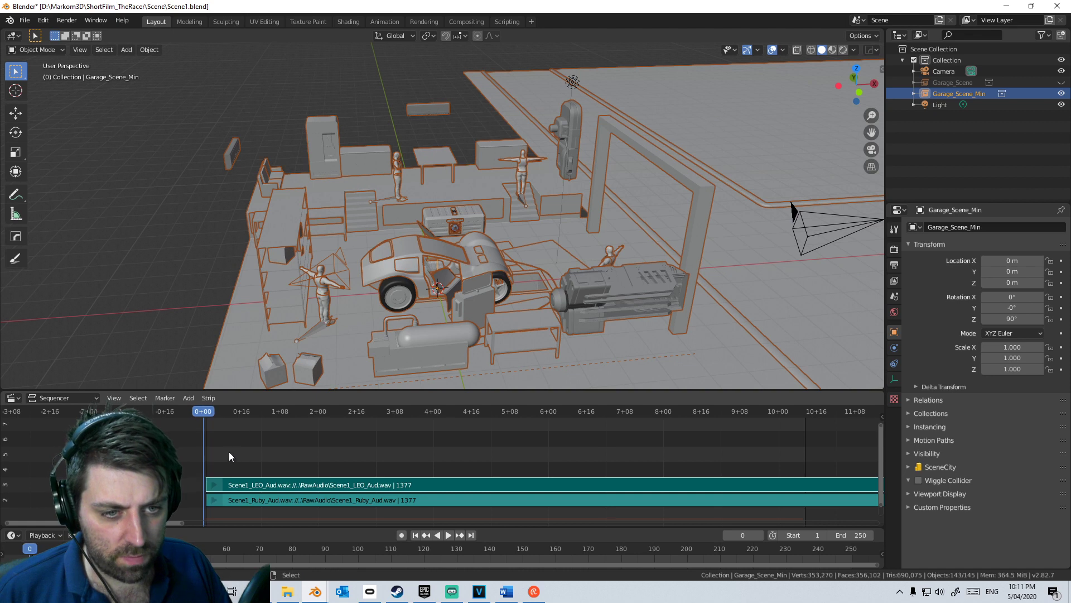
Step: Display the waveforms of both audio strips, Scene1_LEO_Aud.wav and Scene1_Ruby_Aud.wav, in the sequencer
{"action": "middle_click_drag", "start_coordinate": [229, 458], "coordinate": [222, 393], "text": "ctrl"}
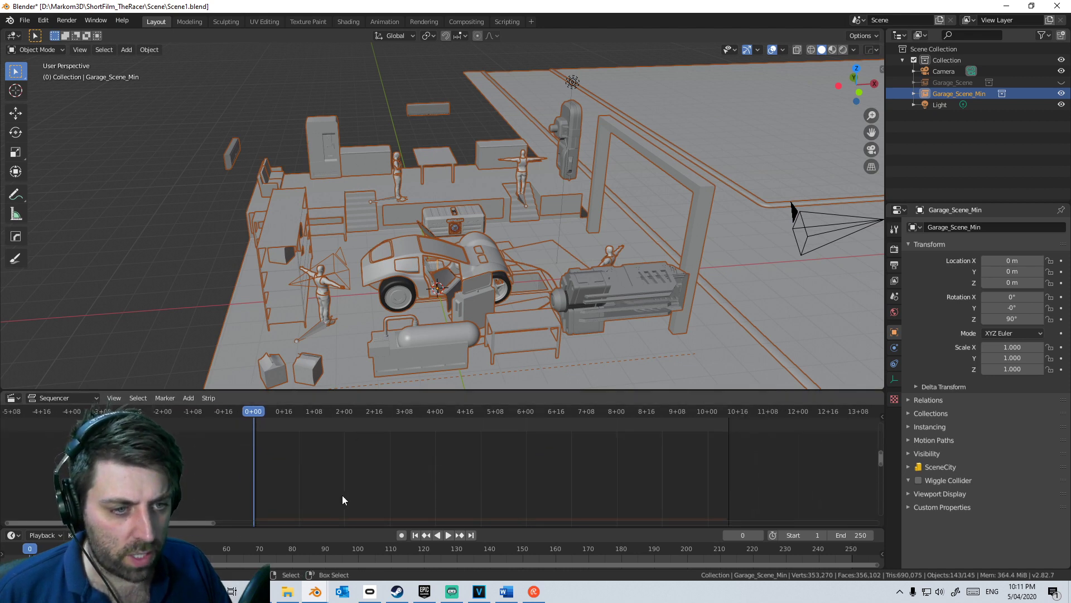
{"action": "key", "text": "Home"}
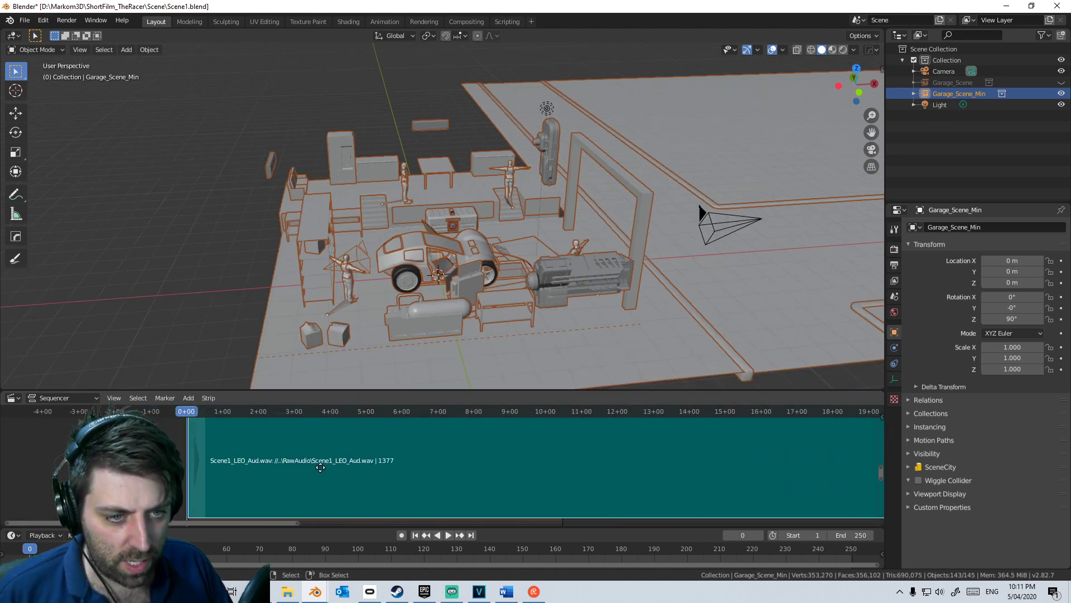
{"action": "middle_click_drag", "start_coordinate": [320, 467], "coordinate": [279, 463], "text": "ctrl"}
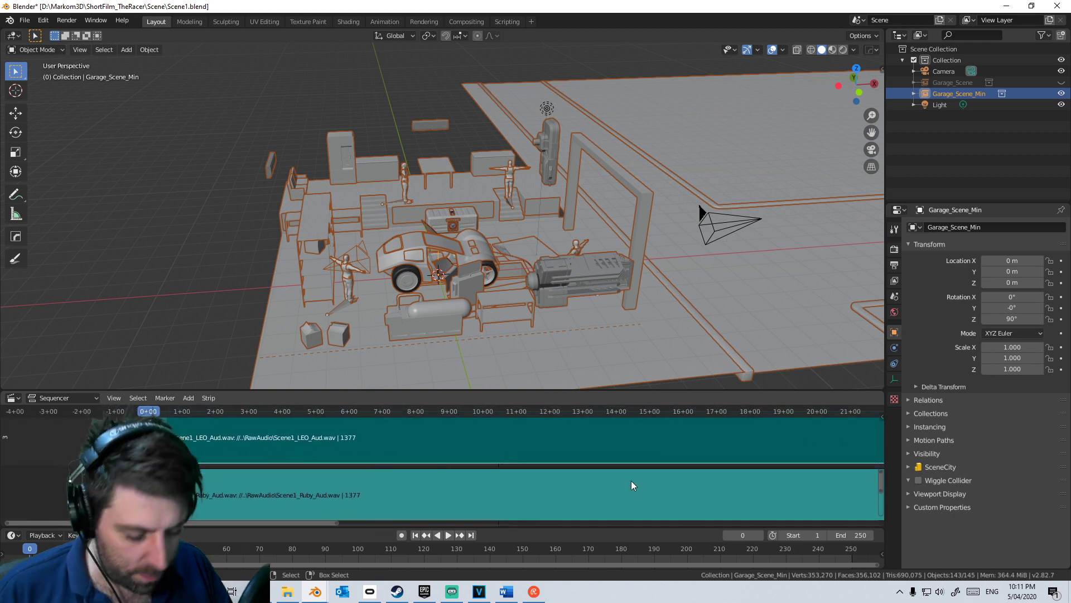
{"action": "key", "text": "n"}
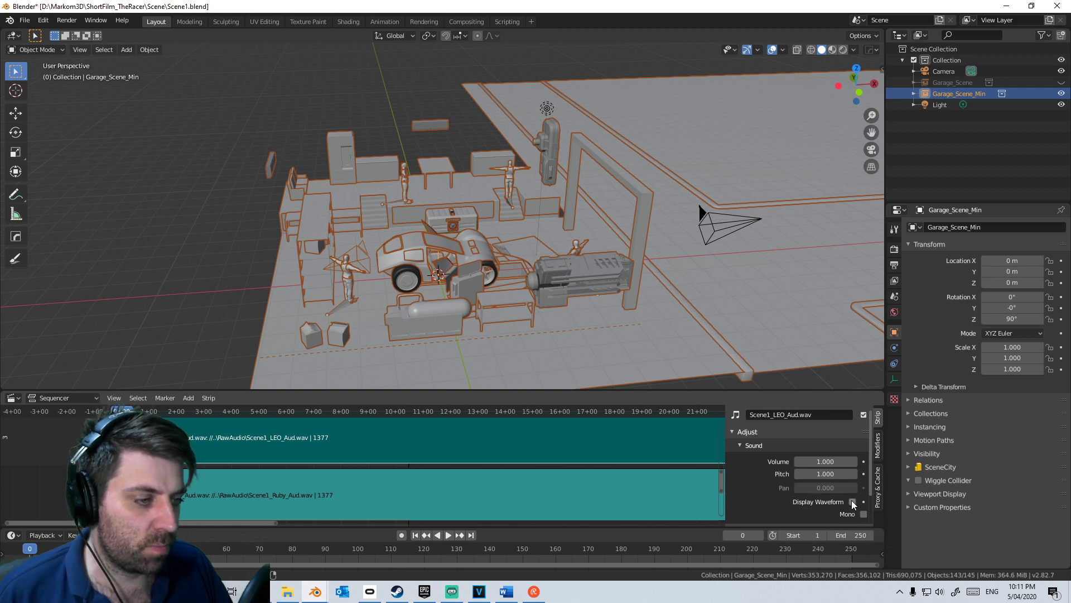
{"action": "left_click", "coordinate": [852, 501]}
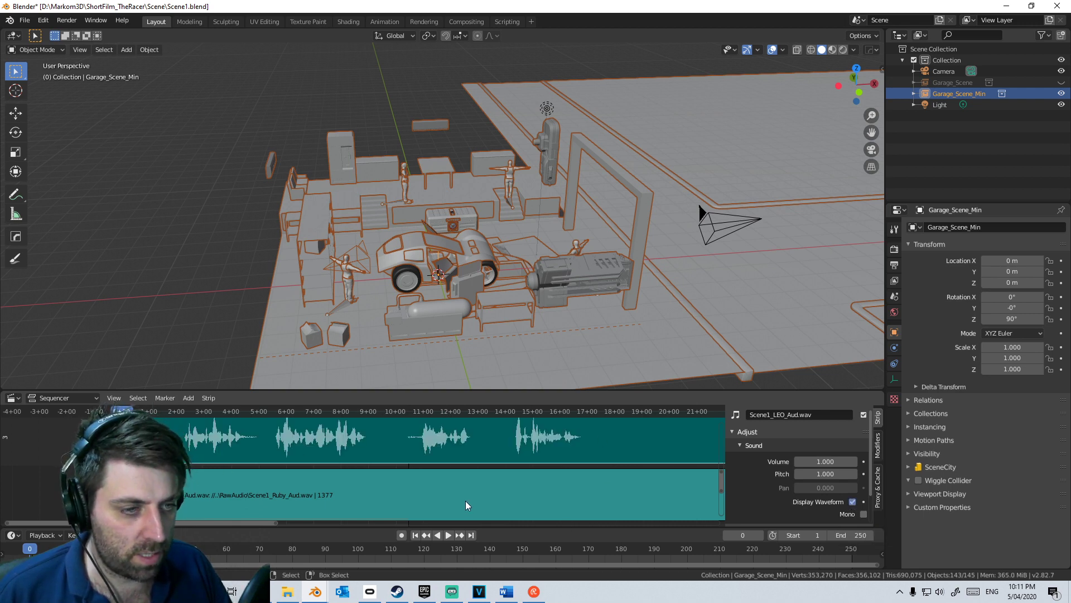
{"action": "left_click", "coordinate": [466, 505]}
{"action": "left_click", "coordinate": [852, 500]}
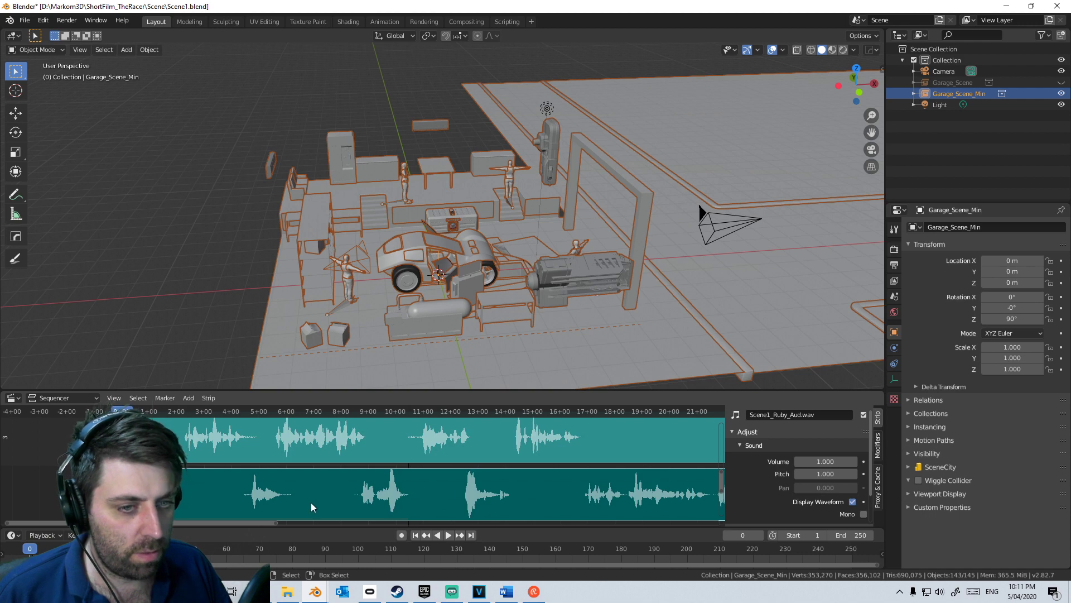
Step: Play back the dialogue briefly, and set both the Ruby and LEO audio strips to mono
{"action": "left_click", "coordinate": [447, 534]}
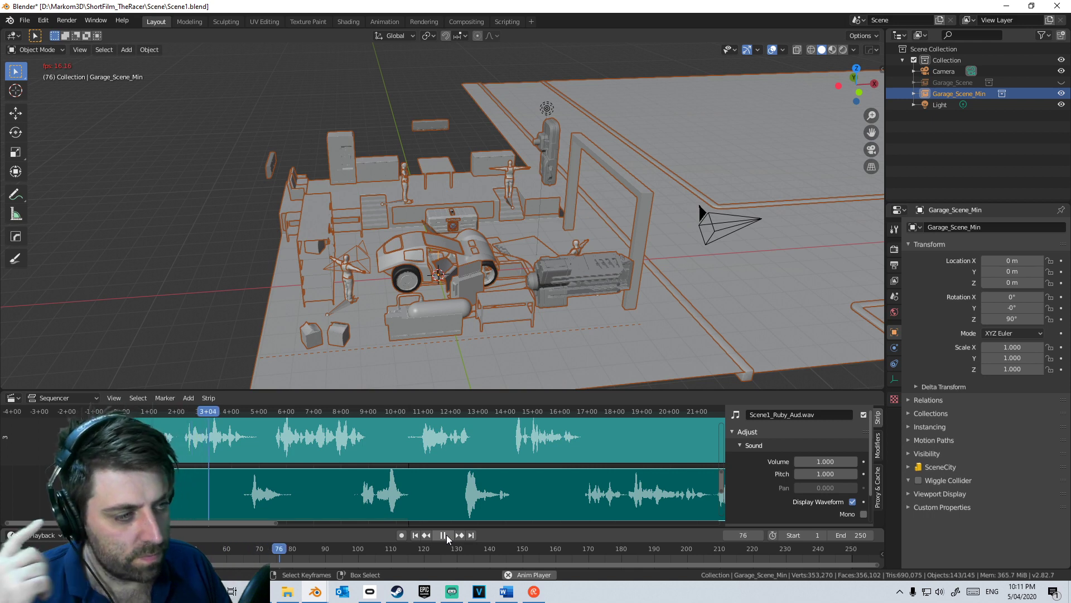
{"action": "left_click", "coordinate": [446, 535]}
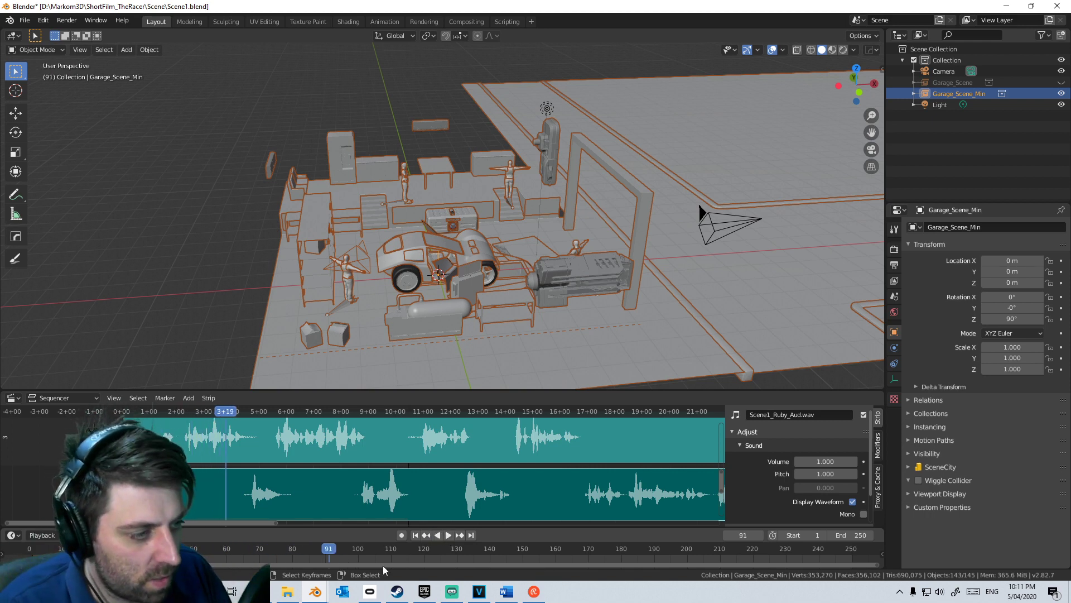
{"action": "left_click", "coordinate": [864, 514]}
{"action": "left_click", "coordinate": [678, 504]}
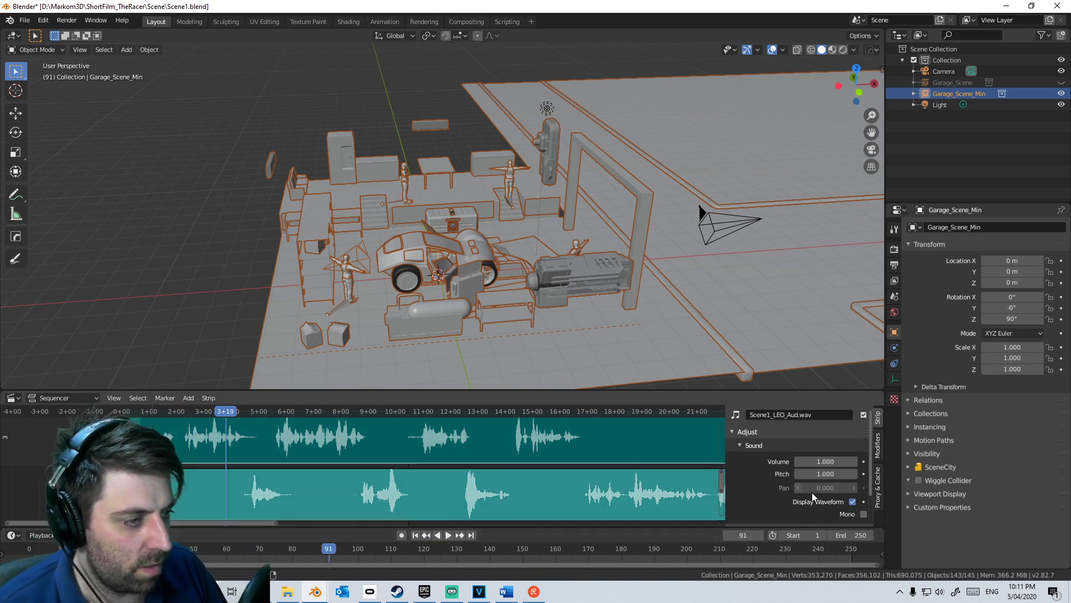
{"action": "left_click", "coordinate": [864, 513]}
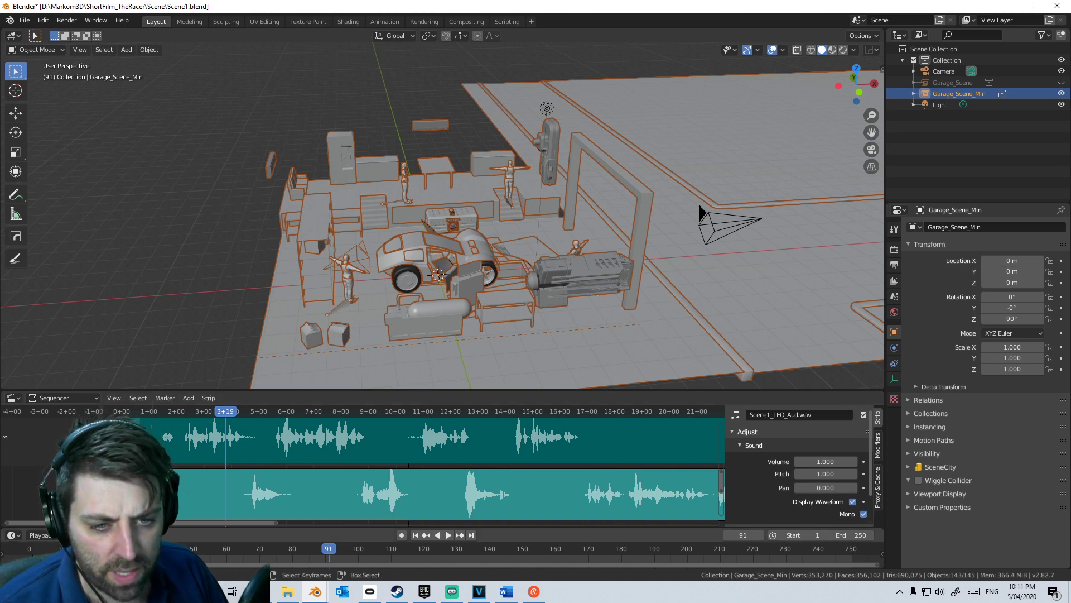
Step: Enable Audio Scrubbing for playback and scrub through the dialogue waveforms to test it
{"action": "left_click", "coordinate": [53, 537]}
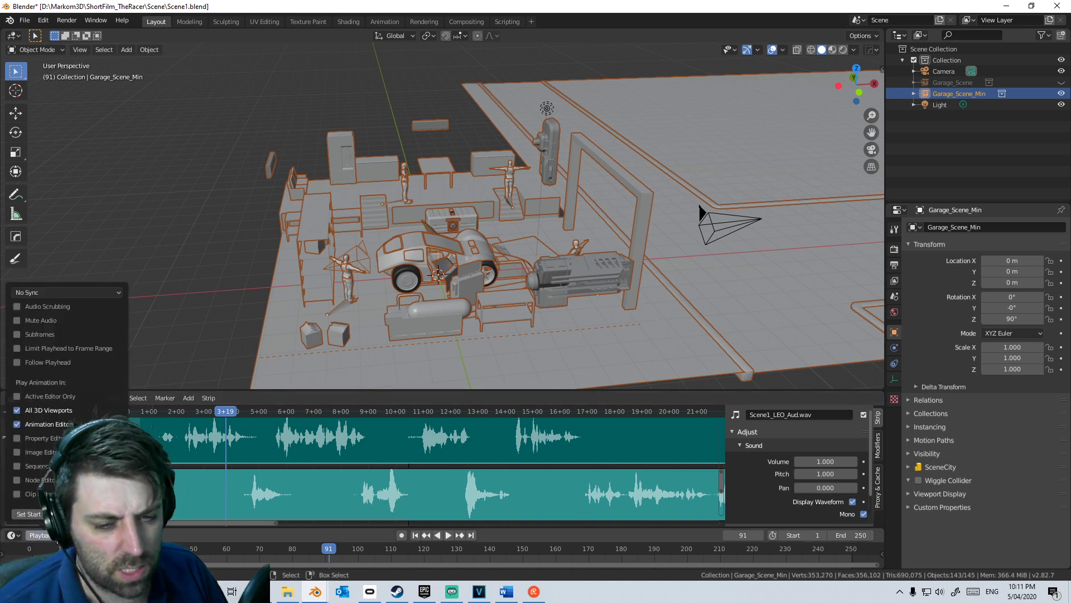
{"action": "left_click", "coordinate": [17, 307]}
{"action": "scroll", "coordinate": [246, 470], "scroll_direction": "up", "scroll_amount": 1}
{"action": "left_click_drag", "start_coordinate": [215, 439], "coordinate": [203, 440]}
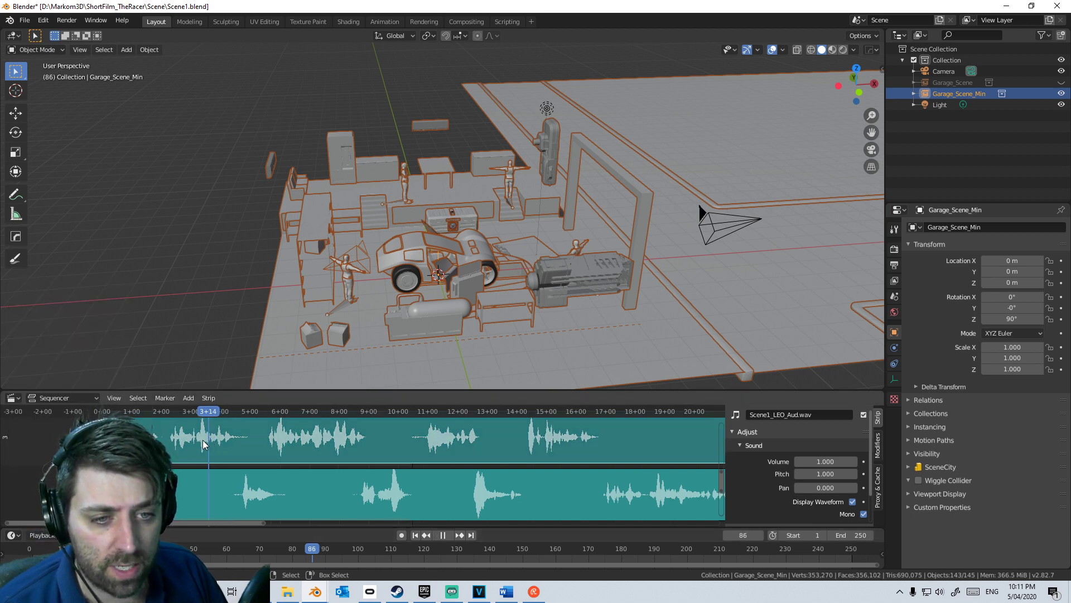
{"action": "key", "text": "space"}
{"action": "key", "text": "alt+a"}
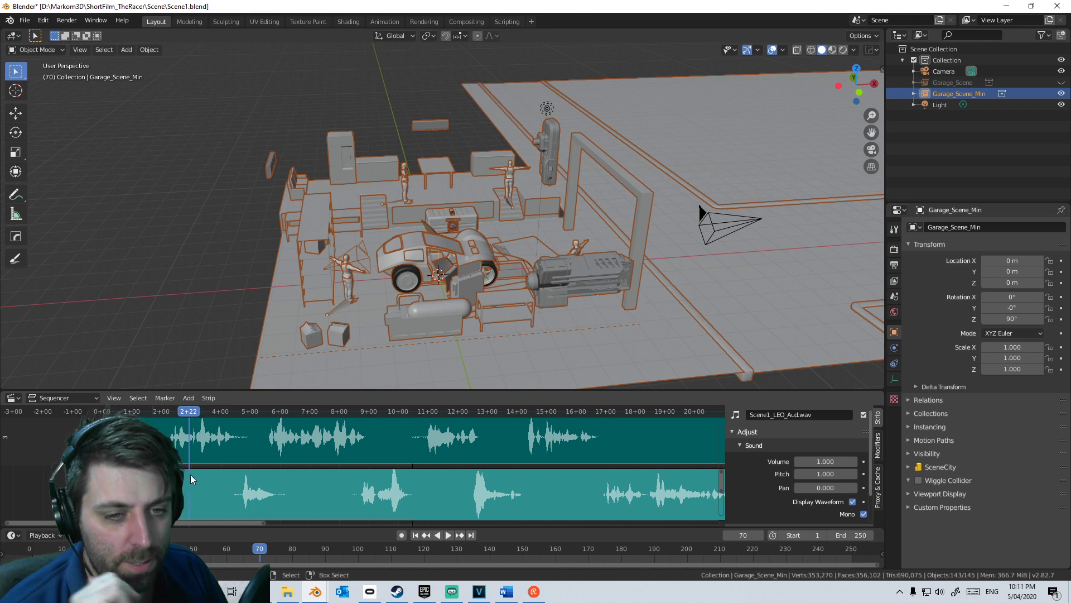
{"action": "left_click_drag", "start_coordinate": [185, 439], "coordinate": [139, 439]}
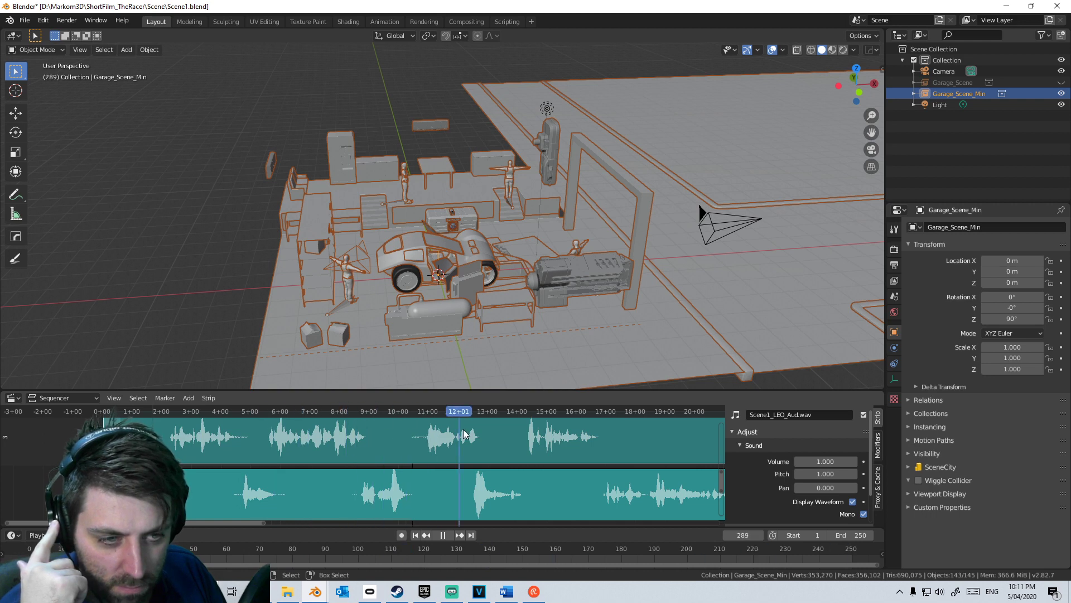
{"action": "key", "text": "space"}
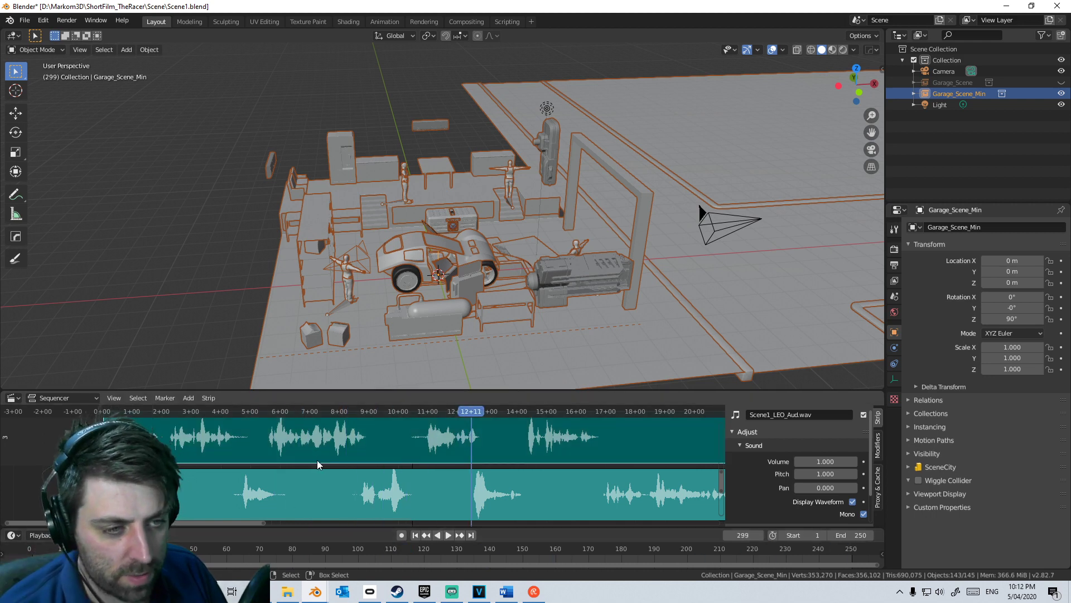
{"action": "left_click", "coordinate": [310, 411]}
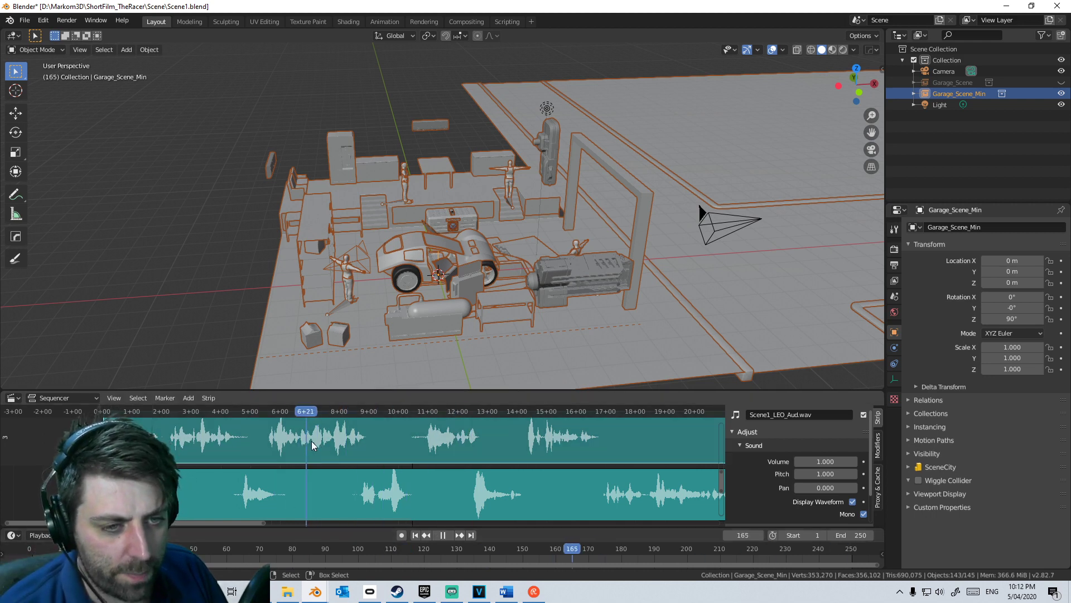
Step: Try the Frame Dropping sync mode, playing and scrubbing the dialogue to check its timing
{"action": "left_click", "coordinate": [45, 535]}
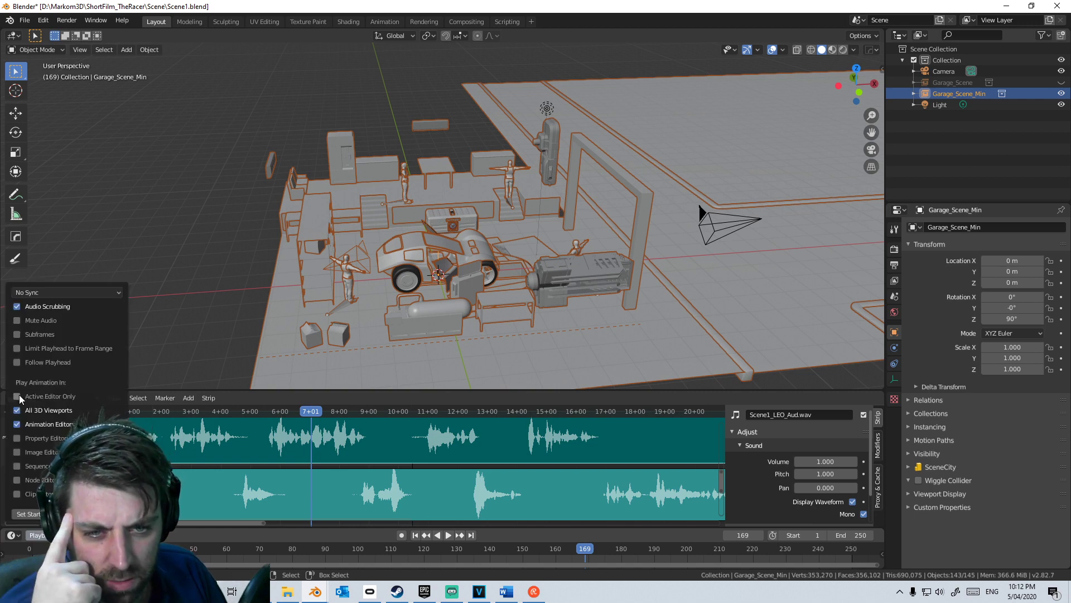
{"action": "left_click", "coordinate": [51, 292]}
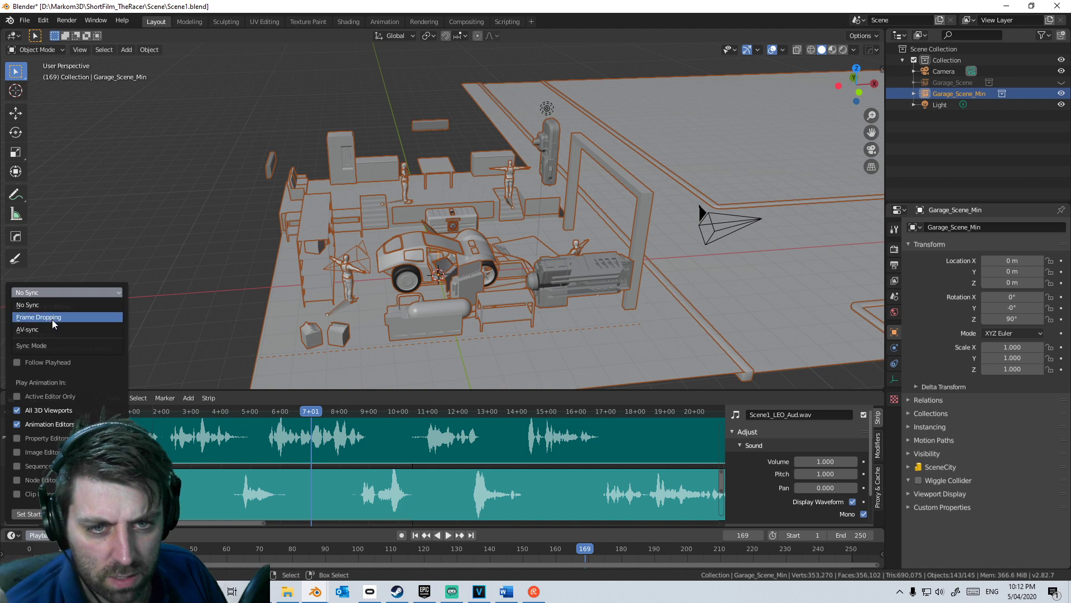
{"action": "left_click", "coordinate": [52, 317]}
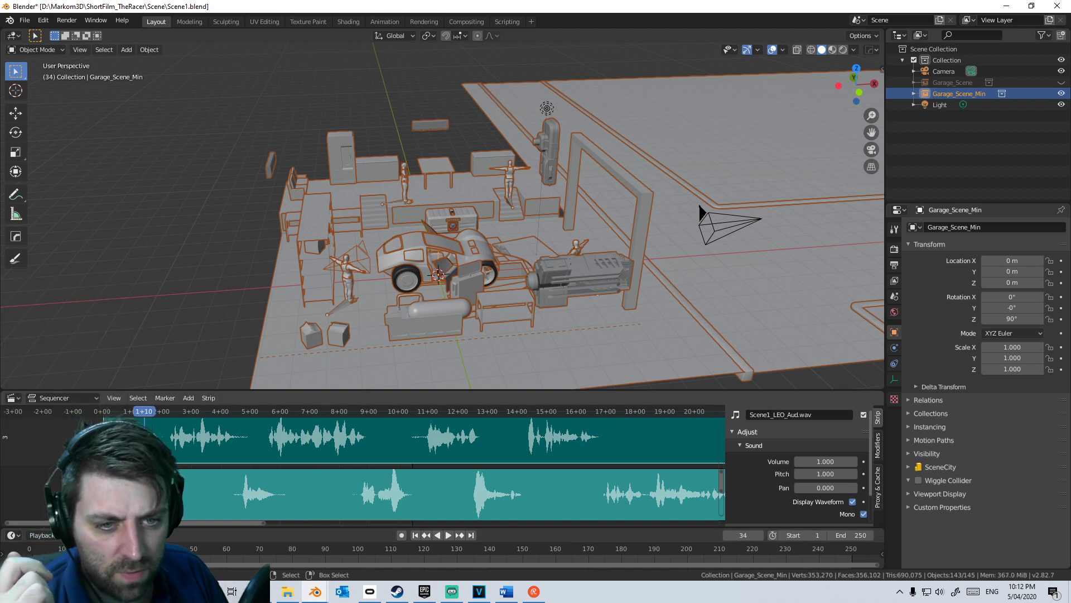
{"action": "left_click", "coordinate": [451, 532]}
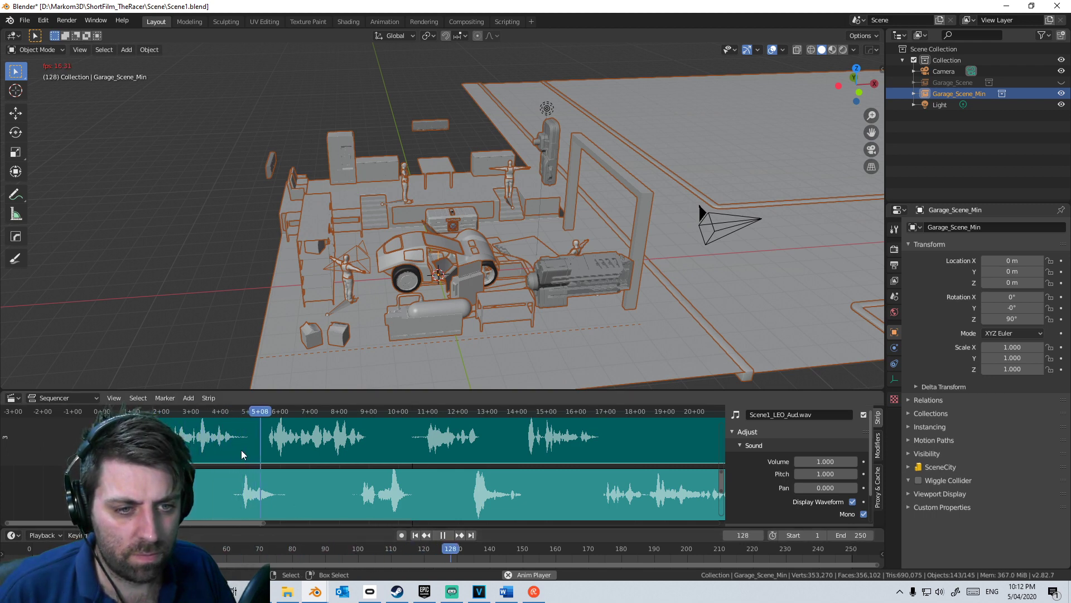
{"action": "left_click", "coordinate": [447, 534]}
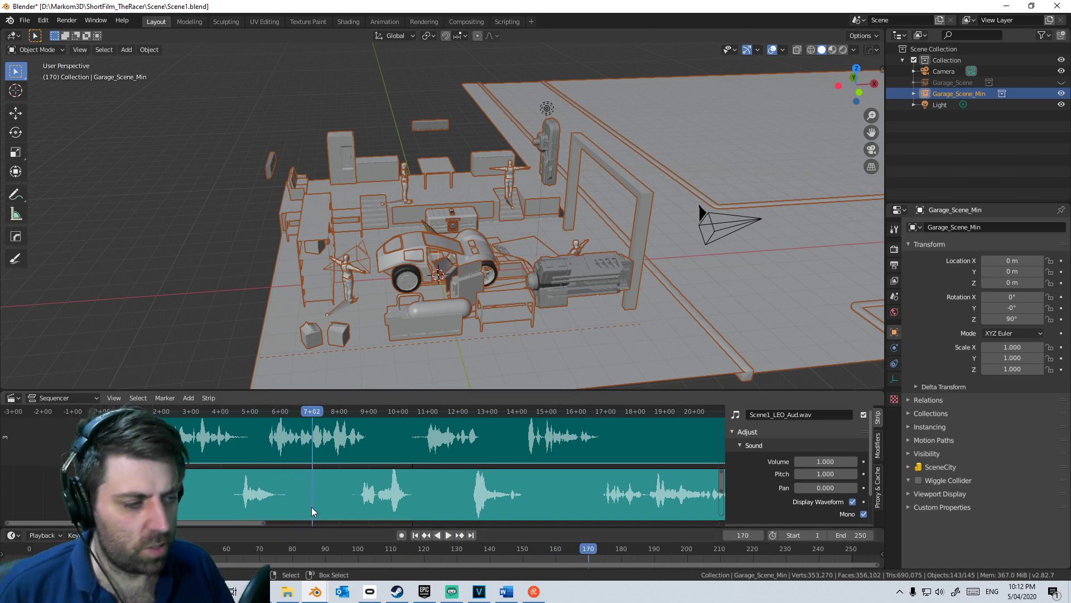
{"action": "scroll", "coordinate": [836, 506], "scroll_direction": "down", "scroll_amount": 2}
{"action": "key", "text": "space"}
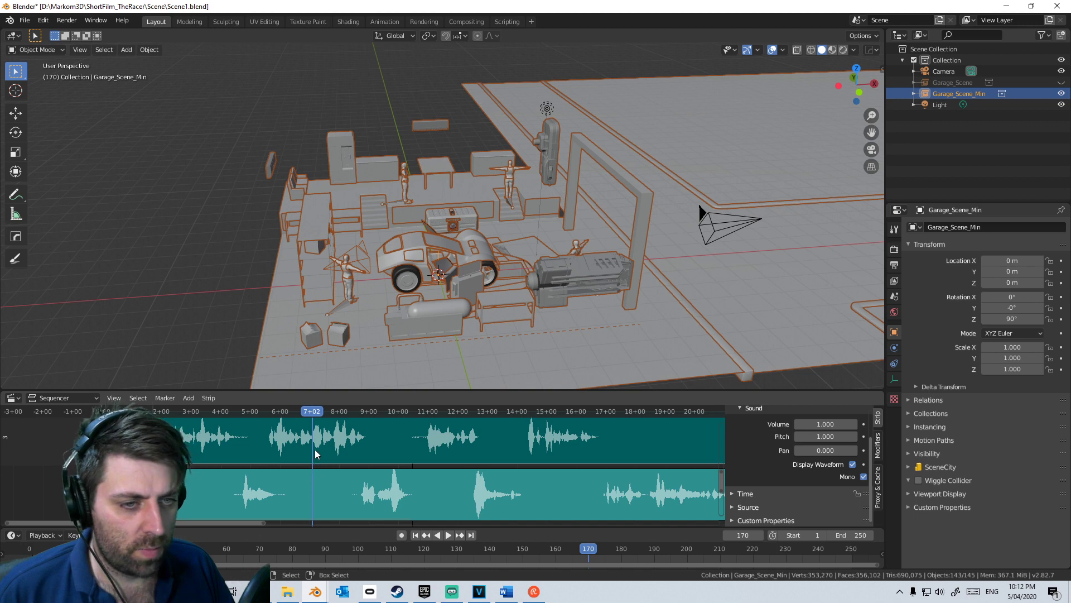
{"action": "key", "text": "space"}
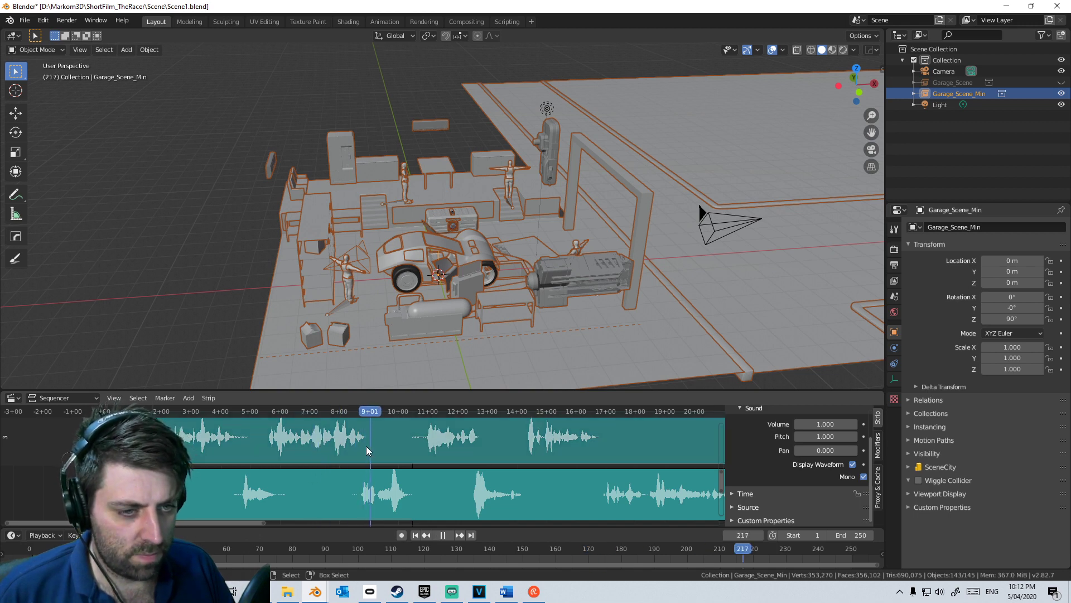
Step: Set the playback sync mode to AV-sync and play the dialogue from frame 35 to test it
{"action": "left_click", "coordinate": [44, 534]}
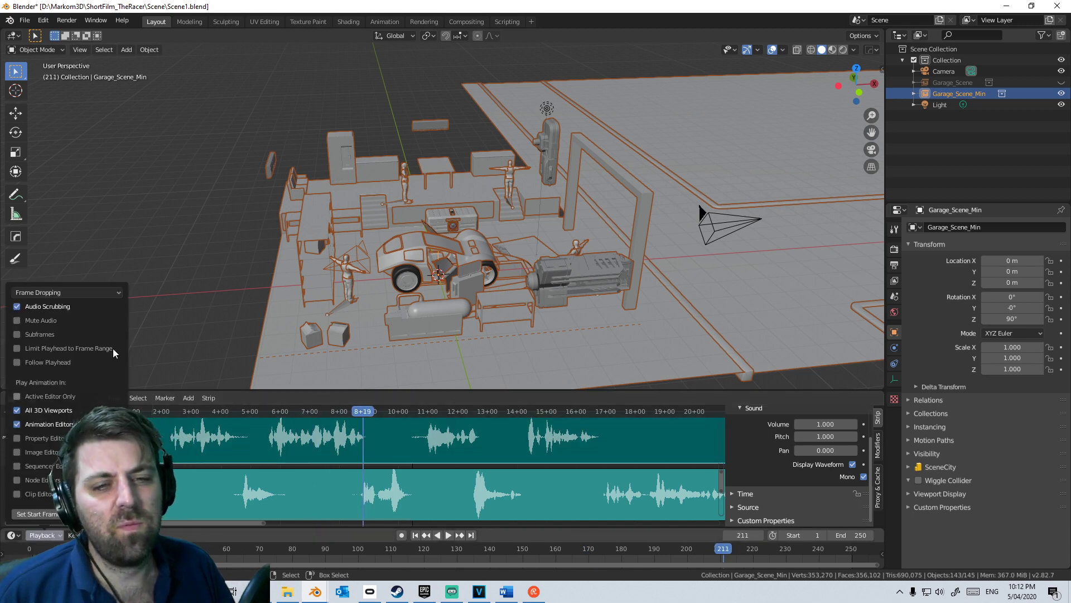
{"action": "left_click", "coordinate": [99, 291]}
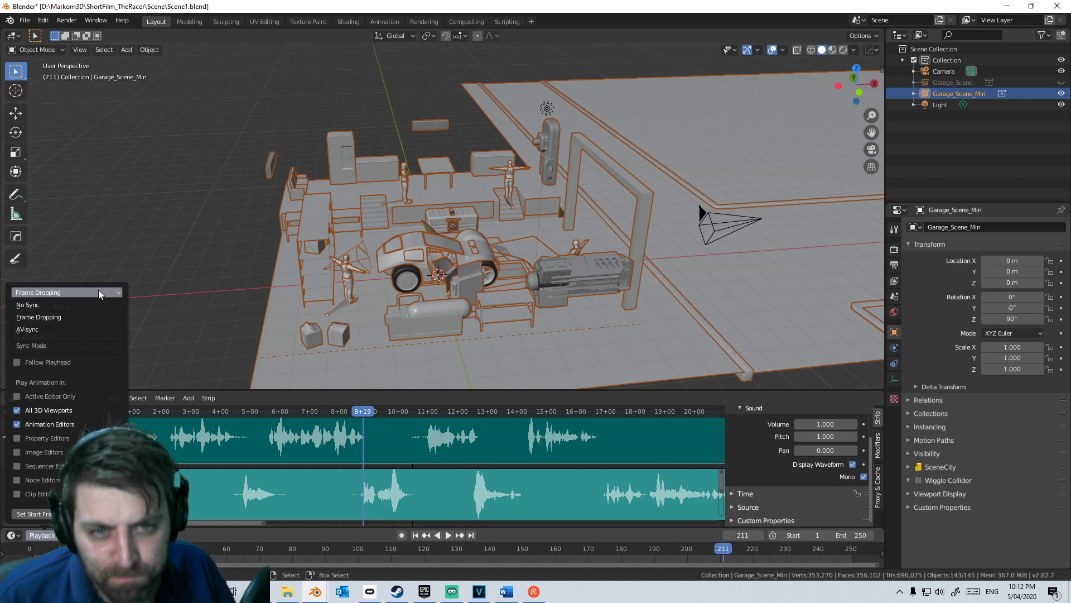
{"action": "left_click", "coordinate": [84, 329]}
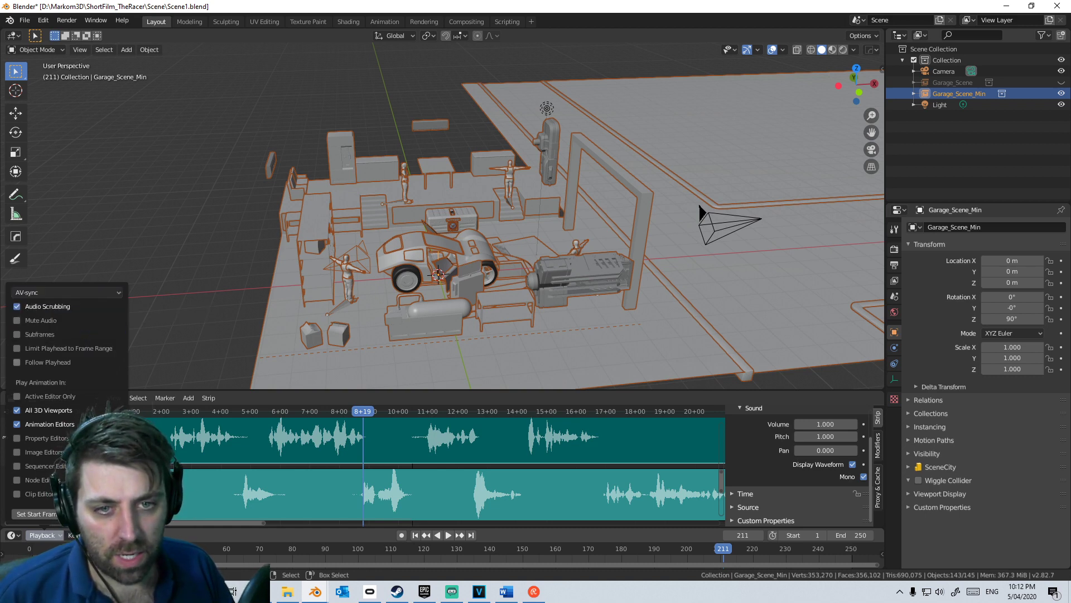
{"action": "left_click", "coordinate": [145, 411]}
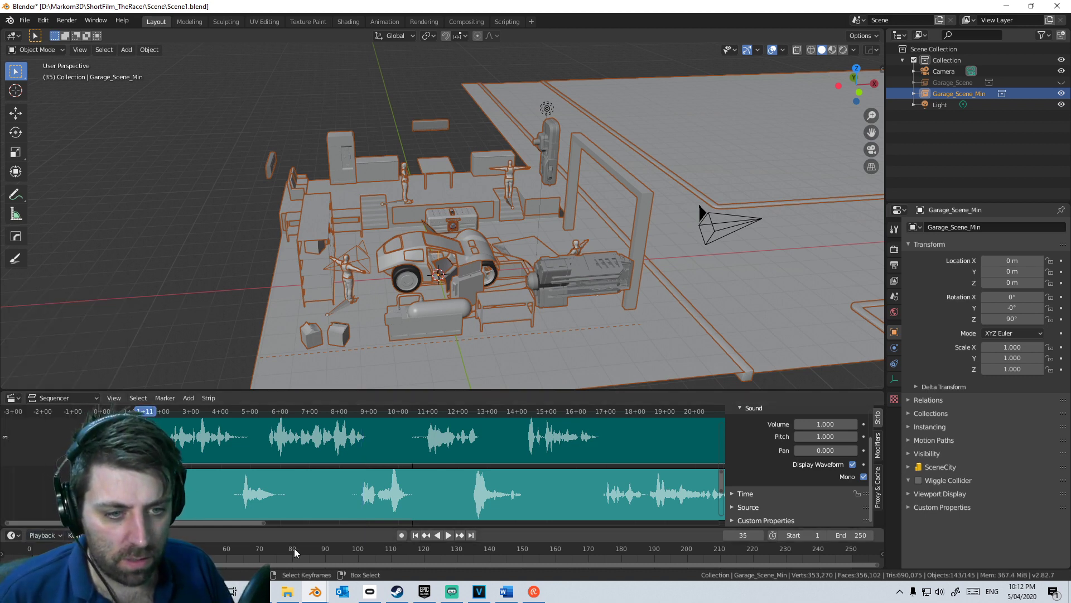
{"action": "left_click", "coordinate": [447, 536]}
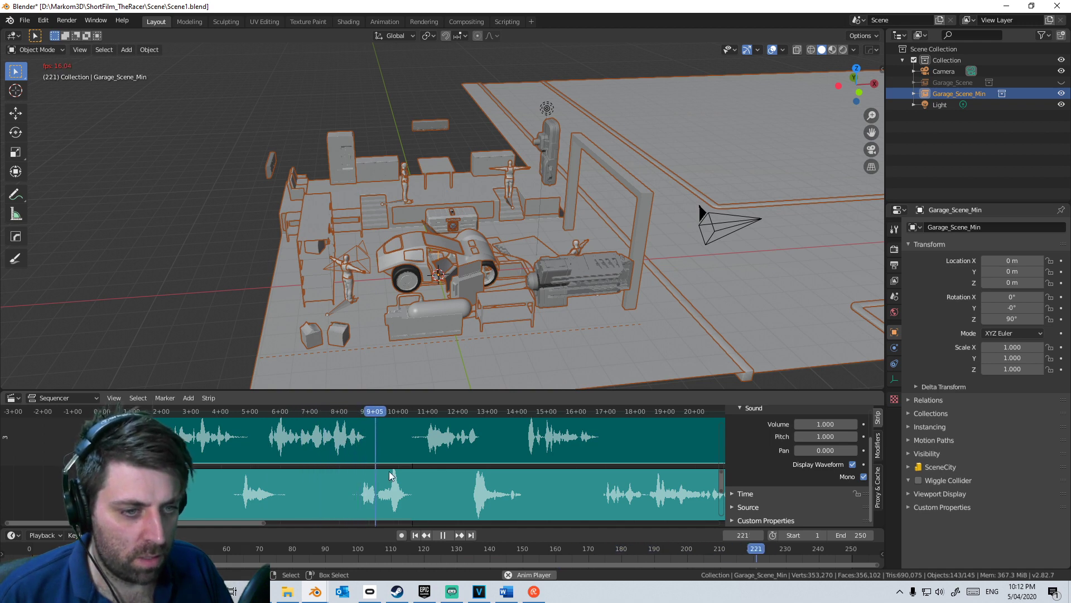
{"action": "left_click", "coordinate": [443, 535]}
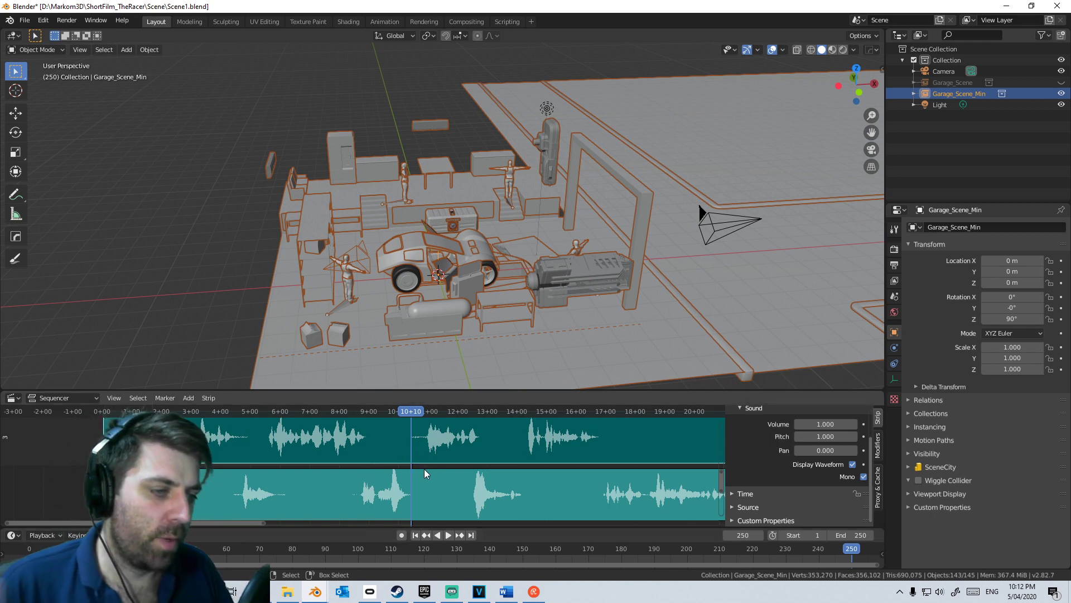
Step: Fit the full length of both audio strips in the sequencer and save the Scene1 file
{"action": "scroll", "coordinate": [531, 457], "scroll_direction": "down", "scroll_amount": 3}
{"action": "key", "text": "Home"}
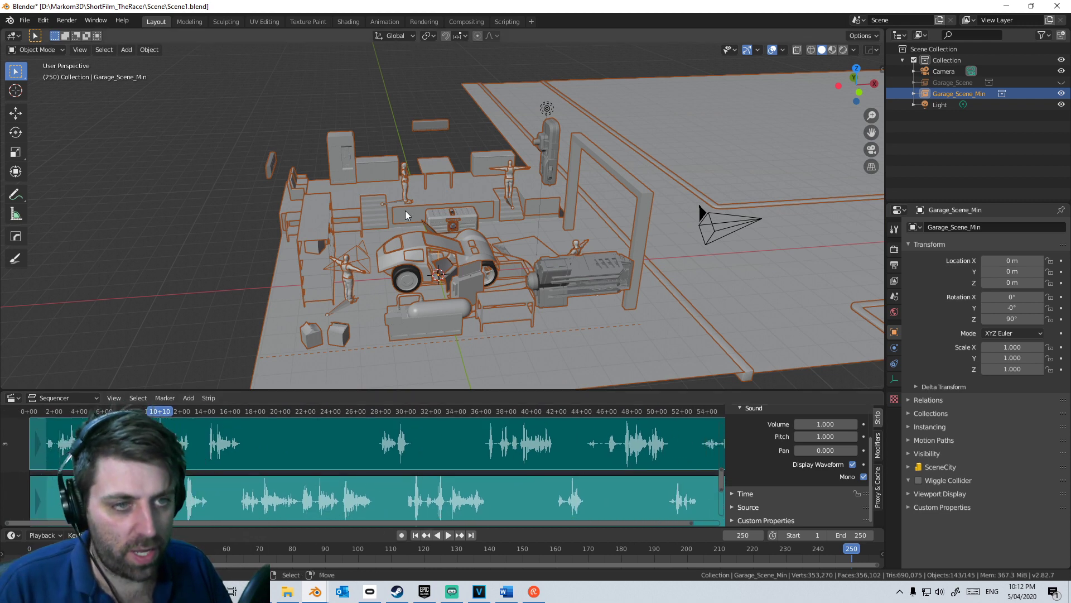
{"action": "key", "text": "ctrl+s"}
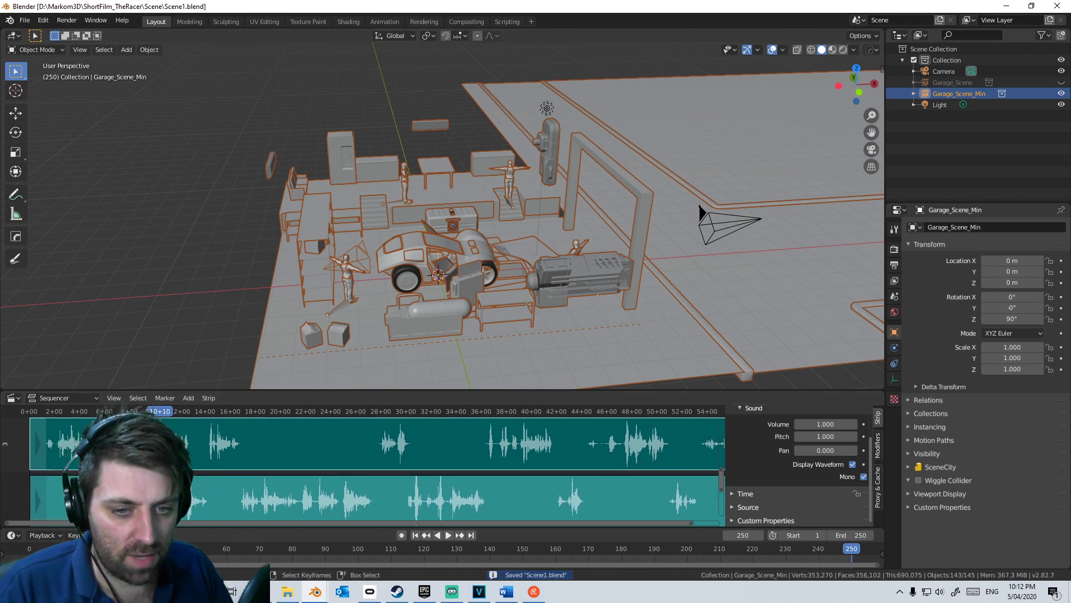
Step: Switch to Character Creator v3.22 and show the Content library with its project templates
{"action": "key", "text": "super"}
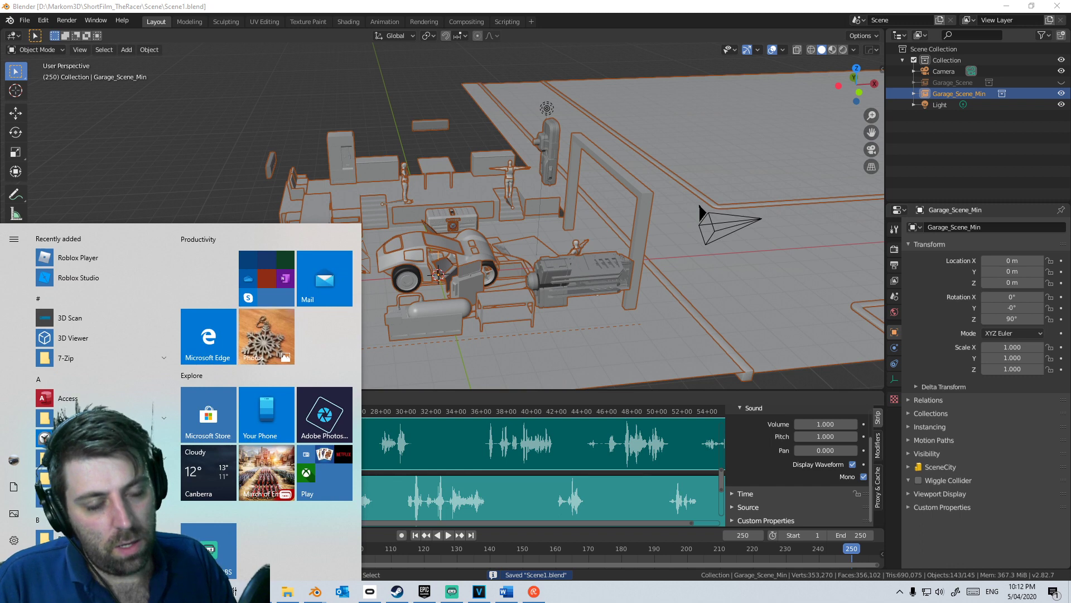
{"action": "type", "text": "char"}
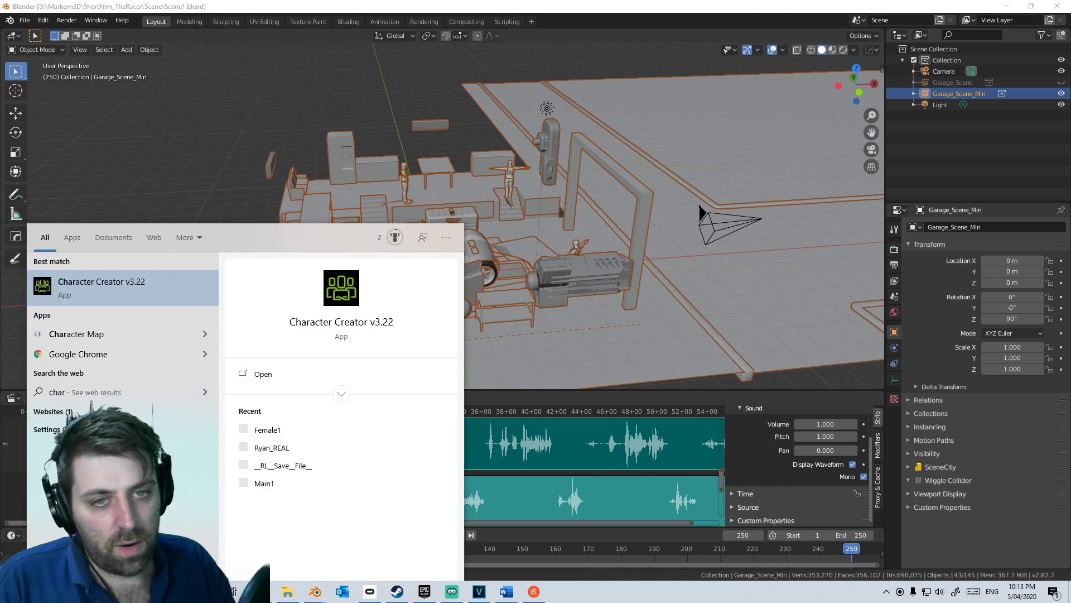
{"action": "key", "text": "Escape"}
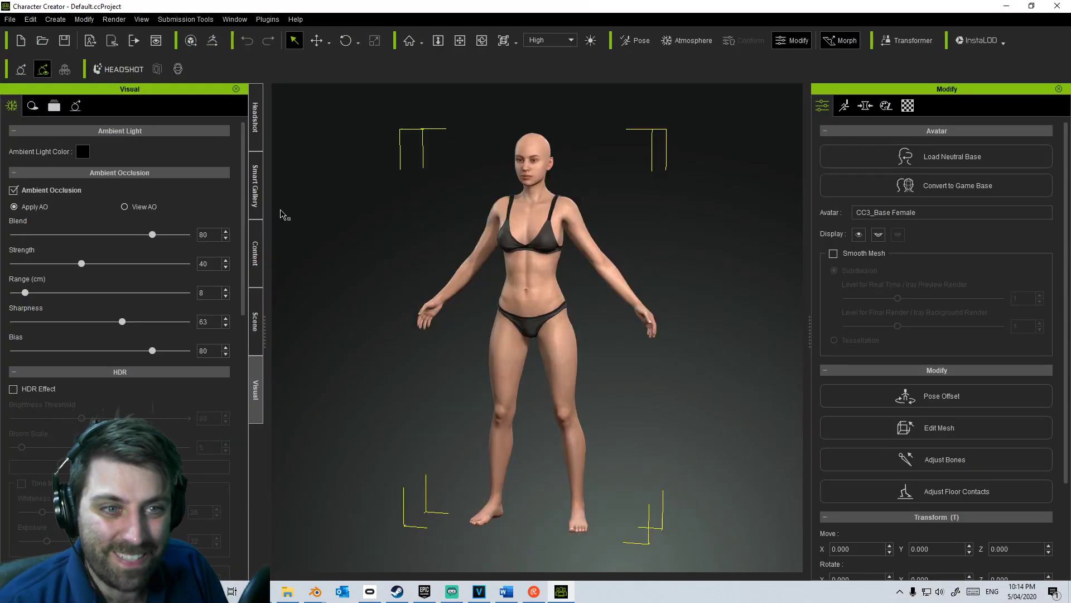
{"action": "left_click", "coordinate": [254, 272]}
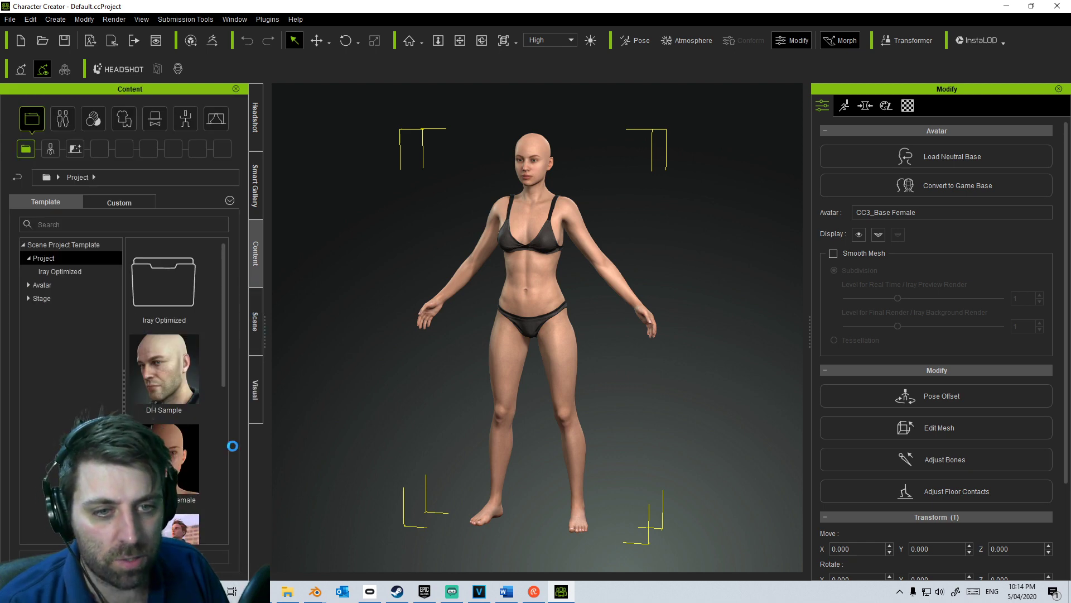
Step: Look through the avatar templates, from full-body presets and body morphs to the female and male head morphs
{"action": "left_click", "coordinate": [67, 127]}
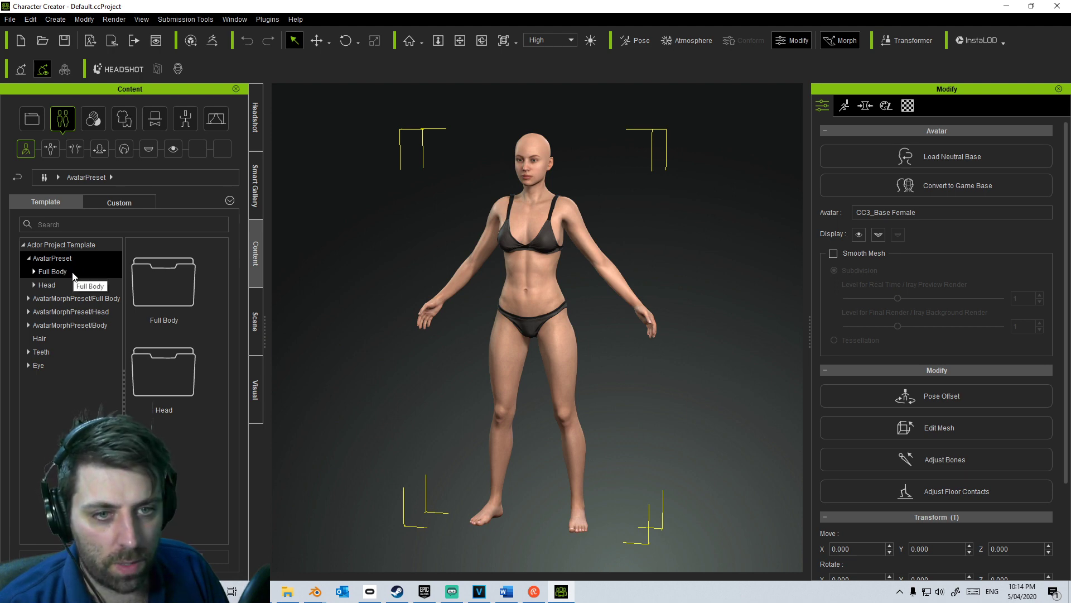
{"action": "left_click", "coordinate": [72, 272]}
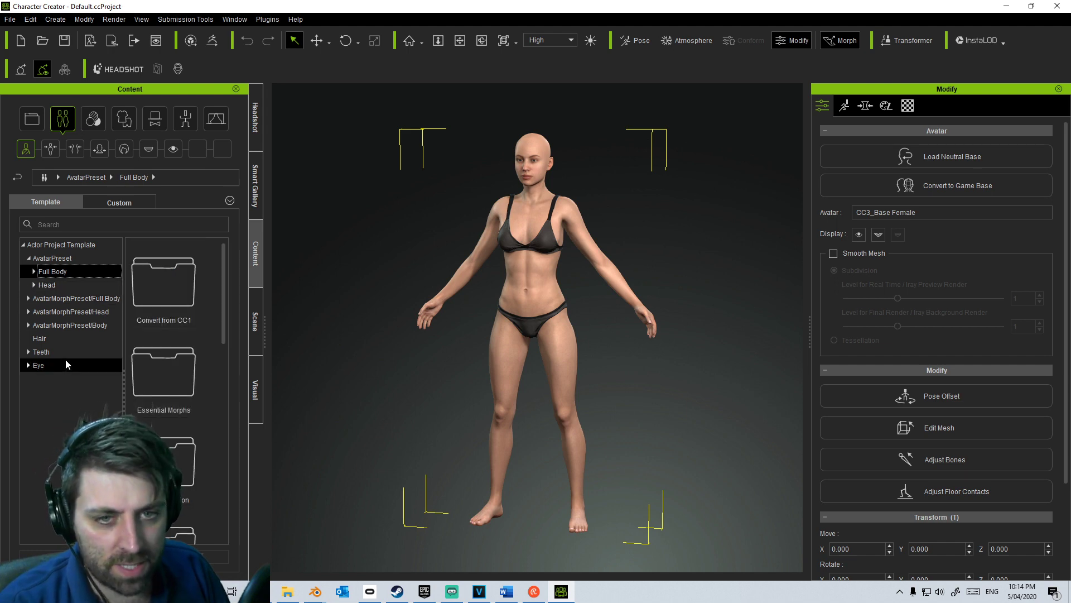
{"action": "left_click", "coordinate": [51, 149]}
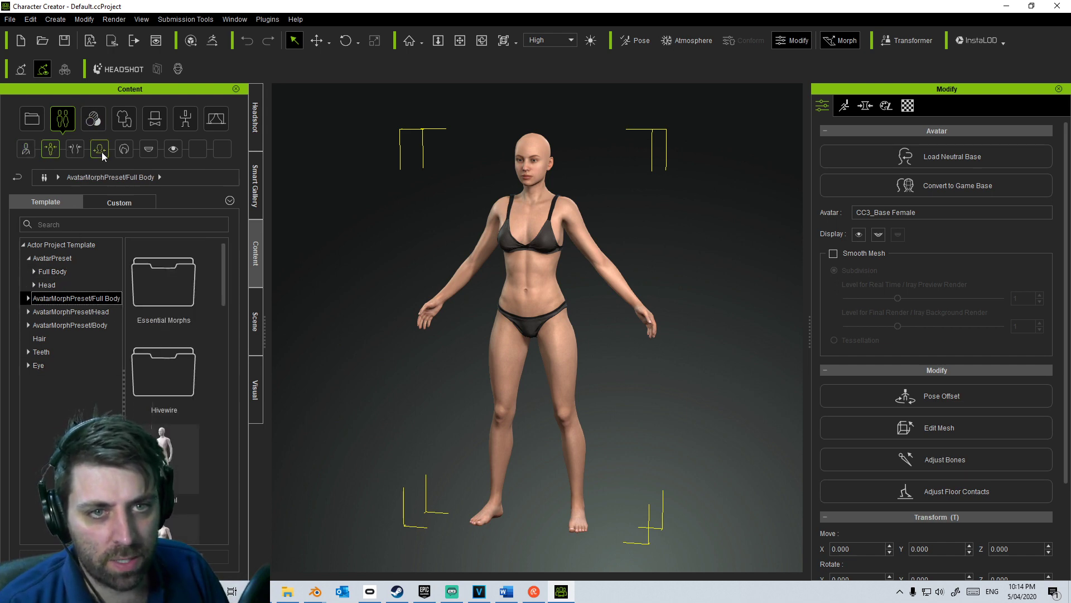
{"action": "left_click", "coordinate": [99, 148]}
{"action": "scroll", "coordinate": [186, 419], "scroll_direction": "down", "scroll_amount": 5}
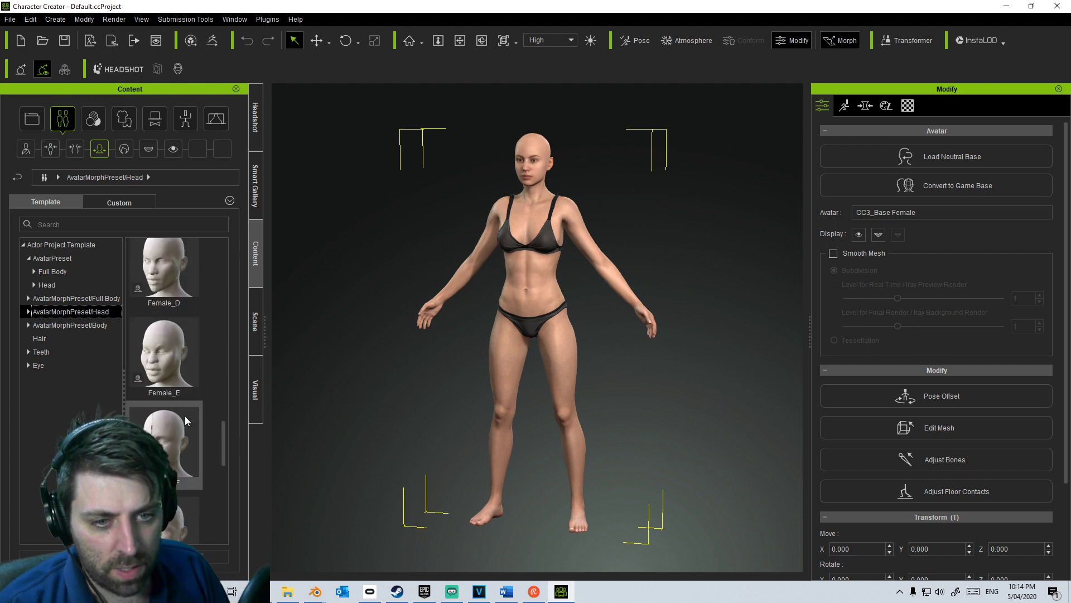
{"action": "scroll", "coordinate": [185, 418], "scroll_direction": "down", "scroll_amount": 5}
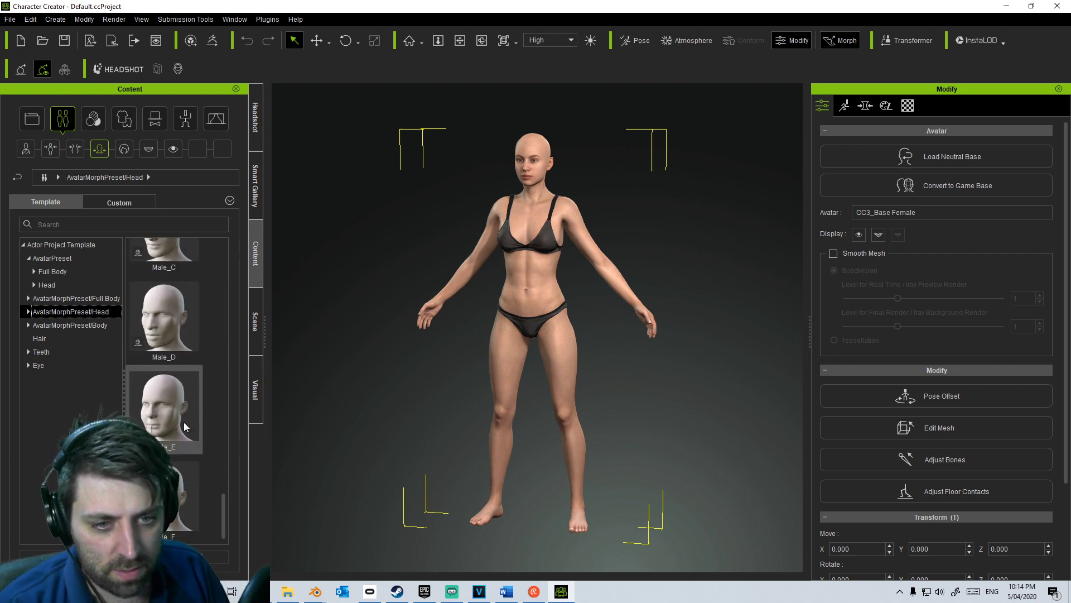
Step: Give the female base character the High Ponytail hairstyle from the Hair templates
{"action": "left_click", "coordinate": [124, 150]}
{"action": "scroll", "coordinate": [168, 383], "scroll_direction": "down", "scroll_amount": 3}
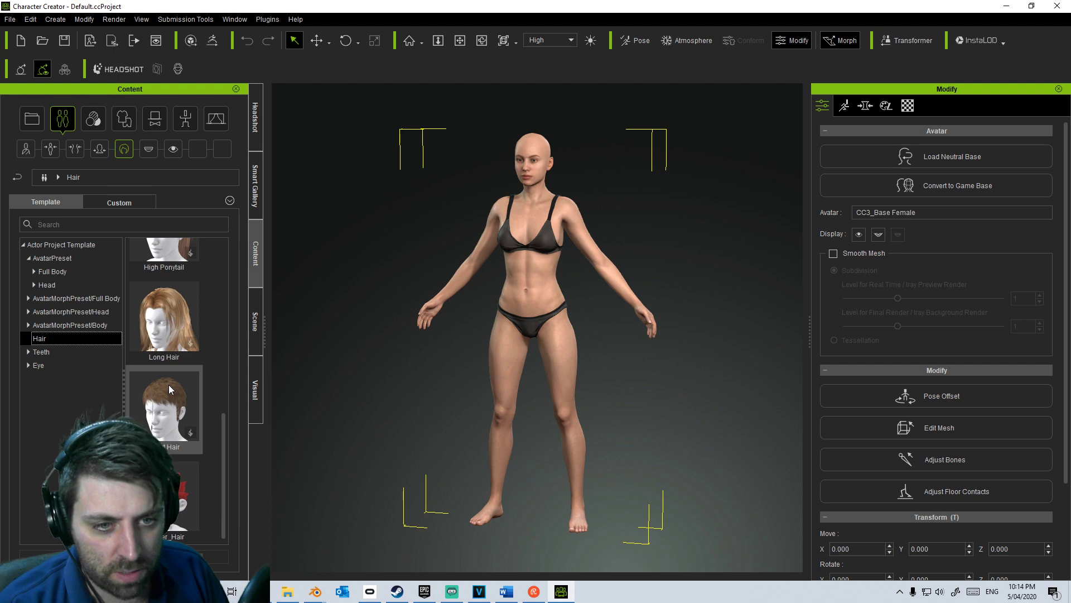
{"action": "scroll", "coordinate": [179, 413], "scroll_direction": "down", "scroll_amount": 3}
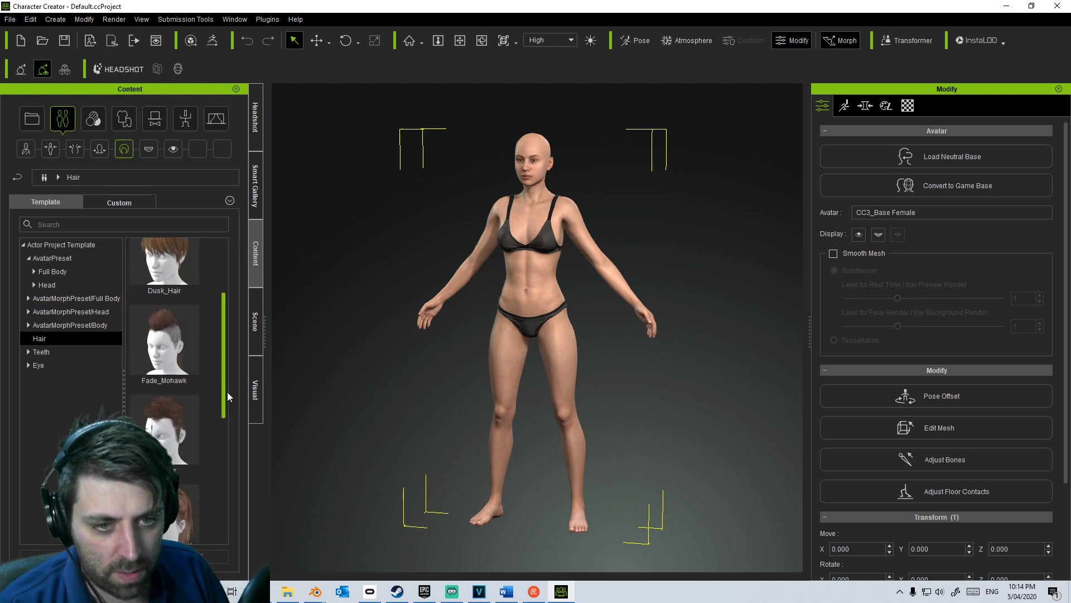
{"action": "scroll", "coordinate": [227, 392], "scroll_direction": "down", "scroll_amount": 2}
{"action": "double_click", "coordinate": [183, 443]}
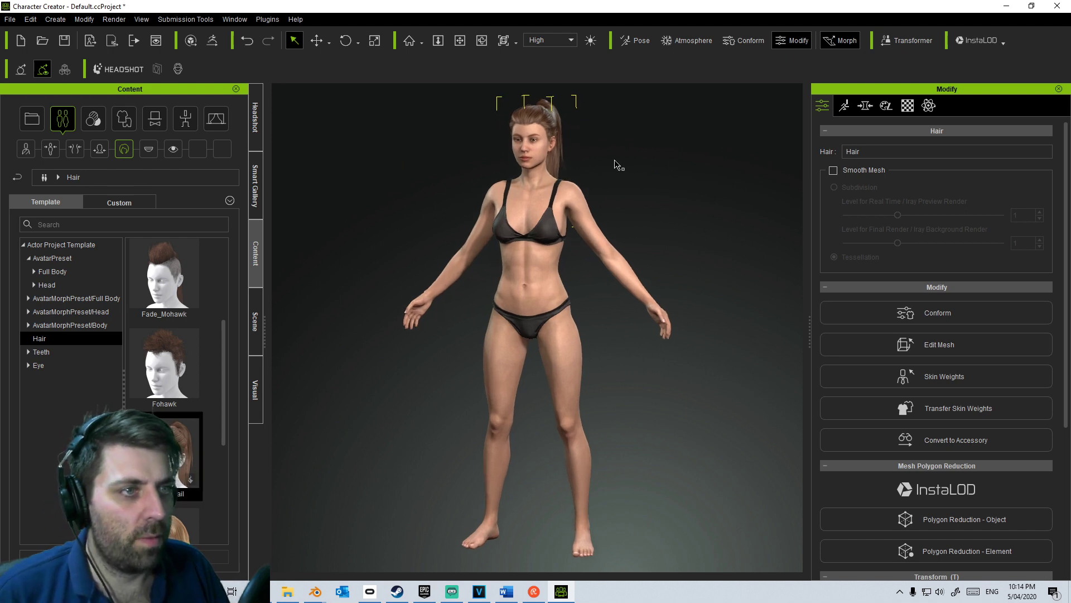
{"action": "scroll", "coordinate": [588, 352], "scroll_direction": "up", "scroll_amount": 6}
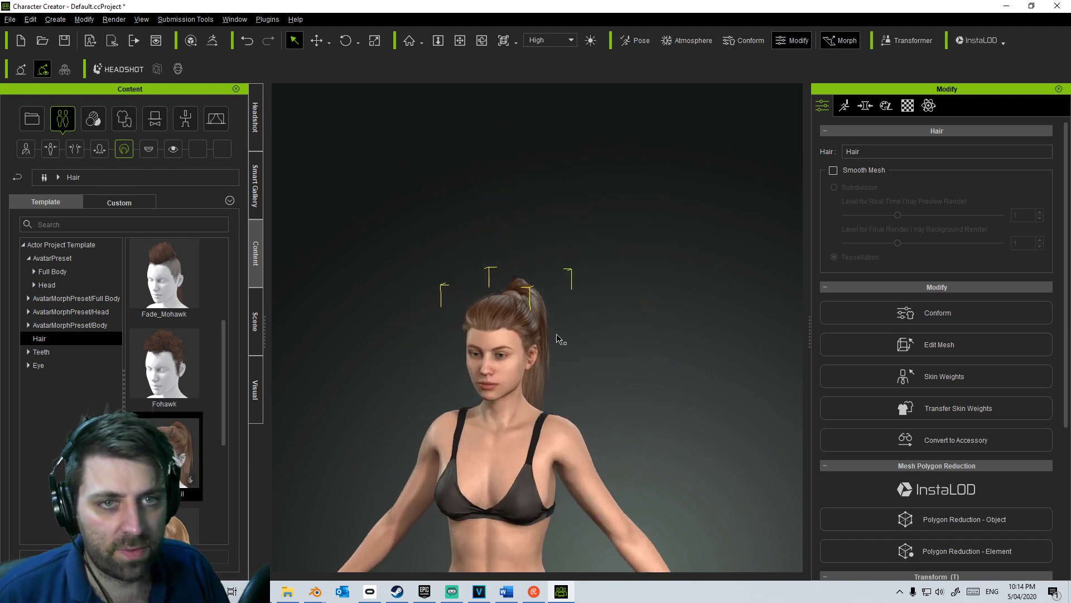
Step: Dress the character in the Spaghetti-strap Top from the Shirts cloth templates
{"action": "left_click", "coordinate": [124, 119]}
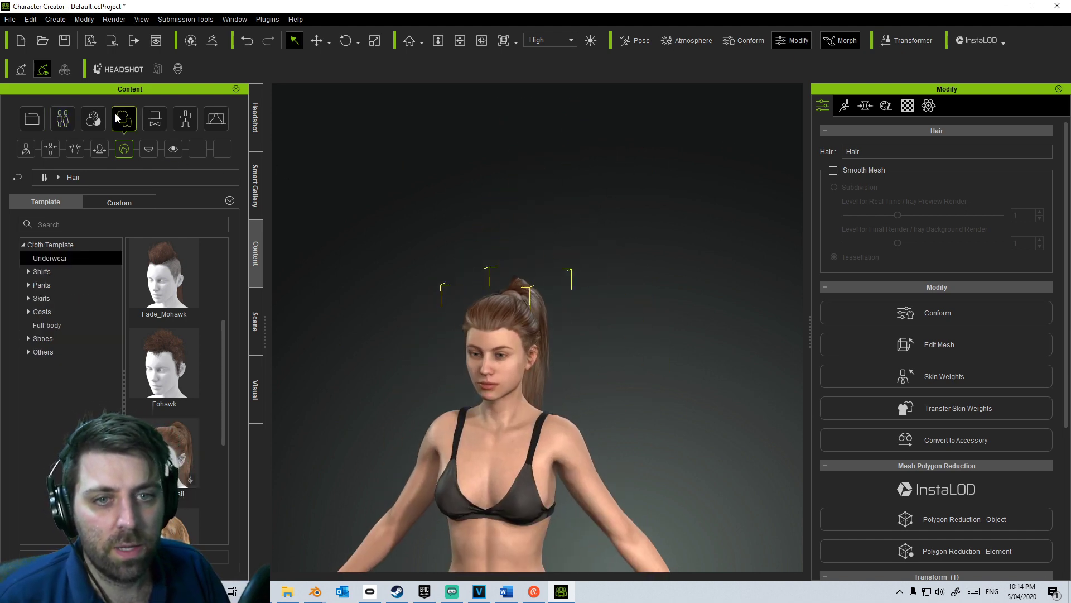
{"action": "left_click", "coordinate": [73, 271]}
{"action": "scroll", "coordinate": [167, 423], "scroll_direction": "down", "scroll_amount": 3}
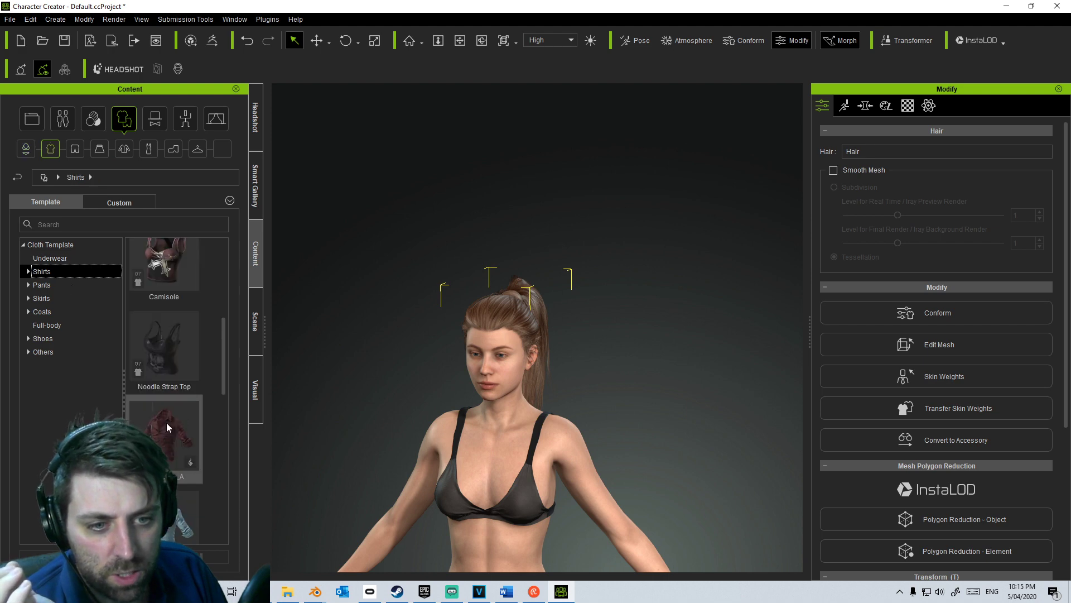
{"action": "scroll", "coordinate": [166, 423], "scroll_direction": "down", "scroll_amount": 5}
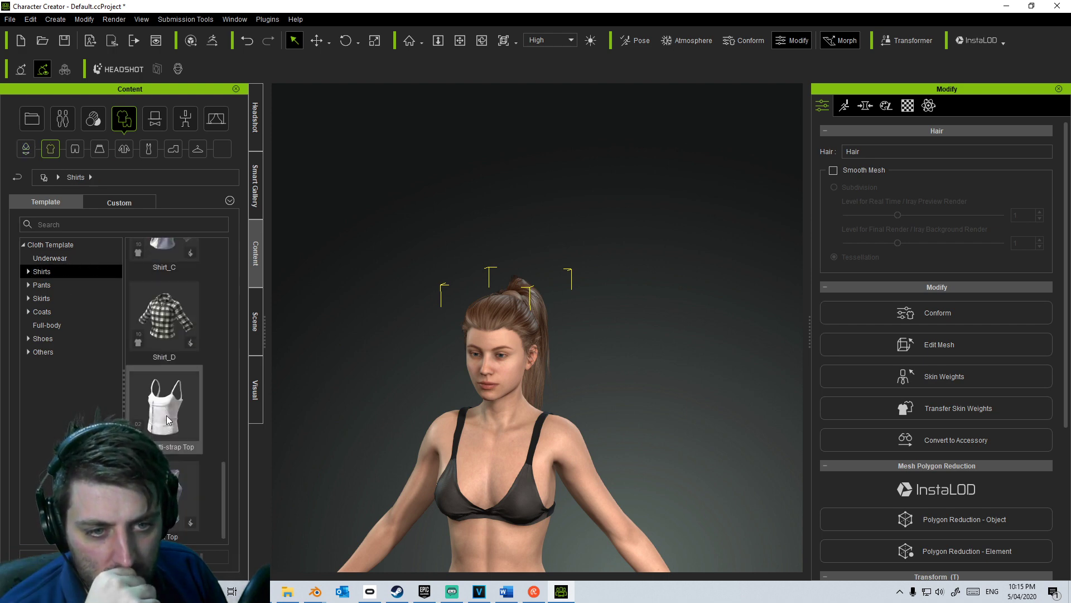
{"action": "double_click", "coordinate": [167, 420]}
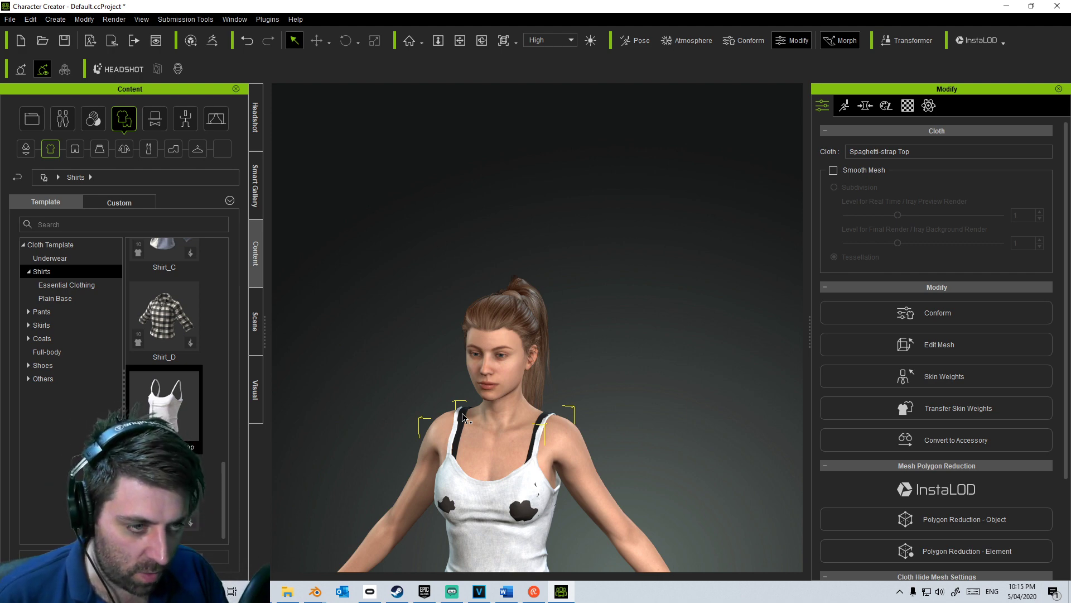
{"action": "scroll", "coordinate": [464, 415], "scroll_direction": "up", "scroll_amount": 4}
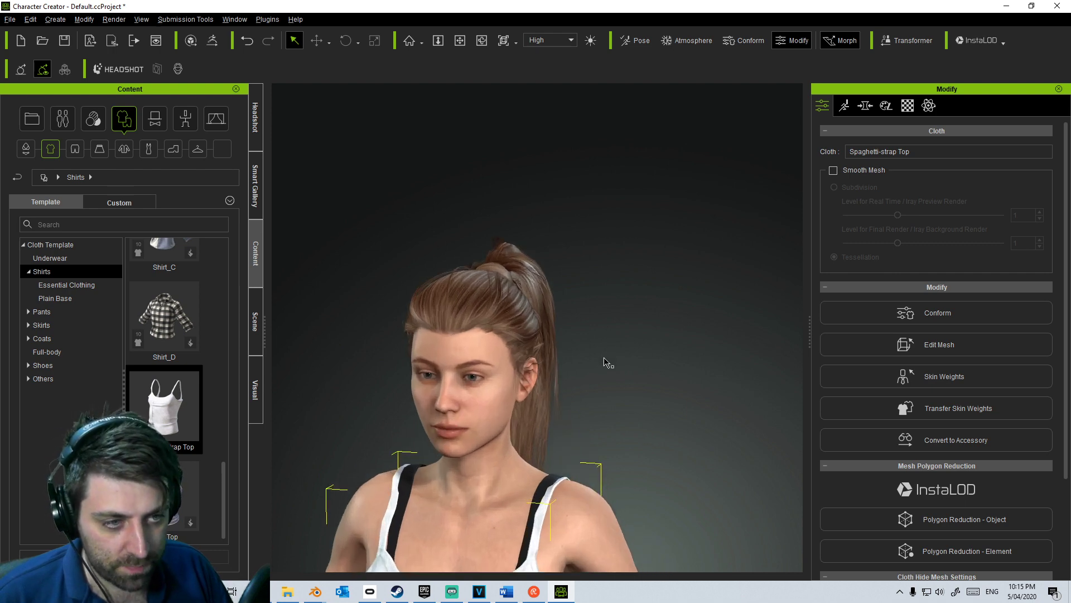
{"action": "scroll", "coordinate": [588, 417], "scroll_direction": "down", "scroll_amount": 1}
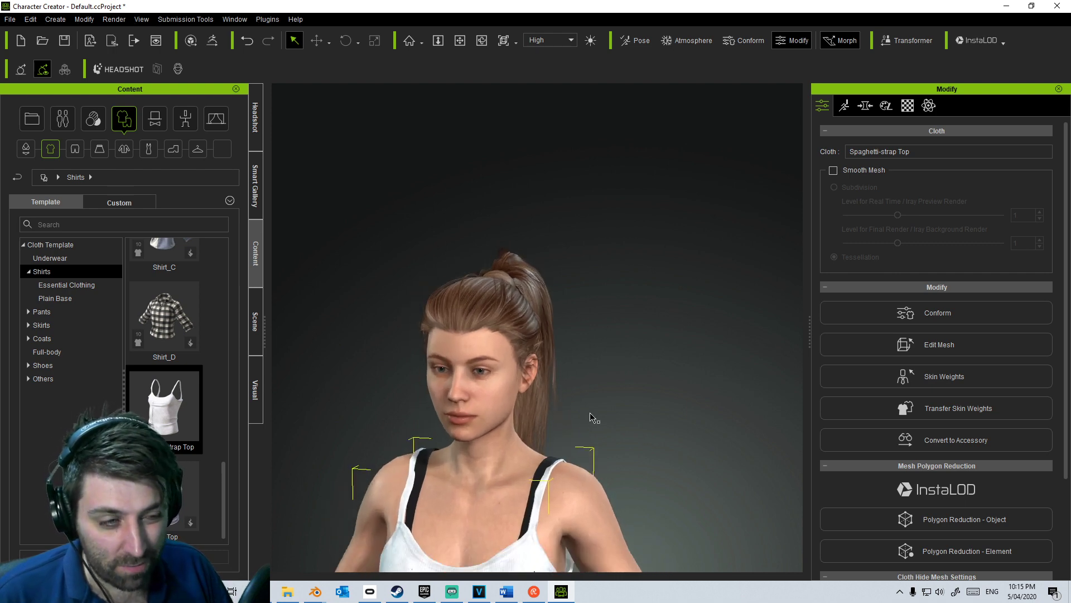
Step: Examine the character's face, ponytail and top up close and from the side
{"action": "left_click", "coordinate": [638, 391]}
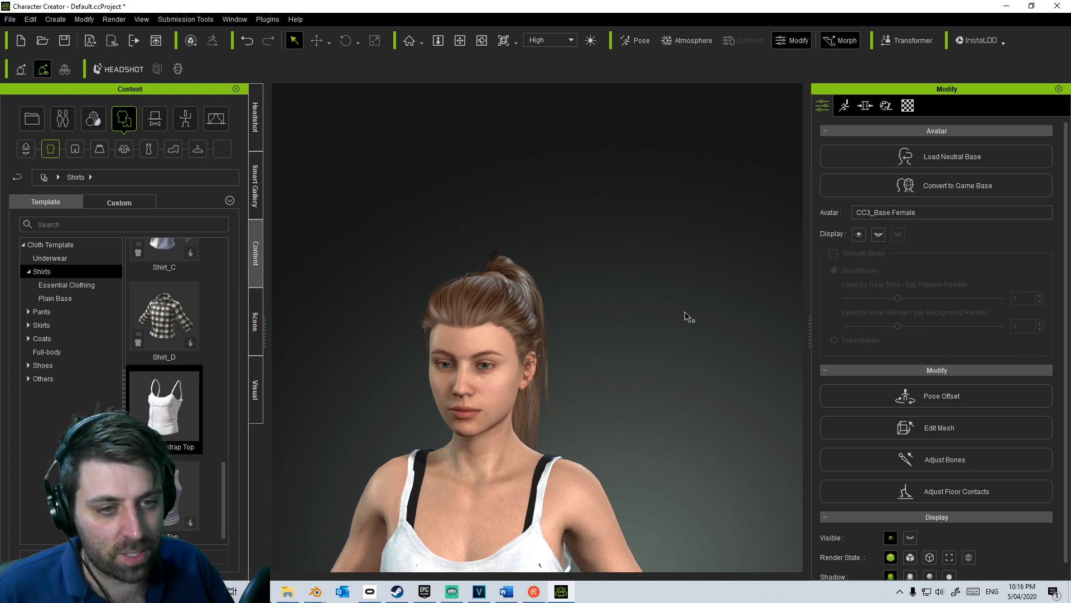
{"action": "middle_click_drag", "start_coordinate": [409, 420], "coordinate": [407, 364]}
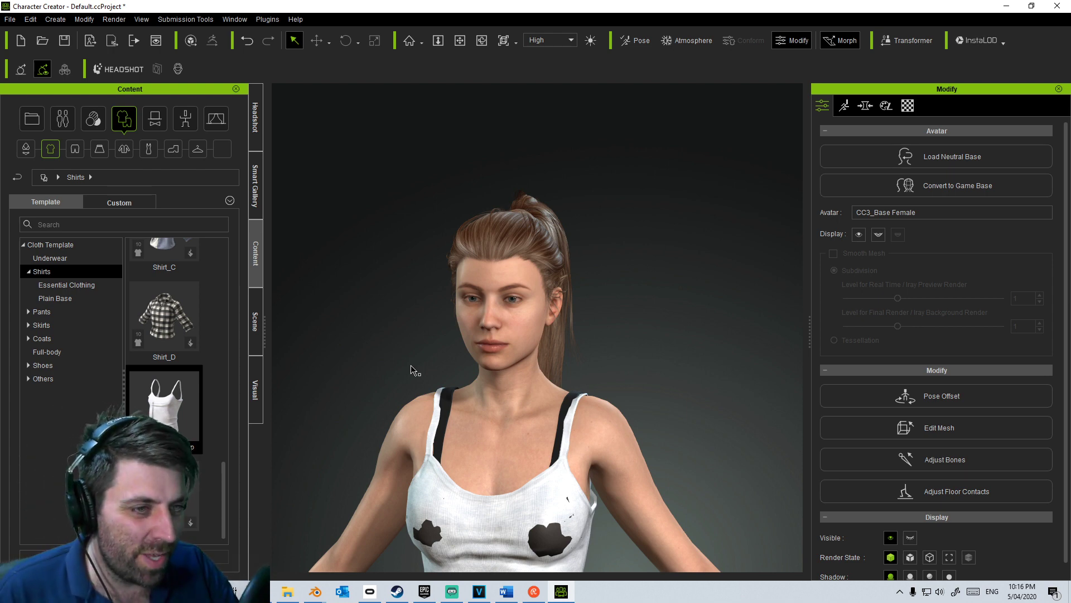
{"action": "scroll", "coordinate": [412, 368], "scroll_direction": "up", "scroll_amount": 8}
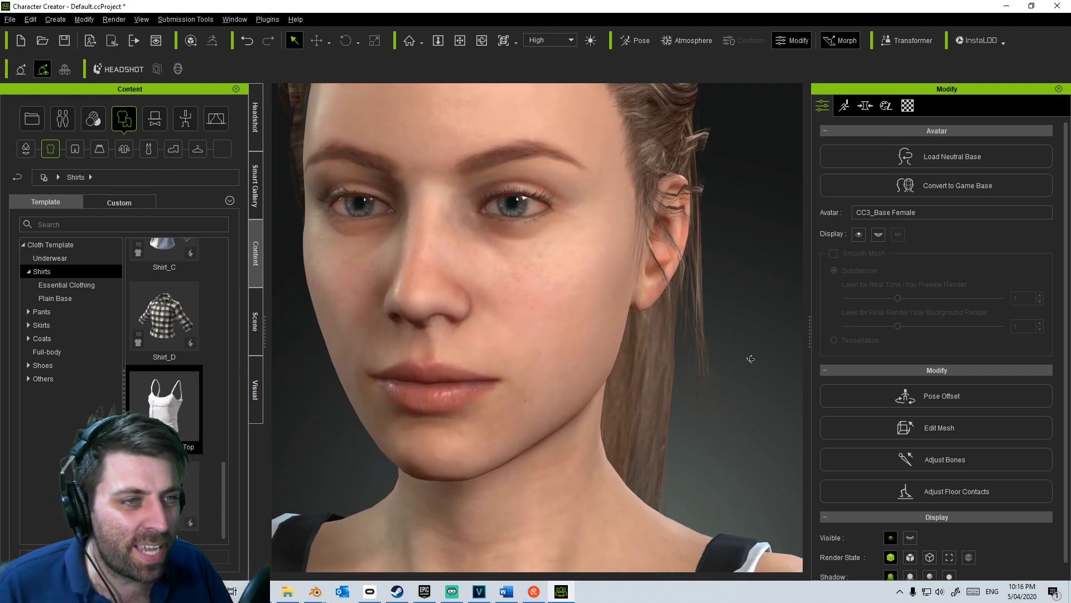
{"action": "right_click_drag", "start_coordinate": [731, 367], "coordinate": [480, 385]}
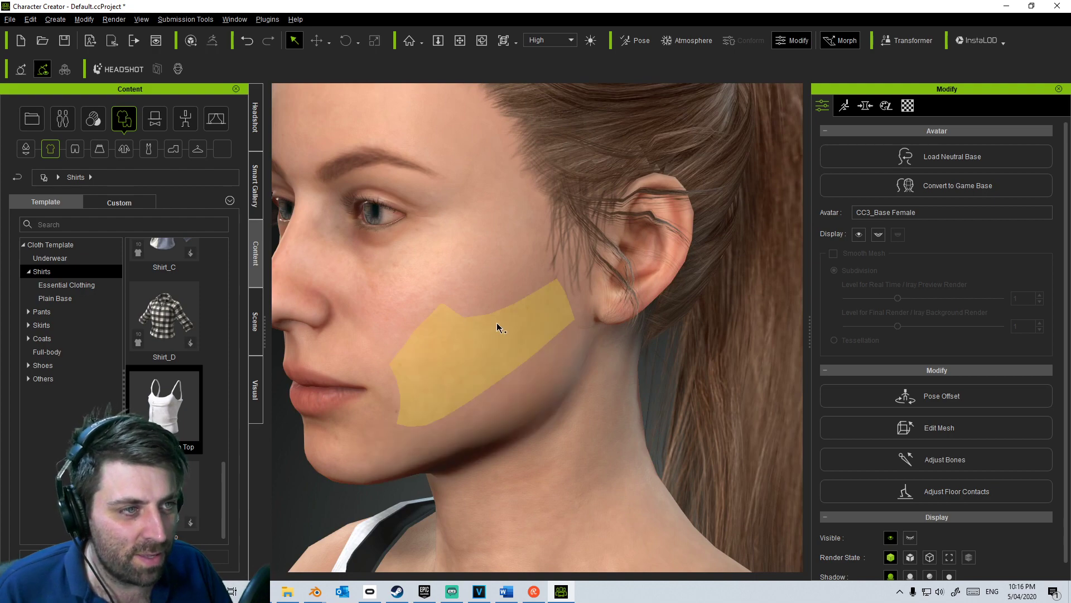
{"action": "scroll", "coordinate": [674, 206], "scroll_direction": "down", "scroll_amount": 10}
{"action": "right_click_drag", "start_coordinate": [737, 393], "coordinate": [776, 396]}
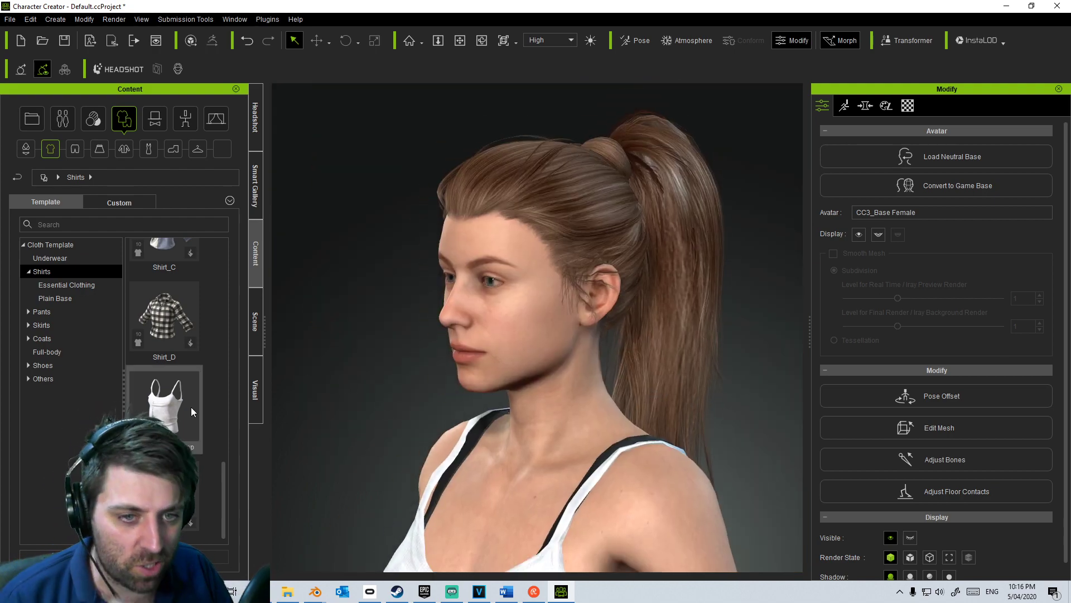
{"action": "scroll", "coordinate": [451, 427], "scroll_direction": "down", "scroll_amount": 5}
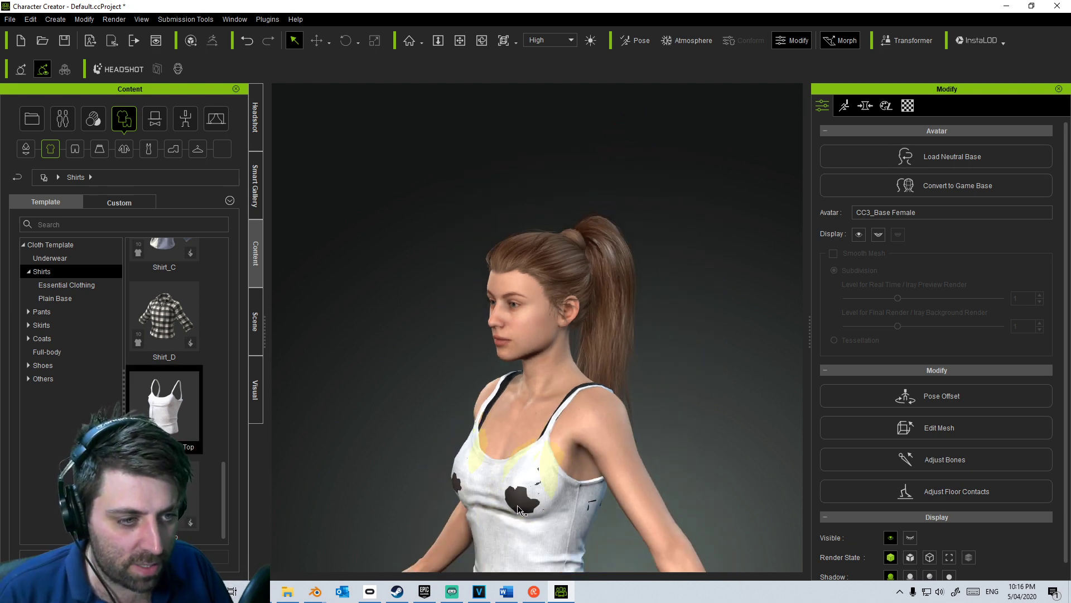
Step: Show the avatar's items in the scene list and select the Bra
{"action": "left_click", "coordinate": [255, 318]}
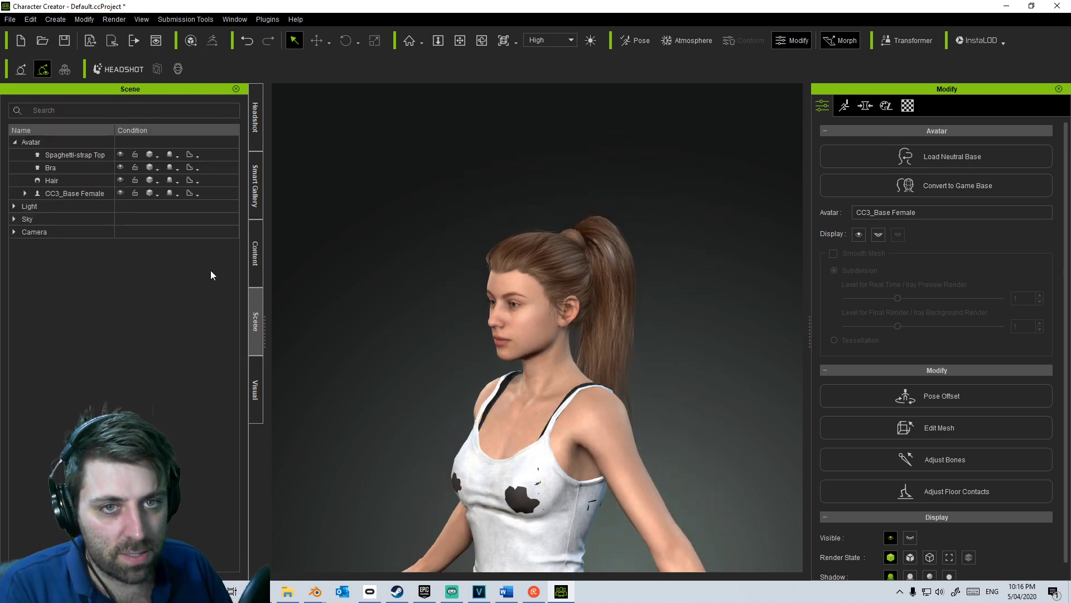
{"action": "left_click", "coordinate": [92, 180]}
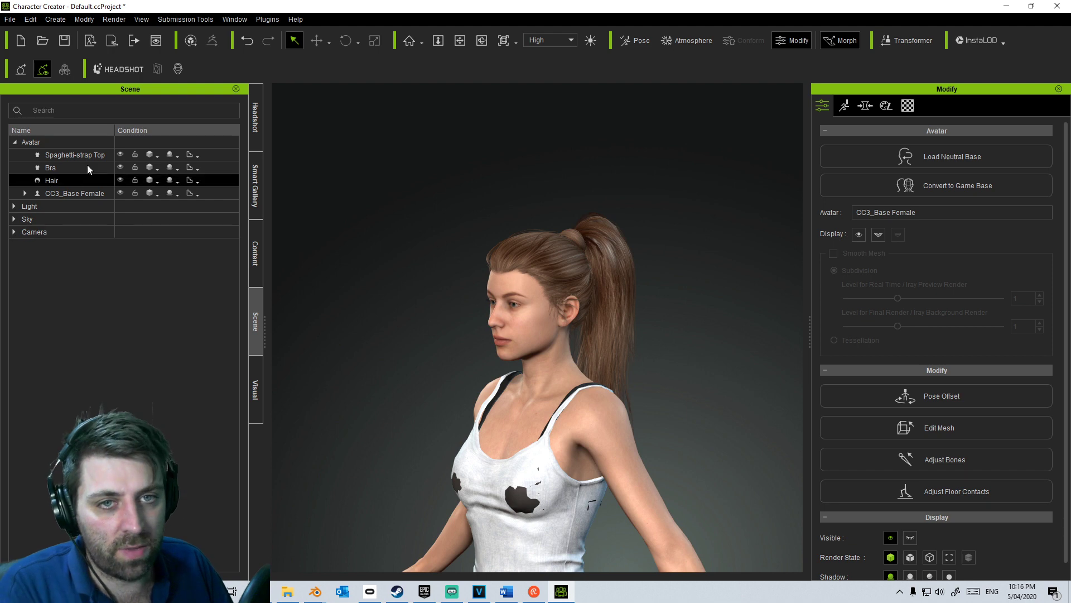
{"action": "left_click", "coordinate": [85, 167]}
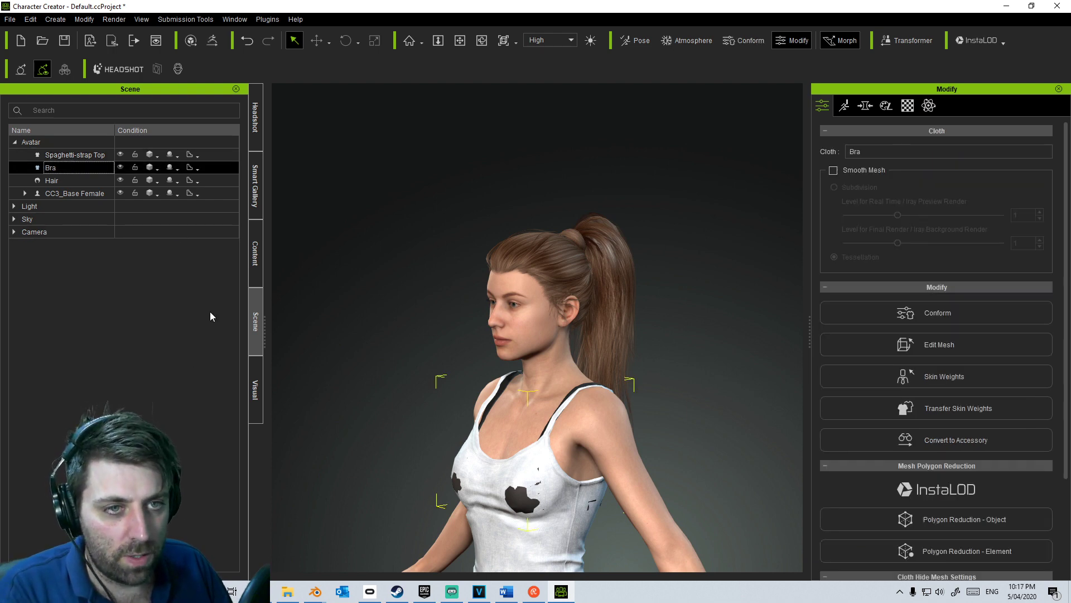
Step: Browse the full-body and pants cloth templates and put Jeans_A on the character
{"action": "left_click", "coordinate": [254, 254]}
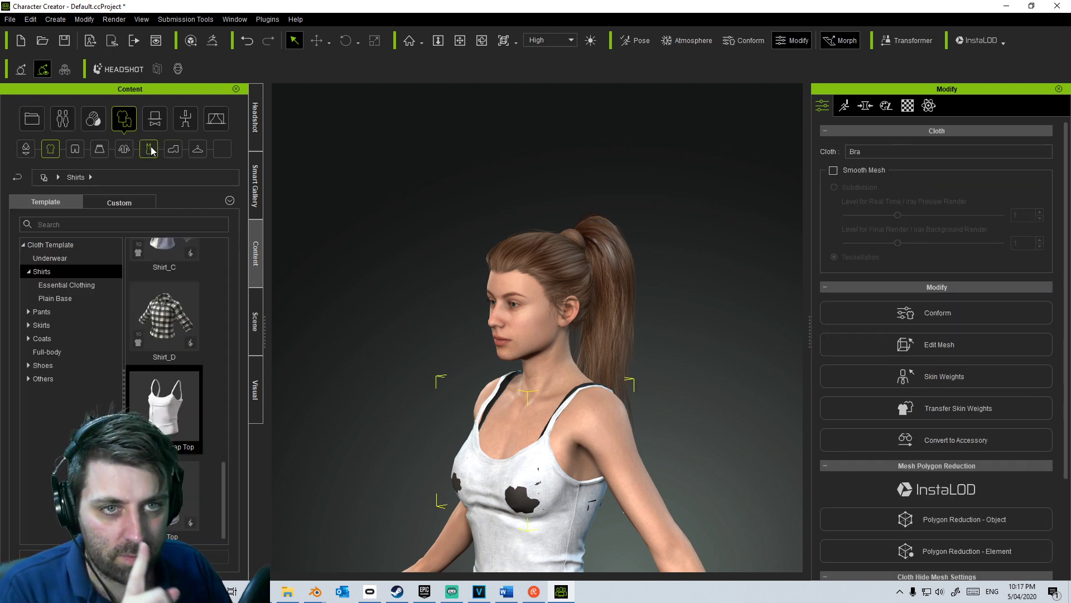
{"action": "left_click", "coordinate": [151, 150]}
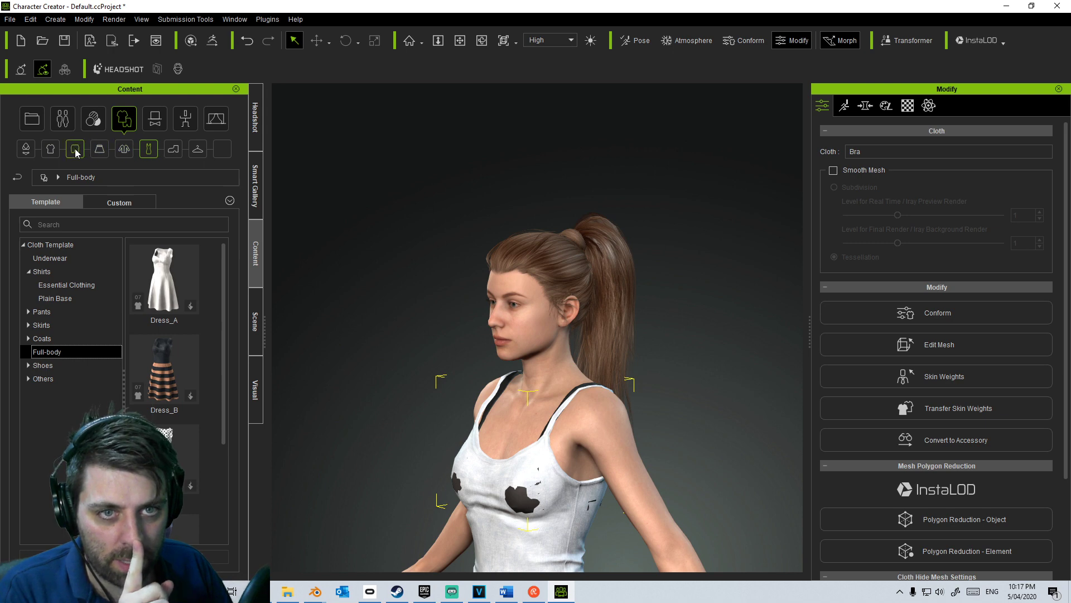
{"action": "left_click", "coordinate": [75, 149]}
{"action": "double_click", "coordinate": [167, 379]}
{"action": "scroll", "coordinate": [183, 404], "scroll_direction": "down", "scroll_amount": 3}
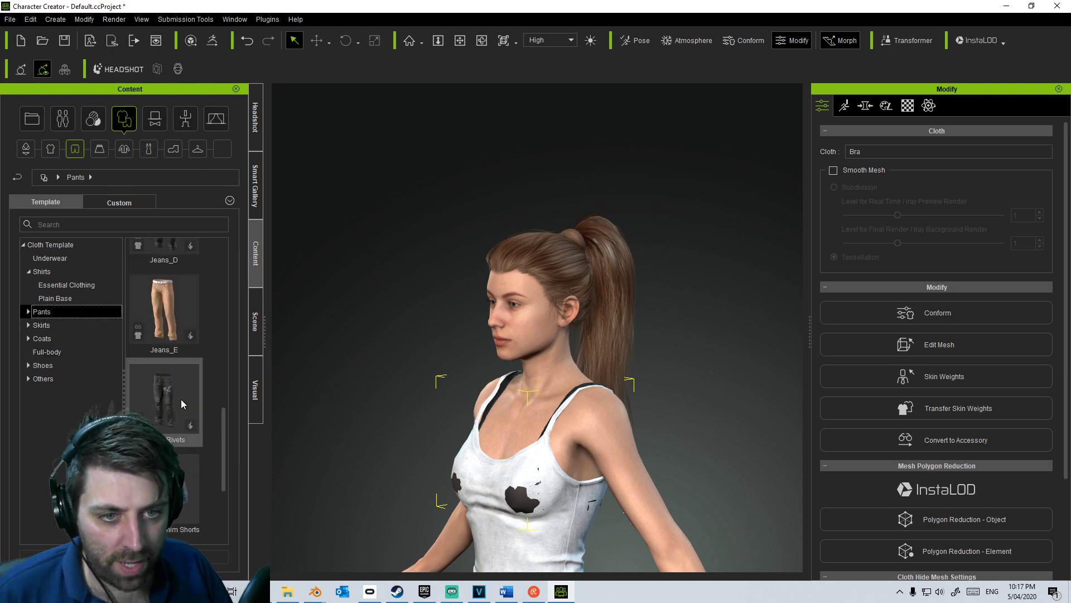
{"action": "scroll", "coordinate": [182, 404], "scroll_direction": "down", "scroll_amount": 2}
{"action": "scroll", "coordinate": [185, 483], "scroll_direction": "up", "scroll_amount": 4}
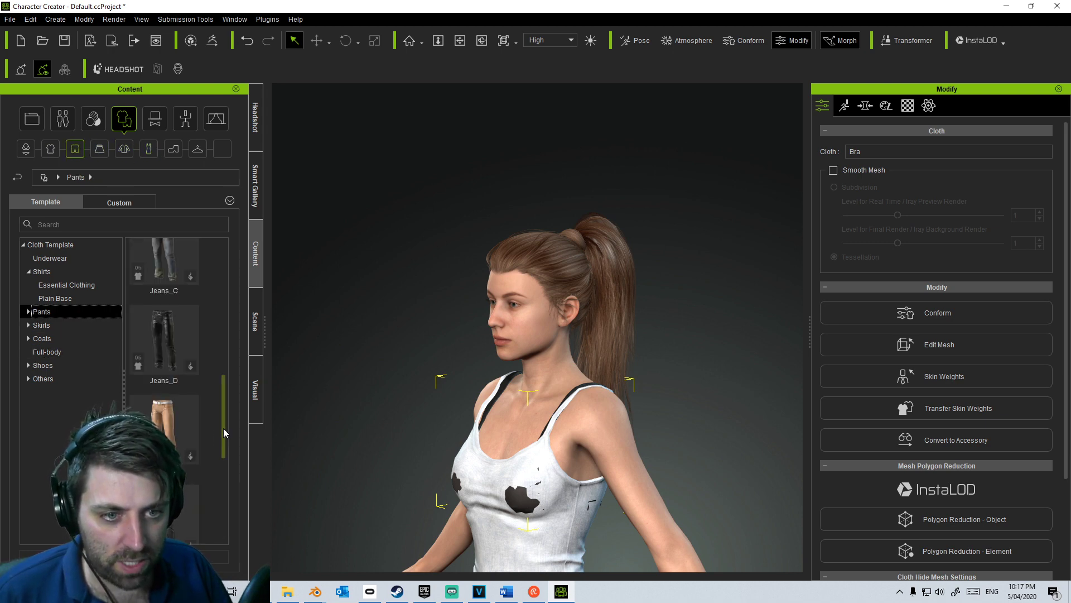
{"action": "left_click_drag", "start_coordinate": [225, 433], "coordinate": [229, 358]}
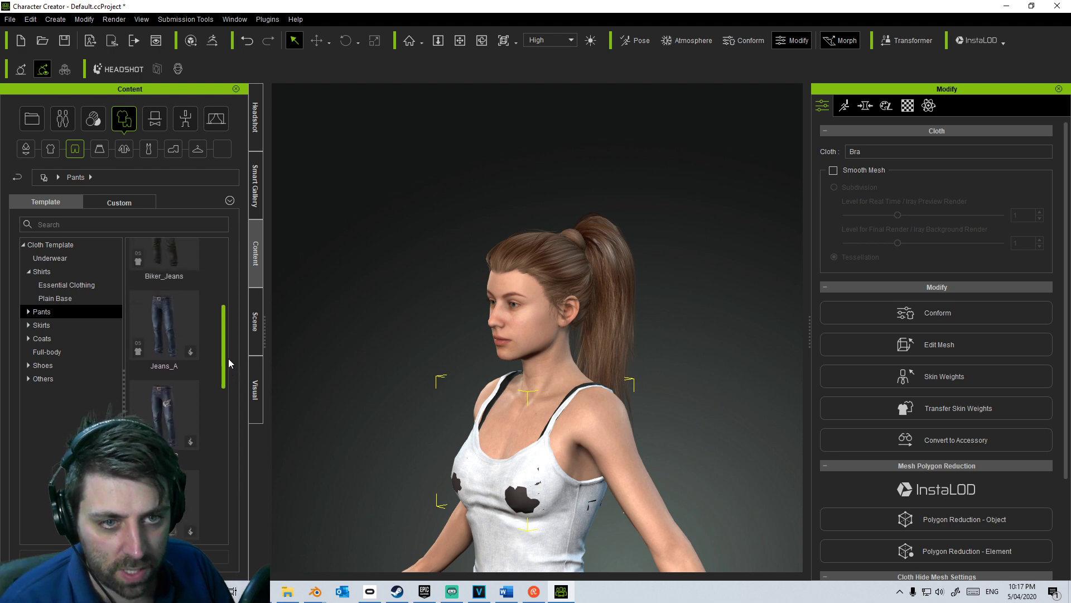
{"action": "double_click", "coordinate": [159, 330]}
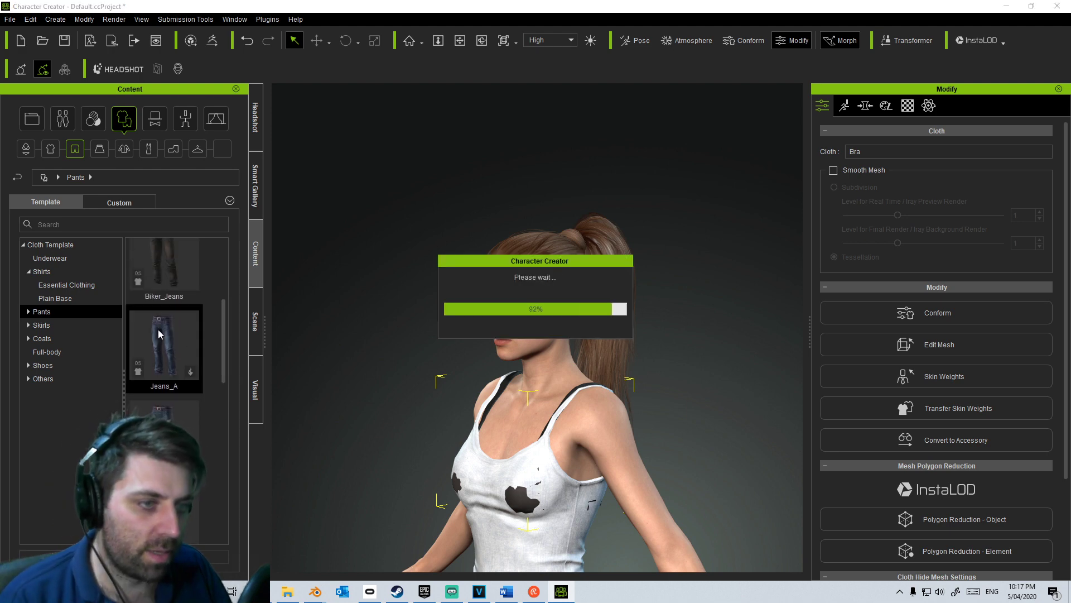
Step: Try the Biker_Jeans on the character and check their fit from waist to ankles
{"action": "double_click", "coordinate": [161, 264]}
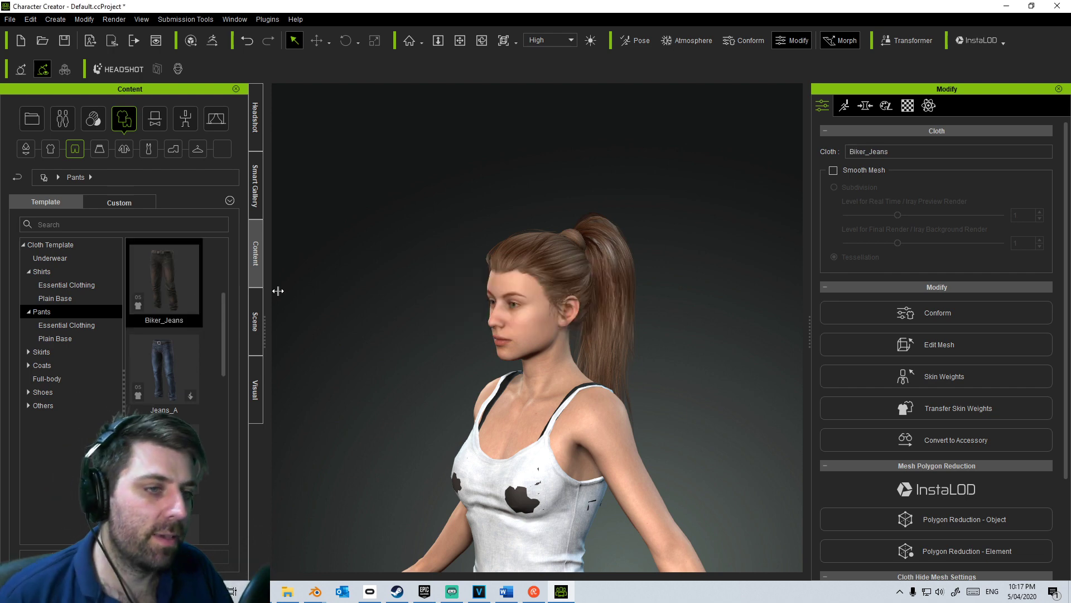
{"action": "middle_click_drag", "start_coordinate": [693, 478], "coordinate": [667, 279]}
{"action": "scroll", "coordinate": [560, 481], "scroll_direction": "up", "scroll_amount": 3}
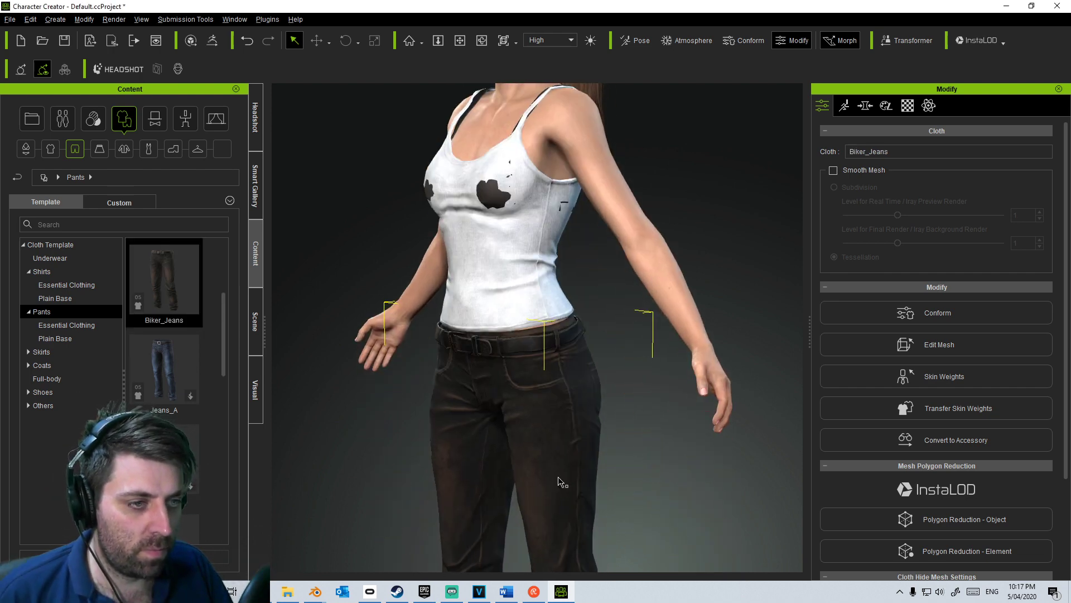
{"action": "scroll", "coordinate": [639, 526], "scroll_direction": "down", "scroll_amount": 1}
{"action": "middle_click_drag", "start_coordinate": [638, 526], "coordinate": [617, 294]}
{"action": "middle_click_drag", "start_coordinate": [612, 383], "coordinate": [608, 435]}
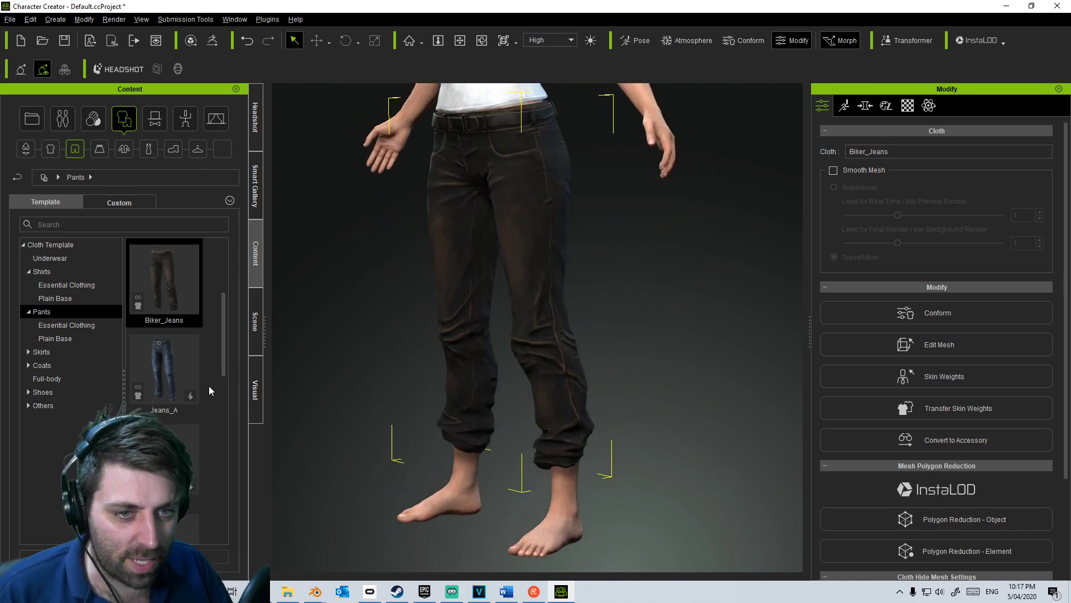
Step: Replace the Biker_Jeans with Jeans_A and inspect the fit from the front
{"action": "double_click", "coordinate": [169, 373]}
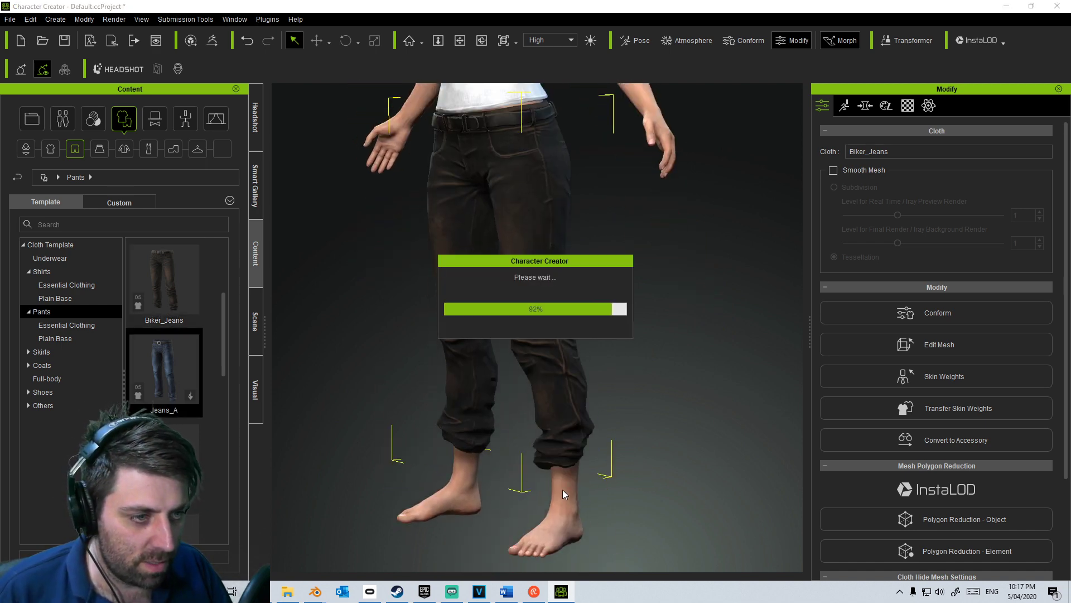
{"action": "scroll", "coordinate": [425, 461], "scroll_direction": "up", "scroll_amount": 3}
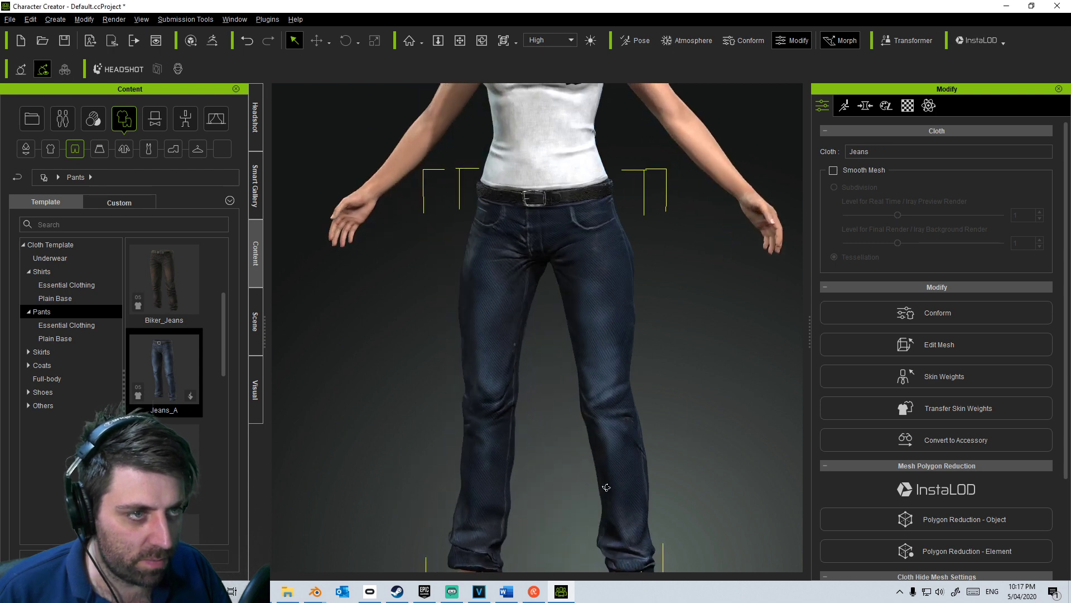
Step: Try Jeans_B on the character in place of Jeans_A and inspect the legs down to the feet
{"action": "double_click", "coordinate": [183, 442]}
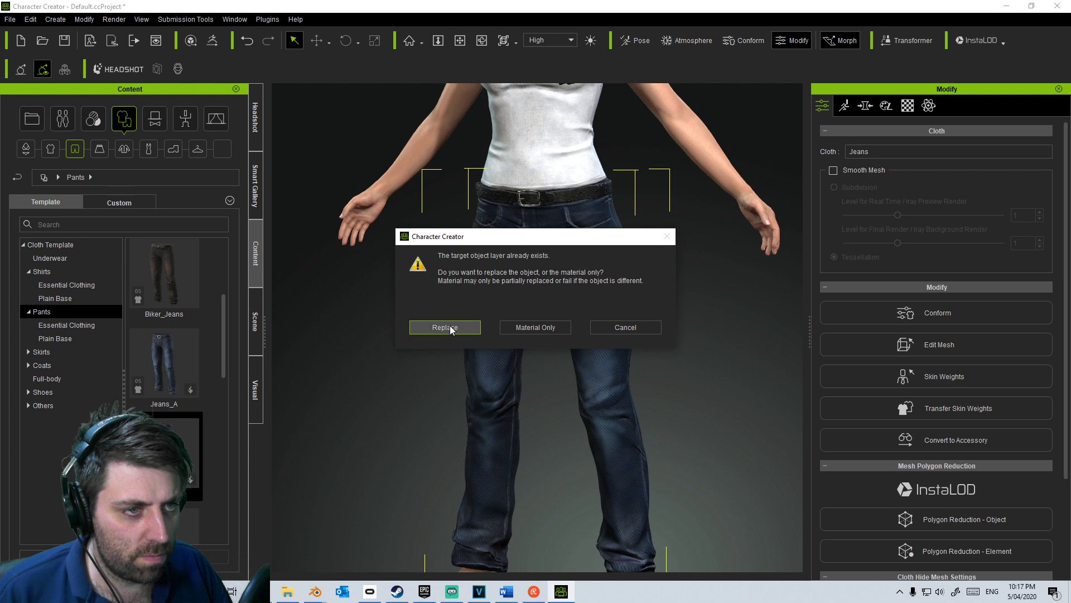
{"action": "left_click", "coordinate": [445, 328]}
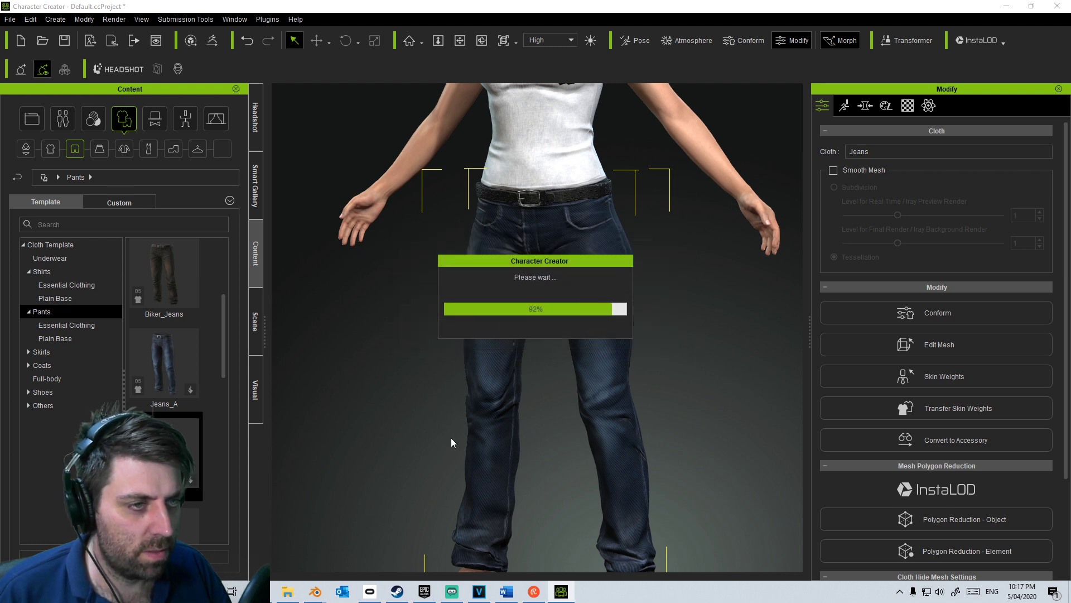
{"action": "middle_click_drag", "start_coordinate": [446, 463], "coordinate": [411, 328]}
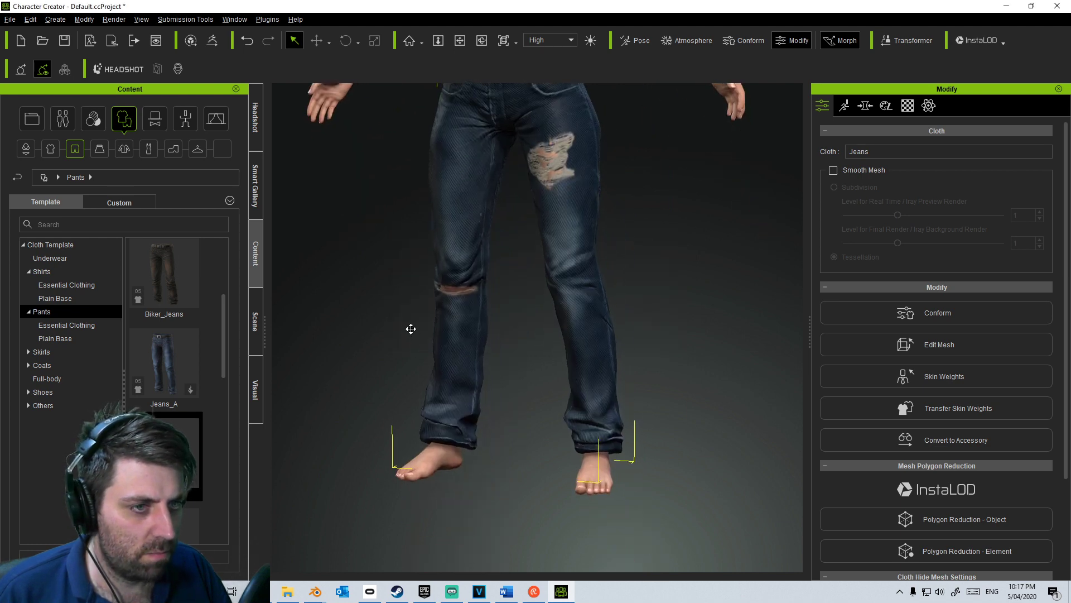
Step: Replace the current jeans with Jeans_C and inspect them together with the strap top
{"action": "scroll", "coordinate": [164, 390], "scroll_direction": "down", "scroll_amount": 5}
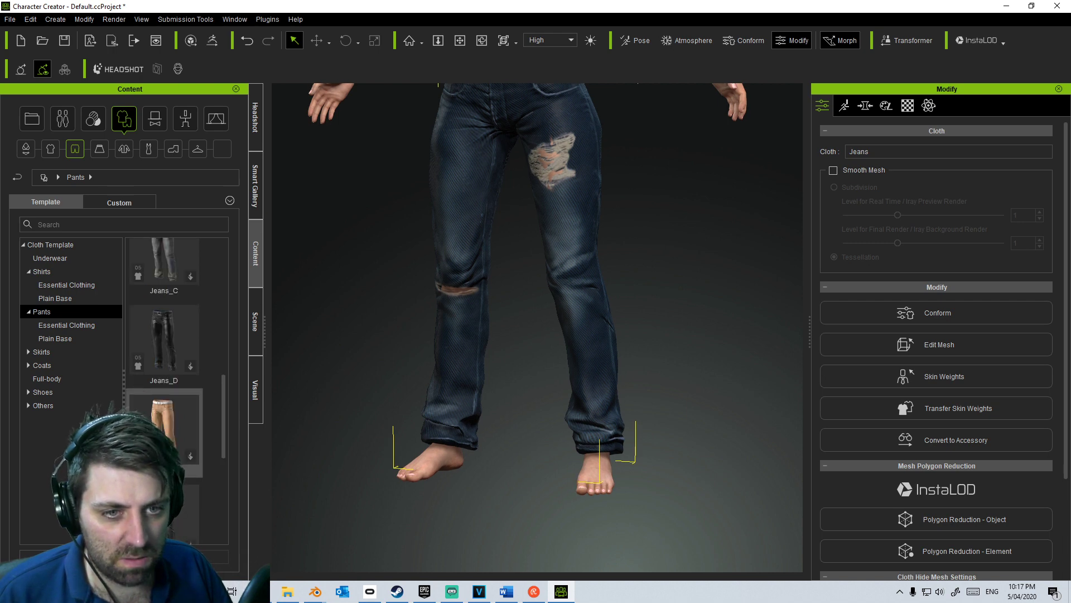
{"action": "left_click_drag", "start_coordinate": [226, 417], "coordinate": [227, 397]}
{"action": "double_click", "coordinate": [163, 324]}
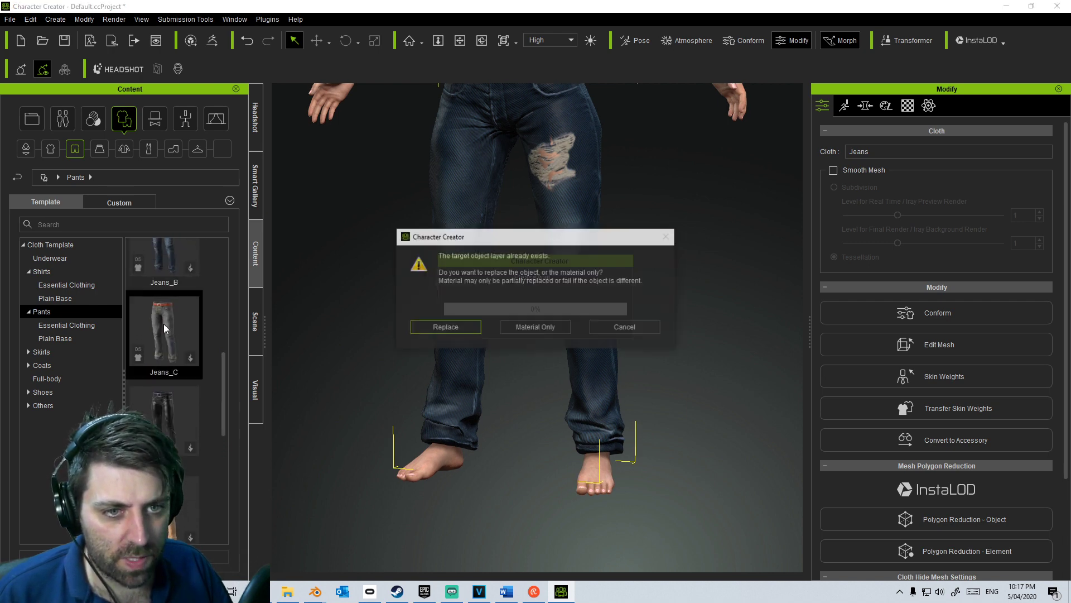
{"action": "left_click", "coordinate": [433, 331]}
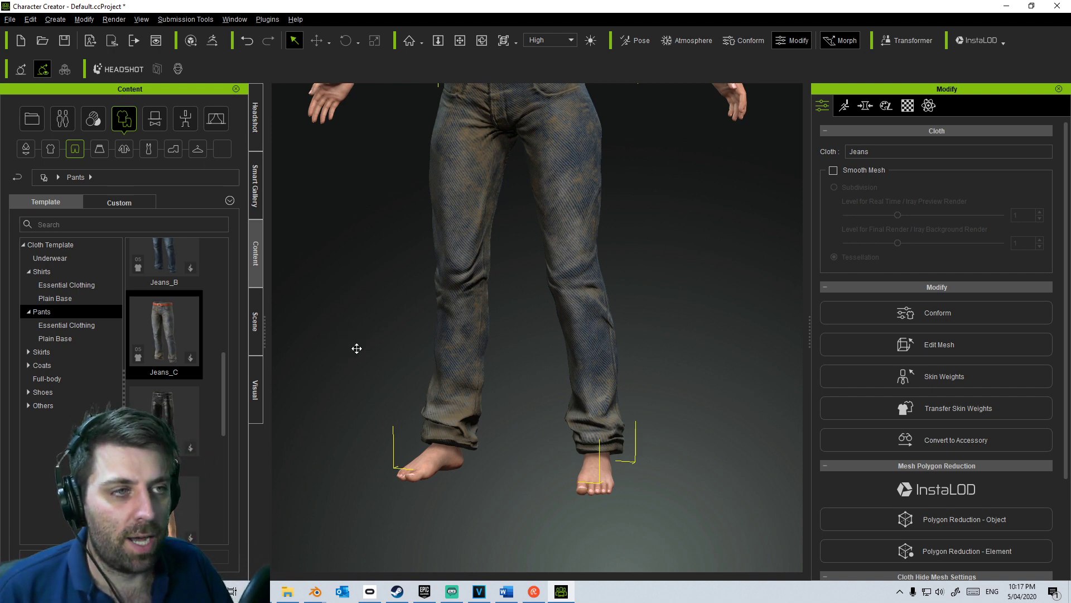
{"action": "middle_click_drag", "start_coordinate": [356, 348], "coordinate": [503, 283]}
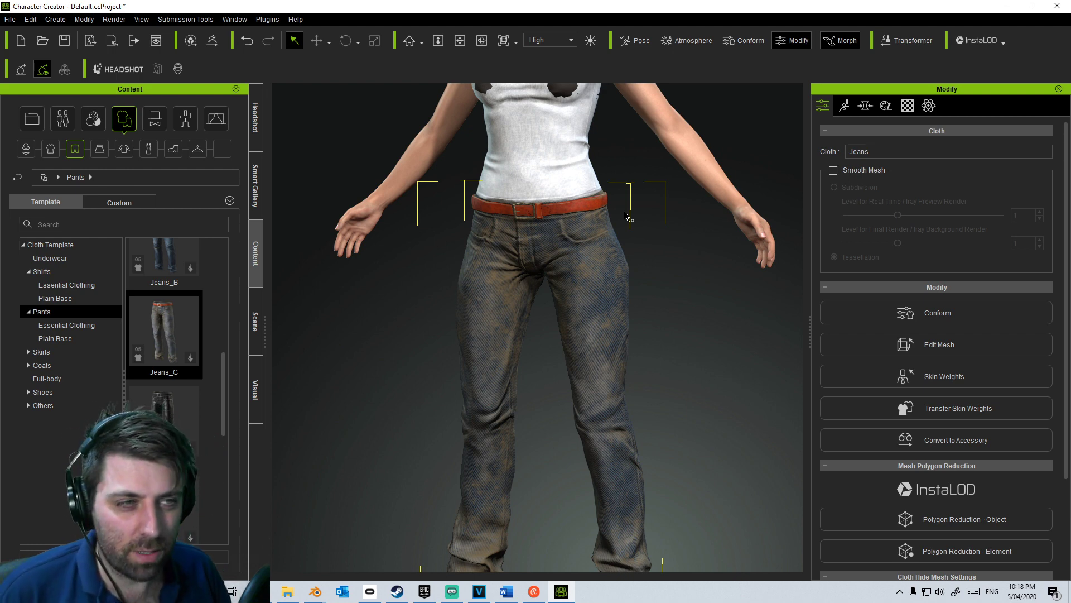
{"action": "middle_click_drag", "start_coordinate": [690, 302], "coordinate": [686, 396]}
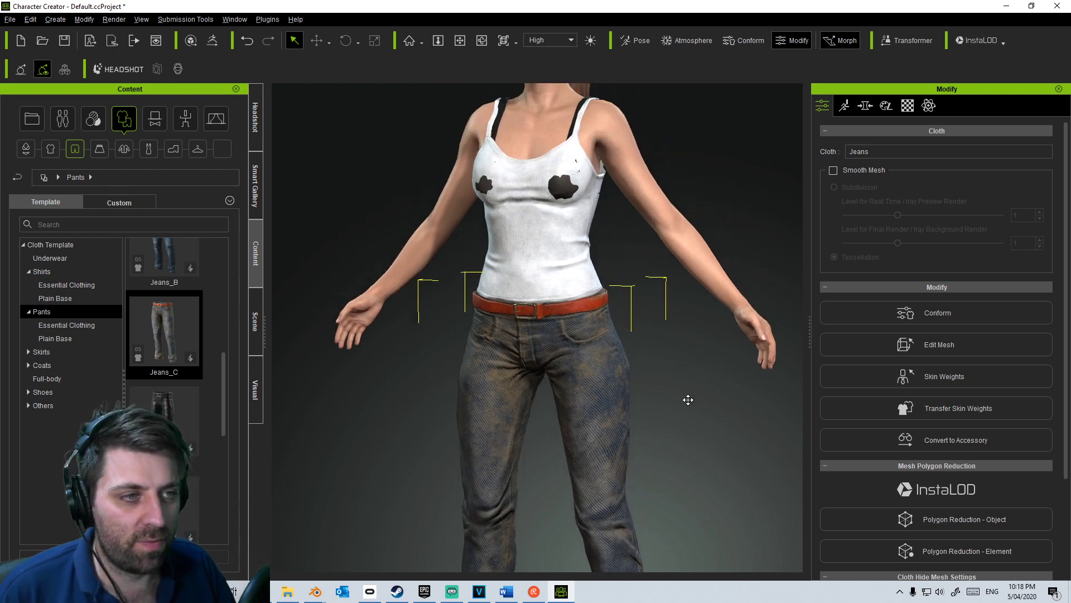
Step: Delete the Bra from the avatar's items in the scene list
{"action": "left_click", "coordinate": [254, 316]}
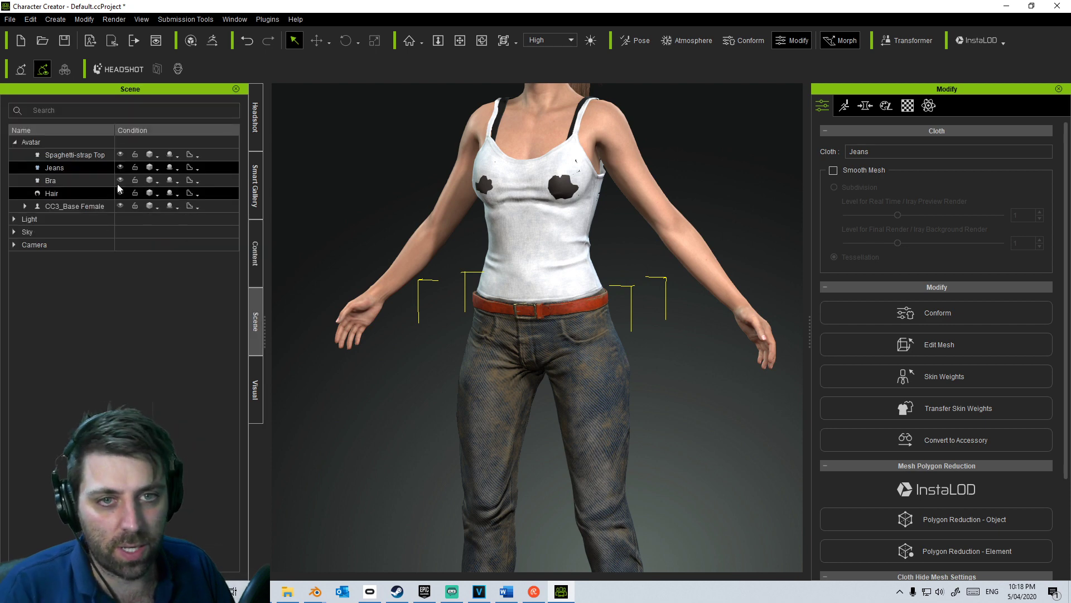
{"action": "left_click", "coordinate": [65, 184]}
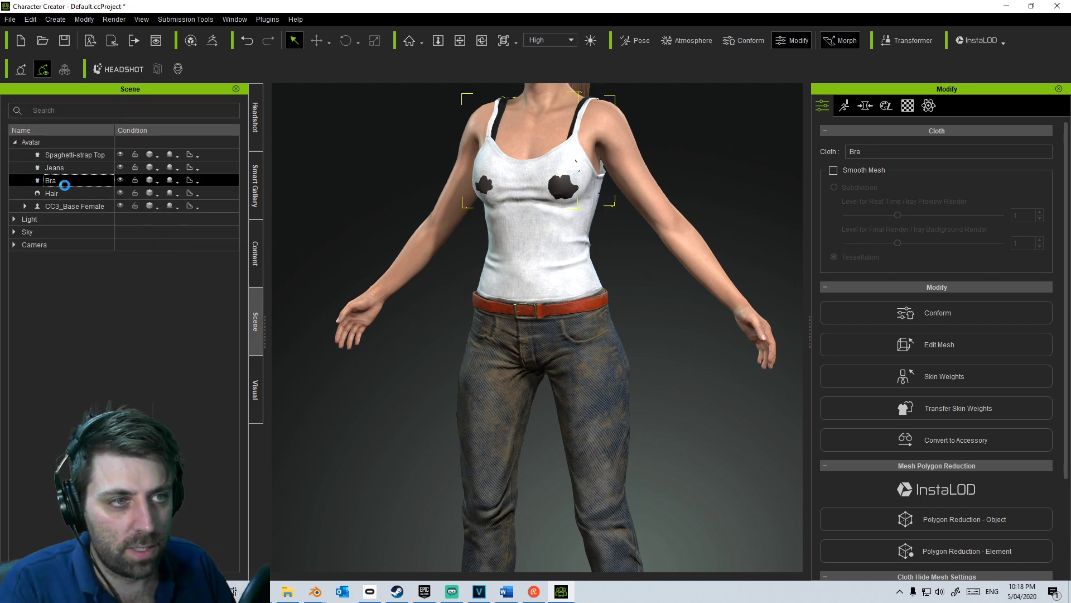
{"action": "key", "text": "Delete"}
{"action": "middle_click_drag", "start_coordinate": [395, 352], "coordinate": [241, 183]}
Step: Return to the content library, open the Shoes cloth templates and browse the boots
{"action": "left_click", "coordinate": [254, 254]}
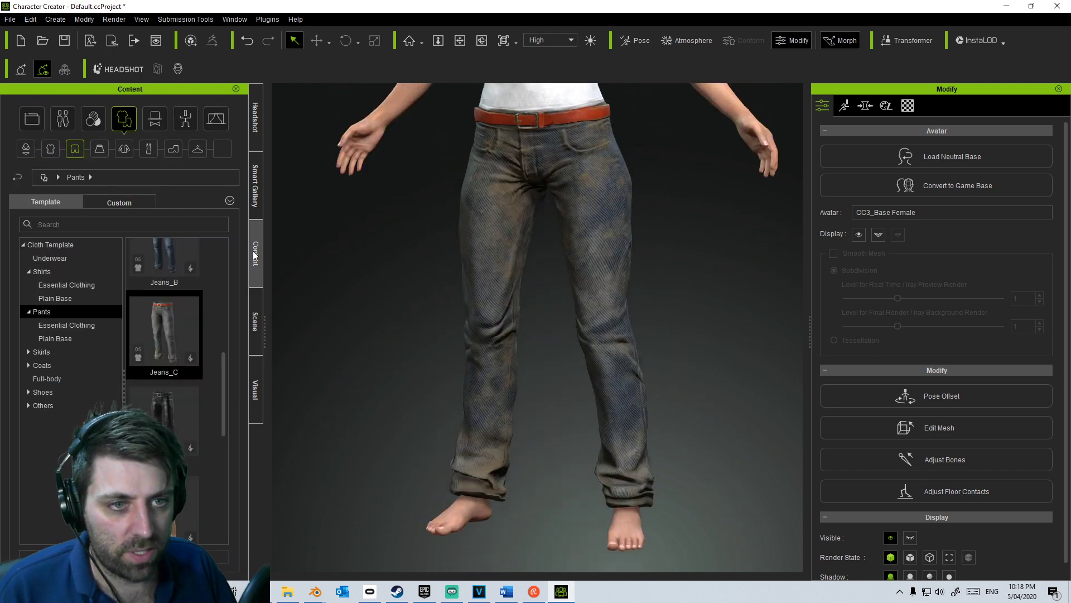
{"action": "scroll", "coordinate": [162, 384], "scroll_direction": "down", "scroll_amount": 3}
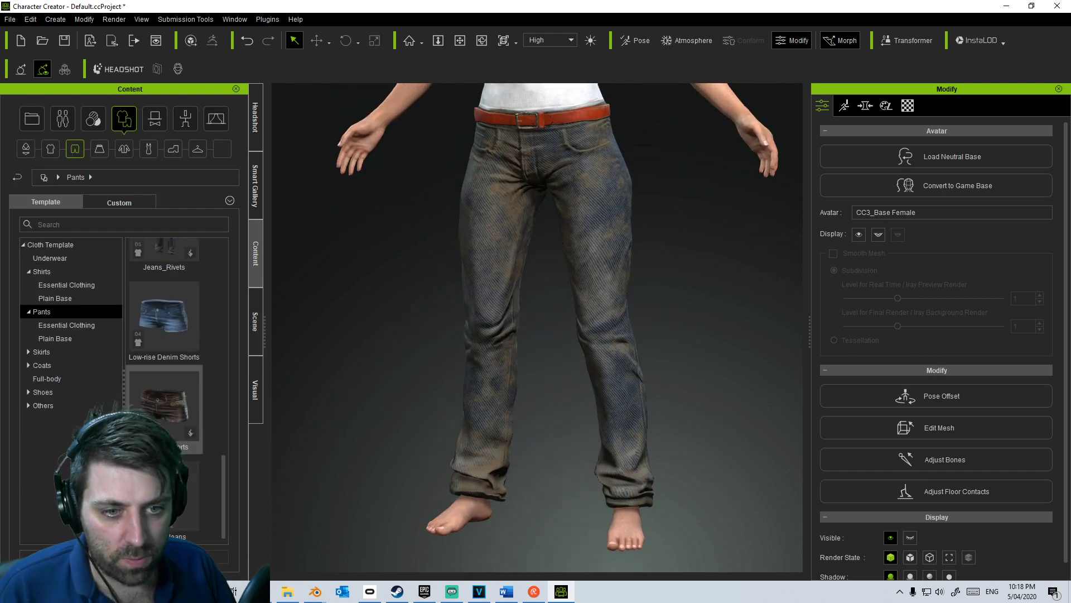
{"action": "left_click", "coordinate": [65, 392]}
{"action": "scroll", "coordinate": [197, 380], "scroll_direction": "down", "scroll_amount": 3}
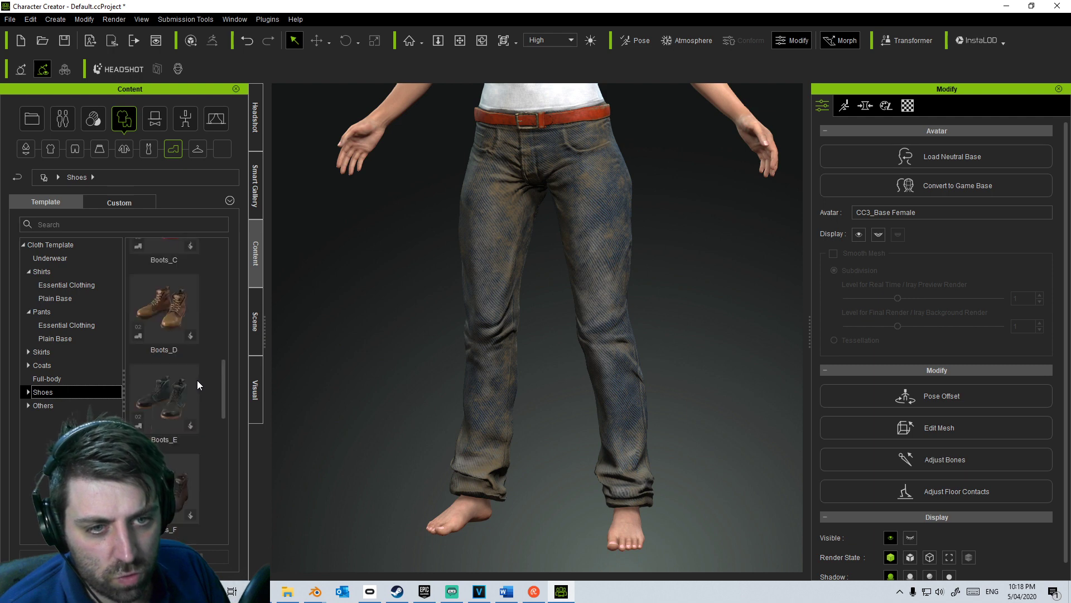
{"action": "left_click_drag", "start_coordinate": [225, 448], "coordinate": [205, 409]}
Step: Try Boots_F on the character and inspect the boots up close from the side
{"action": "double_click", "coordinate": [182, 391]}
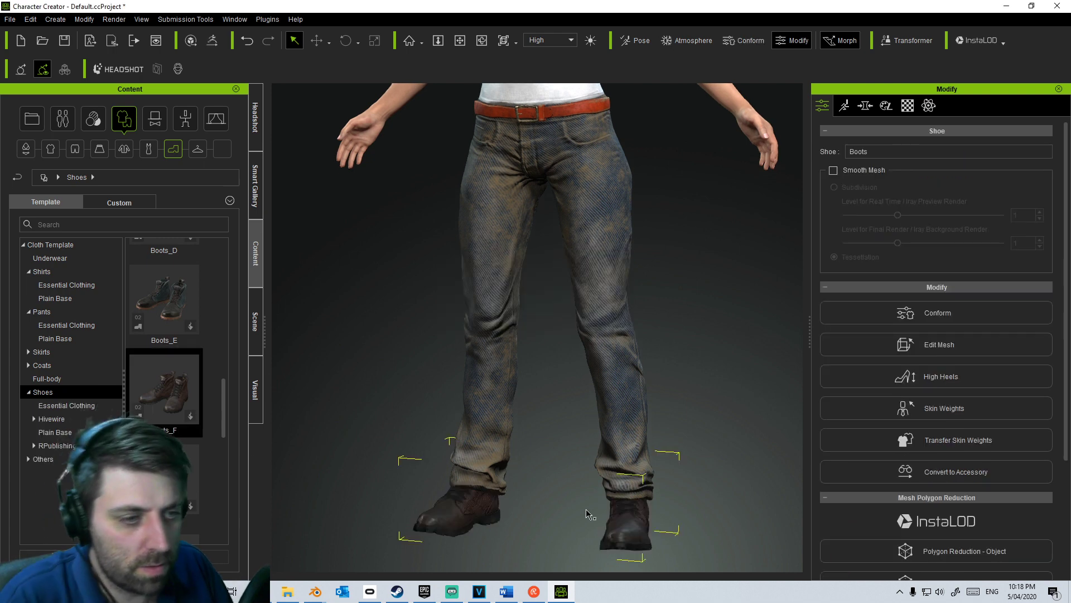
{"action": "scroll", "coordinate": [550, 495], "scroll_direction": "up", "scroll_amount": 5}
{"action": "right_click_drag", "start_coordinate": [550, 495], "coordinate": [523, 465]}
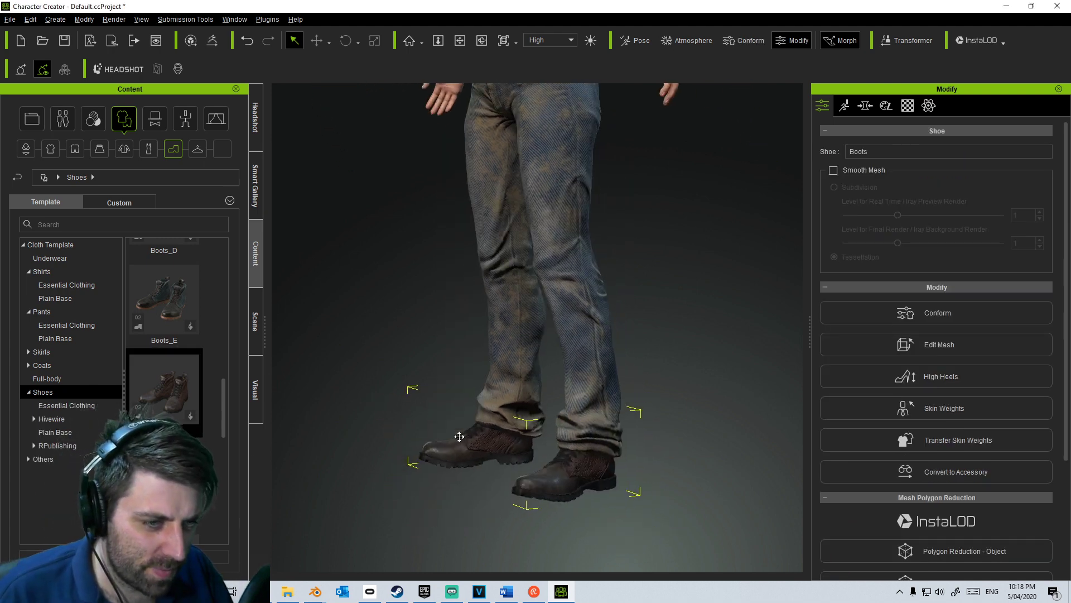
{"action": "scroll", "coordinate": [523, 465], "scroll_direction": "up", "scroll_amount": 6}
{"action": "middle_click_drag", "start_coordinate": [571, 444], "coordinate": [496, 269]}
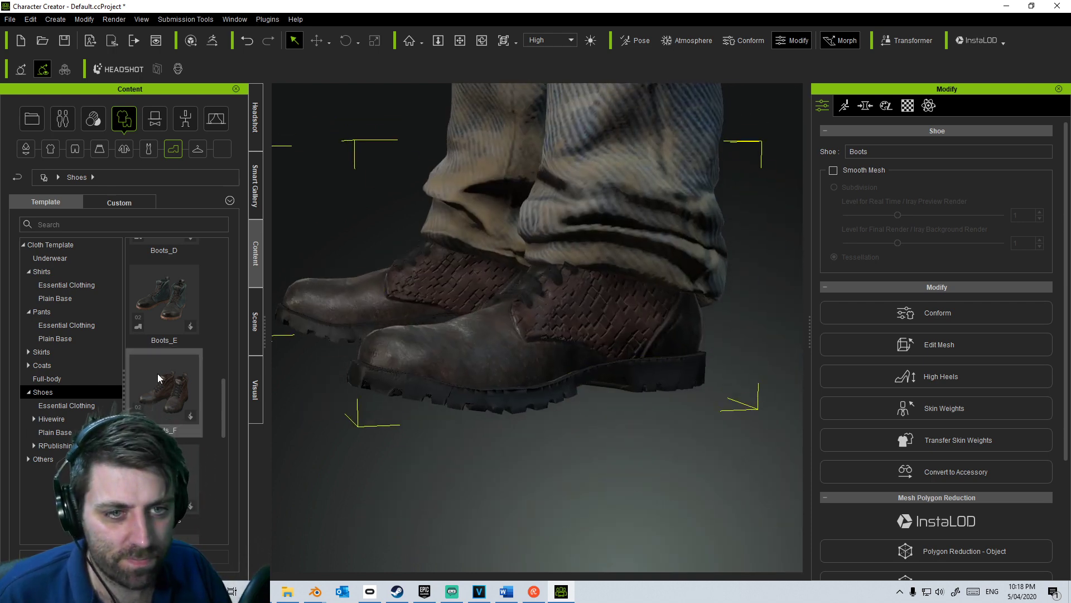
Step: Try Boots_E and Boots_D on the character as replacements for Boots_F
{"action": "left_click", "coordinate": [166, 306]}
{"action": "double_click", "coordinate": [166, 305]}
{"action": "left_click", "coordinate": [459, 327]}
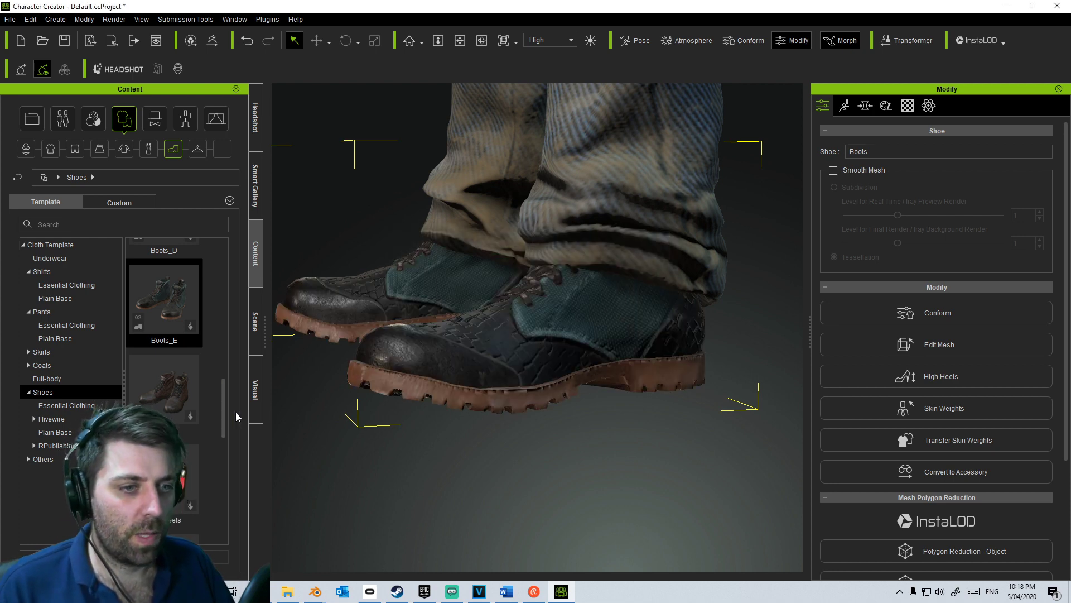
{"action": "left_click_drag", "start_coordinate": [224, 402], "coordinate": [226, 367]}
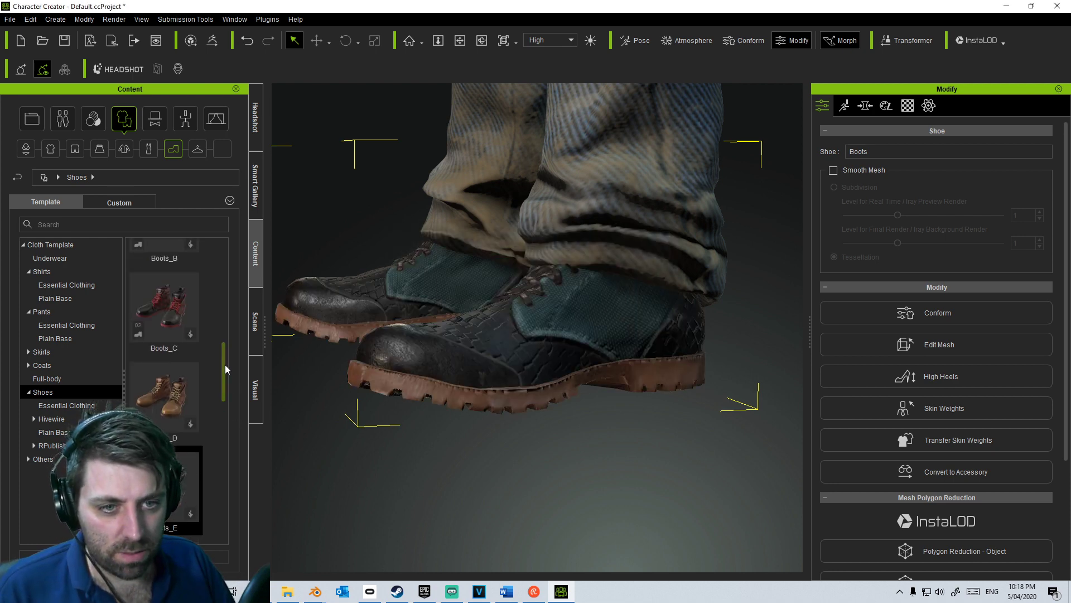
{"action": "double_click", "coordinate": [178, 382]}
{"action": "left_click", "coordinate": [428, 327]}
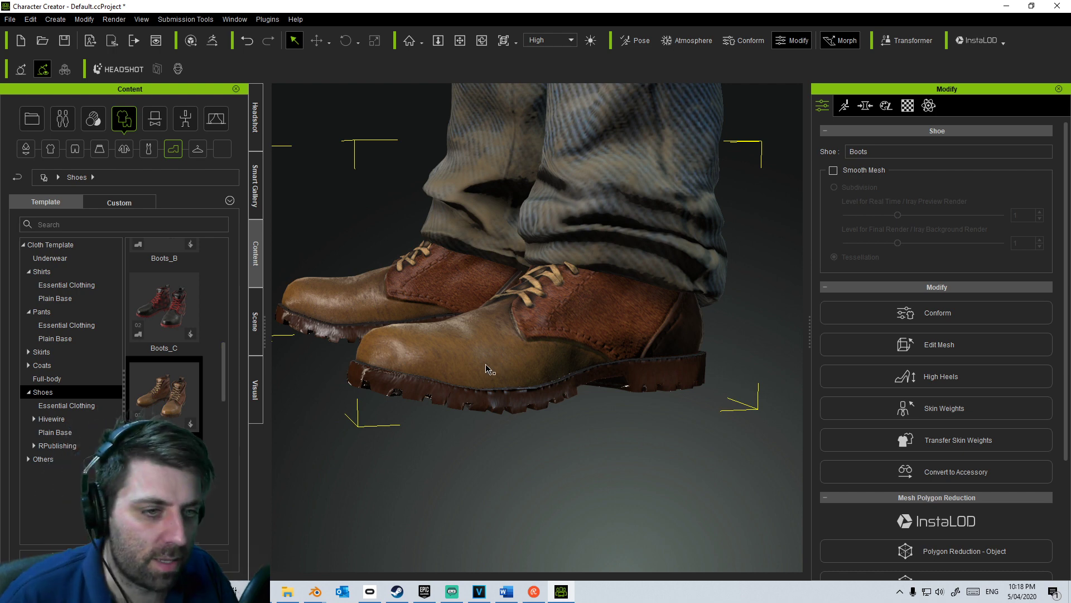
Step: Replace the current boots with Boots_B and inspect the whole outfit from the front
{"action": "left_click_drag", "start_coordinate": [224, 380], "coordinate": [229, 346]}
{"action": "double_click", "coordinate": [190, 372]}
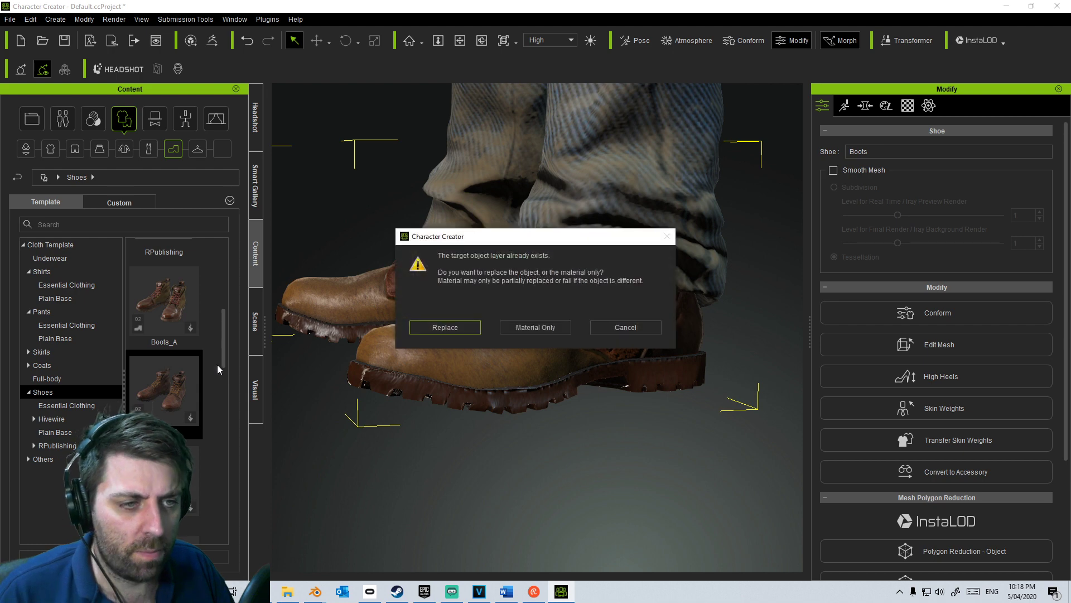
{"action": "left_click", "coordinate": [467, 328]}
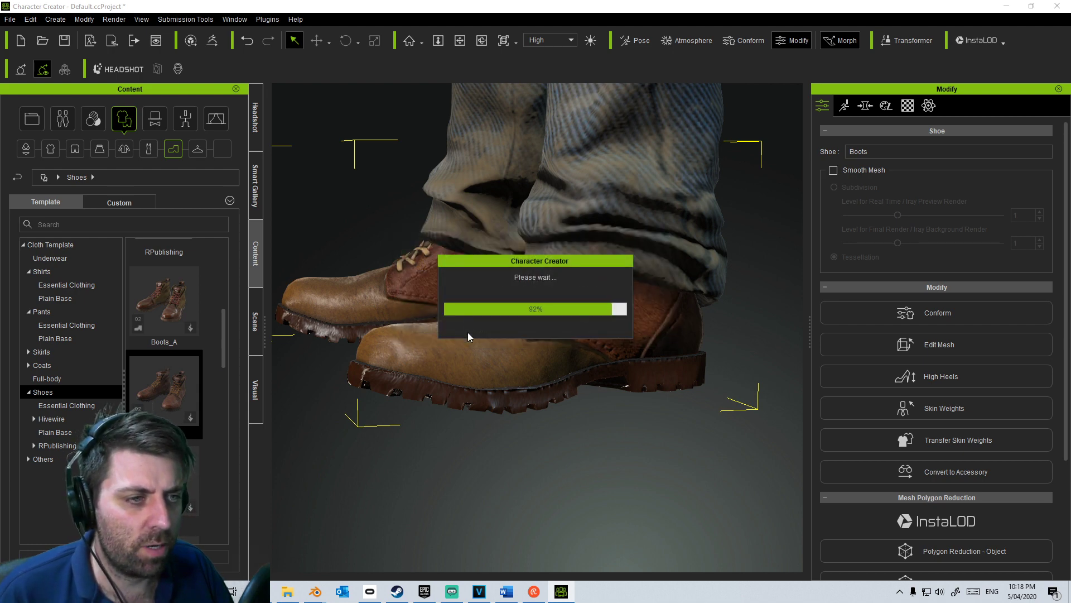
{"action": "scroll", "coordinate": [371, 375], "scroll_direction": "down", "scroll_amount": 5}
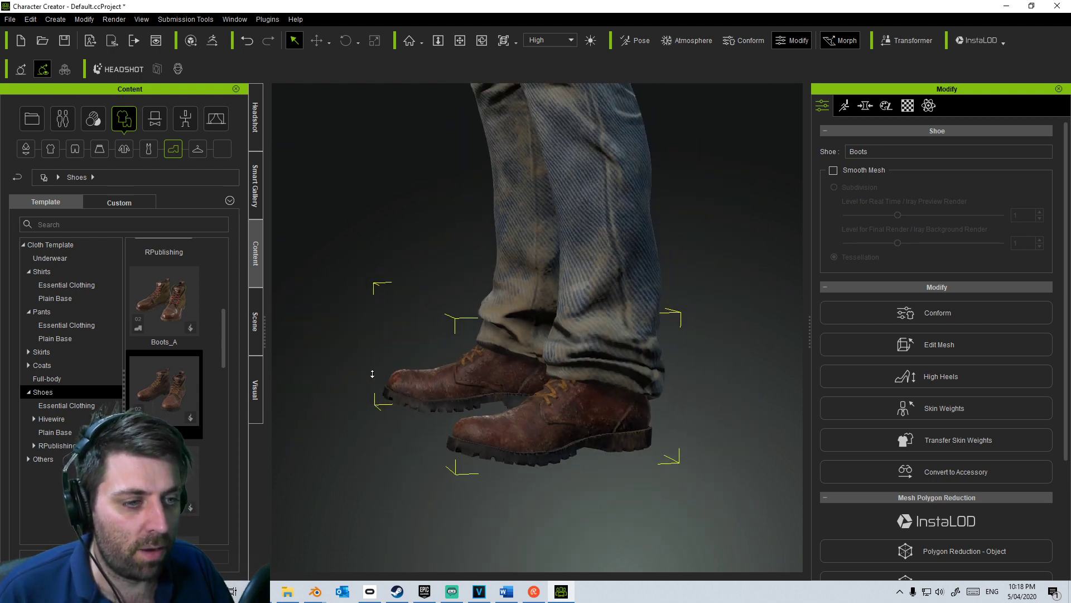
{"action": "scroll", "coordinate": [372, 373], "scroll_direction": "down", "scroll_amount": 8}
{"action": "scroll", "coordinate": [410, 375], "scroll_direction": "up", "scroll_amount": 3}
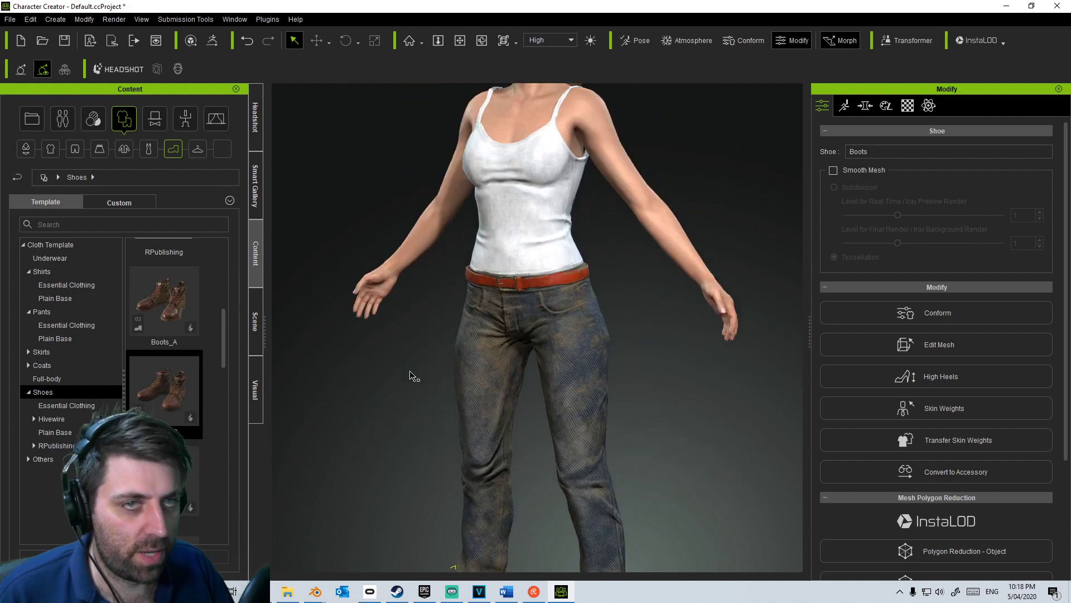
Step: Start saving the project under a new name and go to the ShortFilm_TheRacer folder inside Markom3D
{"action": "left_click", "coordinate": [10, 19]}
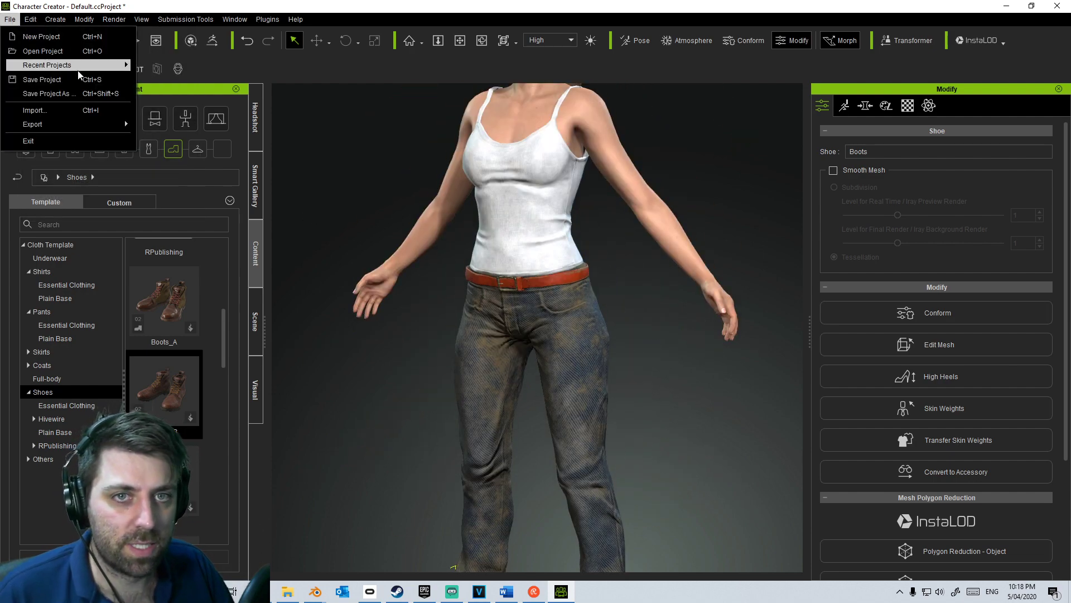
{"action": "left_click", "coordinate": [88, 93]}
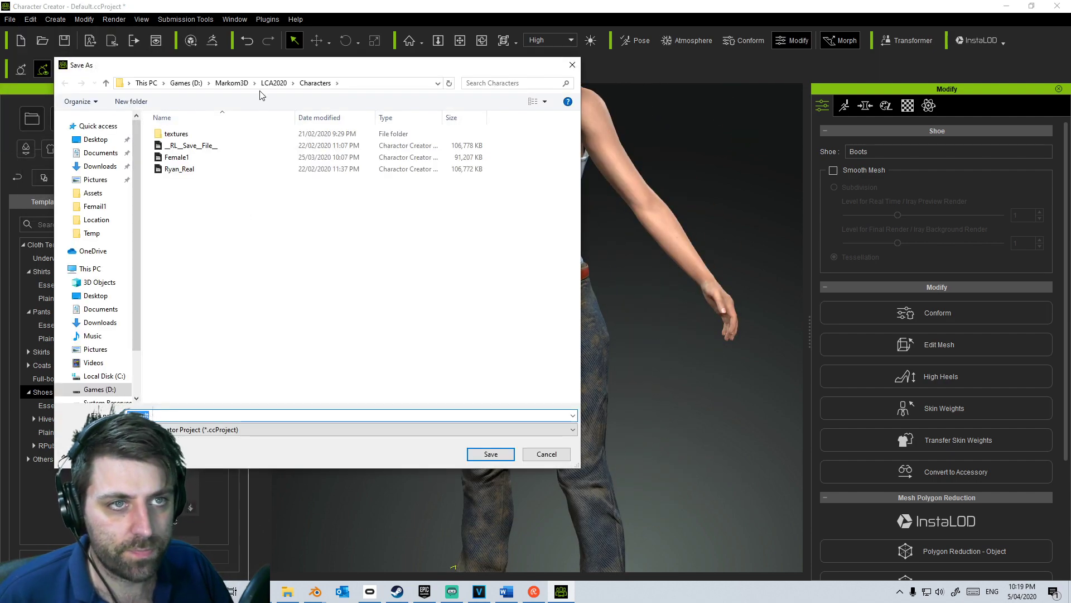
{"action": "left_click", "coordinate": [232, 83]}
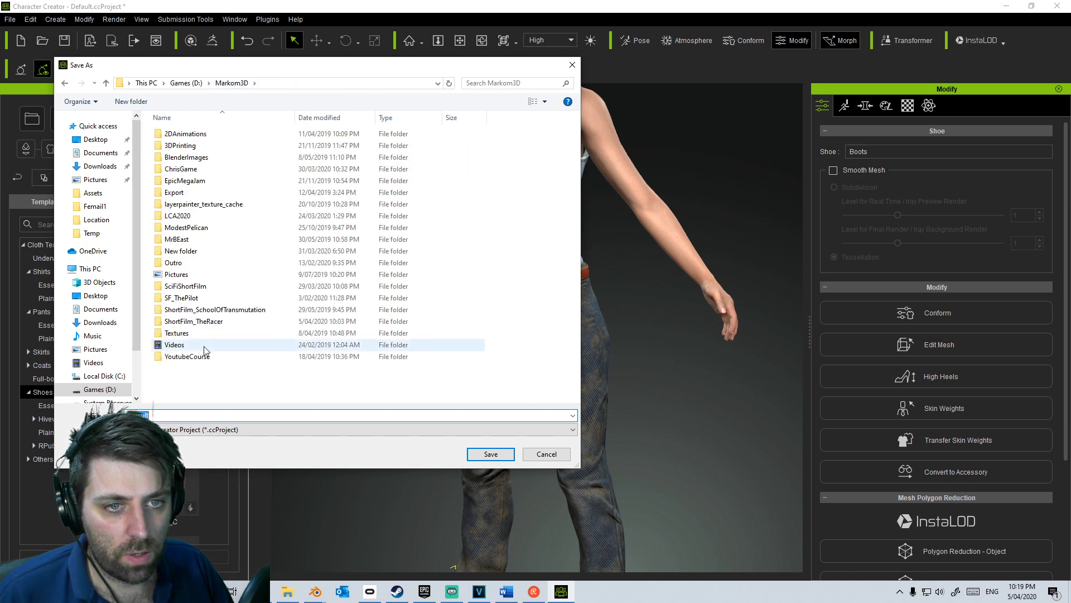
{"action": "double_click", "coordinate": [200, 322]}
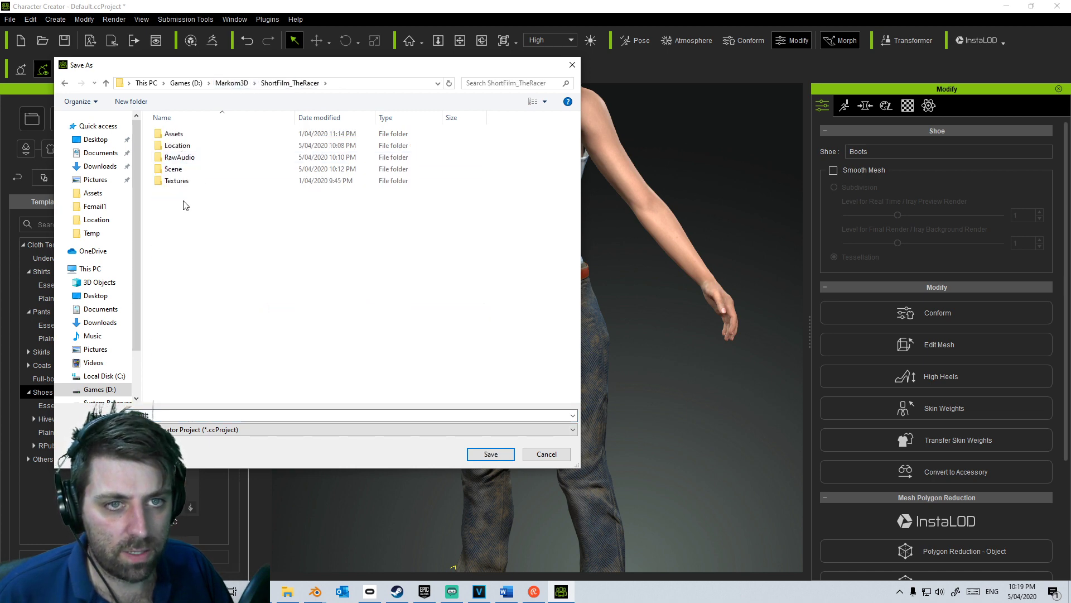
Step: Create a folder named Characters in ShortFilm_TheRacer and save the project in it as CC3_Ruby
{"action": "right_click", "coordinate": [186, 216]}
{"action": "mouse_move", "coordinate": [252, 351]}
{"action": "left_click", "coordinate": [340, 345]}
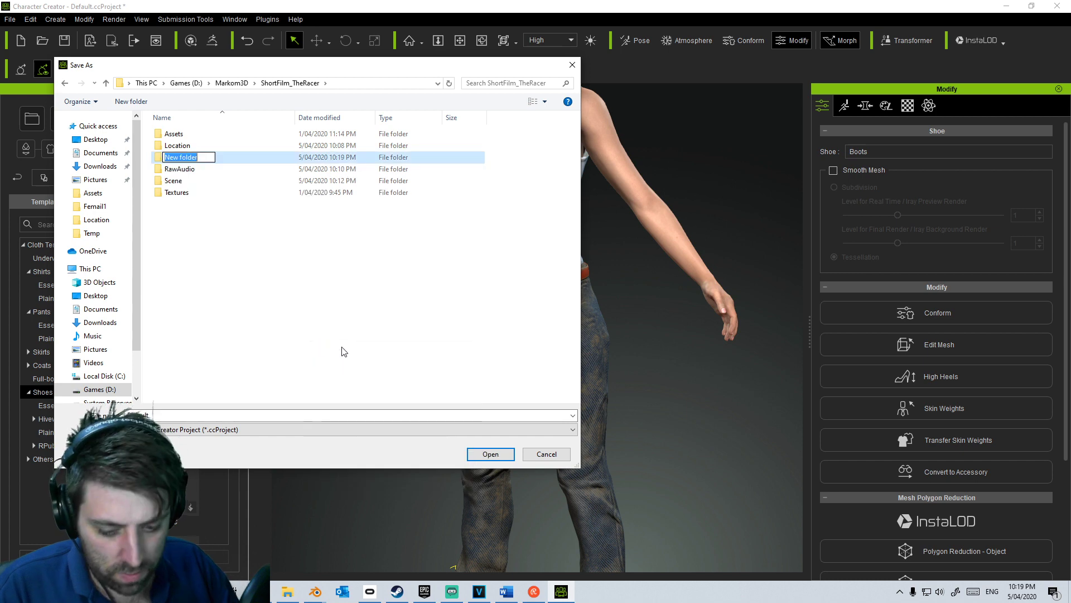
{"action": "type", "text": "Characers"}
{"action": "key", "text": "Return"}
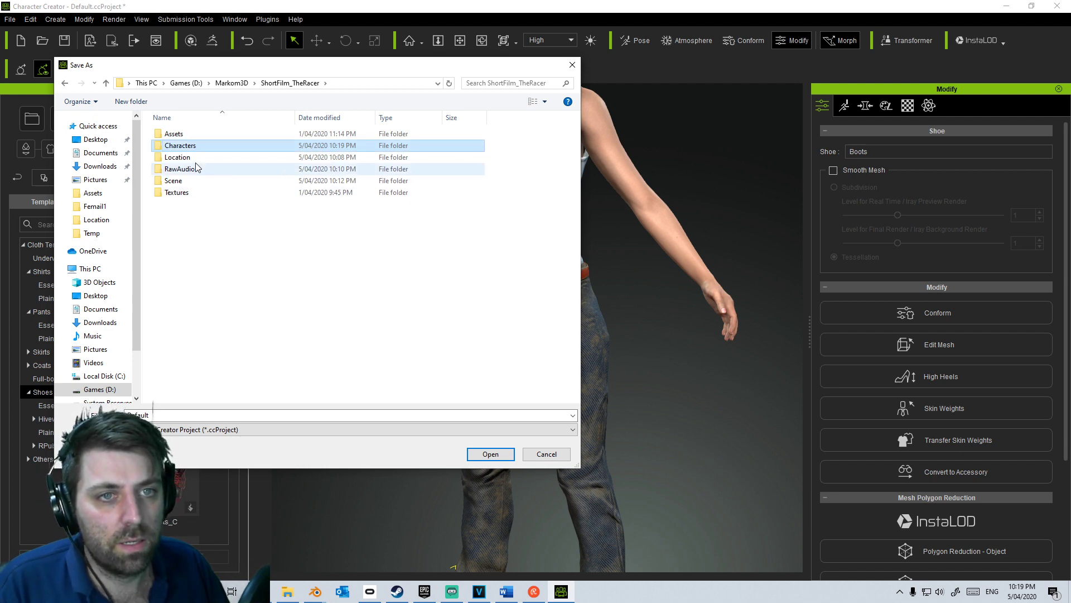
{"action": "double_click", "coordinate": [181, 145]}
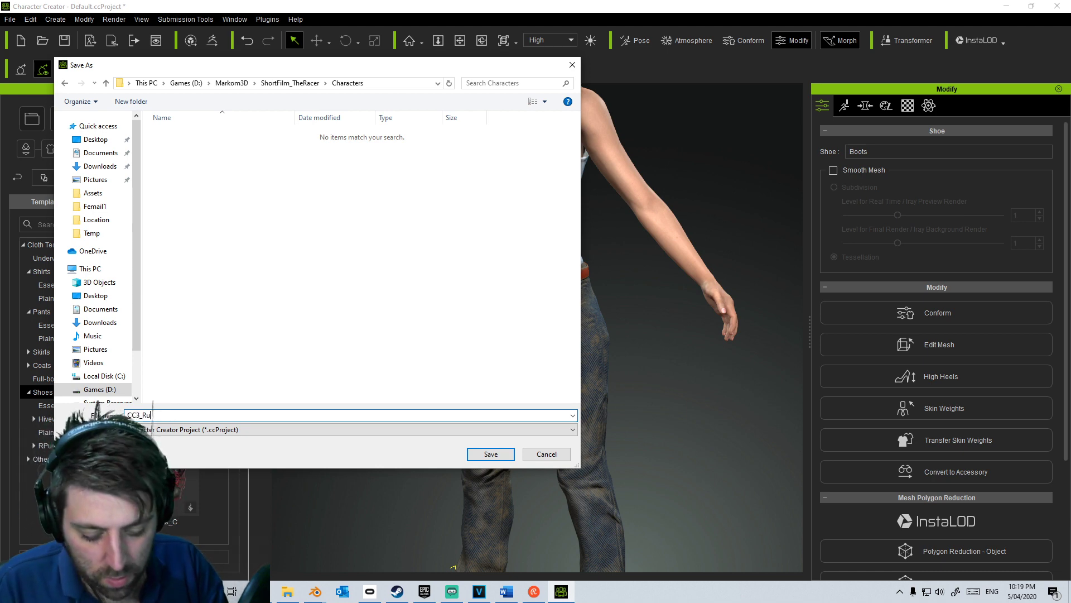
{"action": "left_click", "coordinate": [491, 455]}
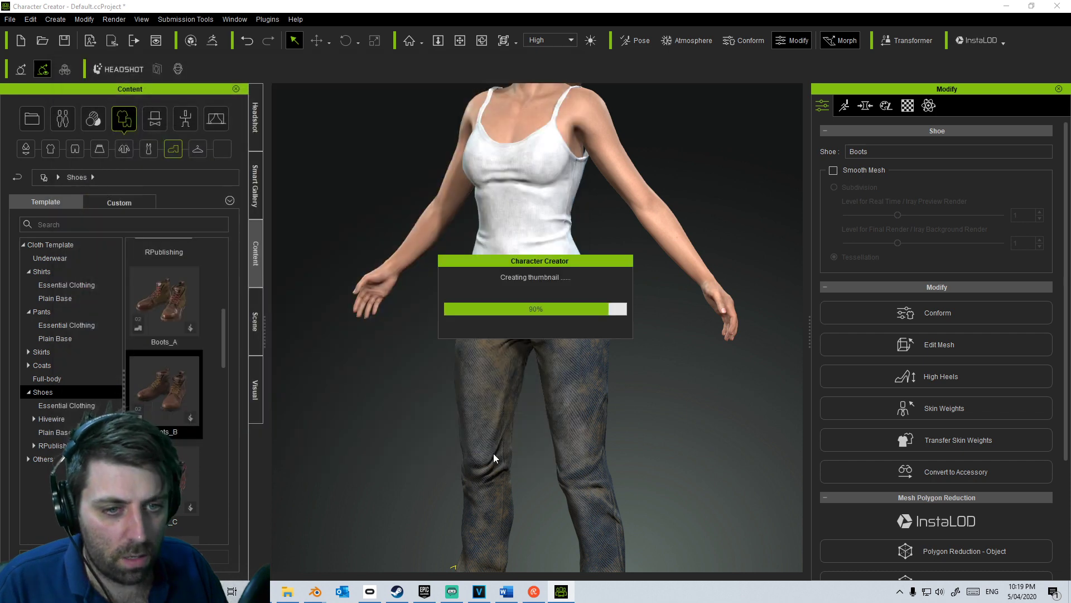
Step: Start a new project with the default female base and show the cloth templates in the content library
{"action": "left_click", "coordinate": [31, 19]}
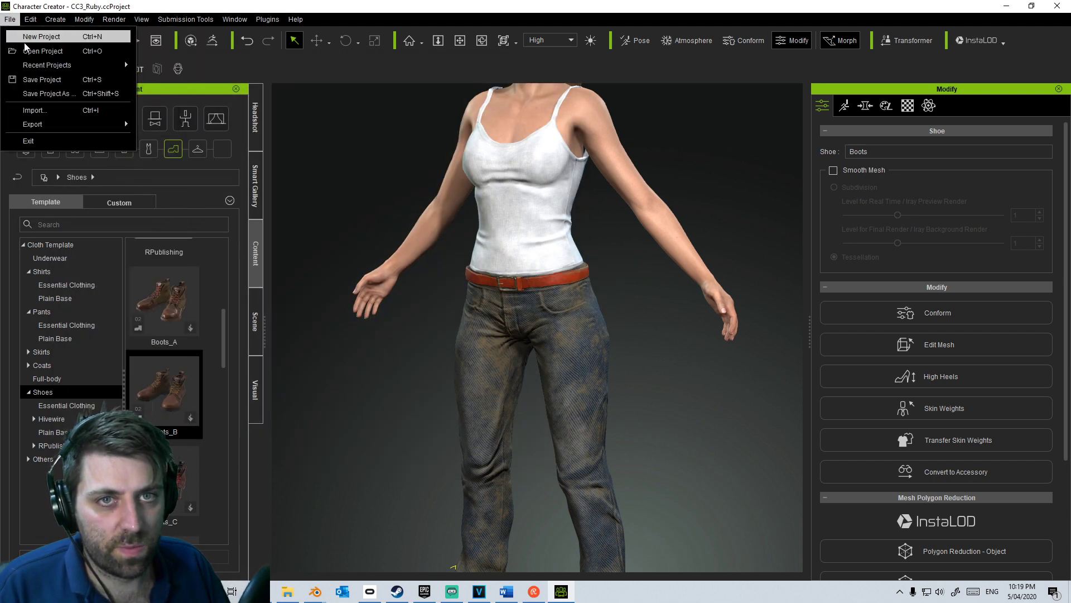
{"action": "left_click", "coordinate": [28, 46]}
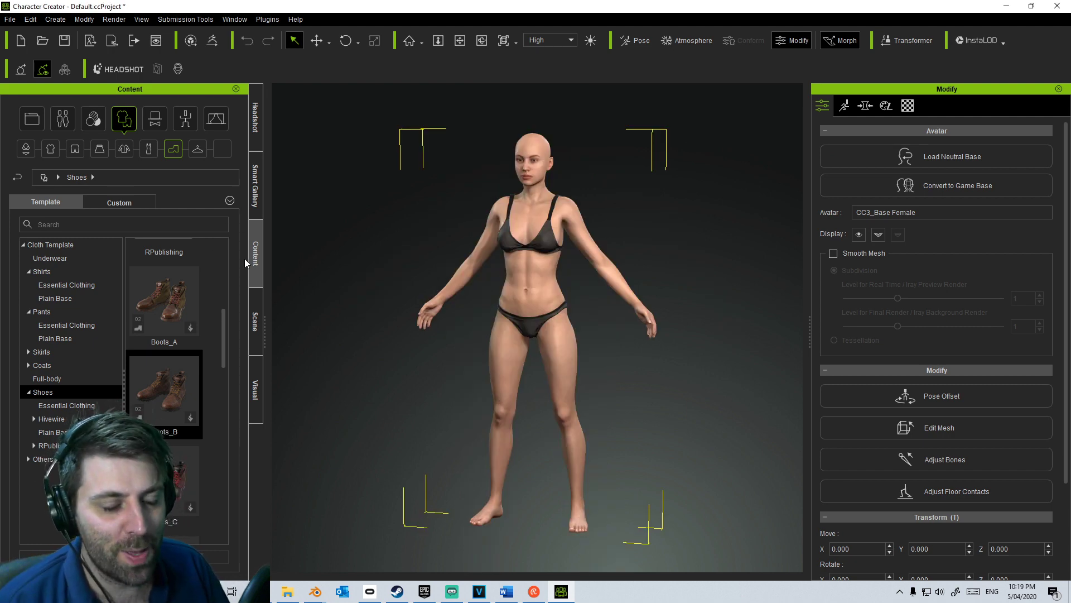
{"action": "left_click", "coordinate": [257, 130]}
{"action": "left_click", "coordinate": [259, 197]}
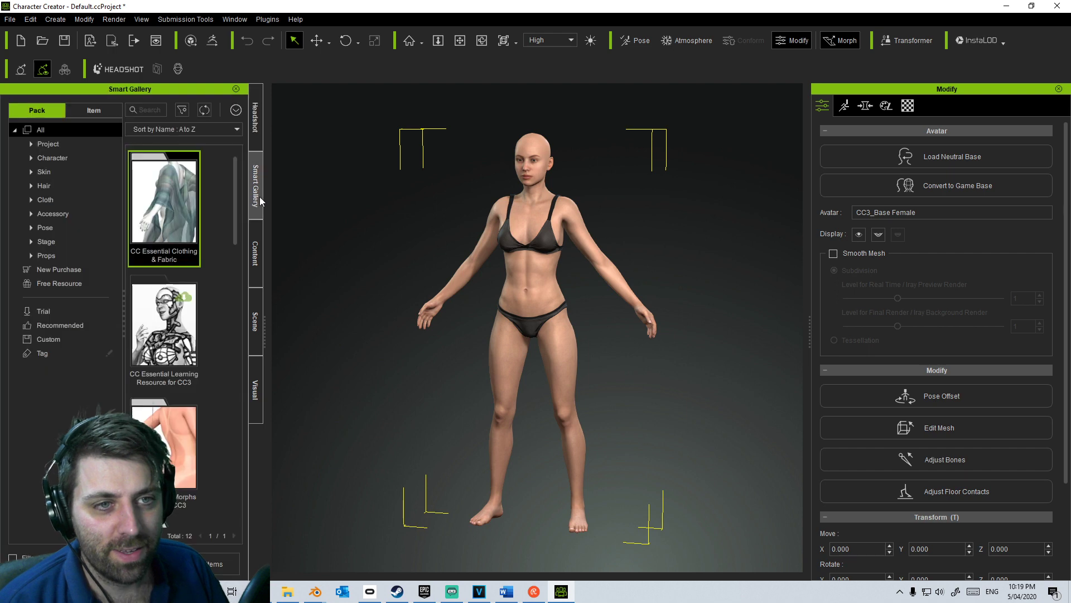
{"action": "left_click", "coordinate": [260, 238]}
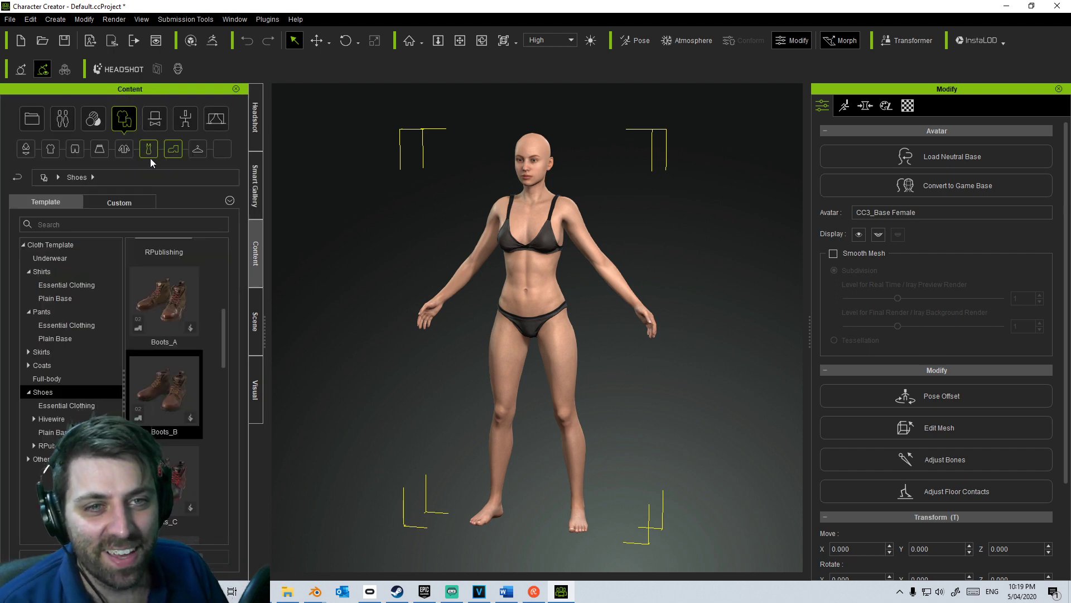
Step: Show the Essential Morphs folder of the full-body avatar morph presets in the content library
{"action": "left_click", "coordinate": [65, 118]}
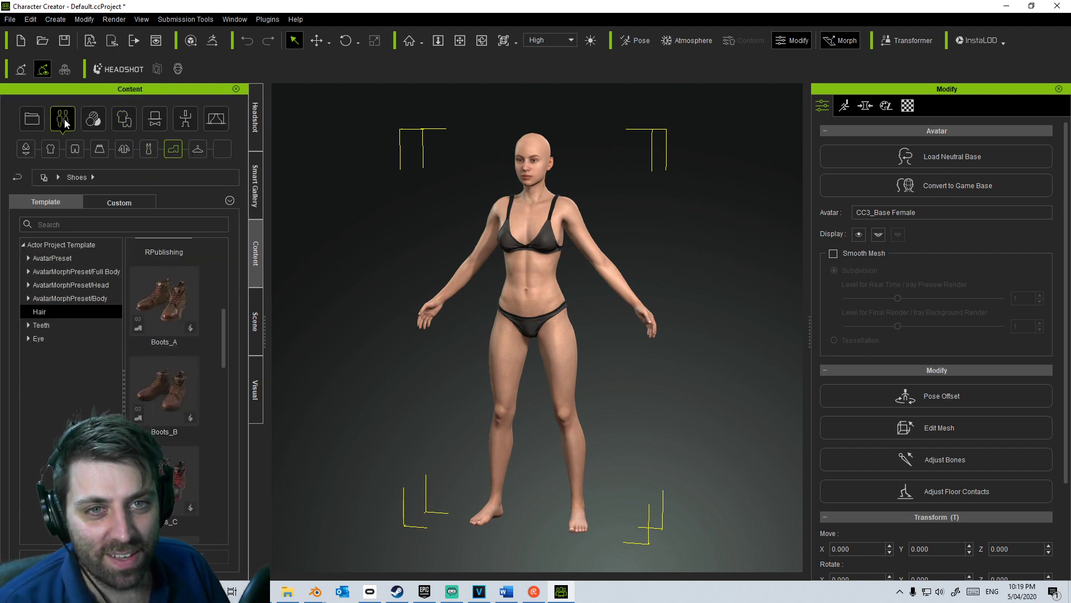
{"action": "scroll", "coordinate": [222, 442], "scroll_direction": "up", "scroll_amount": 5}
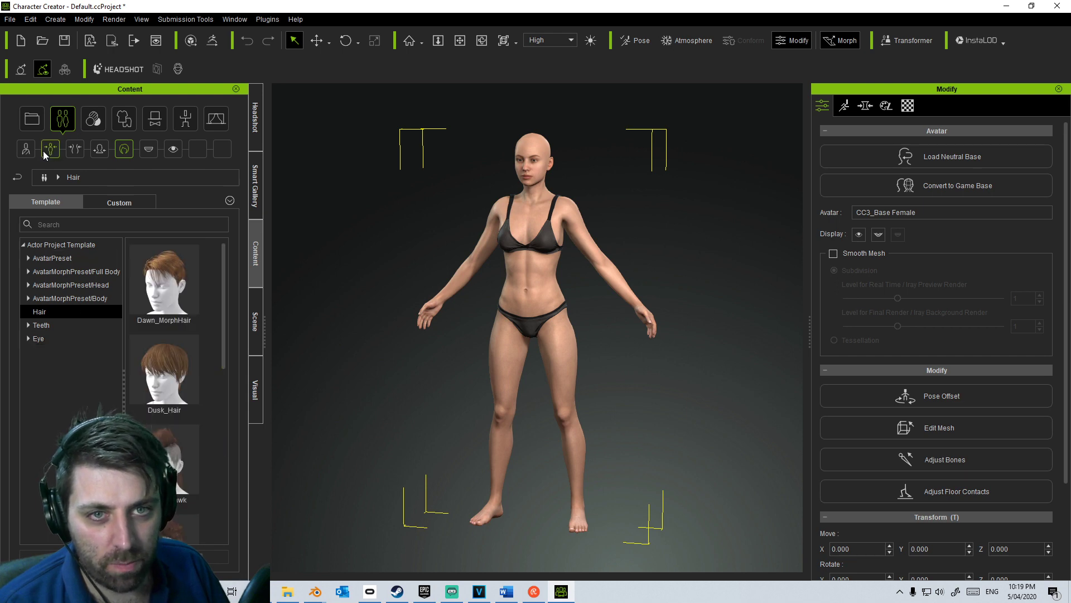
{"action": "left_click", "coordinate": [26, 150]}
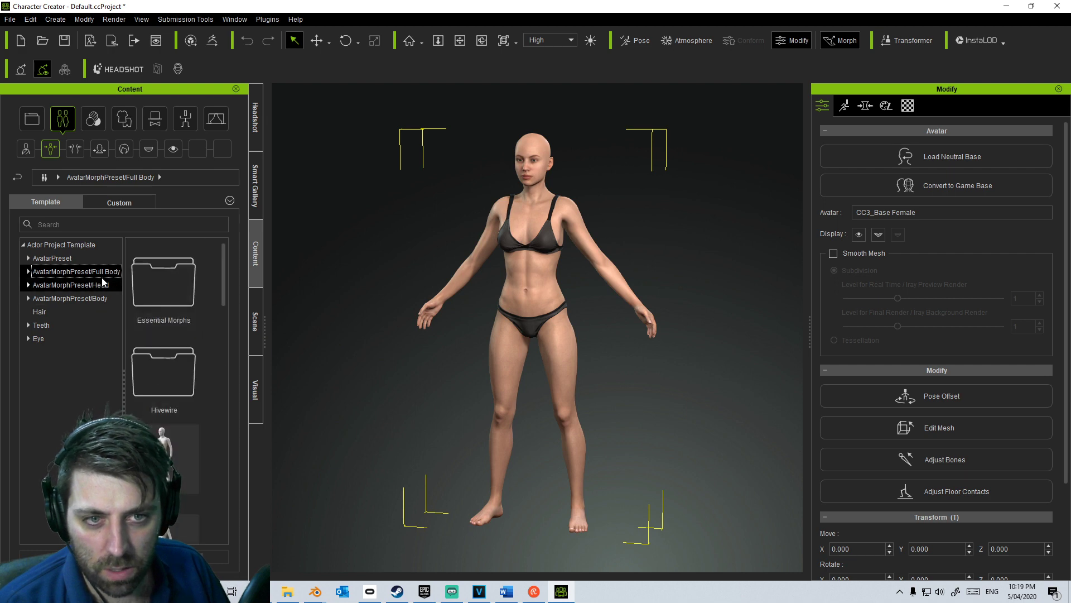
{"action": "double_click", "coordinate": [179, 289]}
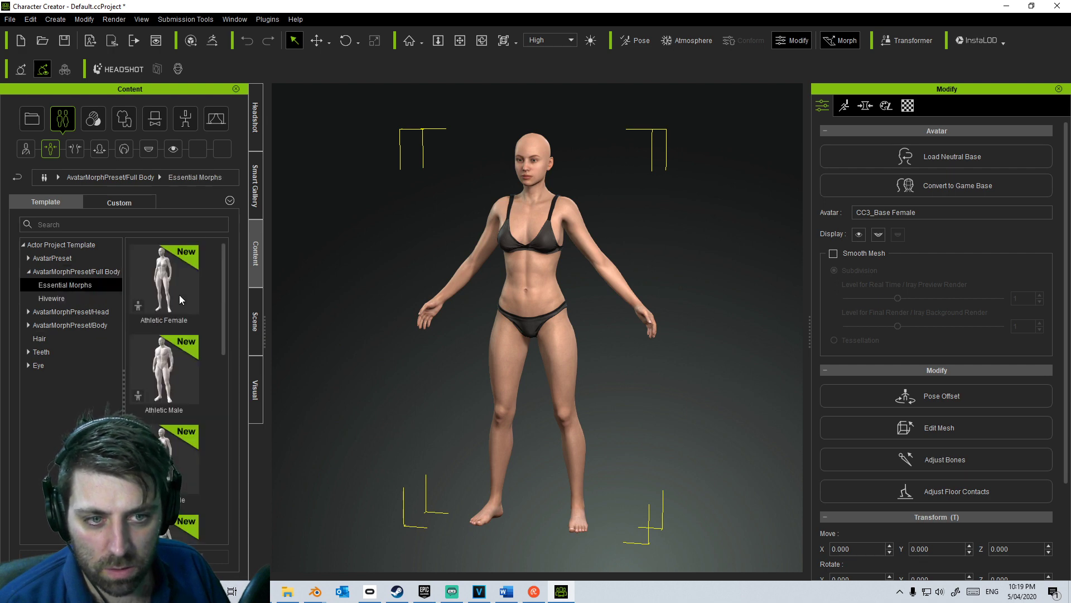
Step: Try the last male preset in Essential Morphs on the avatar, followed by the Essential Male preset
{"action": "scroll", "coordinate": [192, 321], "scroll_direction": "down", "scroll_amount": 5}
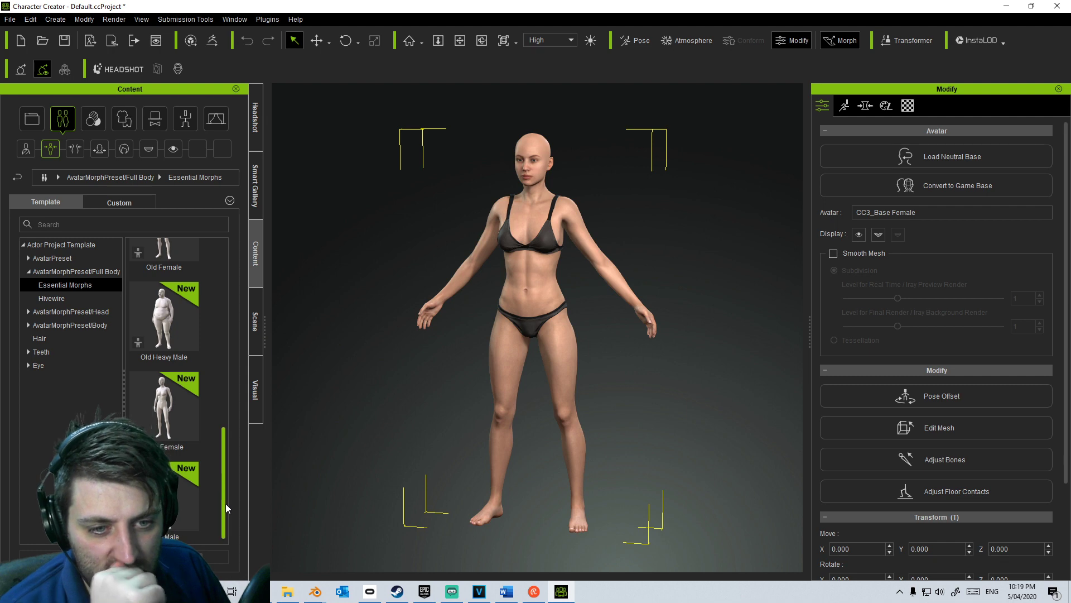
{"action": "mouse_move", "coordinate": [226, 500]}
{"action": "left_mouse_down"}
{"action": "mouse_move", "coordinate": [222, 384]}
{"action": "mouse_move", "coordinate": [211, 505]}
{"action": "left_mouse_up"}
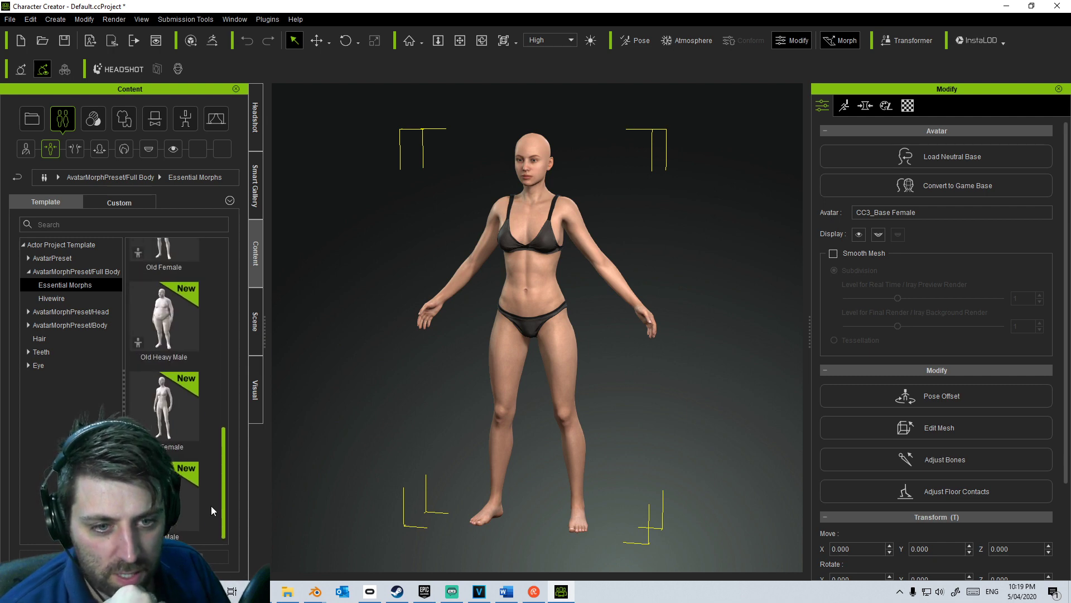
{"action": "double_click", "coordinate": [168, 493]}
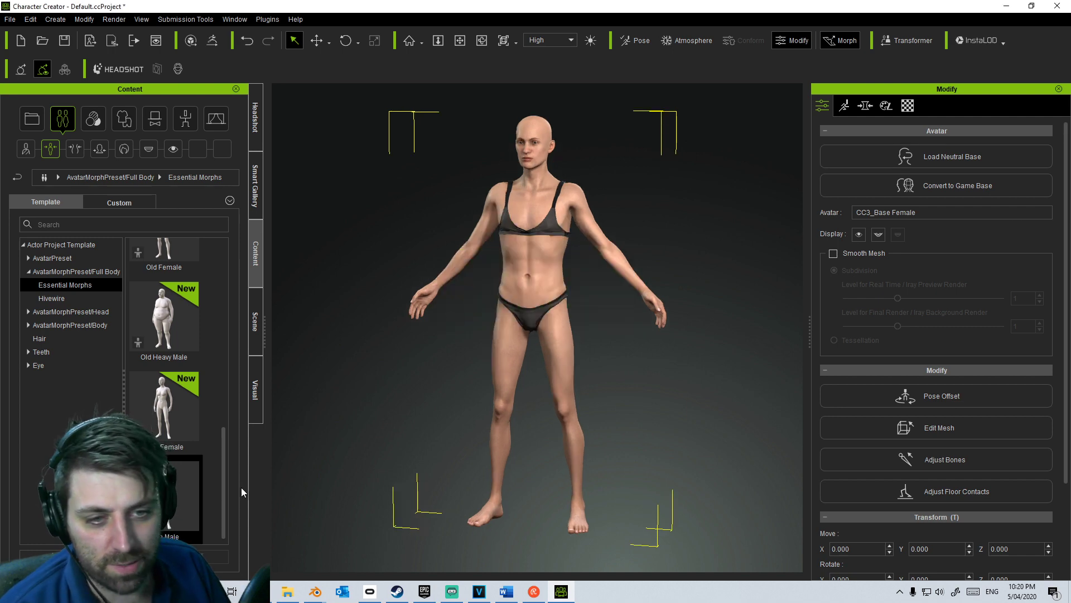
{"action": "left_click_drag", "start_coordinate": [226, 487], "coordinate": [226, 421]}
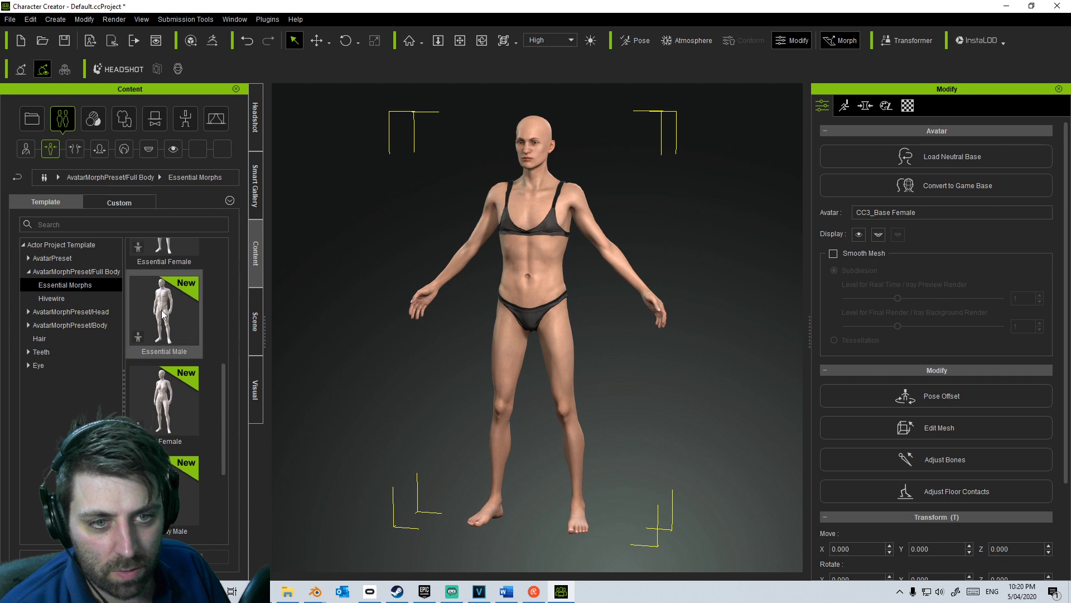
{"action": "double_click", "coordinate": [164, 312]}
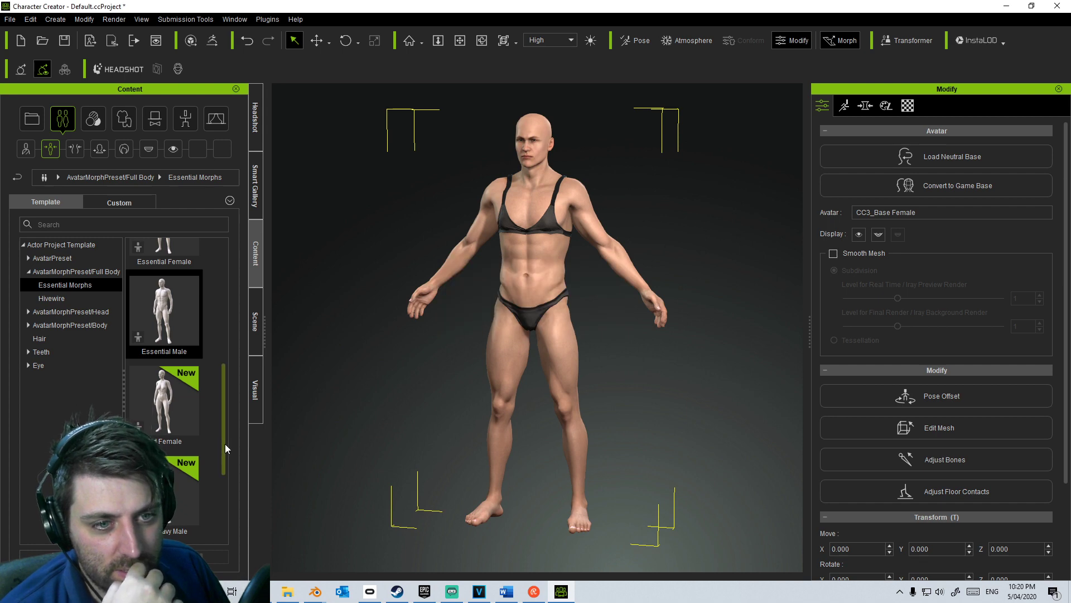
Step: Try the Dusk and Gorilla full-body presets from the Hivewire folder and go back to Dusk
{"action": "left_click_drag", "start_coordinate": [225, 444], "coordinate": [226, 296]}
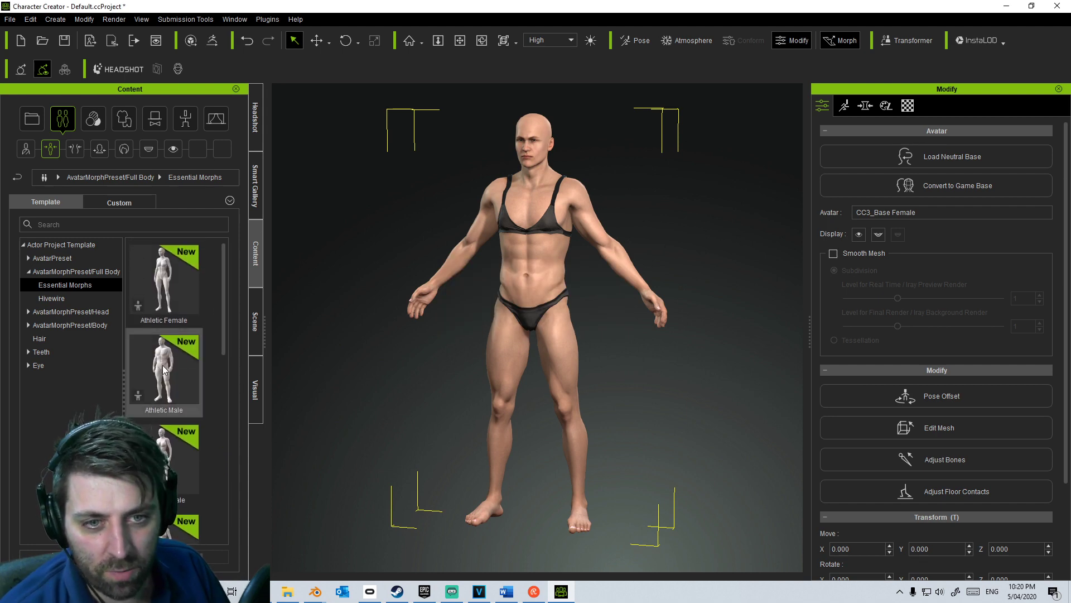
{"action": "left_click", "coordinate": [82, 297]}
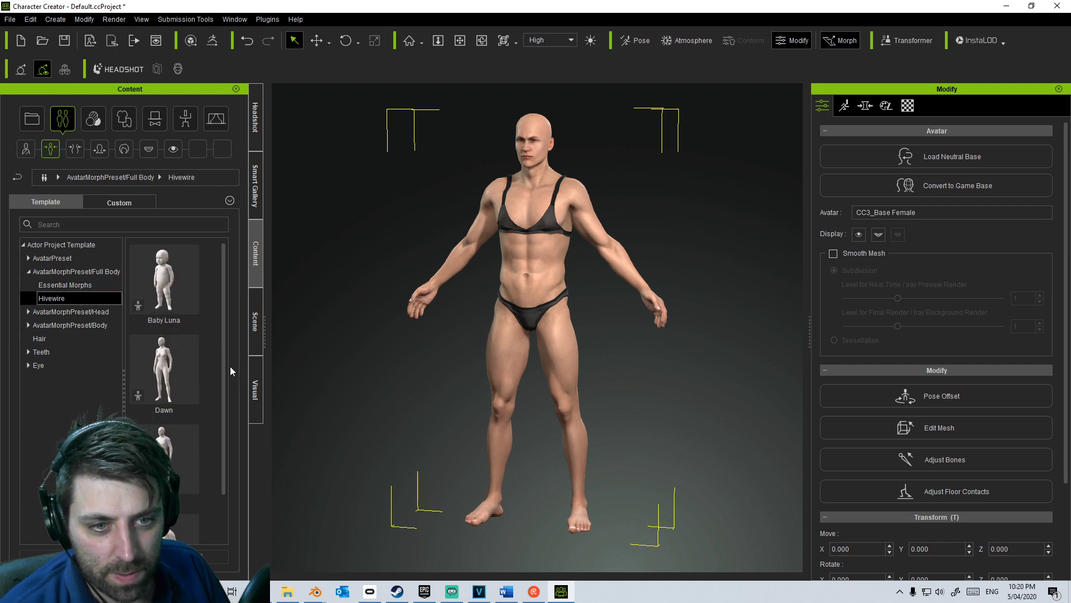
{"action": "left_click_drag", "start_coordinate": [225, 371], "coordinate": [226, 414]}
{"action": "double_click", "coordinate": [161, 399]}
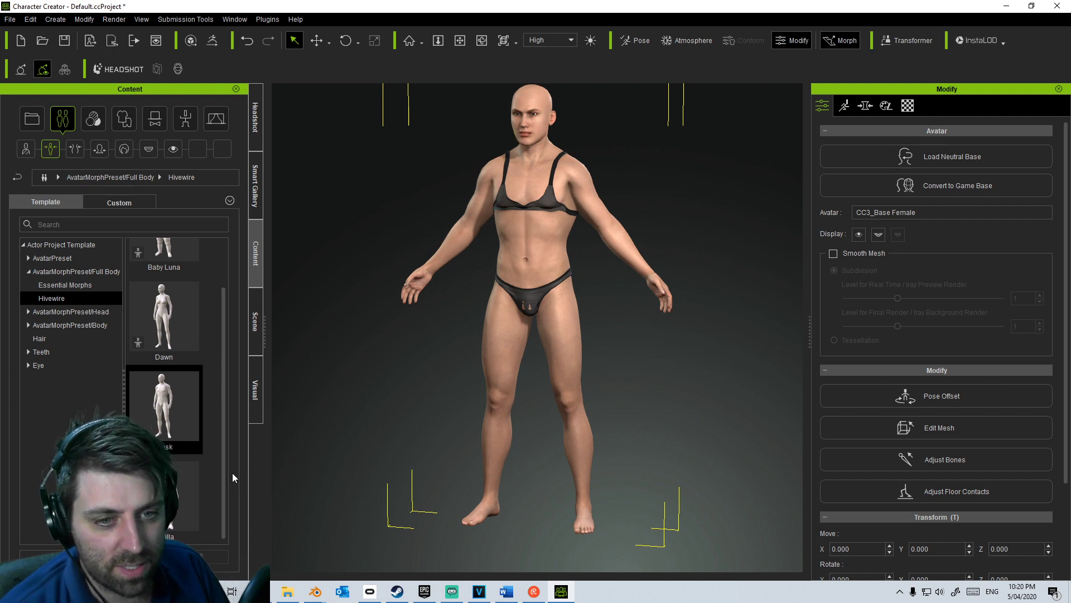
{"action": "double_click", "coordinate": [175, 513]}
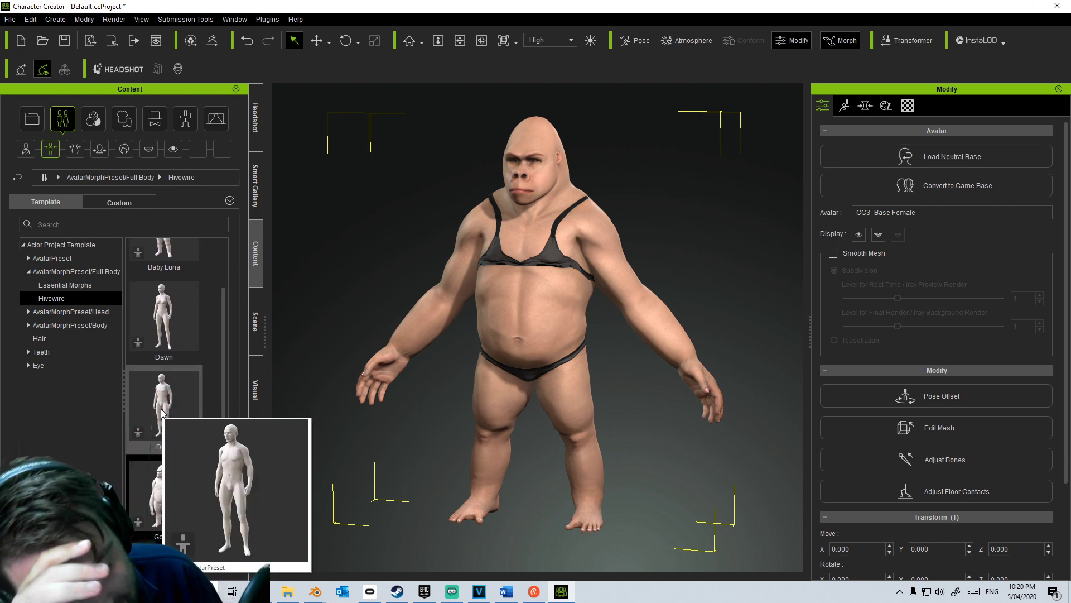
{"action": "double_click", "coordinate": [162, 413]}
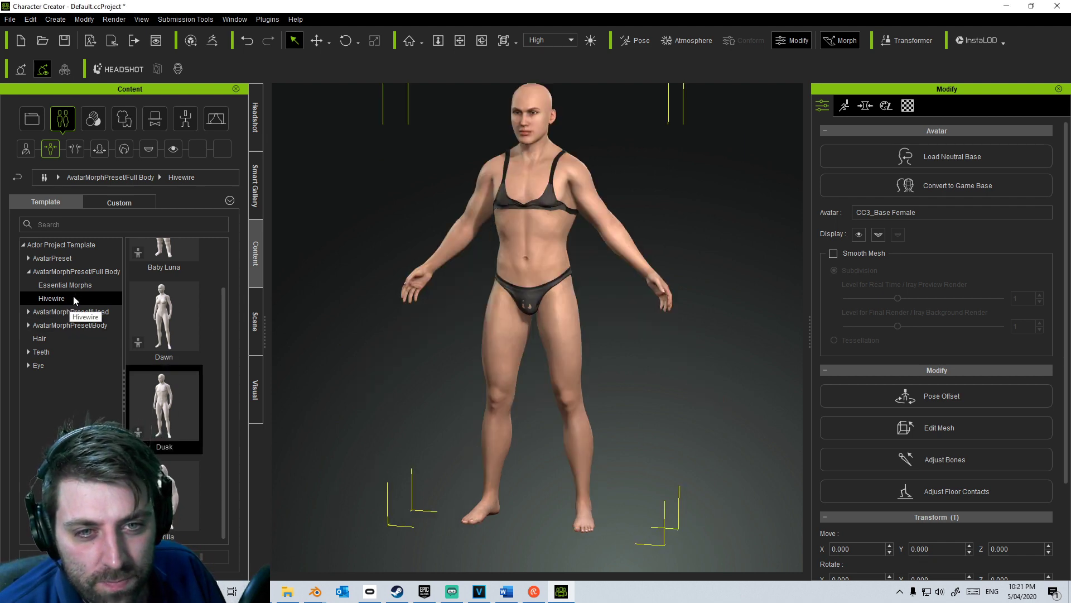
Step: Try the CC3_DH_0Male and Heavy Male presets from the main full-body morph folder on the avatar
{"action": "left_click", "coordinate": [81, 271]}
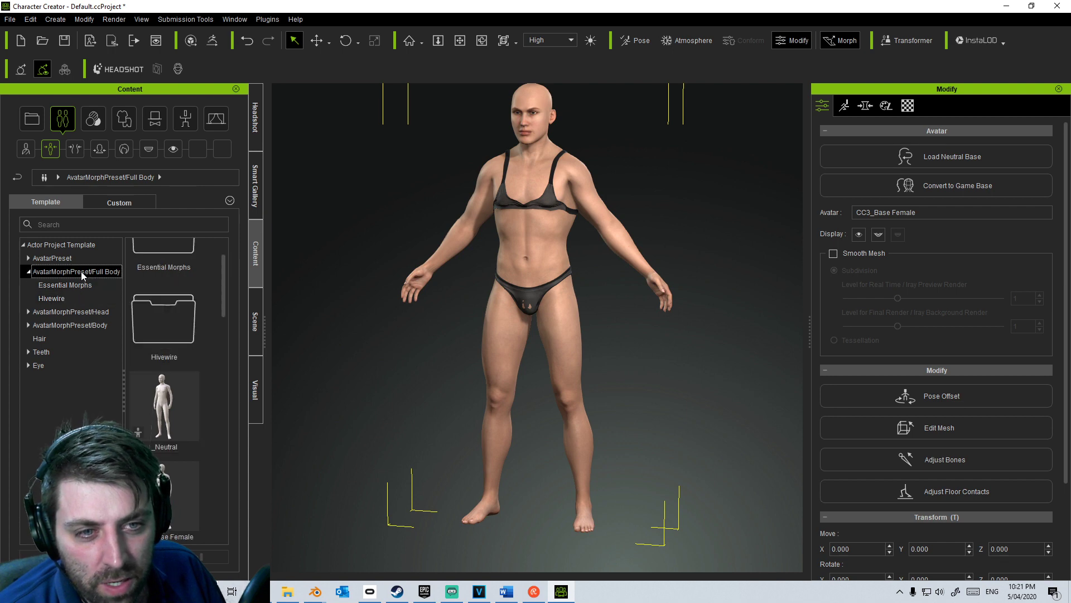
{"action": "left_click_drag", "start_coordinate": [223, 296], "coordinate": [219, 424]}
{"action": "scroll", "coordinate": [212, 447], "scroll_direction": "down", "scroll_amount": 1}
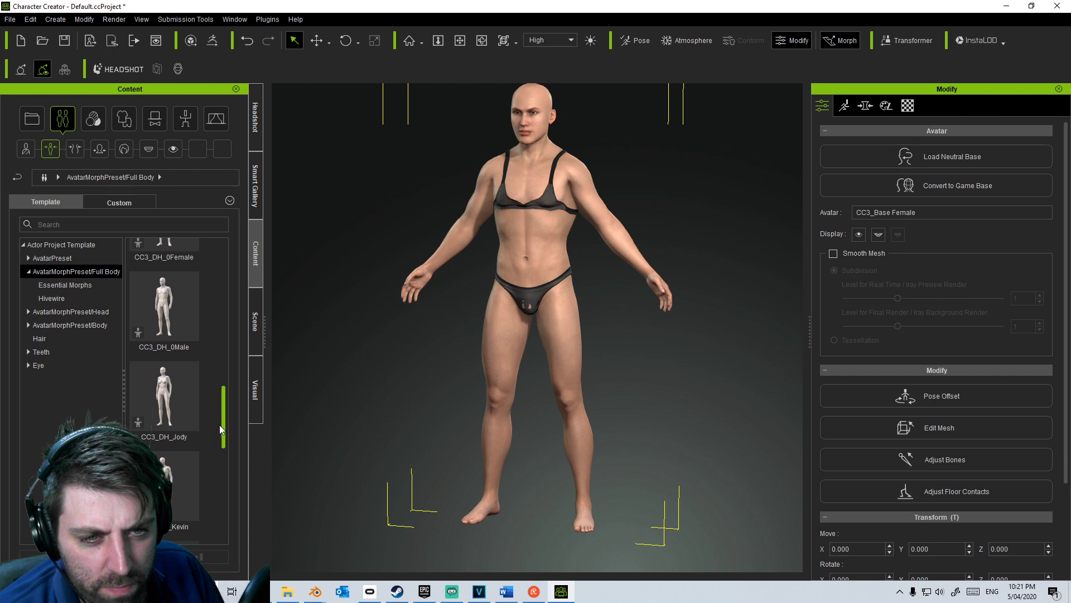
{"action": "double_click", "coordinate": [170, 332]}
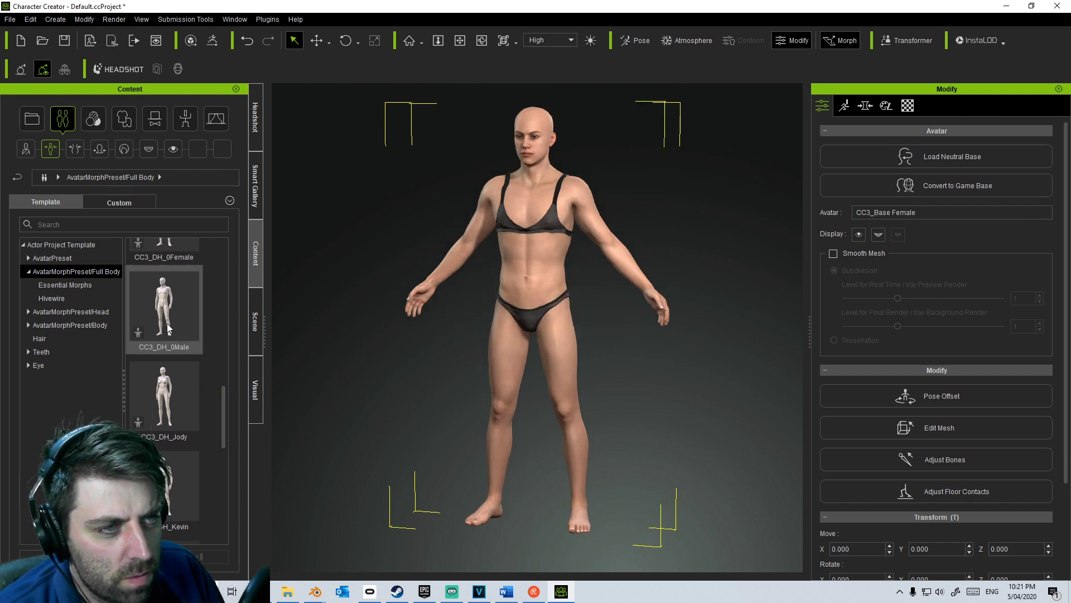
{"action": "left_click_drag", "start_coordinate": [224, 426], "coordinate": [226, 494]}
{"action": "double_click", "coordinate": [159, 365]}
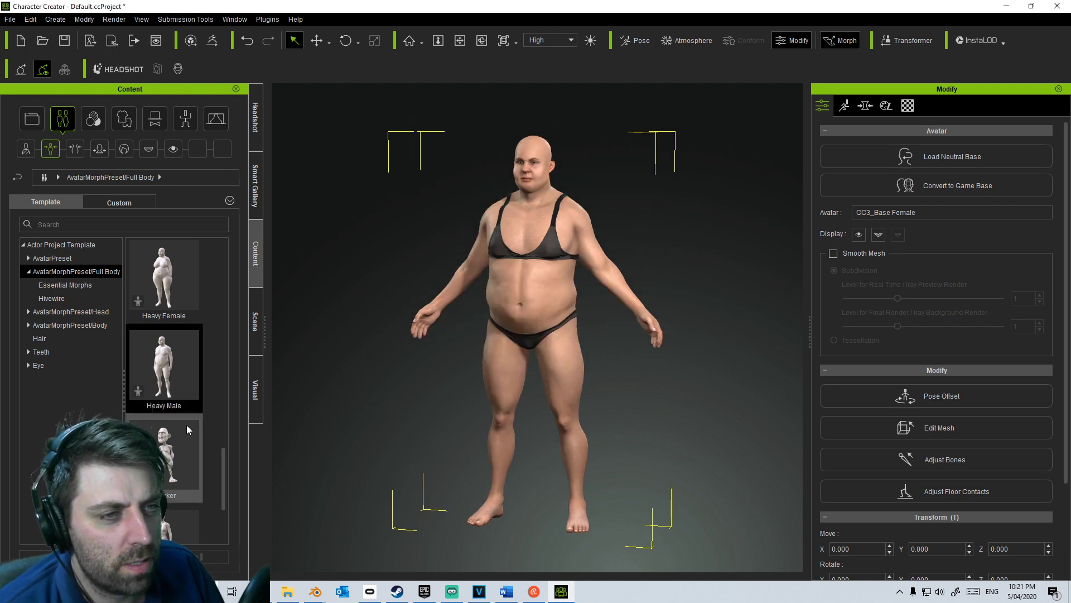
Step: Apply the CC3_DH_Kevin full-body morph preset to the avatar
{"action": "scroll", "coordinate": [223, 463], "scroll_direction": "down", "scroll_amount": 2}
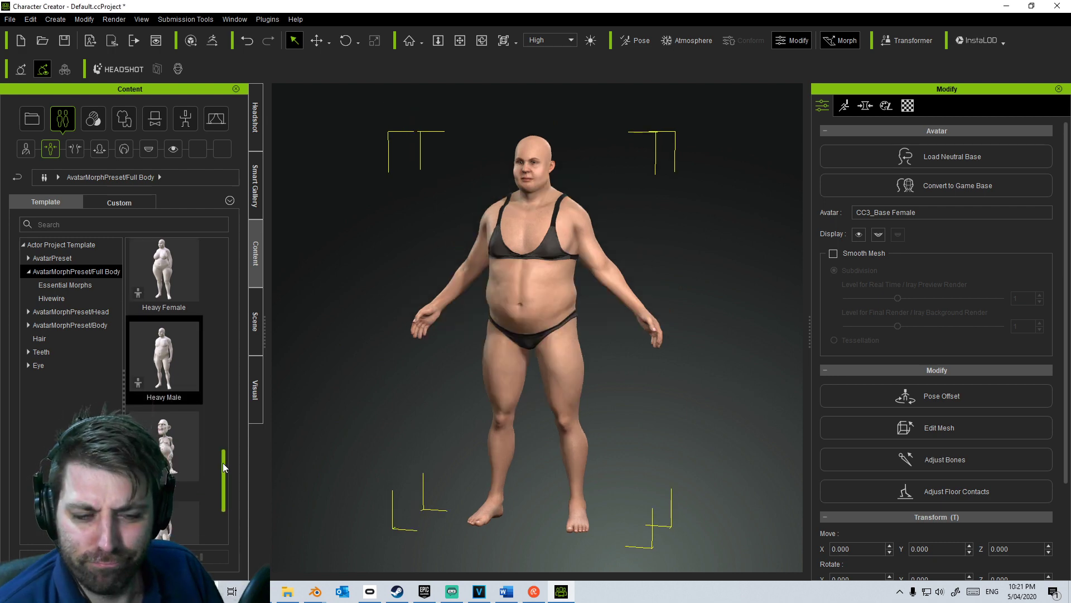
{"action": "left_click_drag", "start_coordinate": [226, 493], "coordinate": [225, 411]}
{"action": "double_click", "coordinate": [181, 427]}
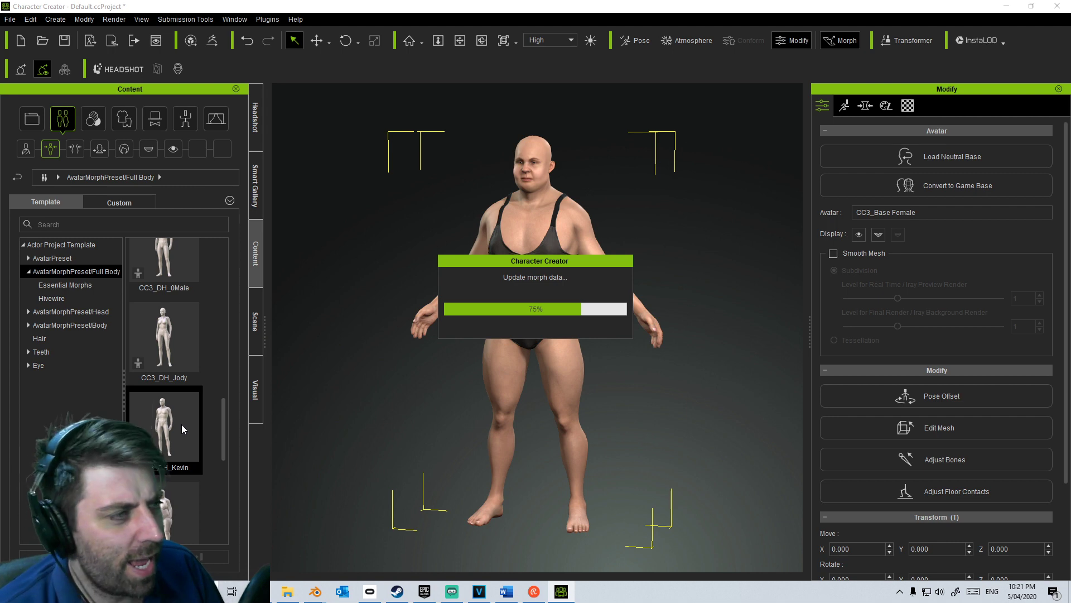
Step: Show the avatar's morph sliders and look through the Body and Actor categories for ageing controls
{"action": "left_click", "coordinate": [865, 106]}
{"action": "scroll", "coordinate": [878, 441], "scroll_direction": "down", "scroll_amount": 5}
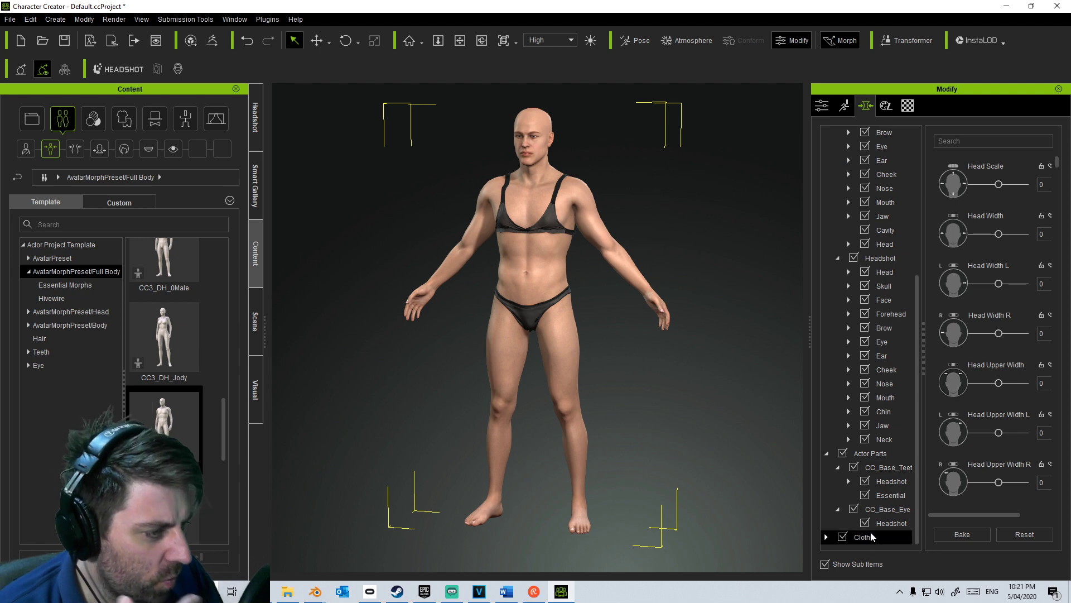
{"action": "left_click_drag", "start_coordinate": [918, 511], "coordinate": [924, 363]}
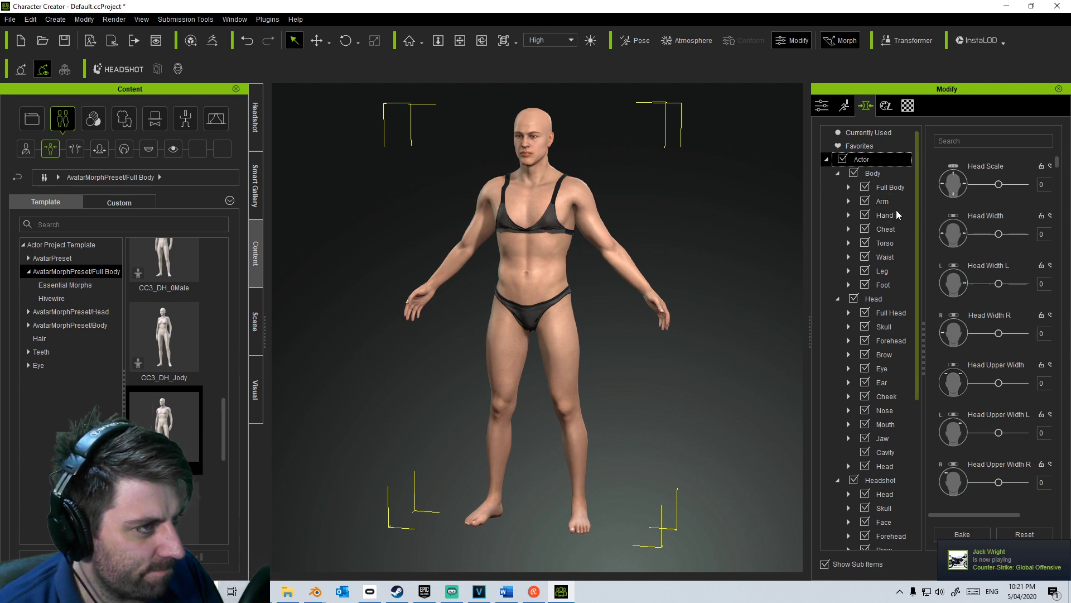
{"action": "left_click", "coordinate": [872, 173]}
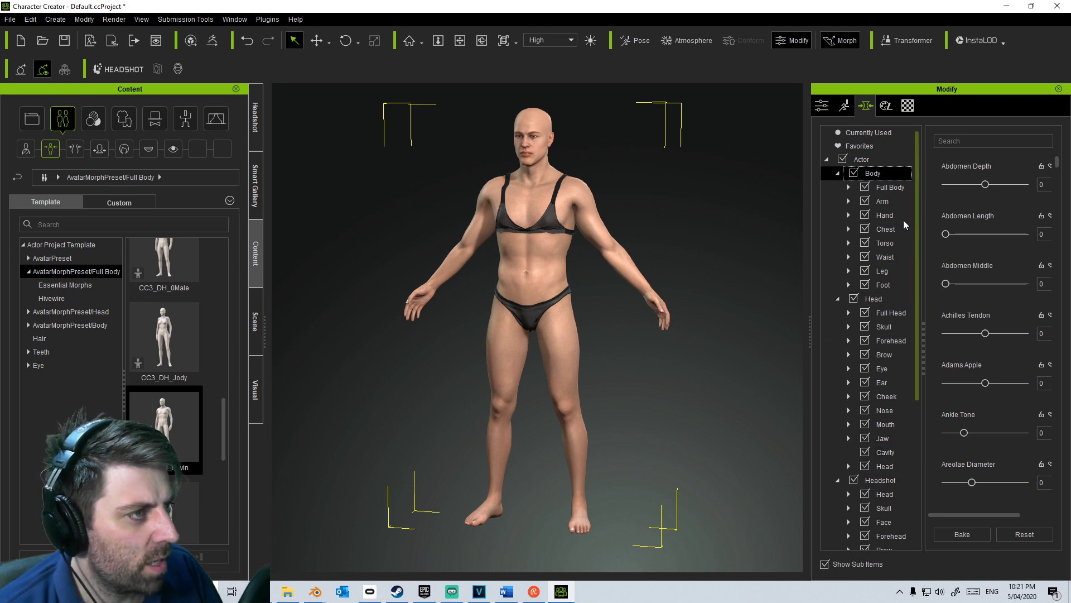
{"action": "left_click", "coordinate": [888, 159]}
{"action": "left_click_drag", "start_coordinate": [1061, 168], "coordinate": [1070, 404]}
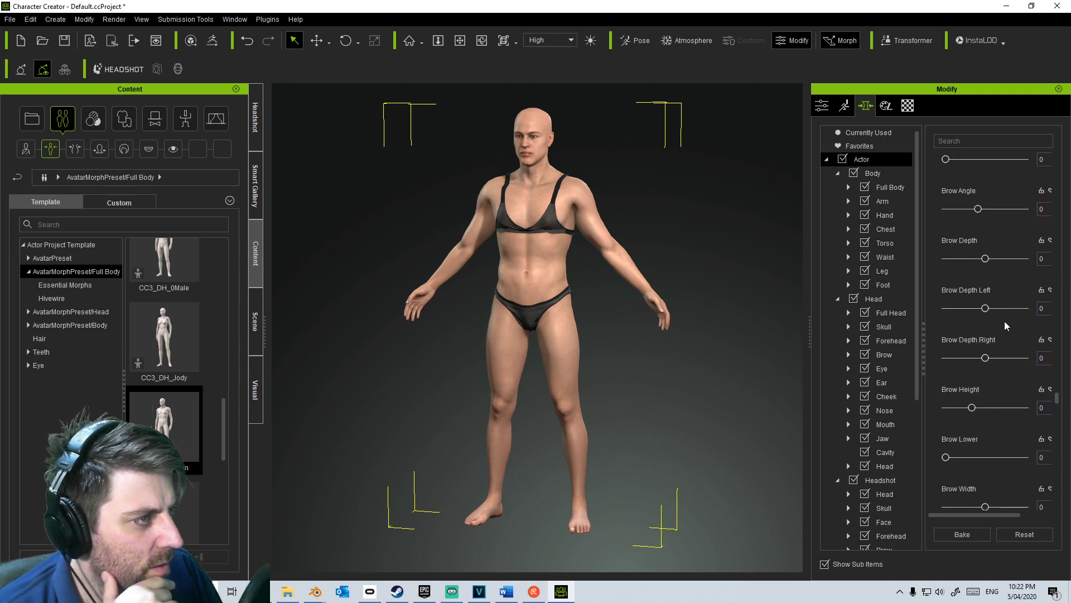
Step: Filter the actor's morph sliders with the search term "old"
{"action": "scroll", "coordinate": [1005, 323], "scroll_direction": "up", "scroll_amount": 5}
{"action": "left_click", "coordinate": [988, 141]}
{"action": "type", "text": "age"}
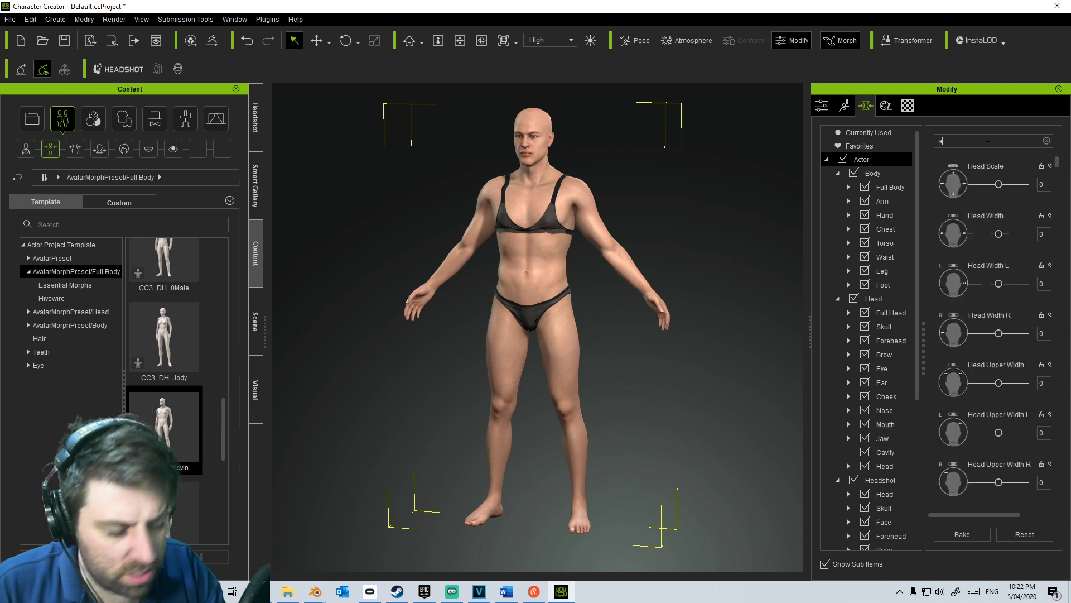
{"action": "key", "text": "BackSpace"}
{"action": "key", "text": "BackSpace"}
{"action": "key", "text": "BackSpace"}
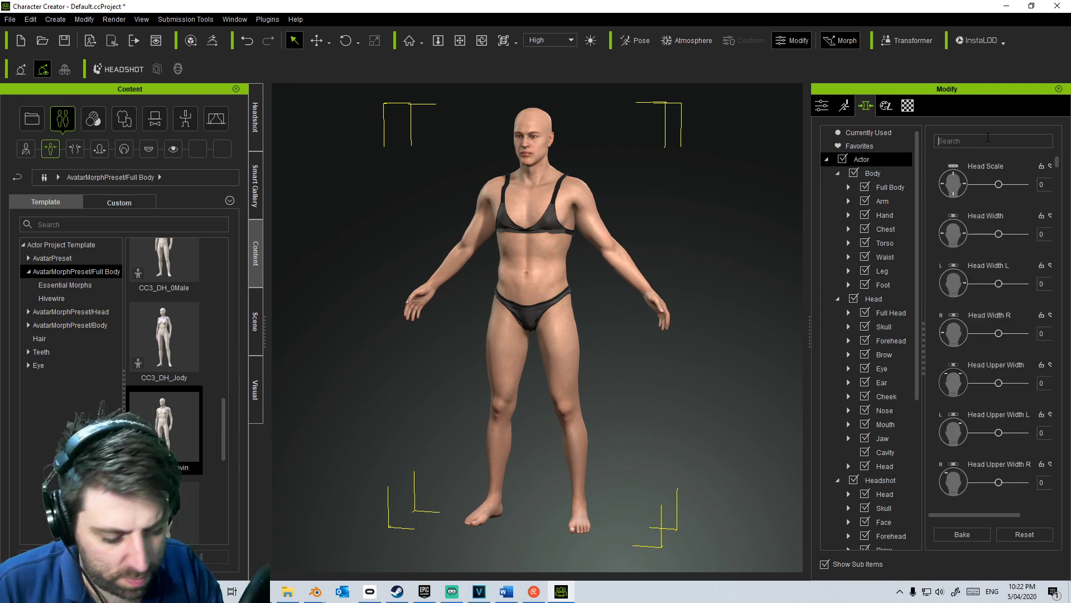
{"action": "type", "text": "old"}
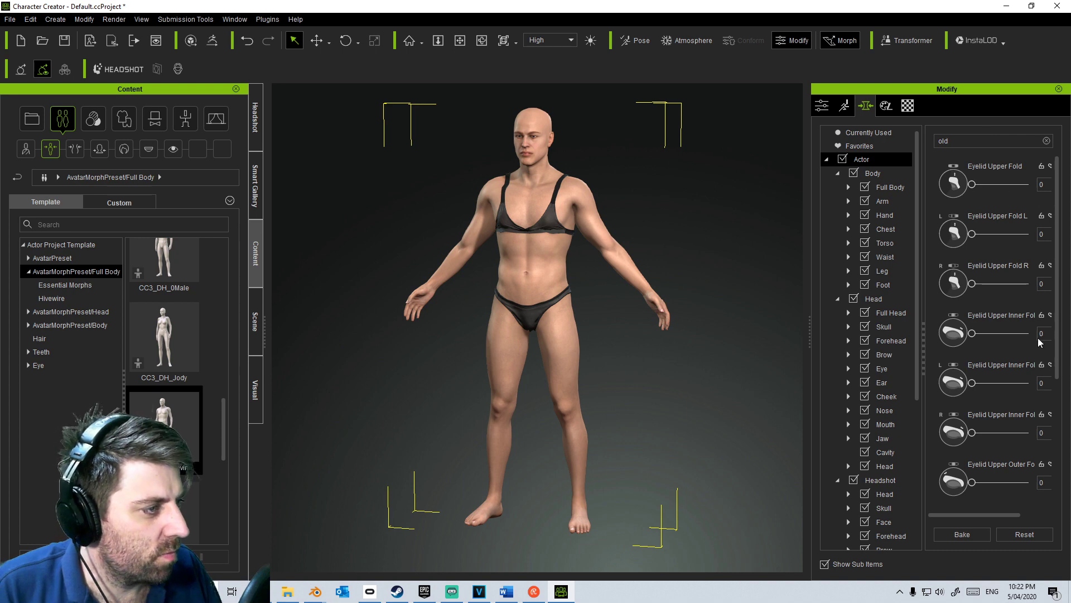
Step: Try the head's Old morph at 100 while viewing the face close up, and reduce it to 13
{"action": "left_click_drag", "start_coordinate": [1059, 342], "coordinate": [1069, 499]}
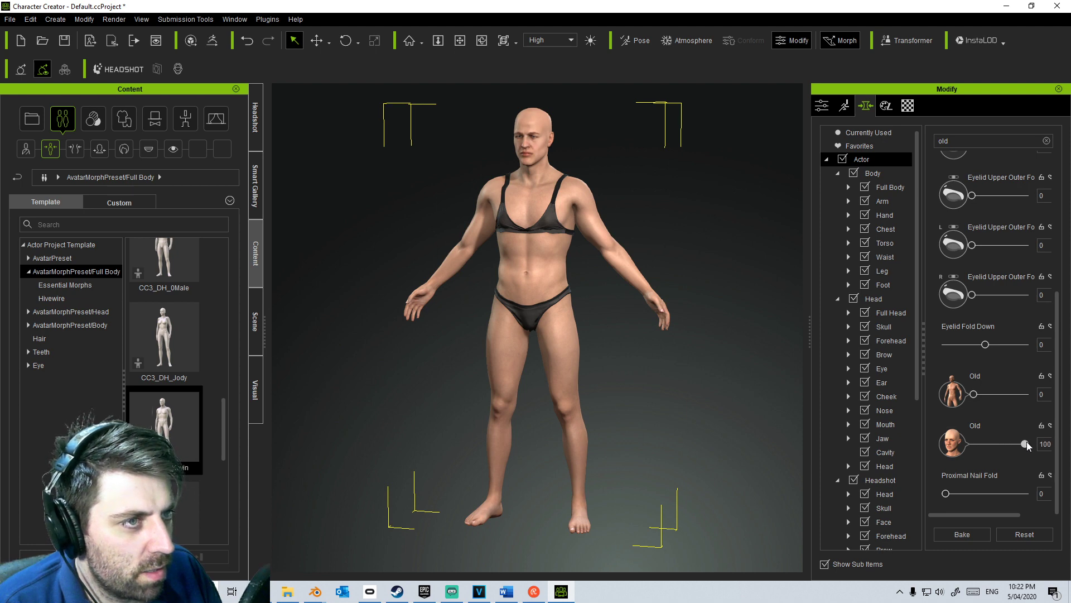
{"action": "scroll", "coordinate": [583, 310], "scroll_direction": "up", "scroll_amount": 6}
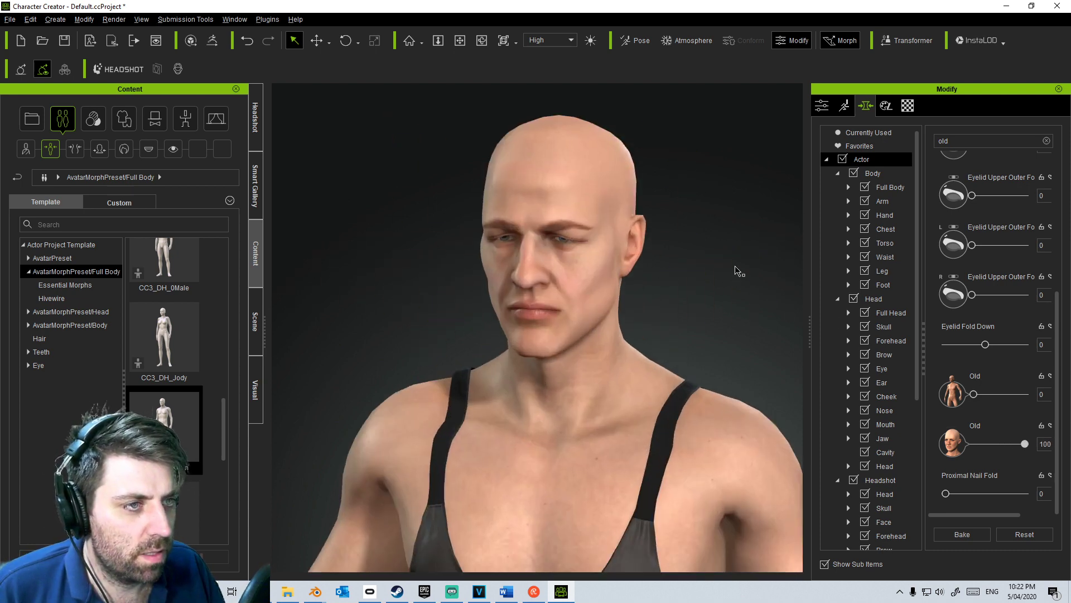
{"action": "scroll", "coordinate": [723, 324], "scroll_direction": "up", "scroll_amount": 2}
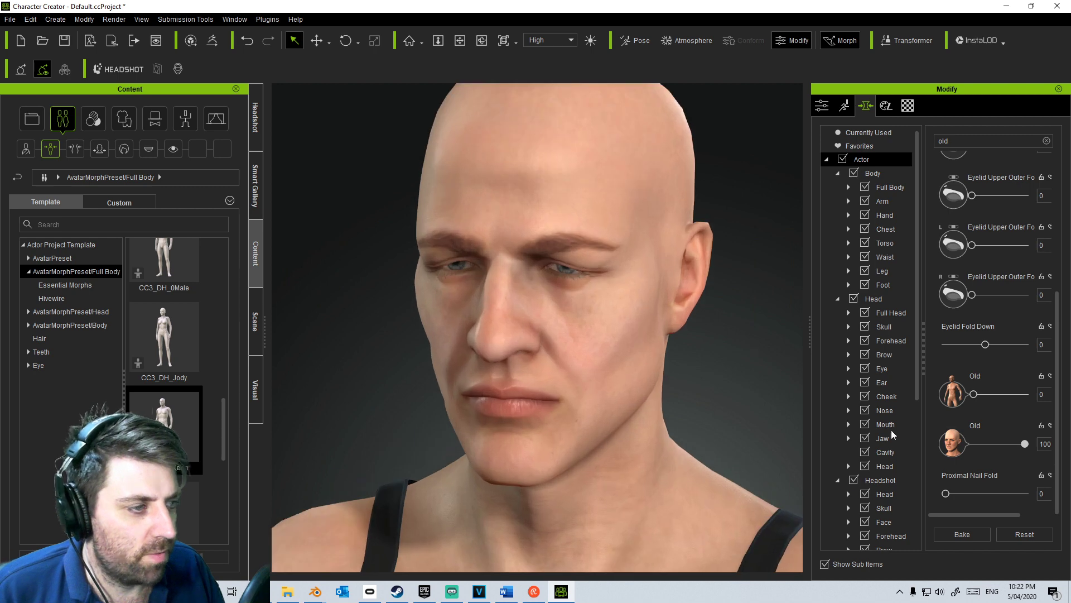
{"action": "left_click_drag", "start_coordinate": [1029, 443], "coordinate": [997, 445]}
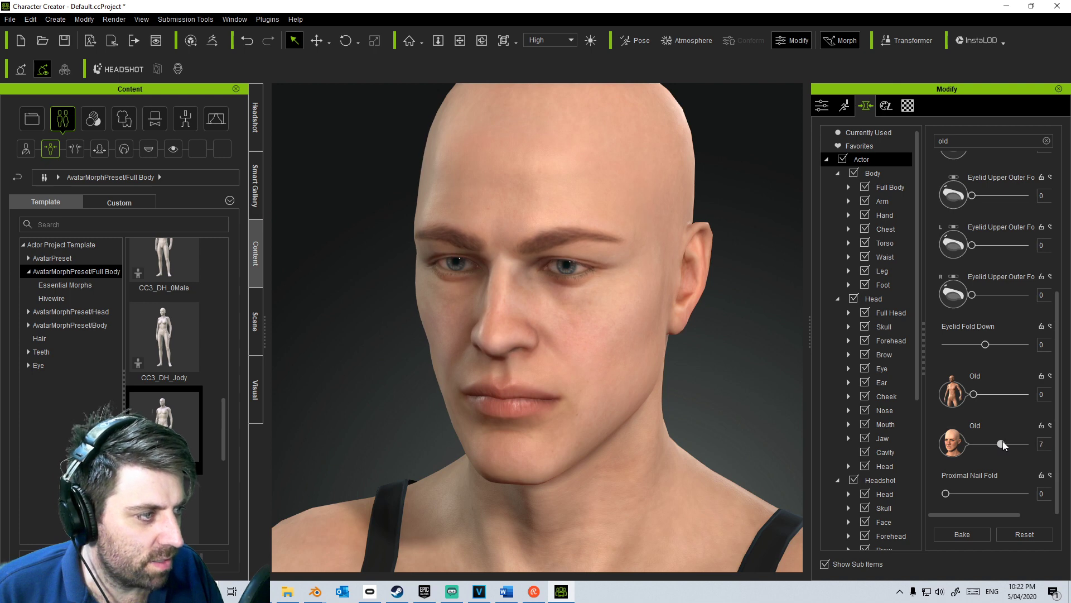
Step: Set the body's Old morph to 53 and inspect the avatar's upper body
{"action": "scroll", "coordinate": [688, 363], "scroll_direction": "down", "scroll_amount": 5}
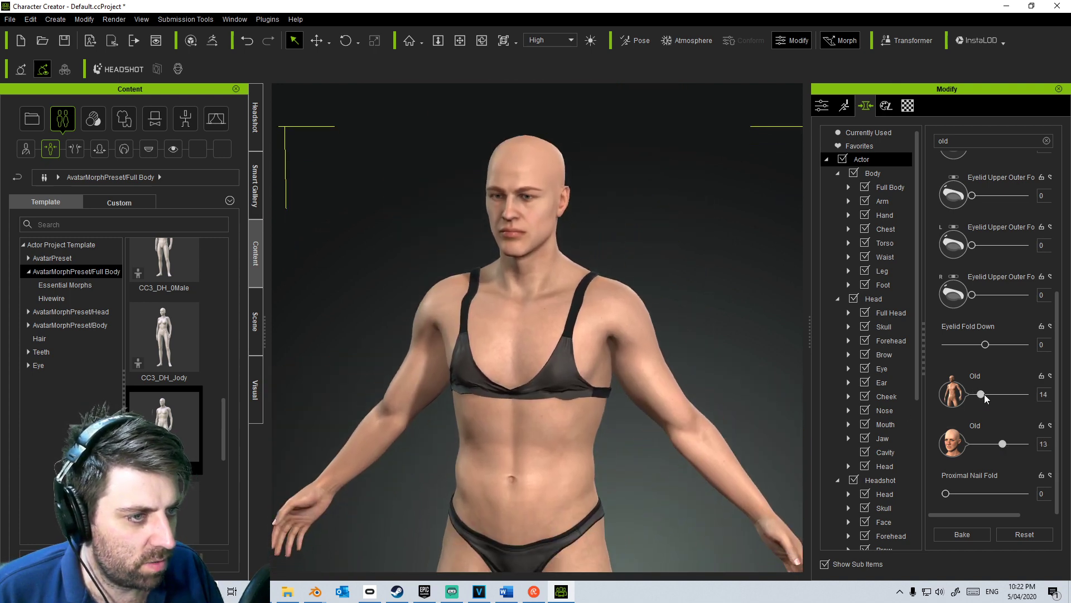
{"action": "left_click_drag", "start_coordinate": [985, 397], "coordinate": [1004, 394]}
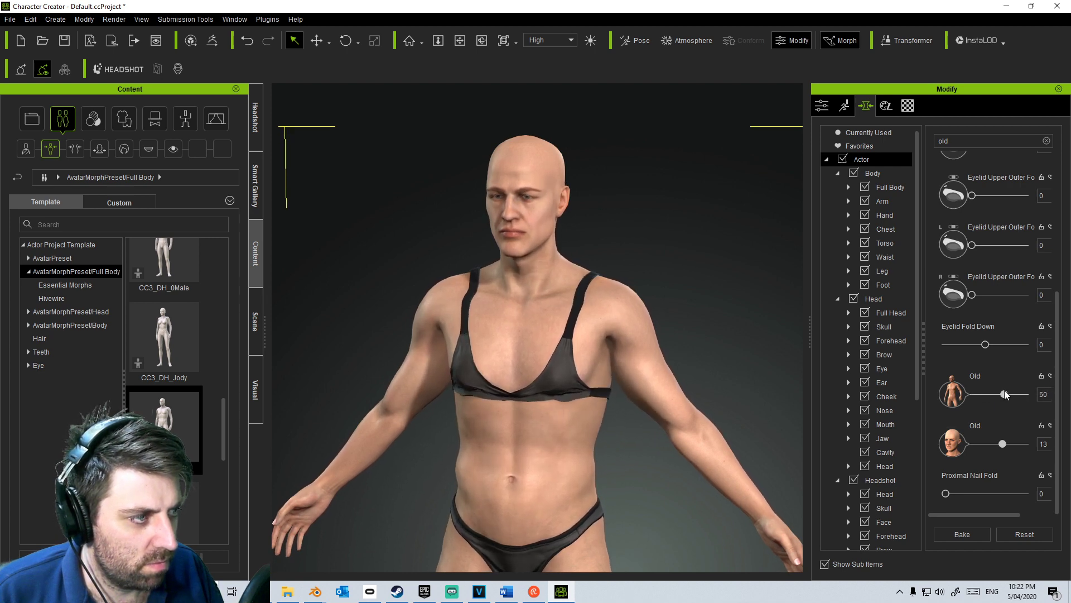
{"action": "middle_click_drag", "start_coordinate": [698, 473], "coordinate": [697, 350]}
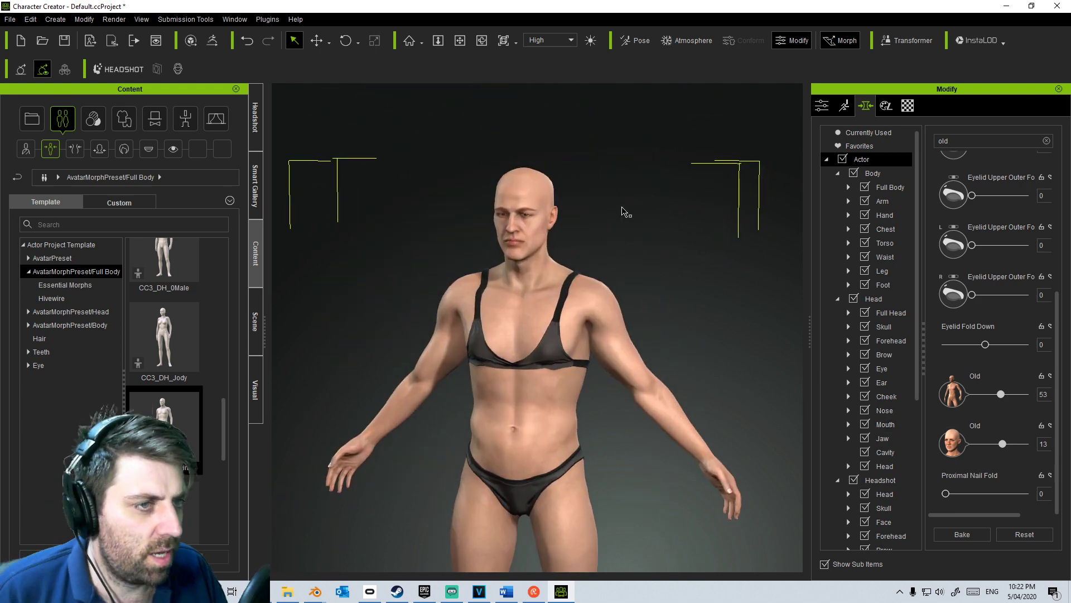
{"action": "middle_click_drag", "start_coordinate": [621, 224], "coordinate": [661, 274]}
{"action": "scroll", "coordinate": [960, 472], "scroll_direction": "up", "scroll_amount": 2}
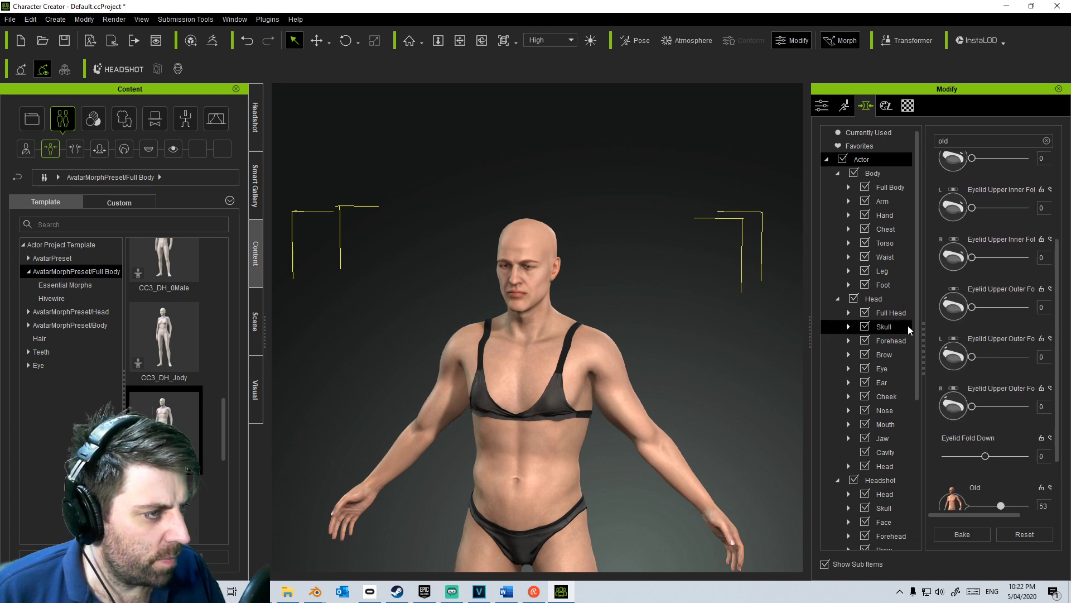
Step: Clear the "old" morph filter, list all Head morphs, and set the CC3_DH_Male_Head morph to 0
{"action": "left_click", "coordinate": [884, 299]}
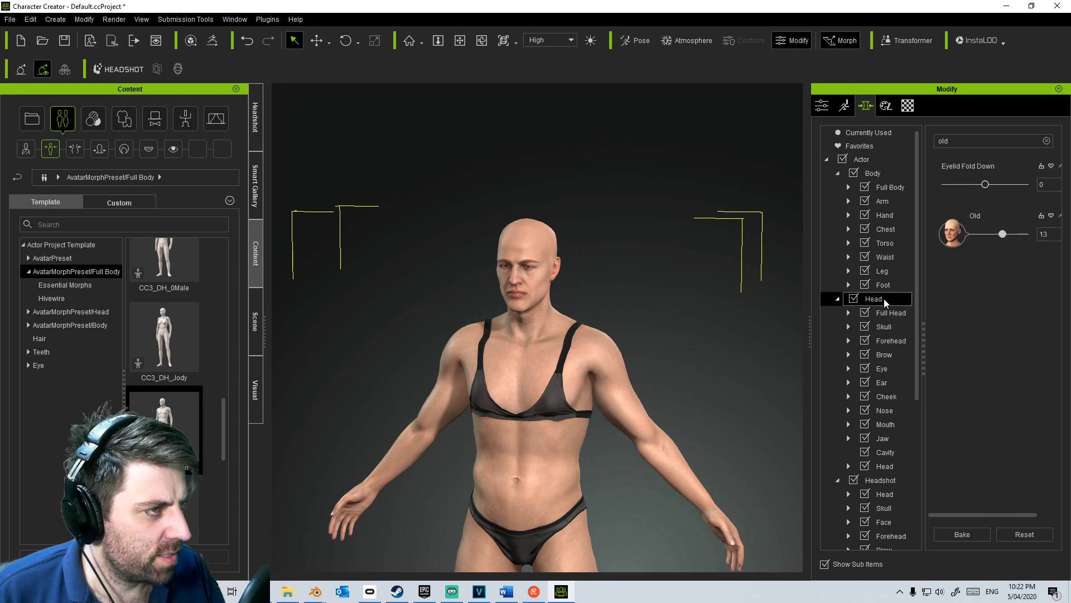
{"action": "left_click", "coordinate": [1045, 142]}
{"action": "scroll", "coordinate": [985, 349], "scroll_direction": "down", "scroll_amount": 10}
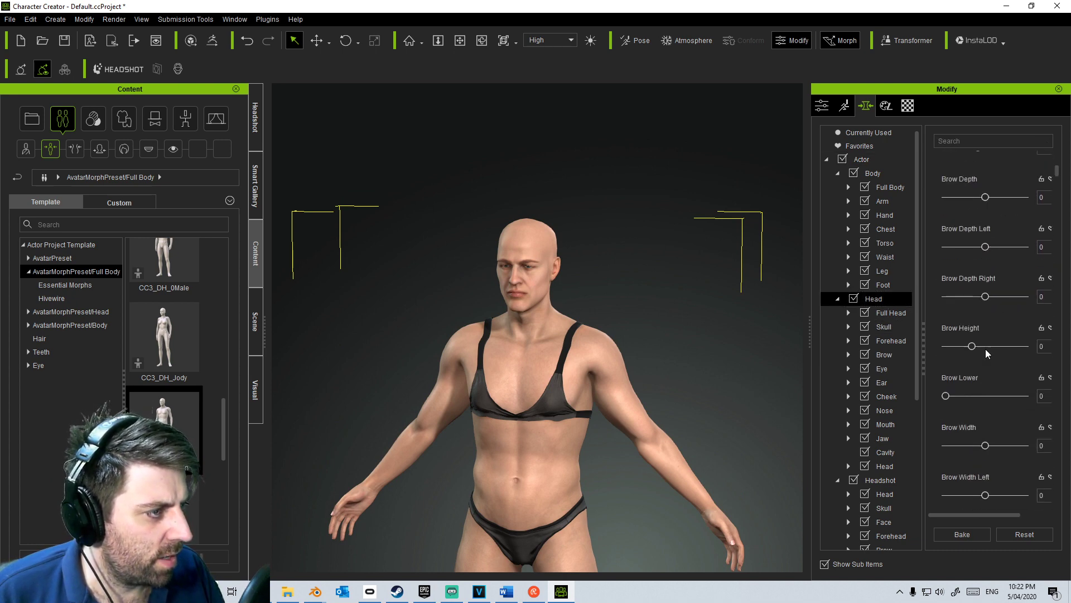
{"action": "scroll", "coordinate": [1002, 352], "scroll_direction": "down", "scroll_amount": 3}
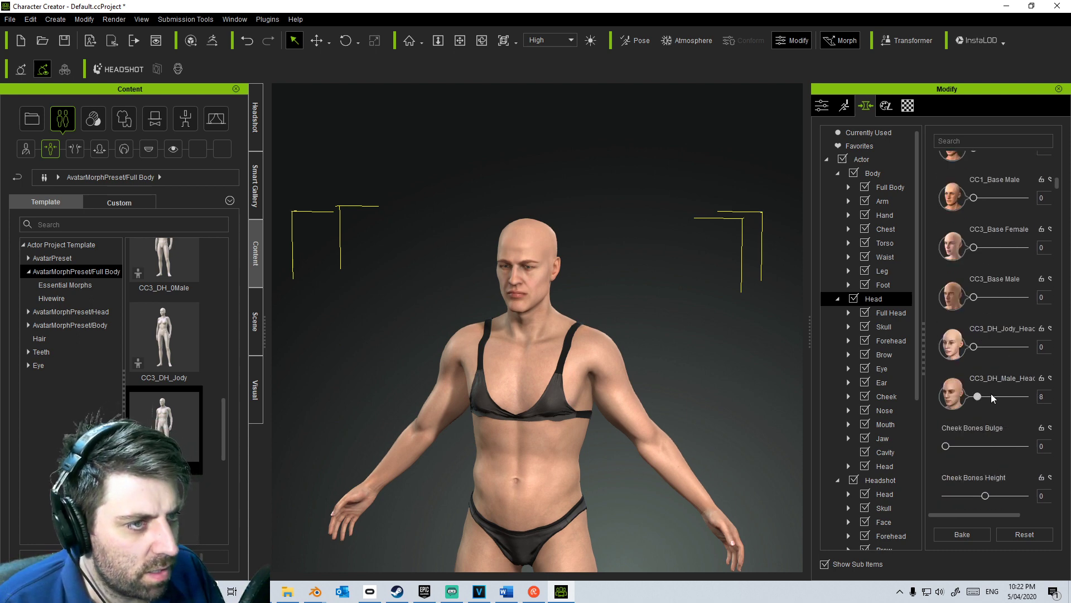
{"action": "left_click_drag", "start_coordinate": [997, 400], "coordinate": [930, 400]}
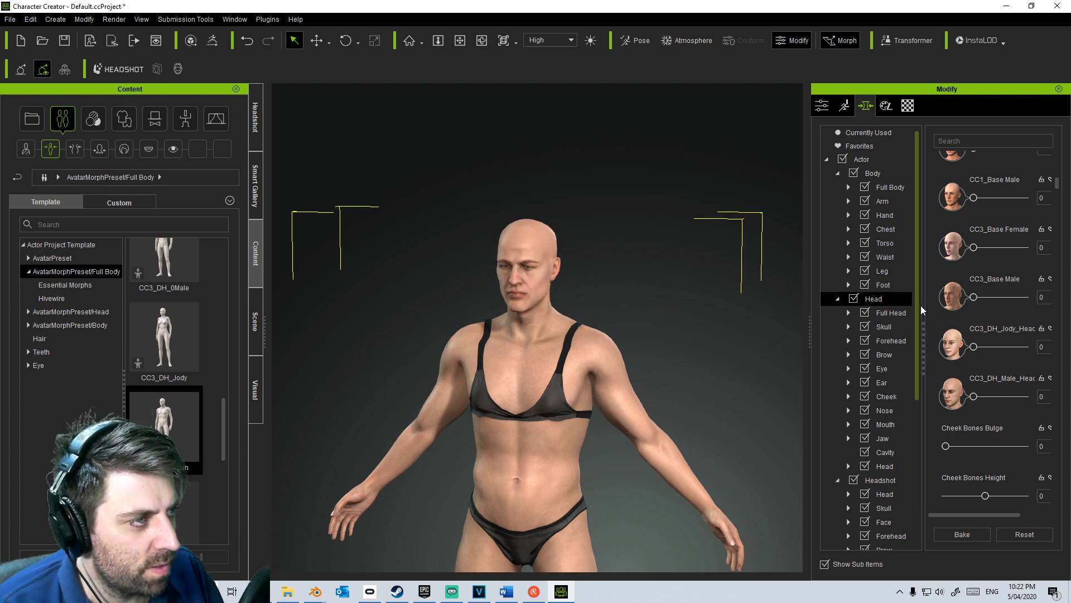
Step: Set the head's Digital Male_Head morph to 64 and check the effect on the avatar
{"action": "scroll", "coordinate": [993, 430], "scroll_direction": "down", "scroll_amount": 8}
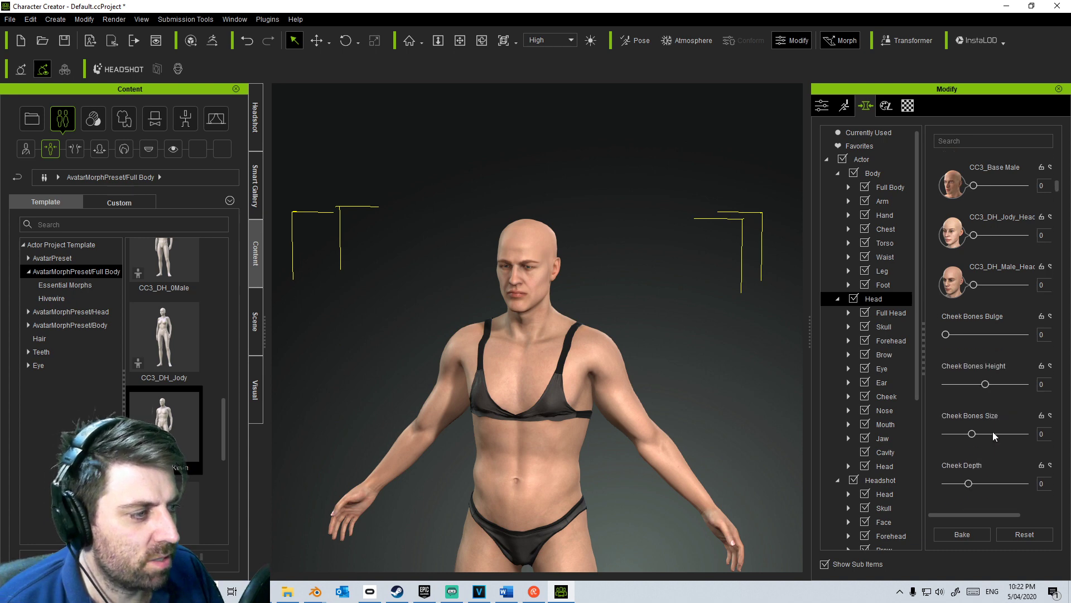
{"action": "scroll", "coordinate": [985, 428], "scroll_direction": "down", "scroll_amount": 10}
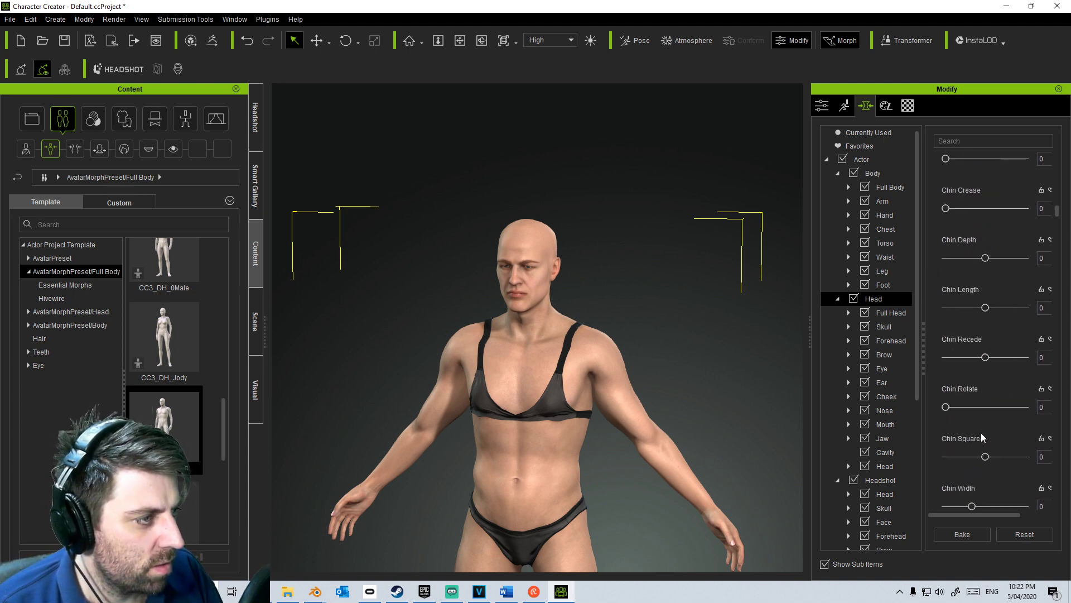
{"action": "scroll", "coordinate": [971, 415], "scroll_direction": "down", "scroll_amount": 7}
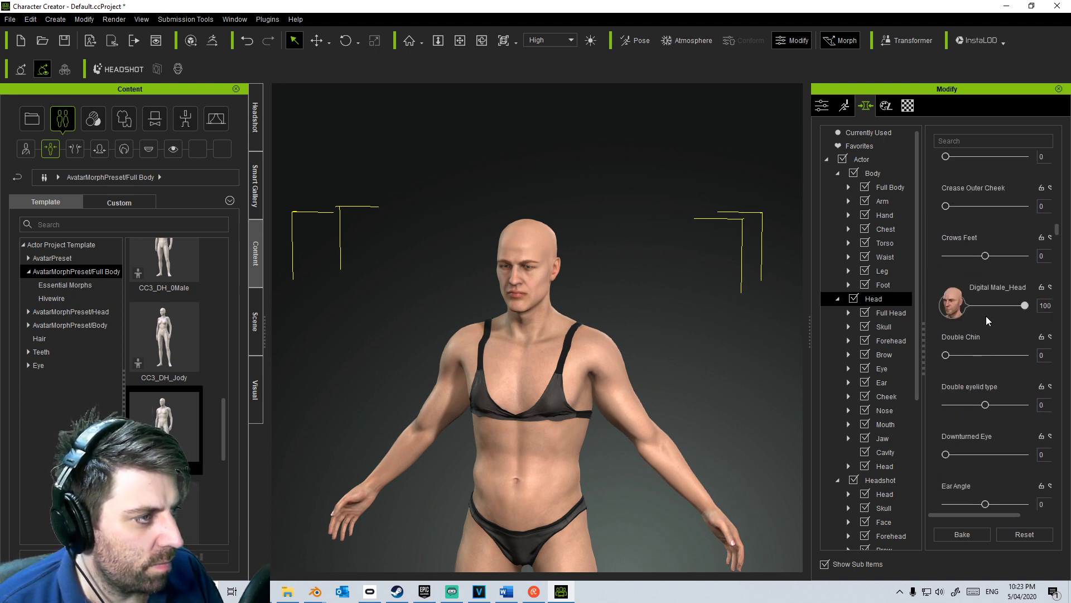
{"action": "left_click_drag", "start_coordinate": [986, 306], "coordinate": [931, 306]}
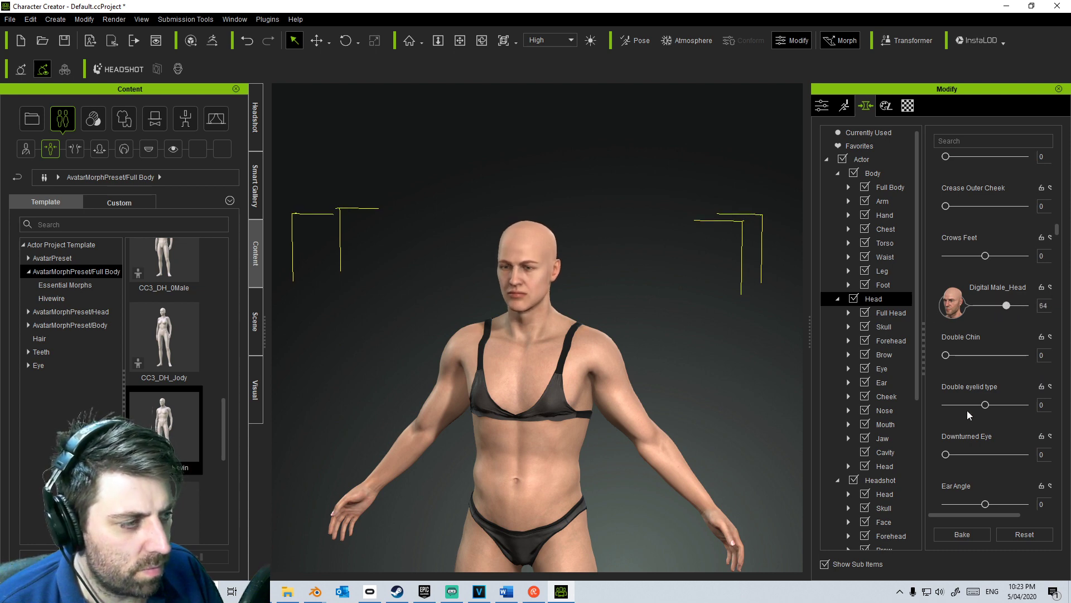
{"action": "scroll", "coordinate": [970, 416], "scroll_direction": "down", "scroll_amount": 4}
{"action": "scroll", "coordinate": [364, 350], "scroll_direction": "down", "scroll_amount": 2}
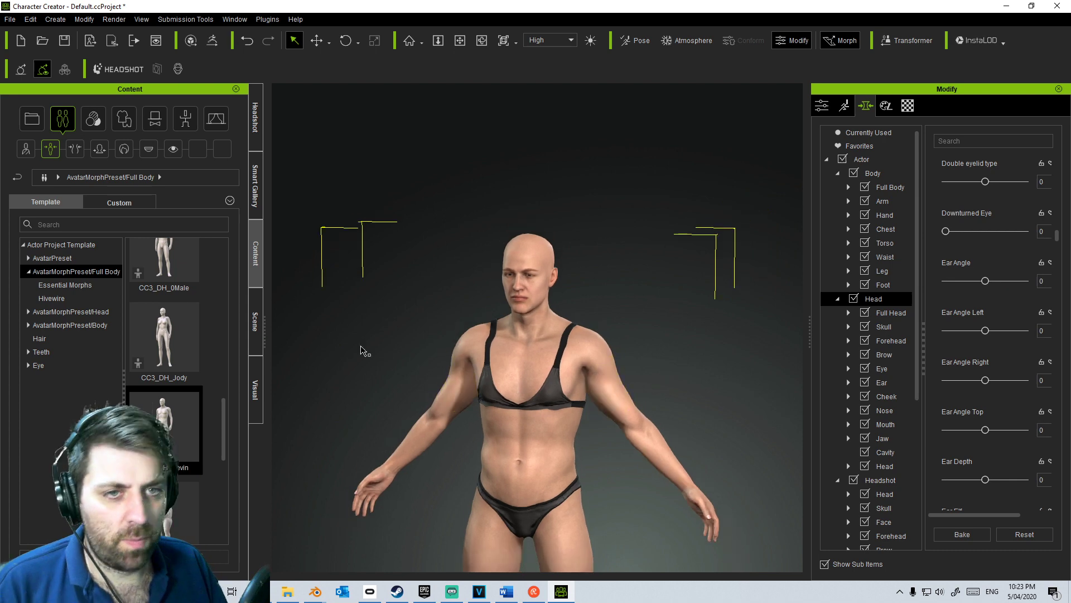
Step: Look through the scene contents, the visual settings and the template hair styles
{"action": "left_click", "coordinate": [256, 313]}
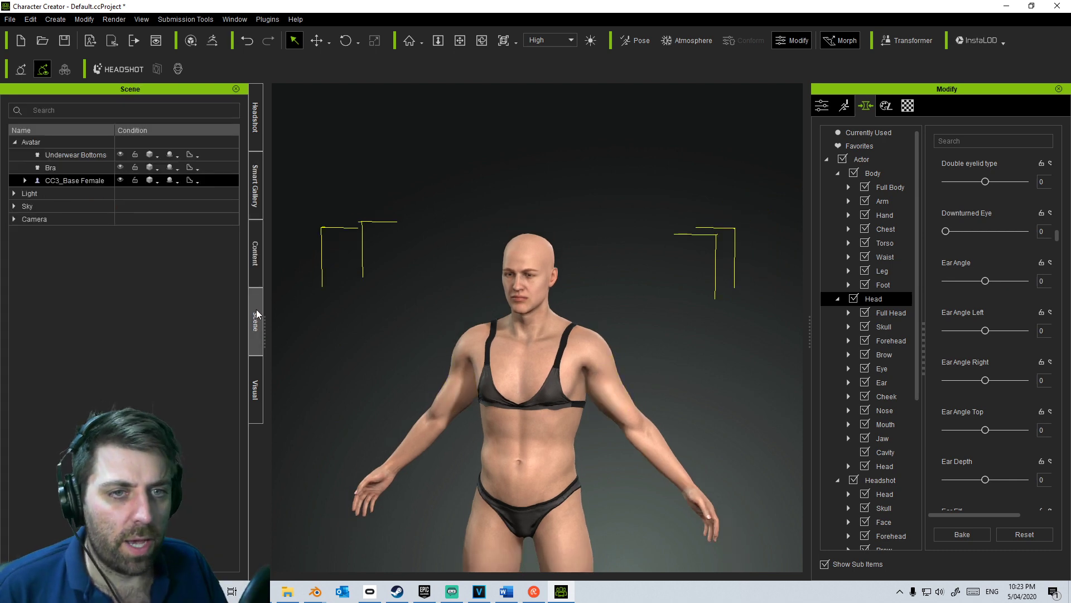
{"action": "left_click", "coordinate": [258, 384]}
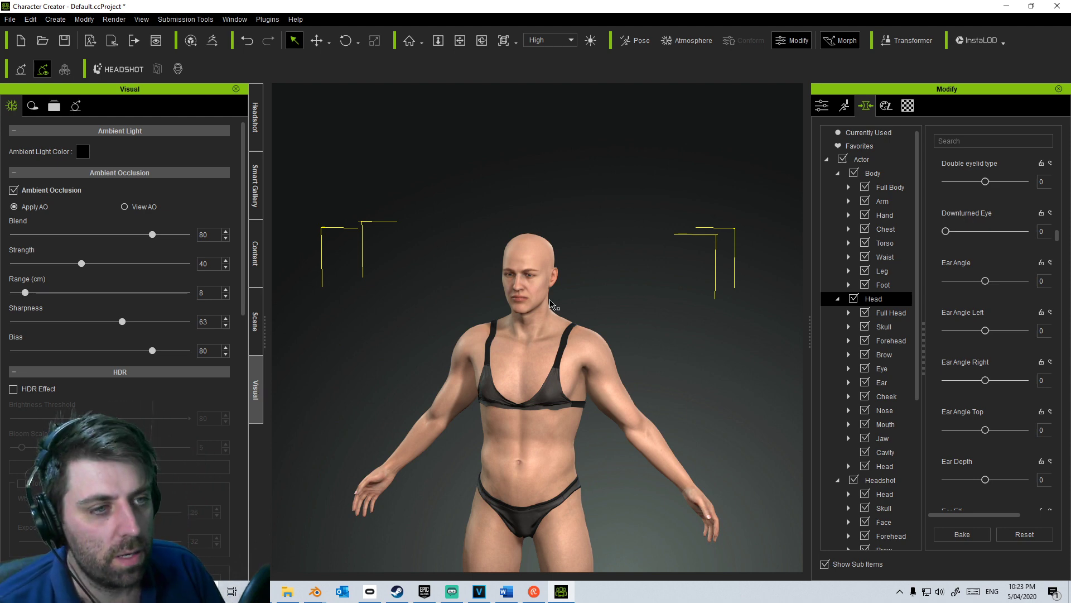
{"action": "left_click", "coordinate": [256, 263]}
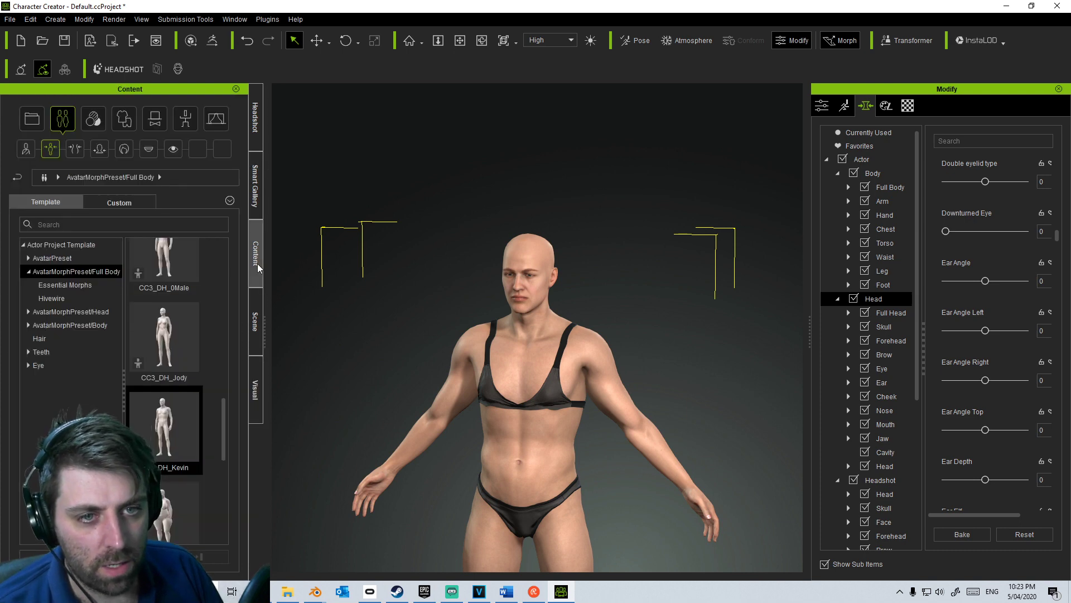
{"action": "left_click", "coordinate": [124, 149]}
{"action": "scroll", "coordinate": [225, 420], "scroll_direction": "up", "scroll_amount": 2}
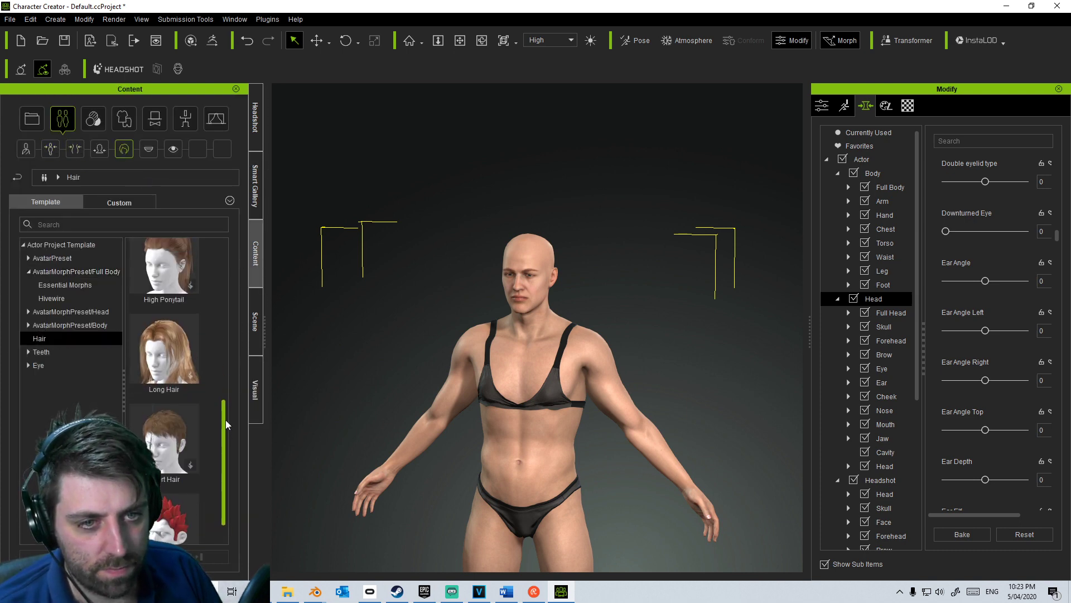
{"action": "left_click_drag", "start_coordinate": [225, 419], "coordinate": [229, 243]}
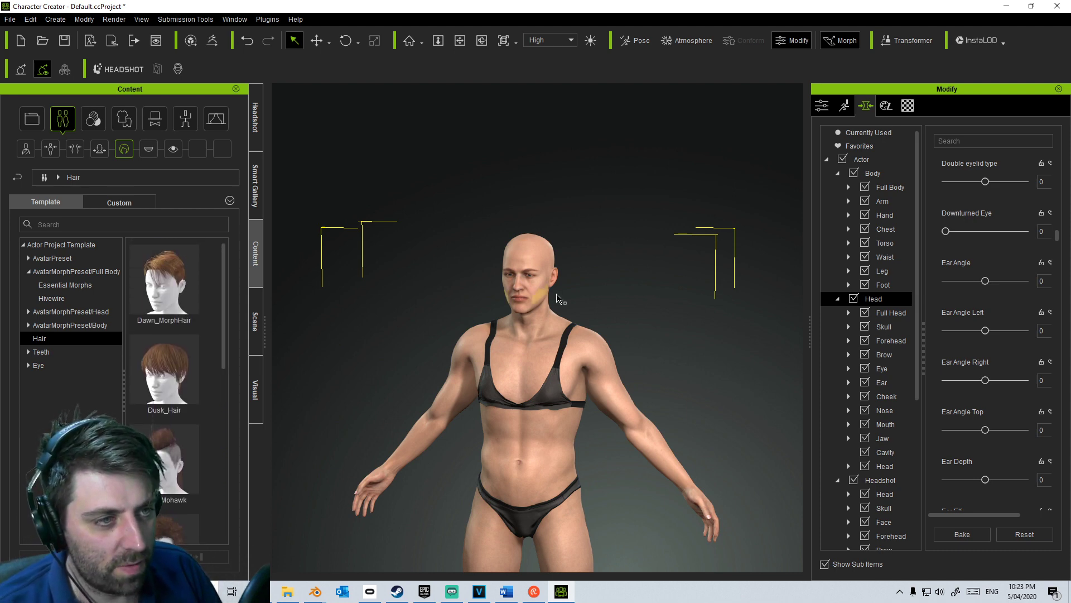
Step: Try the Eyes_06 preset from the eye templates on the avatar and view the face close up
{"action": "left_click", "coordinate": [173, 150]}
{"action": "scroll", "coordinate": [209, 447], "scroll_direction": "down", "scroll_amount": 5}
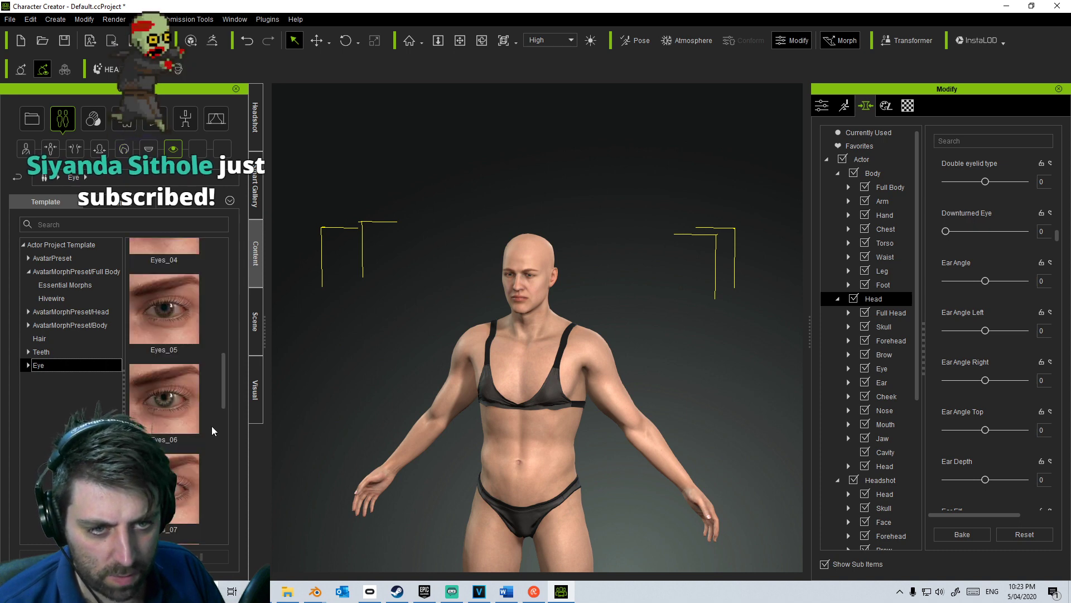
{"action": "scroll", "coordinate": [226, 386], "scroll_direction": "down", "scroll_amount": 1}
{"action": "double_click", "coordinate": [185, 369]}
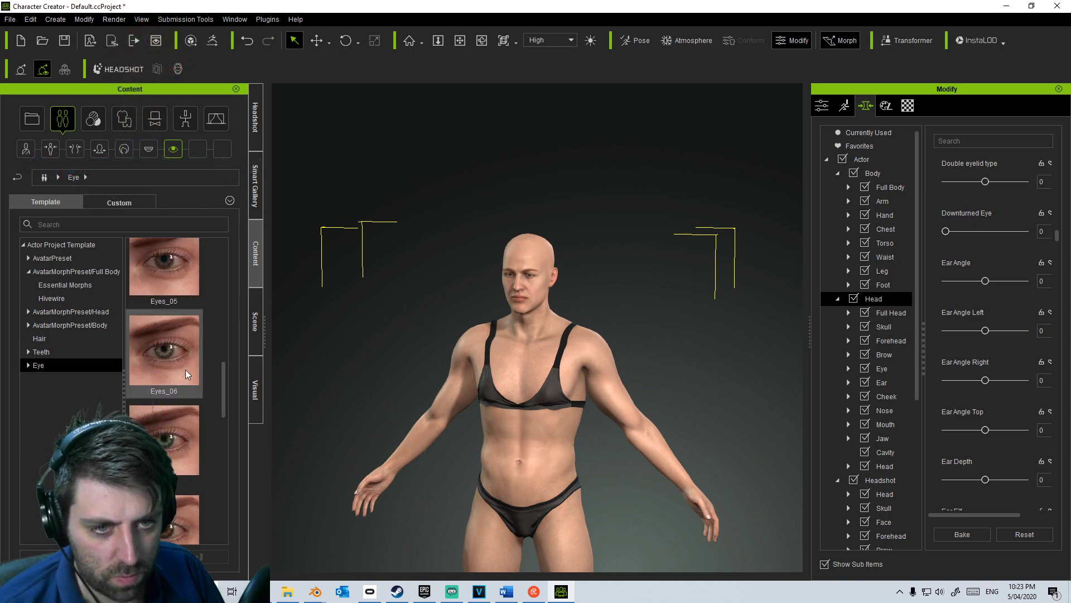
{"action": "left_click", "coordinate": [445, 327]}
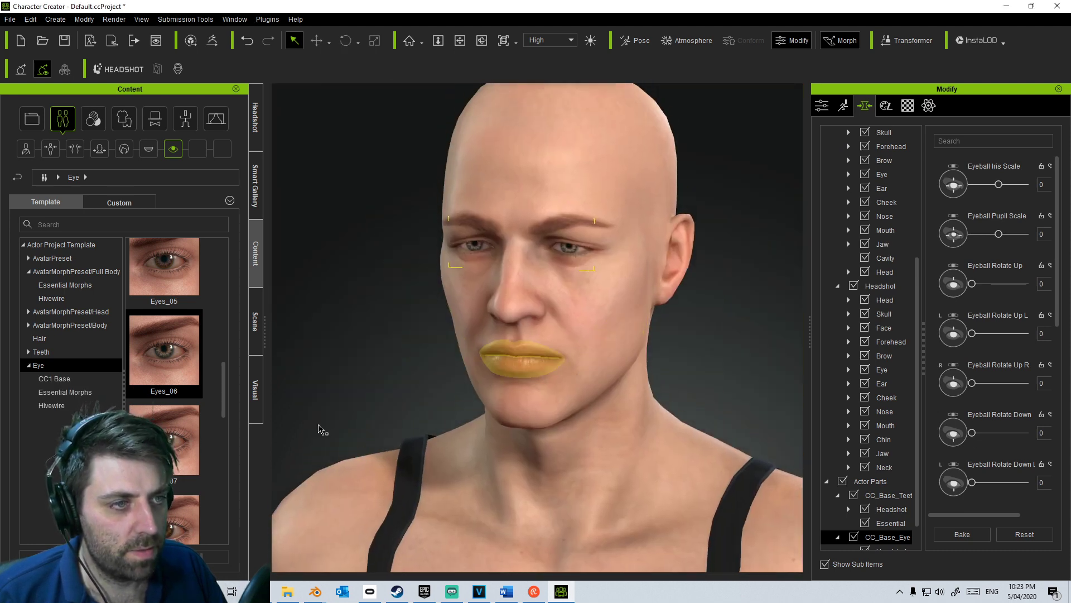
Step: Try the blank white eye preset at the end of the eye templates, and replace it with Eyes_11
{"action": "scroll", "coordinate": [189, 443], "scroll_direction": "down", "scroll_amount": 5}
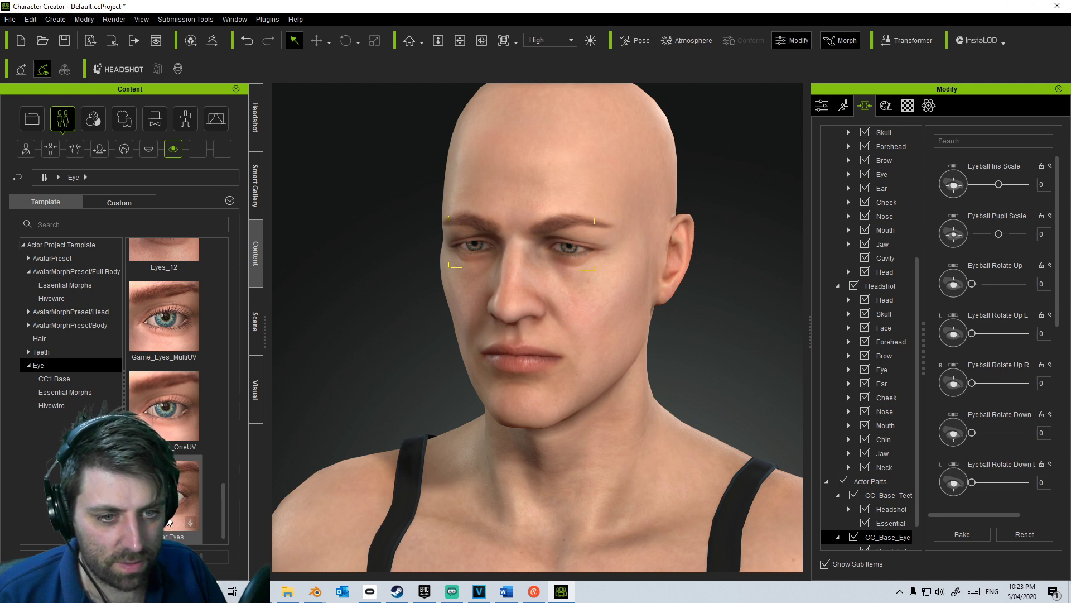
{"action": "double_click", "coordinate": [187, 494]}
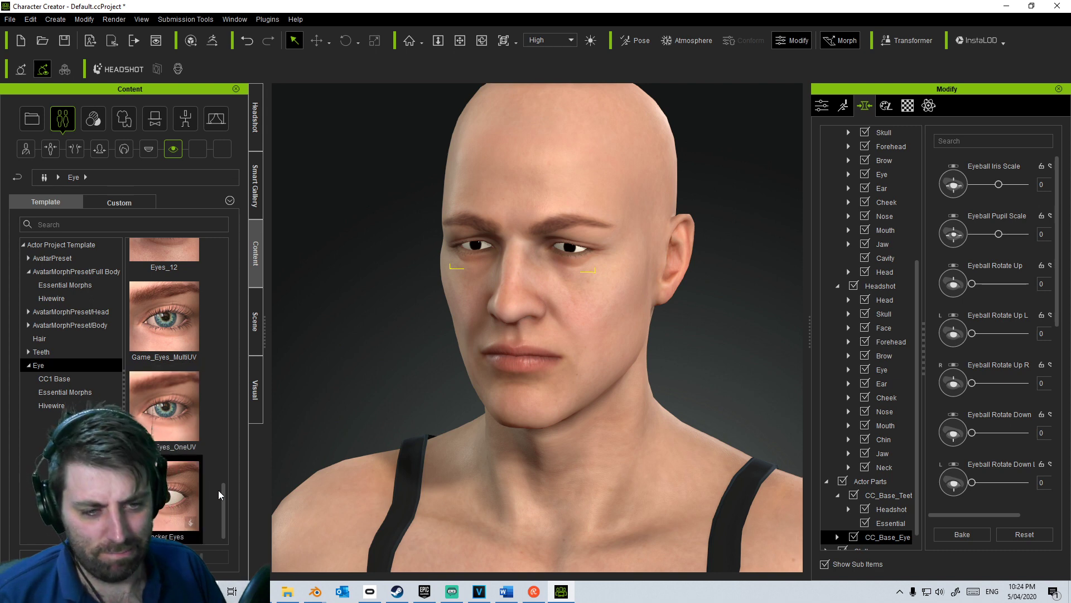
{"action": "left_click_drag", "start_coordinate": [218, 490], "coordinate": [228, 444]}
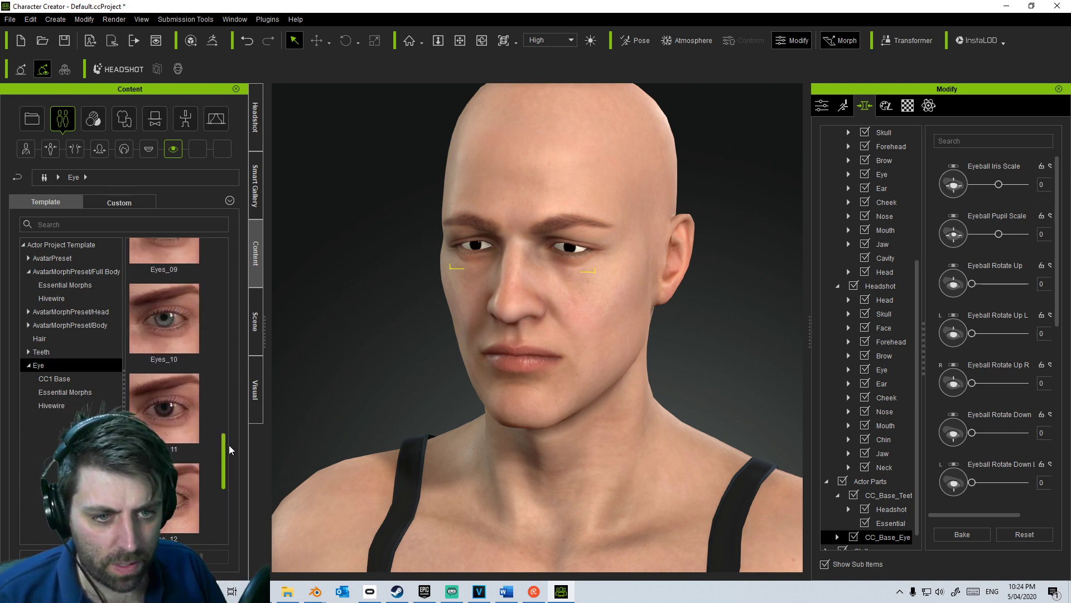
{"action": "double_click", "coordinate": [194, 413]}
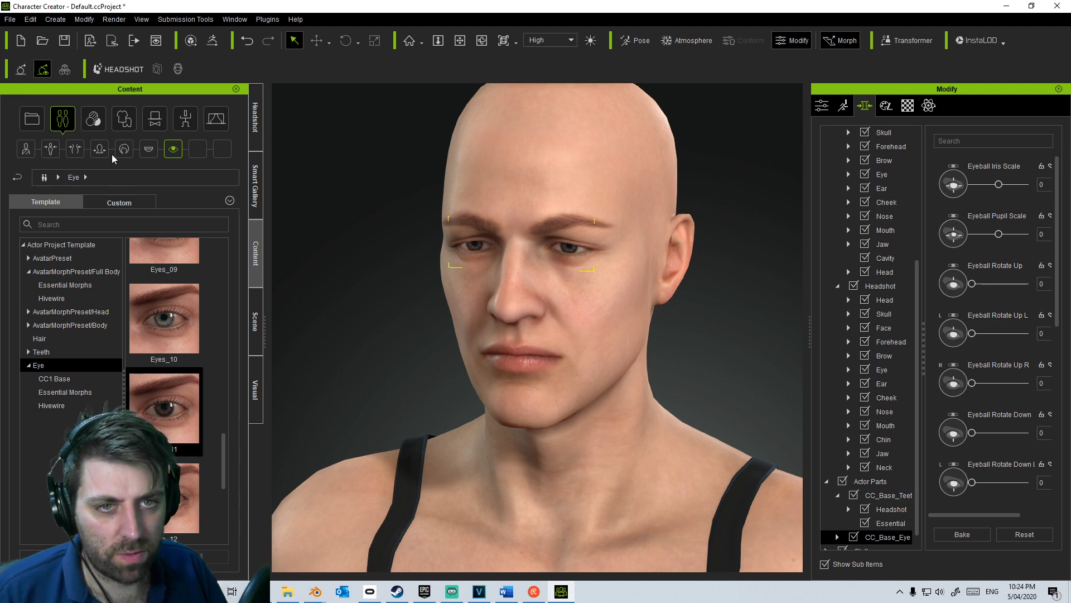
Step: Put the brown Slip-ons_A shoes from the Essential Clothing shoe templates on the avatar
{"action": "left_click", "coordinate": [124, 118]}
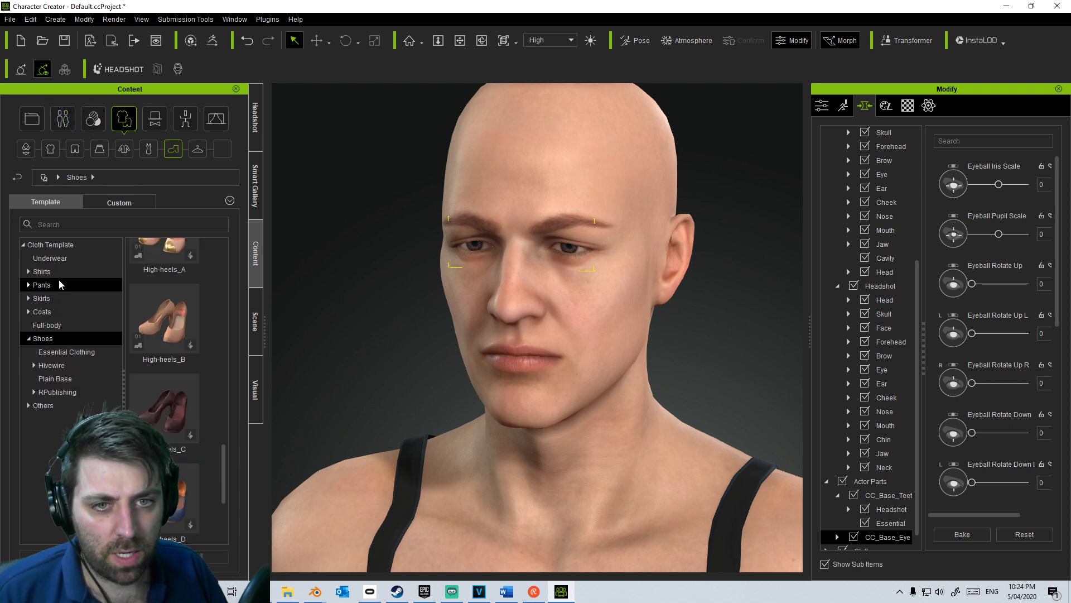
{"action": "left_click_drag", "start_coordinate": [220, 500], "coordinate": [225, 275]}
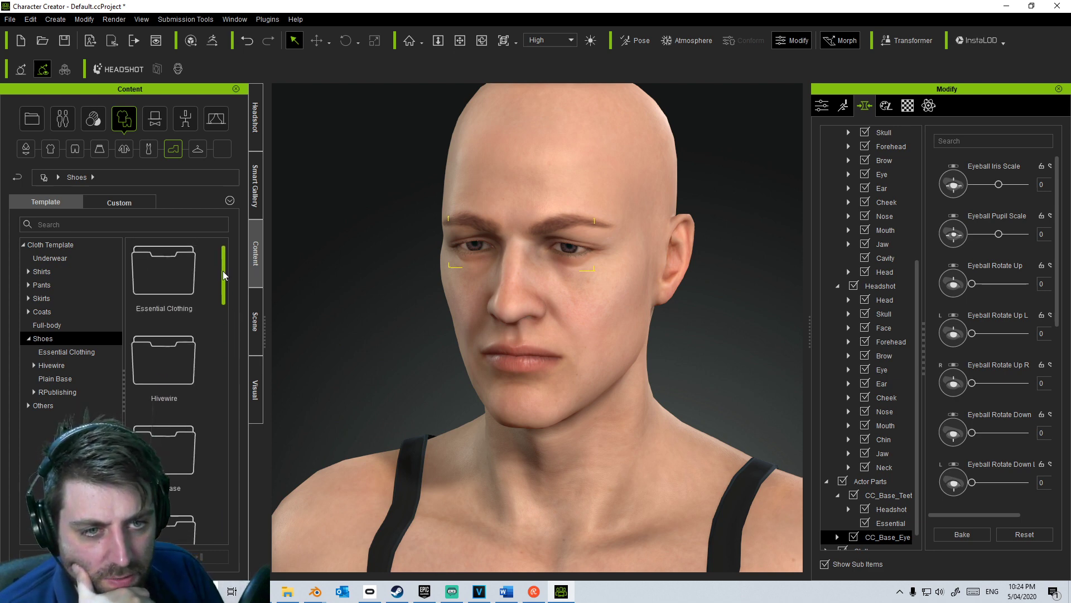
{"action": "double_click", "coordinate": [175, 252]}
{"action": "scroll", "coordinate": [214, 361], "scroll_direction": "down", "scroll_amount": 5}
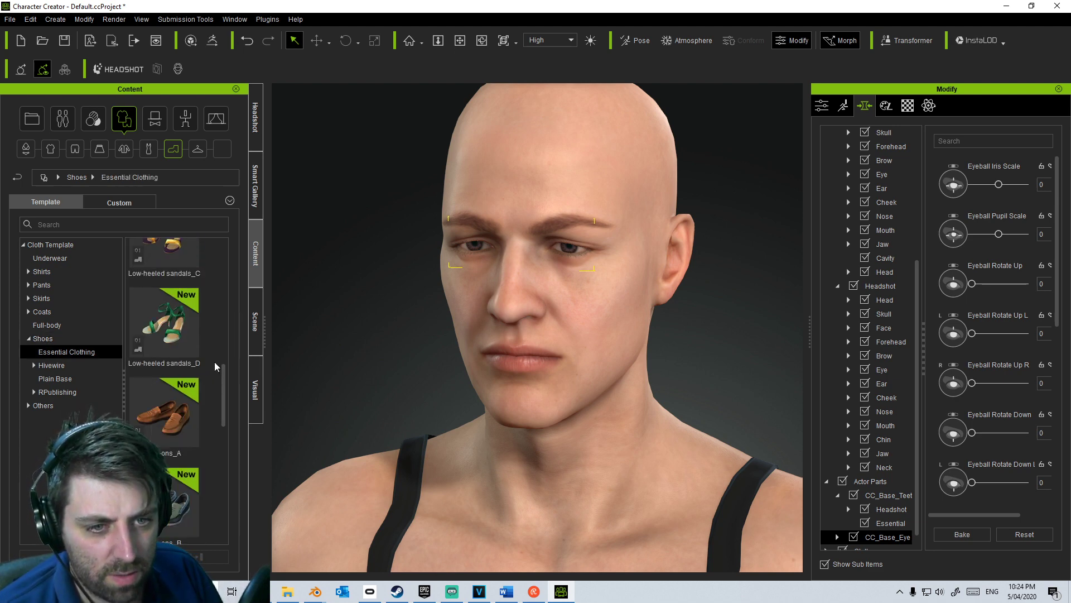
{"action": "scroll", "coordinate": [226, 413], "scroll_direction": "down", "scroll_amount": 2}
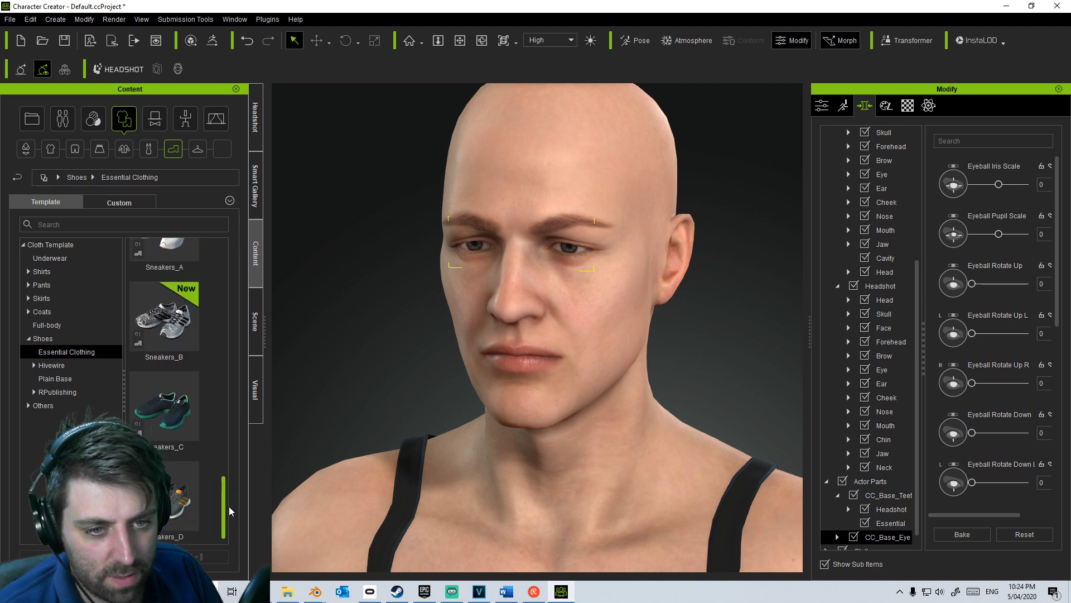
{"action": "left_click_drag", "start_coordinate": [233, 466], "coordinate": [223, 385]}
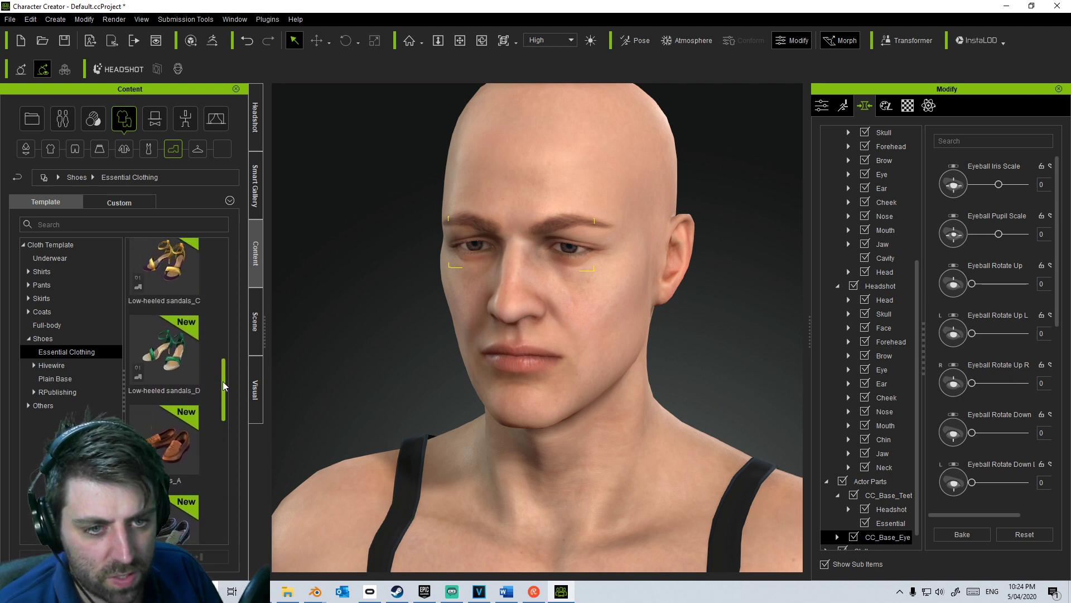
{"action": "double_click", "coordinate": [180, 453]}
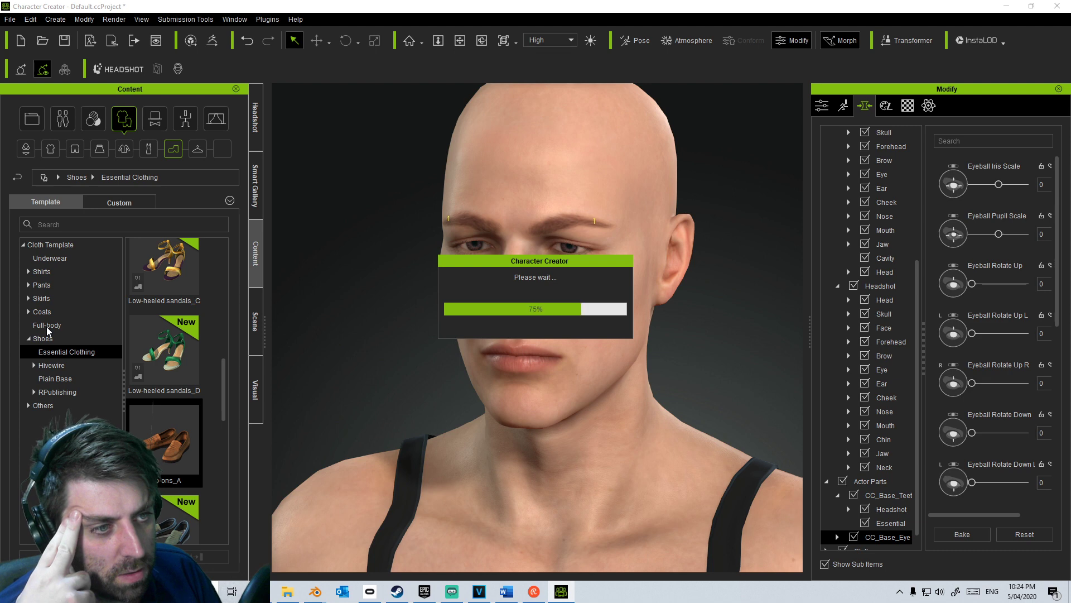
Step: Browse the full-body and pants clothing templates and dress the avatar in the black Jeans_D
{"action": "left_click", "coordinate": [47, 326]}
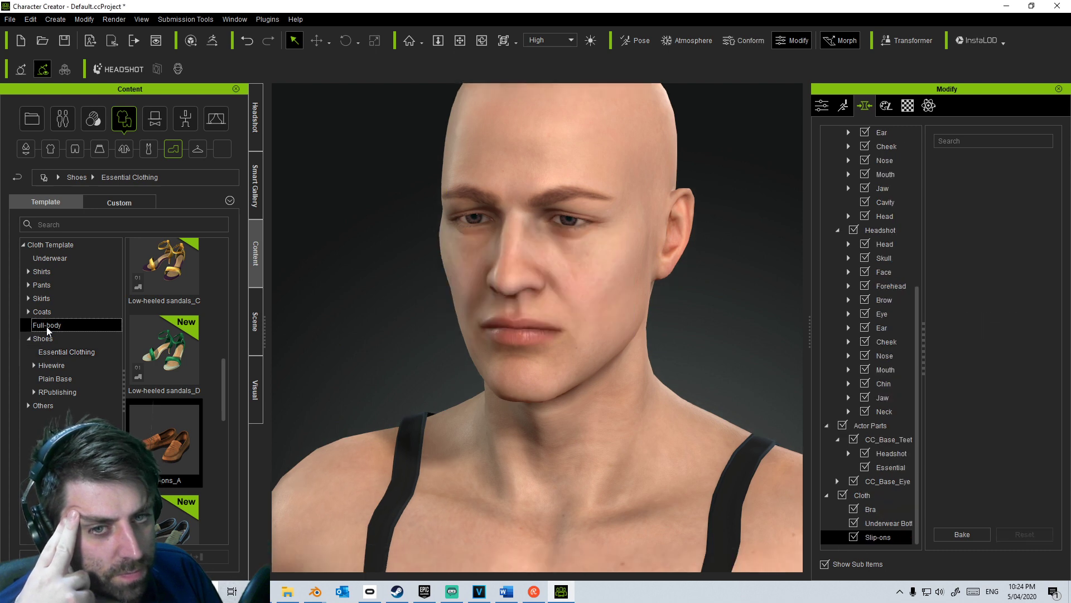
{"action": "scroll", "coordinate": [195, 407], "scroll_direction": "up", "scroll_amount": 3}
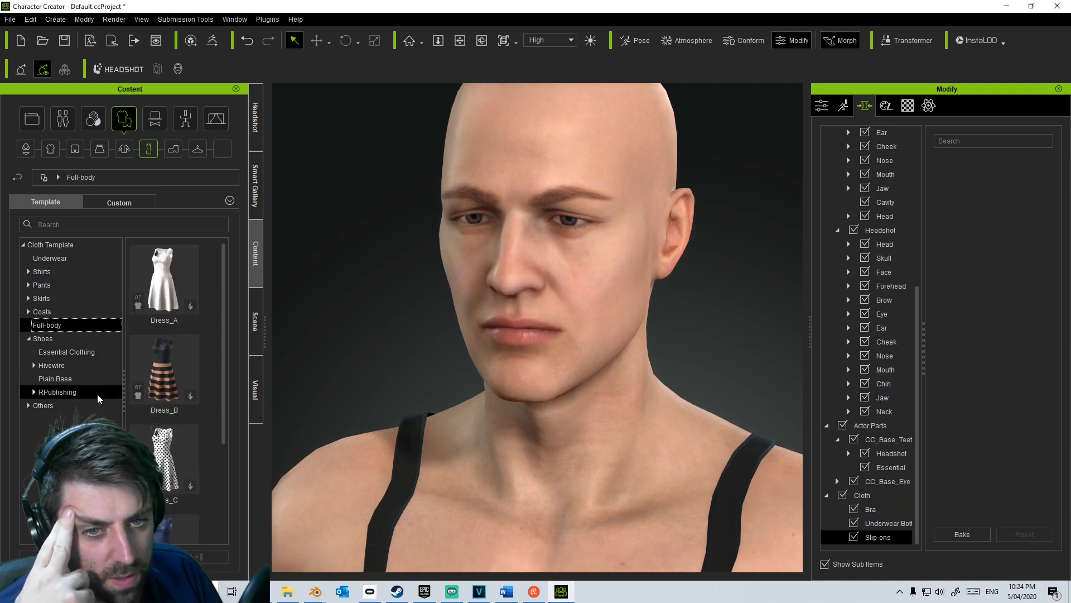
{"action": "left_click", "coordinate": [41, 285]}
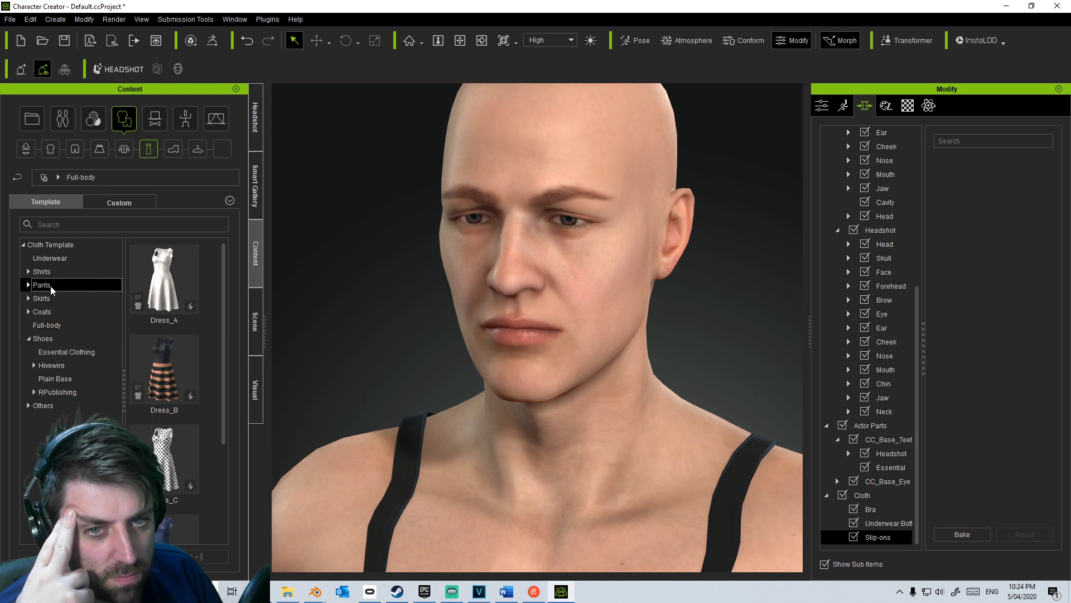
{"action": "left_click_drag", "start_coordinate": [231, 317], "coordinate": [220, 263]}
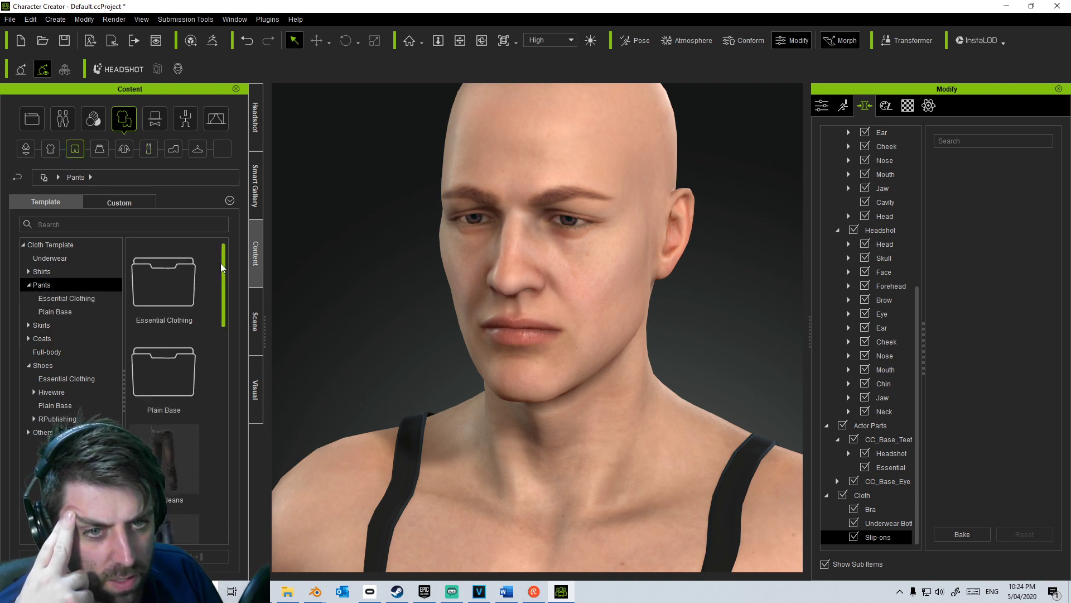
{"action": "double_click", "coordinate": [159, 366]}
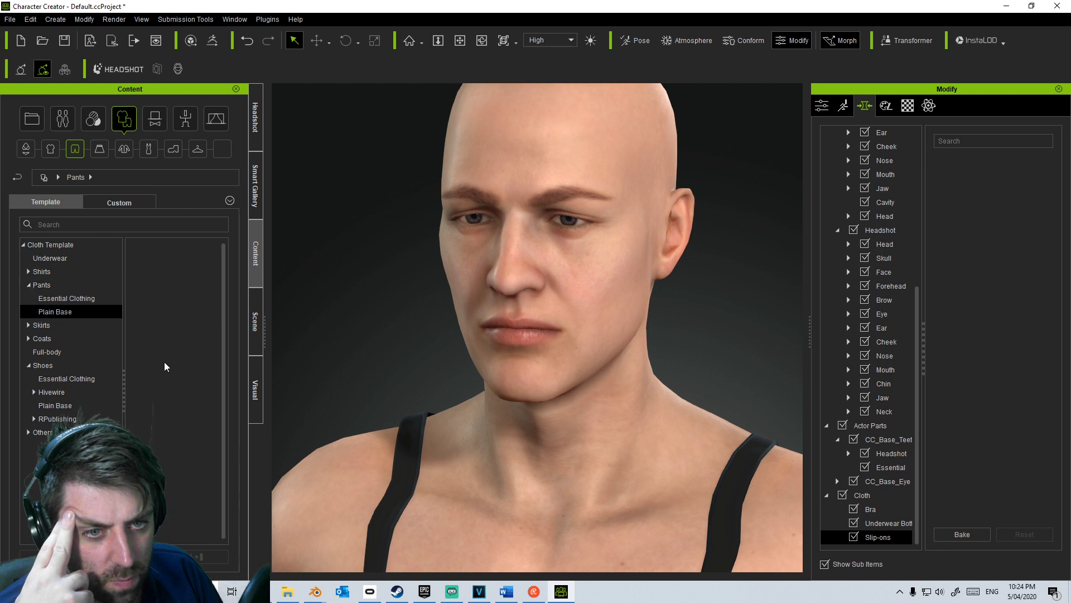
{"action": "left_click", "coordinate": [63, 300]}
{"action": "left_click_drag", "start_coordinate": [225, 290], "coordinate": [244, 542]}
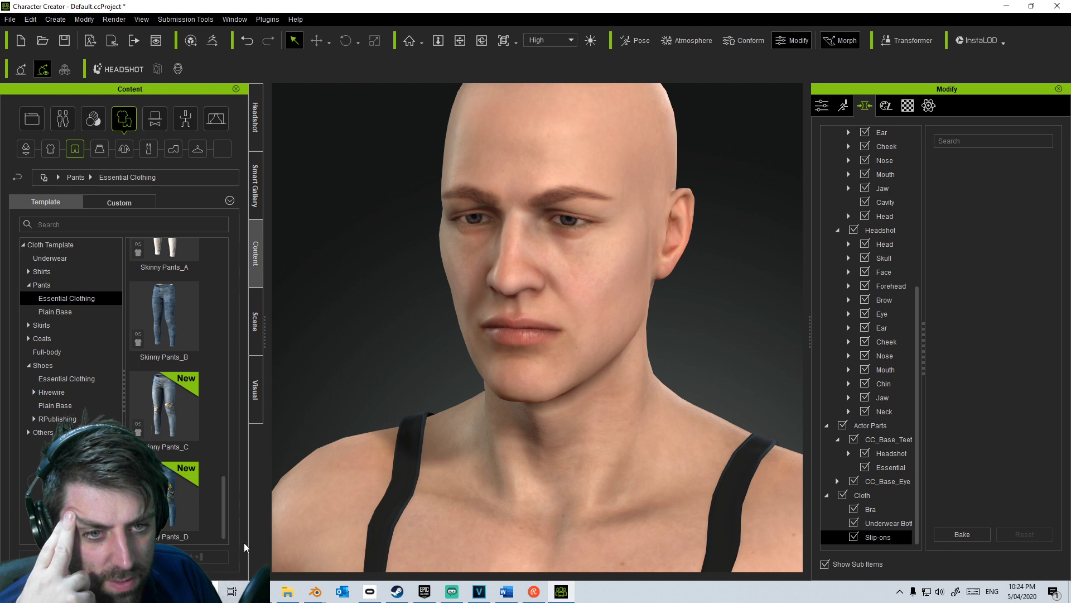
{"action": "left_click", "coordinate": [62, 285]}
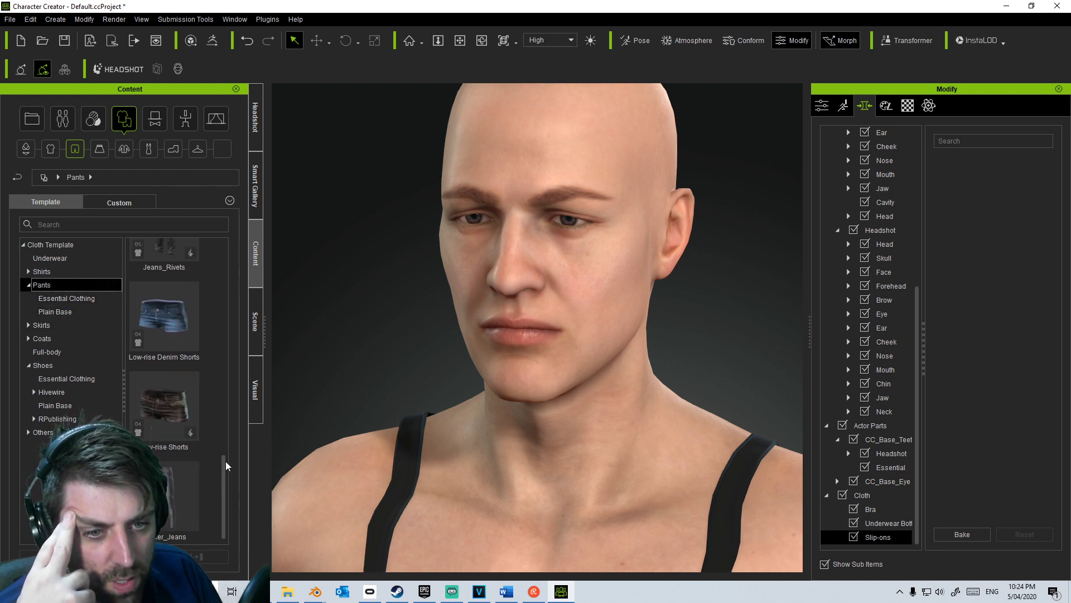
{"action": "left_click_drag", "start_coordinate": [225, 461], "coordinate": [229, 404]}
{"action": "double_click", "coordinate": [166, 370]}
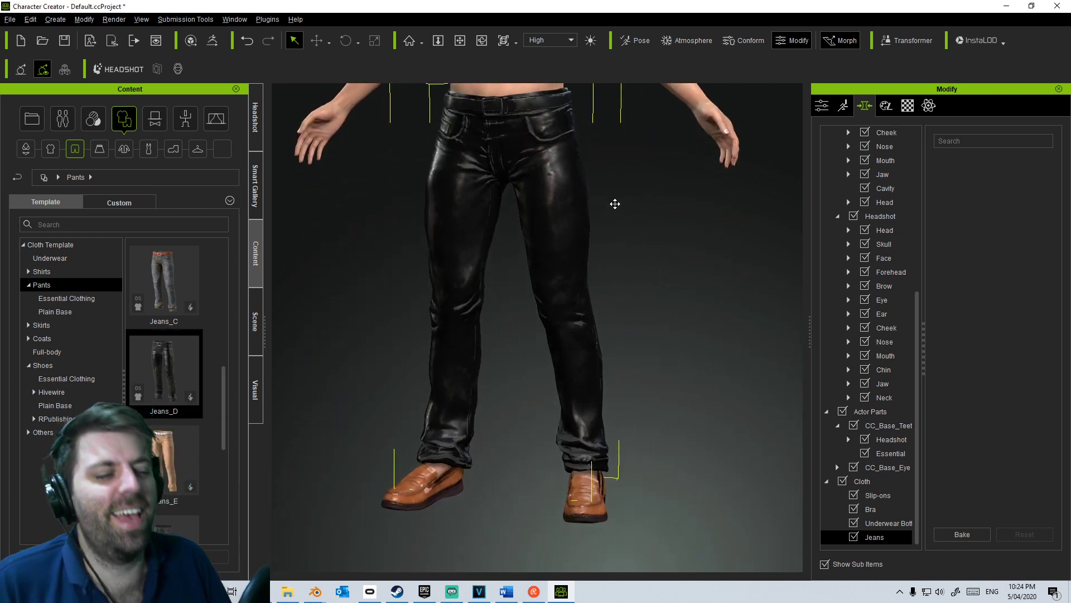
Step: Replace the avatar's black jeans with the blue Jeans_A from the pants templates
{"action": "scroll", "coordinate": [168, 368], "scroll_direction": "up", "scroll_amount": 5}
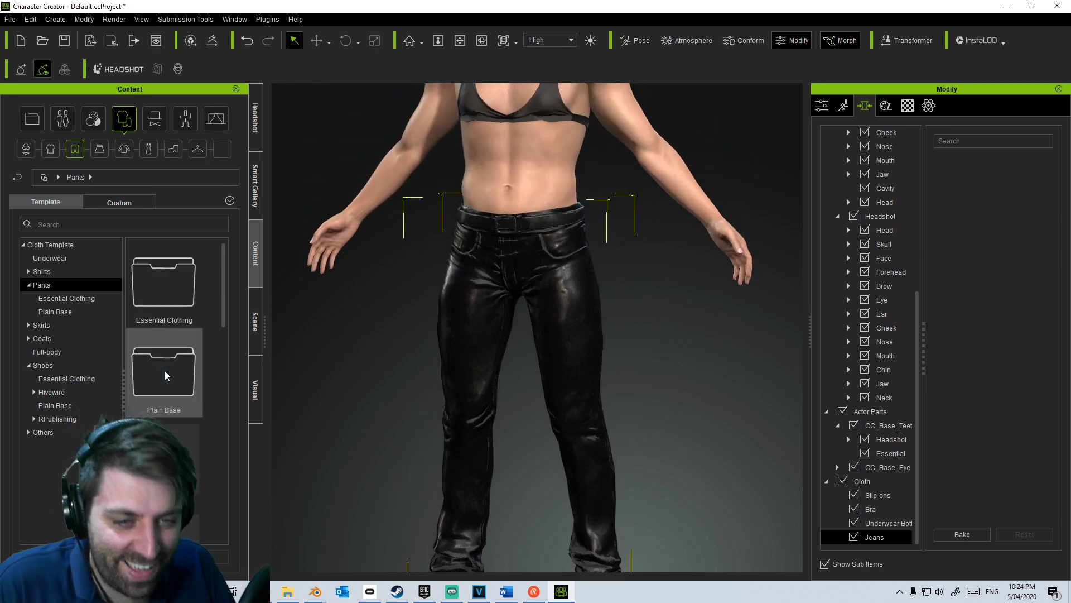
{"action": "scroll", "coordinate": [230, 335], "scroll_direction": "down", "scroll_amount": 2}
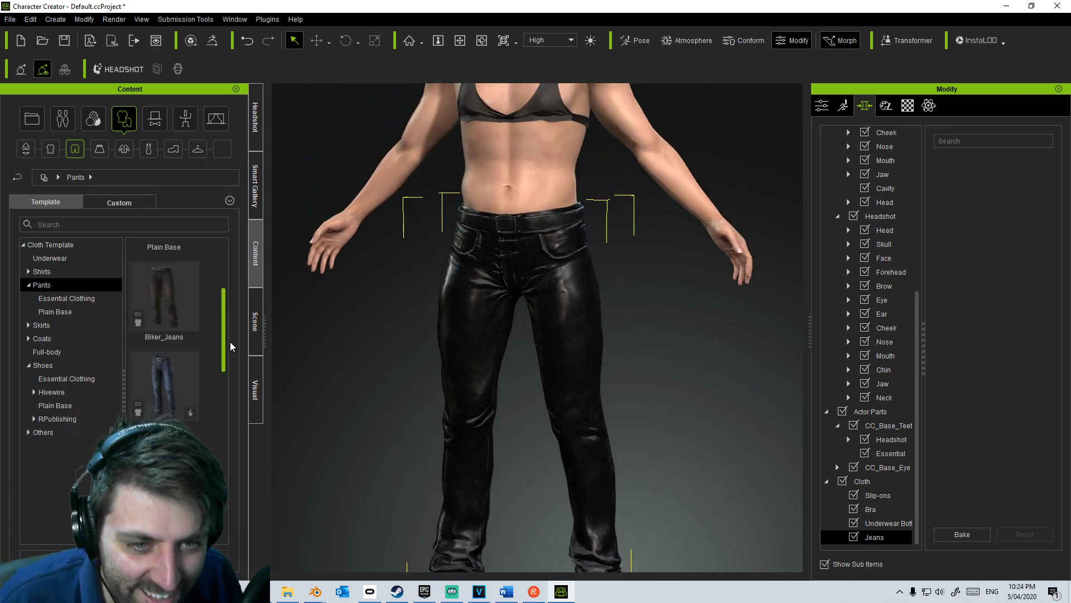
{"action": "double_click", "coordinate": [154, 377]}
{"action": "left_click", "coordinate": [457, 330]}
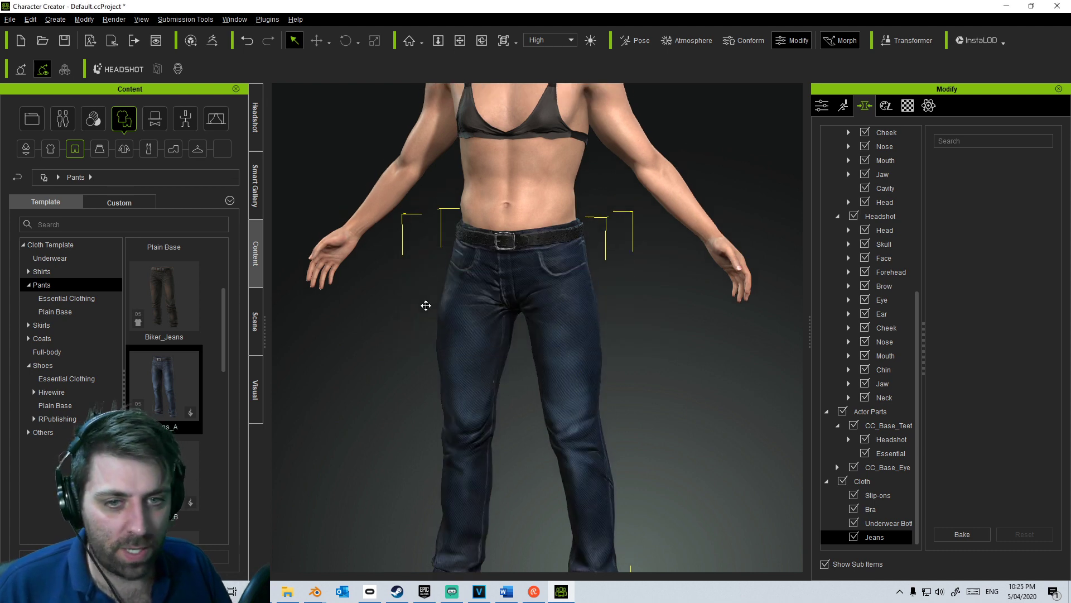
Step: Browse the coat templates and put the brown Blazer_D from Essential Clothing on the avatar
{"action": "left_click", "coordinate": [67, 339]}
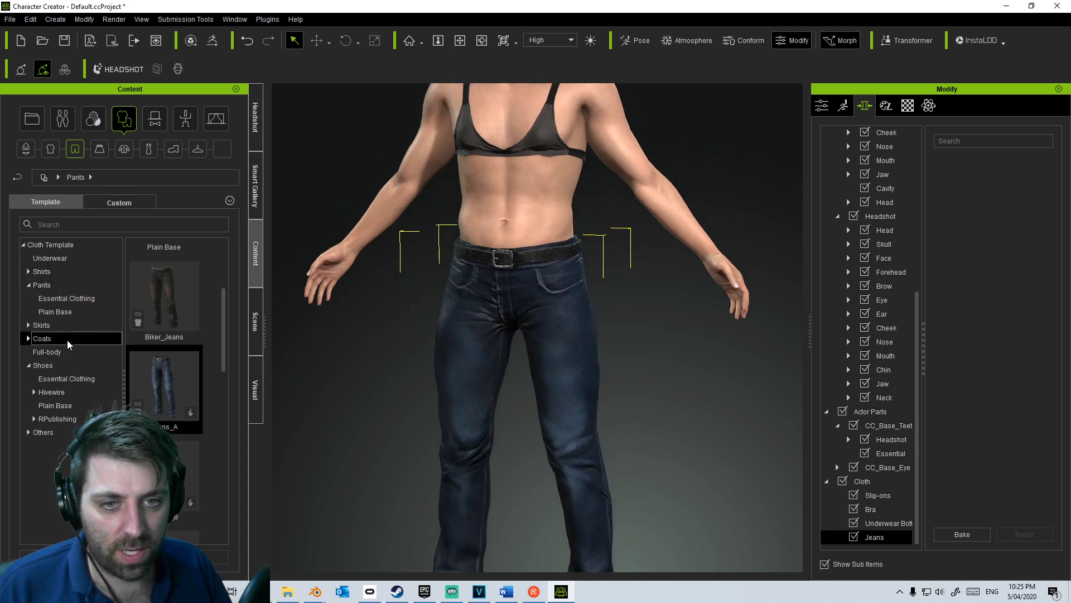
{"action": "double_click", "coordinate": [168, 393]}
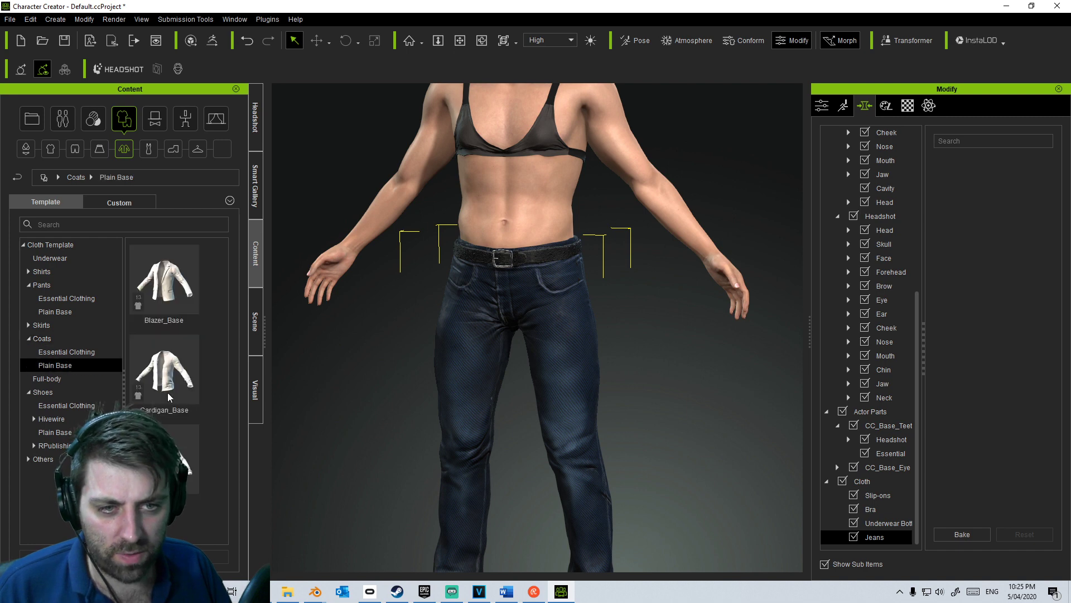
{"action": "left_click", "coordinate": [69, 356]}
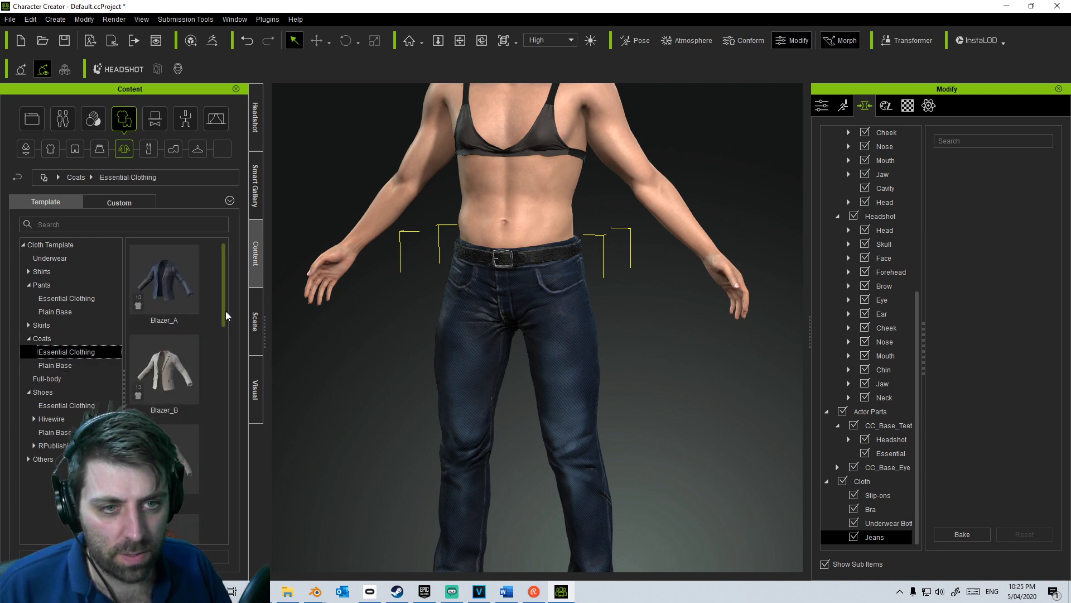
{"action": "left_click_drag", "start_coordinate": [226, 310], "coordinate": [229, 359]}
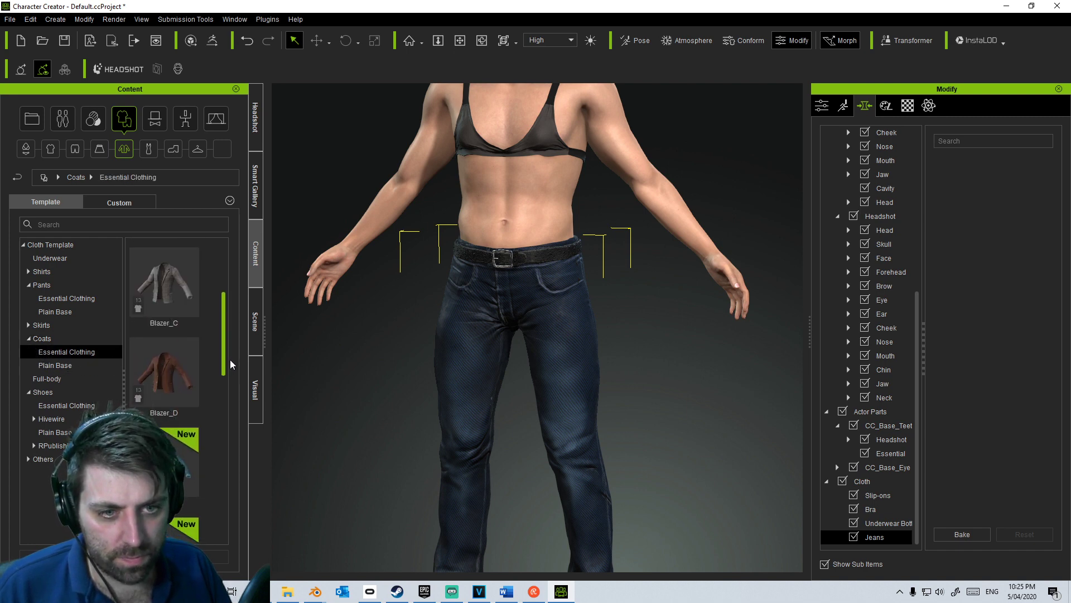
{"action": "double_click", "coordinate": [171, 374]}
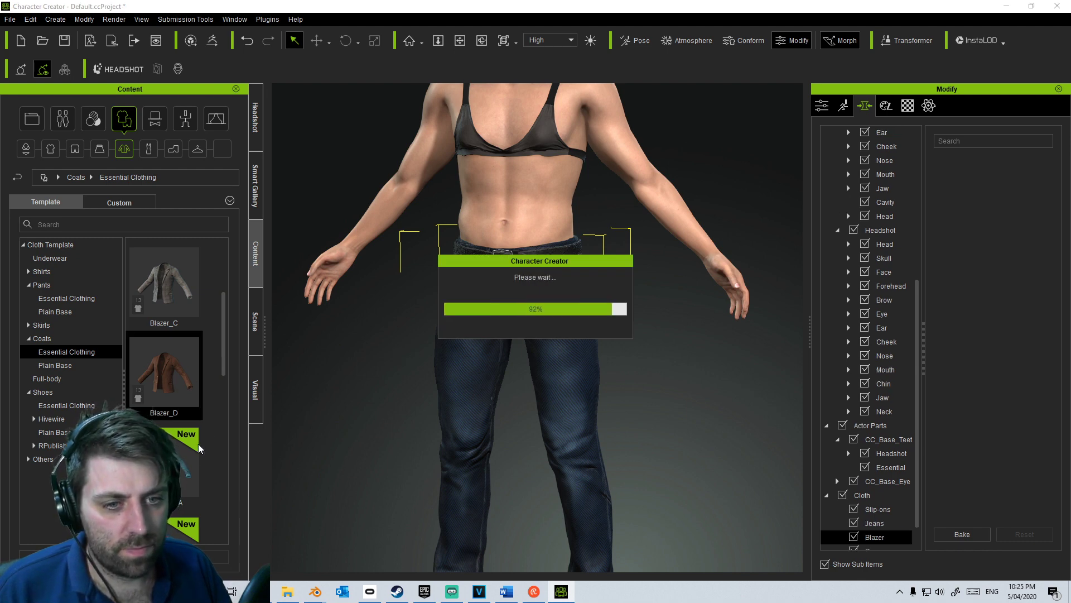
Step: Look through the remaining Essential Clothing coats and examine the brown blazer's fabric close up
{"action": "scroll", "coordinate": [376, 402], "scroll_direction": "down", "scroll_amount": 3}
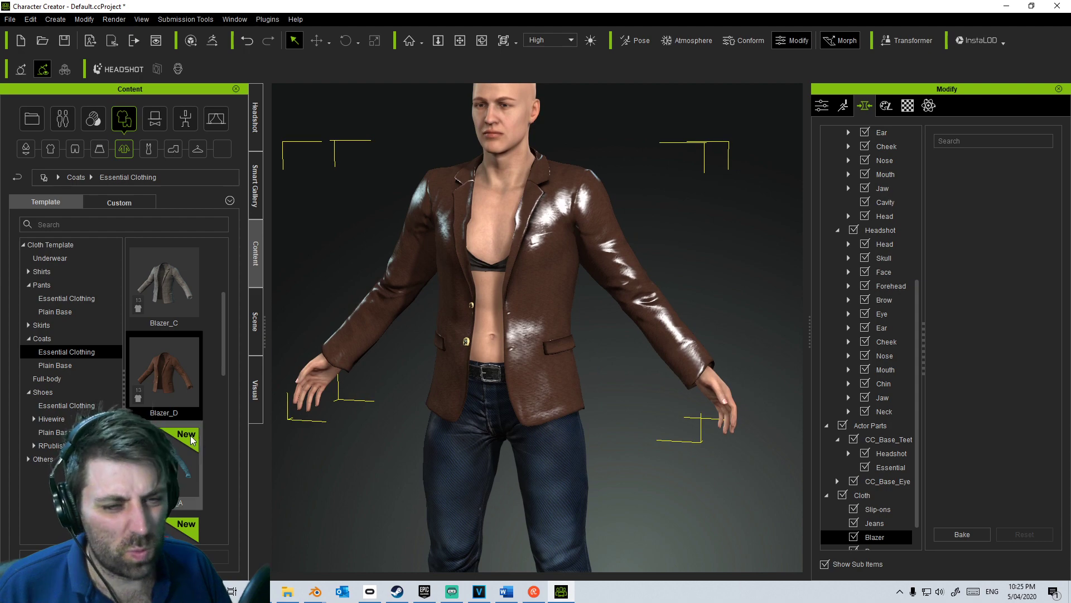
{"action": "scroll", "coordinate": [208, 427], "scroll_direction": "down", "scroll_amount": 3}
{"action": "left_click_drag", "start_coordinate": [225, 485], "coordinate": [226, 417]}
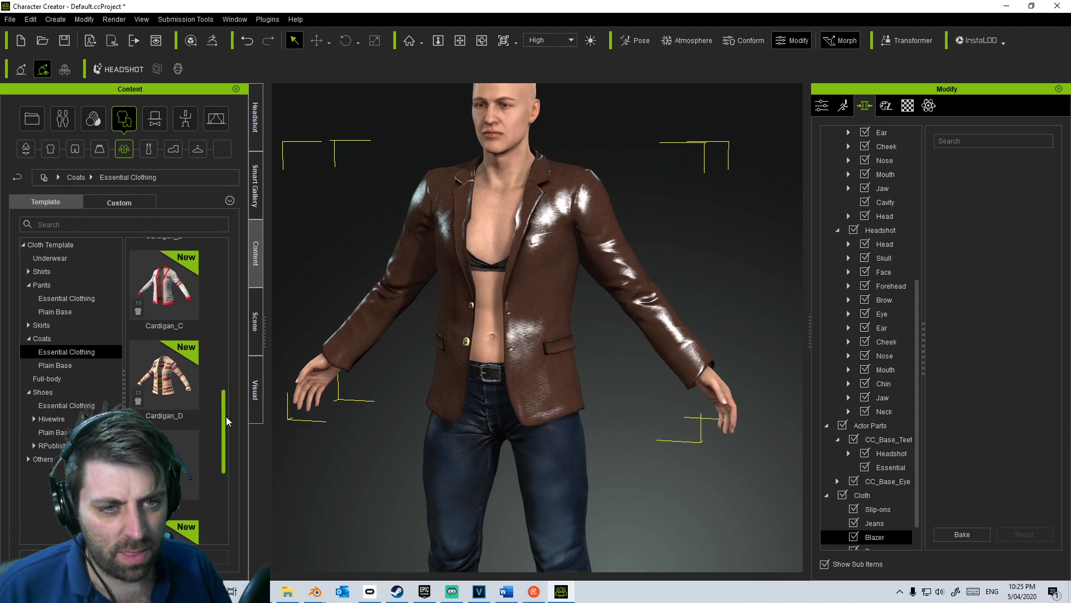
{"action": "scroll", "coordinate": [627, 377], "scroll_direction": "up", "scroll_amount": 2}
{"action": "scroll", "coordinate": [627, 377], "scroll_direction": "up", "scroll_amount": 3}
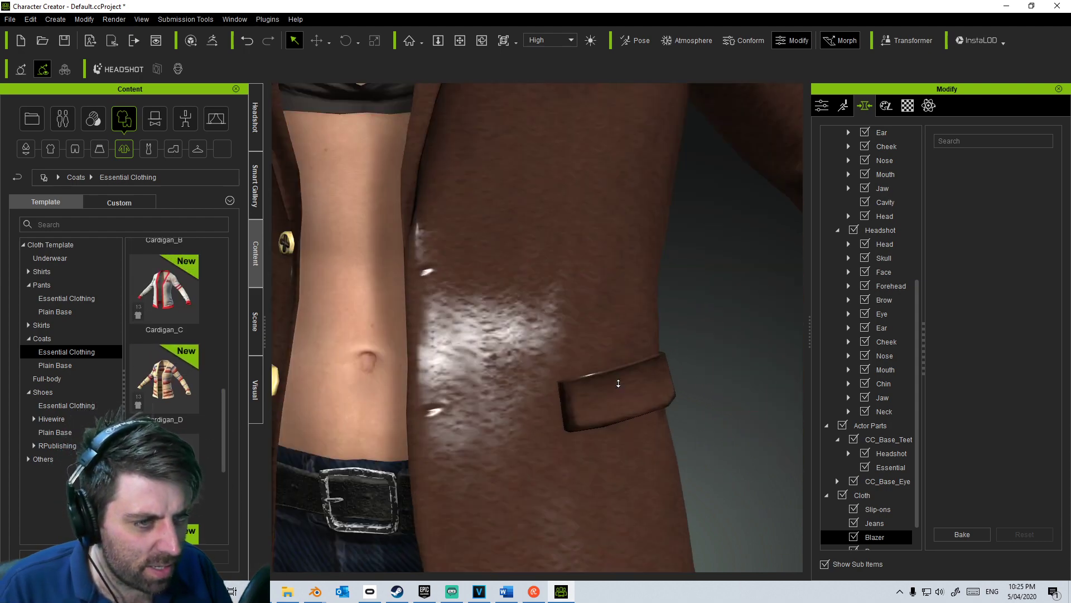
{"action": "scroll", "coordinate": [617, 378], "scroll_direction": "down", "scroll_amount": 3}
{"action": "scroll", "coordinate": [604, 380], "scroll_direction": "down", "scroll_amount": 2}
{"action": "middle_click_drag", "start_coordinate": [340, 369], "coordinate": [377, 428]}
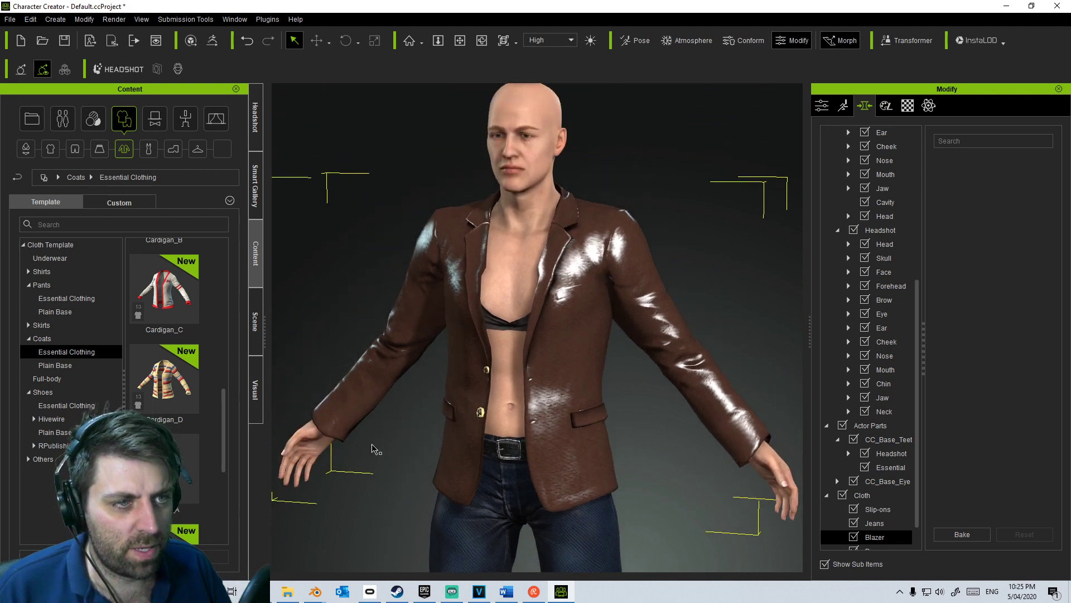
Step: Try the light Blazer_B on the avatar and switch back to the brown Blazer_D
{"action": "scroll", "coordinate": [202, 465], "scroll_direction": "up", "scroll_amount": 5}
{"action": "double_click", "coordinate": [175, 382]}
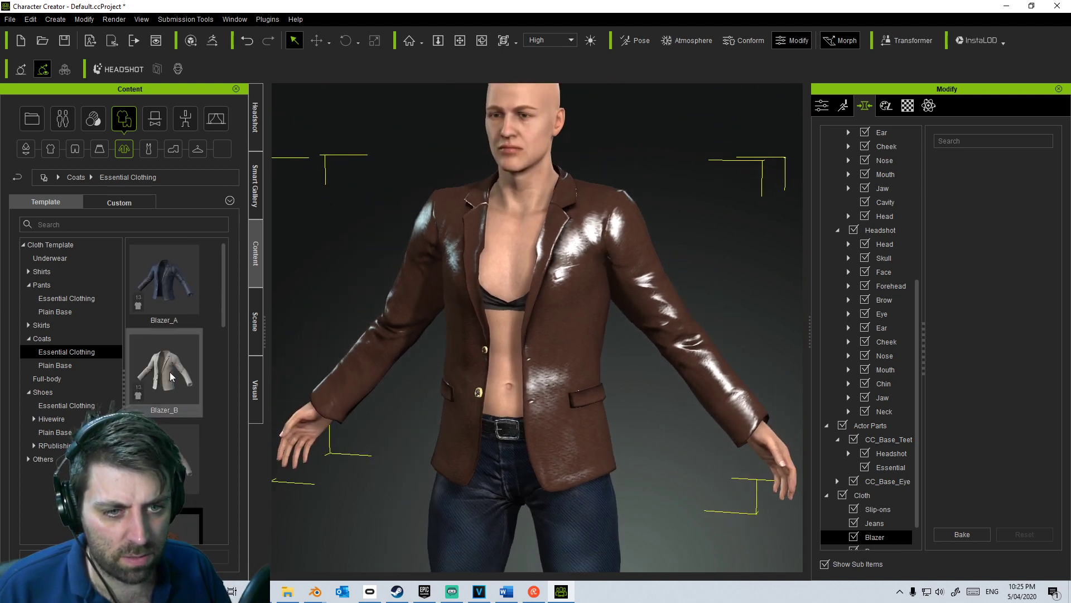
{"action": "left_click", "coordinate": [455, 329]}
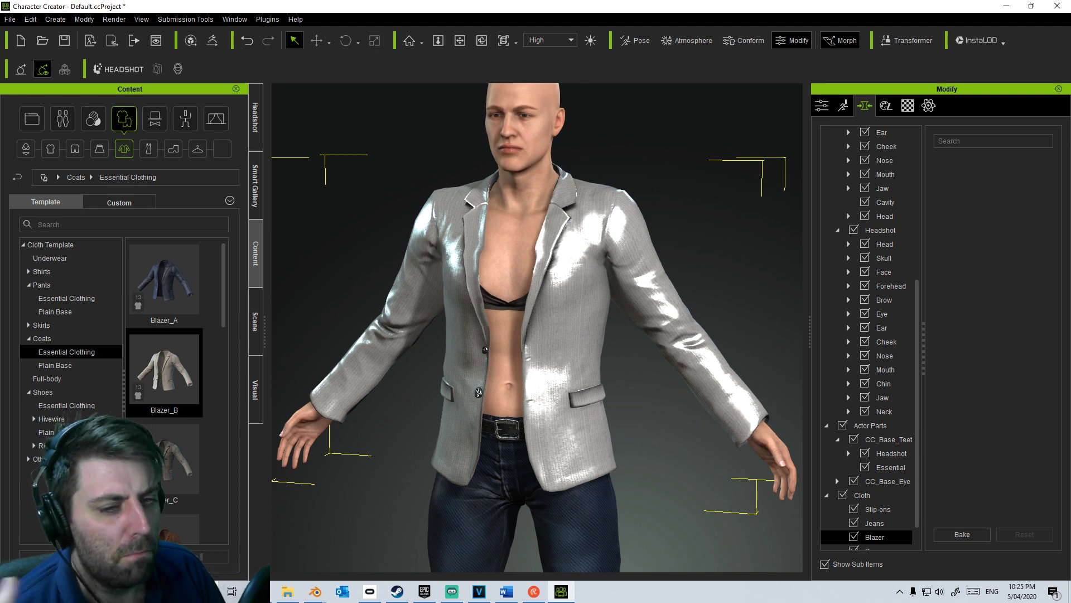
{"action": "scroll", "coordinate": [186, 531], "scroll_direction": "down", "scroll_amount": 3}
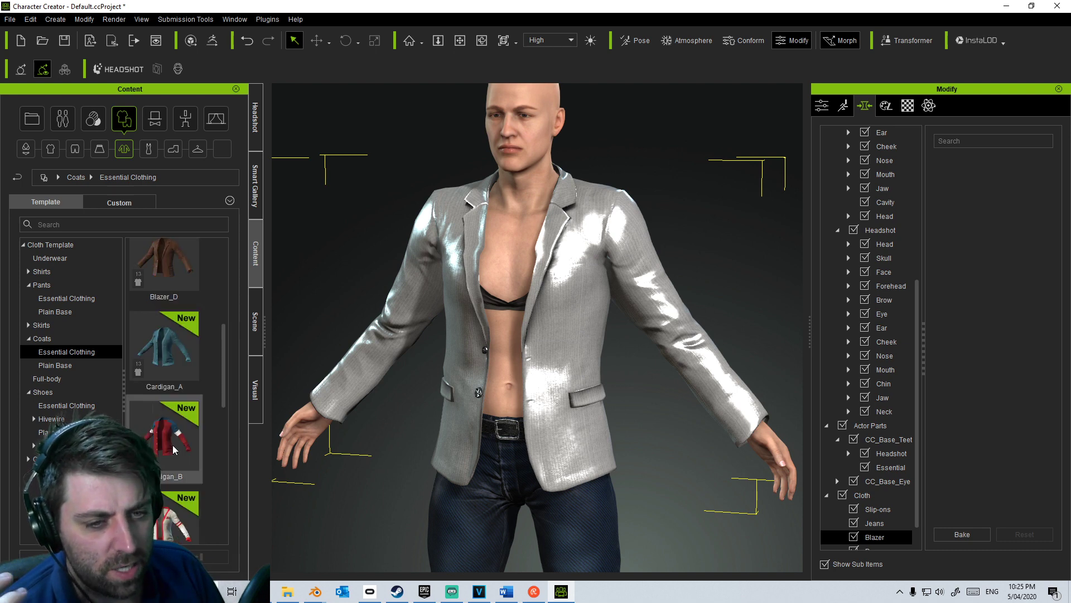
{"action": "double_click", "coordinate": [174, 298]}
{"action": "left_click", "coordinate": [441, 327]}
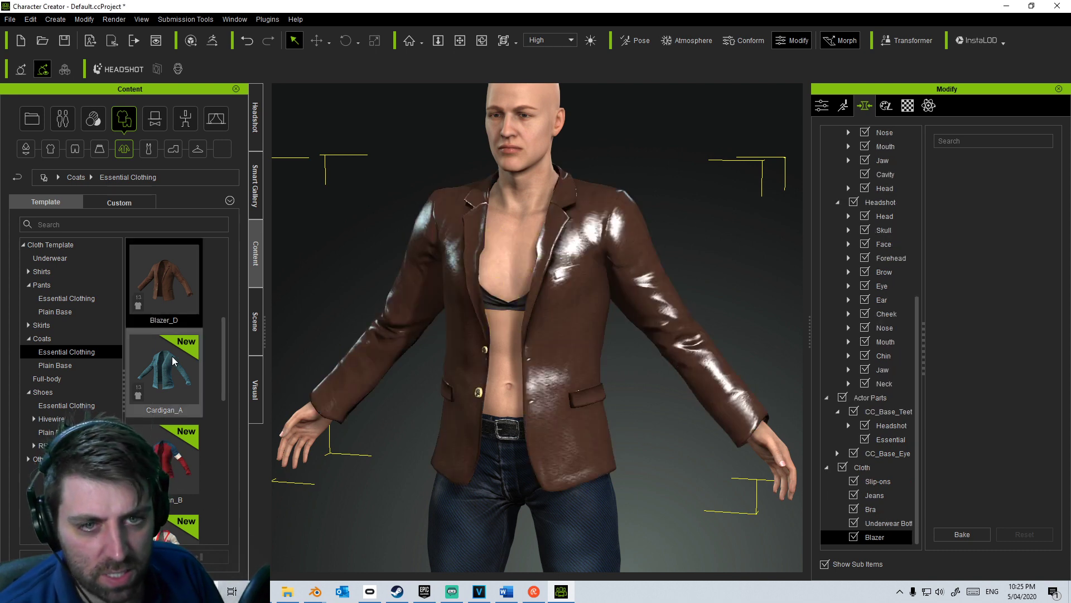
Step: Add Shirt_A from the shirt templates to the avatar beneath the blazer
{"action": "left_click", "coordinate": [63, 272]}
{"action": "left_click_drag", "start_coordinate": [224, 331], "coordinate": [227, 428]}
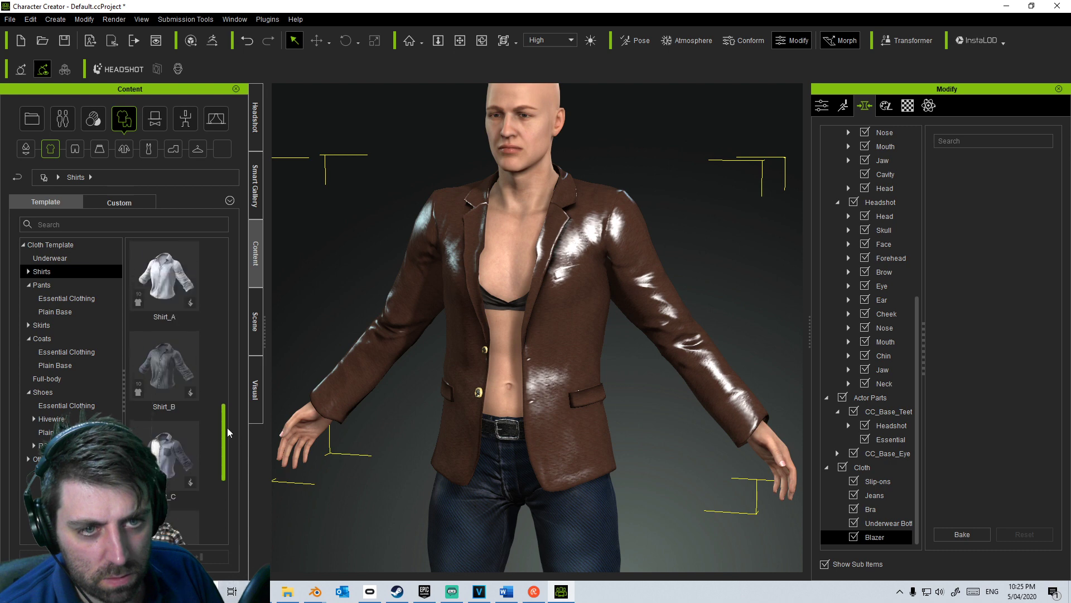
{"action": "double_click", "coordinate": [176, 294]}
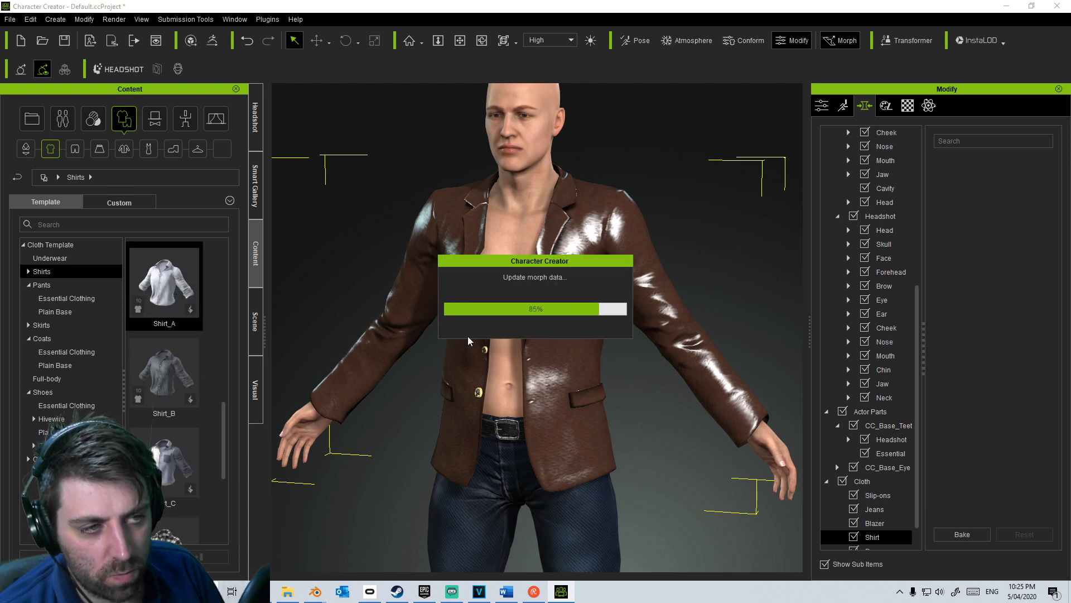
Step: Delete the Bra and Underwear Bottoms items from the avatar in the scene list
{"action": "left_click", "coordinate": [256, 323]}
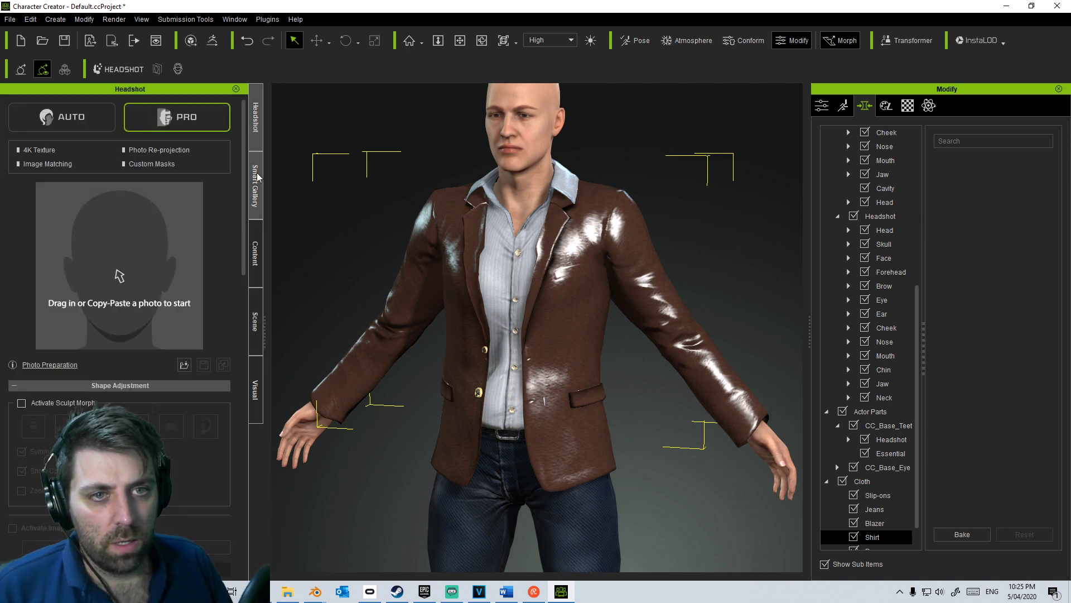
{"action": "left_click", "coordinate": [257, 173]}
{"action": "left_click", "coordinate": [259, 246]}
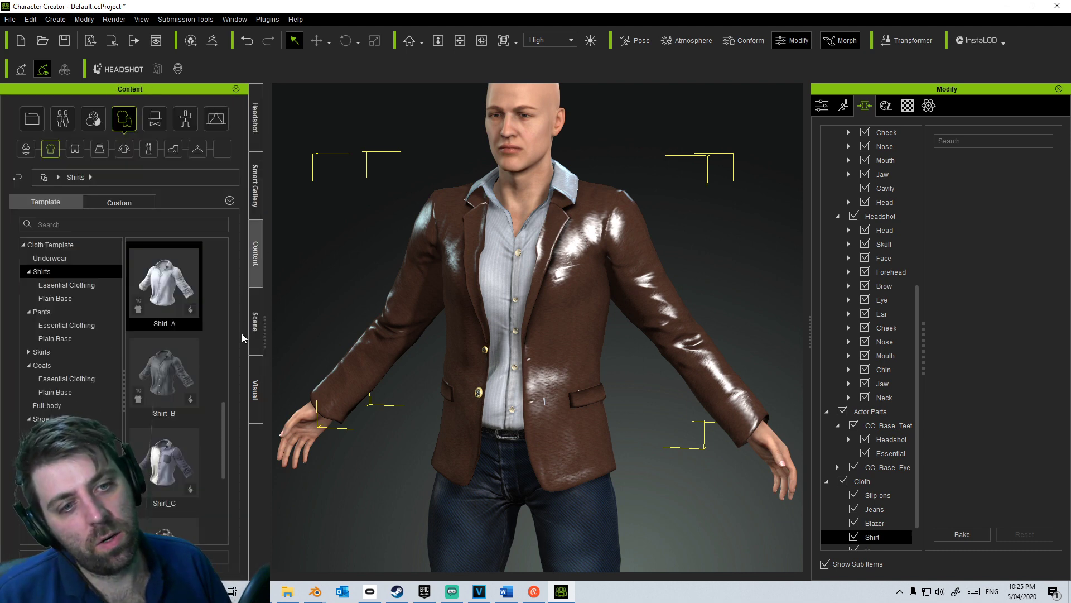
{"action": "left_click", "coordinate": [255, 321]}
{"action": "left_click", "coordinate": [48, 210]}
{"action": "left_click", "coordinate": [48, 196]}
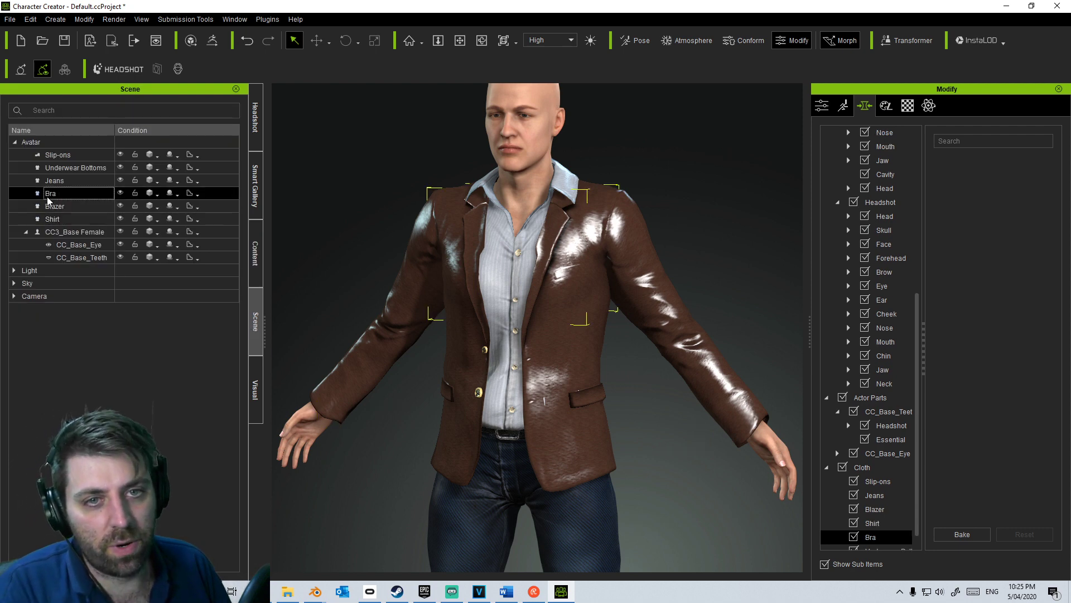
{"action": "key", "text": "Delete"}
{"action": "left_click", "coordinate": [76, 168]}
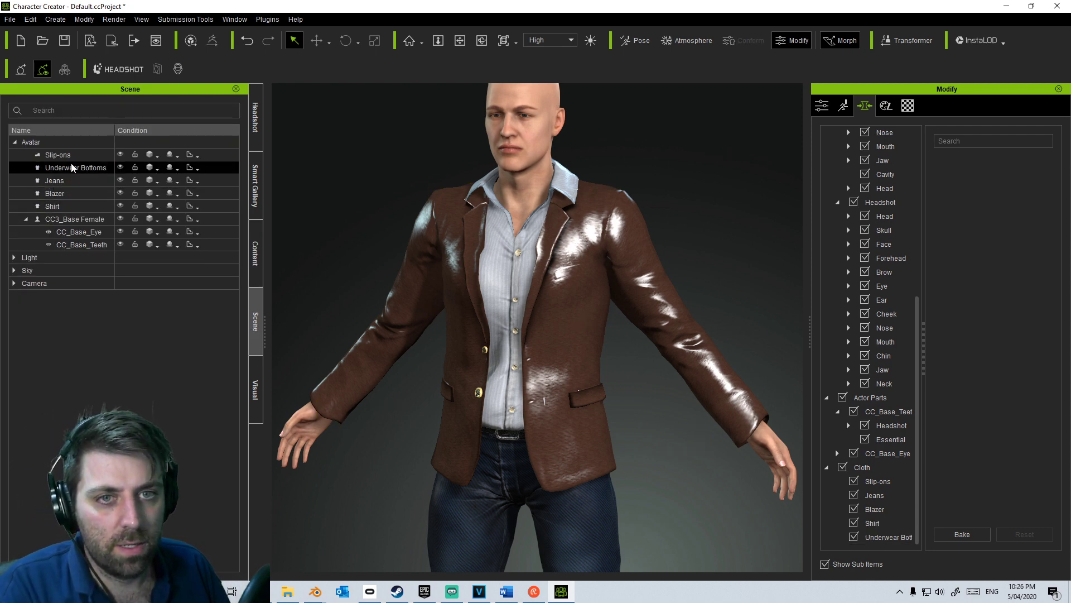
{"action": "key", "text": "Delete"}
{"action": "left_click", "coordinate": [110, 246]}
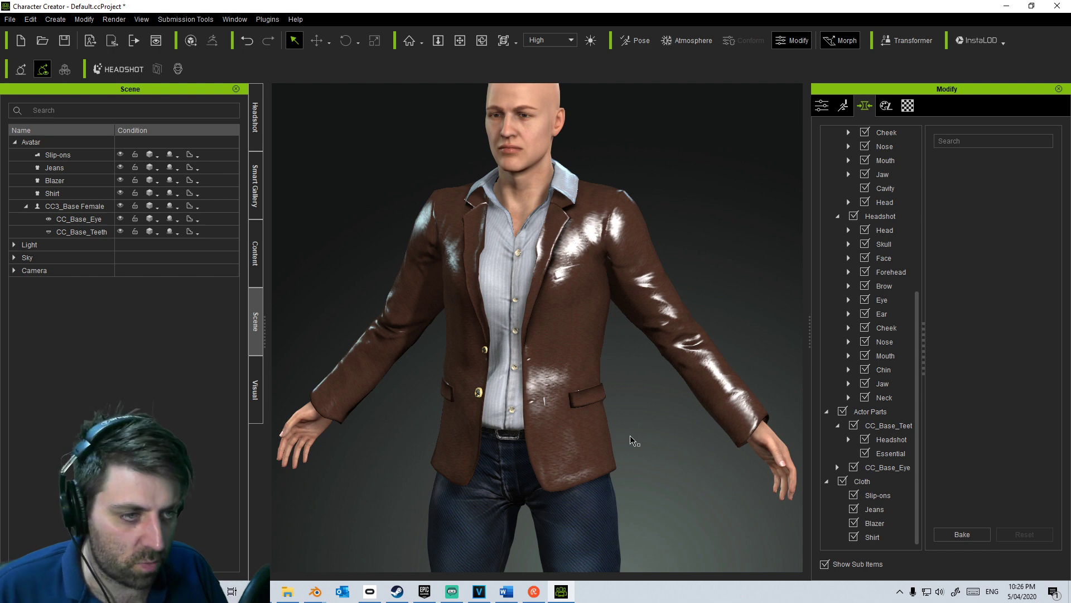
Step: Examine the dressed avatar from the back and front for clothing that pokes through the blazer
{"action": "right_click_drag", "start_coordinate": [694, 454], "coordinate": [557, 327]}
{"action": "scroll", "coordinate": [508, 257], "scroll_direction": "up", "scroll_amount": 5}
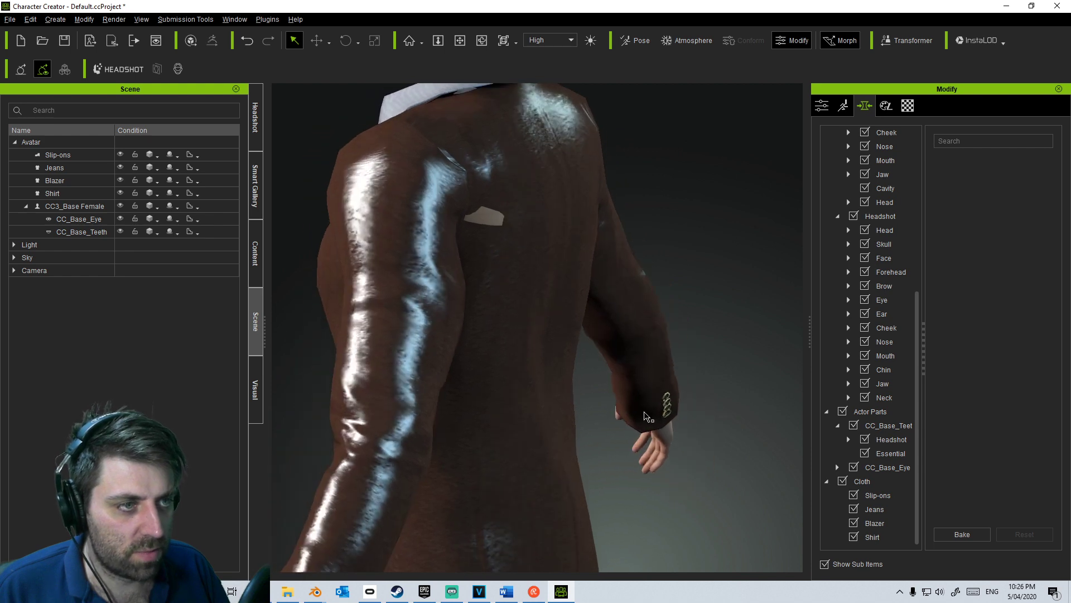
{"action": "right_click_drag", "start_coordinate": [598, 397], "coordinate": [581, 412]}
{"action": "scroll", "coordinate": [547, 425], "scroll_direction": "up", "scroll_amount": 5}
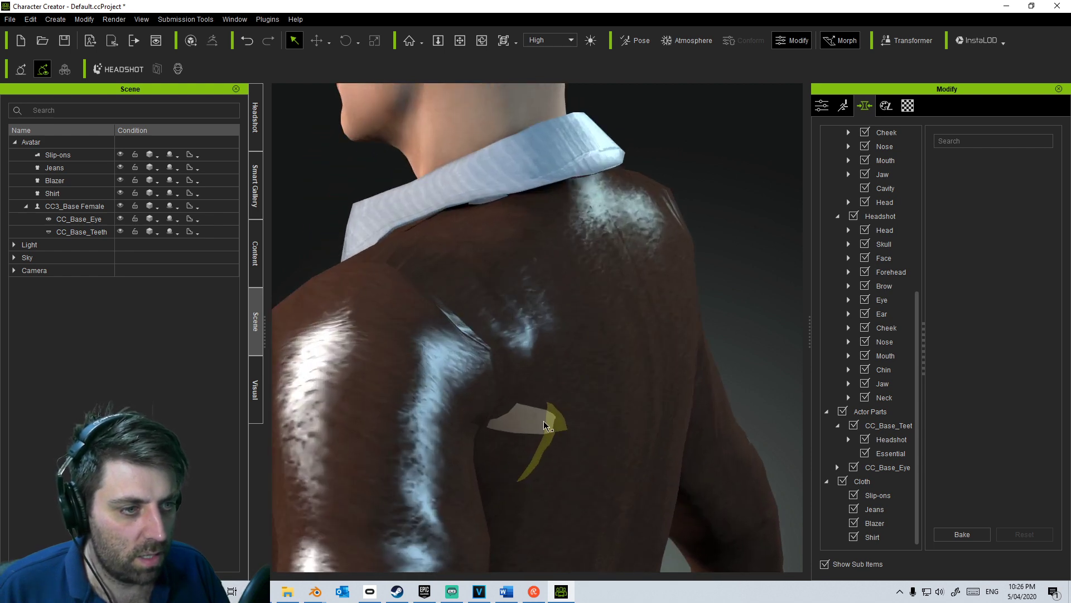
{"action": "scroll", "coordinate": [512, 442], "scroll_direction": "down", "scroll_amount": 5}
{"action": "right_click_drag", "start_coordinate": [512, 443], "coordinate": [650, 413]}
{"action": "scroll", "coordinate": [402, 327], "scroll_direction": "down", "scroll_amount": 3}
{"action": "right_click_drag", "start_coordinate": [402, 327], "coordinate": [478, 317]}
{"action": "scroll", "coordinate": [478, 316], "scroll_direction": "up", "scroll_amount": 4}
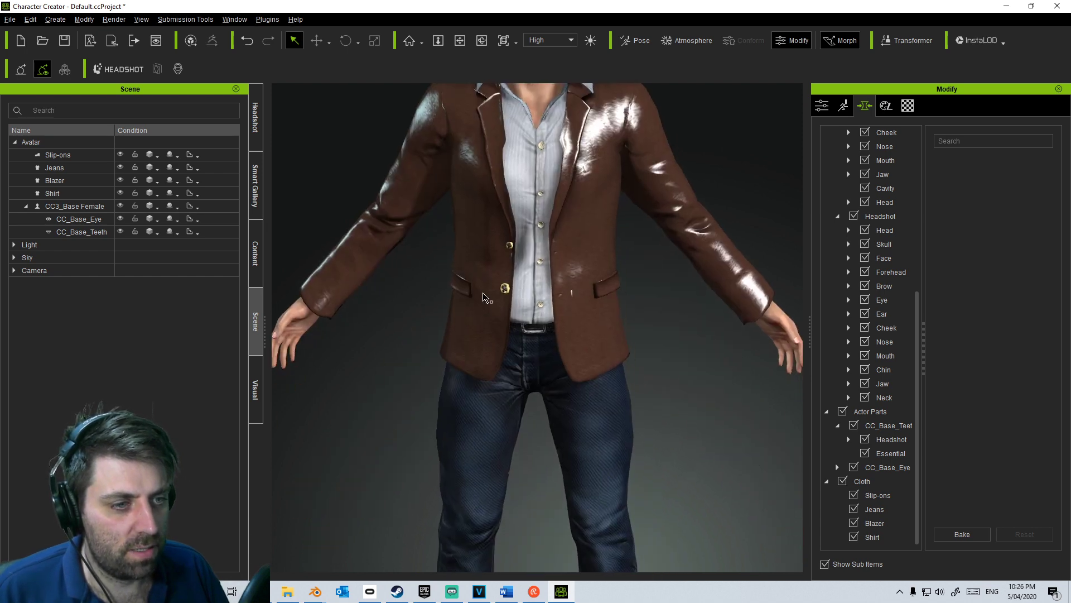
{"action": "scroll", "coordinate": [478, 316], "scroll_direction": "down", "scroll_amount": 1}
Step: Save the project as CC3_Leo in the Characters folder of ShortFilm_TheRacer
{"action": "left_click", "coordinate": [10, 20]}
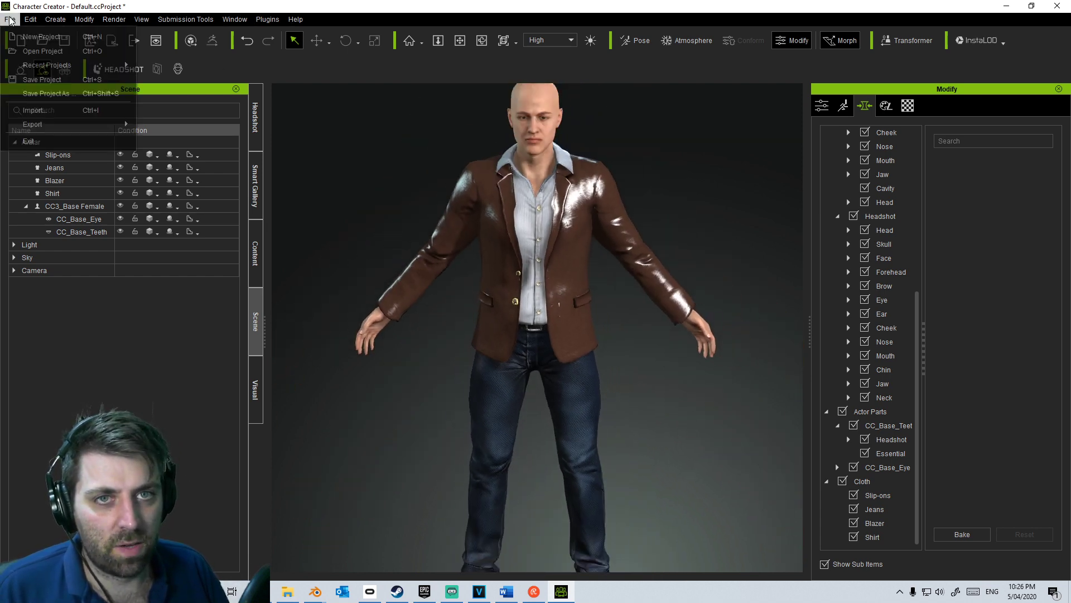
{"action": "left_click", "coordinate": [56, 94]}
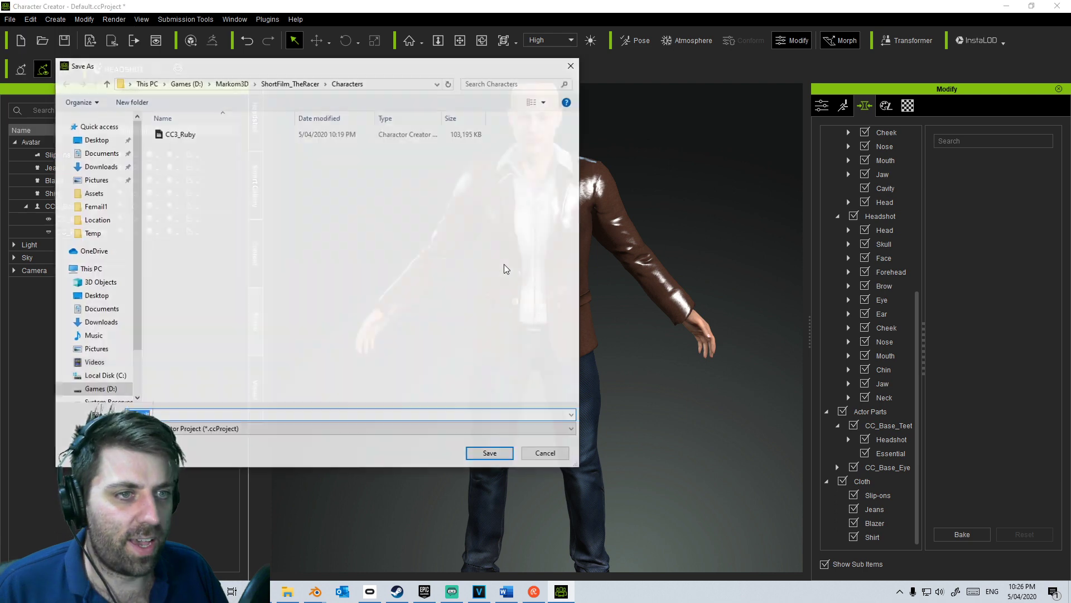
{"action": "left_click", "coordinate": [182, 136]}
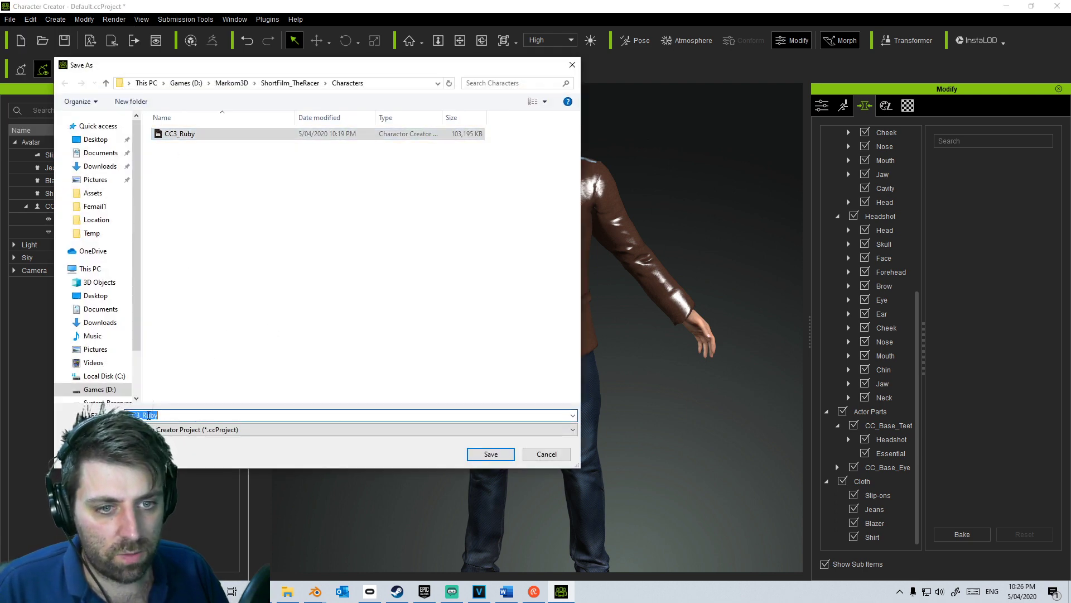
{"action": "type", "text": "Leo"}
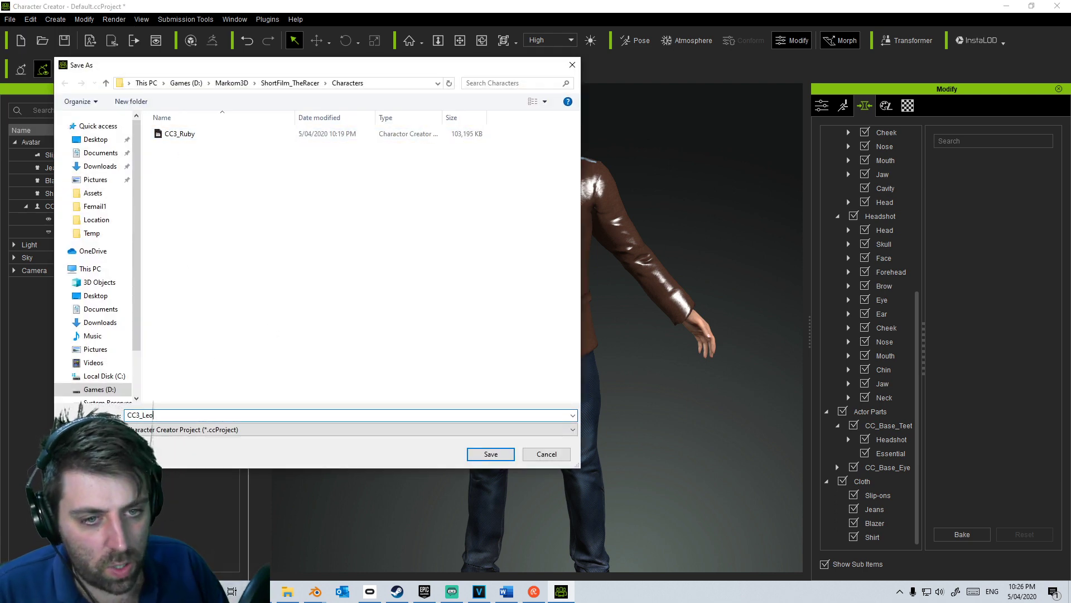
{"action": "left_click", "coordinate": [491, 453]}
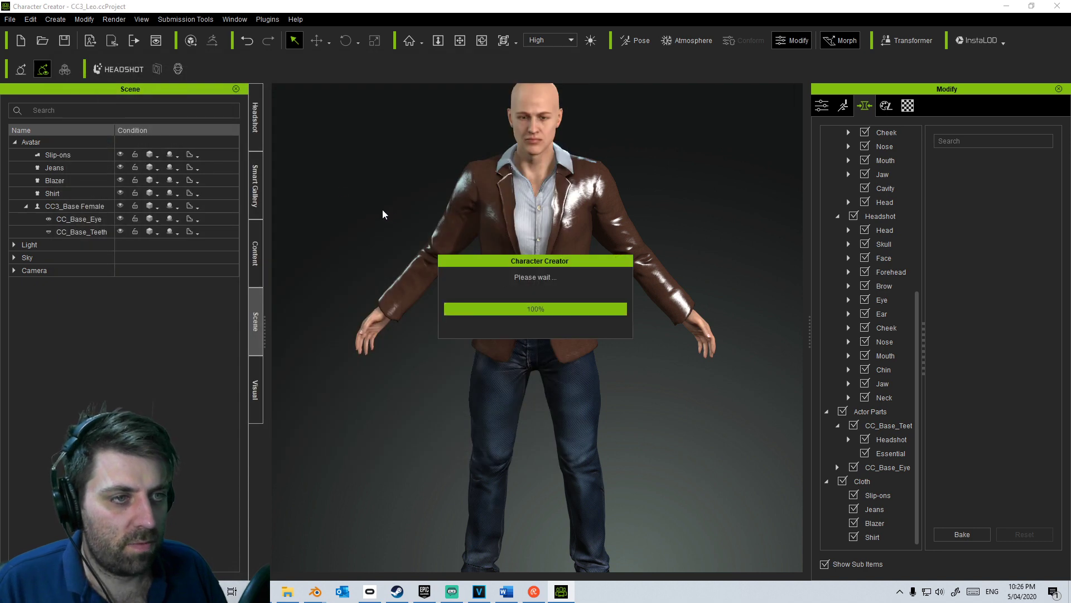
Step: Set up a clothed-character FBX export with the Blender target preset and the Mesh option
{"action": "left_click", "coordinate": [10, 18]}
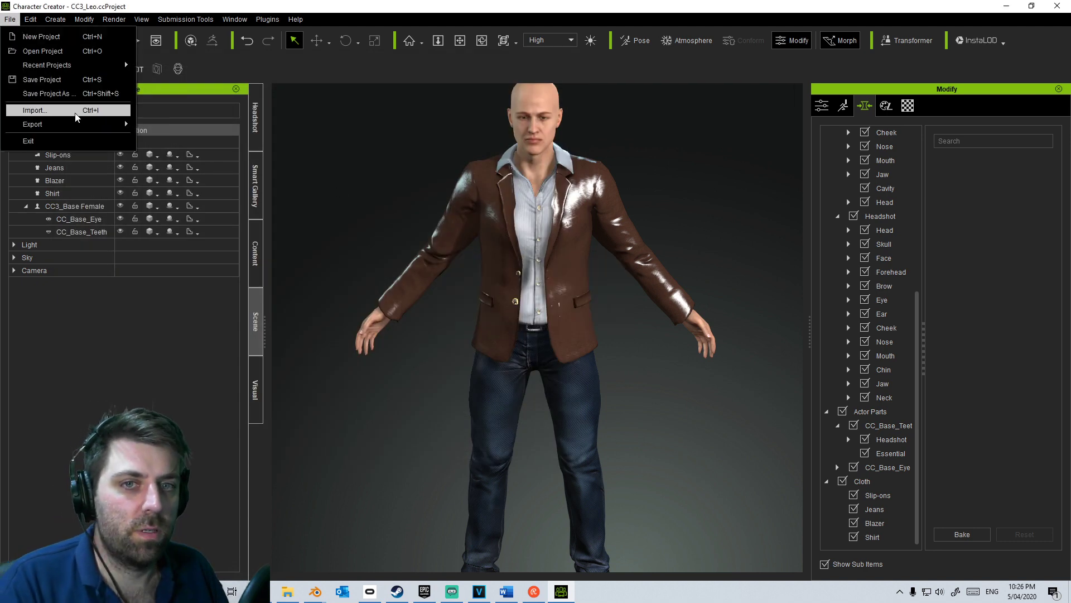
{"action": "mouse_move", "coordinate": [84, 124]}
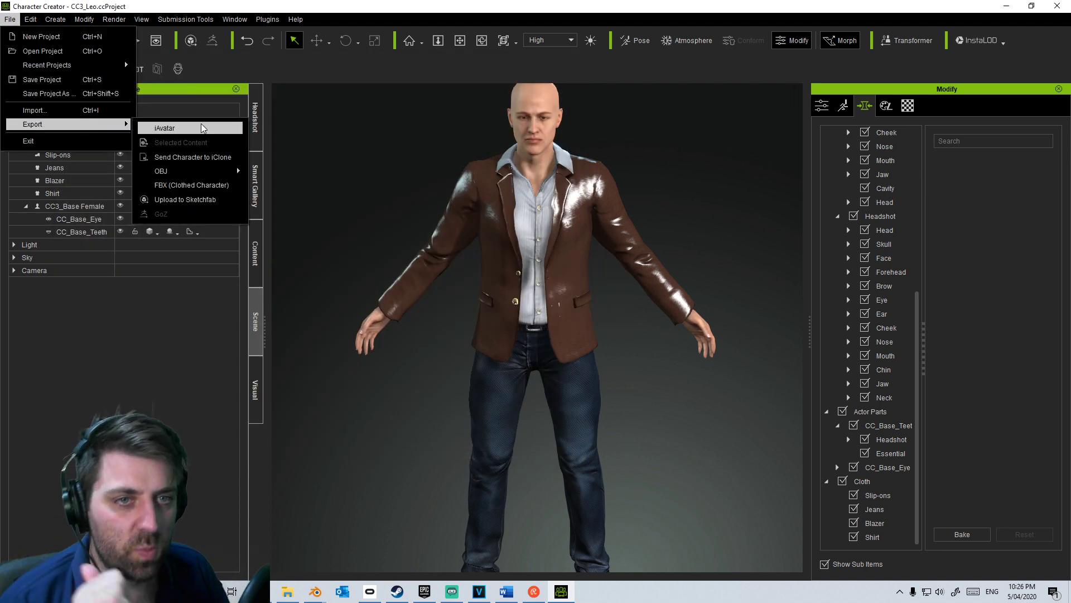
{"action": "left_click", "coordinate": [204, 185]}
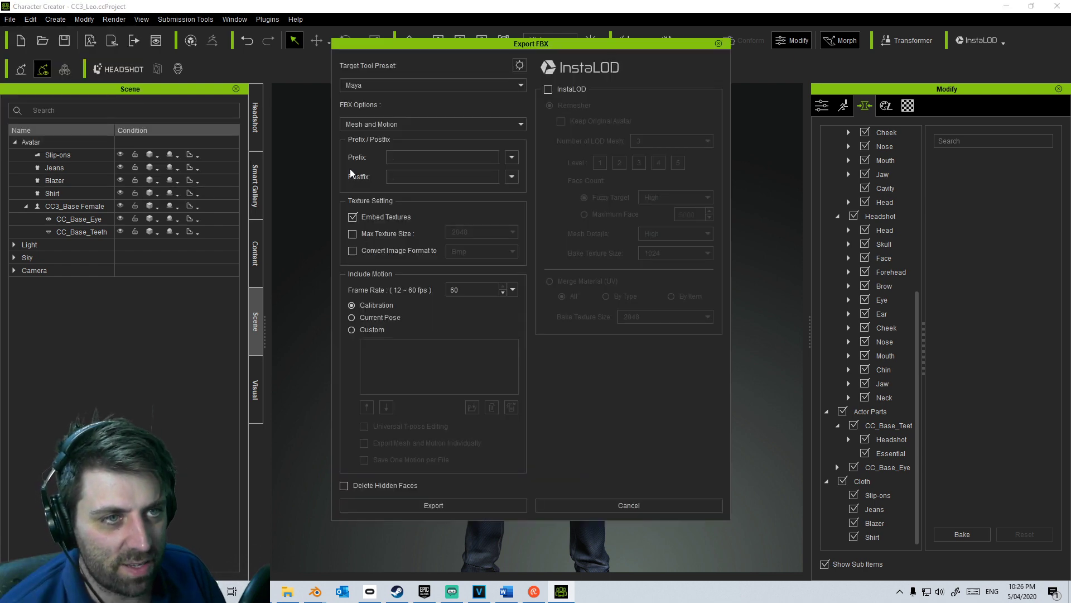
{"action": "left_click", "coordinate": [519, 86]}
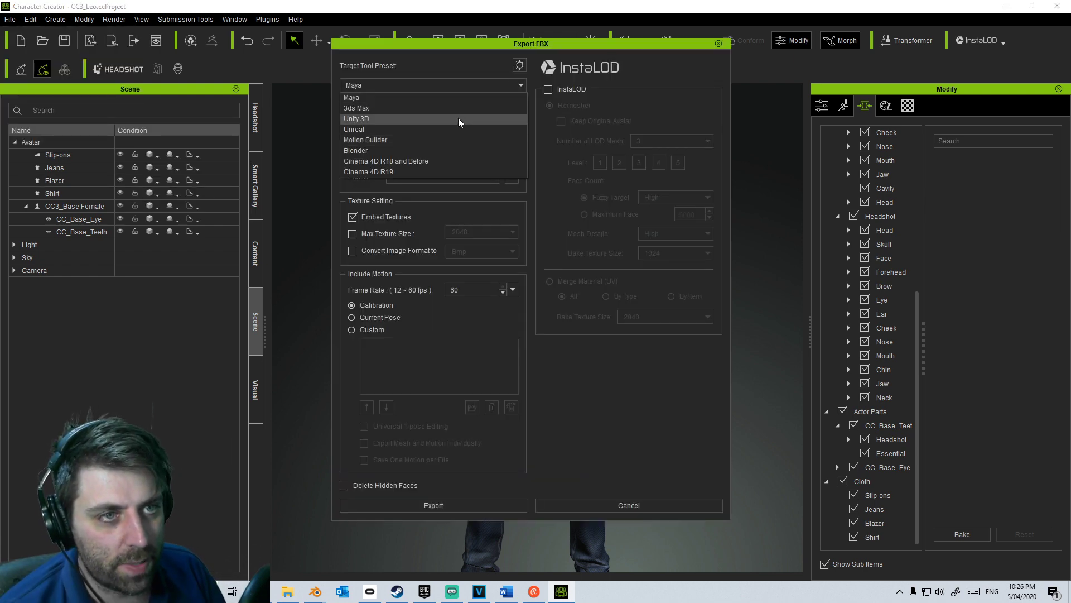
{"action": "left_click", "coordinate": [457, 155]}
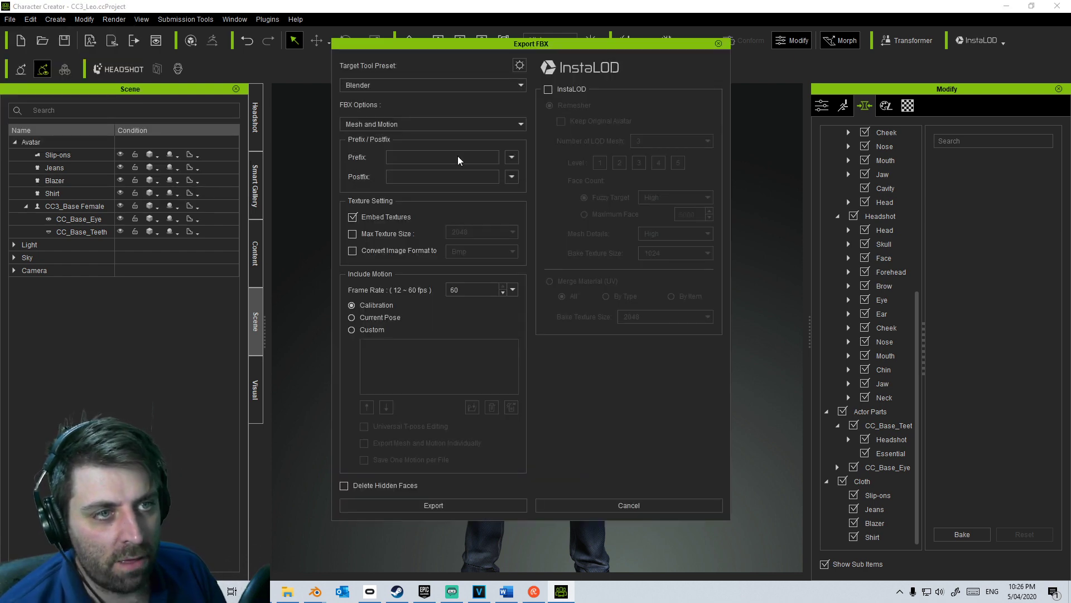
{"action": "left_click", "coordinate": [483, 126]}
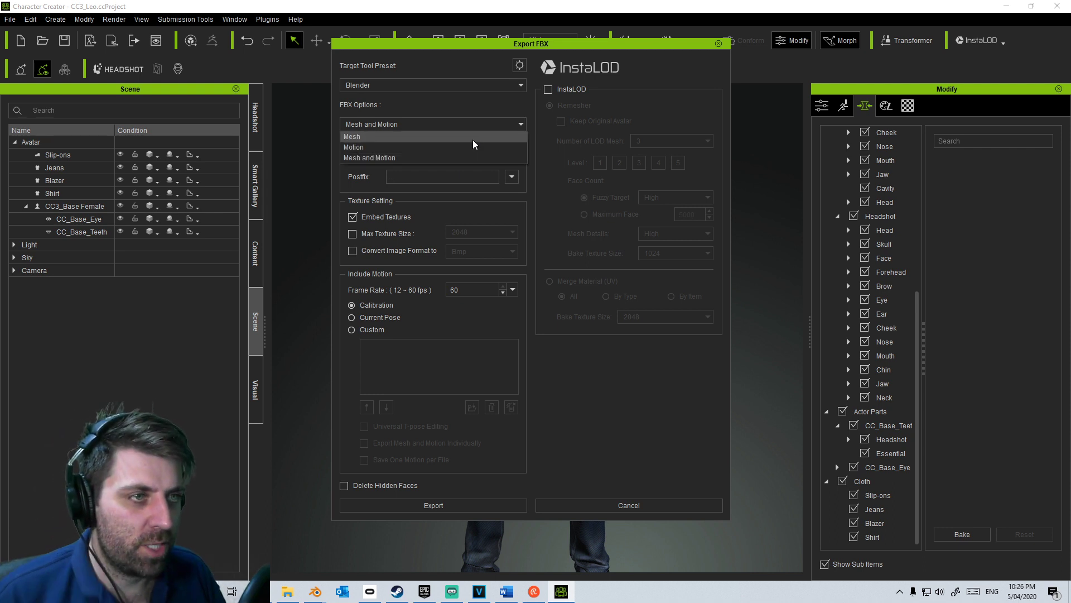
{"action": "left_click", "coordinate": [467, 140]}
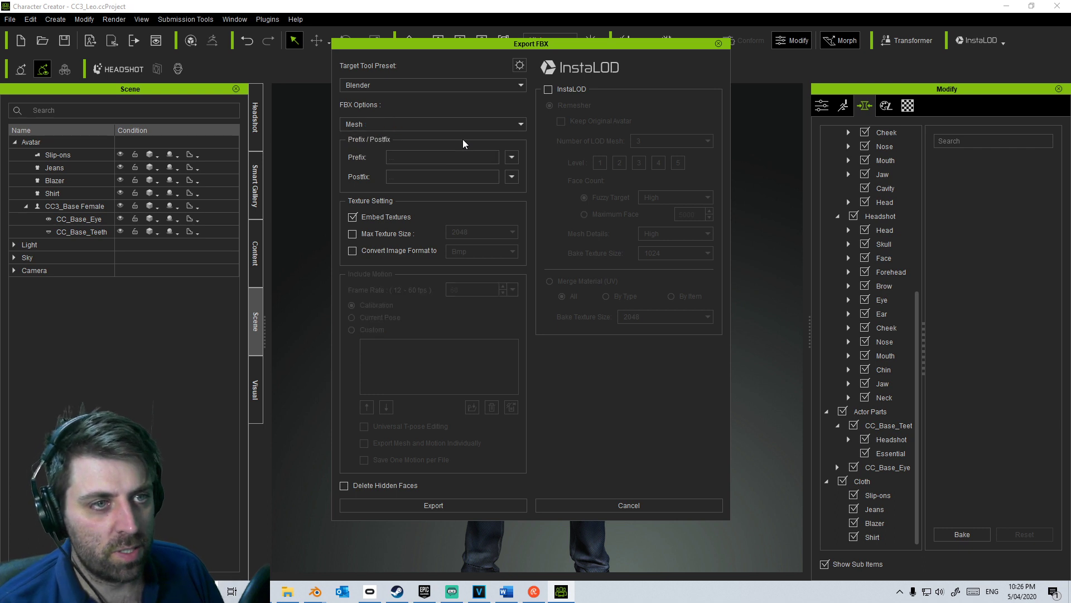
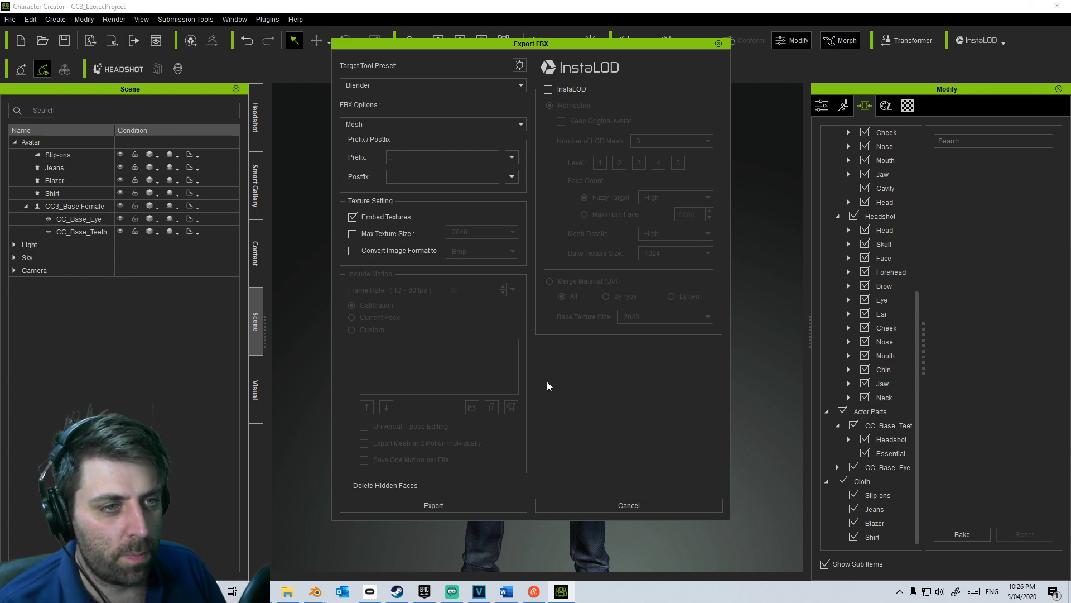
Step: Start the FBX export and choose the Characters folder of ShortFilm_TheRacer as its destination
{"action": "left_click", "coordinate": [467, 508]}
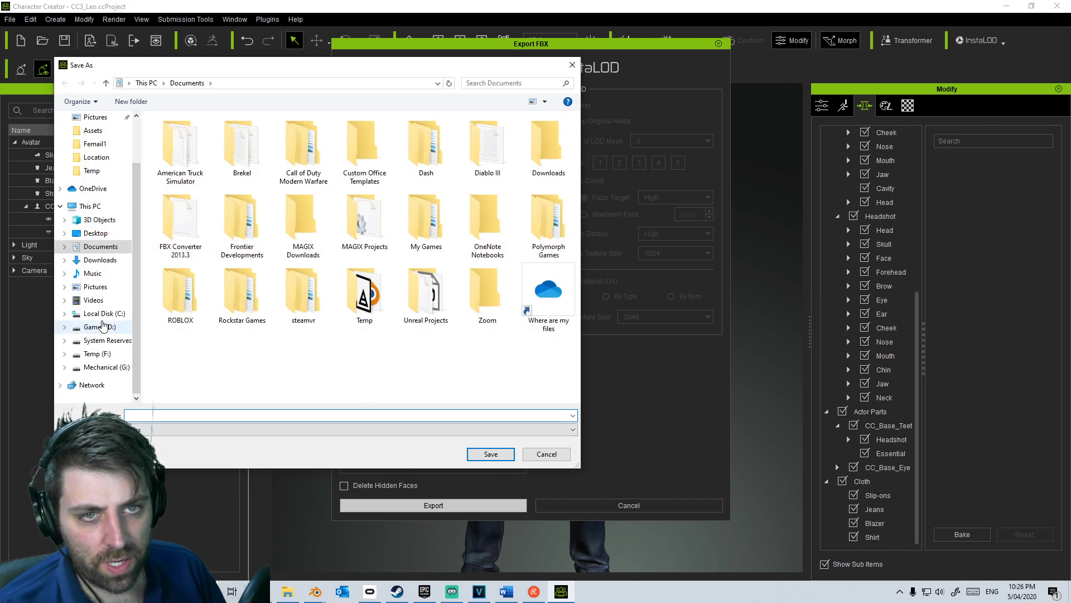
{"action": "left_click", "coordinate": [98, 195]}
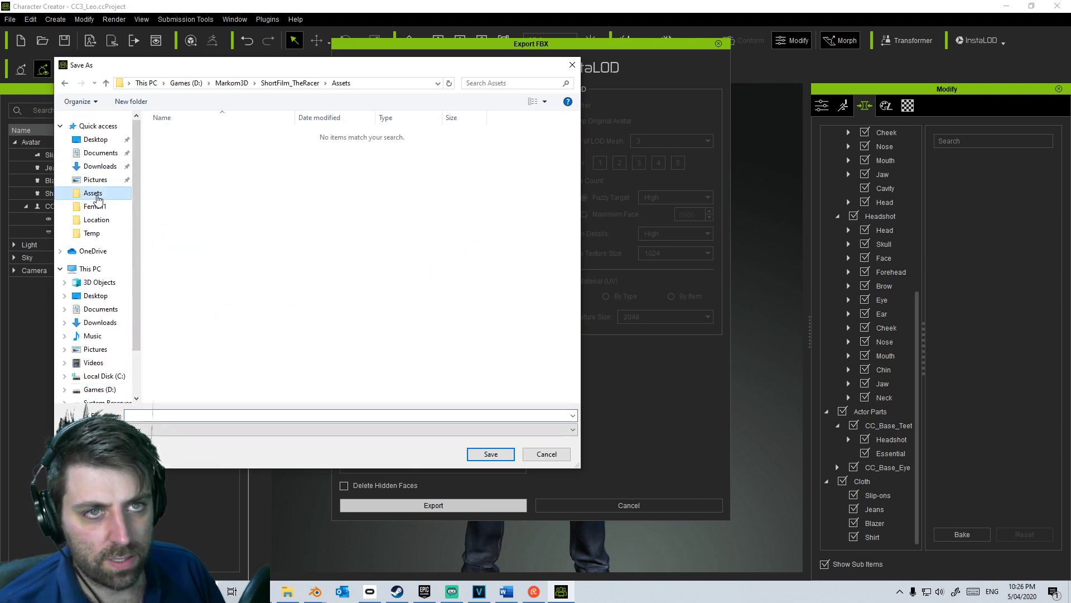
{"action": "left_click", "coordinate": [294, 84]}
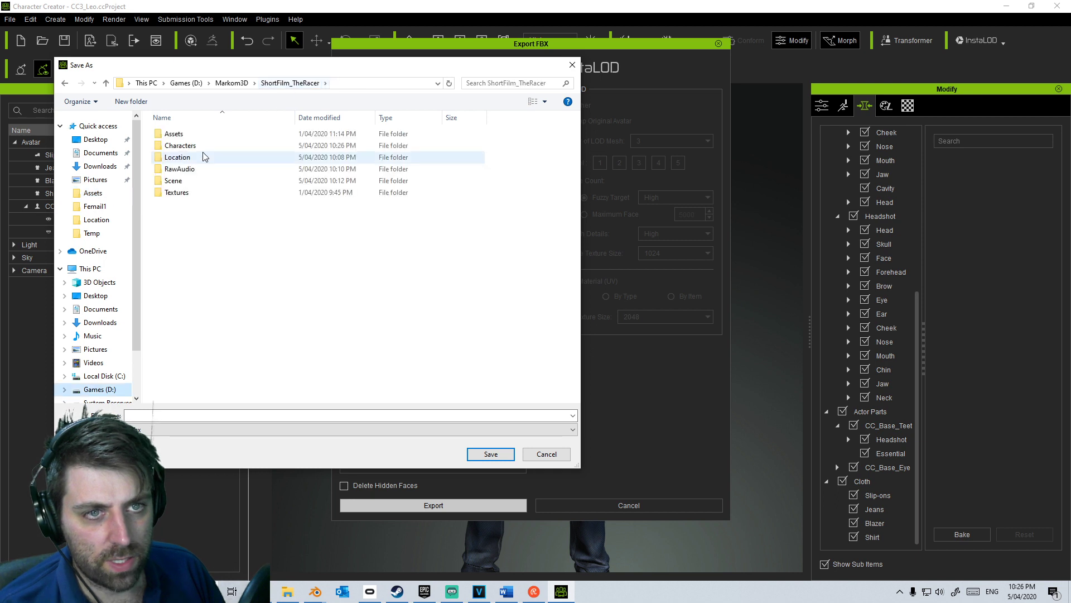
{"action": "double_click", "coordinate": [184, 146]}
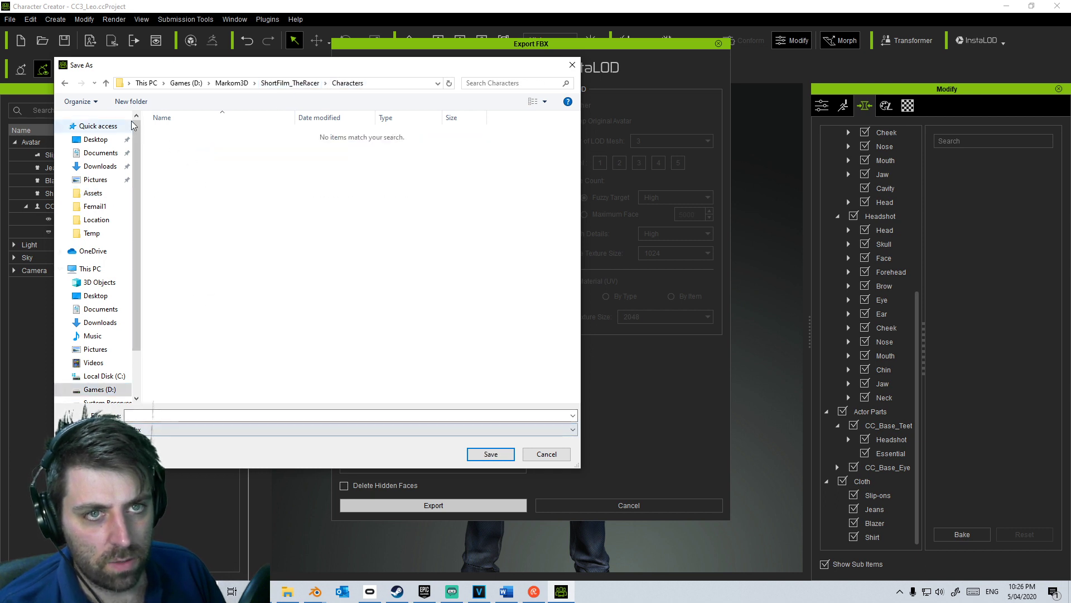
{"action": "left_click", "coordinate": [182, 415]}
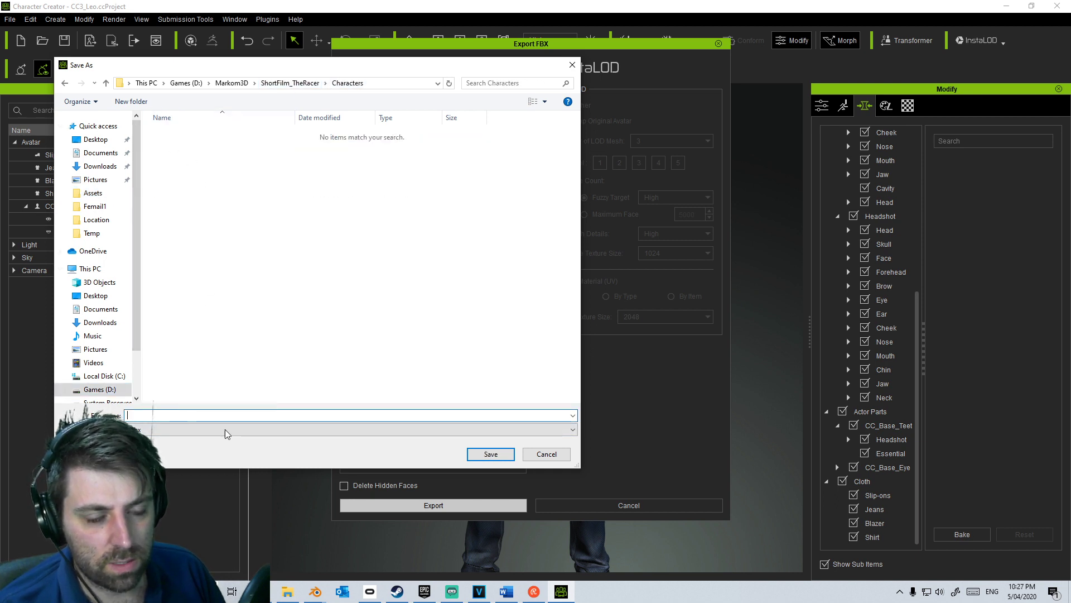
Step: Create a new subfolder in the Characters folder and try to name it Leo
{"action": "left_click", "coordinate": [129, 104]}
{"action": "type", "text": "L"}
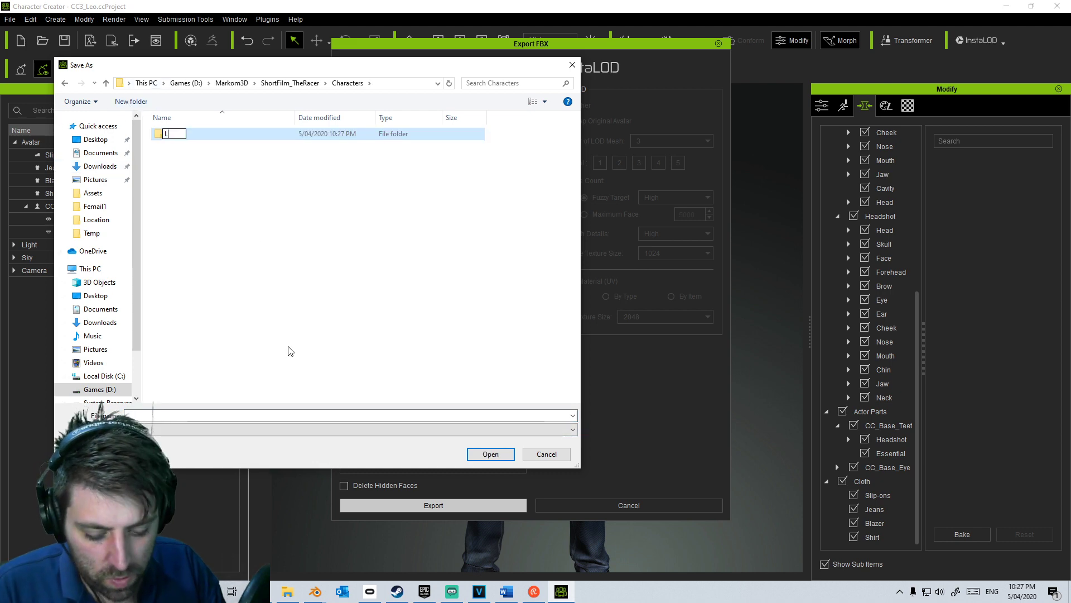
{"action": "type", "text": "eo"}
{"action": "key", "text": "Return"}
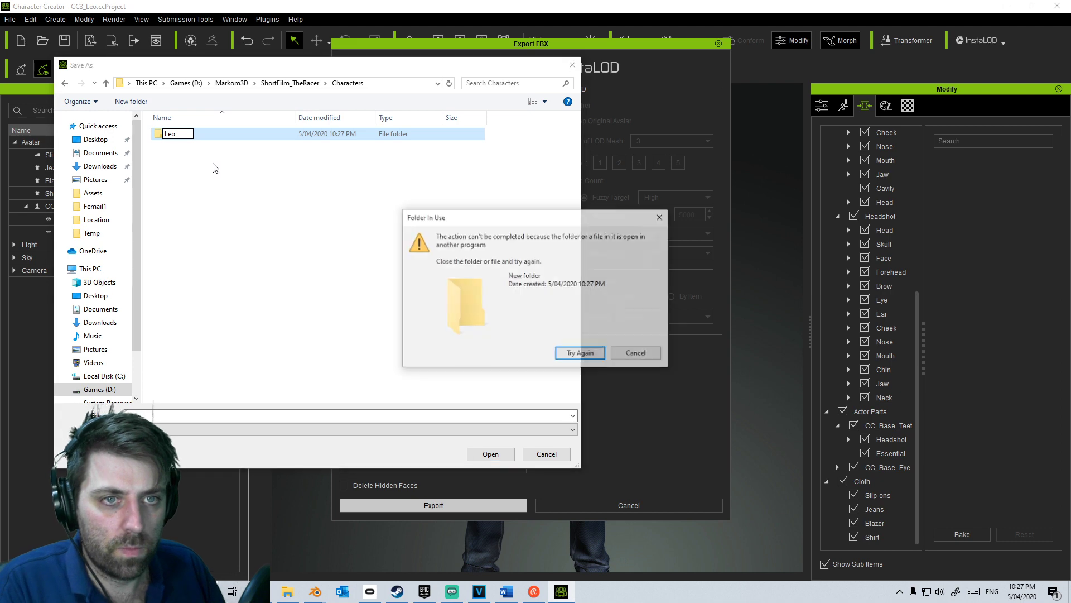
{"action": "left_click", "coordinate": [632, 352]}
{"action": "left_click", "coordinate": [173, 134]}
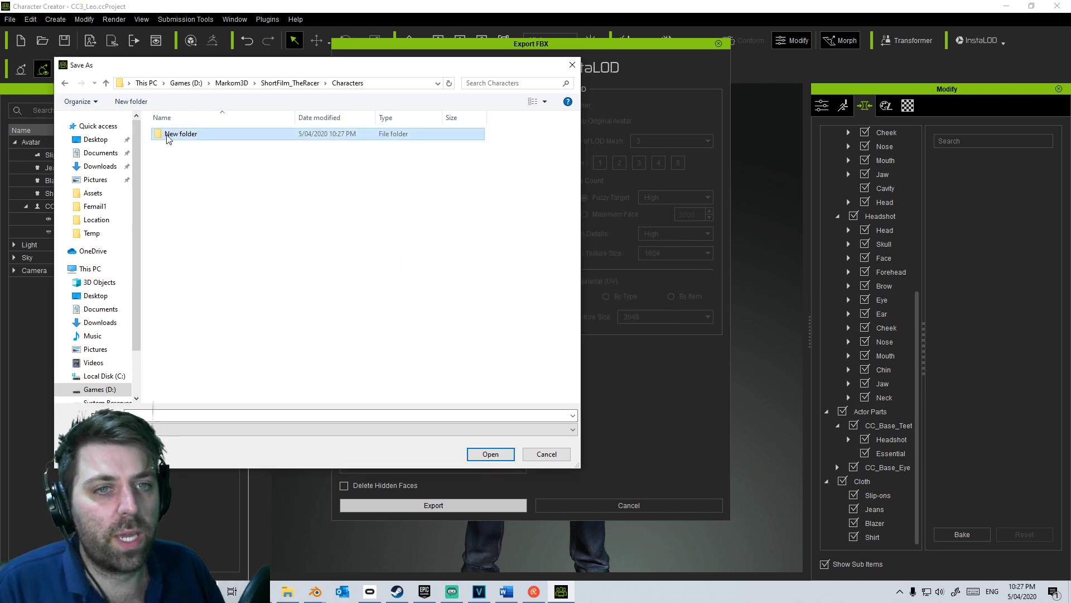
{"action": "type", "text": "Leo"}
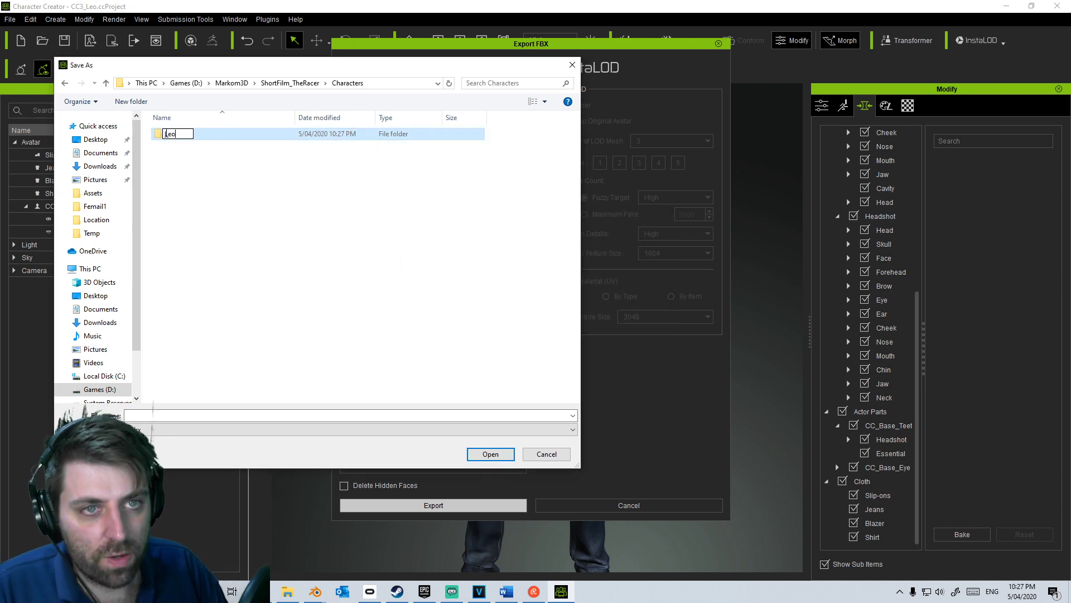
{"action": "key", "text": "Return"}
{"action": "key", "text": "Escape"}
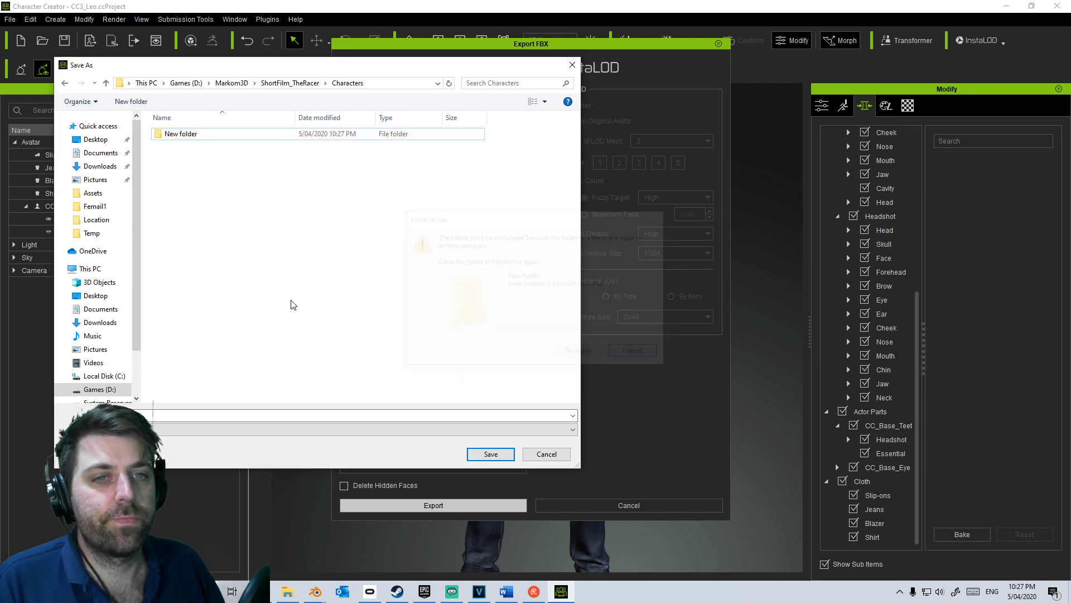
Step: Export the FBX as Char_Leo into the new subfolder of Characters
{"action": "double_click", "coordinate": [172, 134]}
{"action": "left_click", "coordinate": [165, 415]}
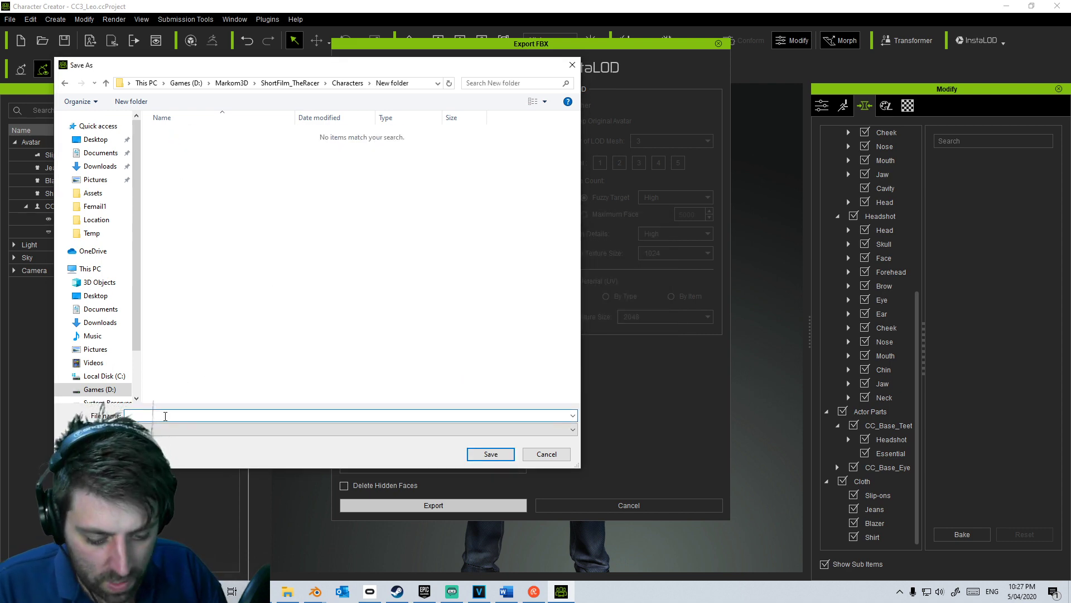
{"action": "type", "text": "Char_Leo"}
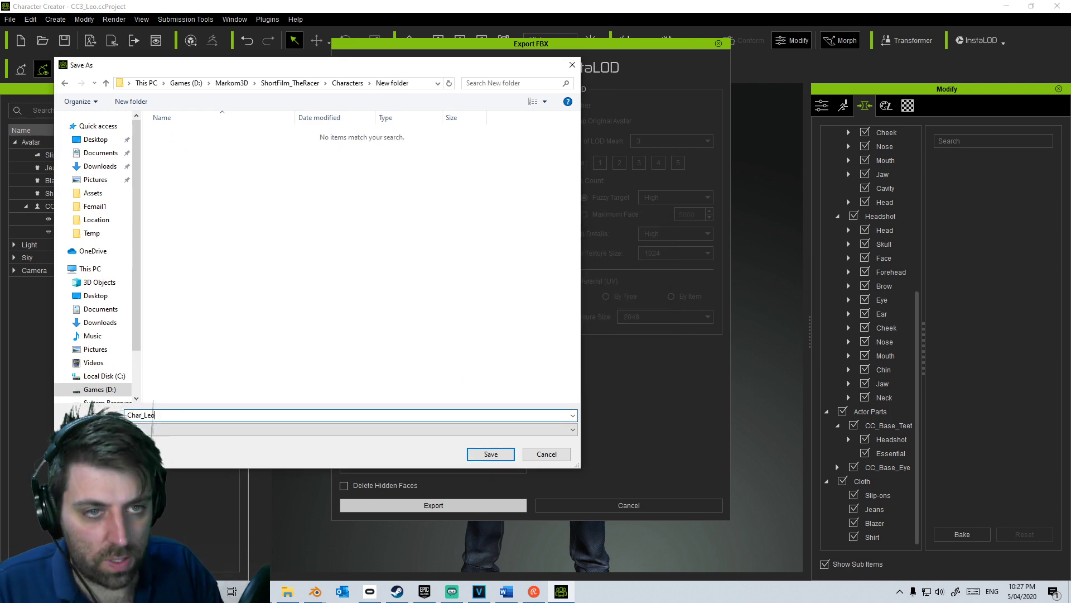
{"action": "left_click", "coordinate": [491, 454]}
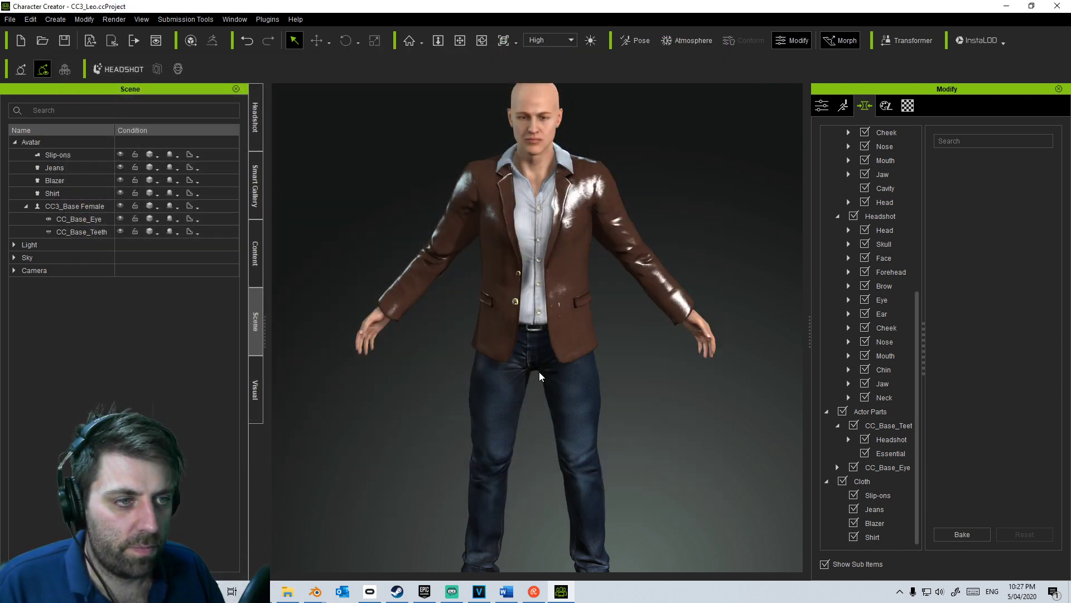
Step: Save the CC3_Leo project
{"action": "left_click", "coordinate": [287, 592]}
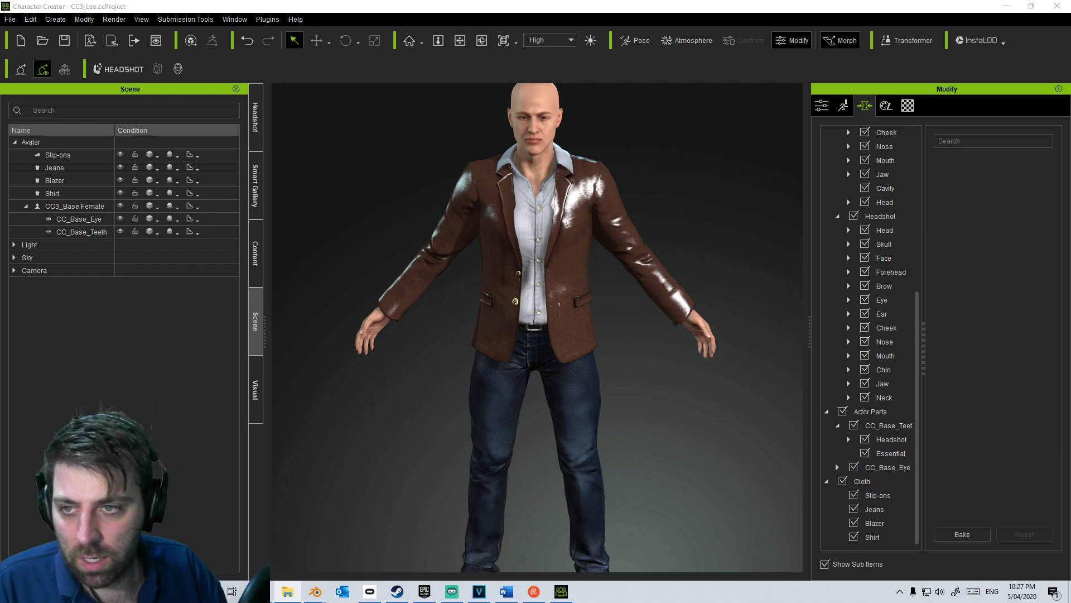
{"action": "left_click", "coordinate": [10, 19]}
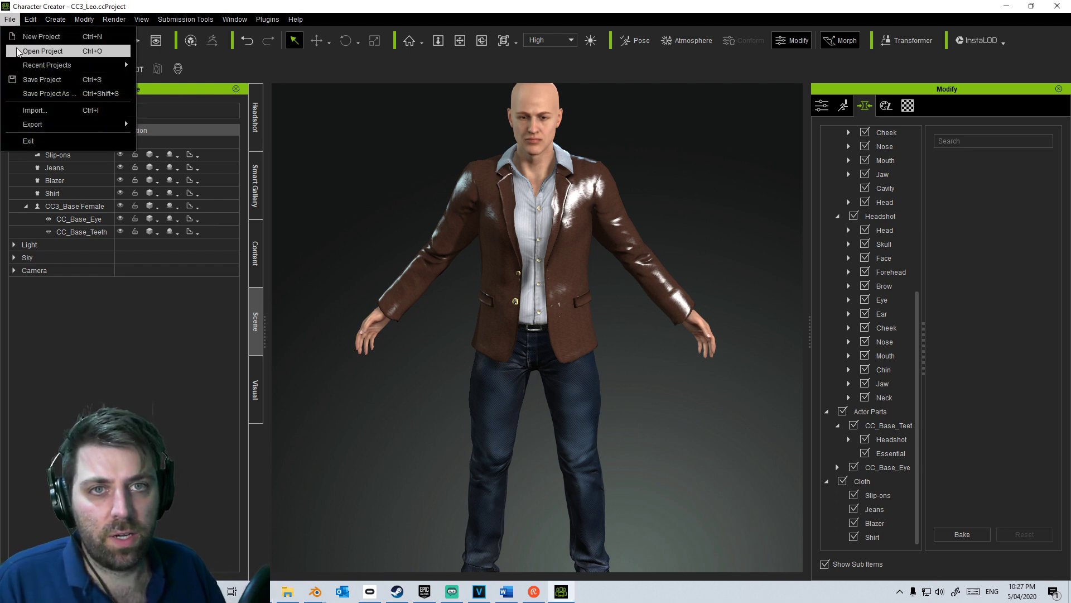
{"action": "left_click", "coordinate": [42, 51]}
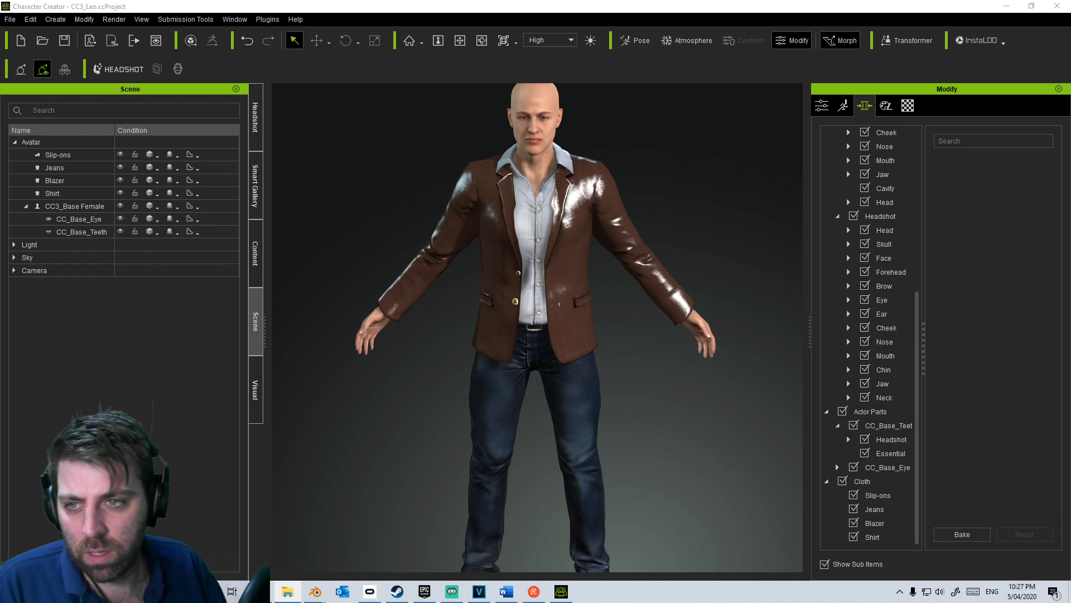
{"action": "left_click", "coordinate": [10, 20]}
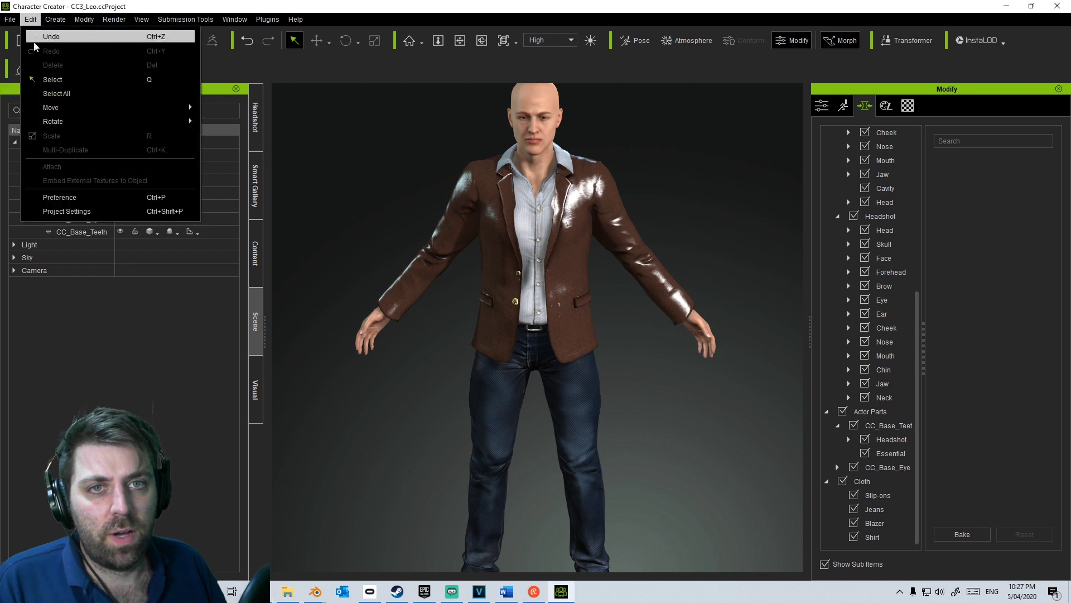
{"action": "left_click", "coordinate": [41, 80]}
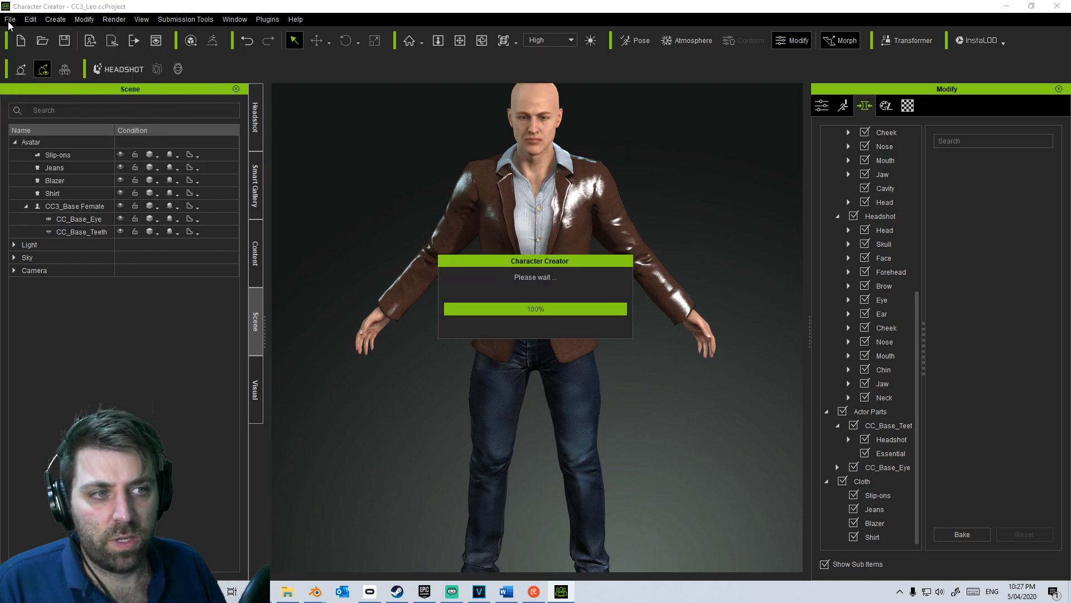
Step: Open the CC3_Ruby project from the Characters folder of ShortFilm_TheRacer, loading the full project rather than only the costume
{"action": "left_click", "coordinate": [10, 20]}
{"action": "mouse_move", "coordinate": [72, 65]}
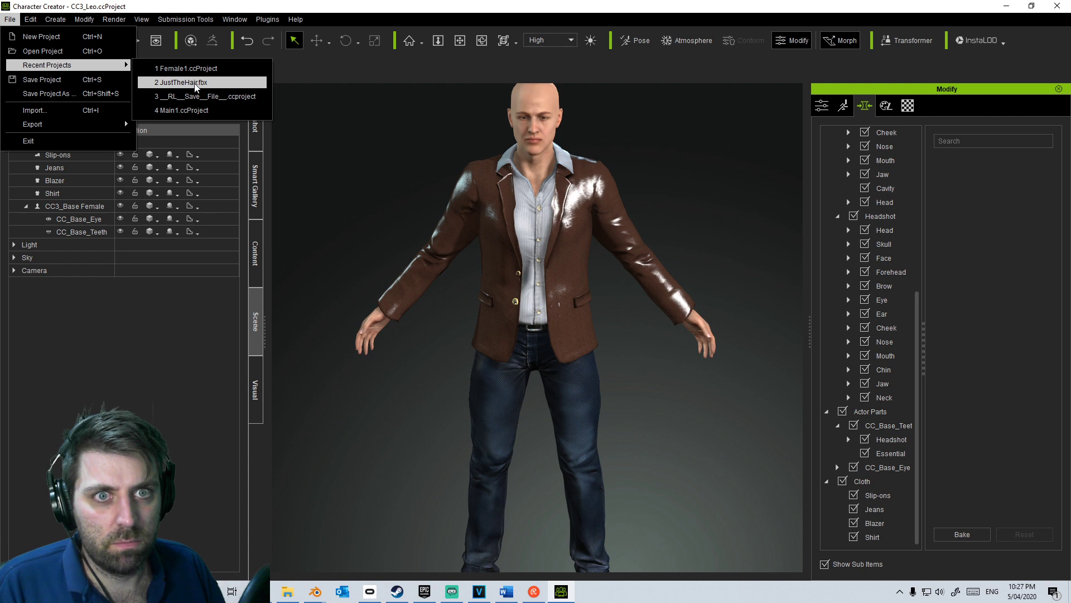
{"action": "left_click", "coordinate": [91, 51]}
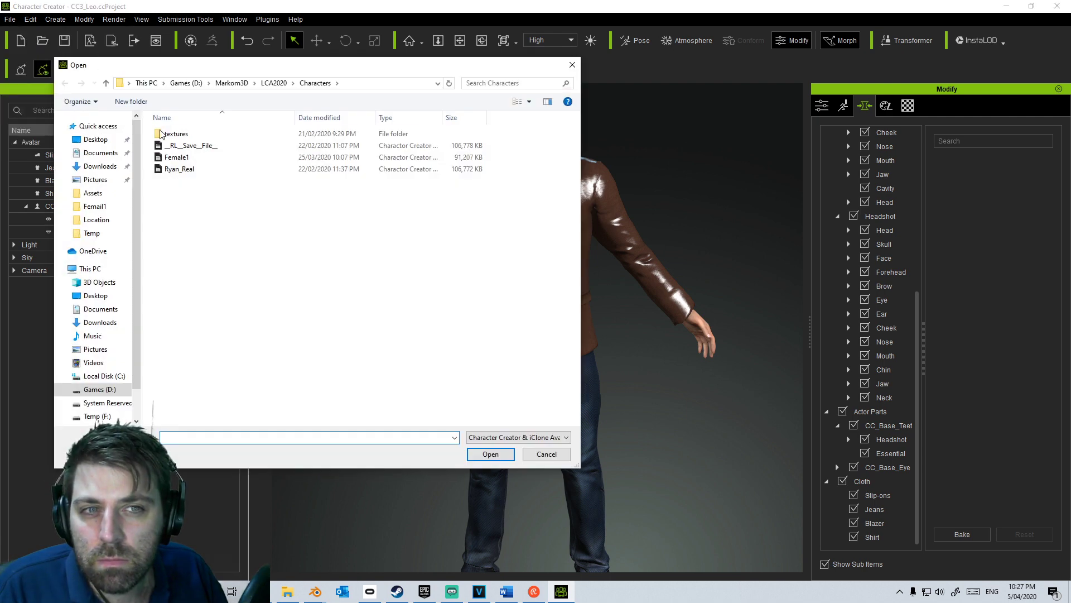
{"action": "left_click", "coordinate": [236, 83]}
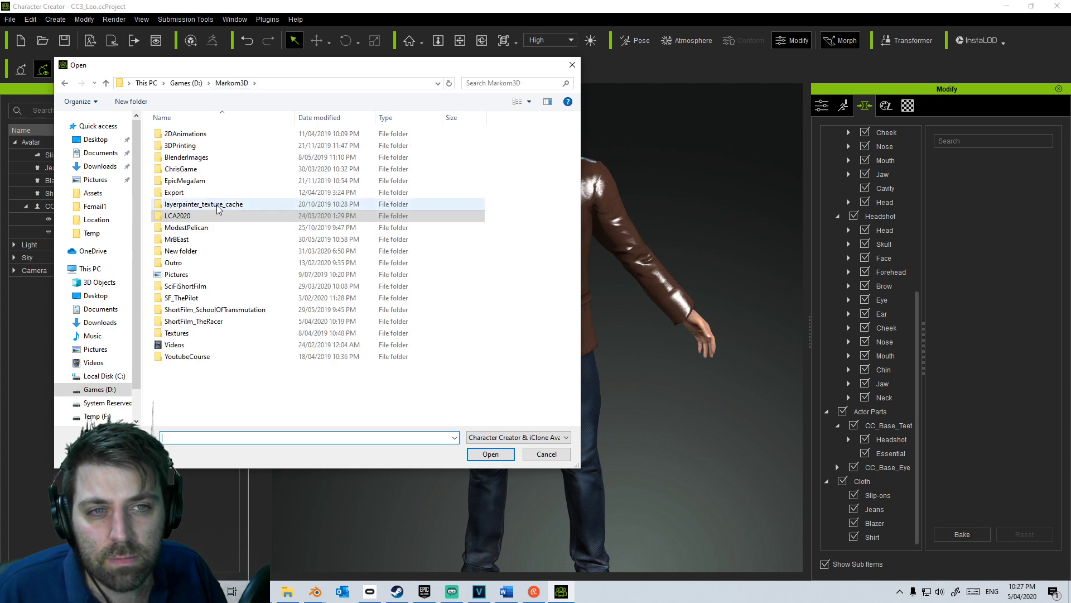
{"action": "double_click", "coordinate": [215, 321]}
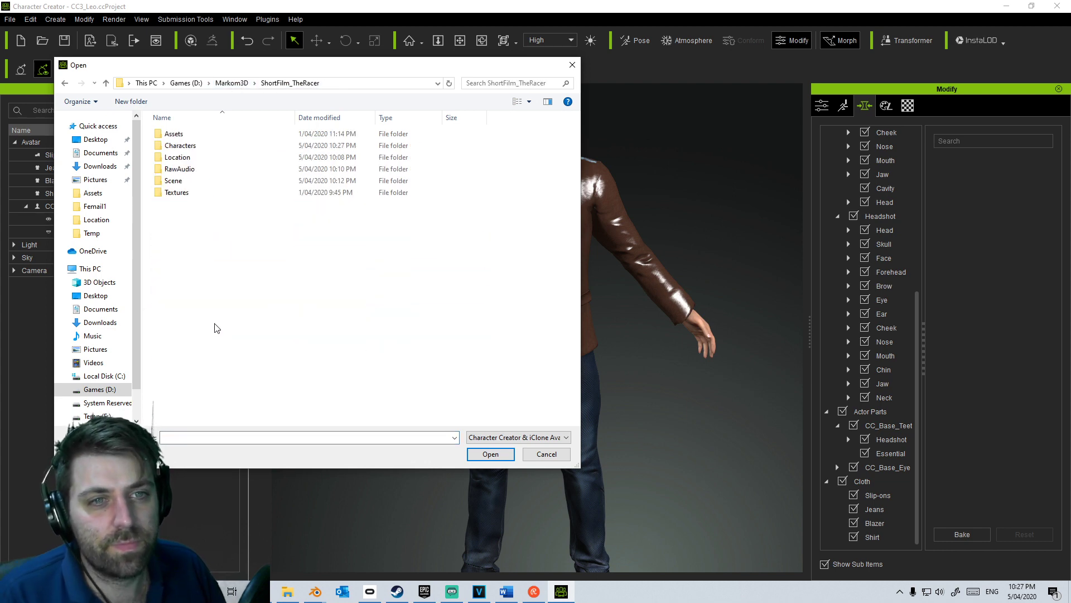
{"action": "double_click", "coordinate": [206, 145]}
{"action": "double_click", "coordinate": [206, 171]}
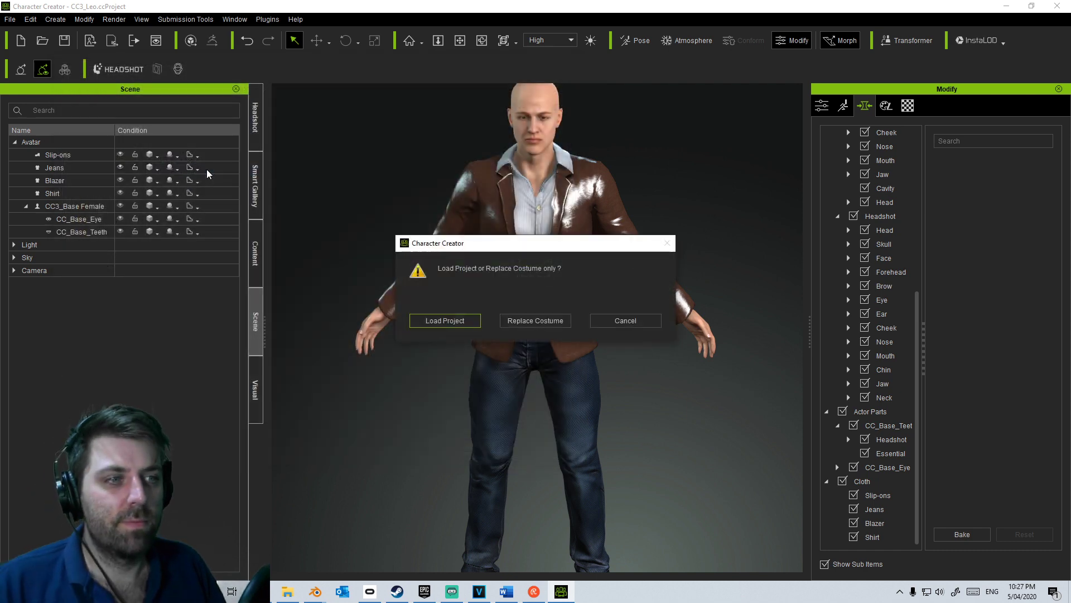
{"action": "left_click", "coordinate": [469, 321]}
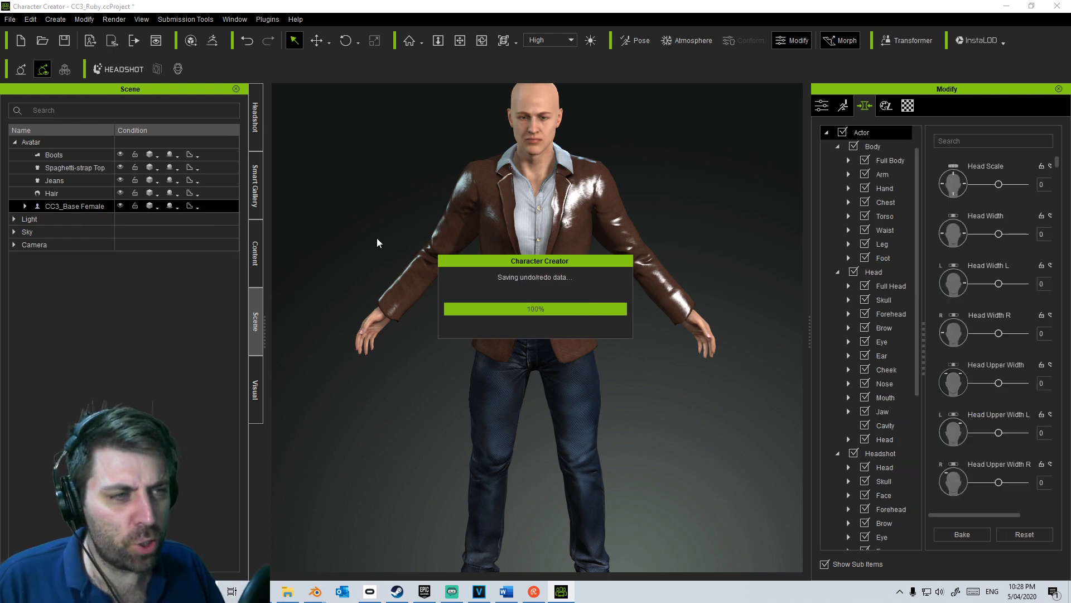
Step: Start a clothed-character FBX export of the female character with the Blender preset, the Mesh option and embedded textures
{"action": "scroll", "coordinate": [394, 347], "scroll_direction": "down", "scroll_amount": 2}
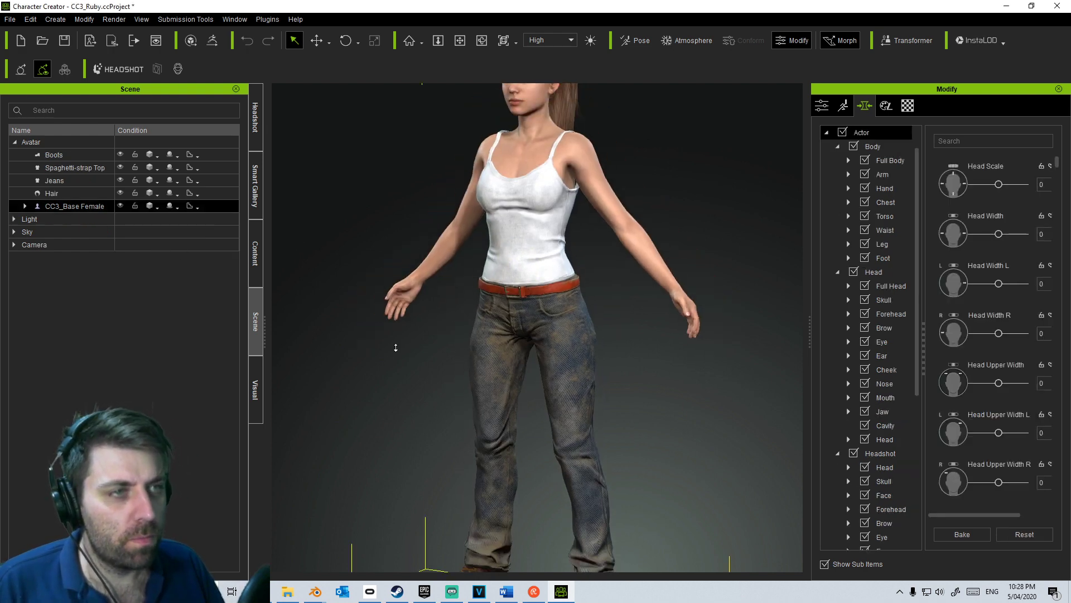
{"action": "scroll", "coordinate": [395, 347], "scroll_direction": "down", "scroll_amount": 3}
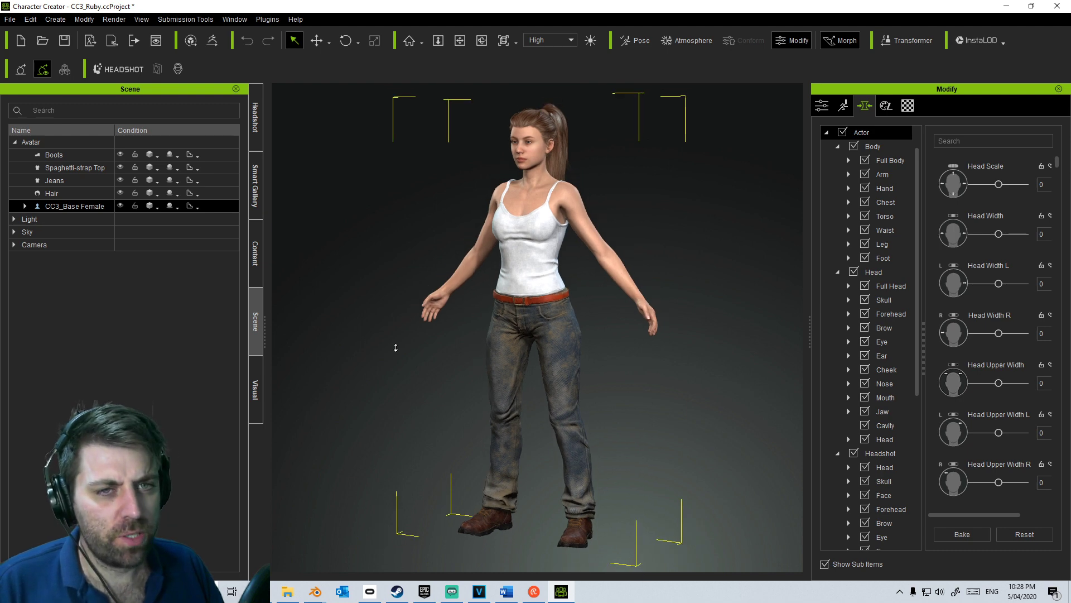
{"action": "left_click", "coordinate": [9, 20]}
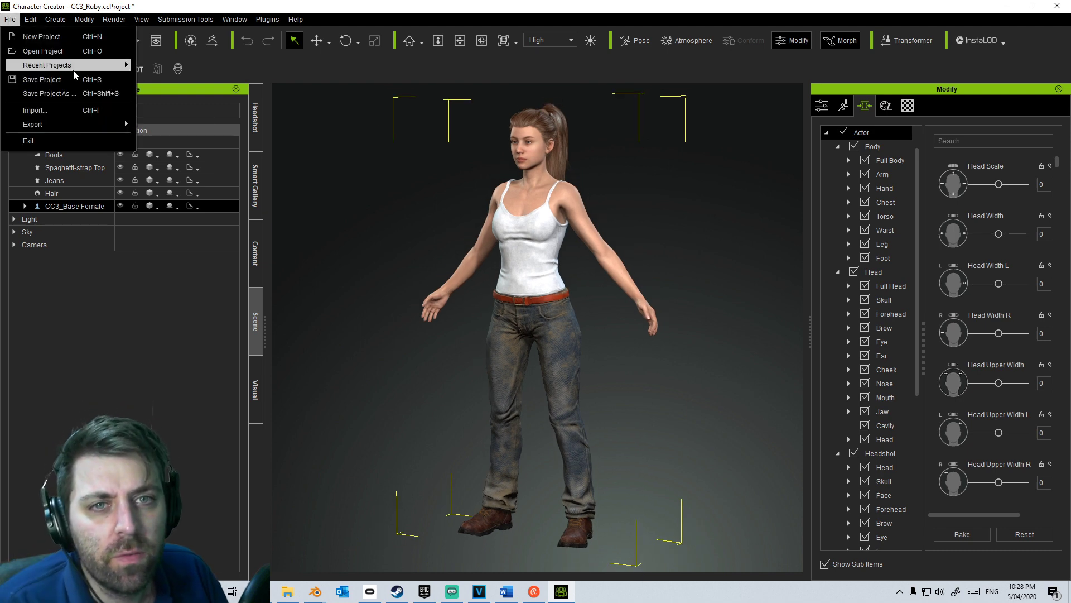
{"action": "mouse_move", "coordinate": [73, 70]}
{"action": "mouse_move", "coordinate": [83, 124]}
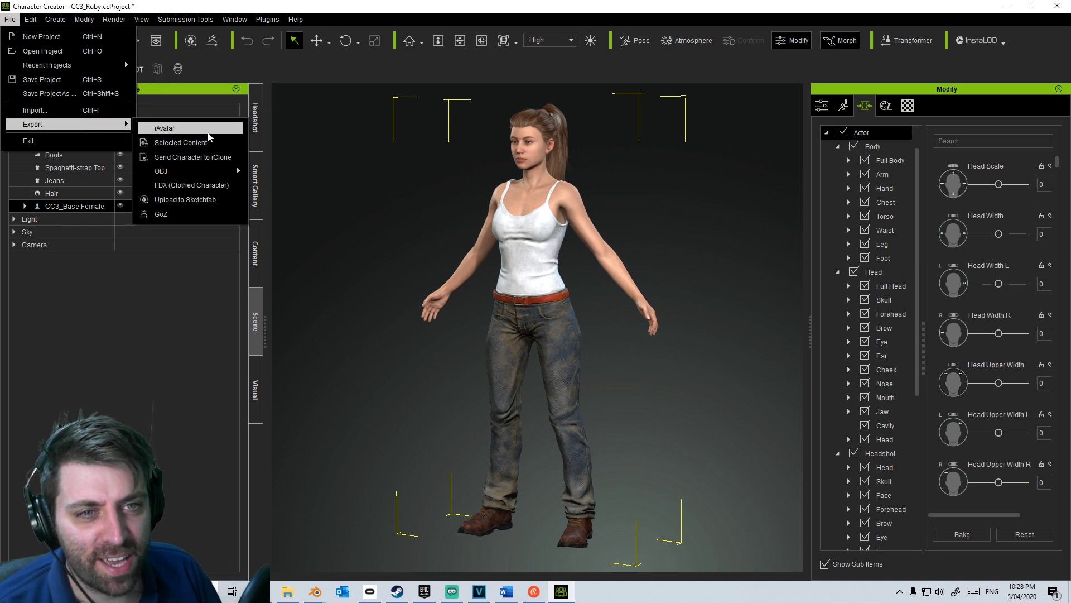
{"action": "left_click", "coordinate": [199, 187]}
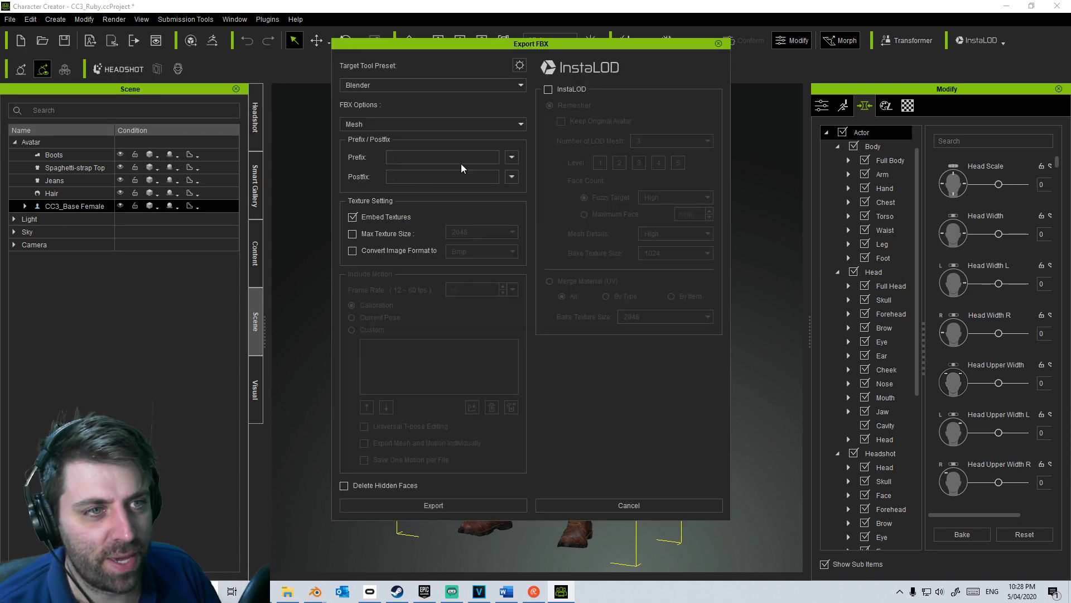
{"action": "left_click", "coordinate": [487, 82]}
{"action": "left_click", "coordinate": [483, 48]}
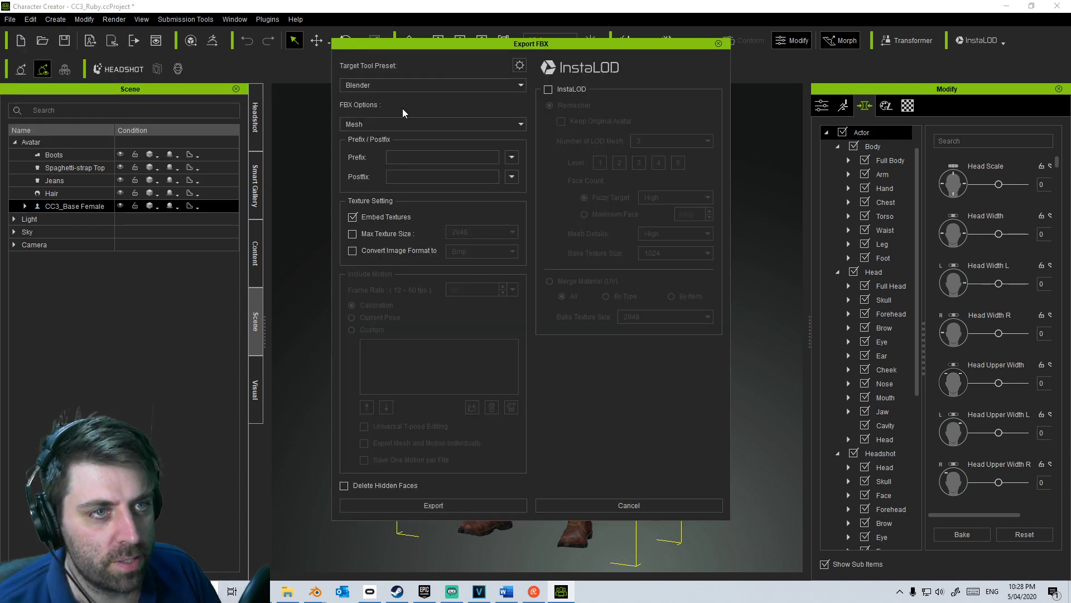
{"action": "left_click", "coordinate": [425, 504]}
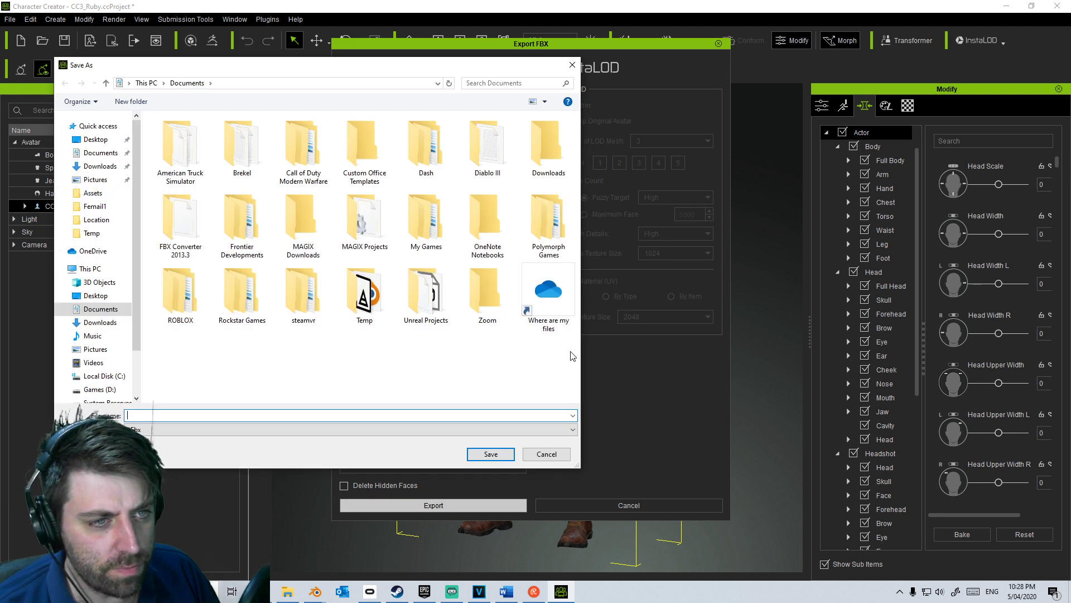
Step: Save the FBX export as Char_Ruby in the Ruby subfolder of ShortFilm_TheRacer's Characters folder
{"action": "left_click", "coordinate": [92, 193]}
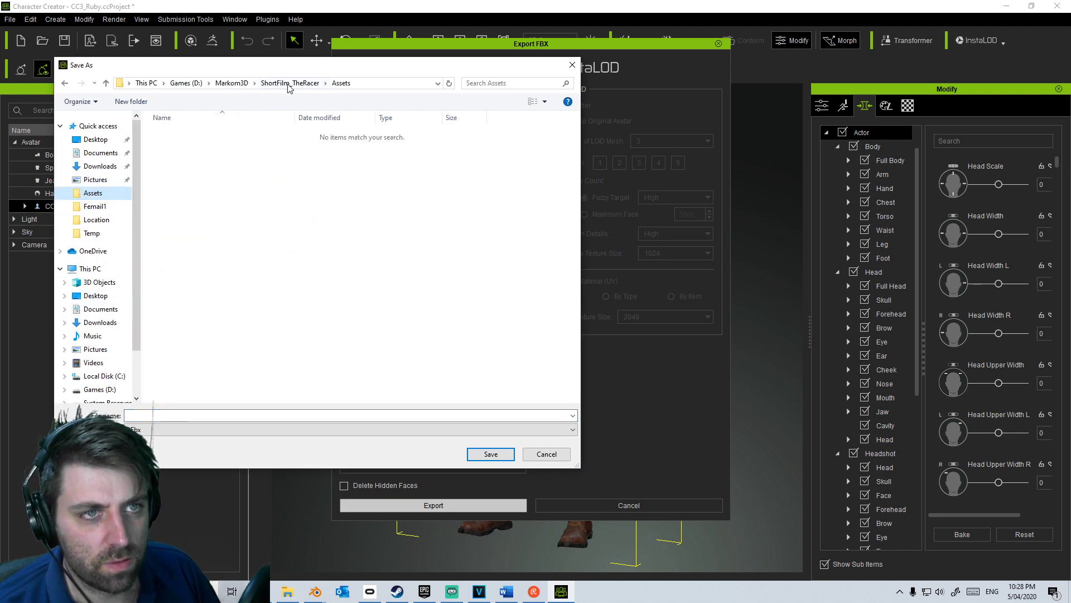
{"action": "left_click", "coordinate": [288, 85]}
{"action": "double_click", "coordinate": [190, 145]}
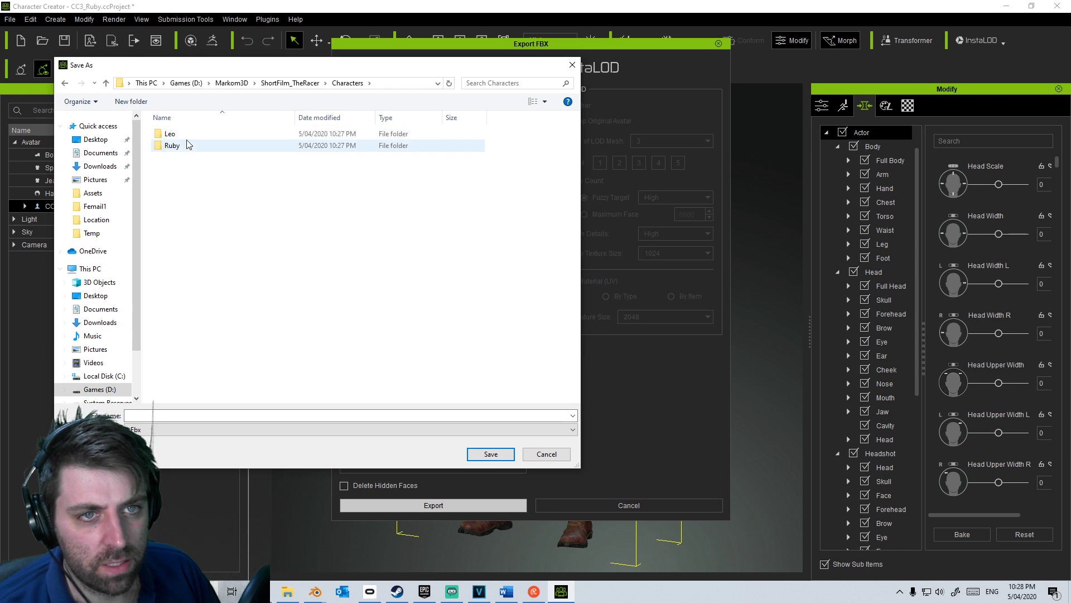
{"action": "double_click", "coordinate": [188, 145]}
{"action": "left_click", "coordinate": [222, 416]}
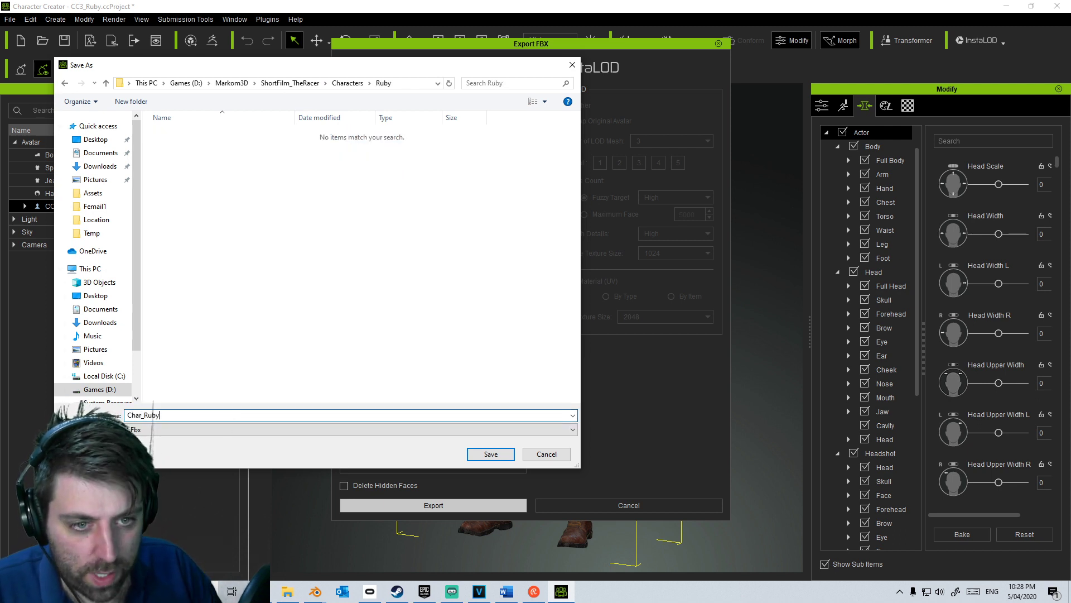
{"action": "left_click", "coordinate": [495, 455]}
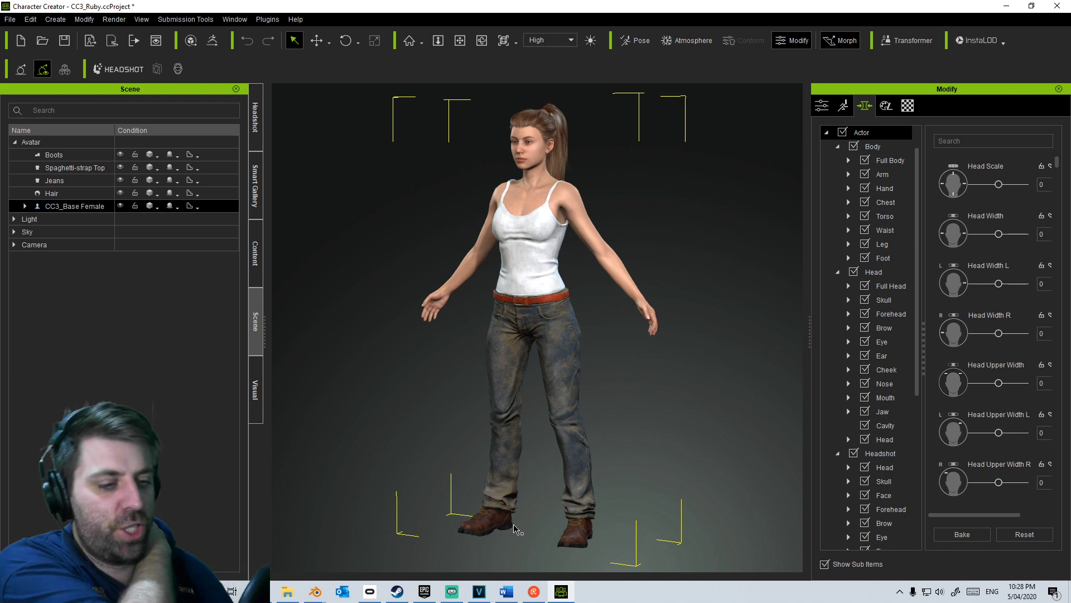
Step: Switch to a newly launched Blender window and dismiss its splash screen
{"action": "mouse_move", "coordinate": [321, 596]}
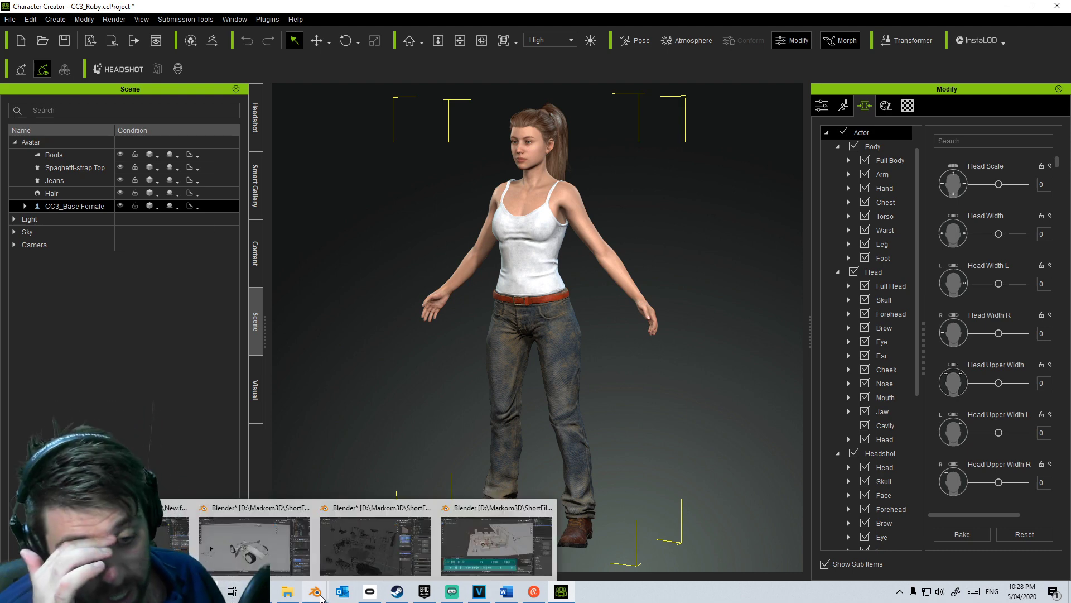
{"action": "right_click", "coordinate": [321, 596]}
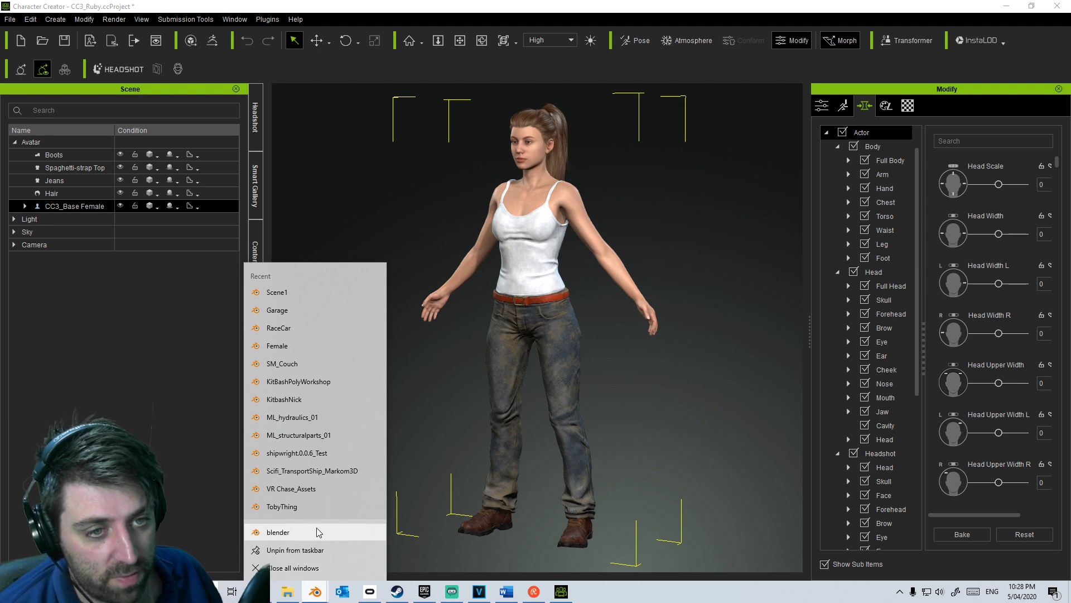
{"action": "left_click", "coordinate": [278, 532]}
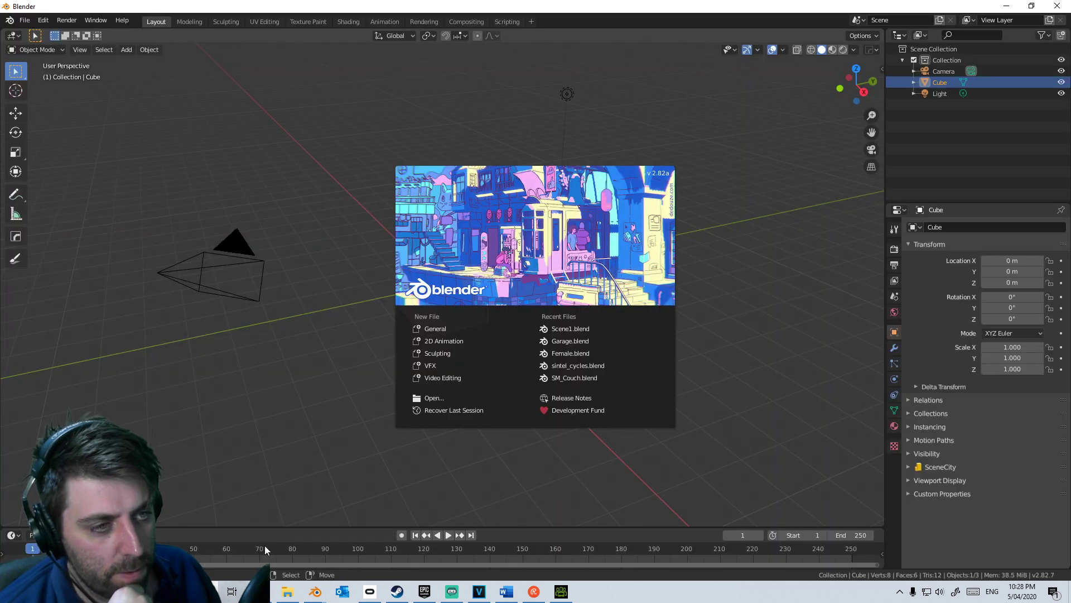
{"action": "left_click", "coordinate": [313, 267]}
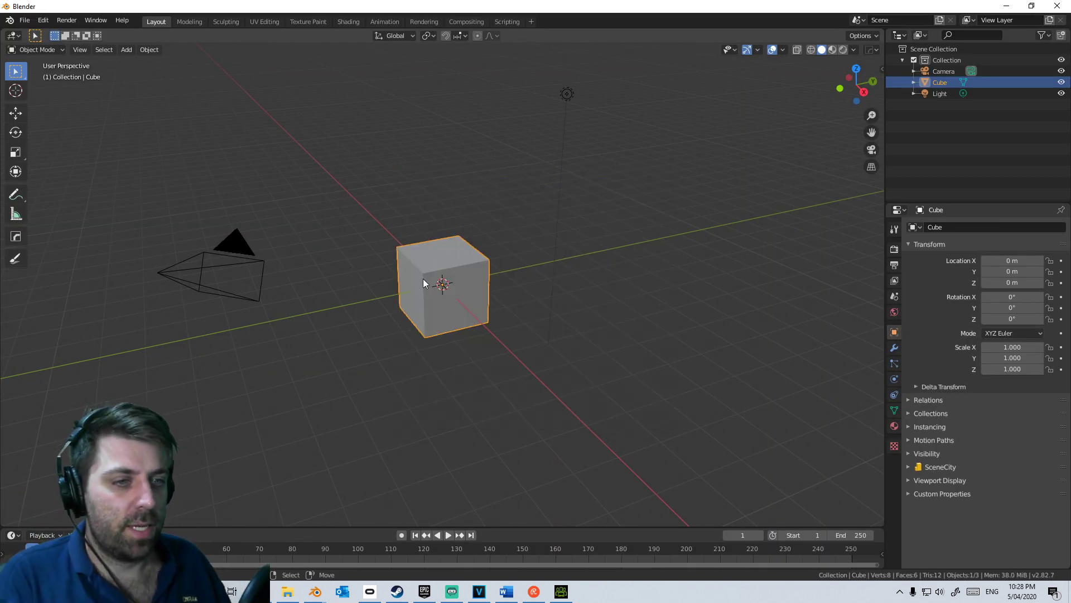
Step: Delete the default cube, camera and light so the scene is empty
{"action": "key", "text": "Delete"}
{"action": "key", "text": "a"}
{"action": "key", "text": "Delete"}
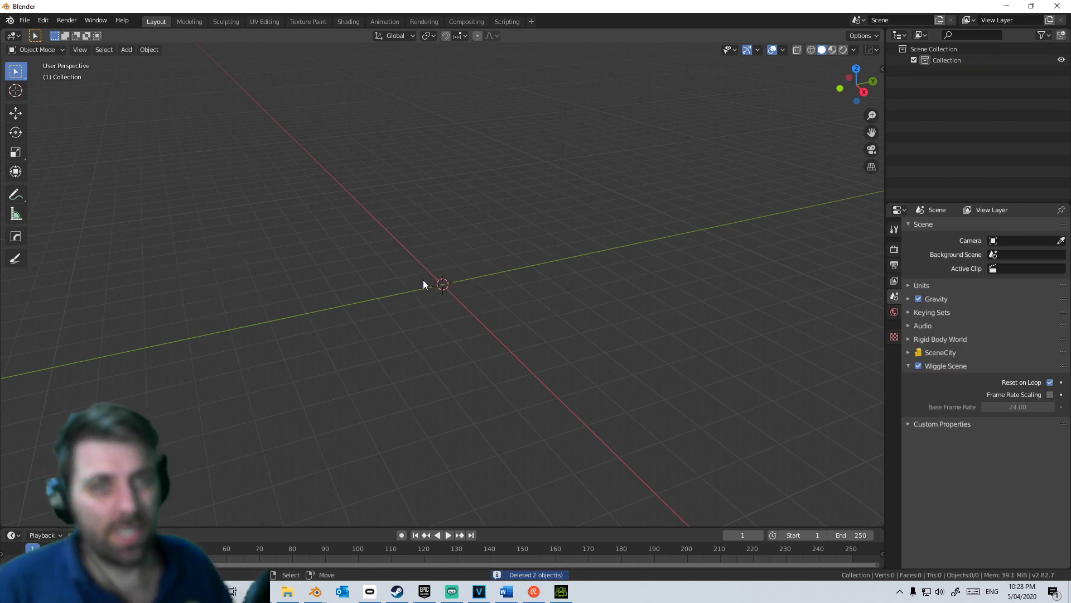
Step: Import Char_Leo.Fbx from the Leo subfolder of ShortFilm_TheRacer's Characters folder
{"action": "left_click", "coordinate": [24, 20]}
{"action": "mouse_move", "coordinate": [52, 172]}
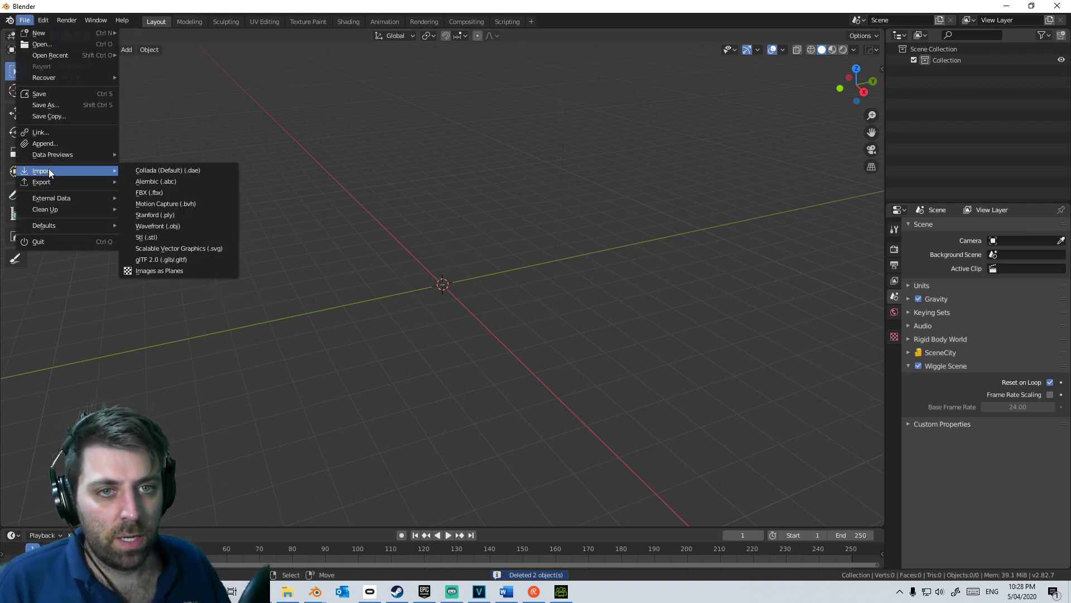
{"action": "left_click", "coordinate": [211, 194]}
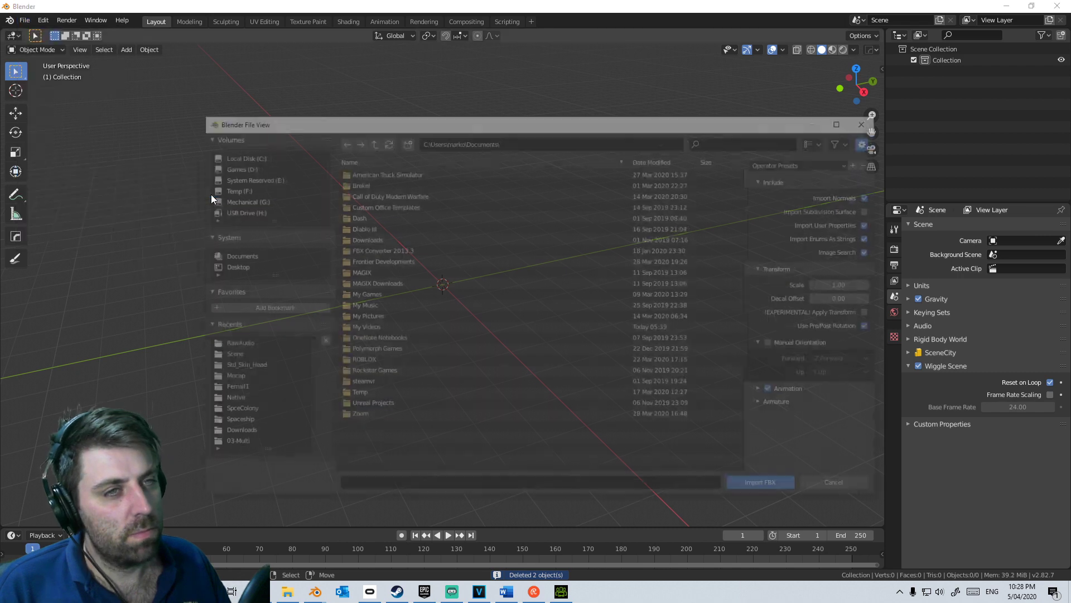
{"action": "left_click", "coordinate": [240, 343]}
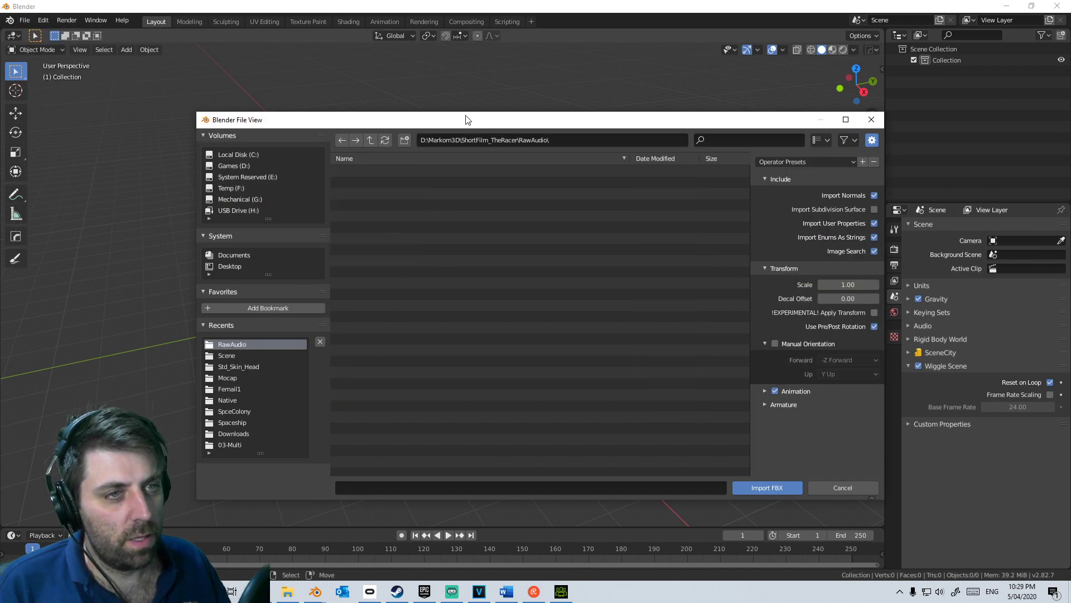
{"action": "left_click", "coordinate": [366, 140]}
{"action": "left_click", "coordinate": [368, 176]}
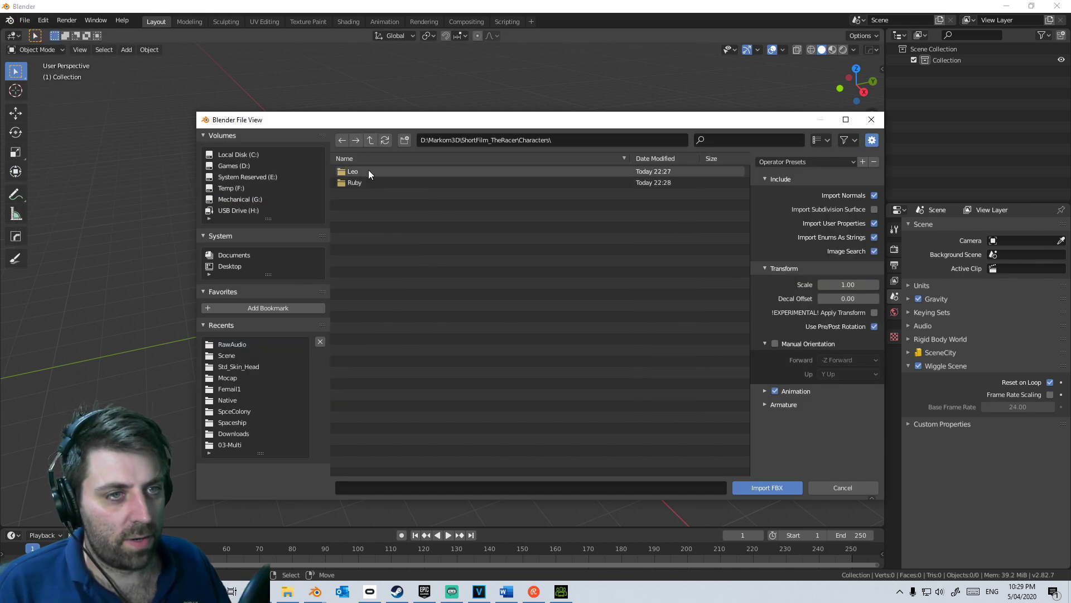
{"action": "left_click", "coordinate": [368, 169]}
{"action": "left_click", "coordinate": [377, 183]}
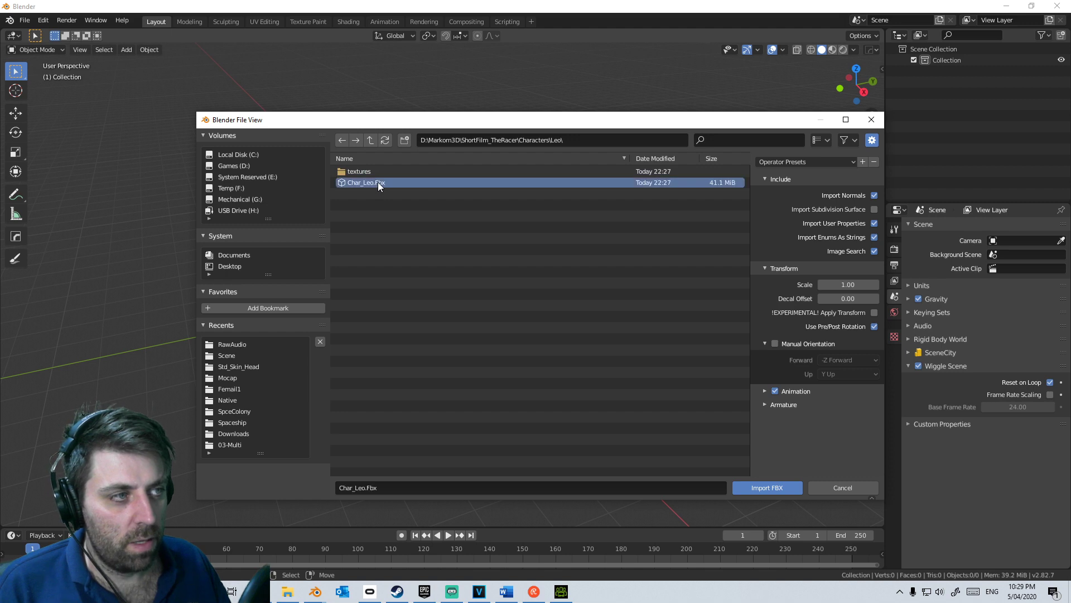
{"action": "double_click", "coordinate": [377, 182]}
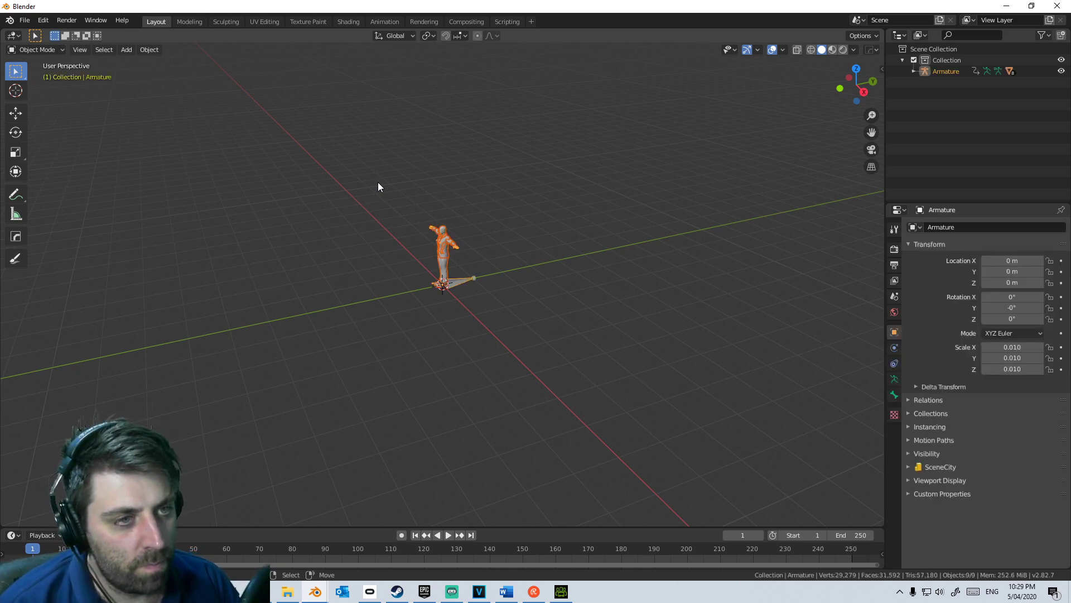
Step: Switch the viewport to Rendered shading and inspect the imported character's blazer and shirt up close
{"action": "scroll", "coordinate": [414, 192], "scroll_direction": "up", "scroll_amount": 6}
{"action": "scroll", "coordinate": [490, 264], "scroll_direction": "down", "scroll_amount": 5}
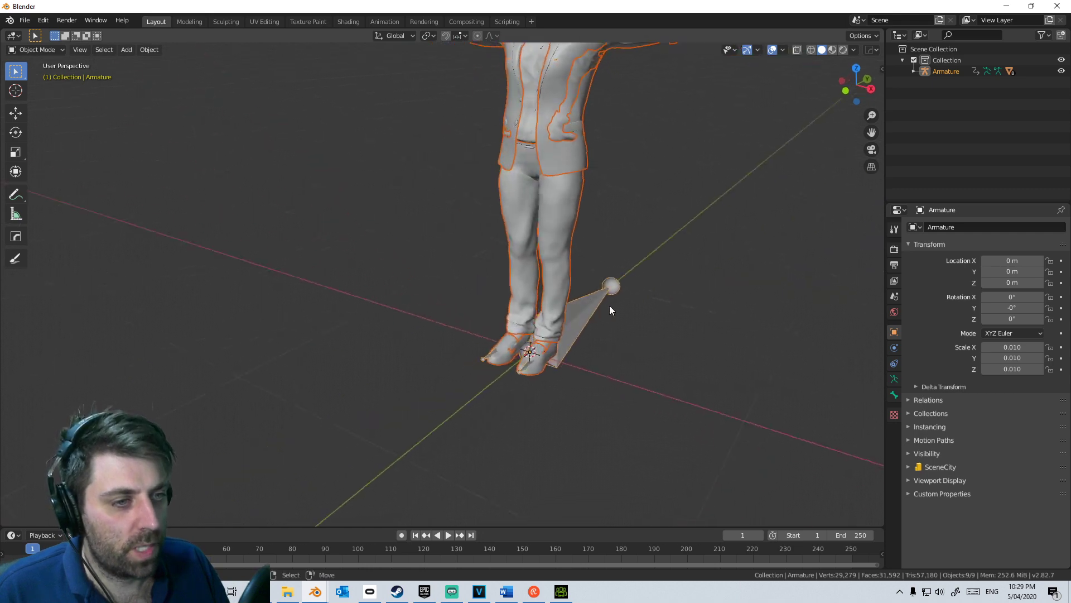
{"action": "middle_click_drag", "start_coordinate": [609, 306], "coordinate": [557, 375]}
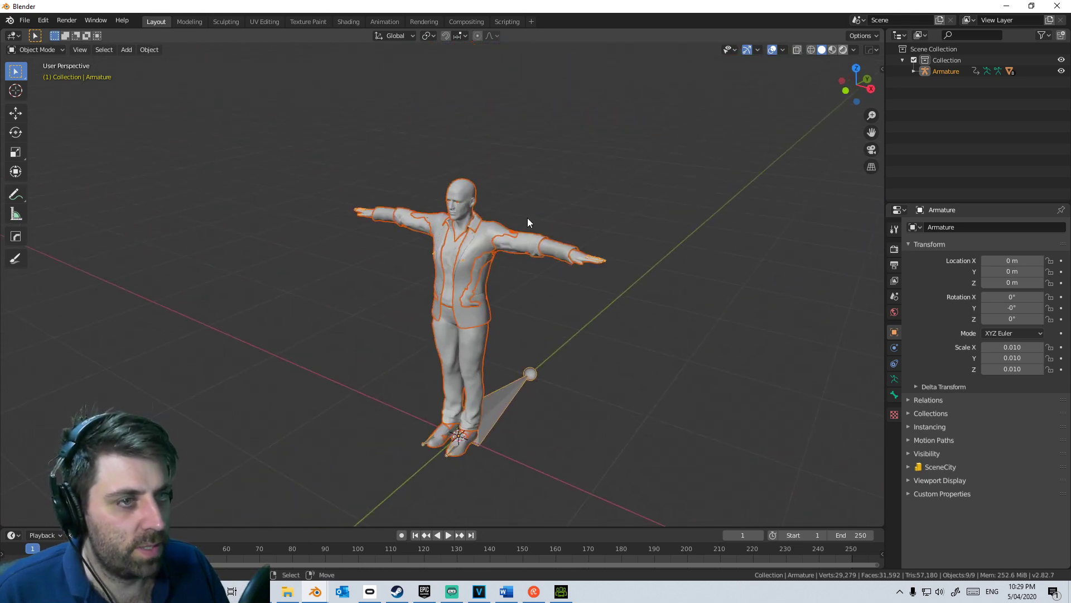
{"action": "key", "text": "z"}
{"action": "key", "text": "8"}
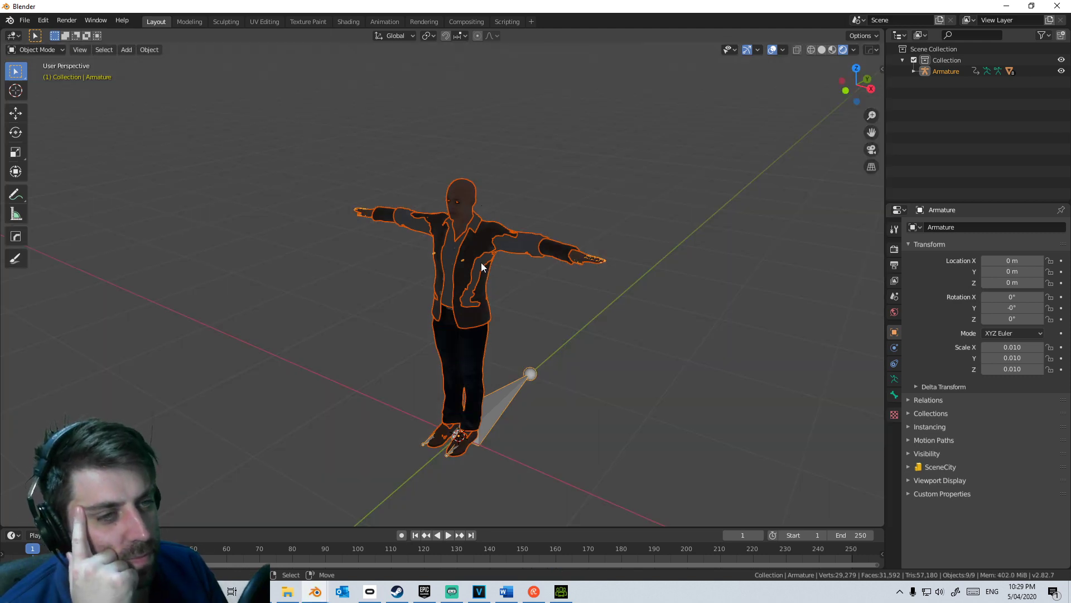
{"action": "scroll", "coordinate": [481, 262], "scroll_direction": "up", "scroll_amount": 8}
{"action": "scroll", "coordinate": [558, 401], "scroll_direction": "down", "scroll_amount": 2}
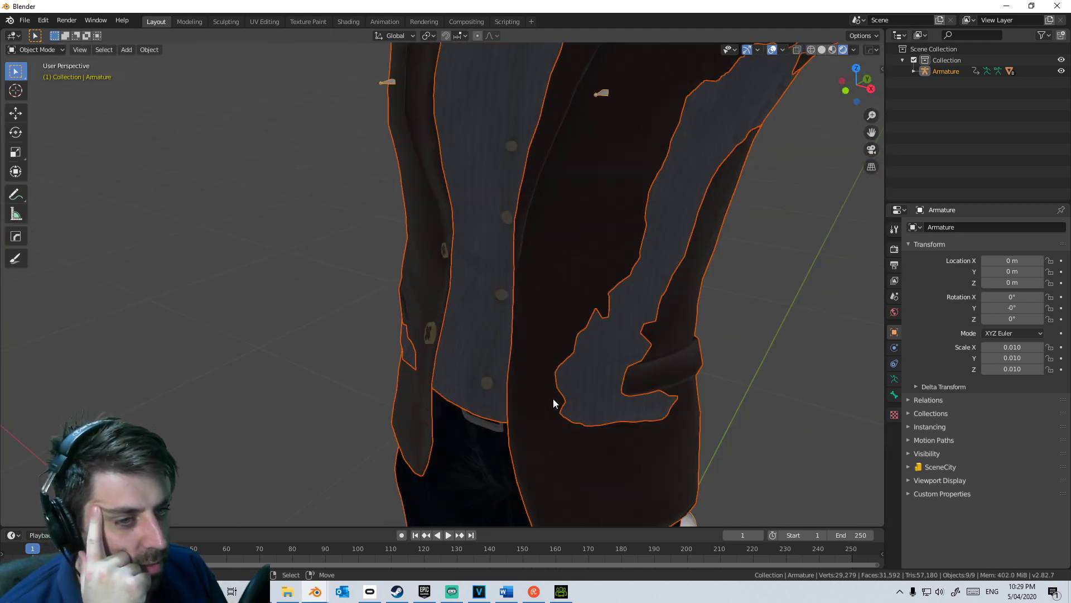
{"action": "middle_click_drag", "start_coordinate": [553, 400], "coordinate": [464, 310]}
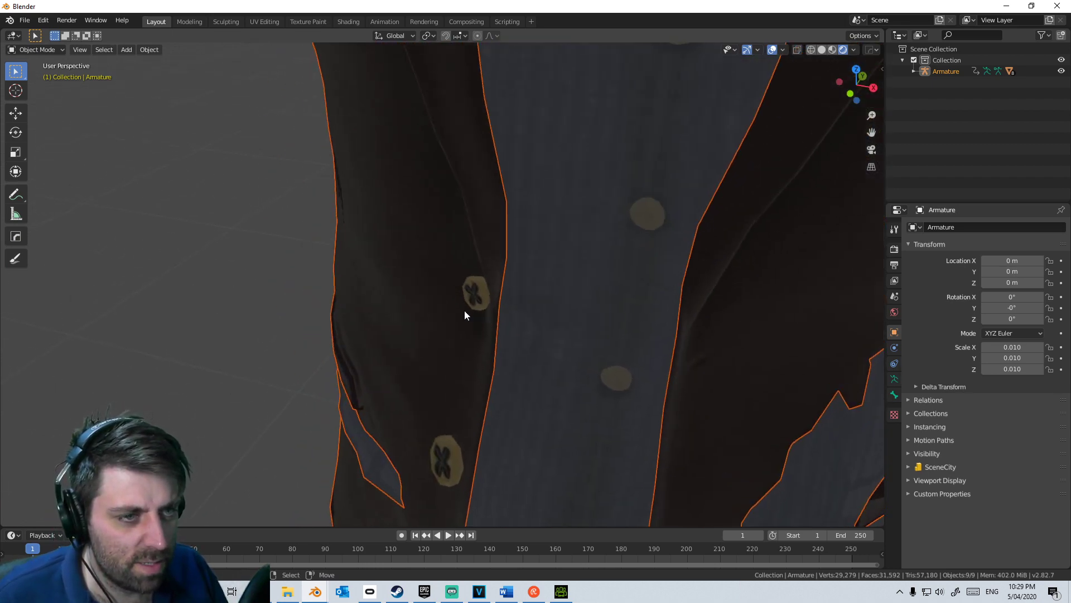
{"action": "scroll", "coordinate": [464, 310], "scroll_direction": "up", "scroll_amount": 6}
{"action": "scroll", "coordinate": [487, 304], "scroll_direction": "down", "scroll_amount": 6}
Step: Try to fatten the whole Blazer mesh outward with Shrink/Fatten to cover the shirt
{"action": "left_click", "coordinate": [466, 308]}
{"action": "scroll", "coordinate": [465, 312], "scroll_direction": "down", "scroll_amount": 4}
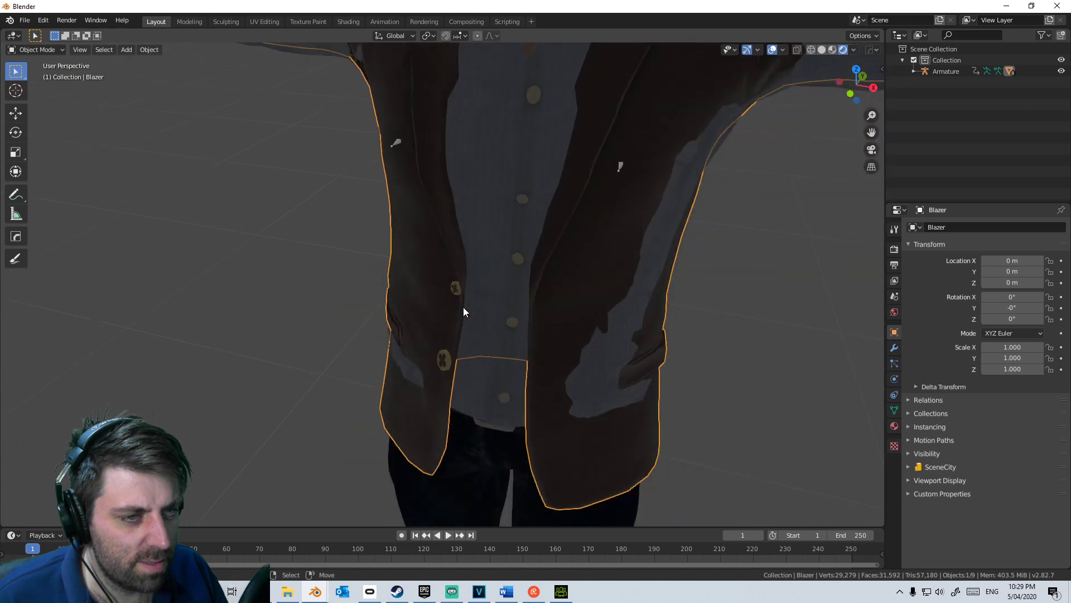
{"action": "scroll", "coordinate": [381, 404], "scroll_direction": "down", "scroll_amount": 5}
{"action": "middle_click_drag", "start_coordinate": [386, 322], "coordinate": [388, 348], "text": "shift"}
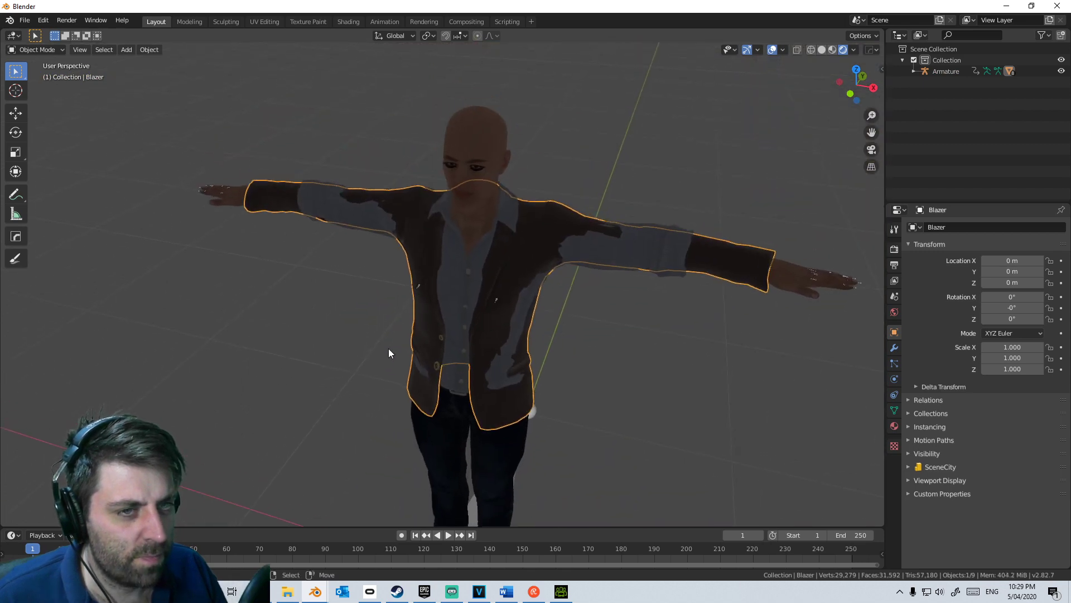
{"action": "scroll", "coordinate": [440, 339], "scroll_direction": "up", "scroll_amount": 3}
{"action": "key", "text": "Tab"}
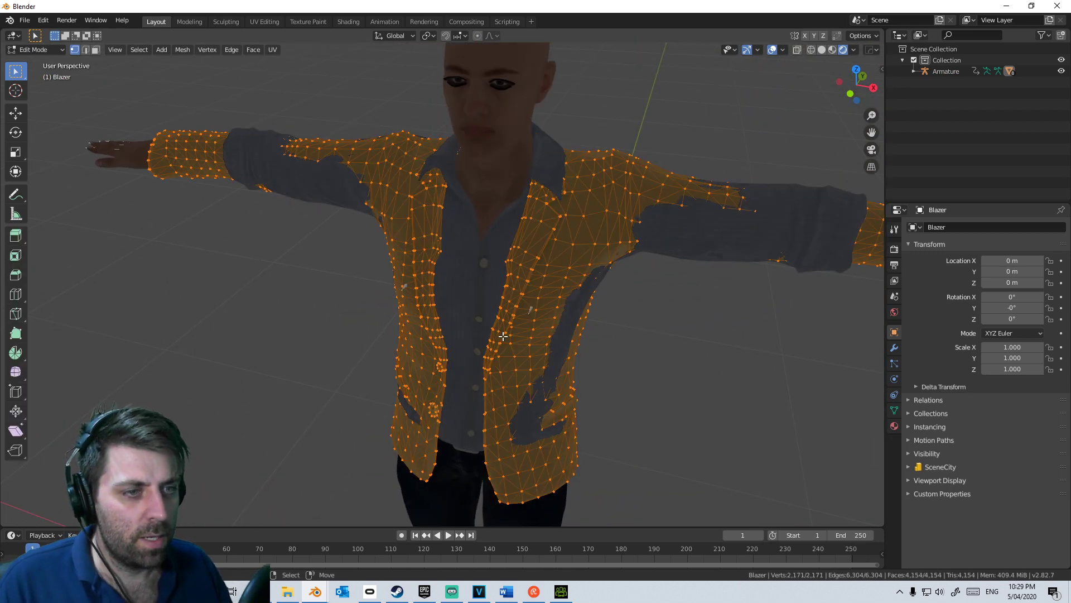
{"action": "key", "text": "alt+s"}
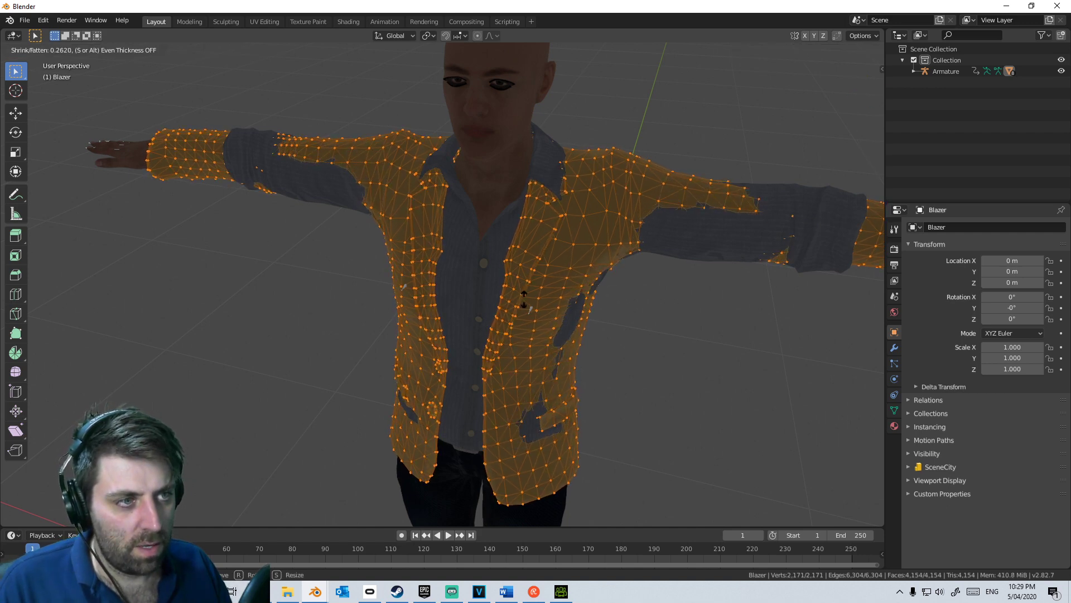
{"action": "key", "text": "Escape"}
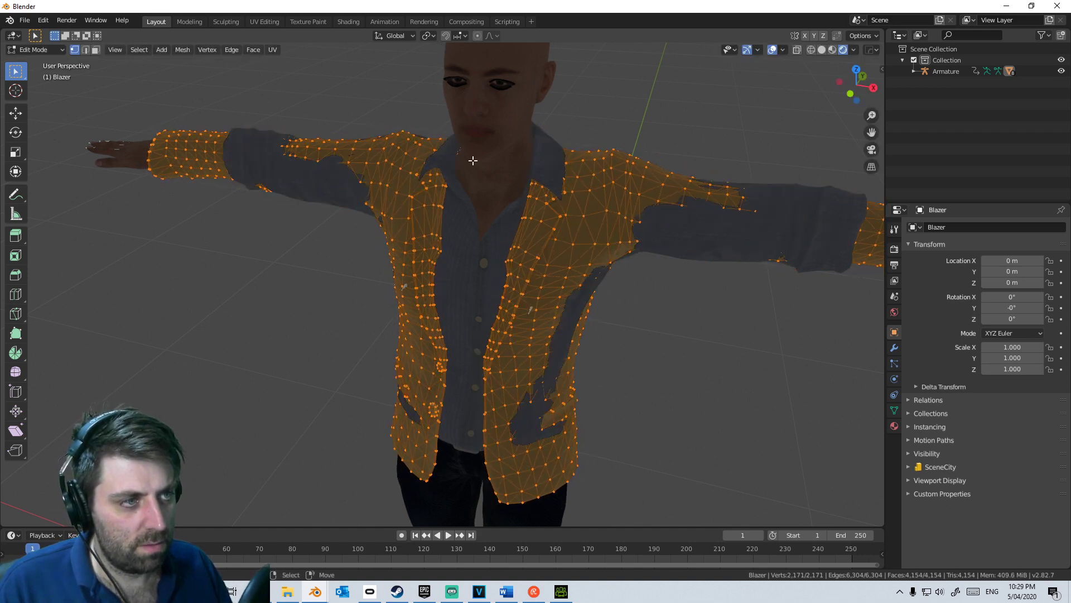
{"action": "scroll", "coordinate": [636, 292], "scroll_direction": "down", "scroll_amount": 5}
{"action": "key", "text": "Tab"}
Step: Try to shrink the whole Shirt mesh inward with Shrink/Fatten so it sits beneath the blazer
{"action": "middle_click_drag", "start_coordinate": [628, 277], "coordinate": [574, 251]}
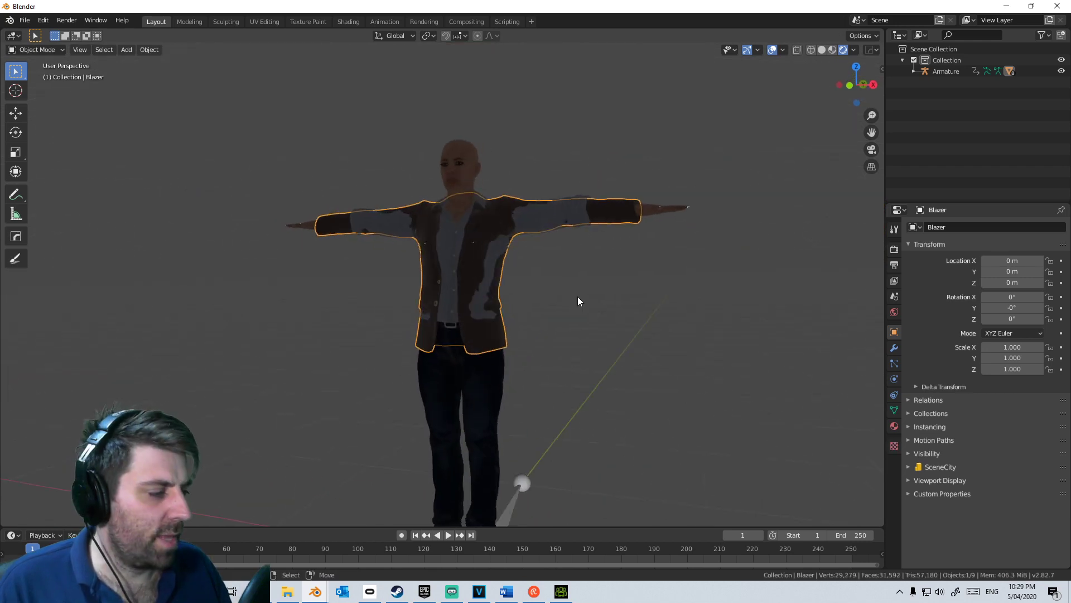
{"action": "middle_click_drag", "start_coordinate": [576, 330], "coordinate": [468, 288]}
{"action": "left_click", "coordinate": [467, 282]}
{"action": "key", "text": "Tab"}
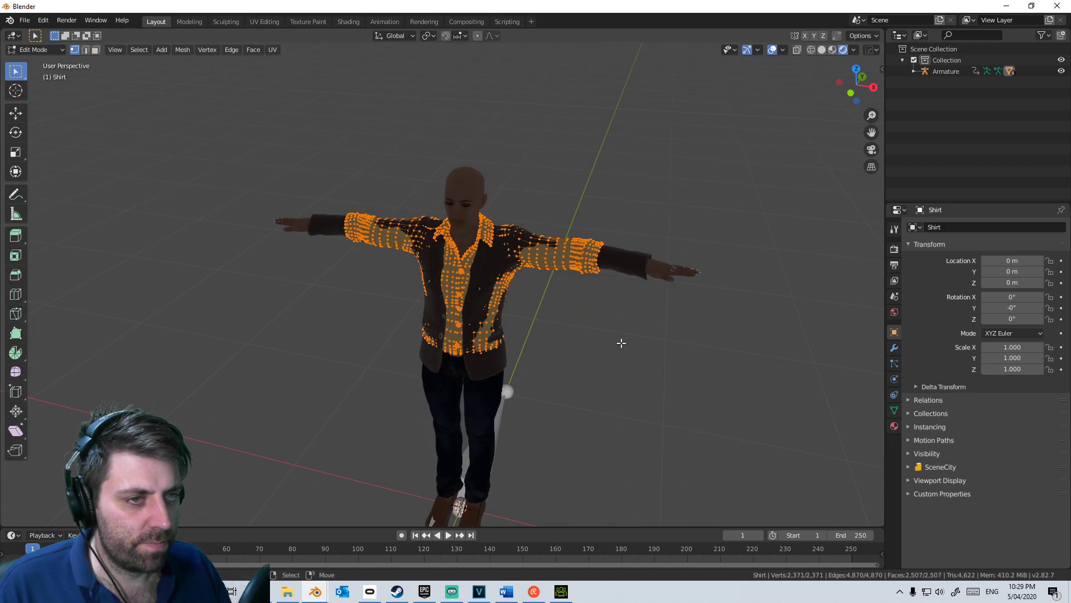
{"action": "key", "text": "alt+s"}
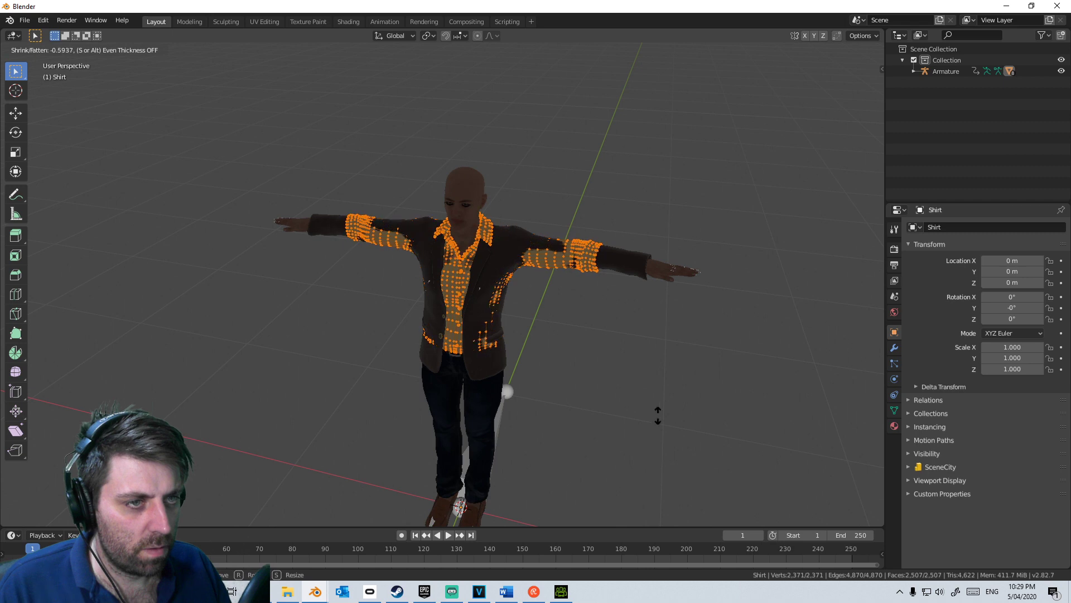
{"action": "mouse_move", "coordinate": [693, 452]}
{"action": "left_click", "coordinate": [613, 357]}
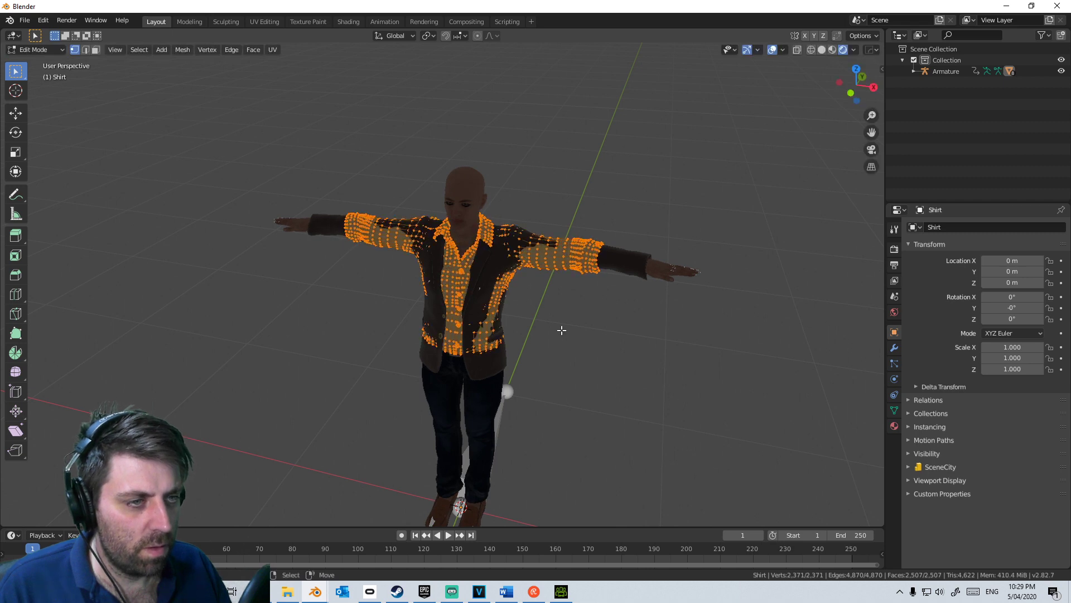
{"action": "key", "text": "Tab"}
Step: Delete the Blazer object from the character and view the character from the front
{"action": "middle_click_drag", "start_coordinate": [613, 357], "coordinate": [514, 276]}
{"action": "scroll", "coordinate": [450, 255], "scroll_direction": "up", "scroll_amount": 4}
{"action": "middle_click_drag", "start_coordinate": [450, 254], "coordinate": [535, 272]}
{"action": "left_click", "coordinate": [423, 201]}
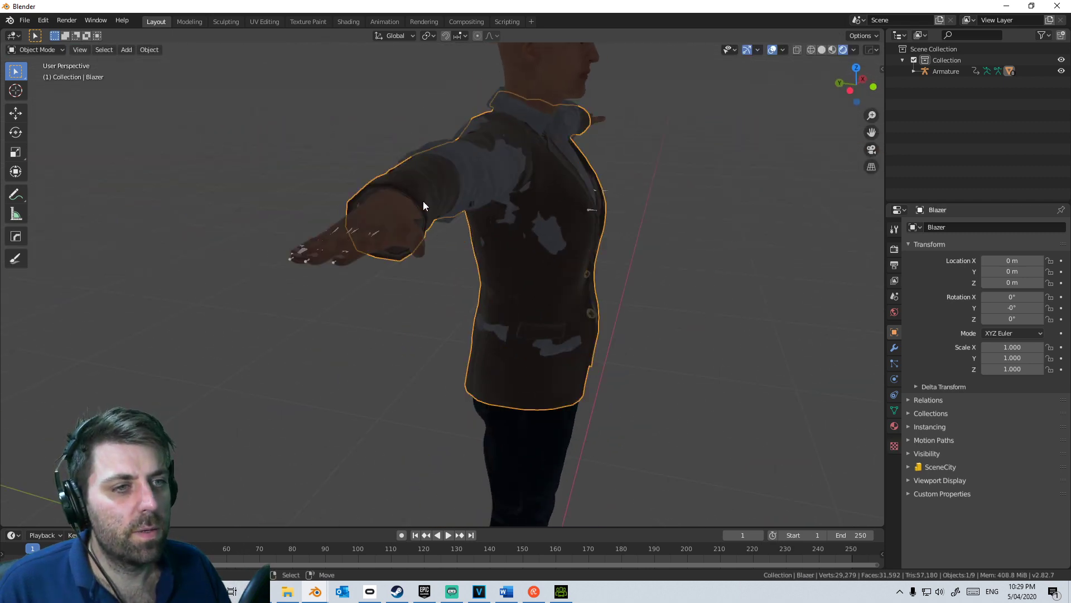
{"action": "middle_click_drag", "start_coordinate": [422, 201], "coordinate": [511, 279]}
{"action": "scroll", "coordinate": [472, 236], "scroll_direction": "down", "scroll_amount": 3}
{"action": "key", "text": "Delete"}
{"action": "middle_click_drag", "start_coordinate": [475, 381], "coordinate": [525, 367]}
{"action": "key", "text": "KP_3"}
{"action": "key", "text": "KP_1"}
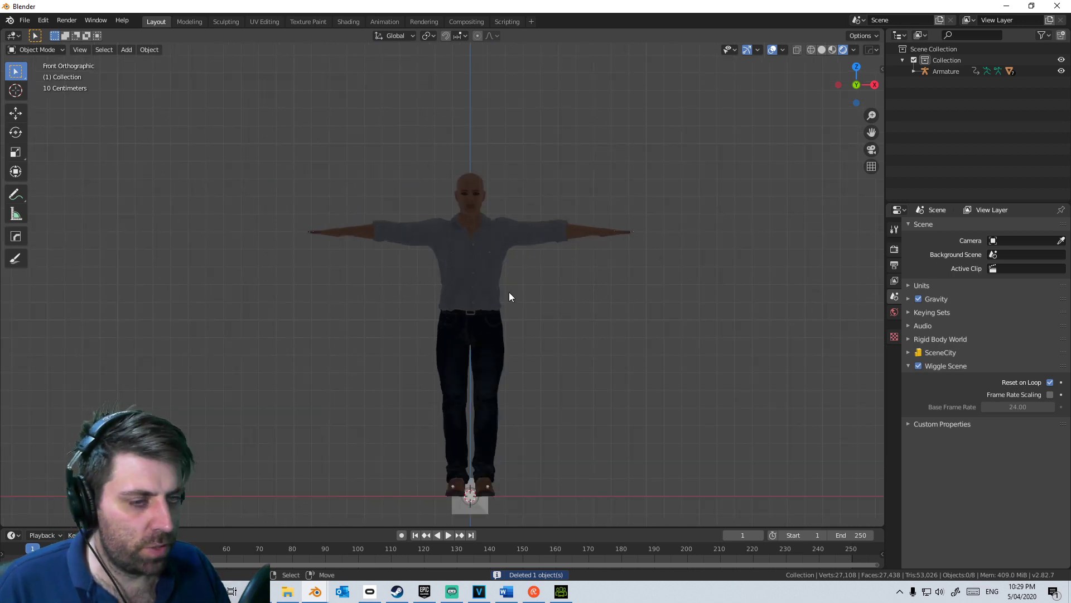
Step: Save the file as Char_Leo in ShortFilm_TheRacer's Characters folder
{"action": "left_click", "coordinate": [25, 20]}
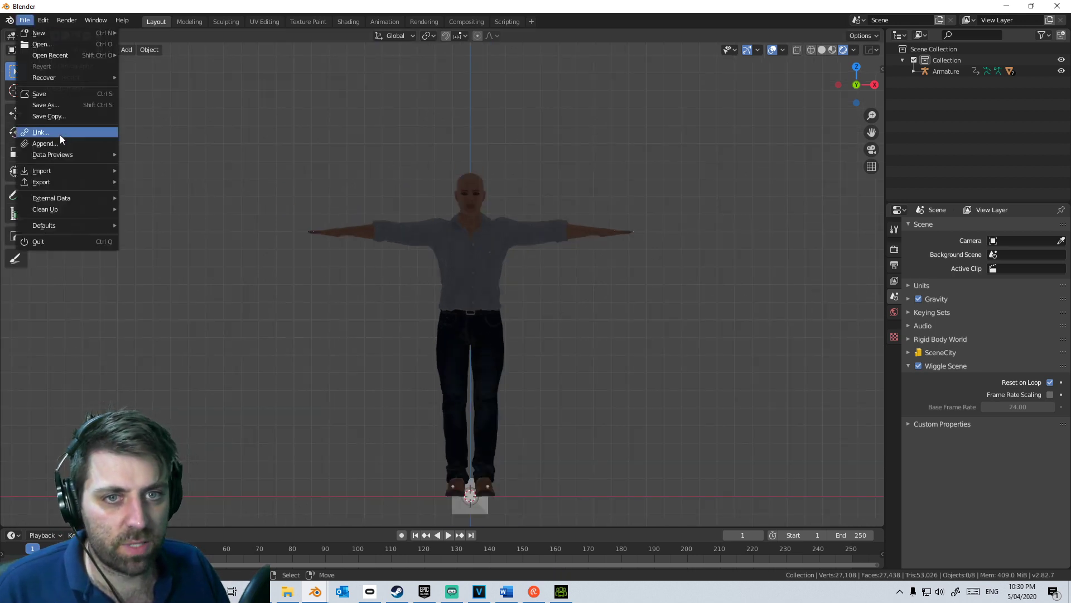
{"action": "mouse_move", "coordinate": [75, 189]}
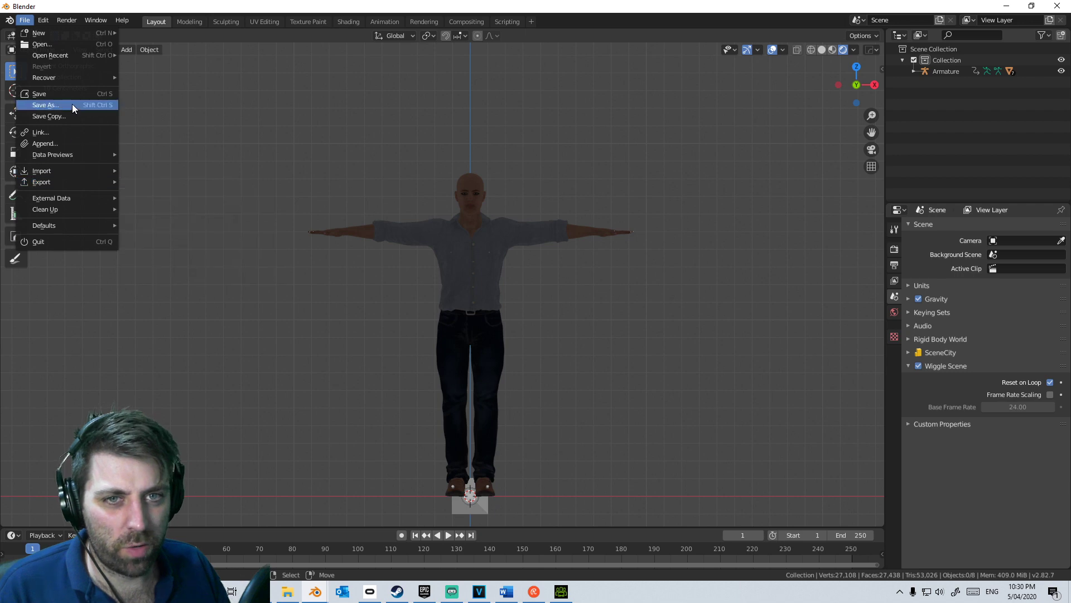
{"action": "left_click", "coordinate": [72, 105]}
{"action": "left_click", "coordinate": [371, 142]}
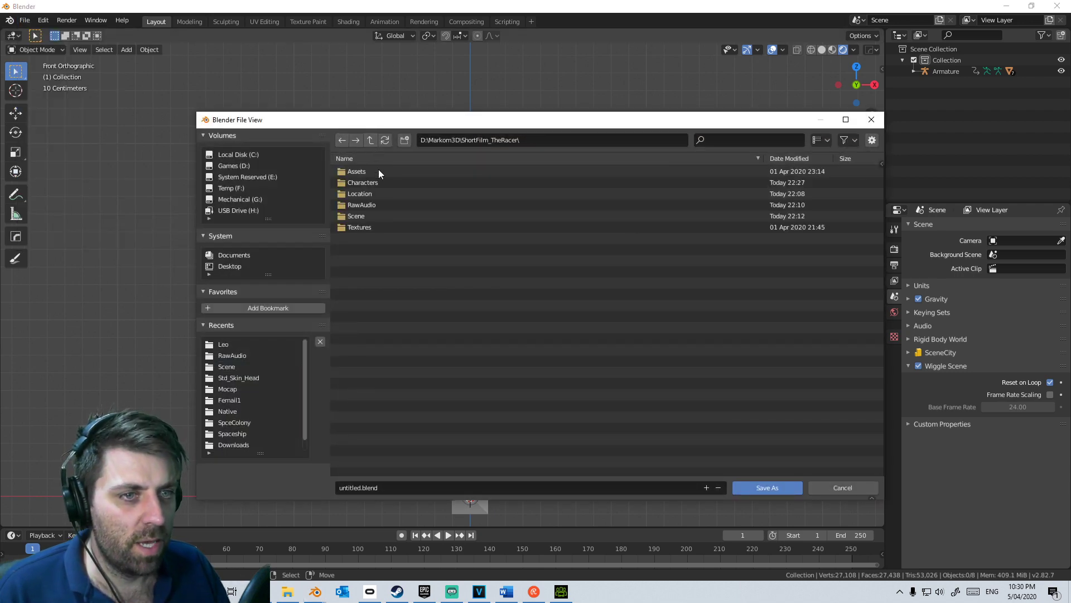
{"action": "left_click", "coordinate": [387, 182]}
{"action": "left_click", "coordinate": [411, 488]}
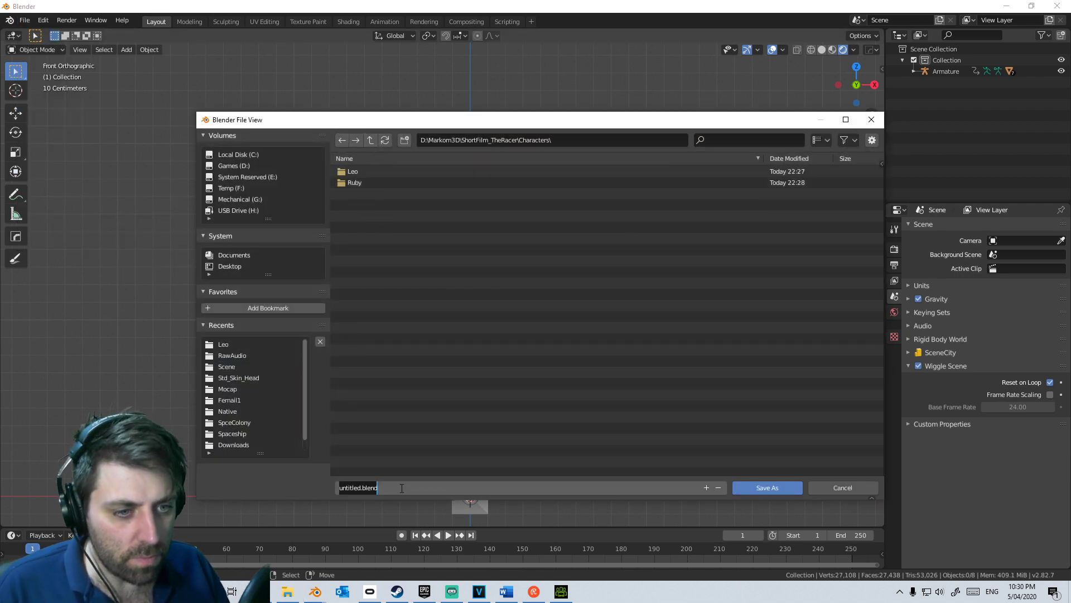
{"action": "type", "text": "Char_L"}
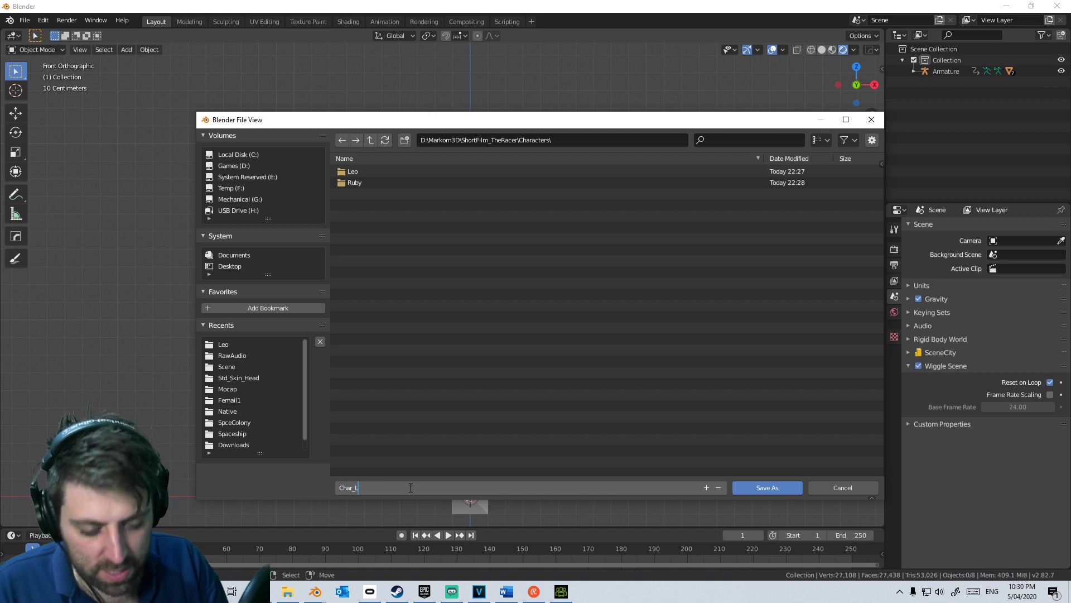
{"action": "type", "text": "eo"}
{"action": "key", "text": "Return"}
{"action": "left_click", "coordinate": [747, 487]}
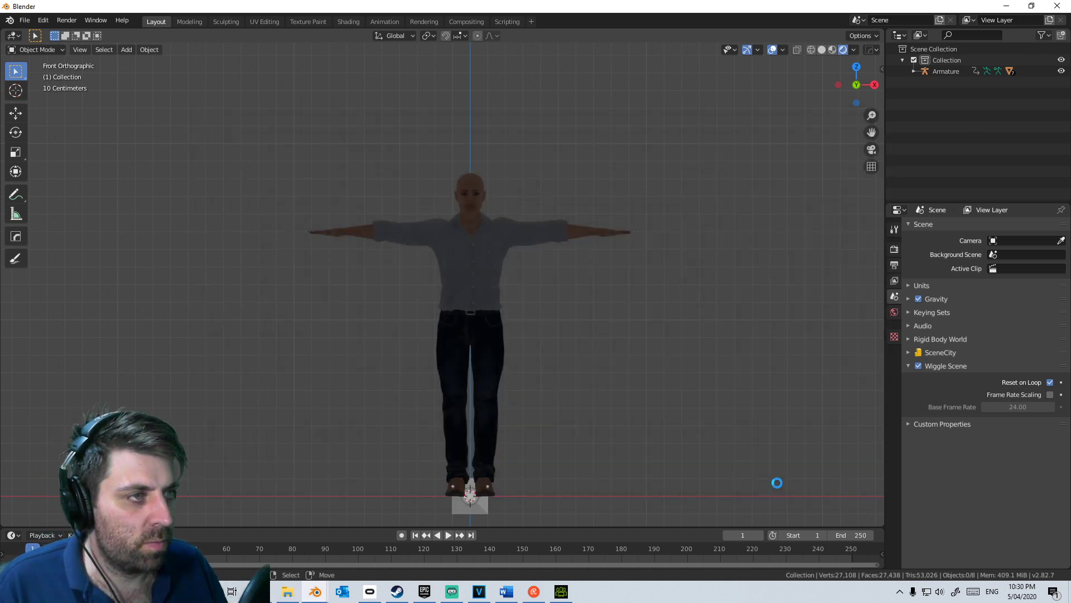
Step: Switch the viewport to Solid shading and set the Armature to display In Front of the meshes
{"action": "left_click", "coordinate": [821, 50]}
{"action": "scroll", "coordinate": [532, 330], "scroll_direction": "down", "scroll_amount": 4, "text": "shift"}
{"action": "left_click", "coordinate": [467, 444]}
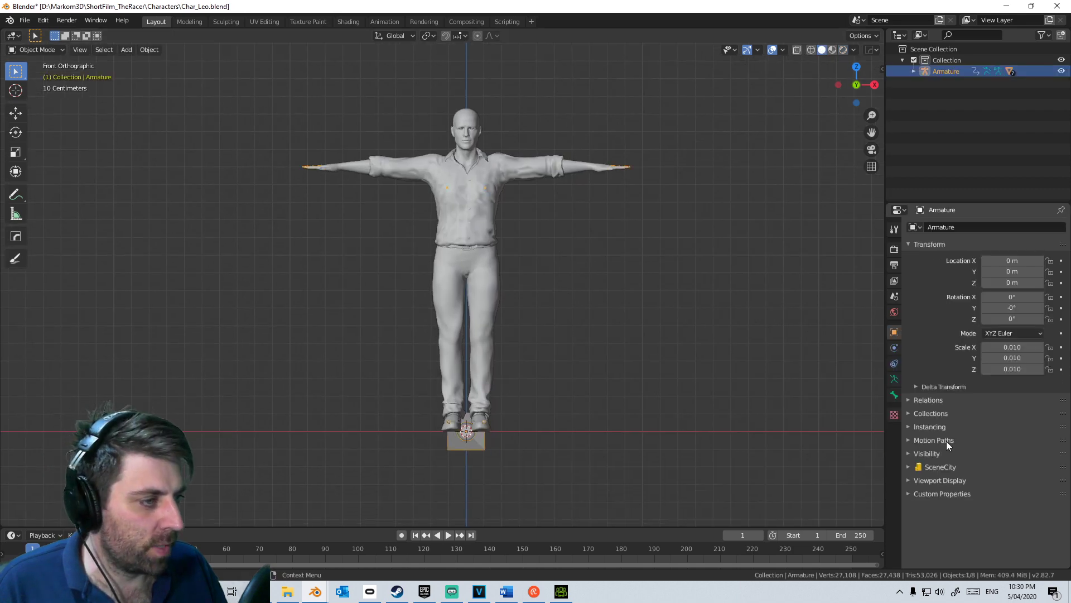
{"action": "left_click", "coordinate": [912, 451]}
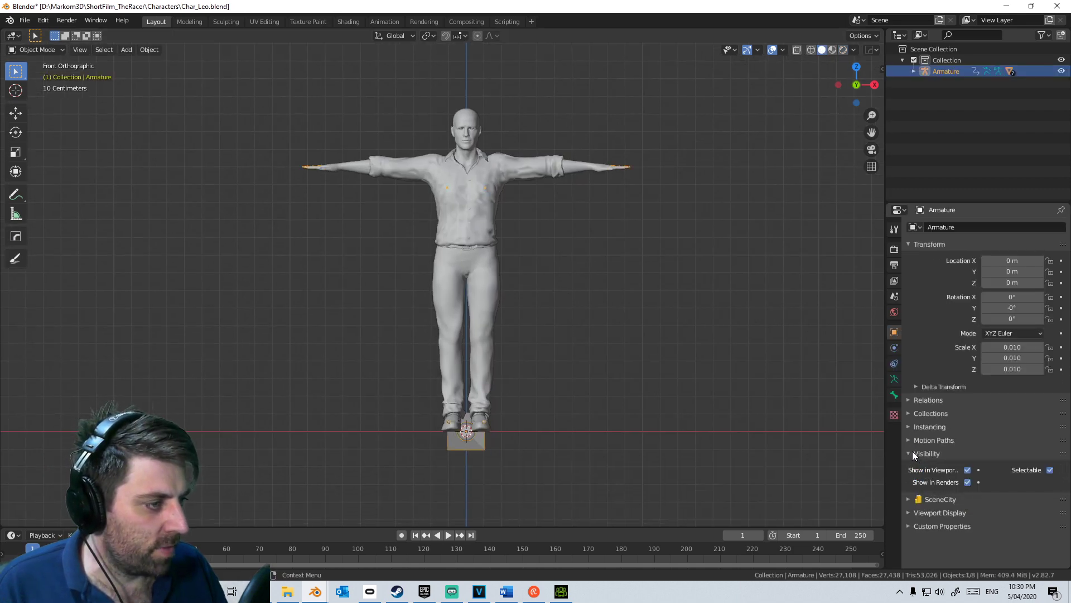
{"action": "left_click", "coordinate": [905, 514]}
{"action": "left_click", "coordinate": [1049, 541]}
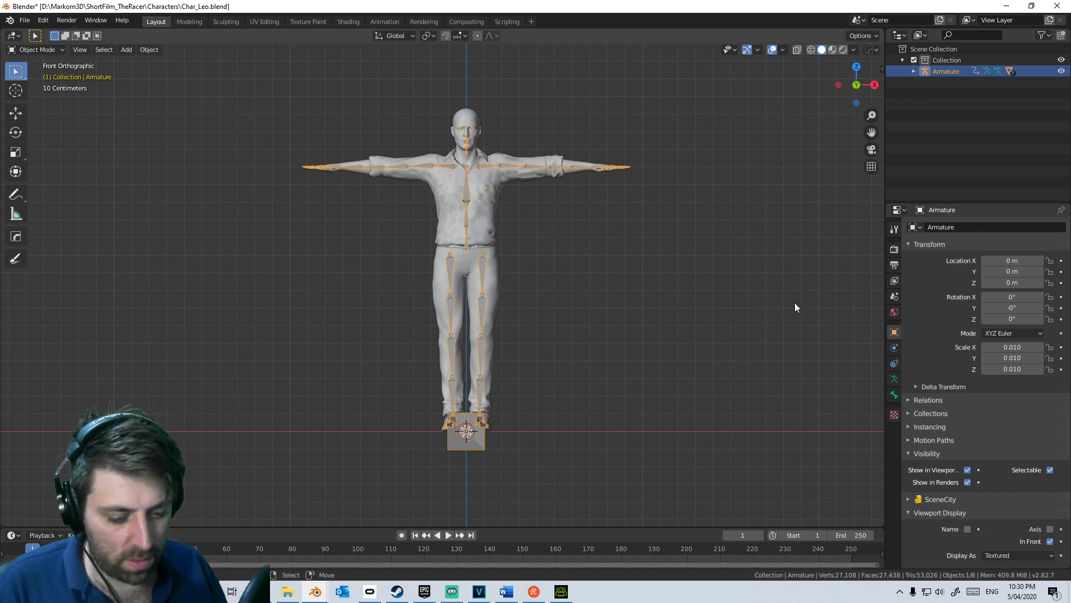
Step: Show the Auto-Rig Pro tools and select all of the character's meshes without the armature, making CC_Base_Body active
{"action": "key", "text": "n"}
{"action": "left_click", "coordinate": [878, 350]}
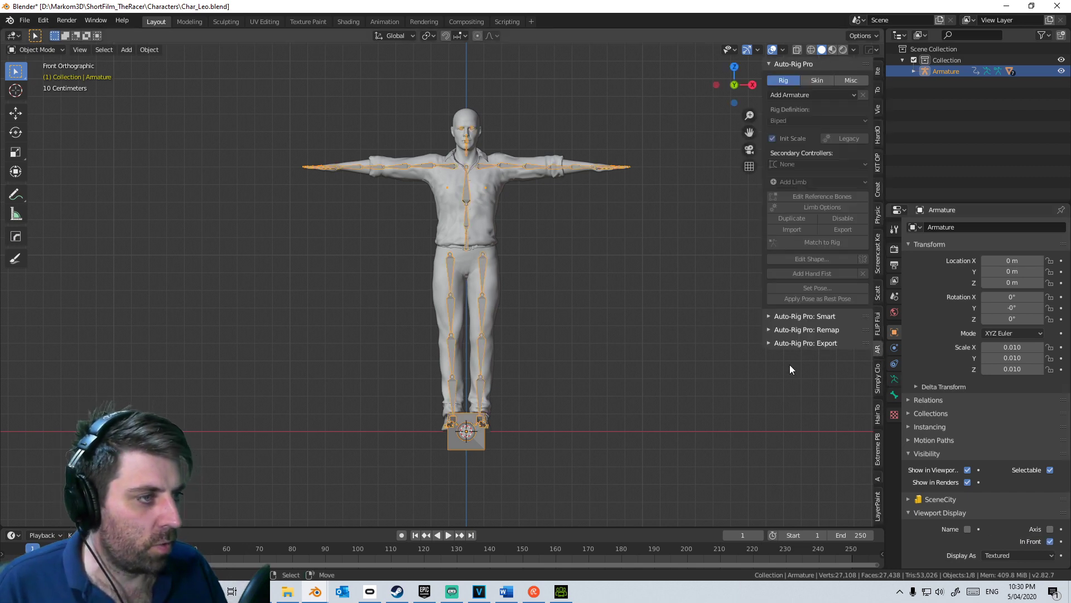
{"action": "scroll", "coordinate": [590, 364], "scroll_direction": "up", "scroll_amount": 2}
{"action": "key", "text": "a"}
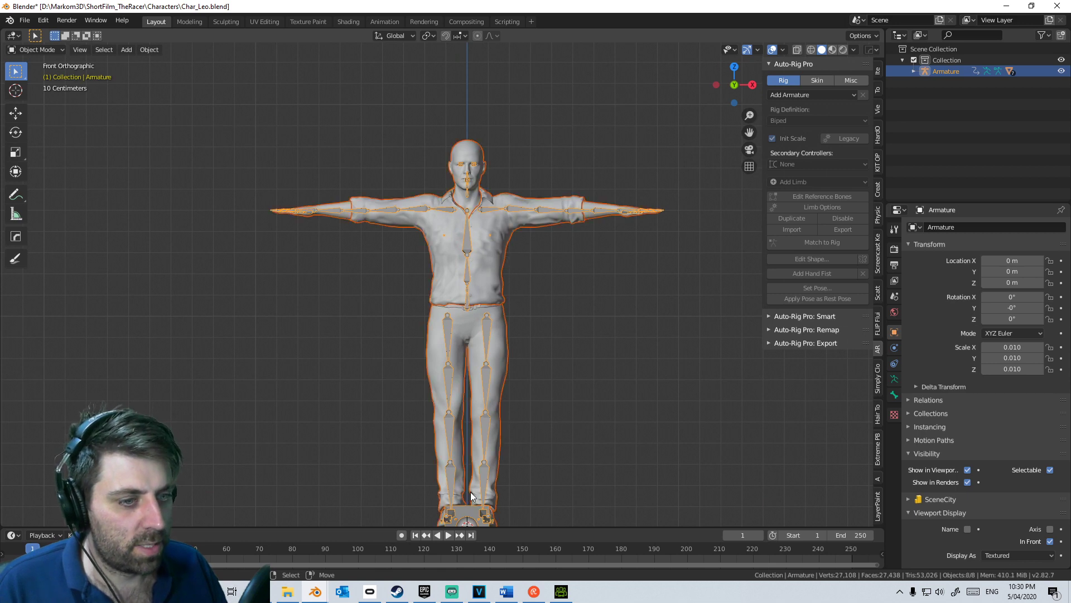
{"action": "scroll", "coordinate": [561, 333], "scroll_direction": "down", "scroll_amount": 3, "text": "shift"}
{"action": "left_click", "coordinate": [486, 465], "text": "shift"}
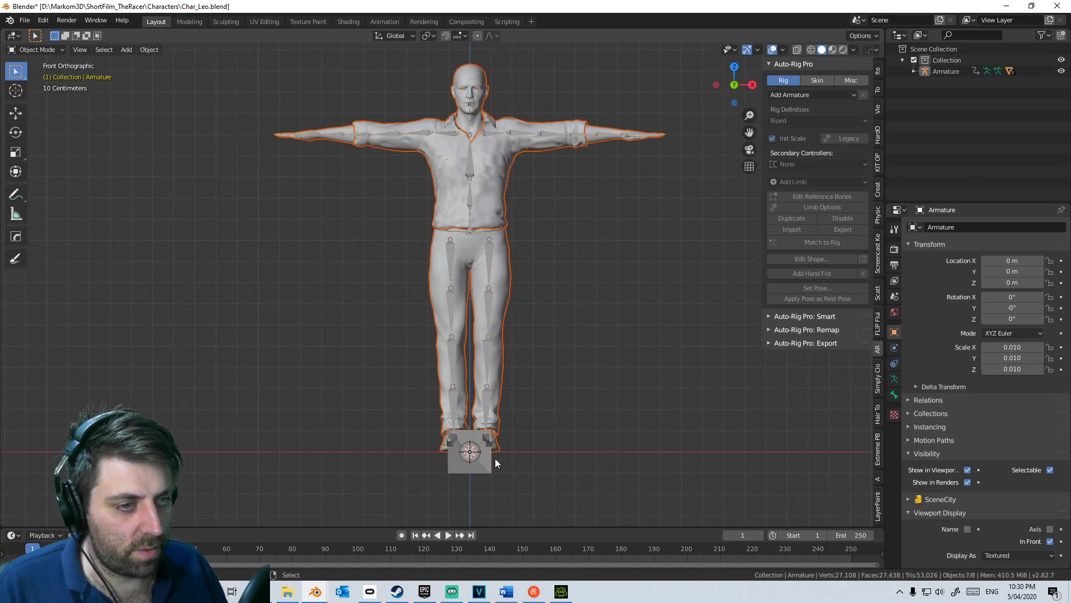
{"action": "left_click", "coordinate": [480, 470], "text": "shift"}
{"action": "left_click", "coordinate": [481, 470], "text": "shift"}
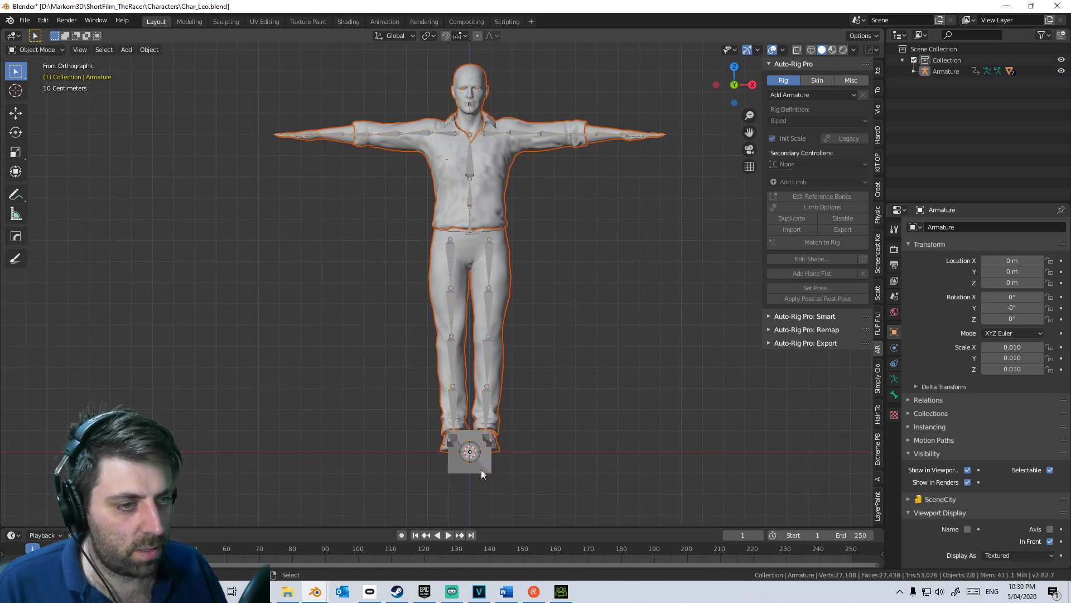
{"action": "left_click", "coordinate": [479, 70], "text": "shift"}
Step: Load the selected character meshes into Auto-Rig Pro: Smart with Get Selected Objects
{"action": "middle_click_drag", "start_coordinate": [541, 170], "coordinate": [555, 363], "text": "shift"}
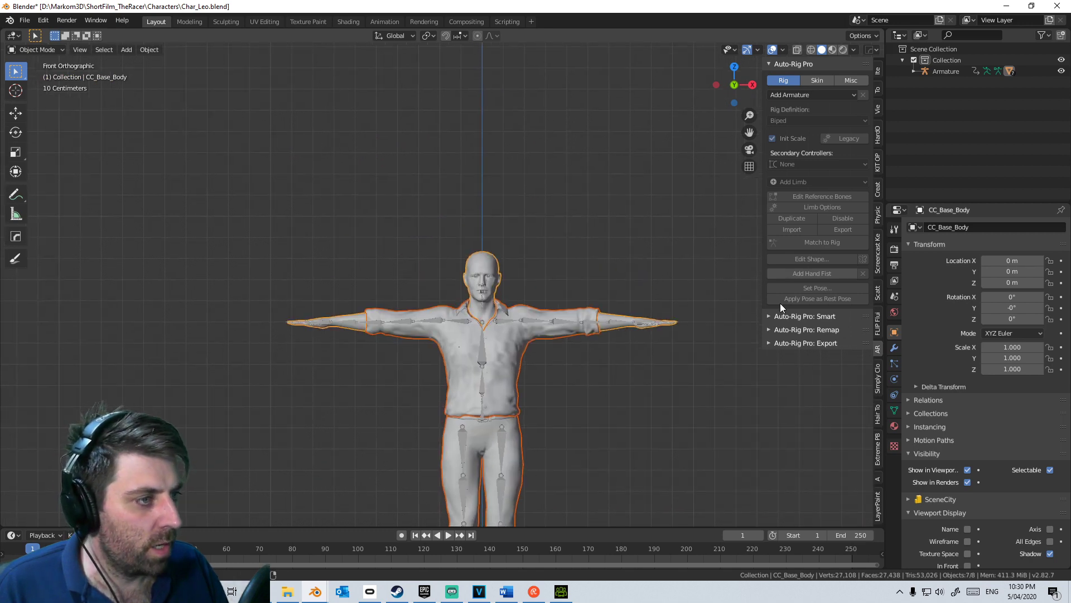
{"action": "left_click", "coordinate": [770, 316]}
{"action": "middle_click_drag", "start_coordinate": [720, 351], "coordinate": [742, 289], "text": "shift"}
{"action": "left_click", "coordinate": [794, 335]}
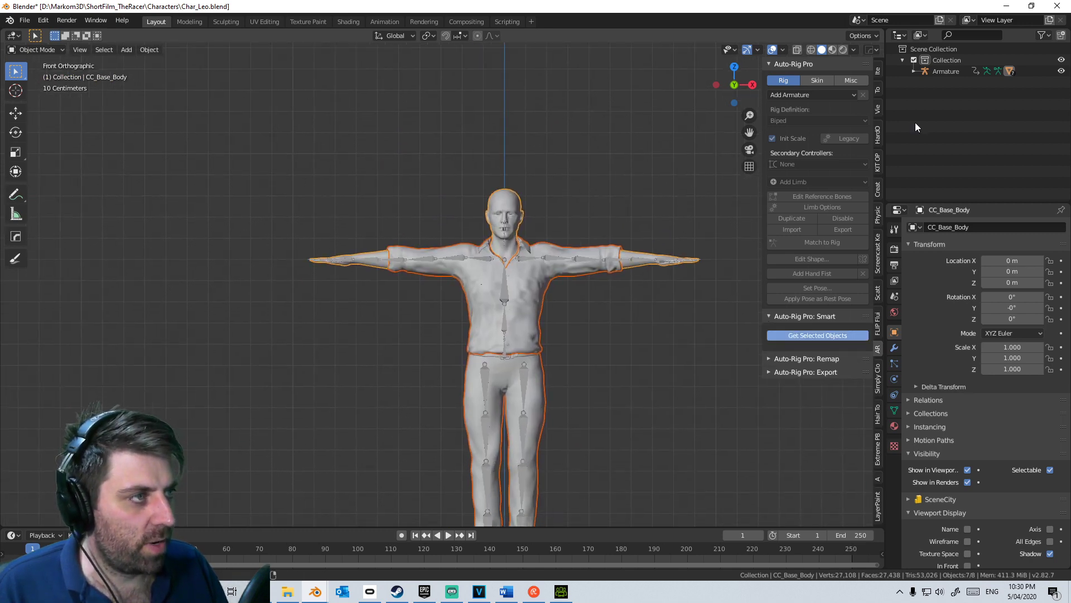
{"action": "left_click", "coordinate": [1062, 72]}
Step: Add the neck marker at the base of the neck bone and the chin marker at about 1.61 m height
{"action": "scroll", "coordinate": [512, 293], "scroll_direction": "up", "scroll_amount": 8}
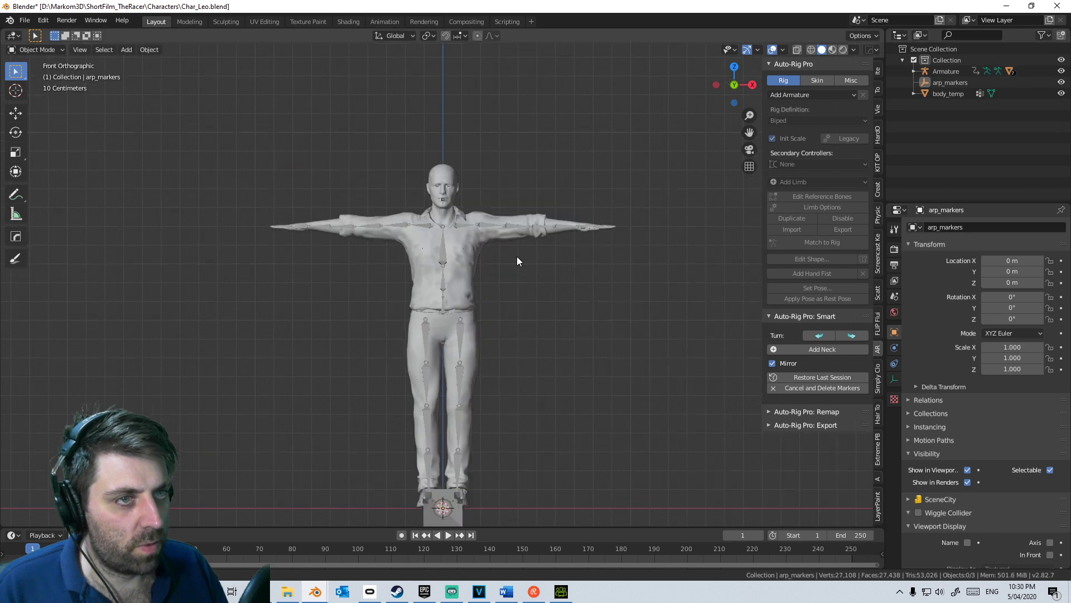
{"action": "scroll", "coordinate": [516, 295], "scroll_direction": "up", "scroll_amount": 4}
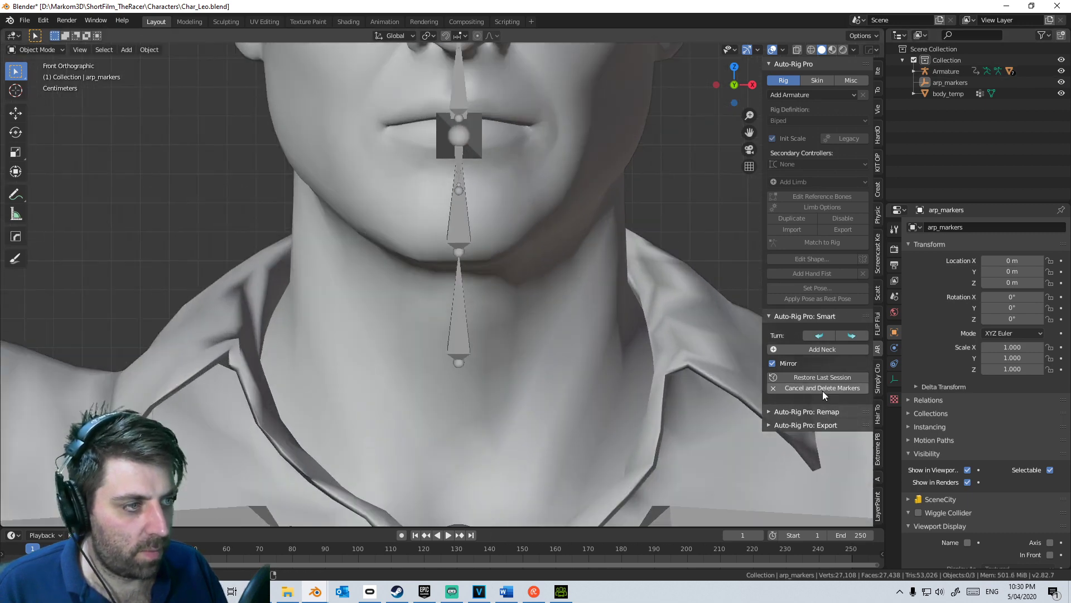
{"action": "left_click", "coordinate": [822, 349]}
{"action": "left_click", "coordinate": [517, 365]}
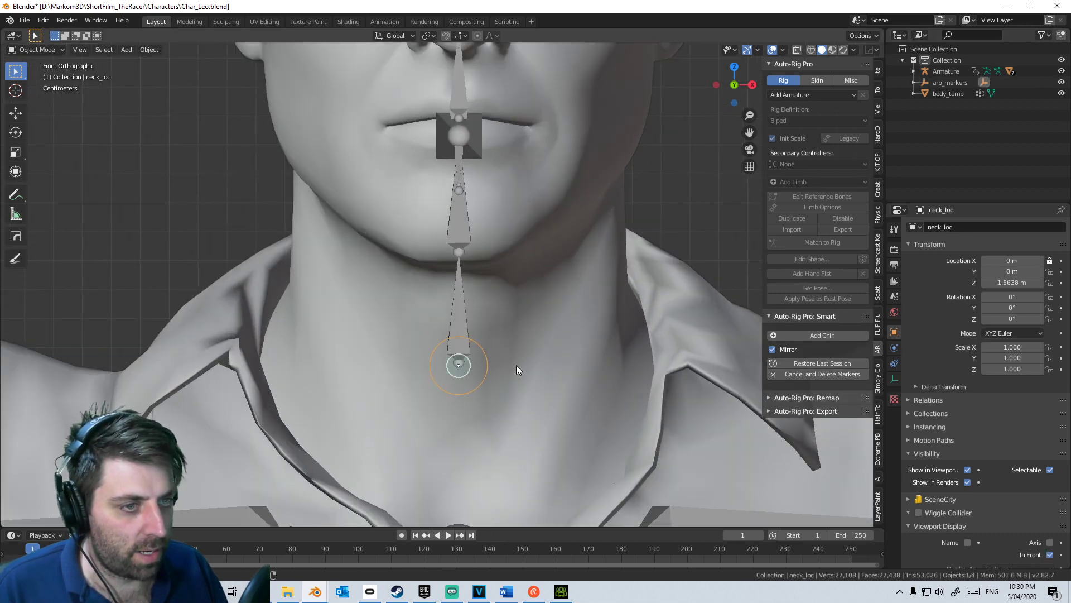
{"action": "left_click", "coordinate": [791, 335]}
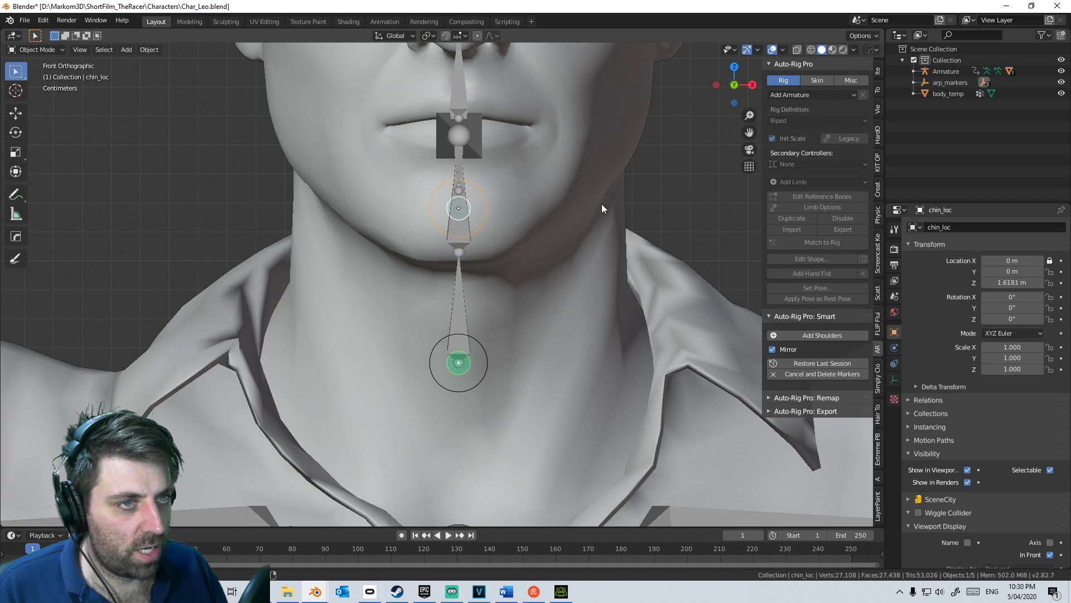
{"action": "left_click", "coordinate": [596, 229]}
Step: Add mirrored shoulder markers on the upper-arm joints, at about X 0.18 m and Z 1.51 m
{"action": "middle_click_drag", "start_coordinate": [596, 234], "coordinate": [443, 181], "text": "shift"}
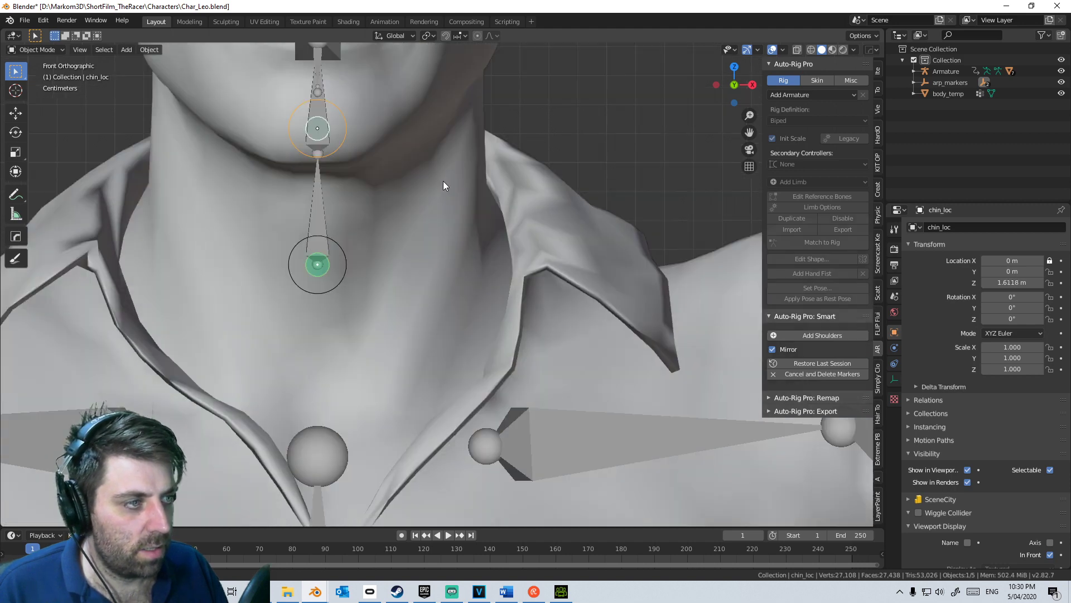
{"action": "scroll", "coordinate": [443, 181], "scroll_direction": "down", "scroll_amount": 4}
{"action": "middle_click_drag", "start_coordinate": [552, 342], "coordinate": [470, 308], "text": "shift"}
{"action": "left_click", "coordinate": [807, 336]}
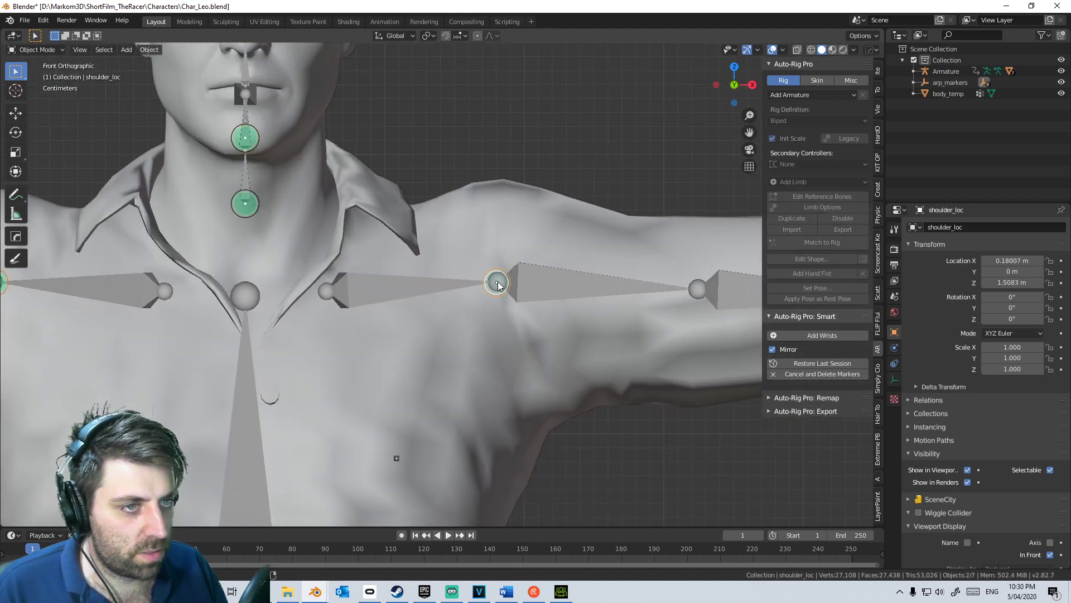
Step: Add mirrored wrist markers on the hand joints, at about X 0.71 m and Z 1.50 m
{"action": "scroll", "coordinate": [602, 356], "scroll_direction": "down", "scroll_amount": 3}
{"action": "middle_click_drag", "start_coordinate": [601, 356], "coordinate": [326, 342], "text": "shift"}
{"action": "scroll", "coordinate": [460, 302], "scroll_direction": "up", "scroll_amount": 4}
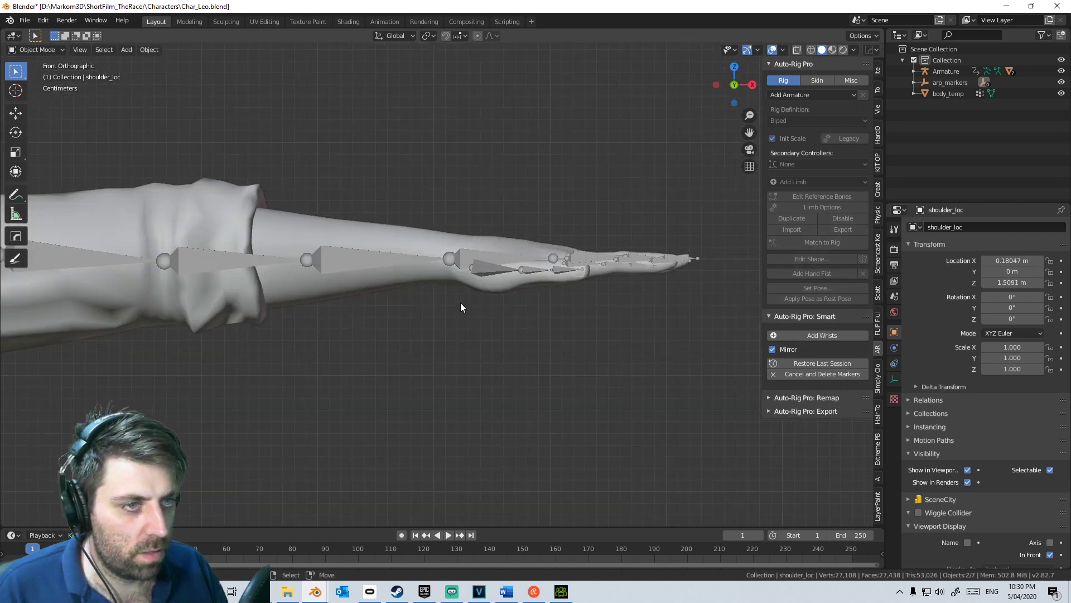
{"action": "left_click", "coordinate": [818, 335]}
{"action": "mouse_move", "coordinate": [539, 288]}
{"action": "left_mouse_down"}
{"action": "mouse_move", "coordinate": [444, 256]}
{"action": "mouse_move", "coordinate": [450, 263]}
{"action": "left_mouse_up"}
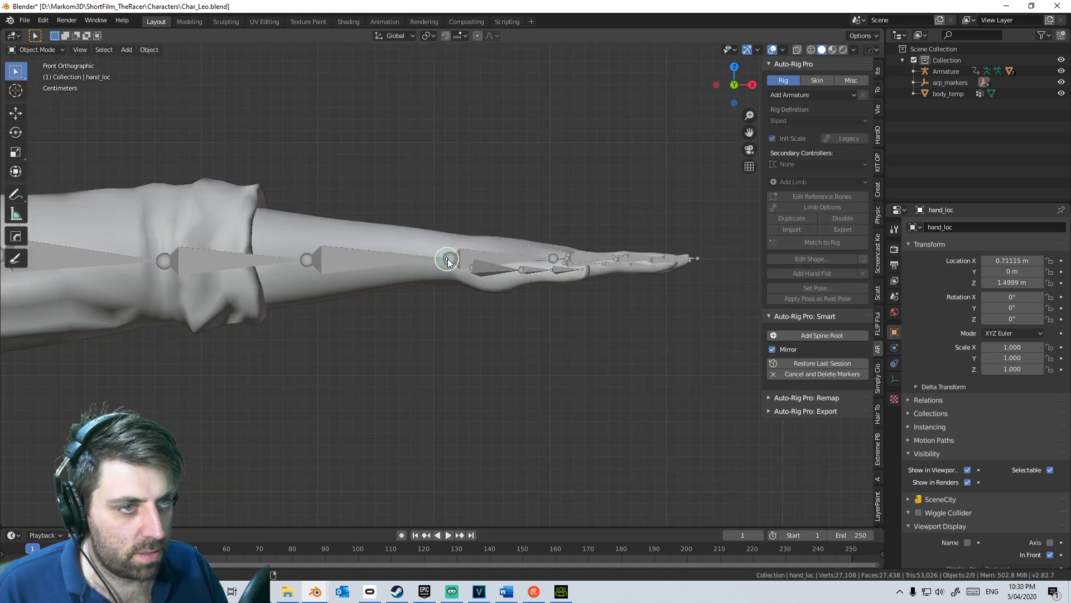
Step: Add the spine root marker on the pelvis just behind the belt buckle, at about 1.03 m height
{"action": "scroll", "coordinate": [586, 245], "scroll_direction": "down", "scroll_amount": 4}
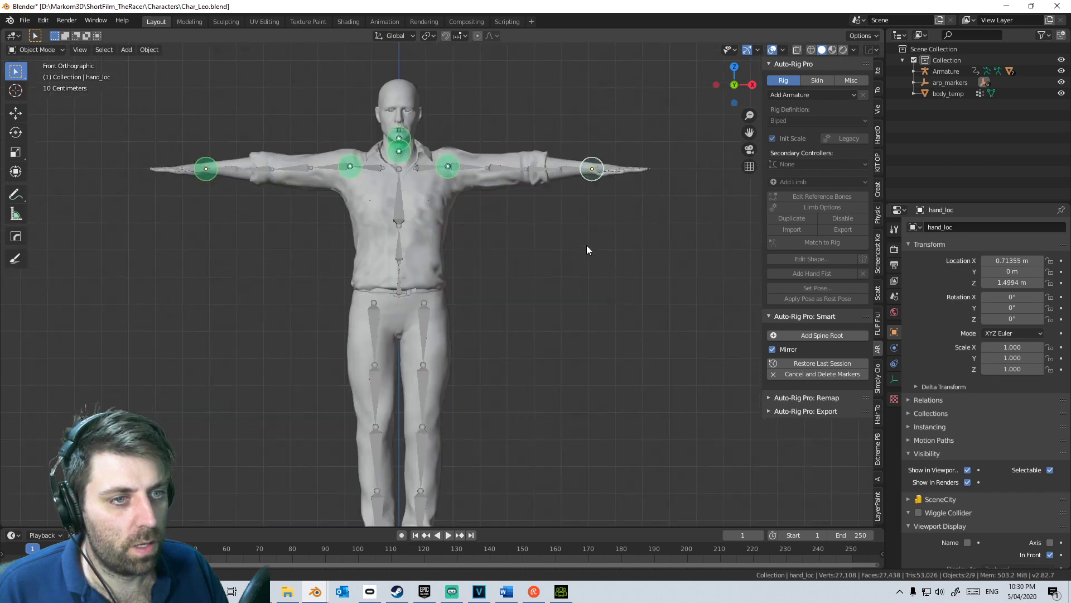
{"action": "scroll", "coordinate": [590, 235], "scroll_direction": "up", "scroll_amount": 5}
{"action": "left_click", "coordinate": [824, 336]}
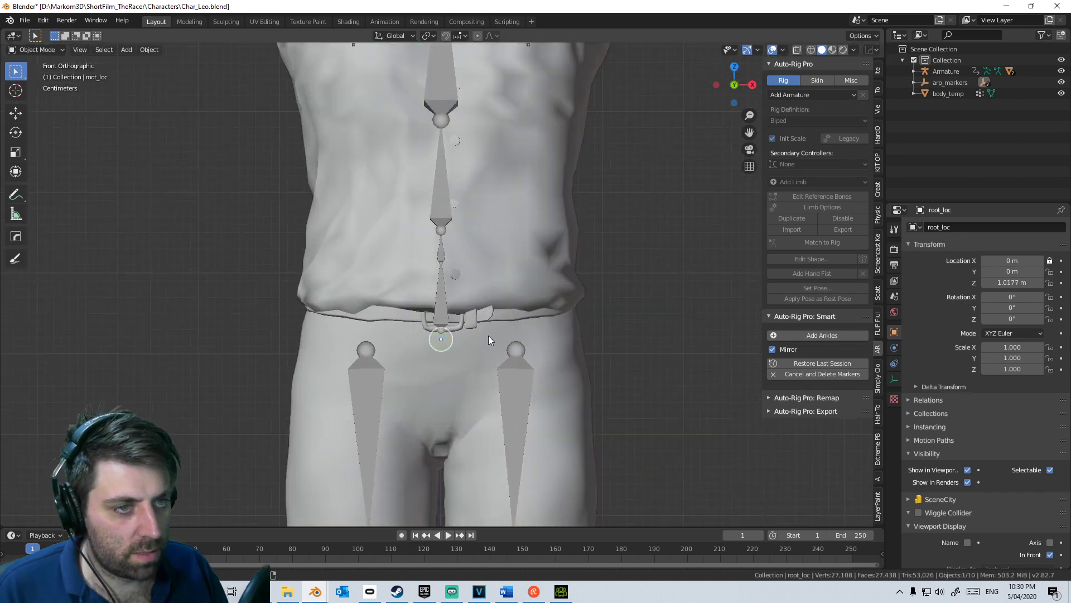
Step: Add mirrored ankle markers and align them with the foot joints, at about X 0.075 m and Z 0.062 m
{"action": "scroll", "coordinate": [485, 348], "scroll_direction": "down", "scroll_amount": 7}
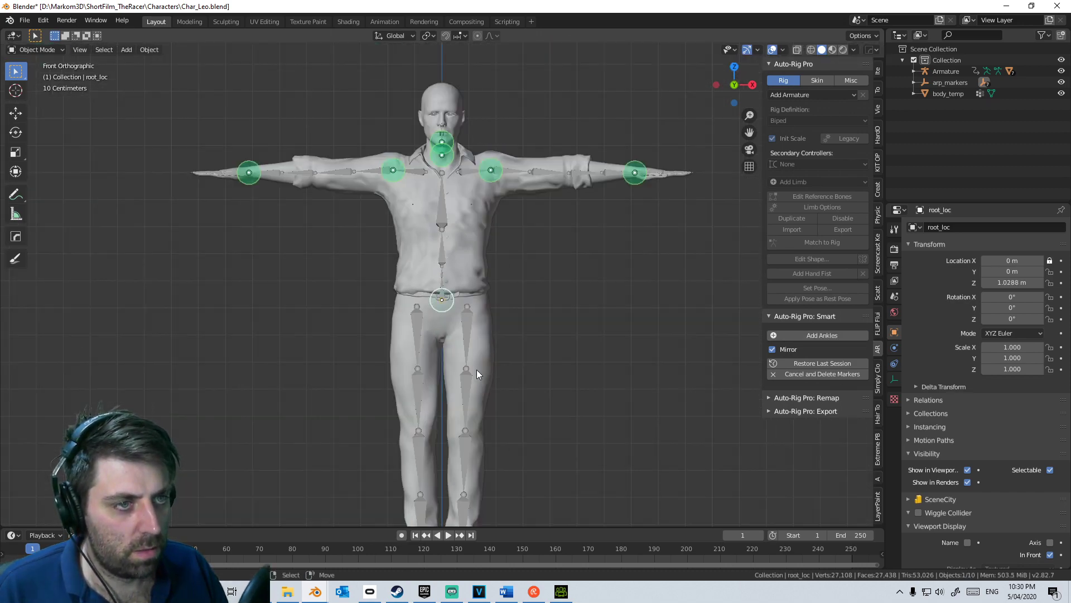
{"action": "scroll", "coordinate": [445, 216], "scroll_direction": "up", "scroll_amount": 2}
{"action": "scroll", "coordinate": [477, 319], "scroll_direction": "up", "scroll_amount": 6}
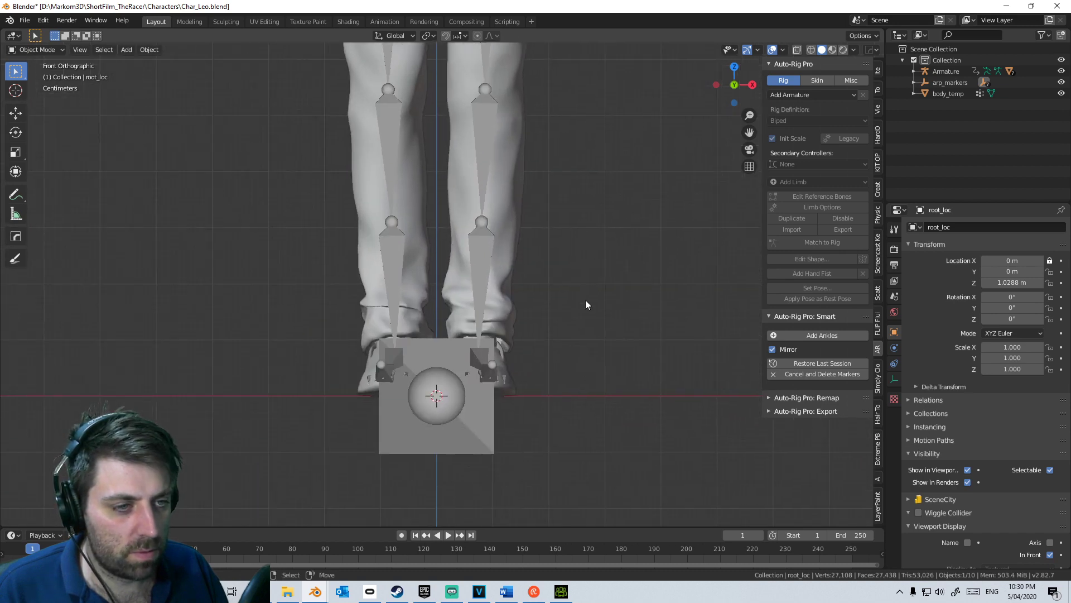
{"action": "left_click", "coordinate": [793, 336]}
{"action": "left_click", "coordinate": [359, 417]}
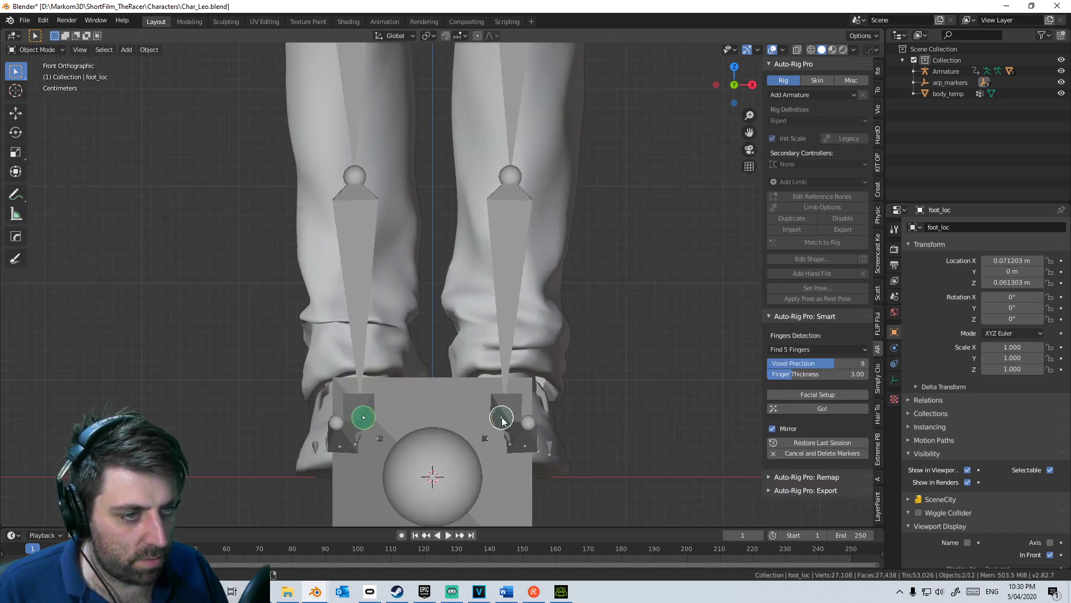
{"action": "left_click", "coordinate": [506, 420]}
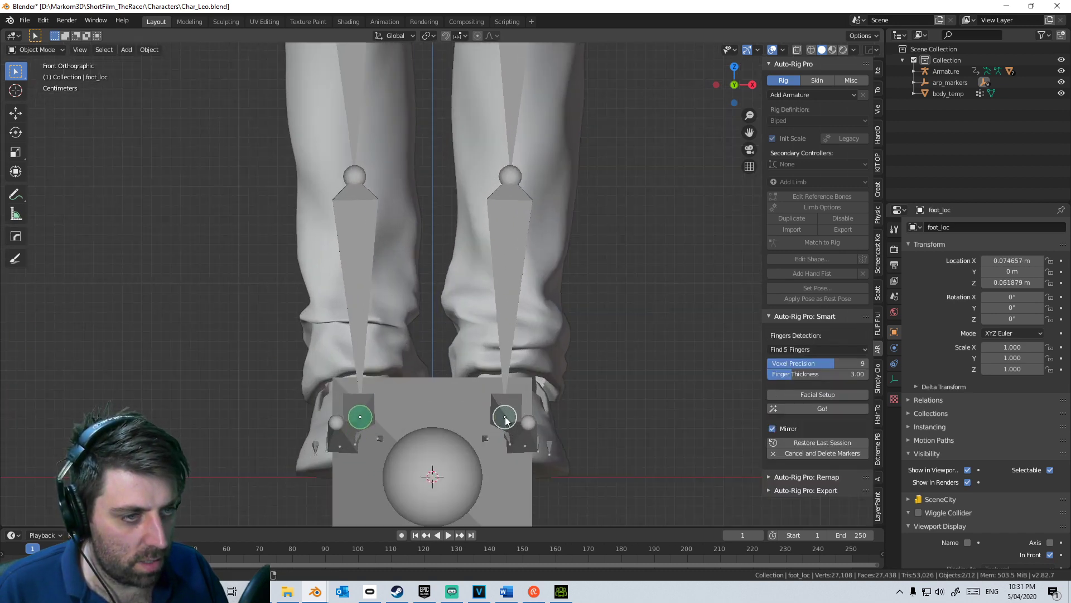
Step: Generate the Auto-Rig Pro reference bones from the placed body markers with the Smart detection
{"action": "scroll", "coordinate": [517, 417], "scroll_direction": "down", "scroll_amount": 5}
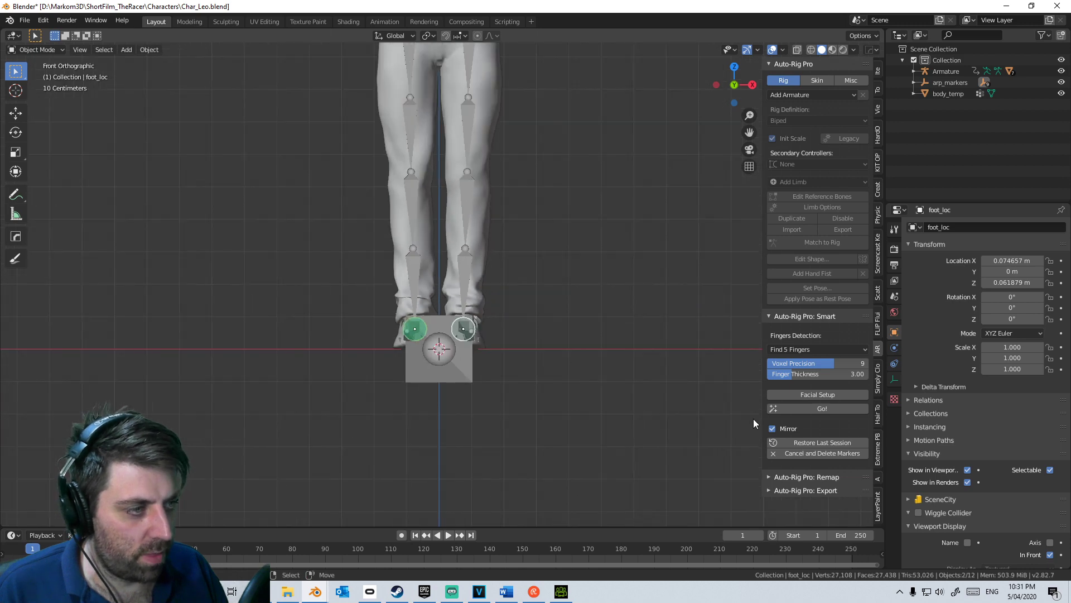
{"action": "left_click", "coordinate": [847, 410]}
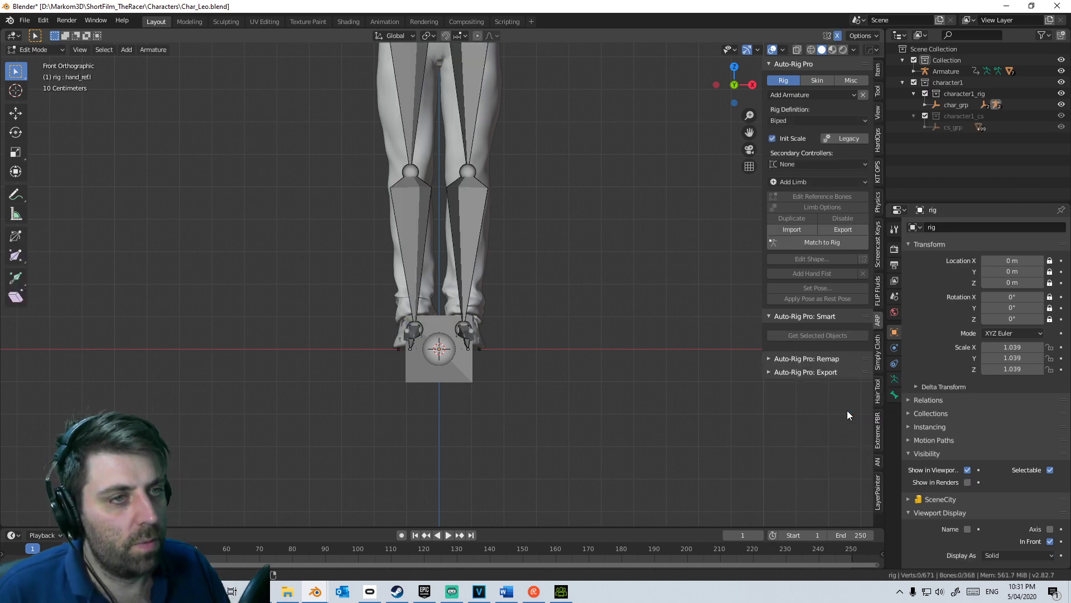
{"action": "scroll", "coordinate": [587, 334], "scroll_direction": "down", "scroll_amount": 3}
{"action": "scroll", "coordinate": [566, 319], "scroll_direction": "up", "scroll_amount": 7}
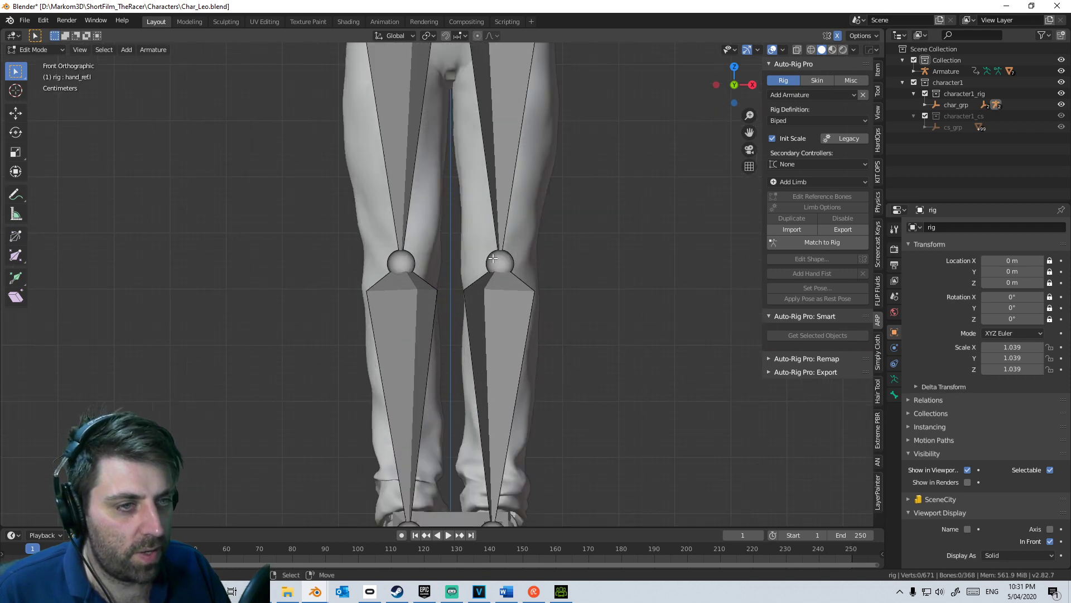
{"action": "middle_click_drag", "start_coordinate": [515, 453], "coordinate": [517, 428], "text": "shift"}
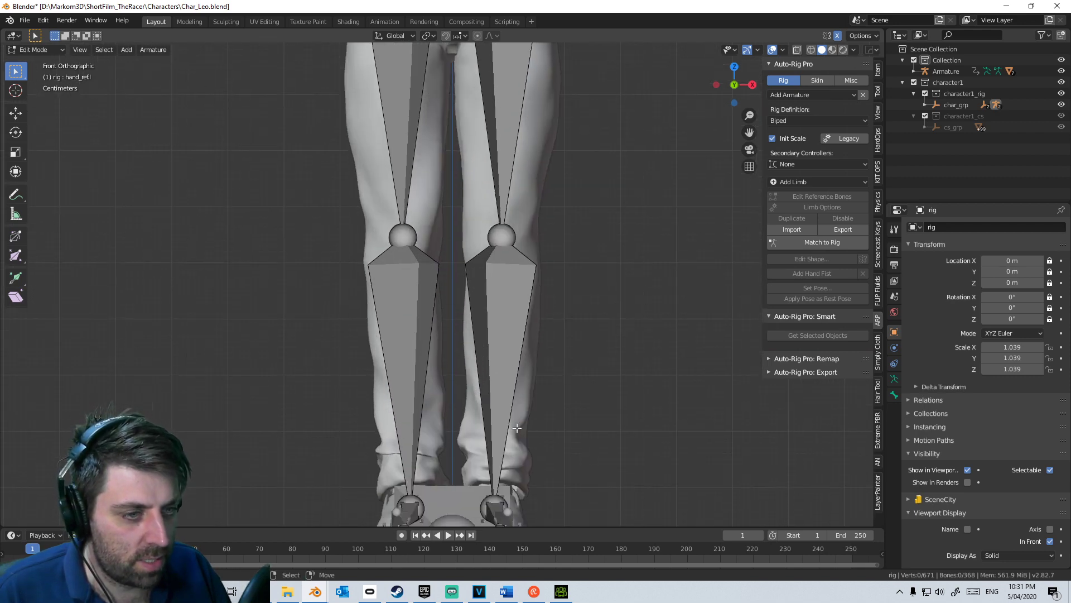
{"action": "left_click", "coordinate": [487, 501]}
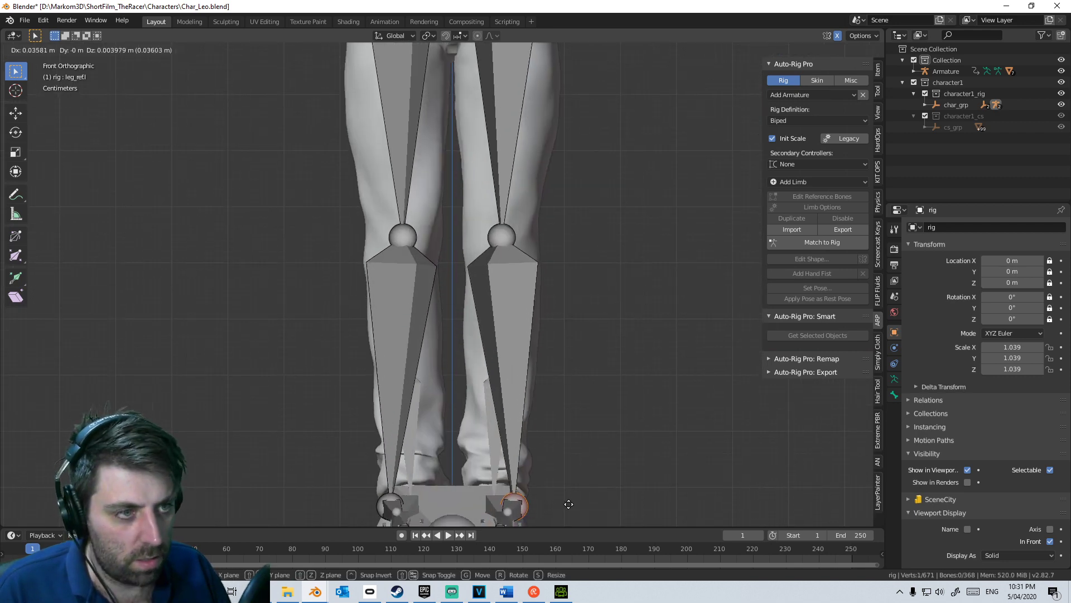
{"action": "scroll", "coordinate": [514, 221], "scroll_direction": "down", "scroll_amount": 4}
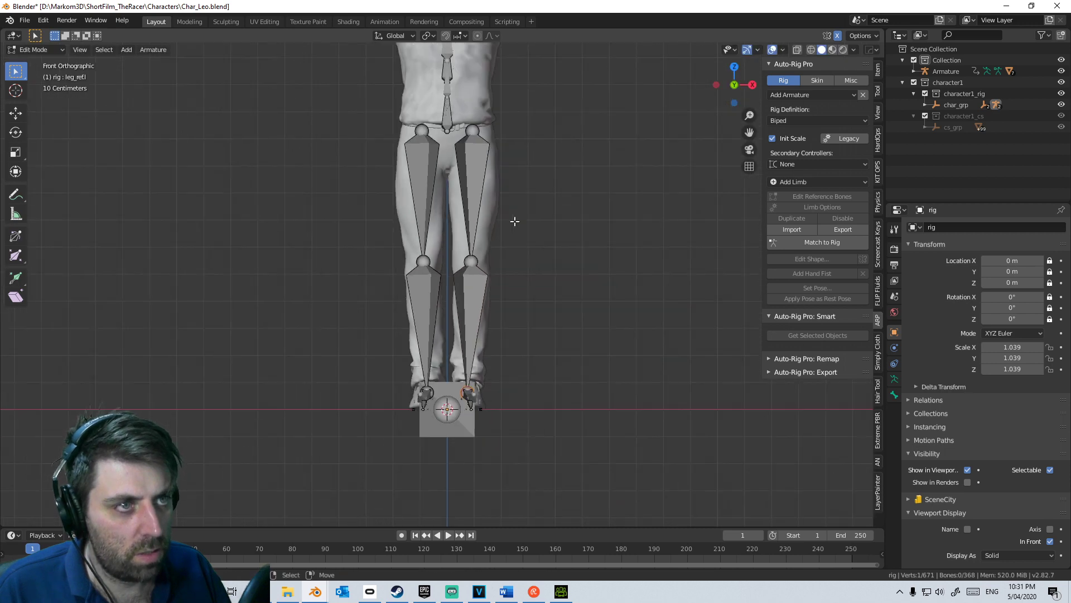
{"action": "left_click", "coordinate": [471, 124]}
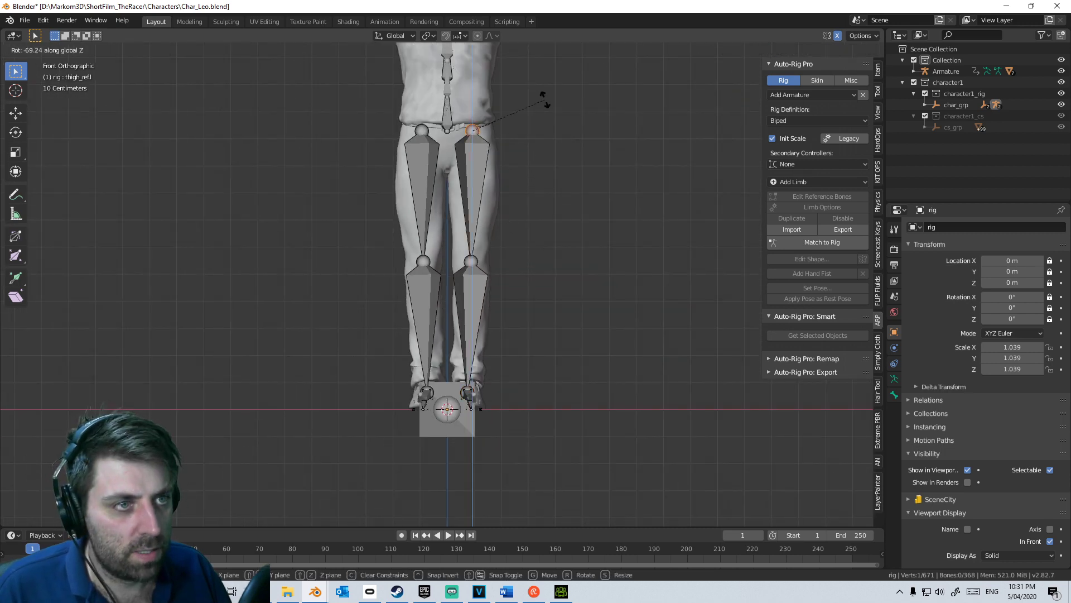
{"action": "key", "text": "g"}
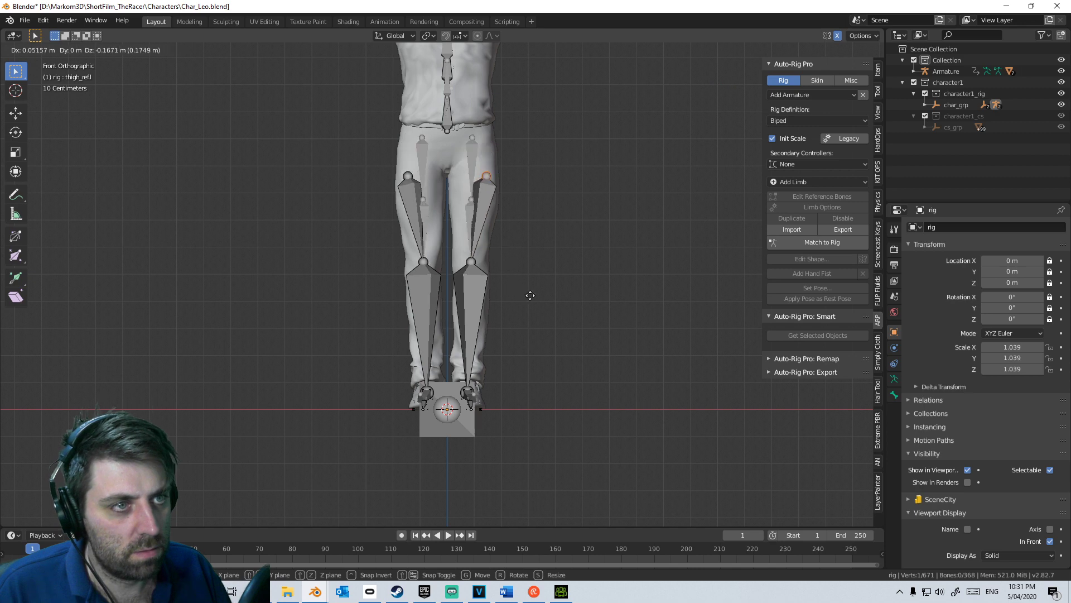
{"action": "key", "text": "Escape"}
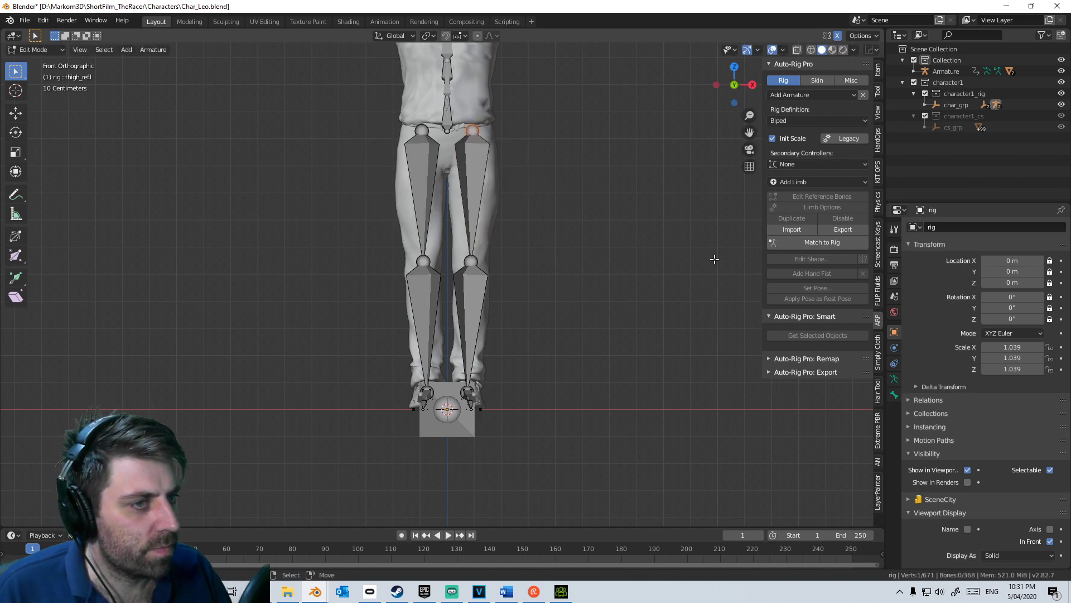
Step: Set the roll of the thigh and lower-leg reference bones to 90°
{"action": "scroll", "coordinate": [484, 270], "scroll_direction": "up", "scroll_amount": 1}
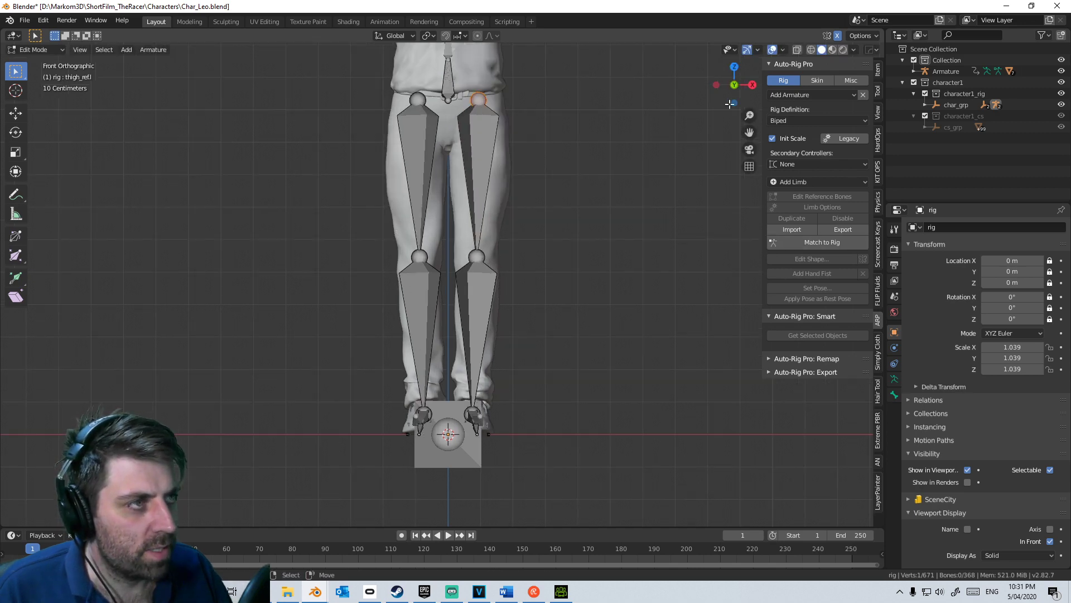
{"action": "left_click", "coordinate": [825, 79]}
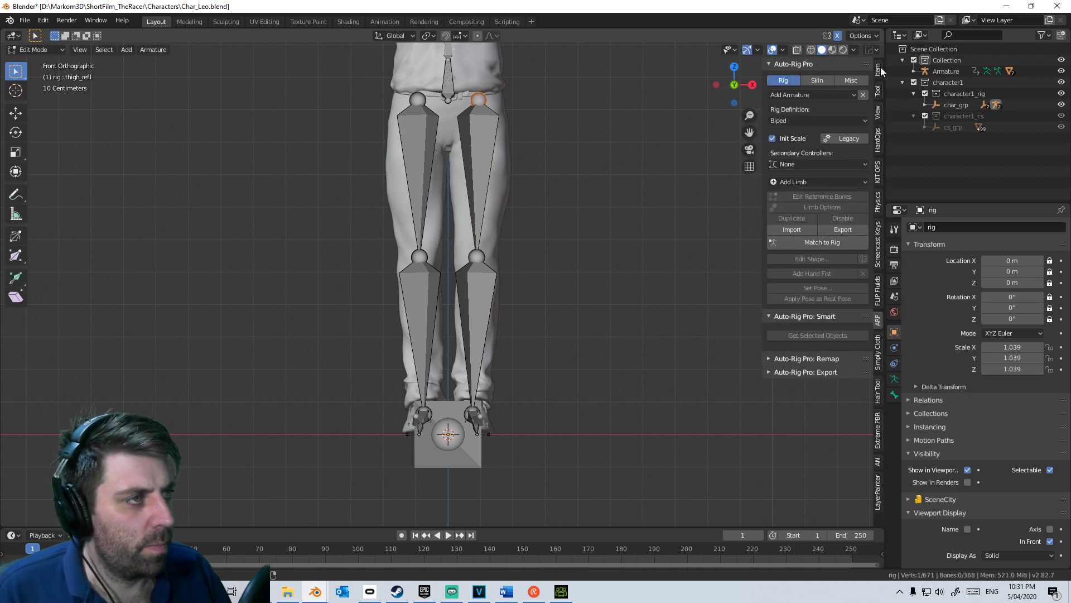
{"action": "left_click", "coordinate": [878, 71]}
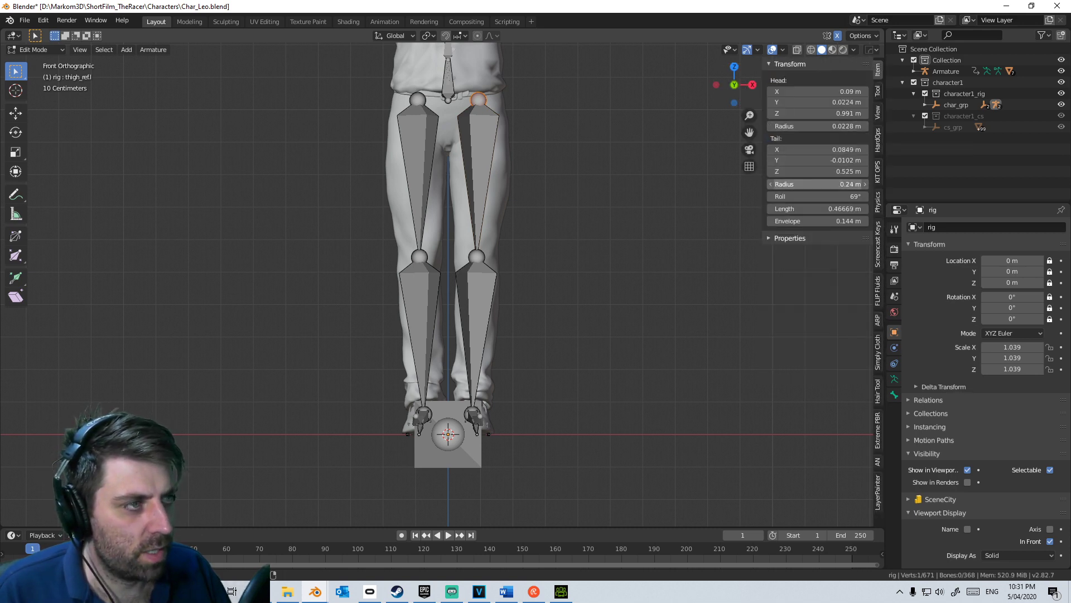
{"action": "mouse_move", "coordinate": [836, 184]}
{"action": "left_mouse_down"}
{"action": "mouse_move", "coordinate": [815, 184]}
{"action": "mouse_move", "coordinate": [829, 196]}
{"action": "mouse_move", "coordinate": [814, 199]}
{"action": "mouse_move", "coordinate": [824, 197]}
{"action": "left_mouse_up"}
{"action": "left_click", "coordinate": [477, 256]}
{"action": "left_click", "coordinate": [476, 335]}
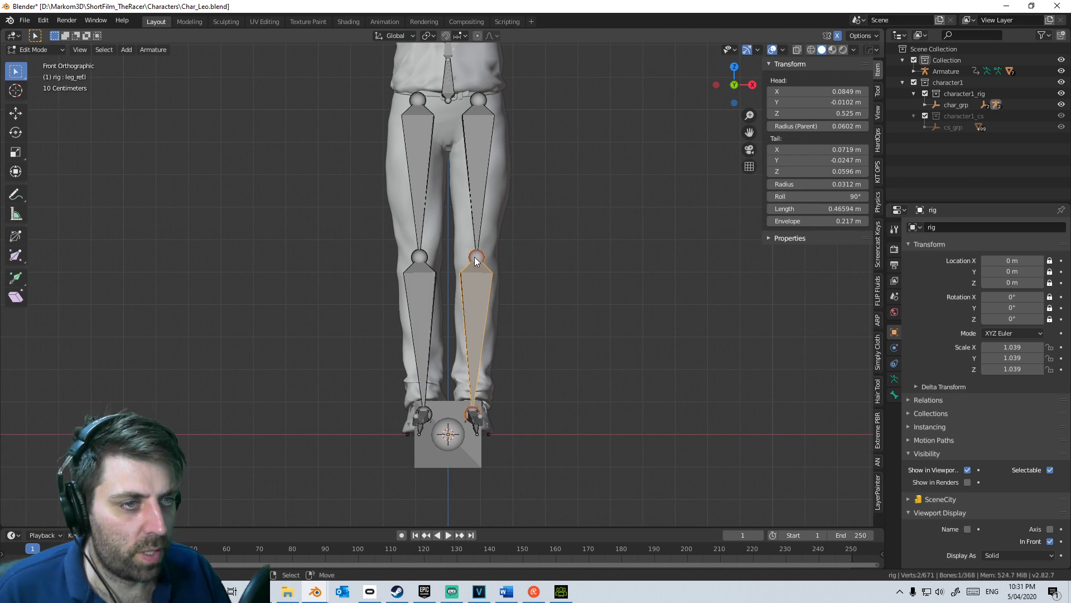
Step: From the side, move the ankle joint back to about Y 0.03 m, Z 0.07 m and the knee to about Y 0.021 m, Z 0.523 m
{"action": "key", "text": "KP_3"}
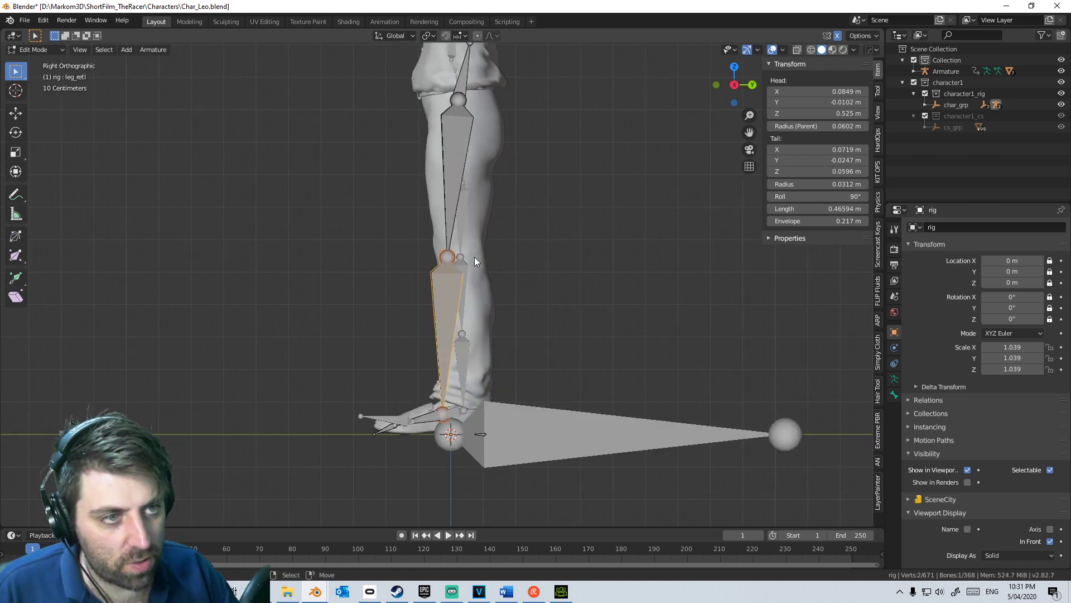
{"action": "scroll", "coordinate": [464, 400], "scroll_direction": "up", "scroll_amount": 6}
{"action": "left_click", "coordinate": [436, 391]}
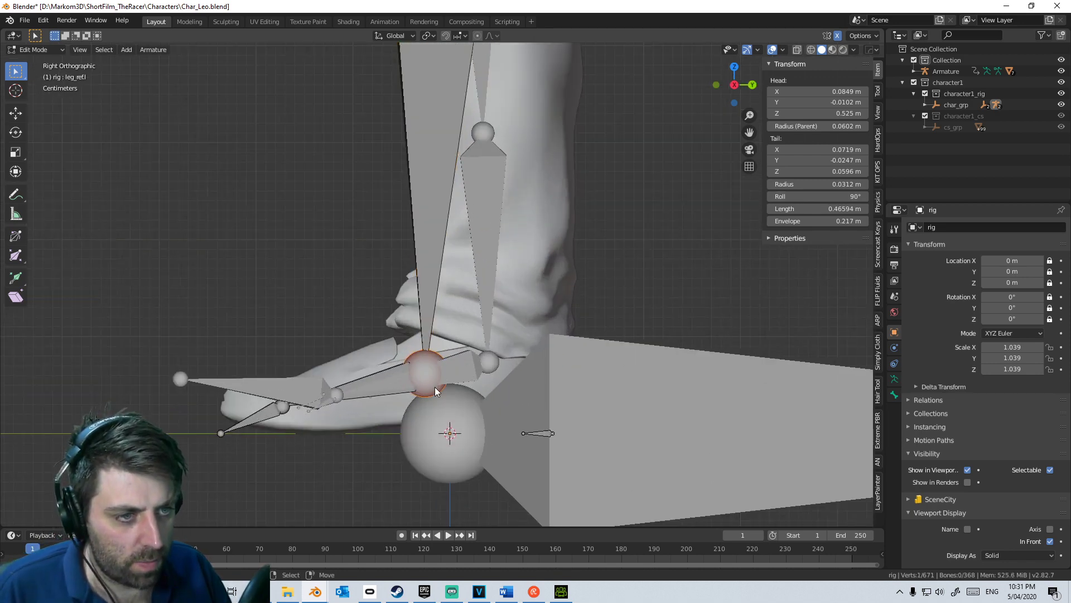
{"action": "left_click_drag", "start_coordinate": [435, 393], "coordinate": [478, 359]}
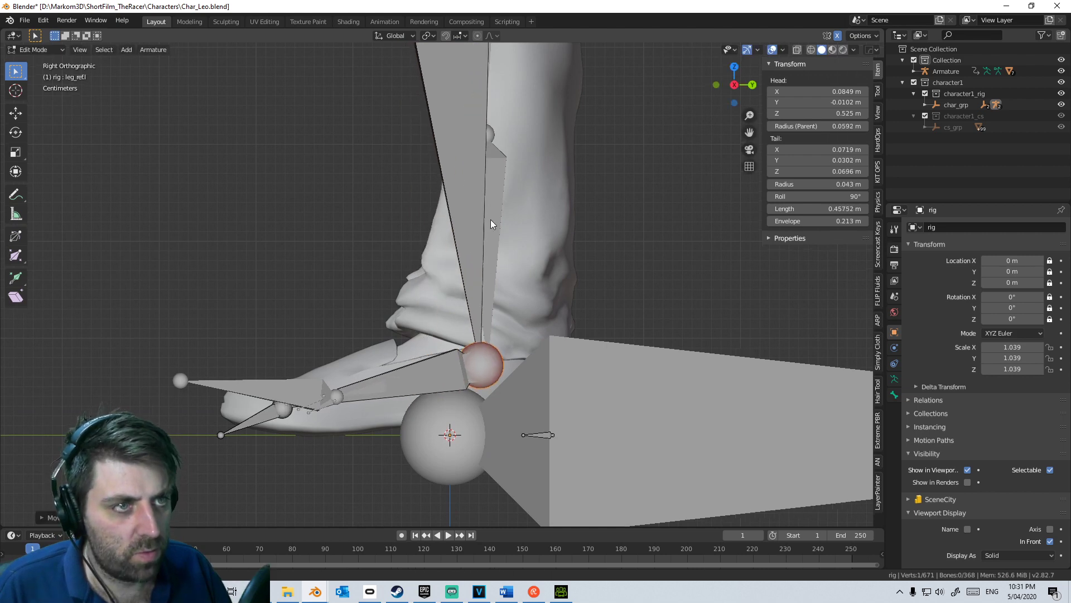
{"action": "scroll", "coordinate": [466, 211], "scroll_direction": "up", "scroll_amount": 4}
{"action": "right_click_drag", "start_coordinate": [463, 149], "coordinate": [493, 152]}
{"action": "scroll", "coordinate": [493, 151], "scroll_direction": "down", "scroll_amount": 4}
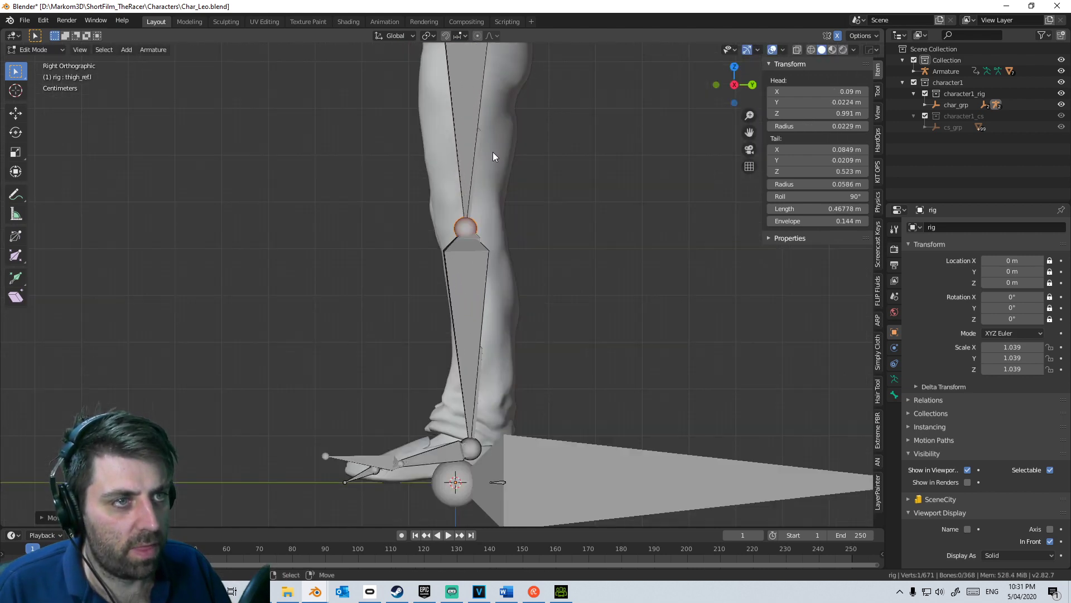
Step: From above, adjust the left shoulder joint and place the elbow joint at about X 0.452 m and Y 0.079 m
{"action": "middle_click_drag", "start_coordinate": [493, 151], "coordinate": [503, 387], "text": "shift"}
{"action": "scroll", "coordinate": [503, 391], "scroll_direction": "down", "scroll_amount": 2}
{"action": "middle_click_drag", "start_coordinate": [515, 200], "coordinate": [479, 411], "text": "shift"}
{"action": "scroll", "coordinate": [479, 412], "scroll_direction": "up", "scroll_amount": 2}
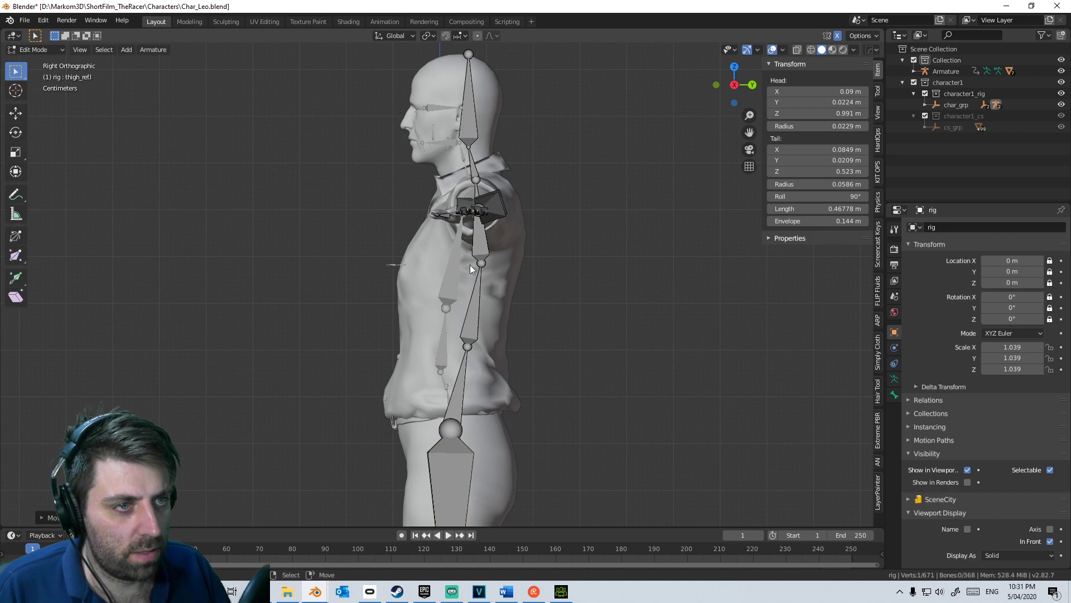
{"action": "middle_click_drag", "start_coordinate": [501, 145], "coordinate": [553, 249]}
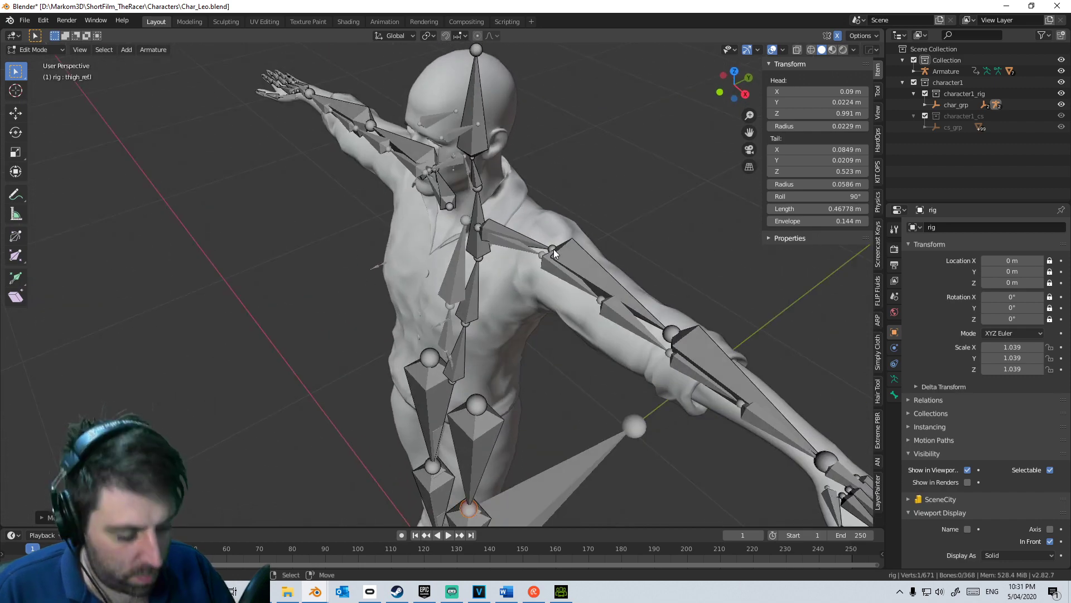
{"action": "scroll", "coordinate": [554, 249], "scroll_direction": "up", "scroll_amount": 2}
{"action": "key", "text": "KP_7"}
{"action": "right_click_drag", "start_coordinate": [538, 246], "coordinate": [535, 247]}
{"action": "right_click_drag", "start_coordinate": [661, 236], "coordinate": [670, 249]}
{"action": "scroll", "coordinate": [668, 281], "scroll_direction": "up", "scroll_amount": 4}
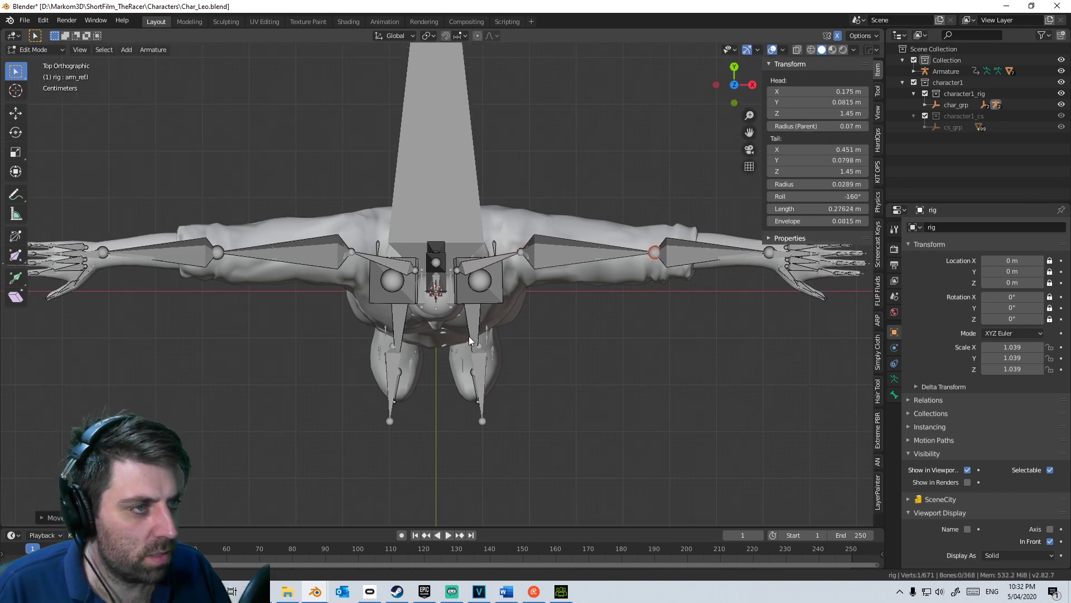
{"action": "scroll", "coordinate": [434, 361], "scroll_direction": "up", "scroll_amount": 4}
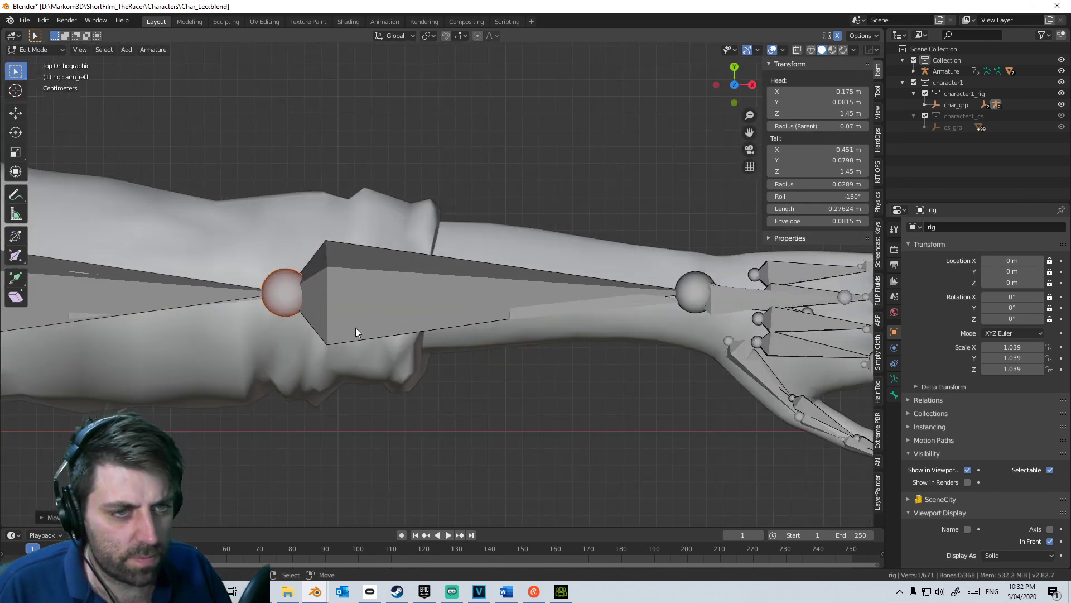
{"action": "key", "text": "g"}
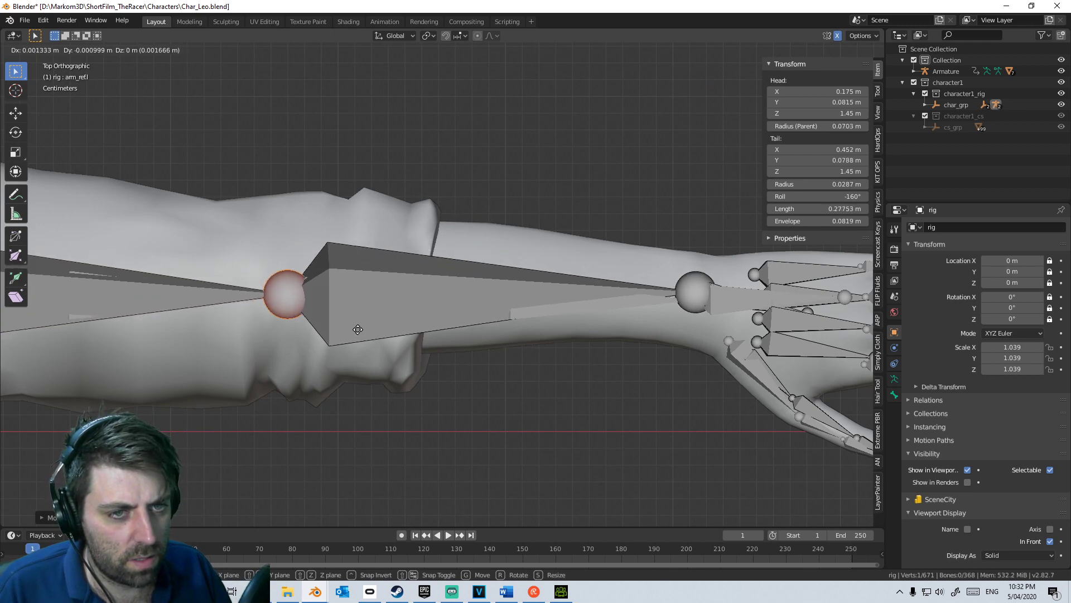
{"action": "left_click", "coordinate": [358, 328]}
Step: Leave bone editing, generate the control rig with Match to Rig and inspect the leg controllers
{"action": "scroll", "coordinate": [366, 377], "scroll_direction": "down", "scroll_amount": 8}
{"action": "mouse_move", "coordinate": [366, 377]}
{"action": "middle_mouse_down"}
{"action": "mouse_move", "coordinate": [374, 350]}
{"action": "mouse_move", "coordinate": [353, 372]}
{"action": "middle_mouse_up"}
{"action": "key", "text": "Tab"}
{"action": "key", "text": "KP_Decimal"}
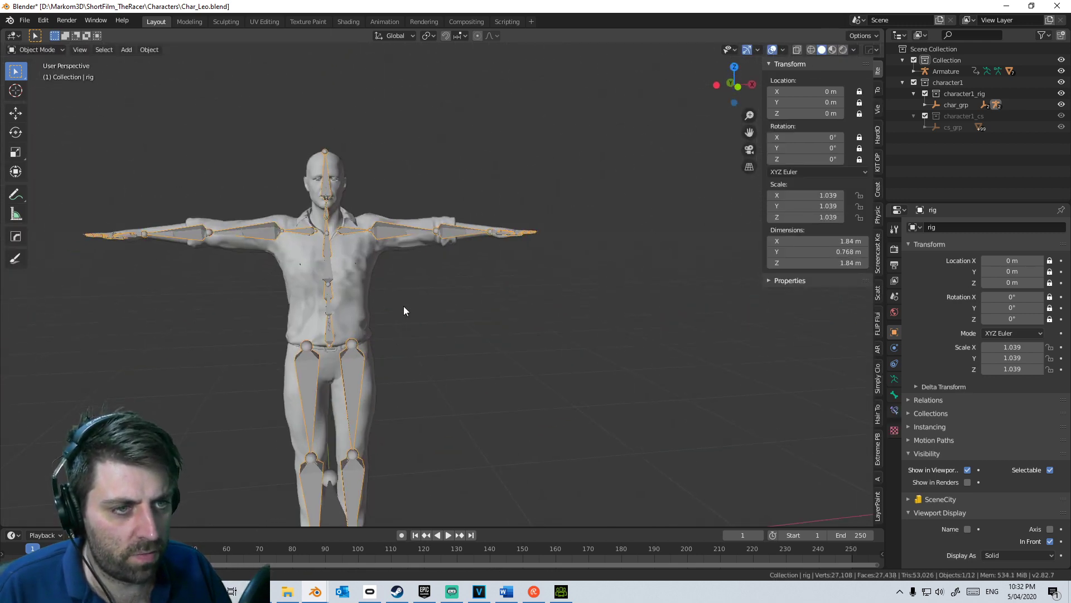
{"action": "left_click", "coordinate": [878, 347]}
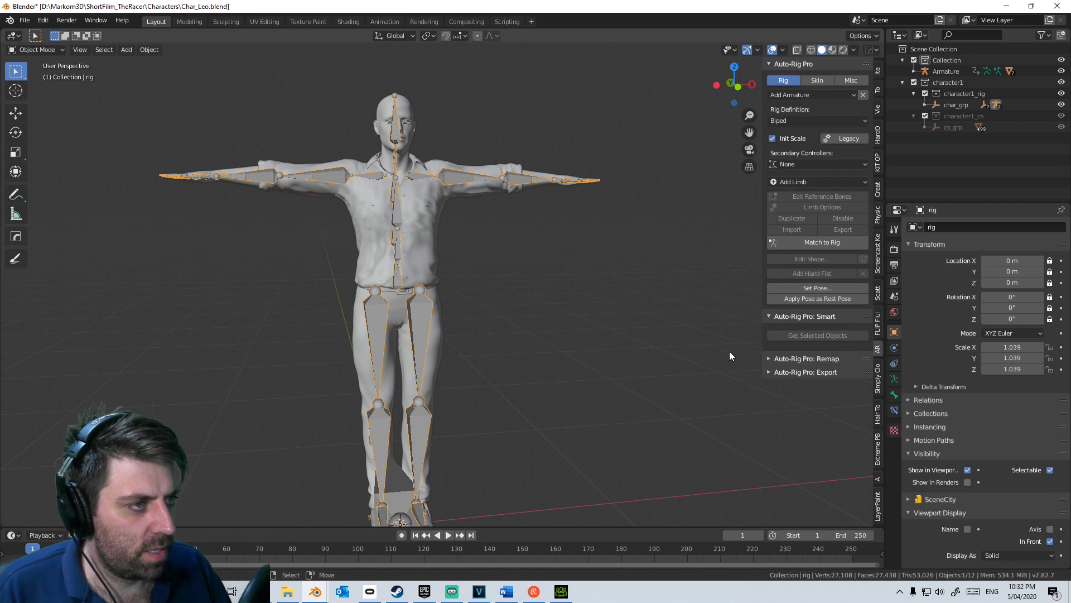
{"action": "left_click", "coordinate": [821, 242]}
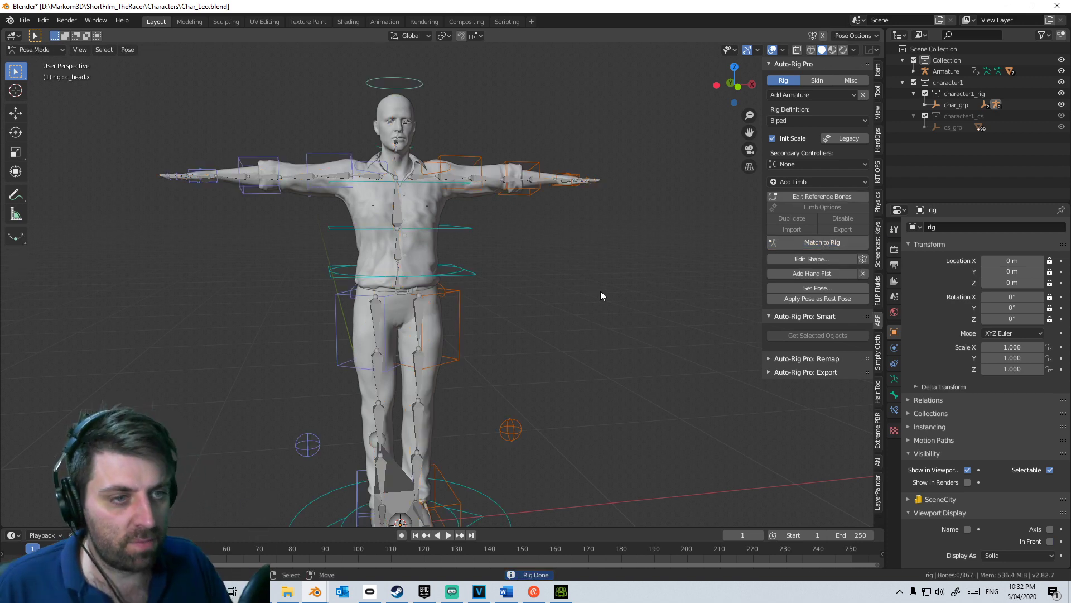
{"action": "scroll", "coordinate": [504, 345], "scroll_direction": "down", "scroll_amount": 3}
{"action": "middle_click_drag", "start_coordinate": [504, 344], "coordinate": [523, 370]}
{"action": "scroll", "coordinate": [504, 299], "scroll_direction": "up", "scroll_amount": 5}
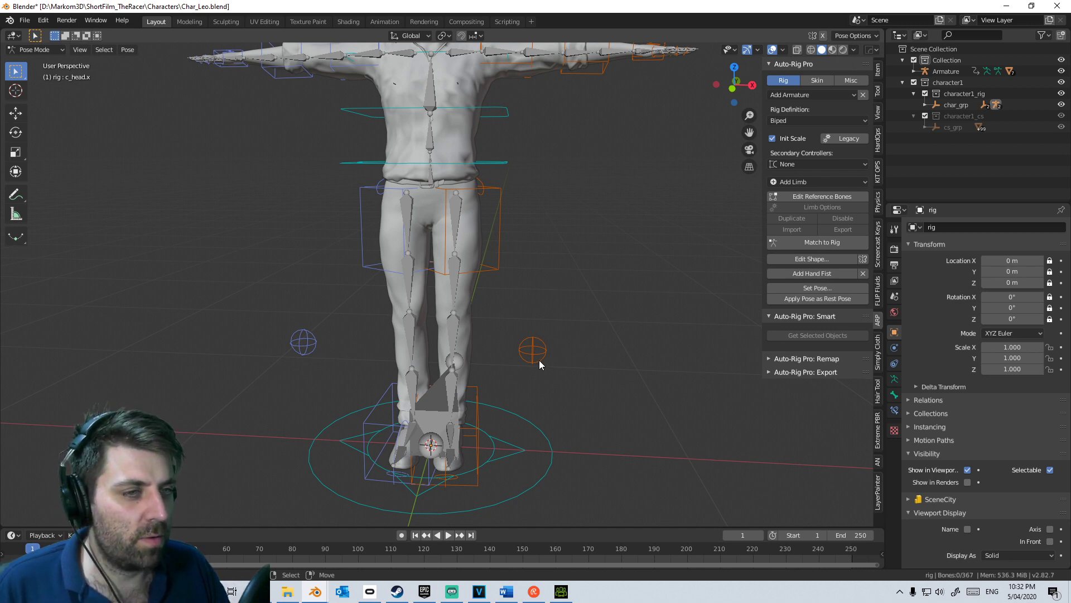
Step: Undo the rig matching and the arm, leg and roll edits on the reference bones
{"action": "key", "text": "ctrl+z"}
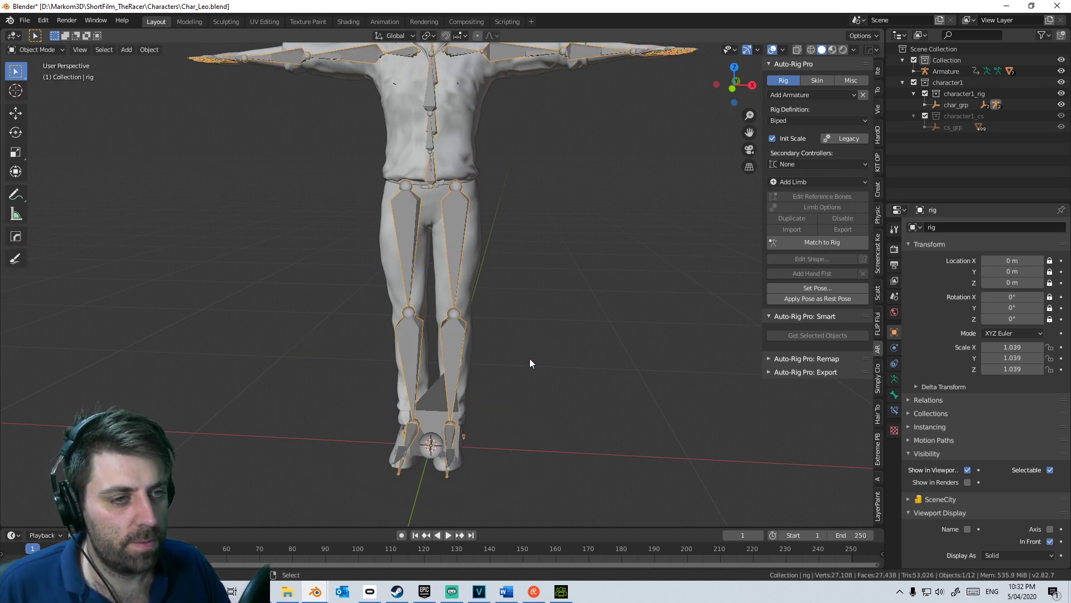
{"action": "key", "text": "Tab"}
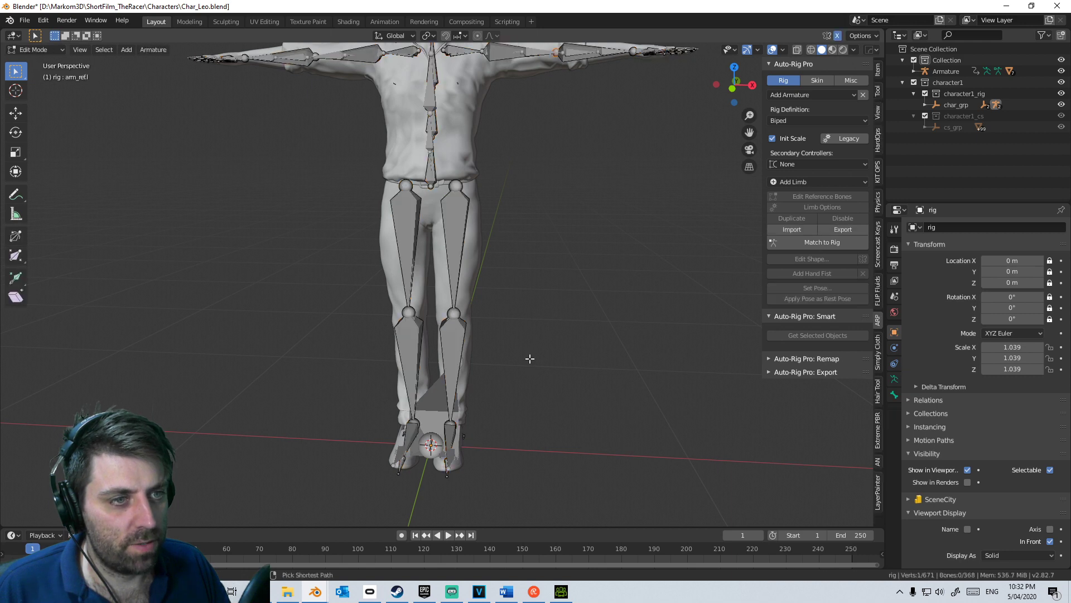
{"action": "key", "text": "ctrl+z"}
{"action": "key", "text": "ctrl+z"}
{"action": "key", "text": "ctrl+z"}
{"action": "key", "text": "ctrl+z"}
{"action": "key", "text": "ctrl+z"}
{"action": "key", "text": "ctrl+z"}
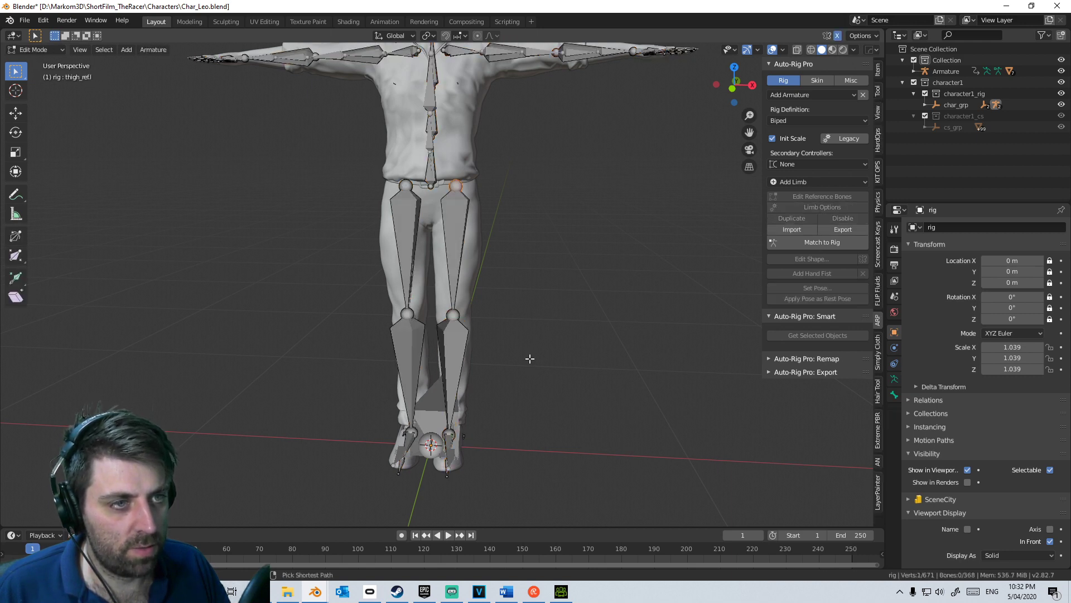
{"action": "key", "text": "ctrl+z"}
Step: From the side, move the ankle joint about 0.063 m back into the heel and shift the knee joint back to line up with the leg
{"action": "key", "text": "KP_3"}
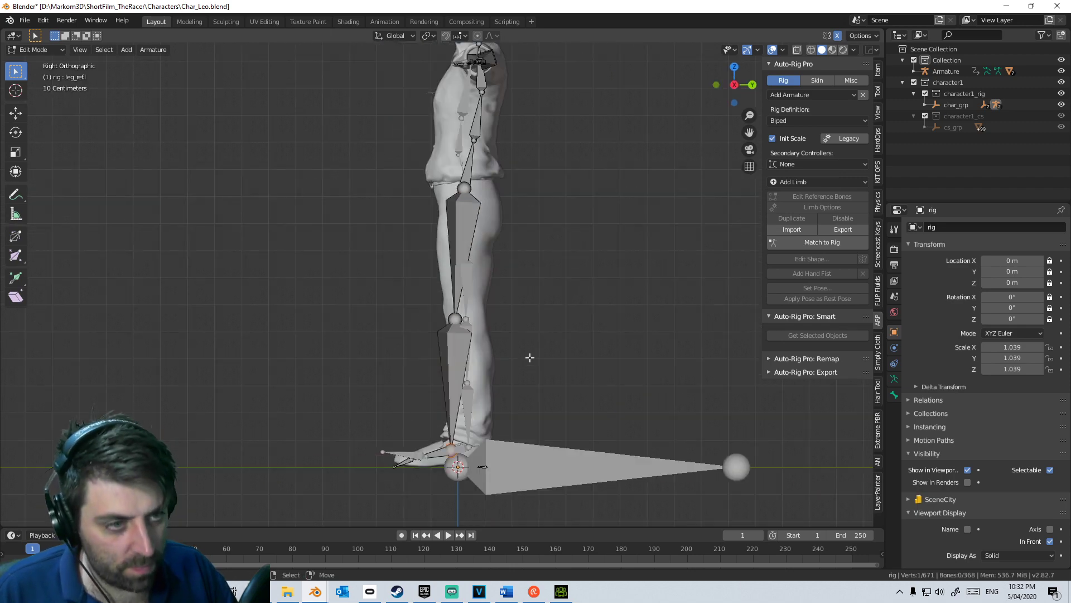
{"action": "scroll", "coordinate": [529, 357], "scroll_direction": "up", "scroll_amount": 5}
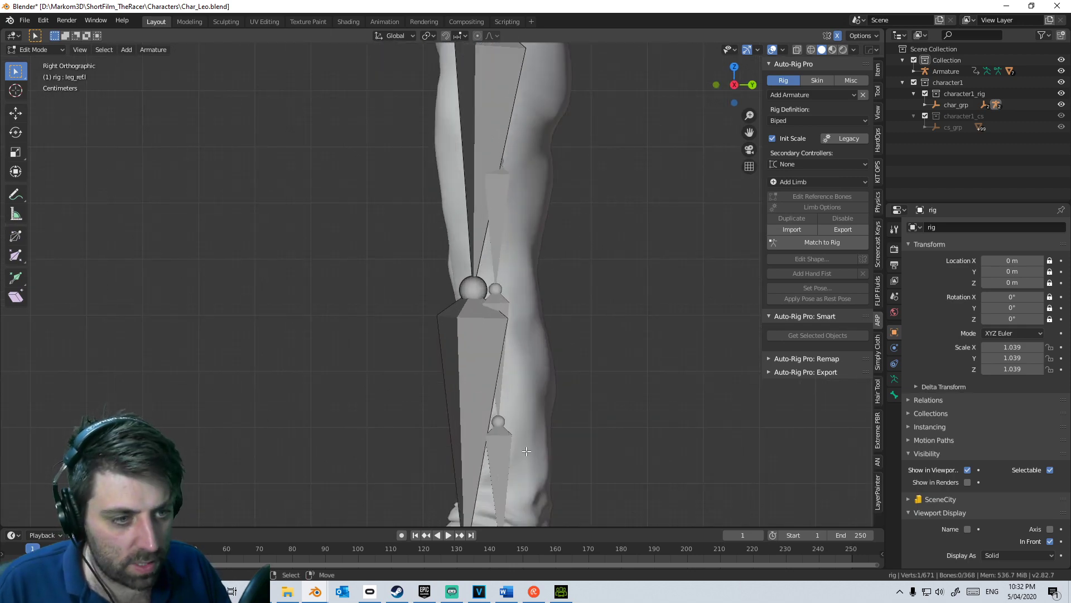
{"action": "scroll", "coordinate": [536, 359], "scroll_direction": "down", "scroll_amount": 5, "text": "shift"}
{"action": "key", "text": "g"}
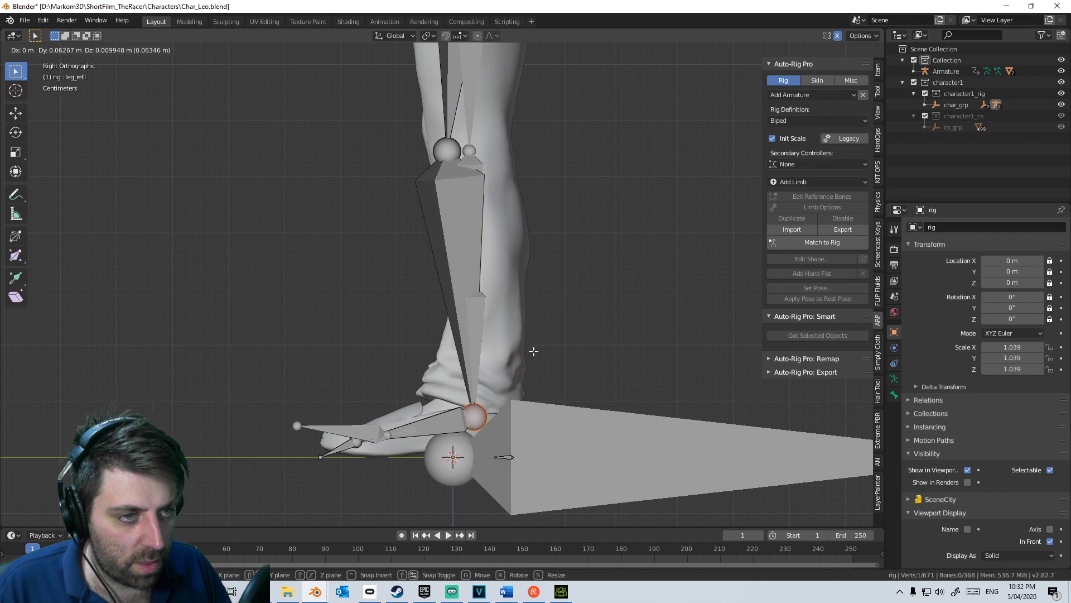
{"action": "left_click", "coordinate": [534, 351]}
{"action": "scroll", "coordinate": [503, 335], "scroll_direction": "up", "scroll_amount": 5, "text": "shift"}
{"action": "left_click", "coordinate": [444, 298]}
{"action": "scroll", "coordinate": [455, 269], "scroll_direction": "down", "scroll_amount": 1}
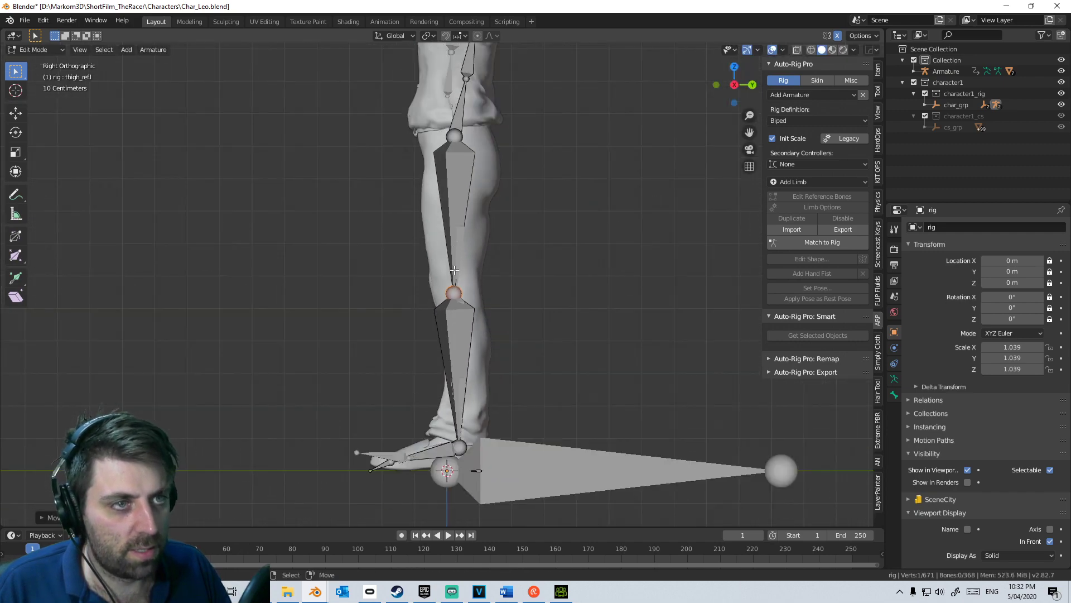
Step: From above, move the left elbow and shoulder joints so they form a straight line with the wrist joint
{"action": "scroll", "coordinate": [455, 269], "scroll_direction": "down", "scroll_amount": 4}
{"action": "middle_click_drag", "start_coordinate": [502, 262], "coordinate": [578, 248]}
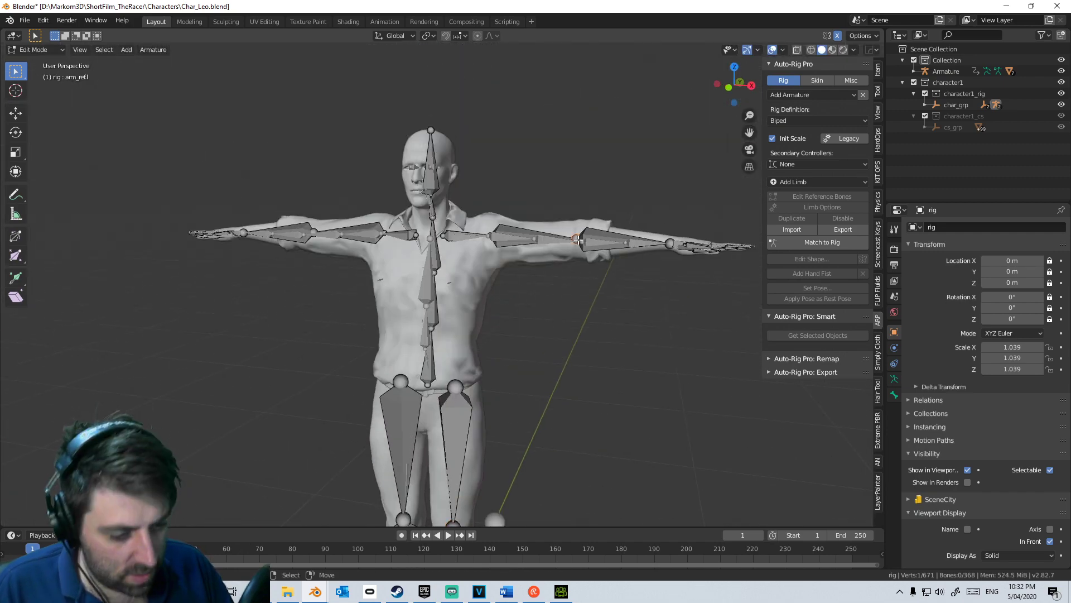
{"action": "key", "text": "KP_7"}
{"action": "scroll", "coordinate": [426, 269], "scroll_direction": "up", "scroll_amount": 4}
{"action": "key", "text": "g"}
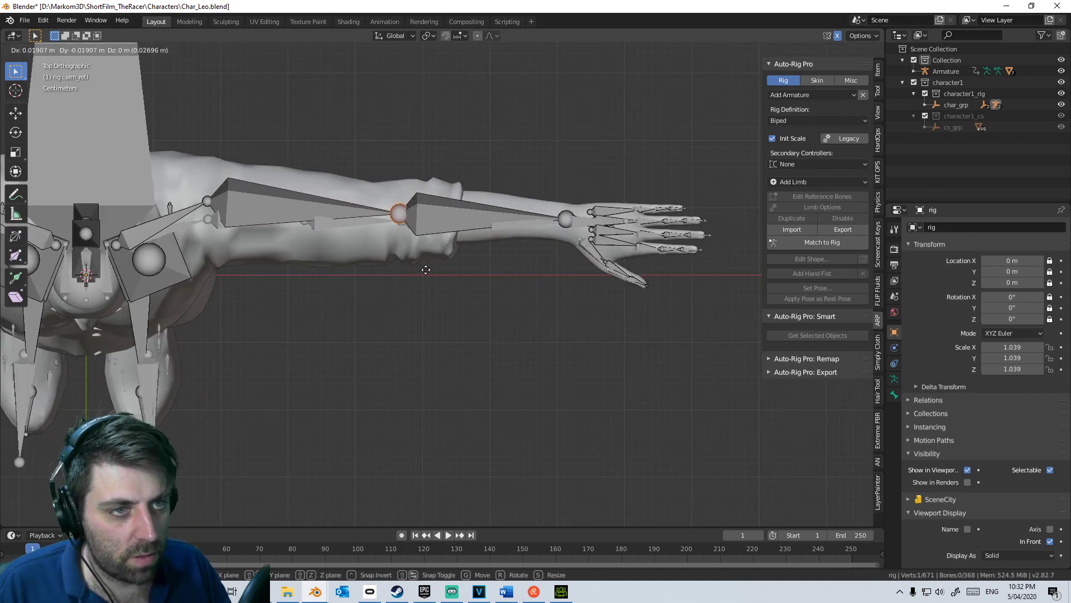
{"action": "left_click", "coordinate": [427, 275]}
{"action": "left_click", "coordinate": [201, 198]}
{"action": "key", "text": "g"}
{"action": "left_click", "coordinate": [207, 202]}
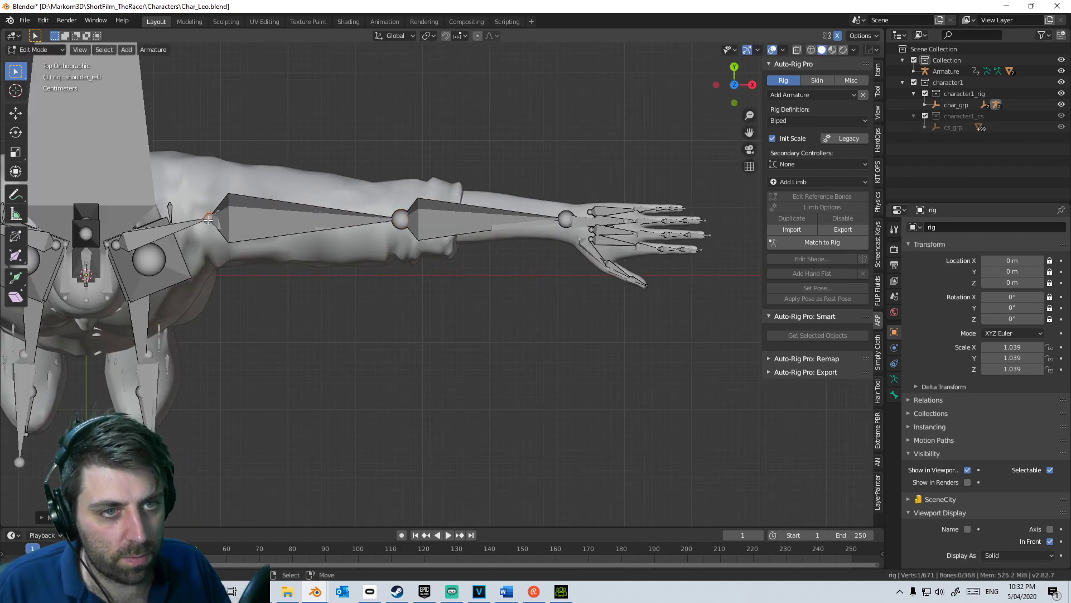
Step: Try generating the control rig from the reference bones with Match to Rig, and undo it
{"action": "middle_click_drag", "start_coordinate": [207, 202], "coordinate": [357, 385]}
{"action": "scroll", "coordinate": [391, 363], "scroll_direction": "down", "scroll_amount": 5}
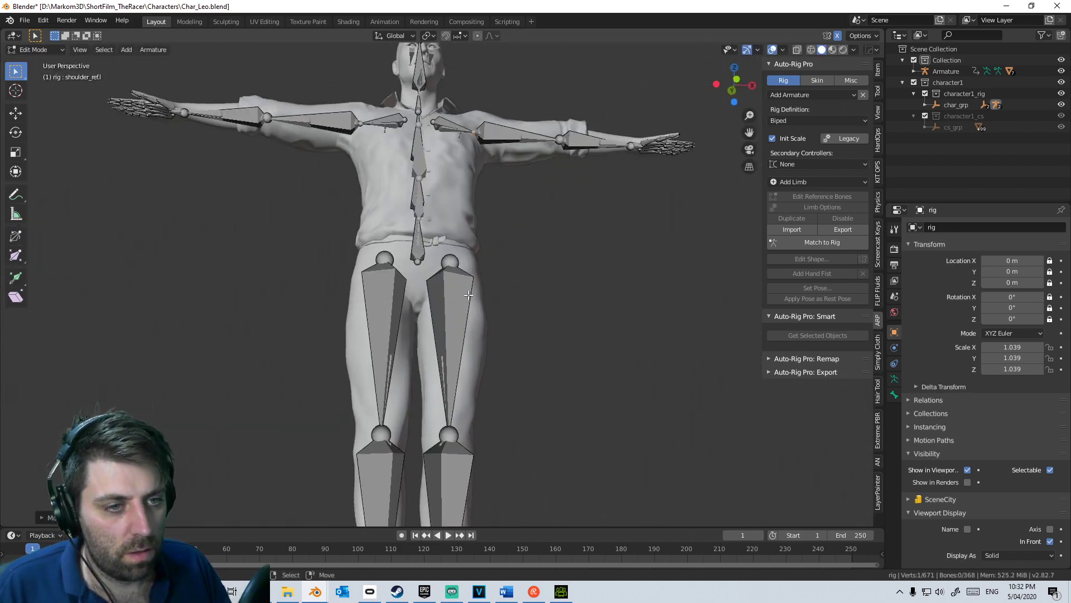
{"action": "key", "text": "Tab"}
{"action": "left_click", "coordinate": [803, 241]}
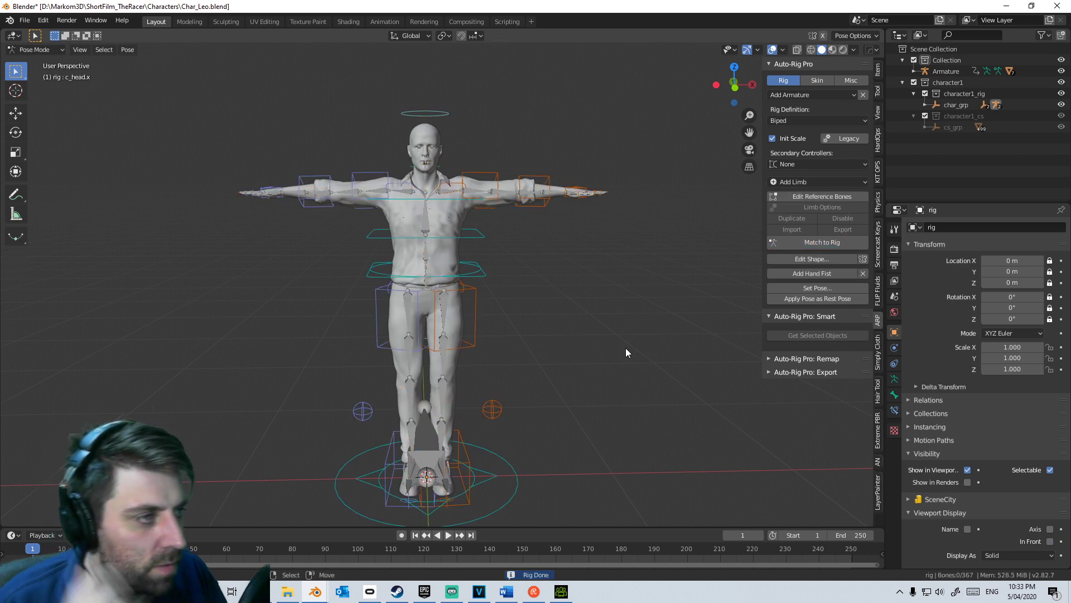
{"action": "key", "text": "ctrl+z"}
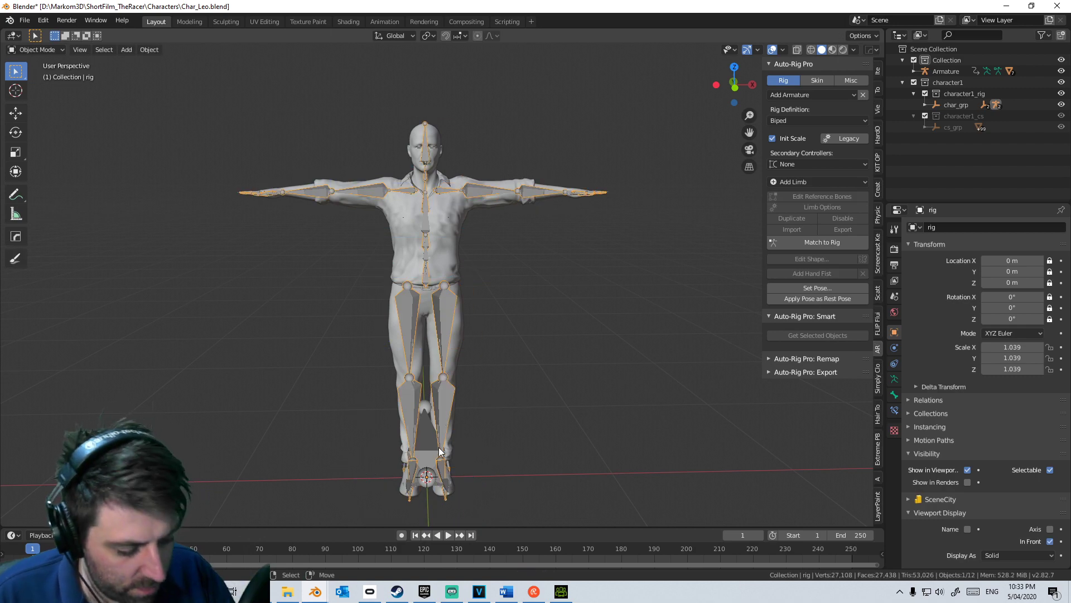
Step: Enter Edit Mode on the rig, select the left knee joint and try moving it sideways in the front view
{"action": "key", "text": "KP_1"}
{"action": "scroll", "coordinate": [430, 450], "scroll_direction": "up", "scroll_amount": 5}
{"action": "scroll", "coordinate": [344, 387], "scroll_direction": "up", "scroll_amount": 4}
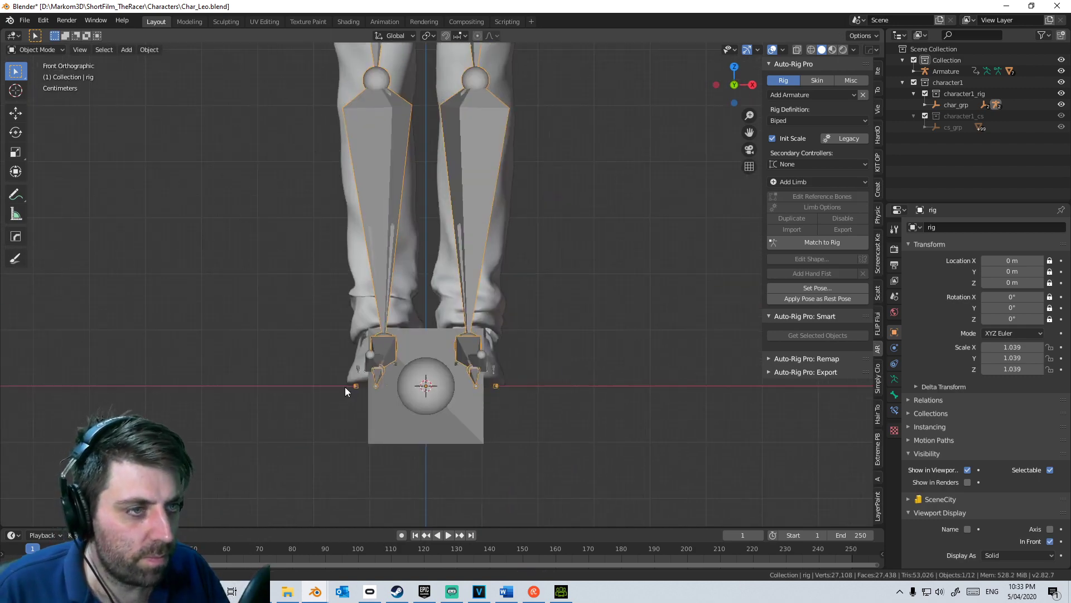
{"action": "key", "text": "Tab"}
{"action": "left_click", "coordinate": [460, 372]}
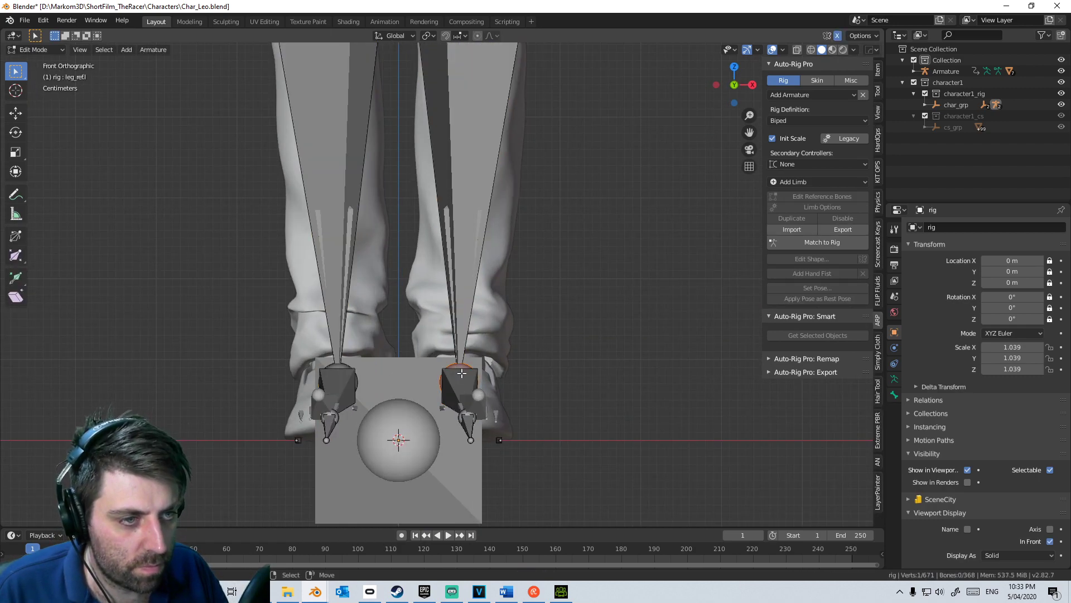
{"action": "scroll", "coordinate": [463, 364], "scroll_direction": "down", "scroll_amount": 3}
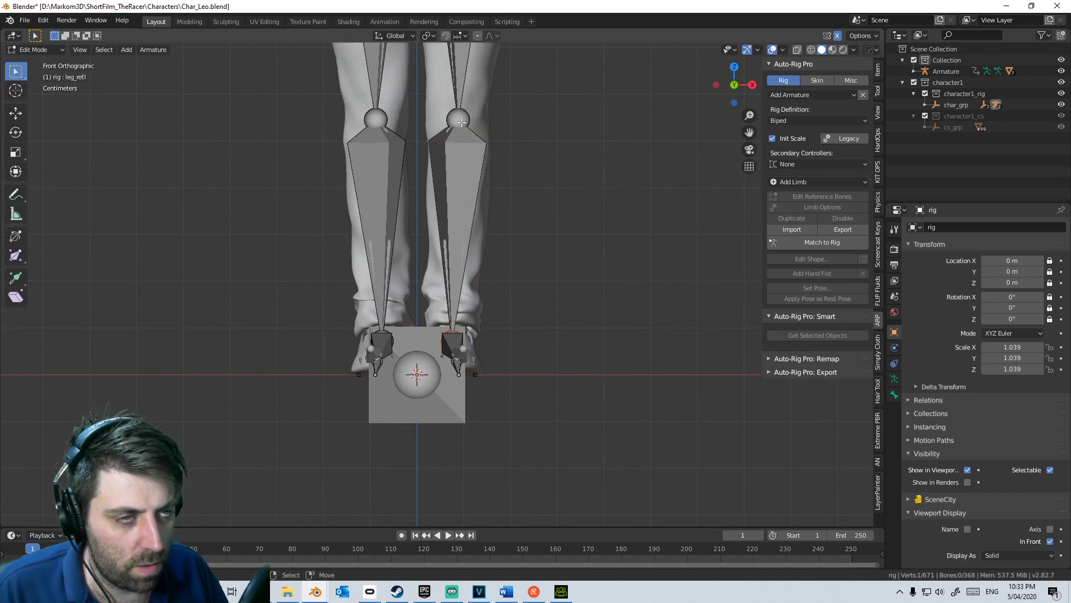
{"action": "middle_click_drag", "start_coordinate": [462, 122], "coordinate": [468, 227], "text": "shift"}
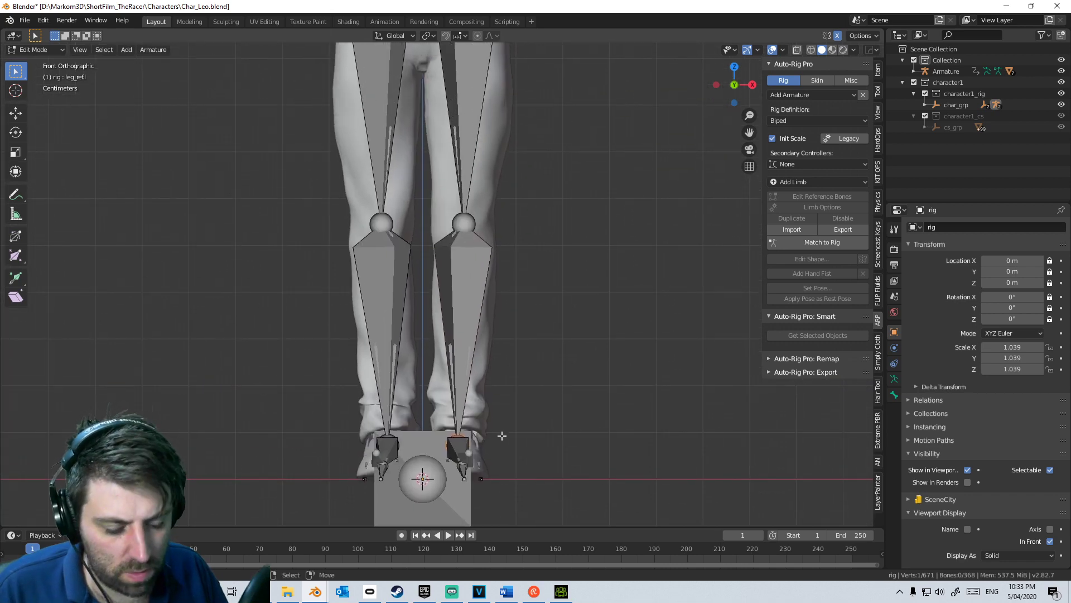
{"action": "left_click", "coordinate": [464, 224]}
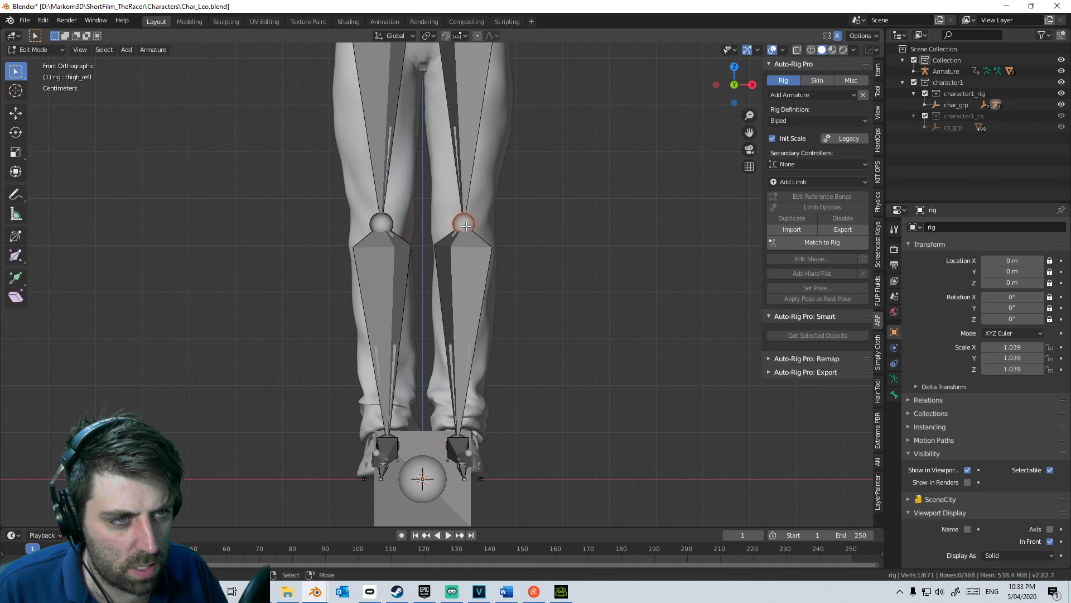
{"action": "key", "text": "g"}
{"action": "left_click", "coordinate": [465, 225]}
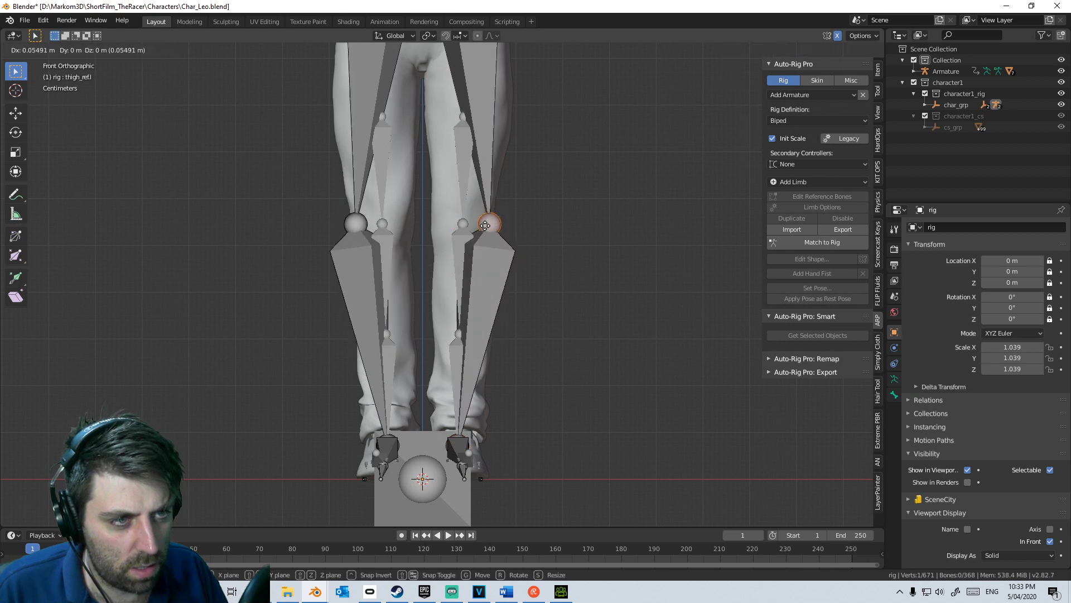
Step: Show the model in wireframe and align the left knee joint with the original armature's knee in the side and front views
{"action": "key", "text": "KP_3"}
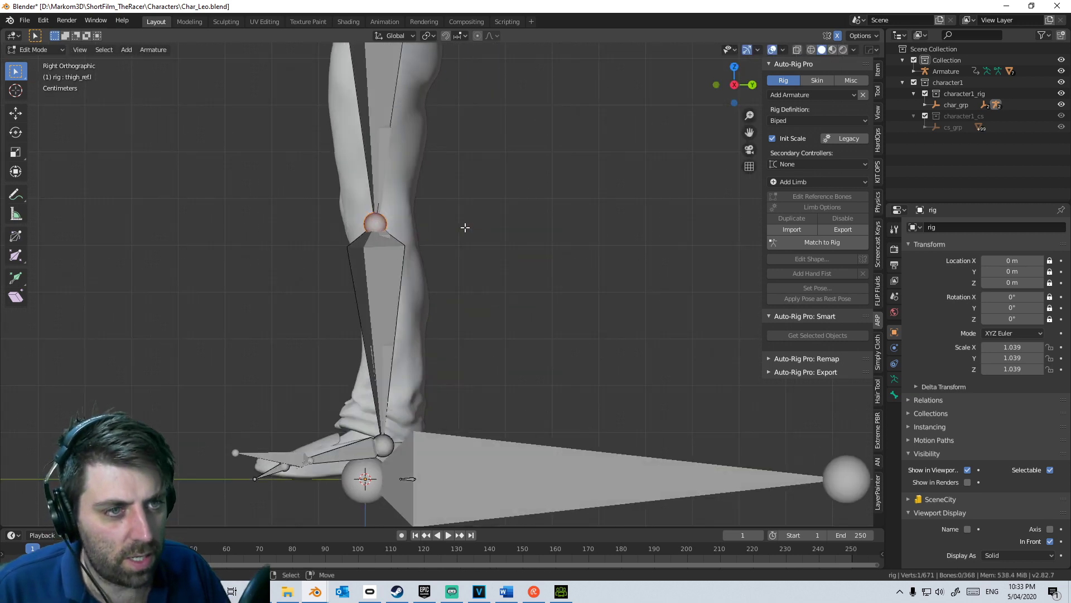
{"action": "key", "text": "shift+z"}
{"action": "scroll", "coordinate": [465, 227], "scroll_direction": "up", "scroll_amount": 4}
{"action": "key", "text": "g"}
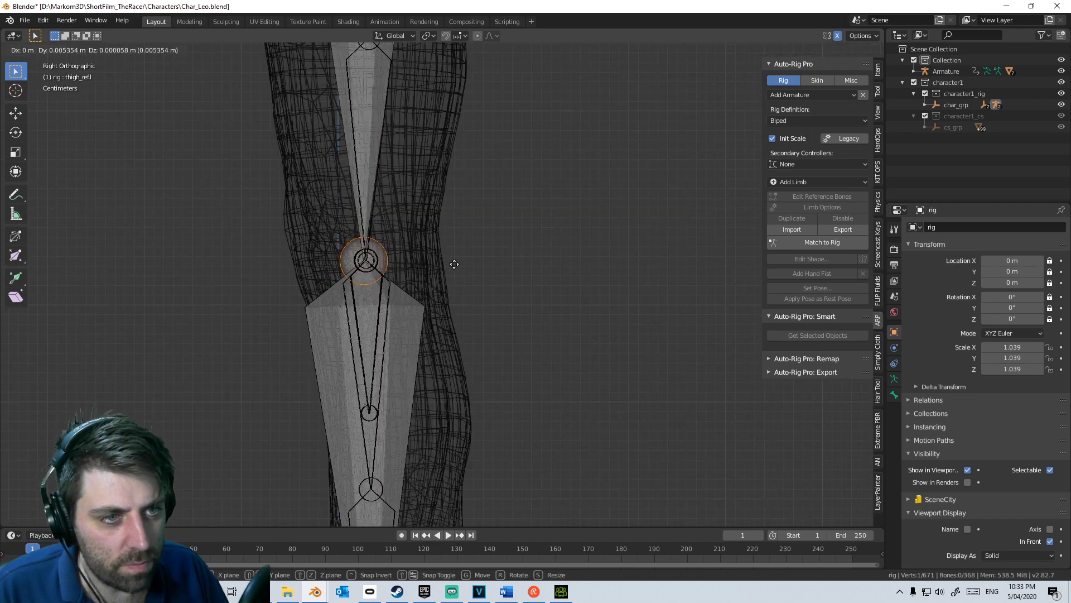
{"action": "left_click", "coordinate": [465, 260]}
{"action": "key", "text": "KP_1"}
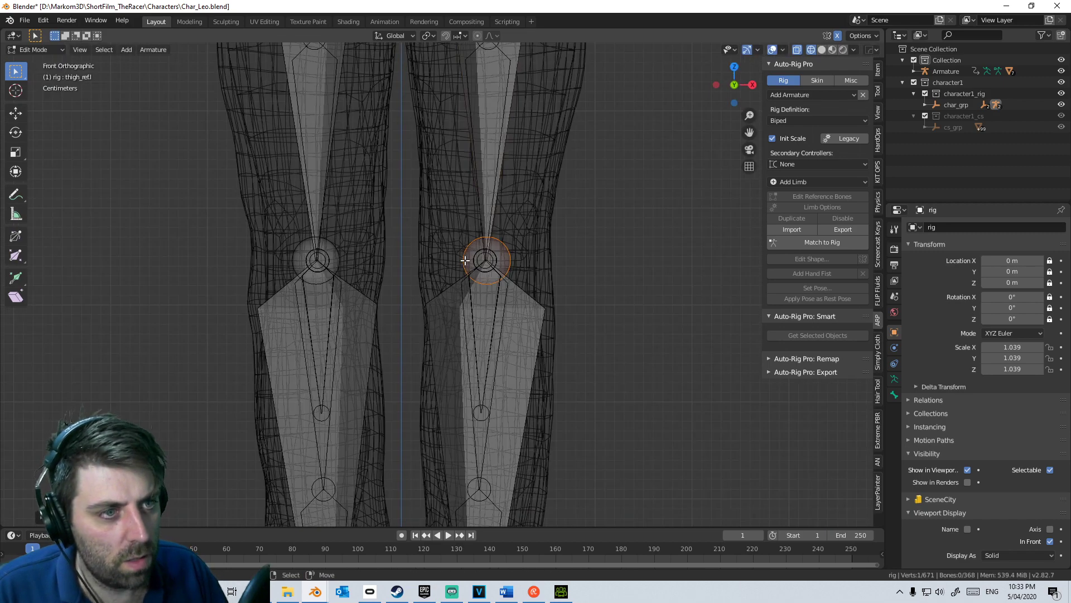
{"action": "scroll", "coordinate": [466, 260], "scroll_direction": "up", "scroll_amount": 3}
{"action": "key", "text": "g"}
{"action": "left_click", "coordinate": [550, 246]}
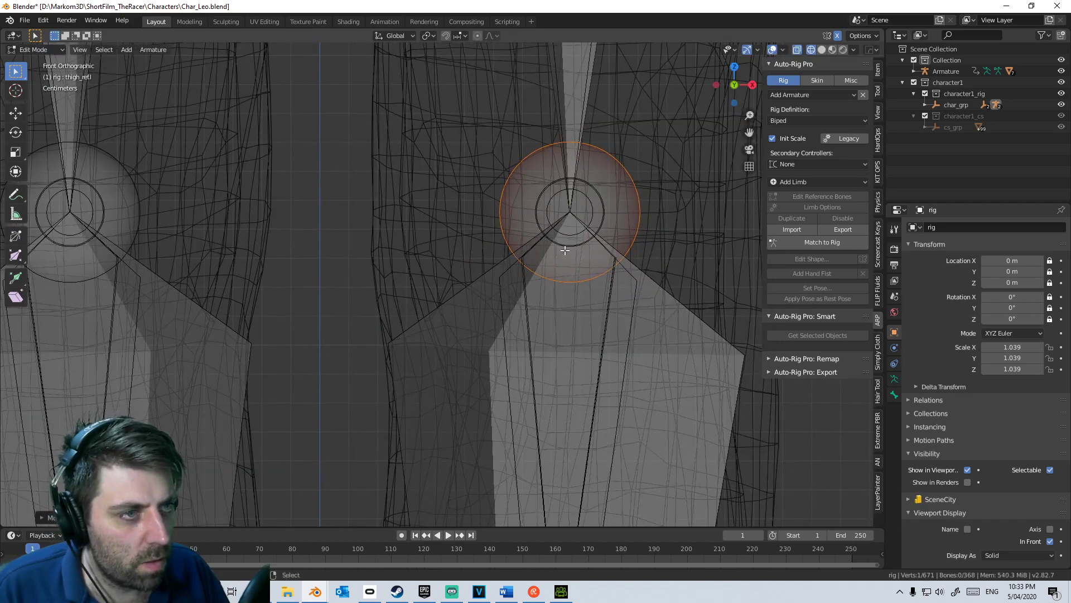
Step: Lower the left hip joint onto the original armature's hip joint in the front view and leave Edit Mode
{"action": "scroll", "coordinate": [521, 124], "scroll_direction": "down", "scroll_amount": 5}
{"action": "middle_click_drag", "start_coordinate": [521, 124], "coordinate": [495, 316], "text": "shift"}
{"action": "scroll", "coordinate": [503, 397], "scroll_direction": "up", "scroll_amount": 4}
{"action": "left_click", "coordinate": [494, 310]}
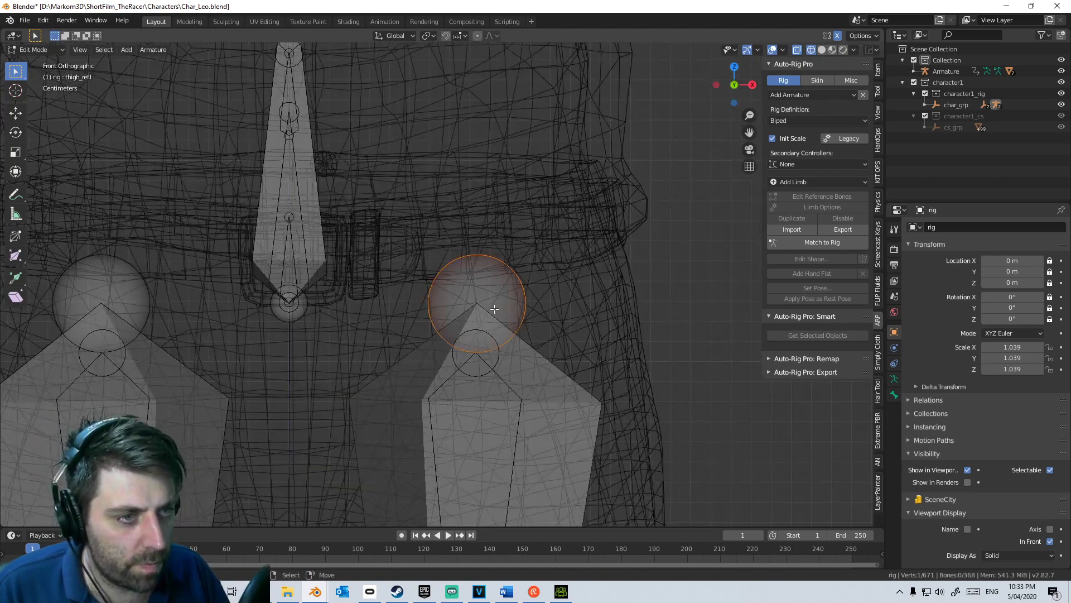
{"action": "key", "text": "g"}
{"action": "left_click", "coordinate": [494, 358]}
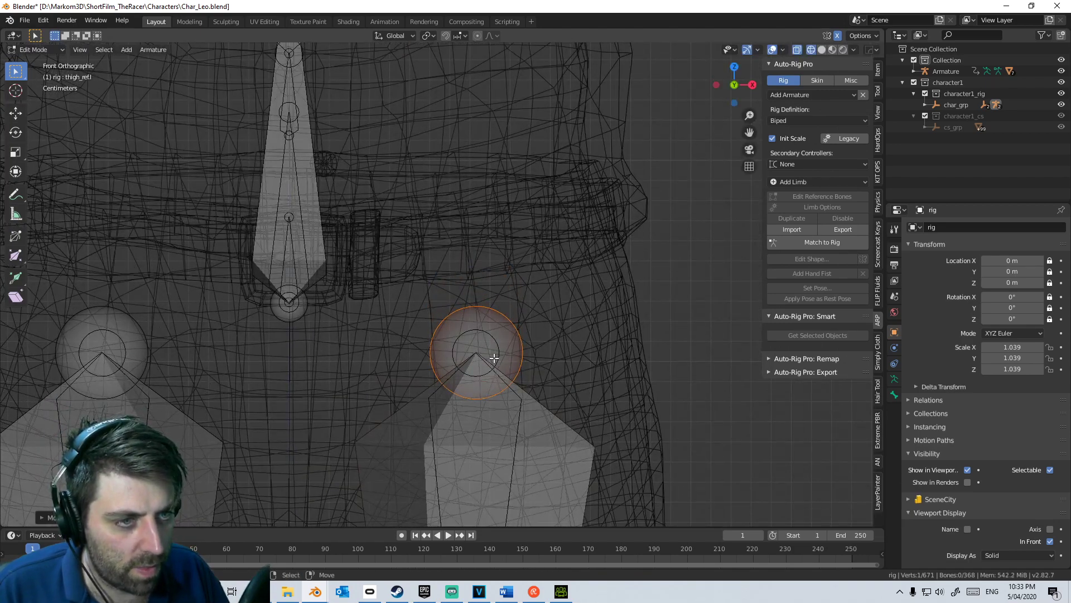
{"action": "scroll", "coordinate": [648, 390], "scroll_direction": "down", "scroll_amount": 7}
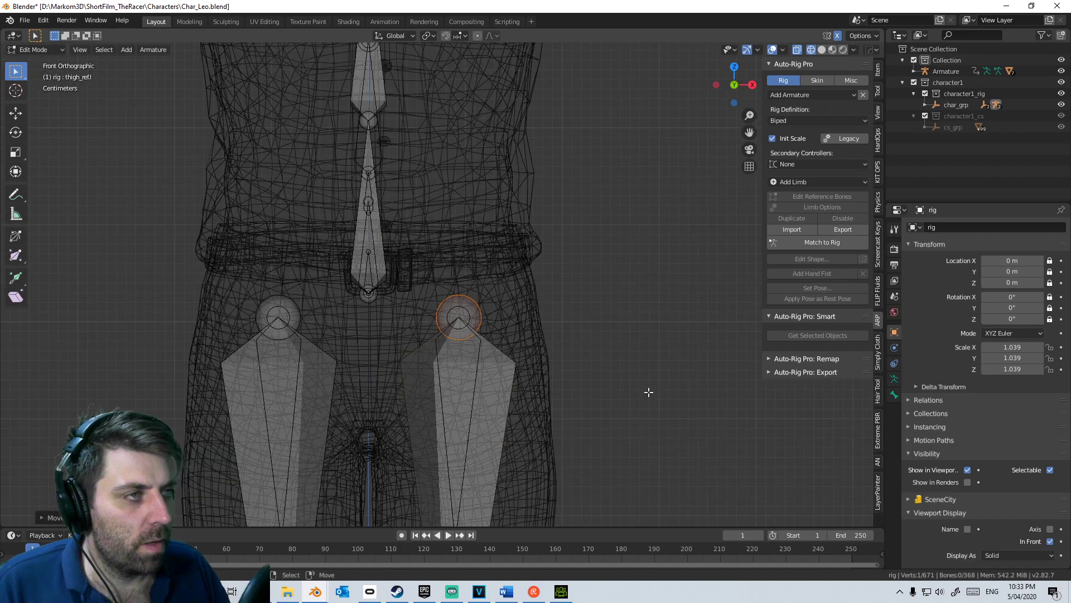
{"action": "key", "text": "Tab"}
Step: Return to Edit Mode and shift the left ankle joint slightly outward and up in the front view
{"action": "middle_click_drag", "start_coordinate": [524, 358], "coordinate": [524, 227], "text": "shift"}
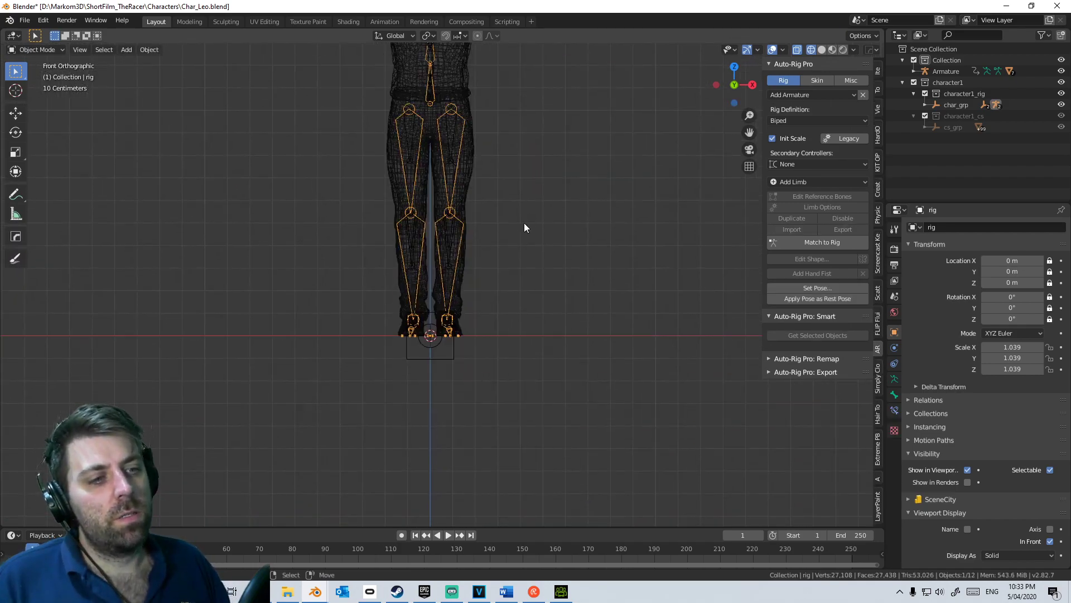
{"action": "scroll", "coordinate": [511, 335], "scroll_direction": "up", "scroll_amount": 4}
{"action": "scroll", "coordinate": [497, 430], "scroll_direction": "down", "scroll_amount": 2}
{"action": "key", "text": "Tab"}
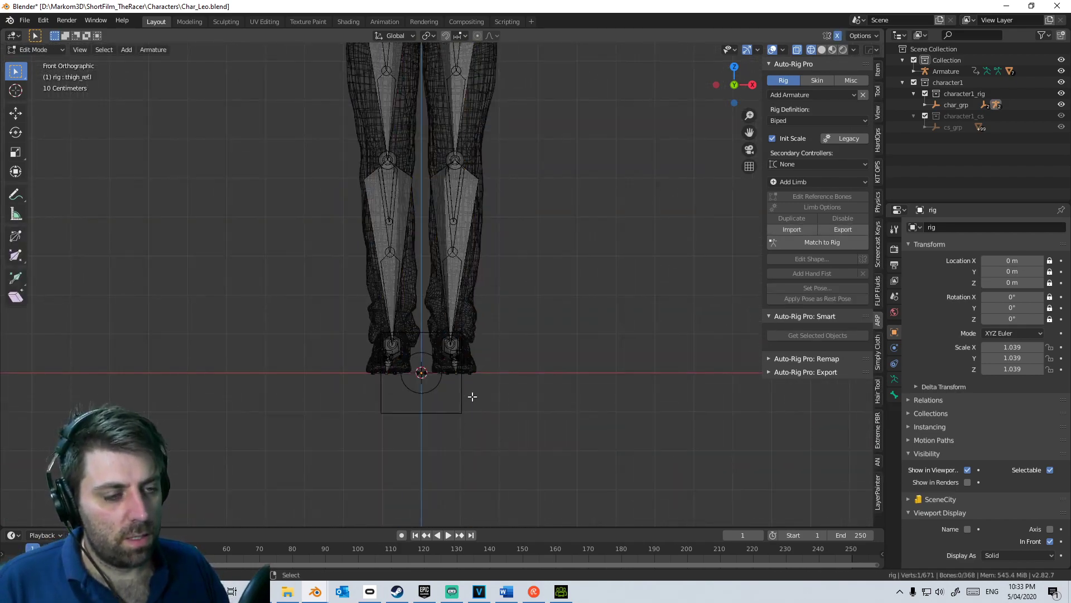
{"action": "scroll", "coordinate": [471, 396], "scroll_direction": "up", "scroll_amount": 6}
{"action": "left_click", "coordinate": [467, 205]}
{"action": "scroll", "coordinate": [467, 205], "scroll_direction": "up", "scroll_amount": 4}
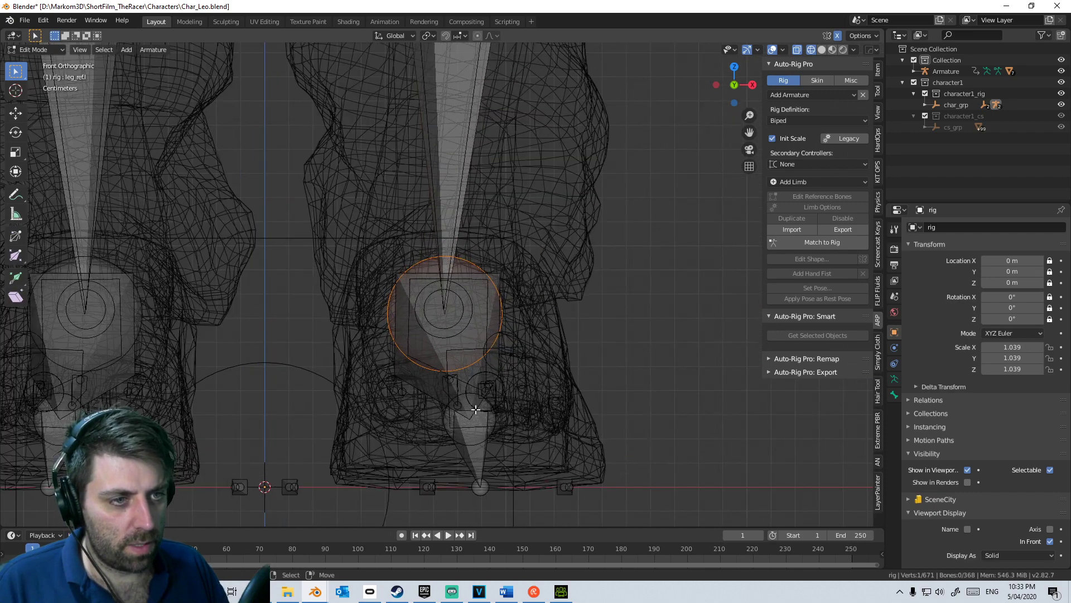
{"action": "key", "text": "g"}
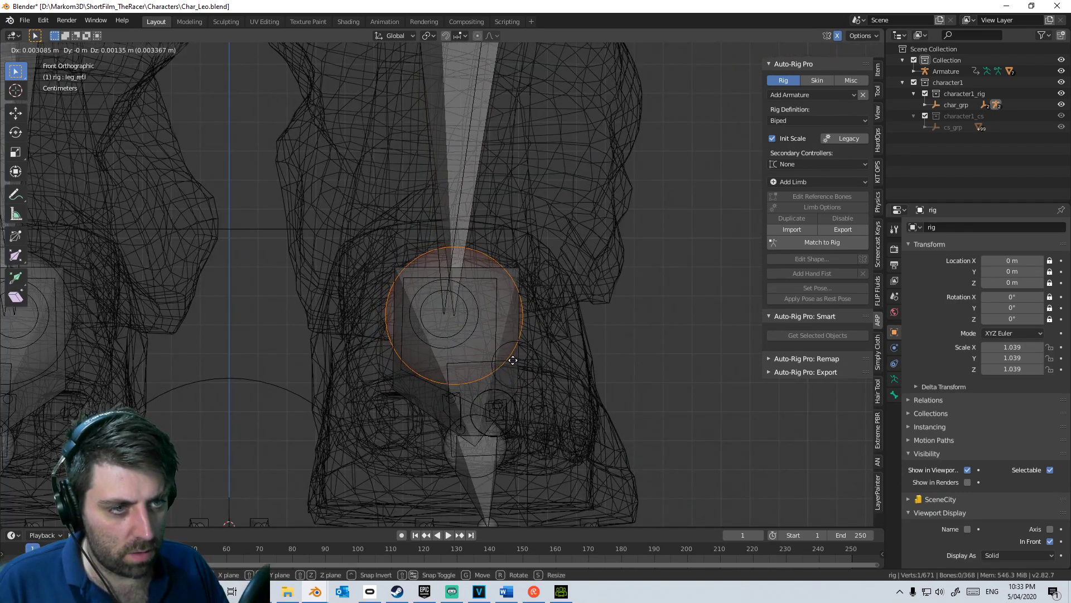
{"action": "left_click", "coordinate": [513, 360]}
{"action": "scroll", "coordinate": [511, 368], "scroll_direction": "down", "scroll_amount": 10}
Step: Leave Edit Mode and generate the control rig with Match to Rig
{"action": "key", "text": "Tab"}
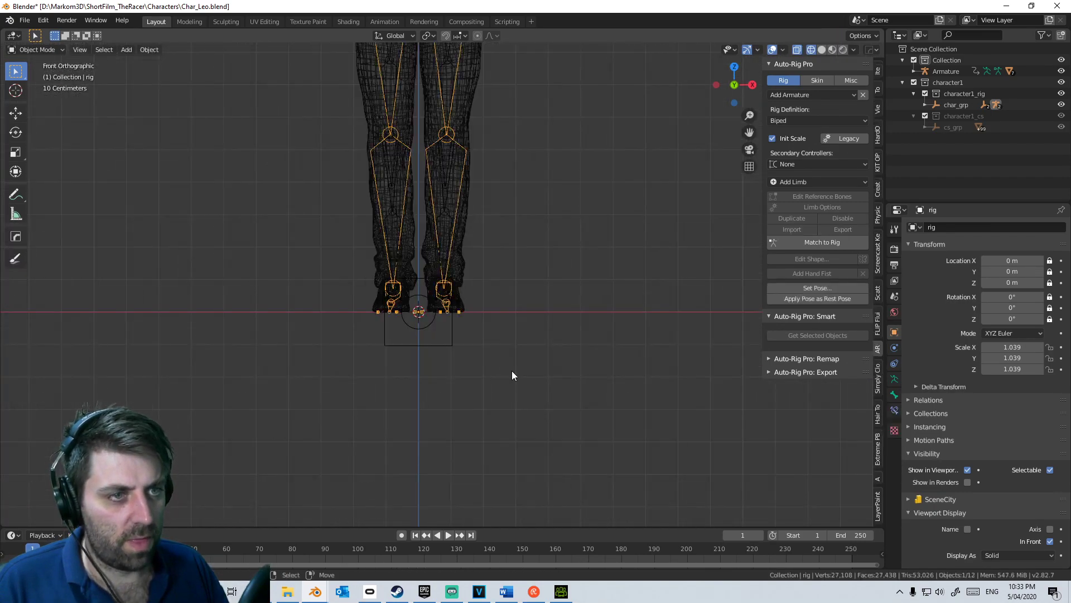
{"action": "left_click", "coordinate": [811, 240]}
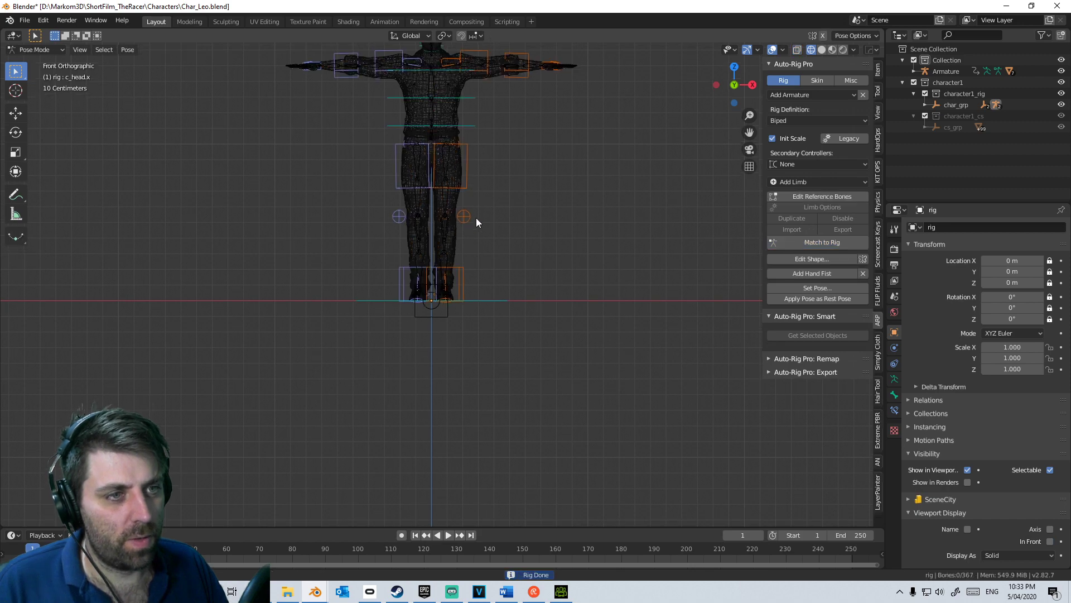
{"action": "middle_click_drag", "start_coordinate": [477, 217], "coordinate": [435, 343]}
{"action": "key", "text": "KP_1"}
{"action": "scroll", "coordinate": [512, 310], "scroll_direction": "up", "scroll_amount": 6}
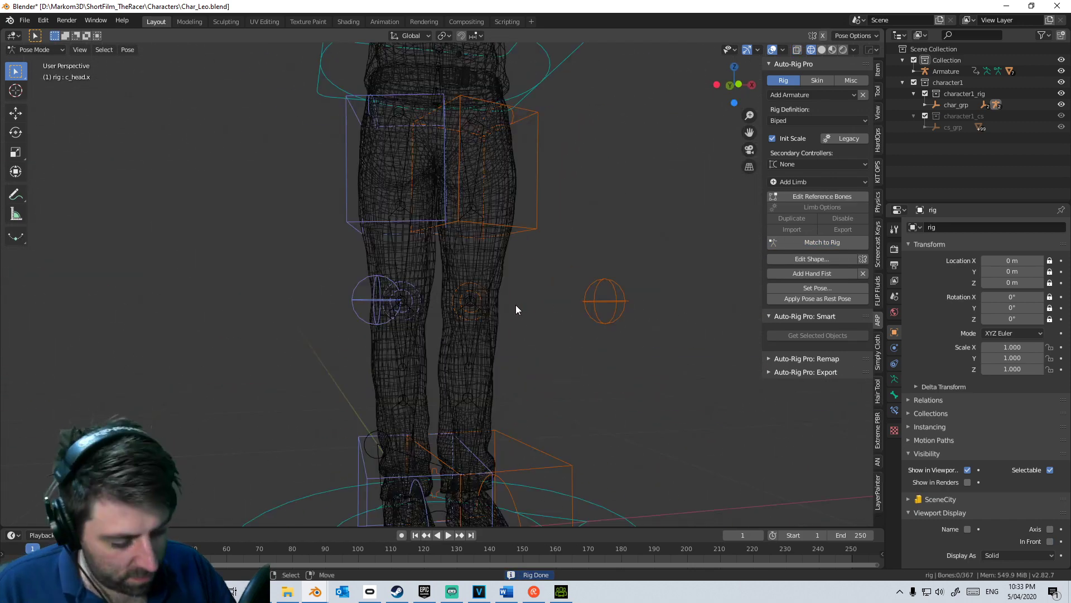
Step: Test the right foot IK control by moving it forward and up in the side view, and cancel the move
{"action": "key", "text": "KP_3"}
{"action": "middle_click_drag", "start_coordinate": [515, 306], "coordinate": [532, 250], "text": "shift"}
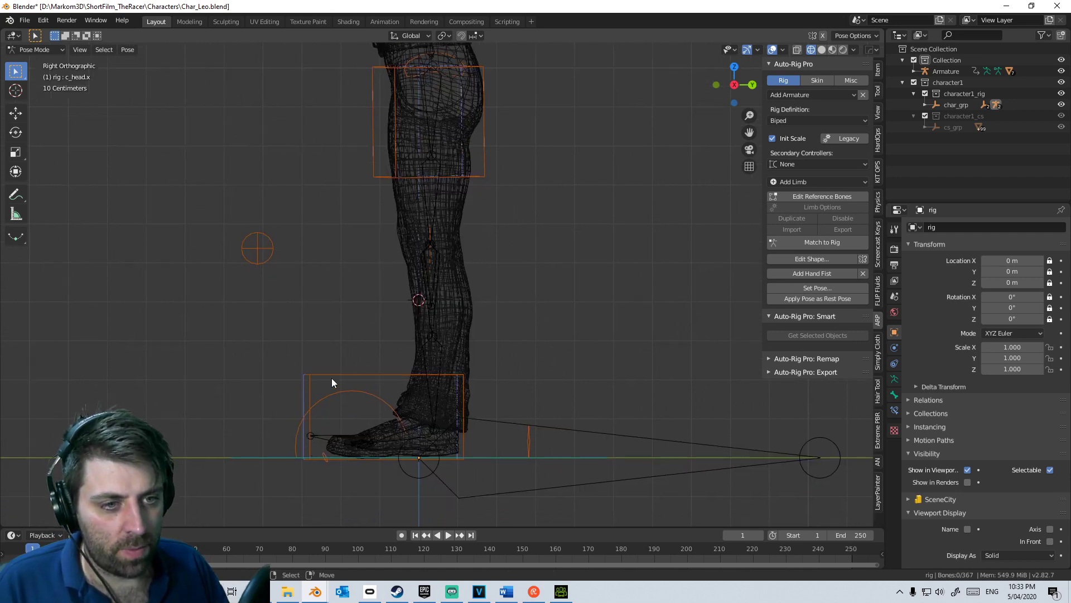
{"action": "key", "text": "g"}
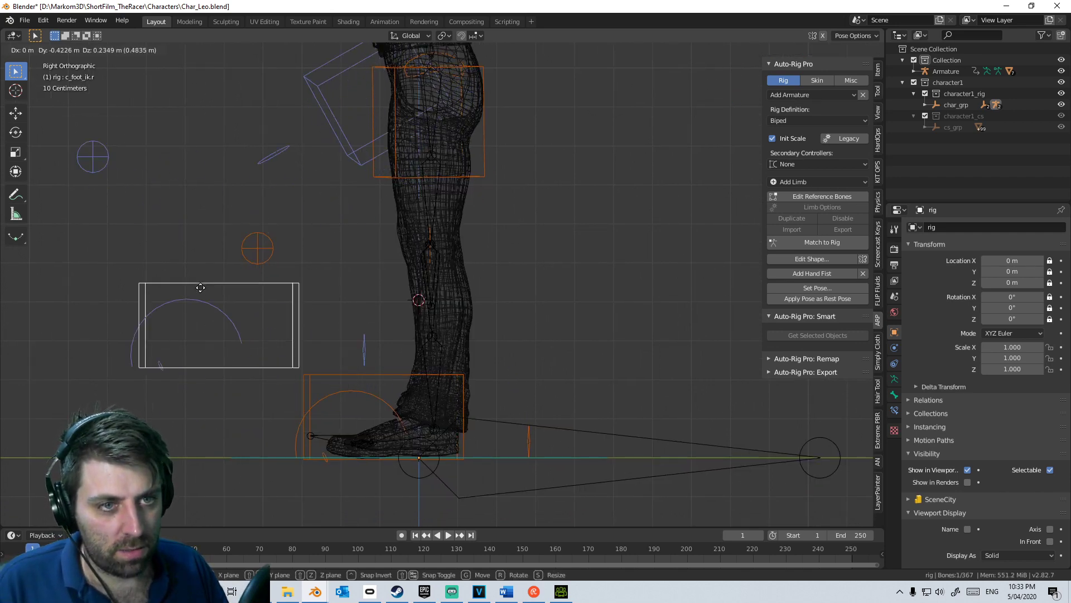
{"action": "key", "text": "Escape"}
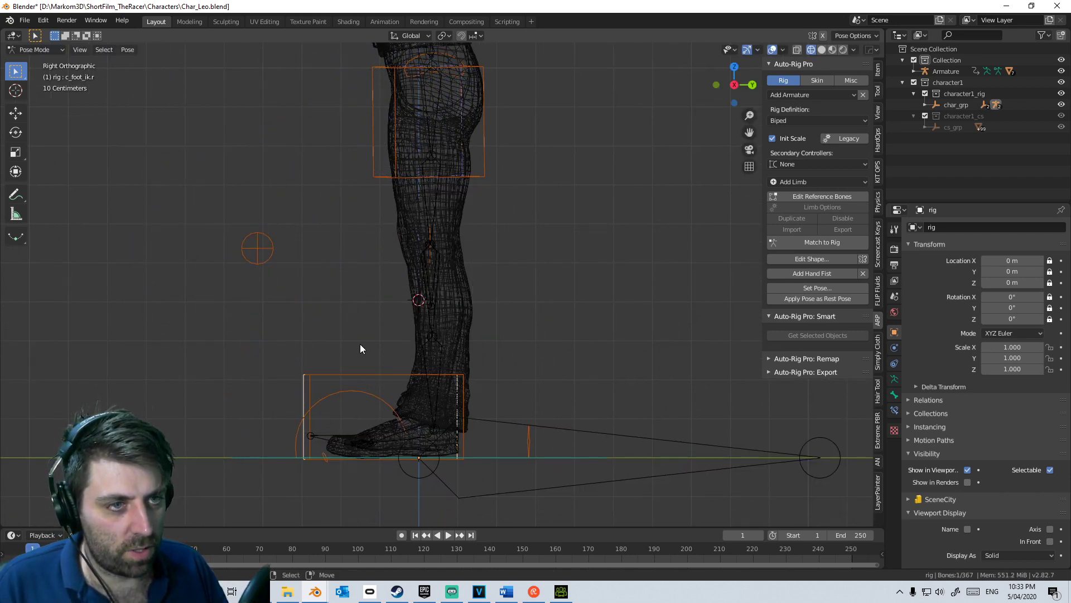
Step: Show Auto-Rig Pro's skin binding settings and switch the rig from Pose Mode to Object Mode
{"action": "middle_click_drag", "start_coordinate": [359, 344], "coordinate": [527, 357]}
{"action": "key", "text": "KP_3"}
{"action": "key", "text": "KP_1"}
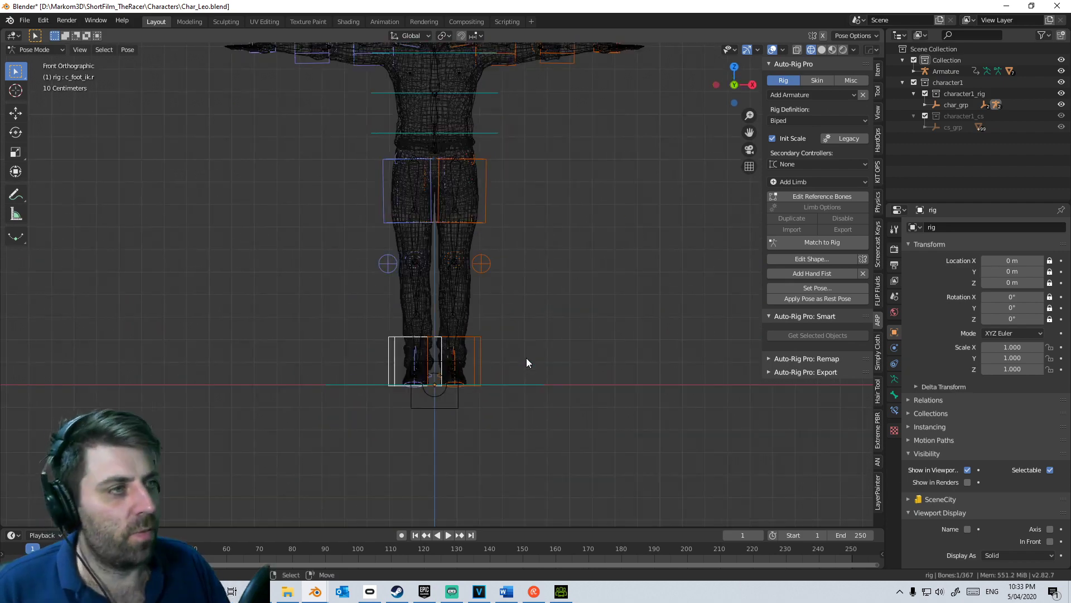
{"action": "scroll", "coordinate": [540, 364], "scroll_direction": "up", "scroll_amount": 3, "text": "shift"}
{"action": "left_click", "coordinate": [817, 80]}
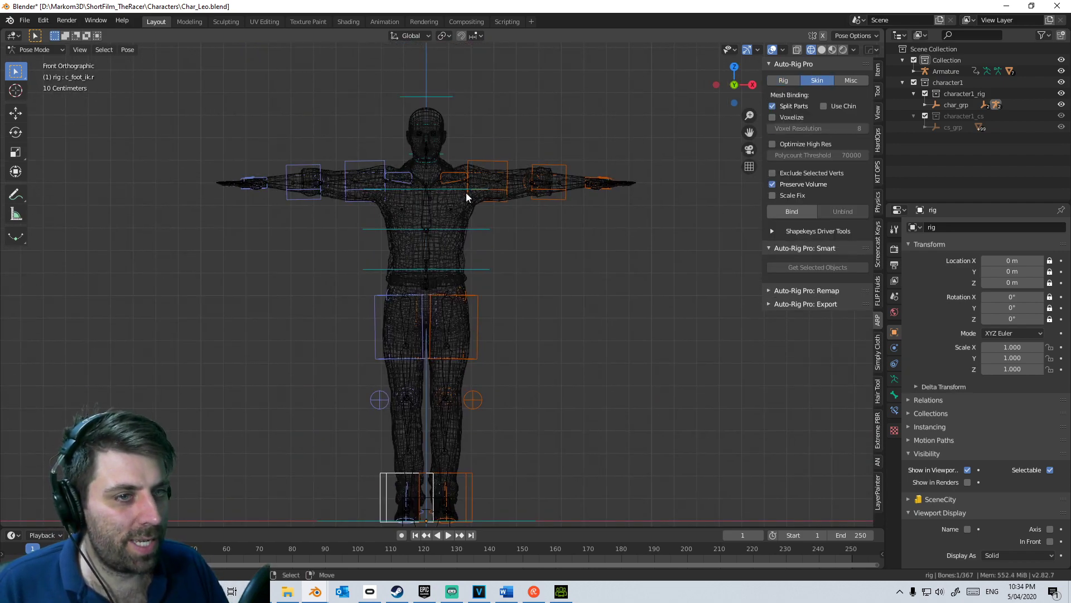
{"action": "left_click", "coordinate": [46, 53]}
{"action": "left_click", "coordinate": [48, 63]}
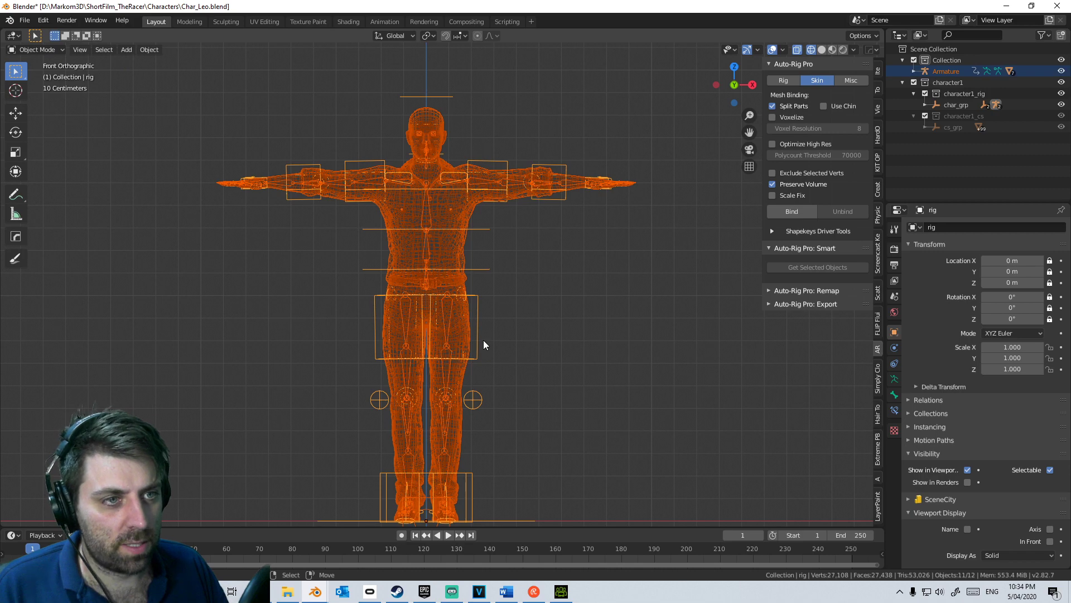
Step: Select the original Armature and hide it
{"action": "scroll", "coordinate": [491, 406], "scroll_direction": "down", "scroll_amount": 5, "text": "shift"}
{"action": "left_click", "coordinate": [458, 390]}
{"action": "left_click", "coordinate": [458, 403]}
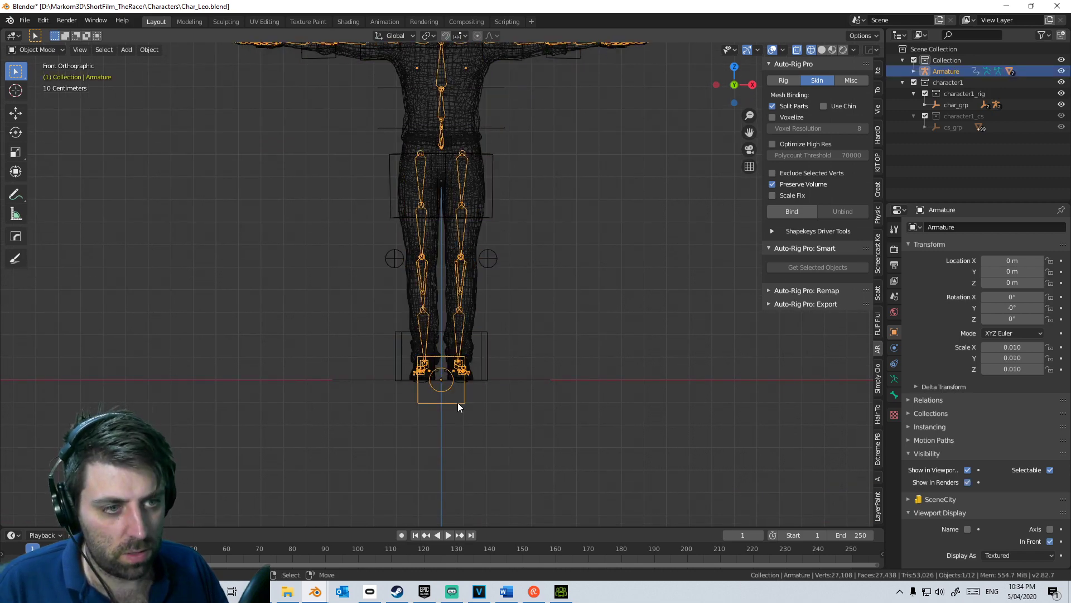
{"action": "key", "text": "h"}
Step: Save the file and apply transforms to all visible objects
{"action": "key", "text": "a"}
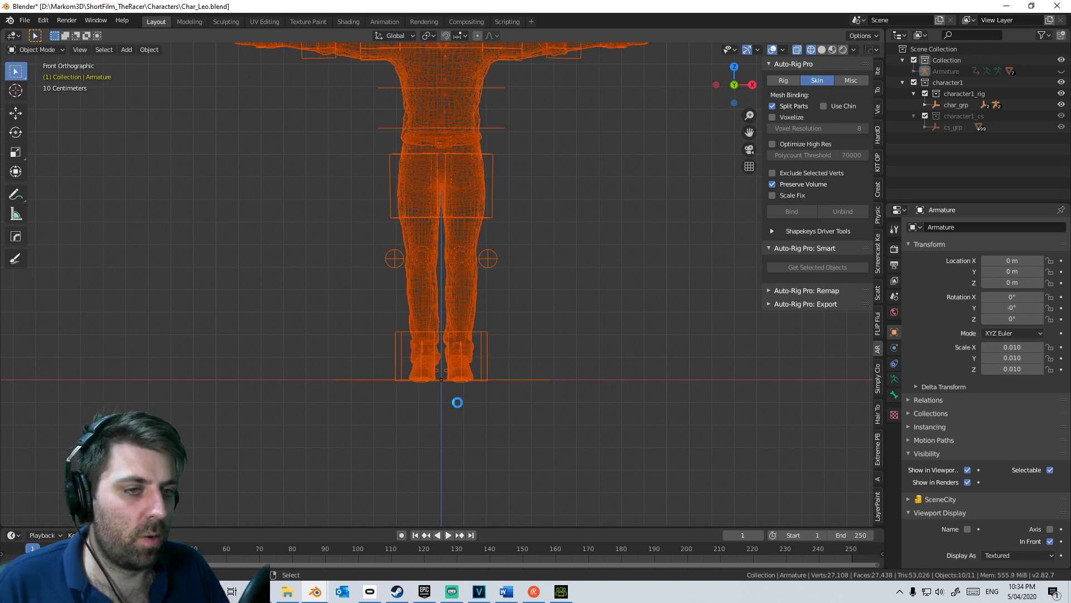
{"action": "key", "text": "shift+s"}
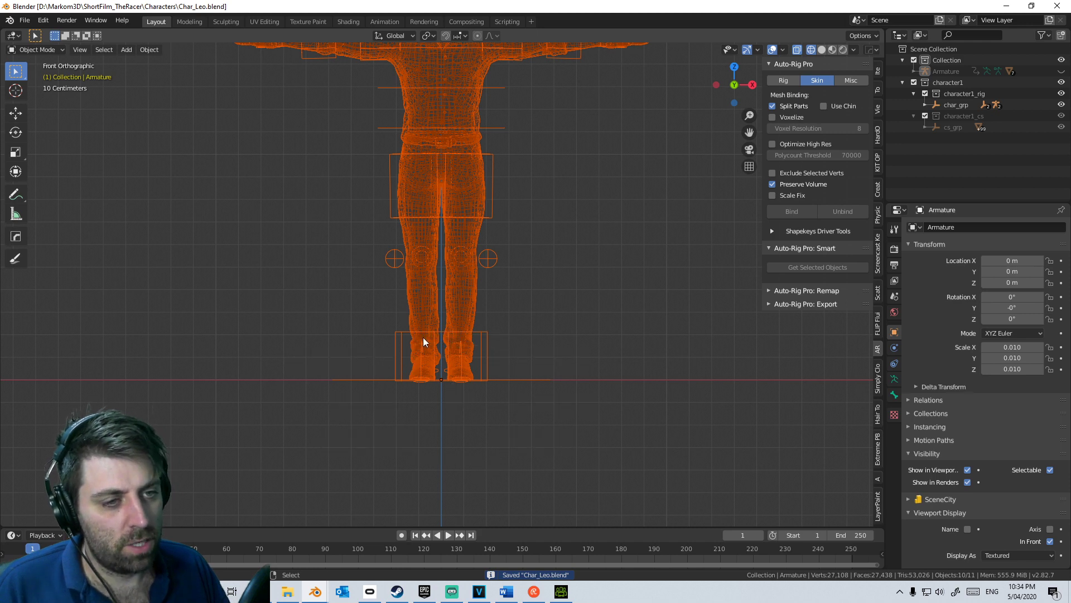
{"action": "key", "text": "ctrl+a"}
{"action": "left_click", "coordinate": [420, 361]}
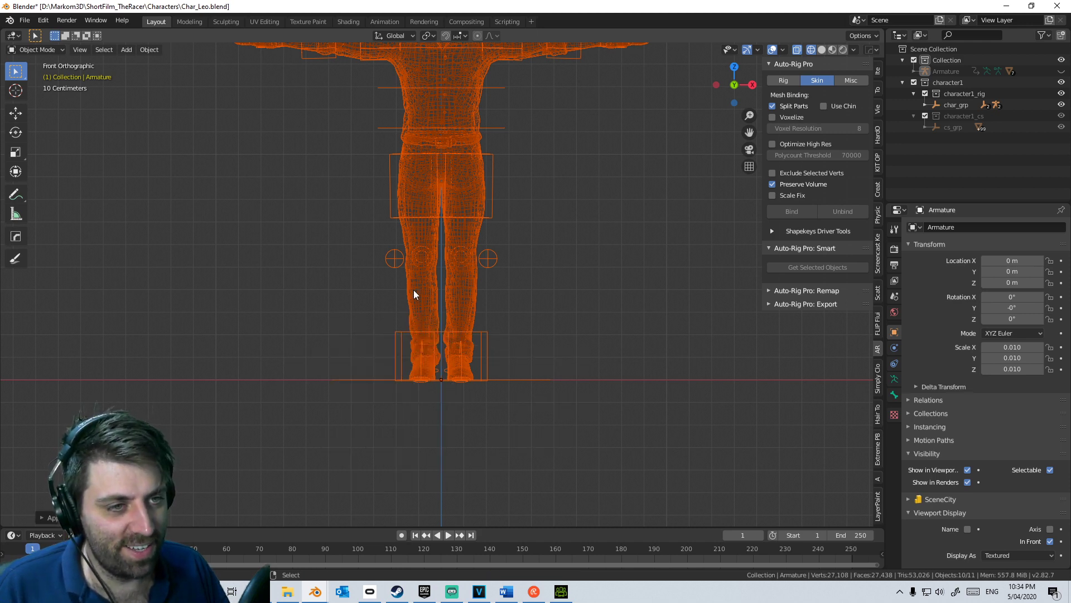
Step: Select all visible objects with the rig as the active object and bind the character meshes to it
{"action": "middle_click_drag", "start_coordinate": [413, 295], "coordinate": [420, 360], "text": "shift"}
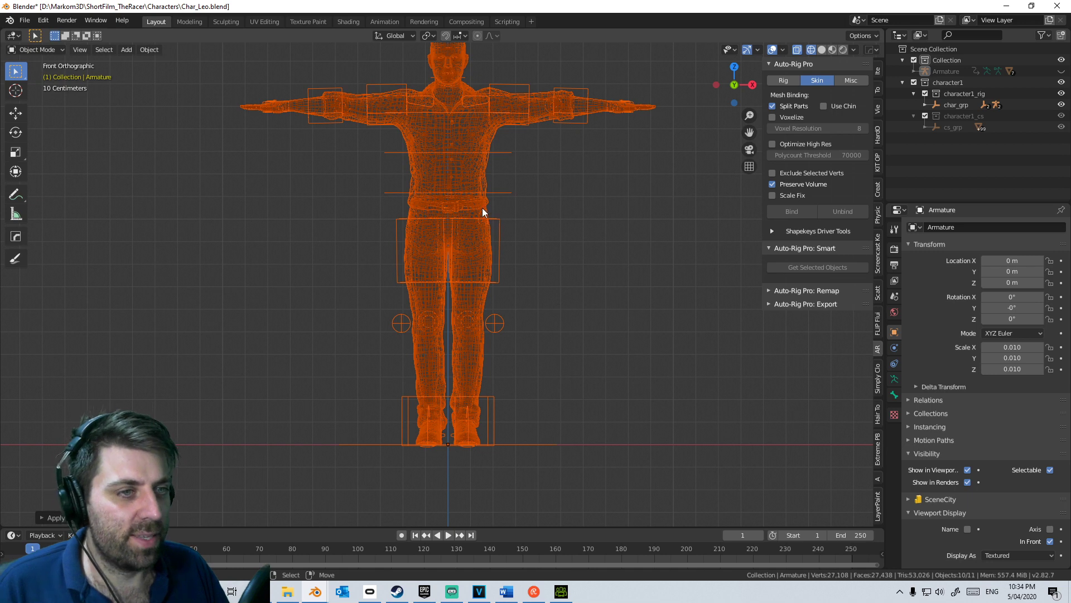
{"action": "left_click", "coordinate": [499, 222]}
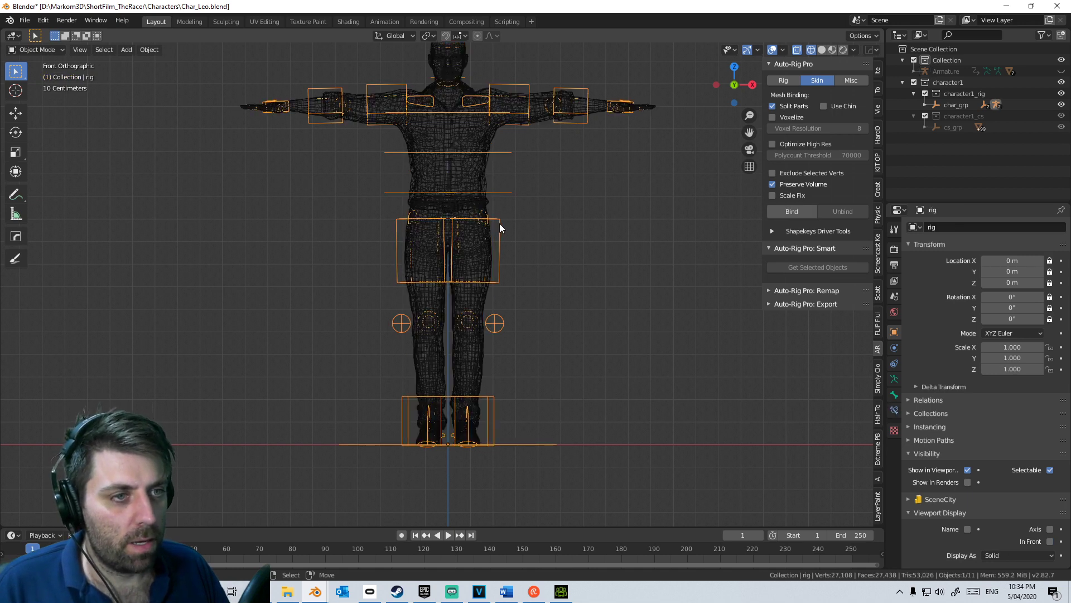
{"action": "key", "text": "a"}
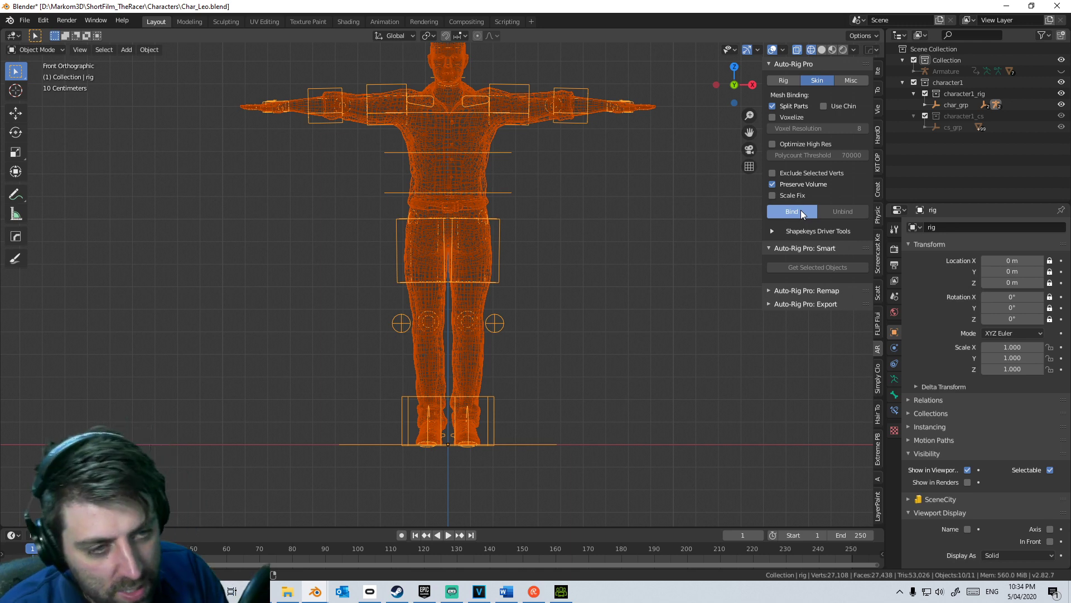
{"action": "left_click", "coordinate": [315, 592]}
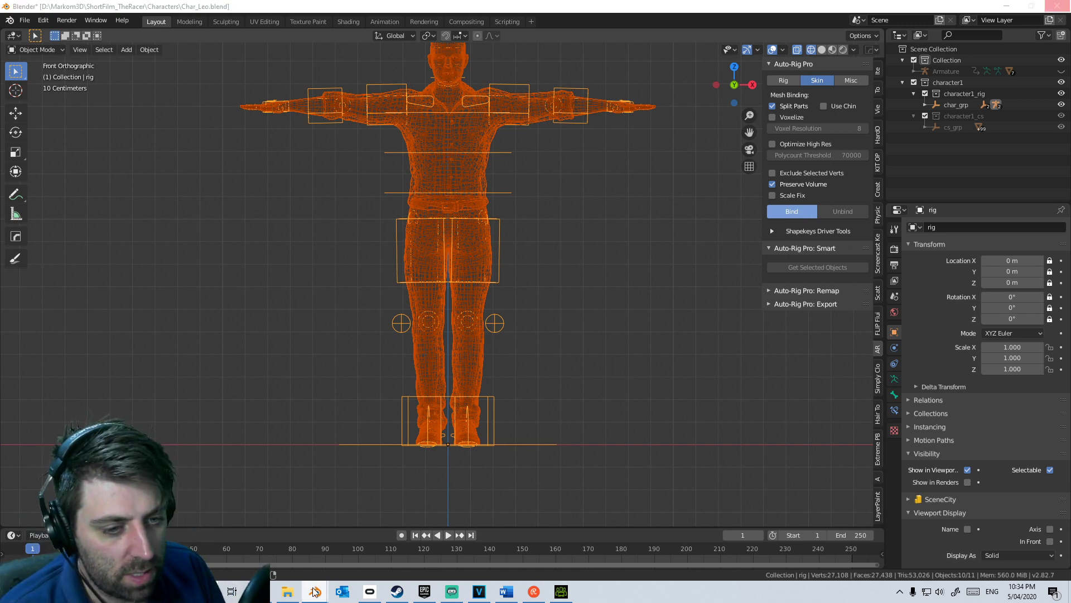
{"action": "left_click", "coordinate": [288, 548]}
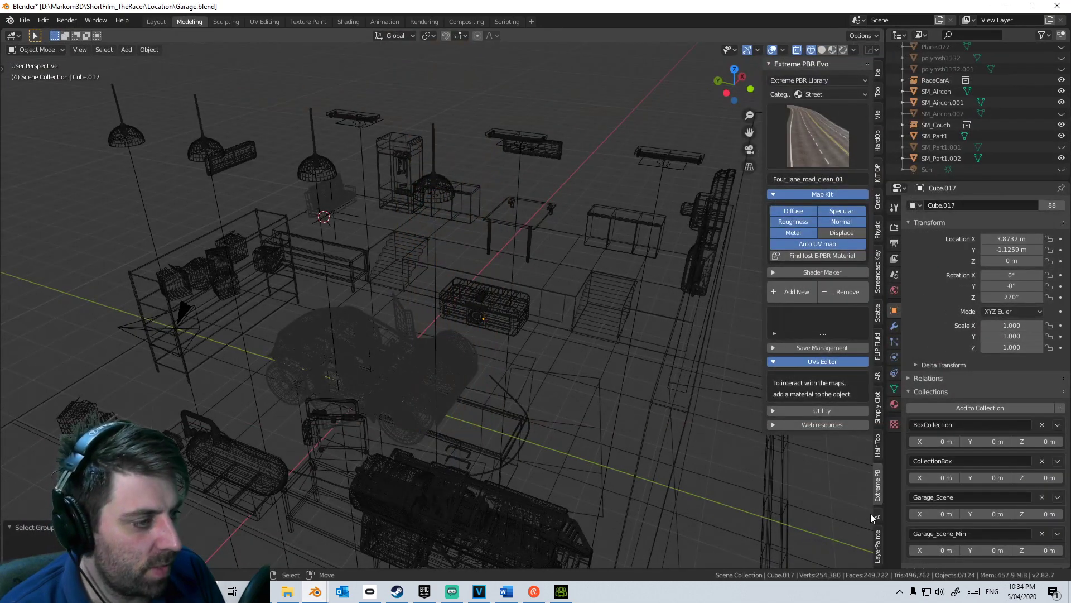
{"action": "left_click", "coordinate": [878, 448]}
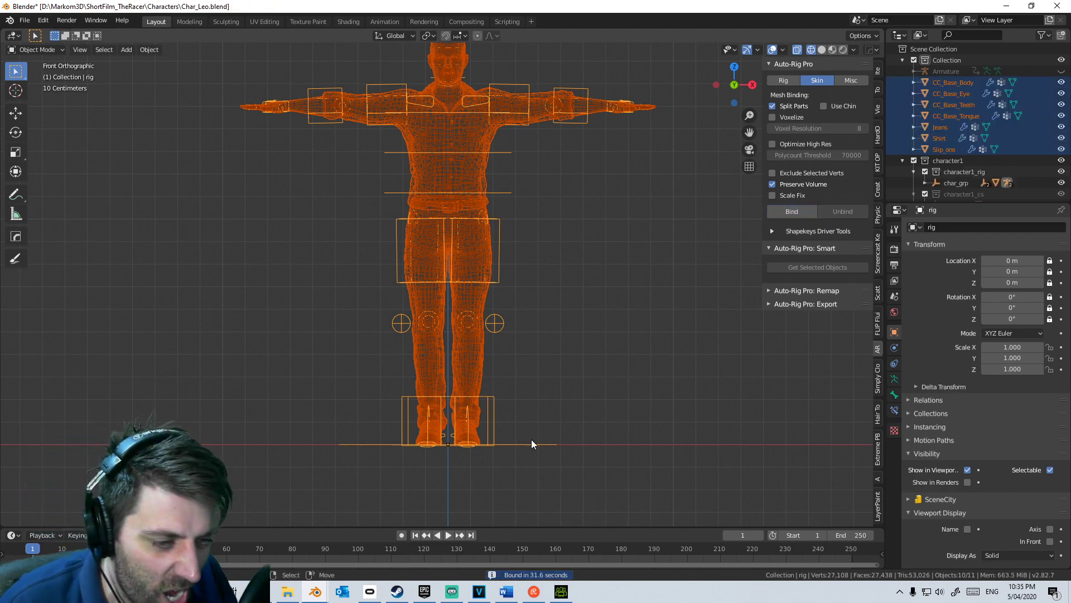
Step: Save the file and display the bound character in solid shading
{"action": "key", "text": "ctrl+s"}
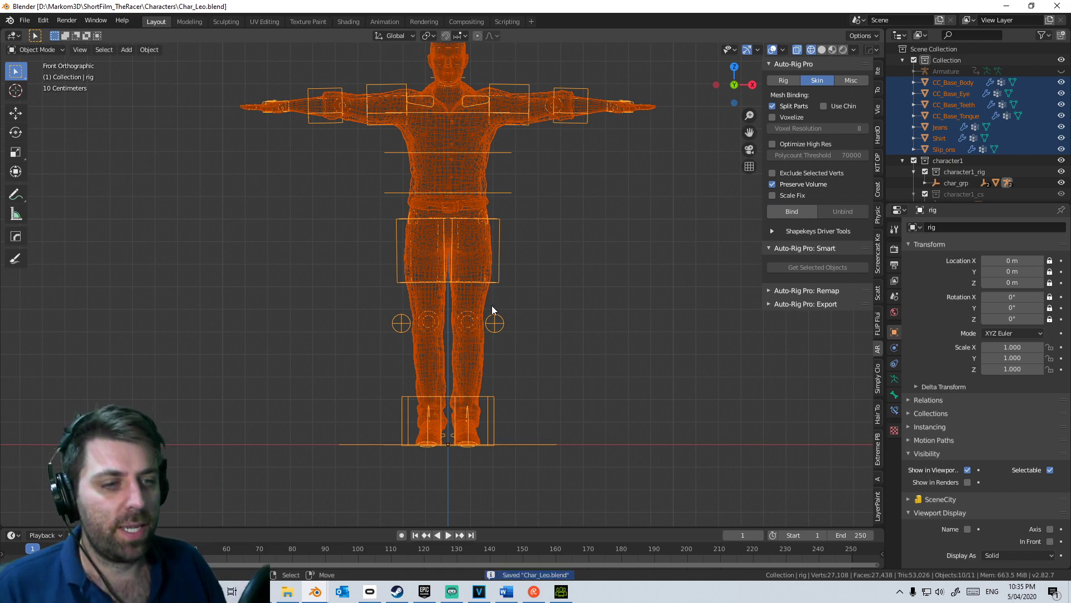
{"action": "middle_click_drag", "start_coordinate": [491, 306], "coordinate": [319, 173]}
{"action": "key", "text": "z"}
{"action": "left_click", "coordinate": [545, 292]}
{"action": "middle_click_drag", "start_coordinate": [544, 291], "coordinate": [429, 467]}
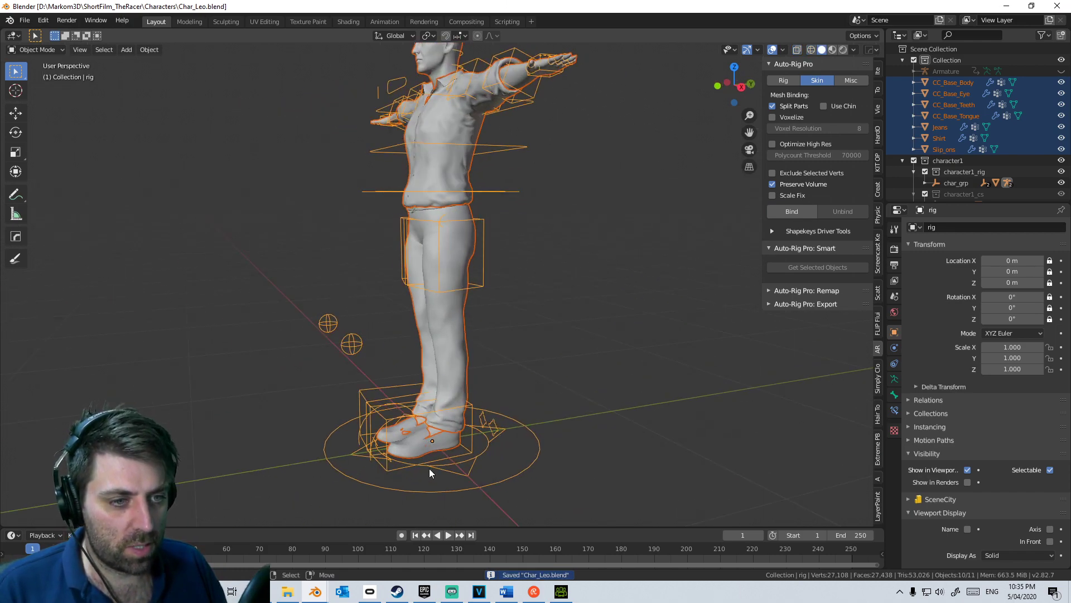
Step: Put the rig in Pose Mode and test the left foot IK control by moving it forward, cancelling the move
{"action": "left_click", "coordinate": [393, 470]}
{"action": "left_click", "coordinate": [62, 56]}
{"action": "left_click", "coordinate": [55, 86]}
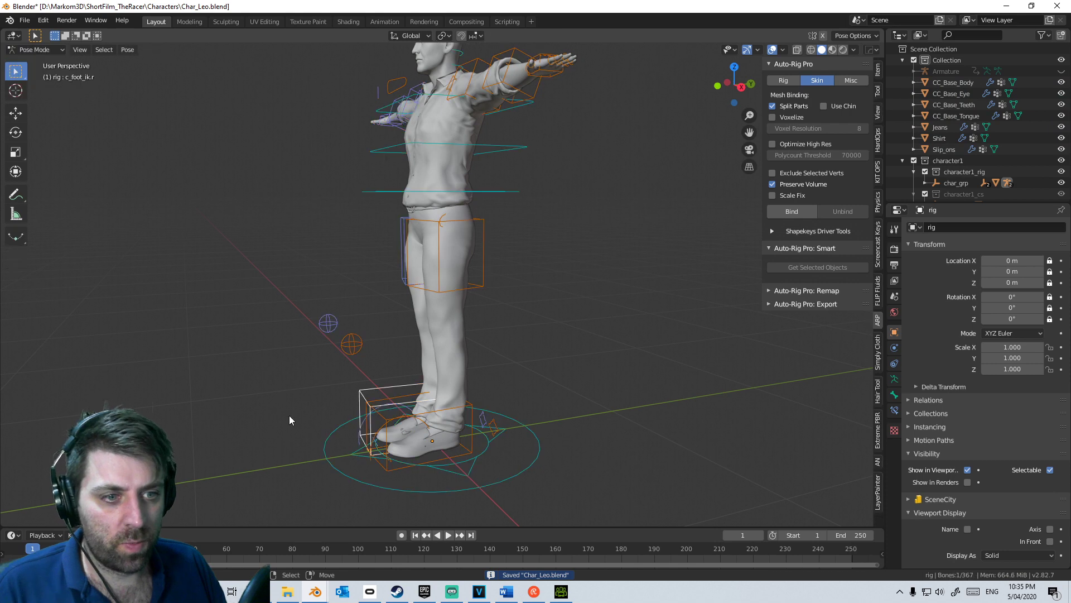
{"action": "left_click", "coordinate": [416, 458]}
{"action": "key", "text": "g"}
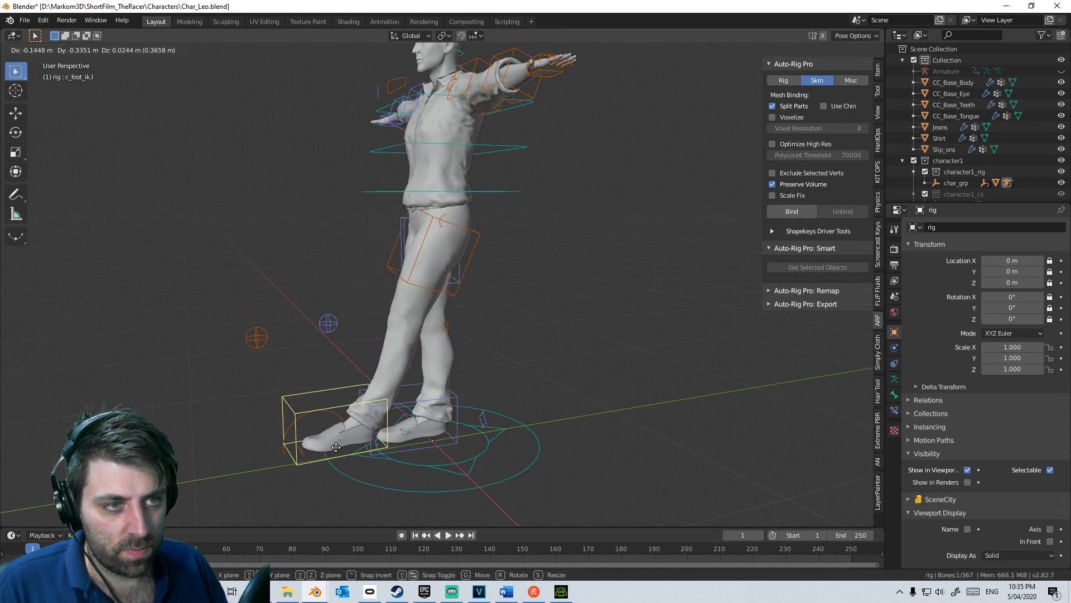
{"action": "right_click", "coordinate": [482, 428]}
Step: In the front view, raise the left foot IK control about 0.82 m to inspect the hip deformation, and undo the move
{"action": "key", "text": "KP_3"}
{"action": "key", "text": "KP_1"}
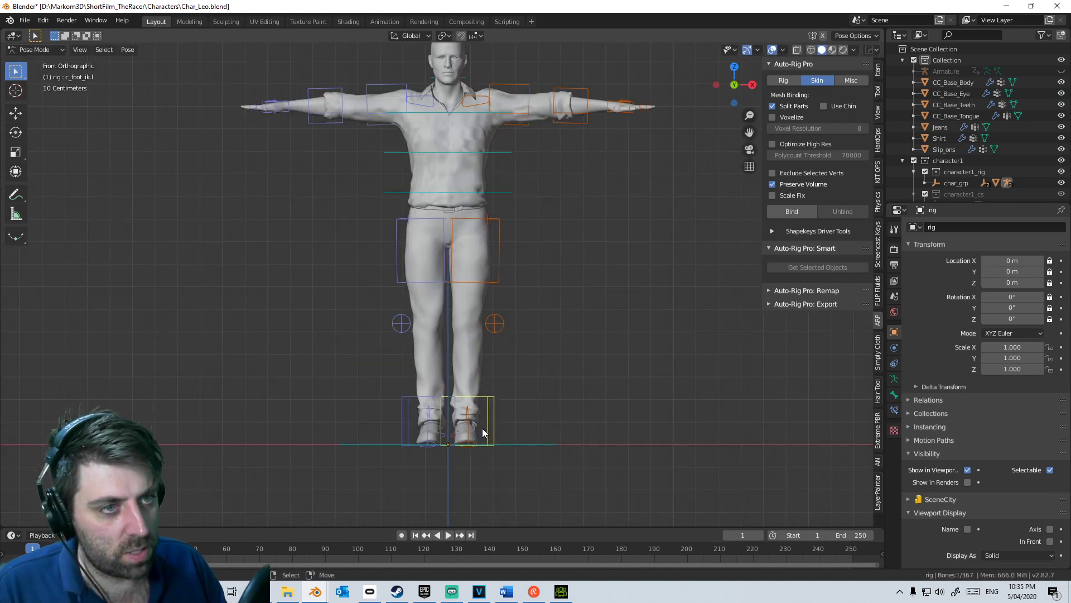
{"action": "key", "text": "g"}
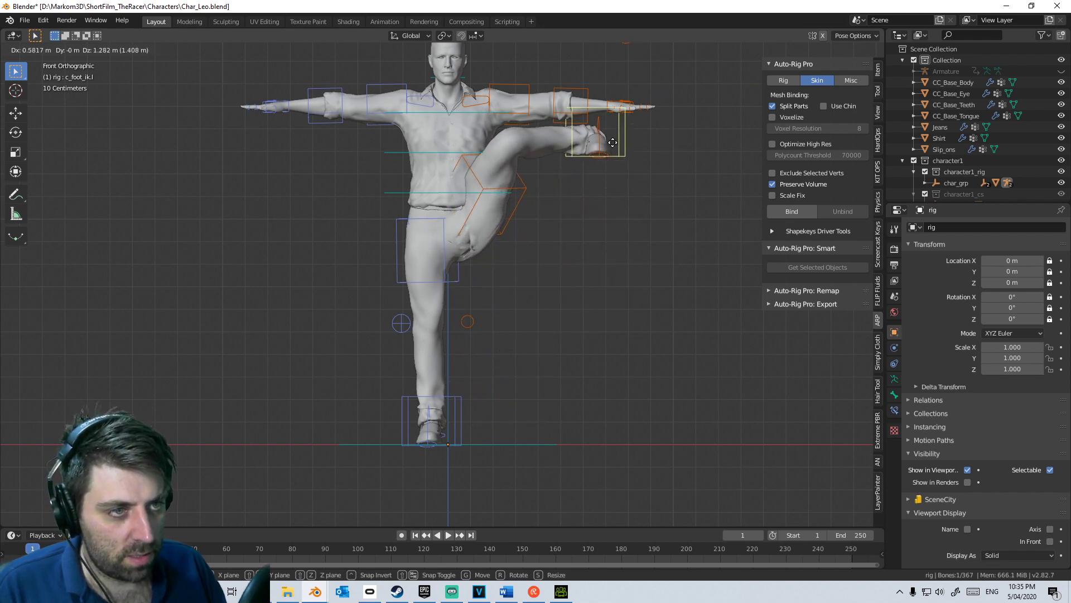
{"action": "left_click_drag", "start_coordinate": [536, 270], "coordinate": [546, 242]}
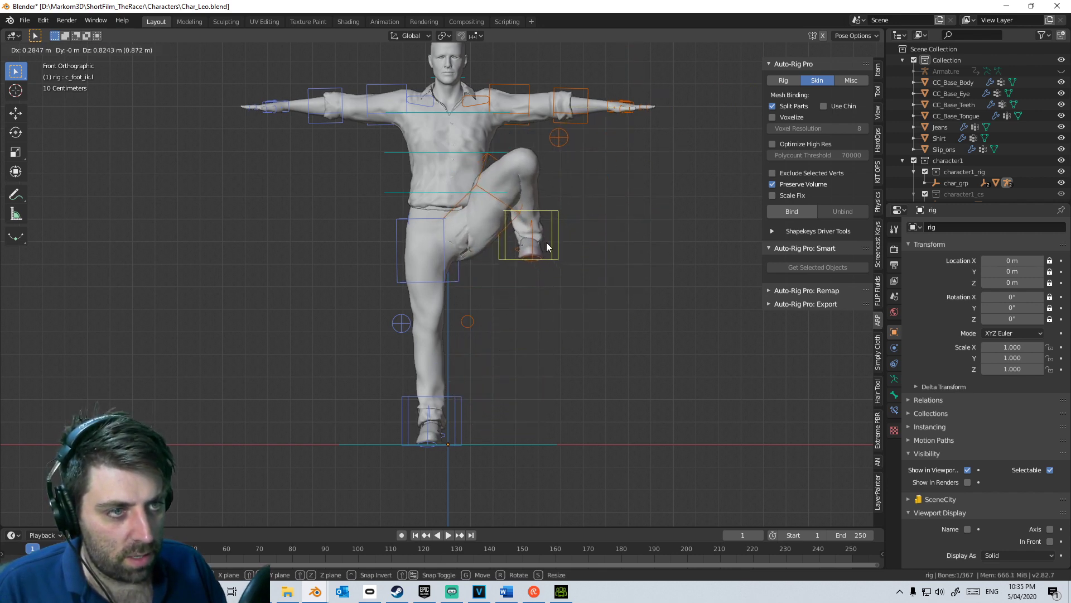
{"action": "left_click", "coordinate": [545, 243]}
{"action": "scroll", "coordinate": [540, 247], "scroll_direction": "up", "scroll_amount": 5}
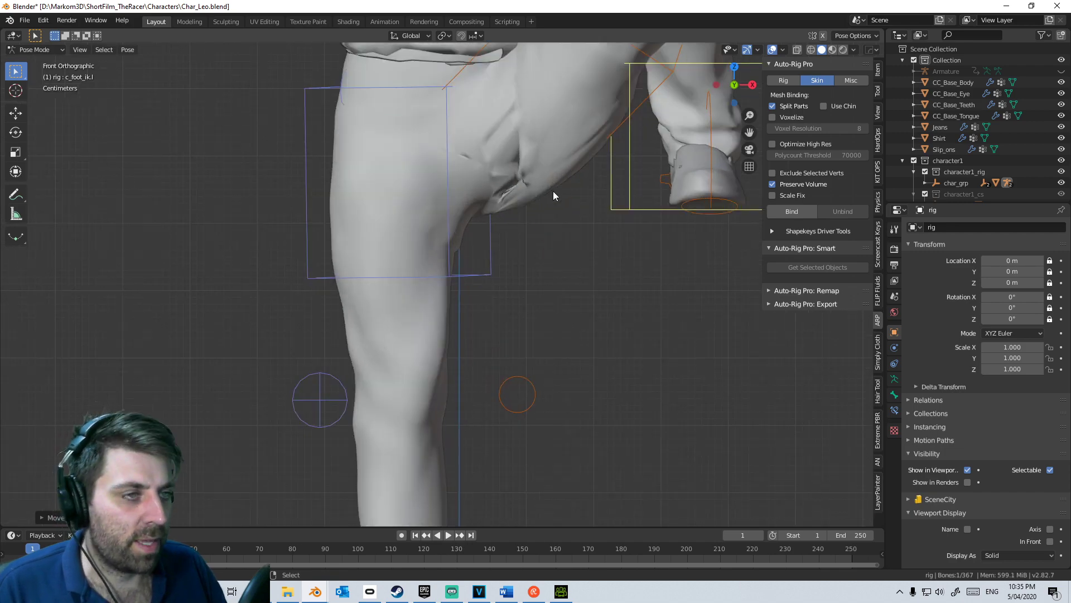
{"action": "scroll", "coordinate": [510, 240], "scroll_direction": "down", "scroll_amount": 7}
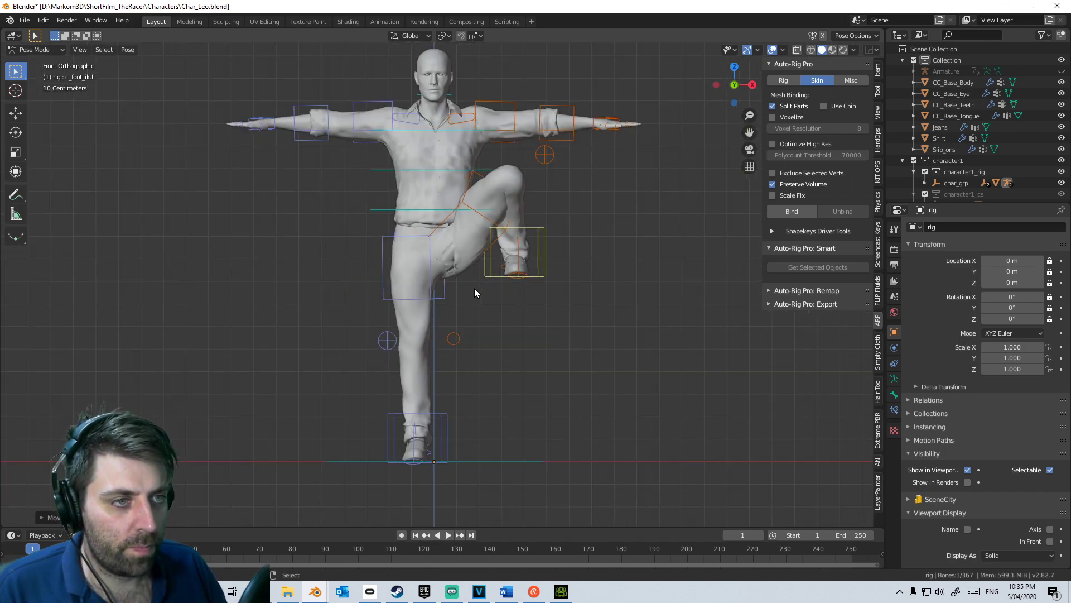
{"action": "key", "text": "ctrl+z"}
Step: Test rotating the left hand and left forearm FK controls, and cancel both rotations
{"action": "scroll", "coordinate": [463, 365], "scroll_direction": "up", "scroll_amount": 6}
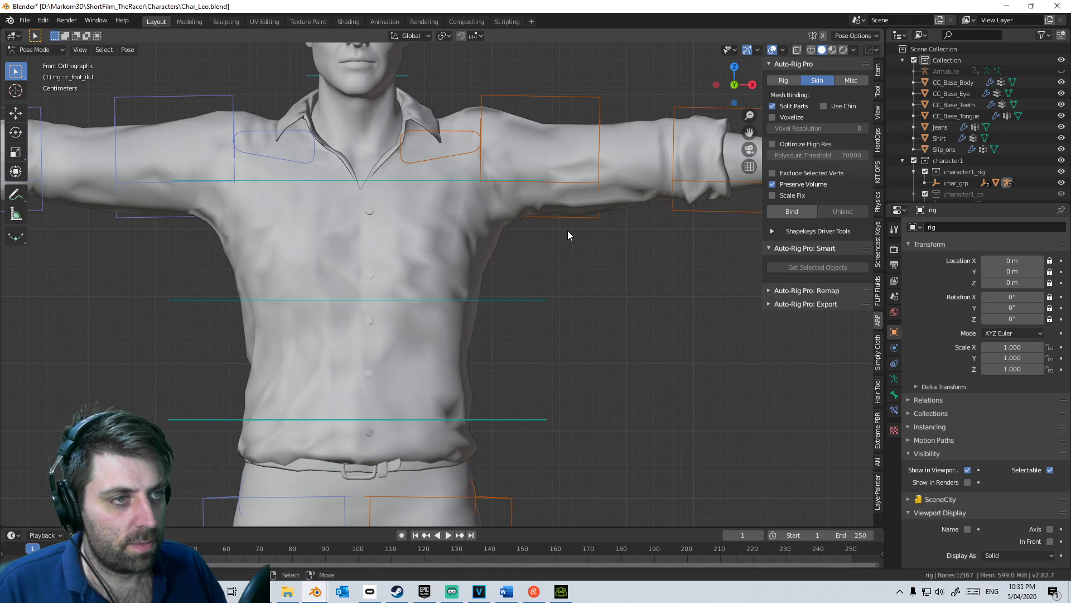
{"action": "scroll", "coordinate": [614, 245], "scroll_direction": "down", "scroll_amount": 6}
{"action": "left_click", "coordinate": [594, 239]}
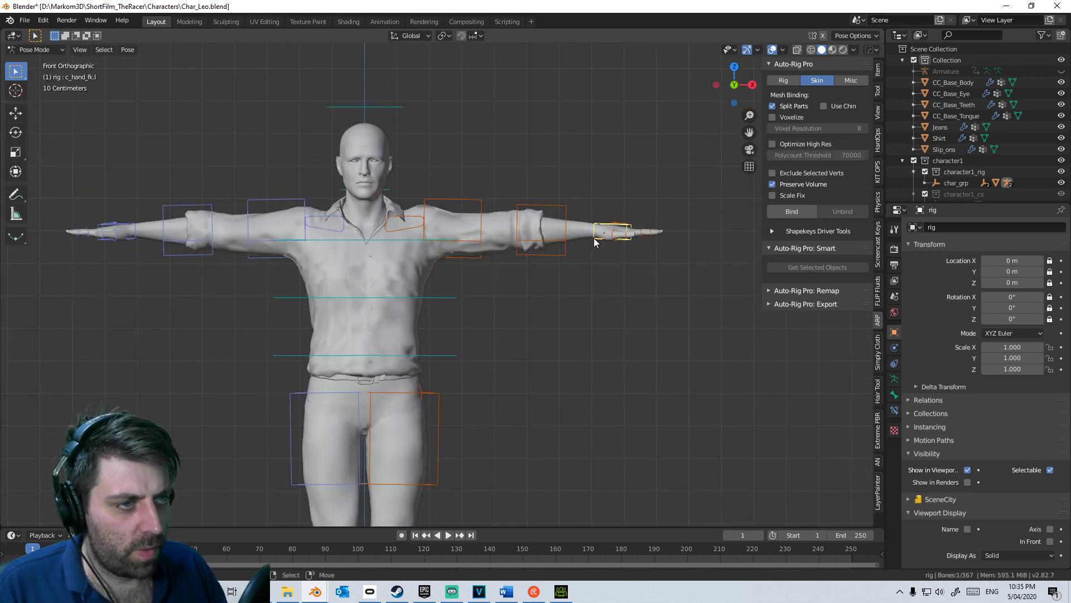
{"action": "key", "text": "r"}
{"action": "right_click", "coordinate": [574, 257]}
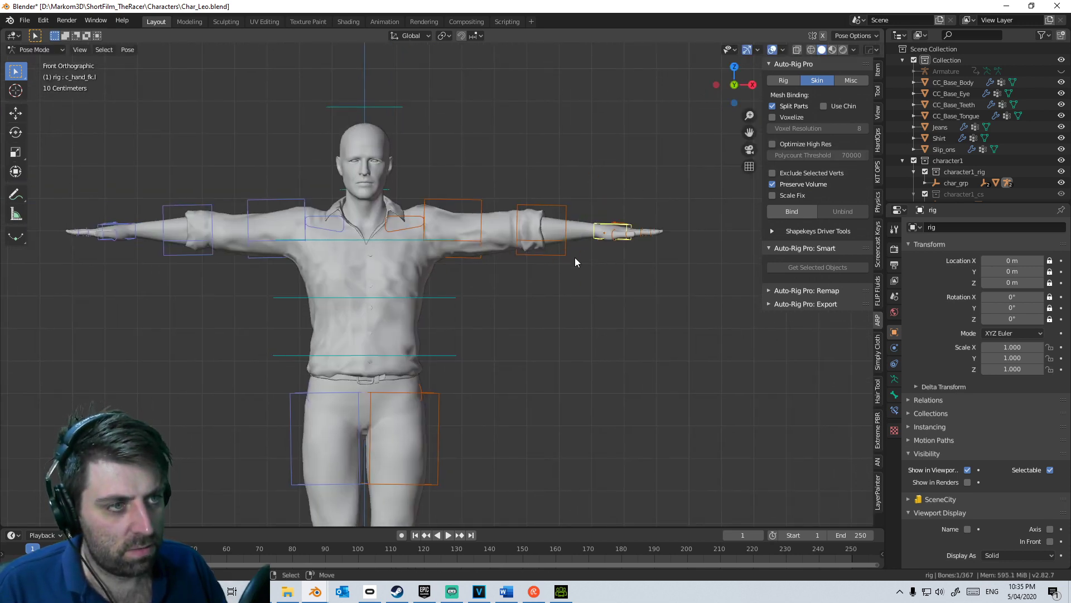
{"action": "left_click", "coordinate": [574, 260]}
{"action": "key", "text": "r"}
{"action": "right_click", "coordinate": [627, 179]}
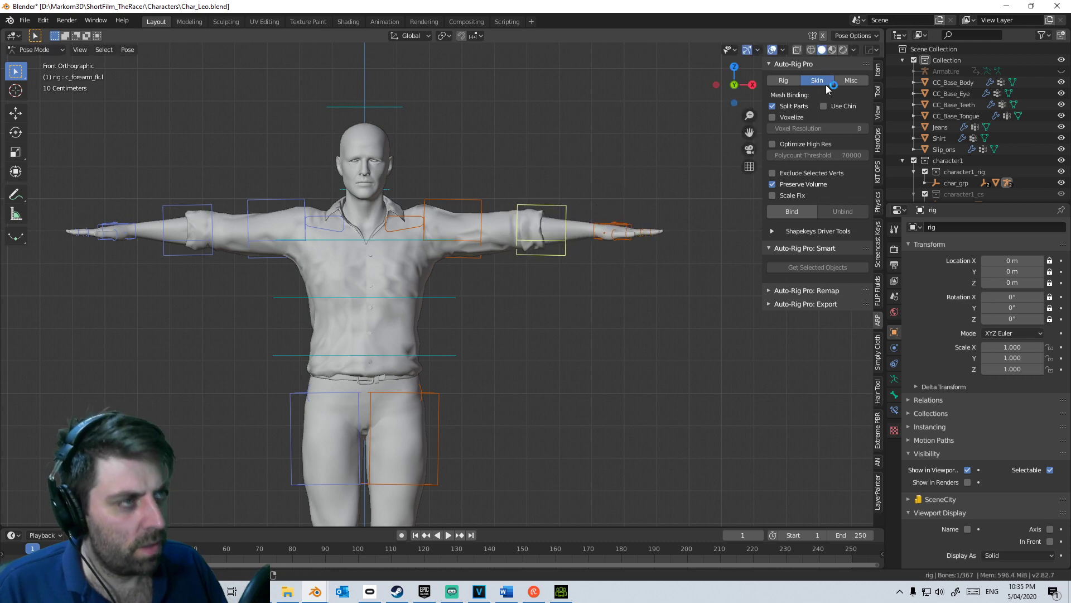
Step: Show the rig's main properties for the left hand control and set its IK-FK Switch to 0
{"action": "left_click", "coordinate": [877, 70]}
{"action": "left_click", "coordinate": [614, 245]}
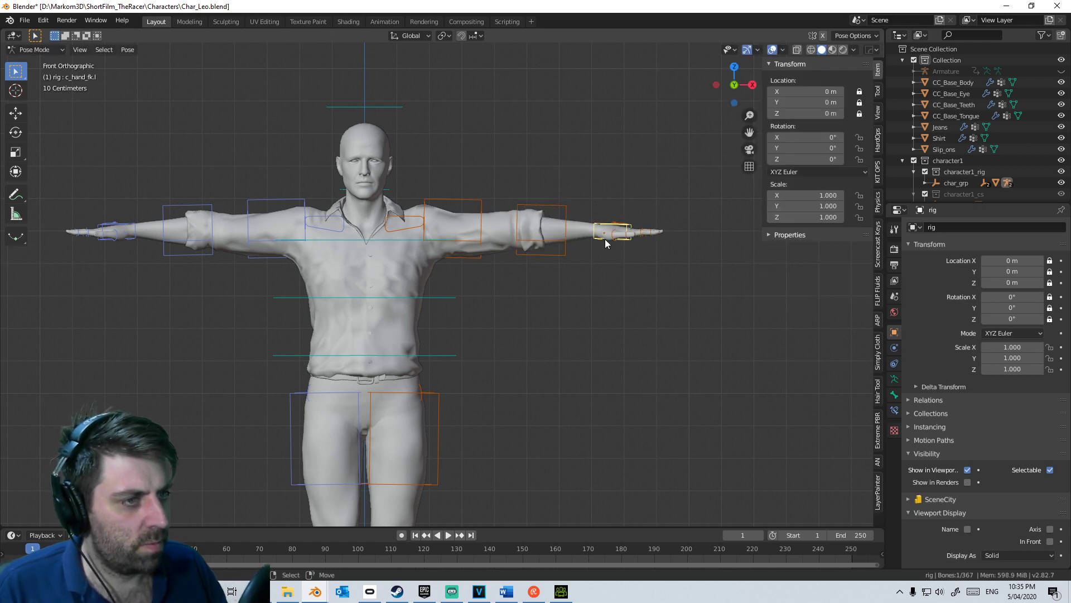
{"action": "left_click", "coordinate": [877, 92]}
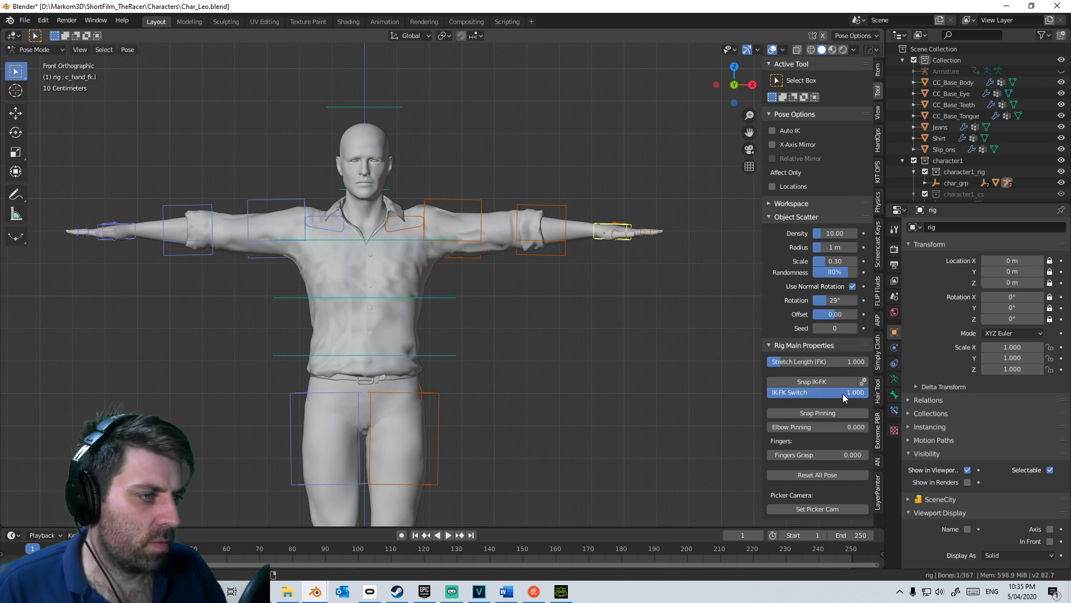
{"action": "left_click_drag", "start_coordinate": [843, 393], "coordinate": [765, 391]}
Step: Move the left hand IK control inward and down in the front view, and try a forward move in the top view, cancelling it
{"action": "left_click", "coordinate": [597, 241]}
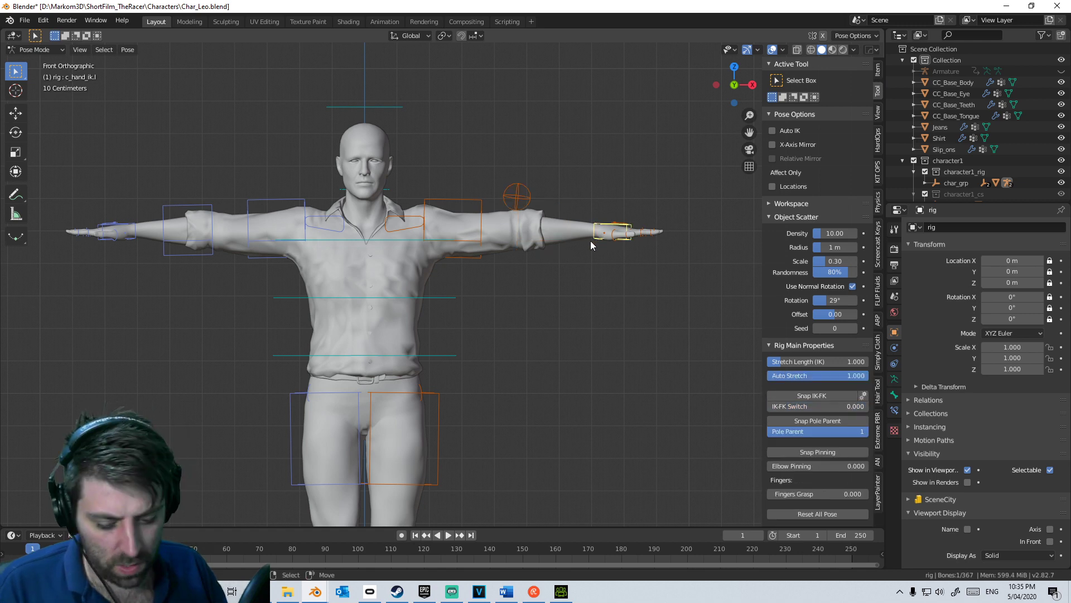
{"action": "key", "text": "g"}
{"action": "left_click", "coordinate": [537, 257]}
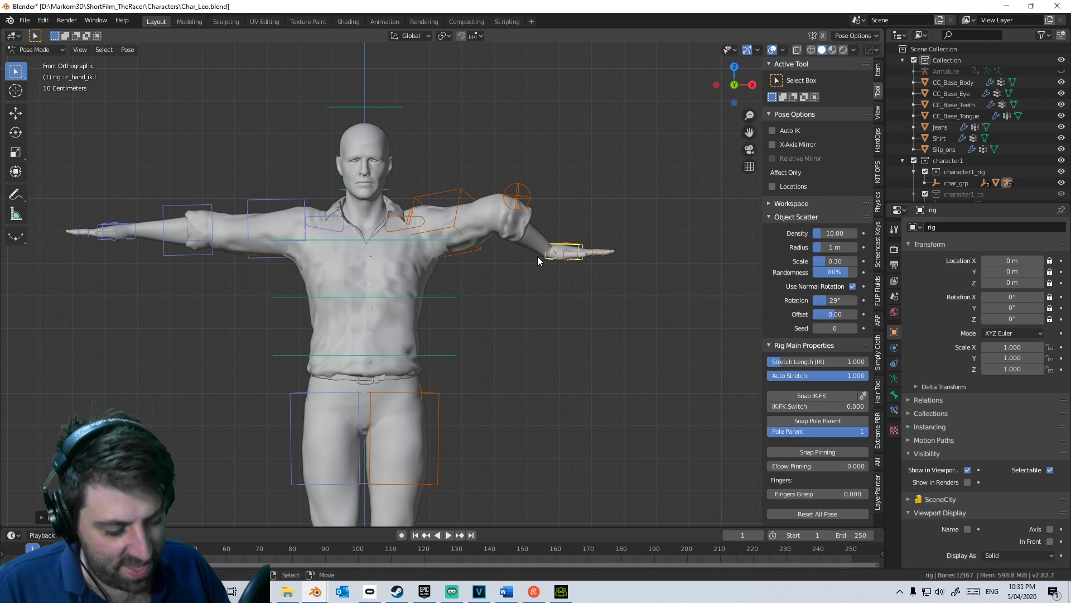
{"action": "key", "text": "KP_7"}
{"action": "key", "text": "g"}
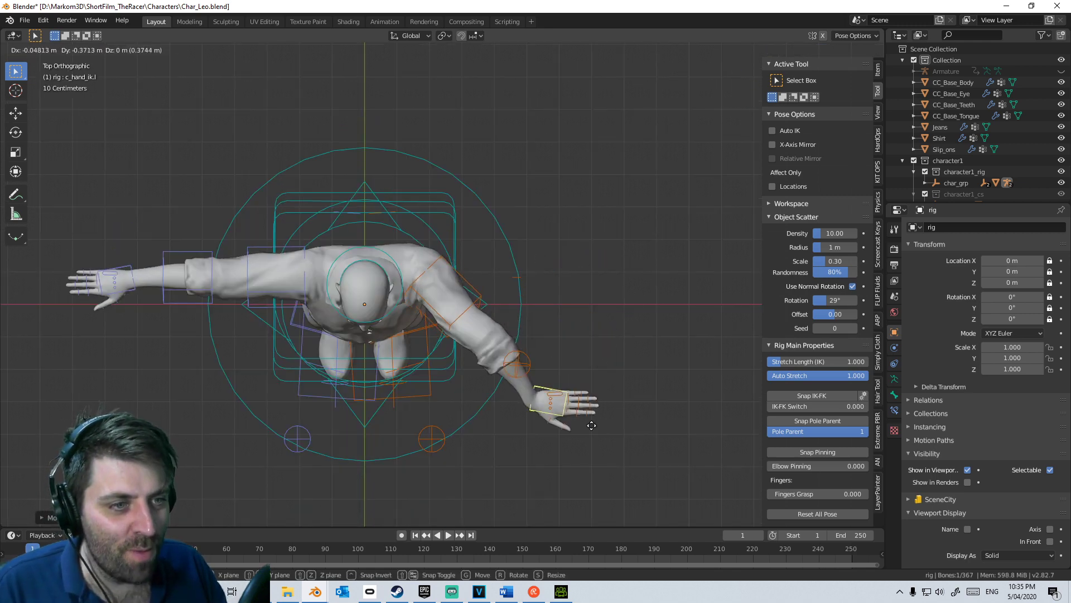
{"action": "right_click", "coordinate": [590, 267]}
Step: Test the left elbow pole control by moving it behind the arm, cancel the move and inspect the elbow bend
{"action": "left_click", "coordinate": [517, 364]}
{"action": "key", "text": "g"}
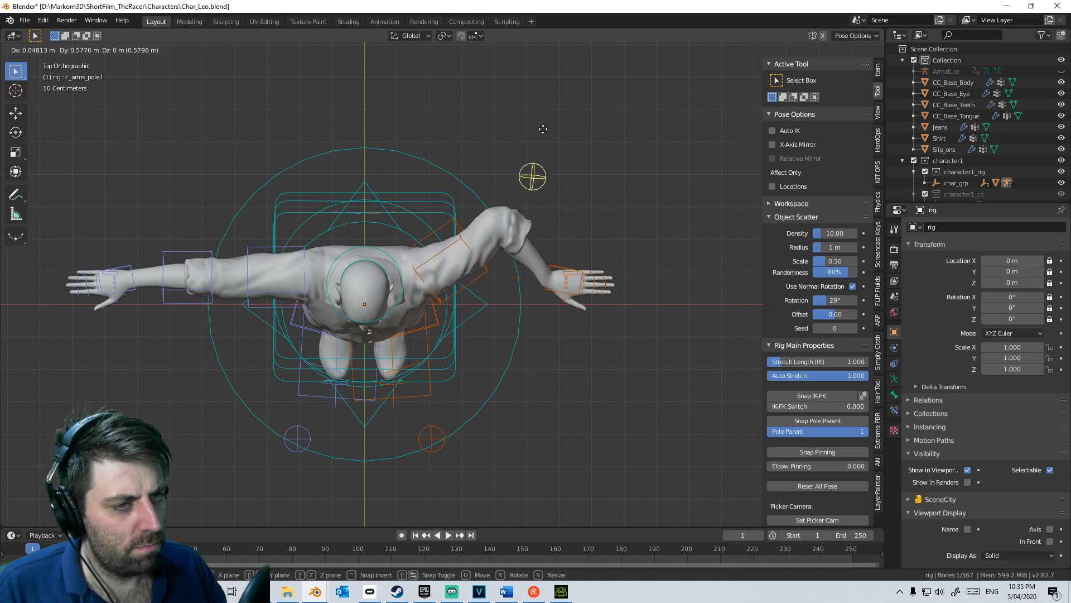
{"action": "right_click", "coordinate": [491, 405]}
{"action": "middle_click_drag", "start_coordinate": [491, 406], "coordinate": [515, 238]}
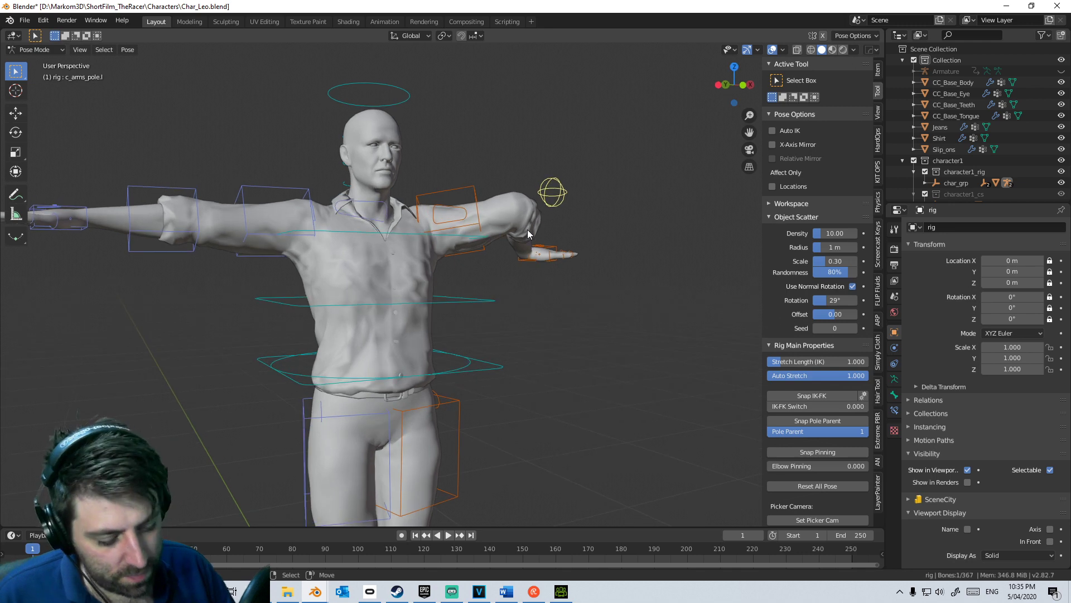
{"action": "key", "text": "KP_7"}
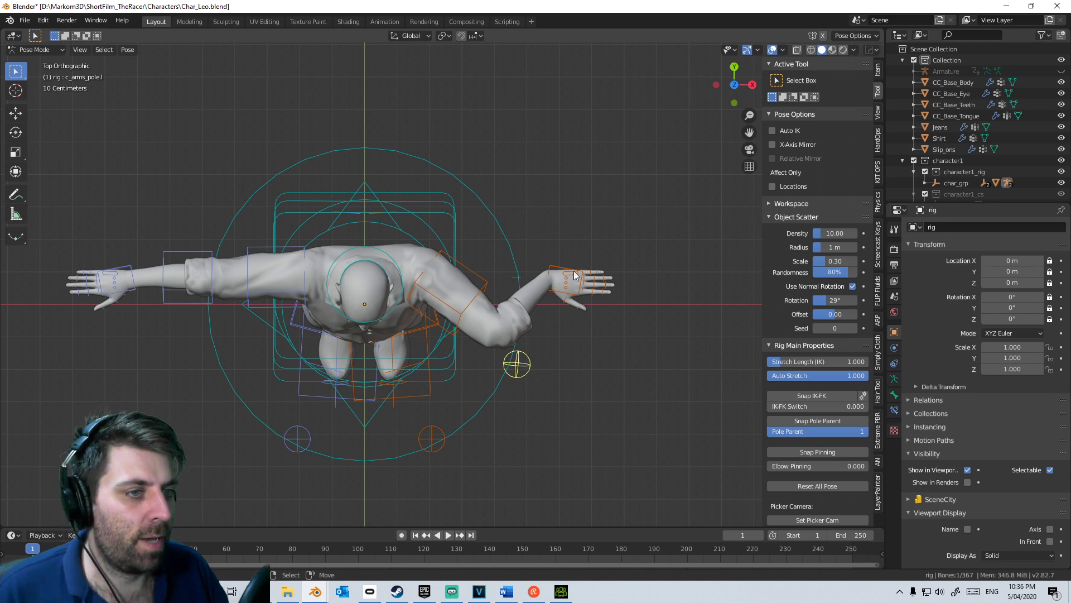
Step: Undo the left arm pose tests and the skin binding of the character meshes
{"action": "key", "text": "ctrl+z"}
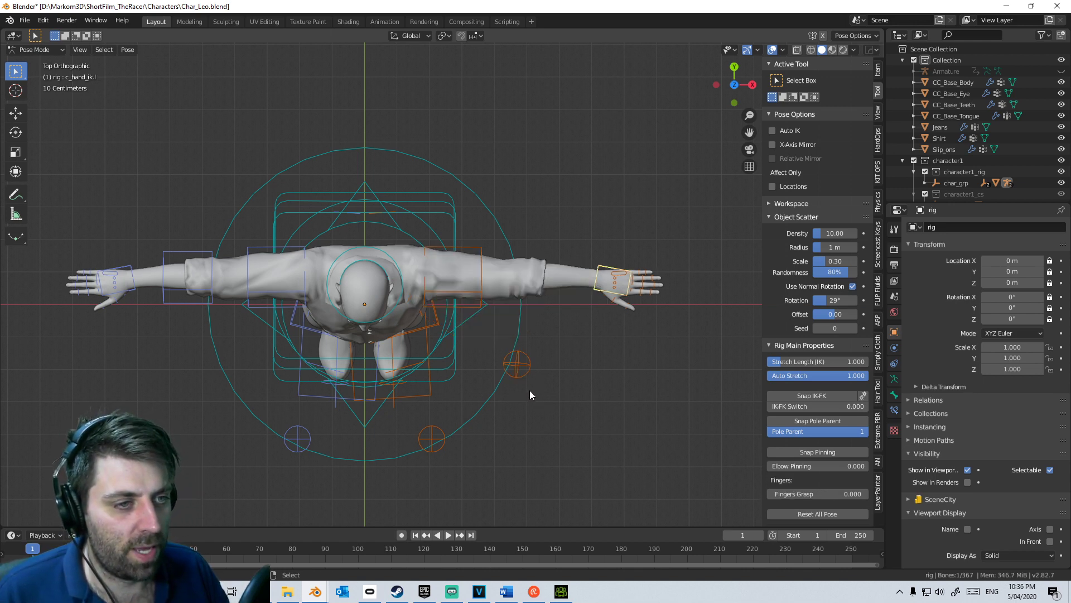
{"action": "key", "text": "ctrl+Tab"}
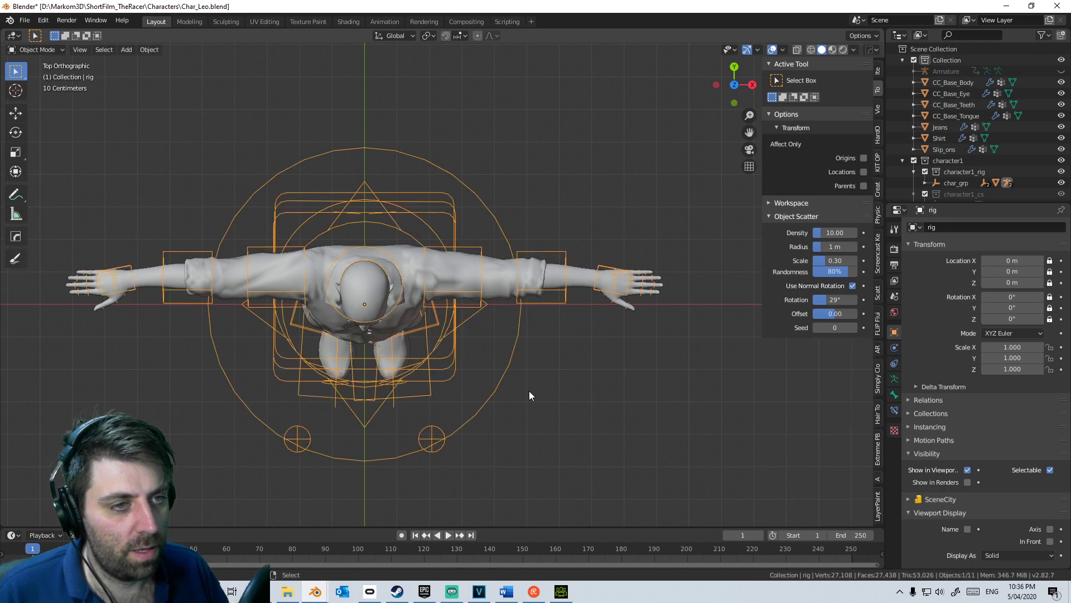
{"action": "middle_click_drag", "start_coordinate": [527, 383], "coordinate": [476, 336]}
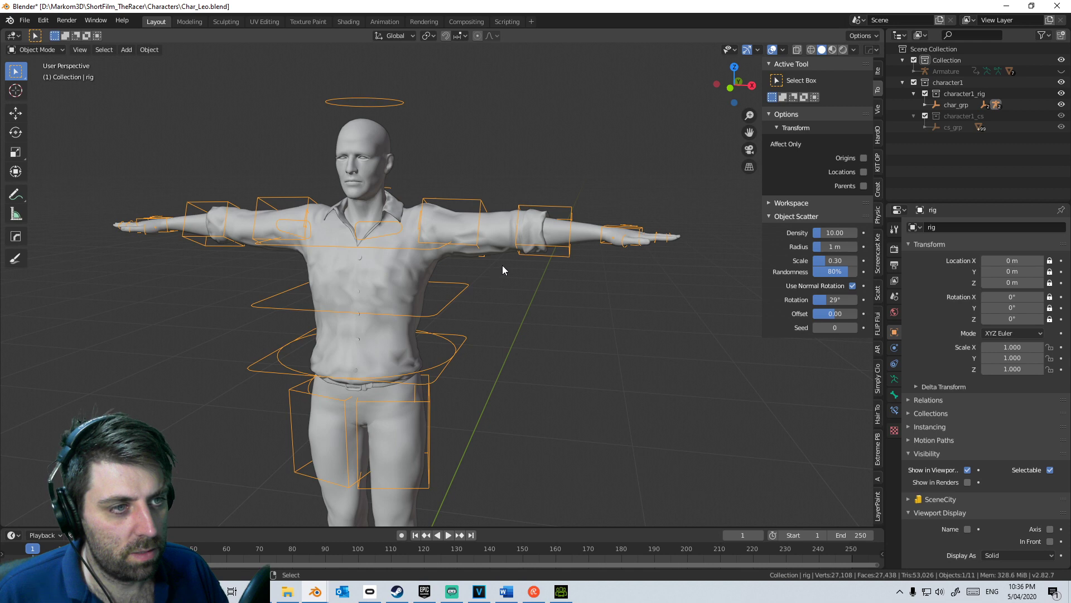
{"action": "key", "text": "a"}
Step: Undo the hiding of the original Armature and the control rig generation, returning to the reference bones
{"action": "key", "text": "ctrl+z"}
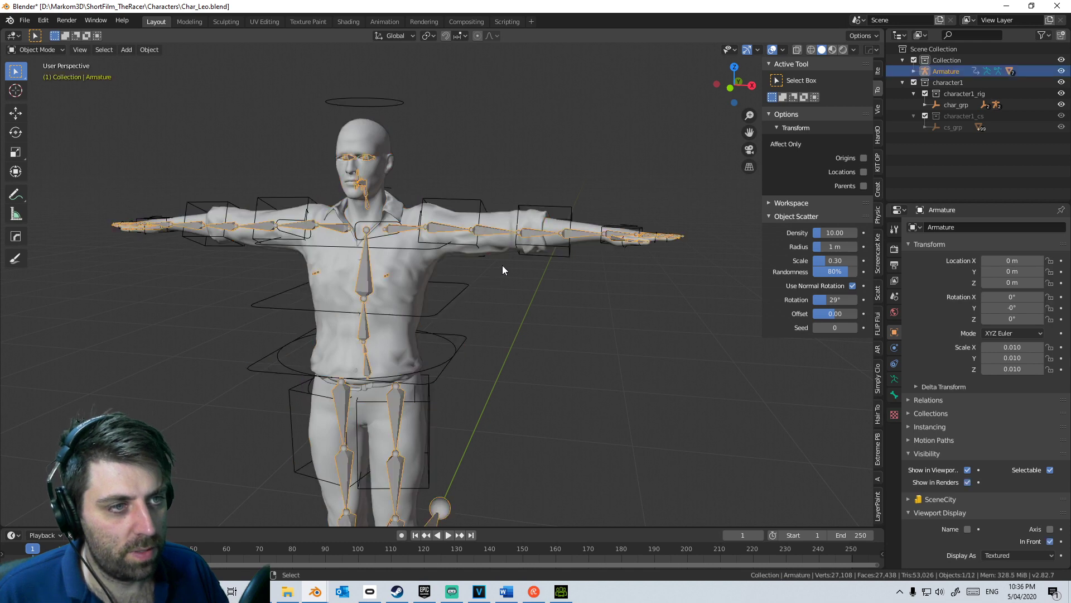
{"action": "key", "text": "ctrl+z"}
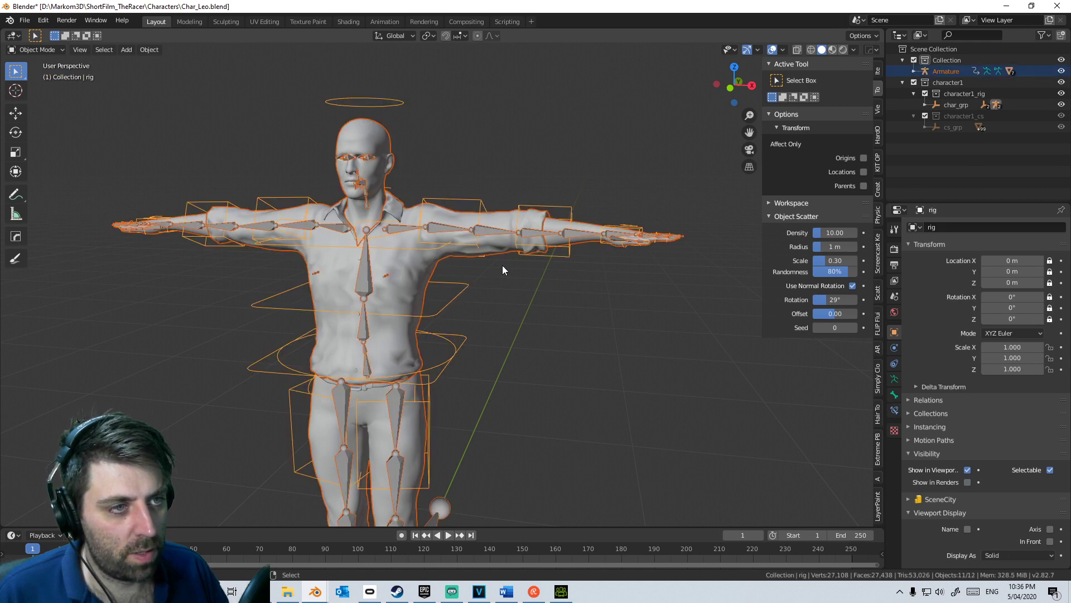
{"action": "key", "text": "ctrl+Tab"}
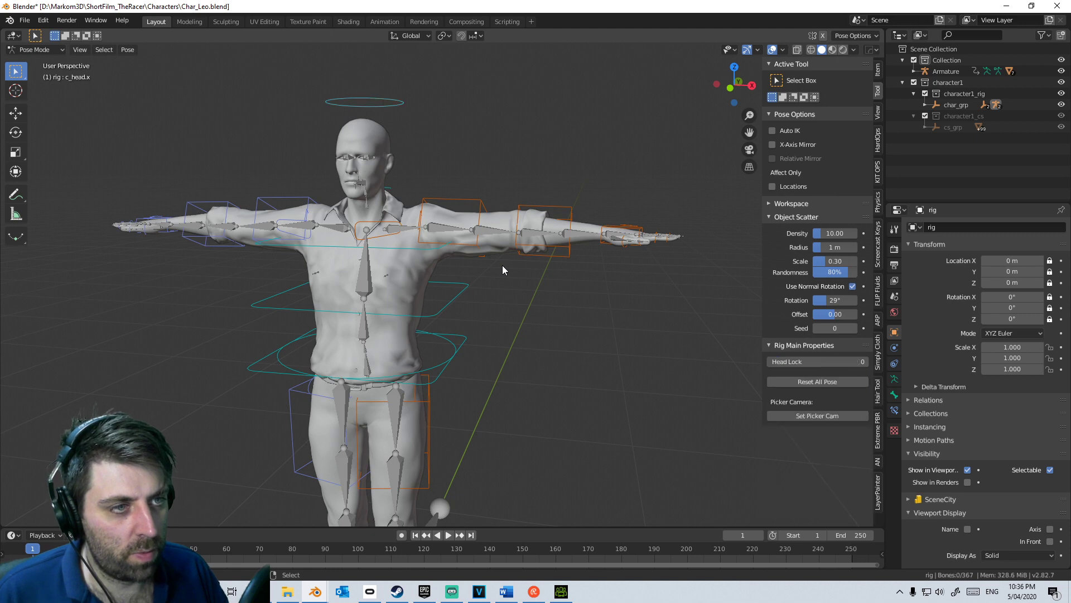
{"action": "key", "text": "ctrl+z"}
Step: Try moving the left shoulder joint of the reference bones backward in the top view
{"action": "key", "text": "KP_1"}
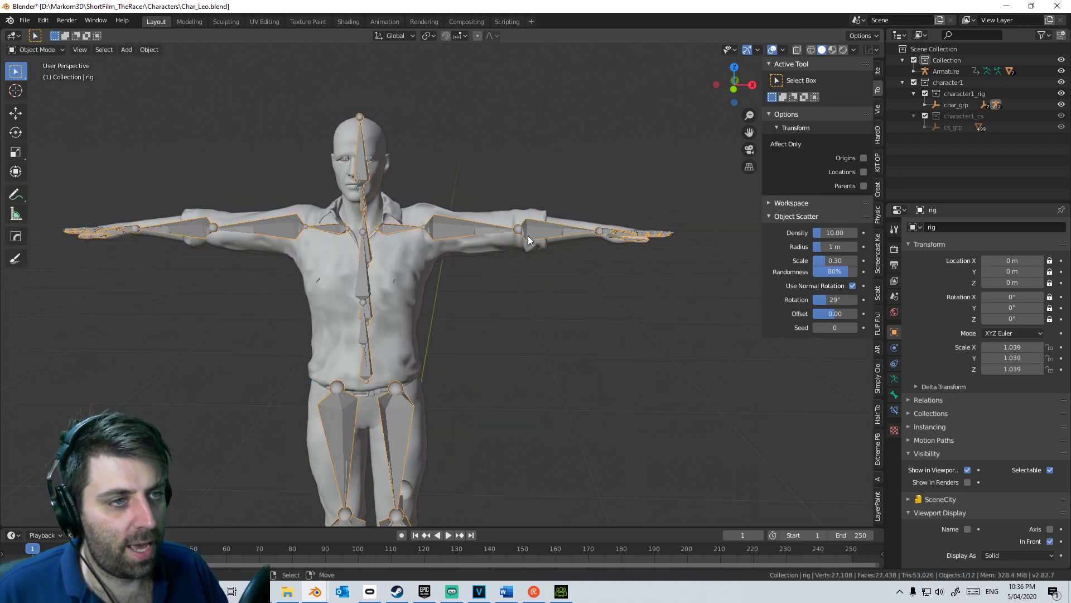
{"action": "key", "text": "KP_7"}
{"action": "key", "text": "Tab"}
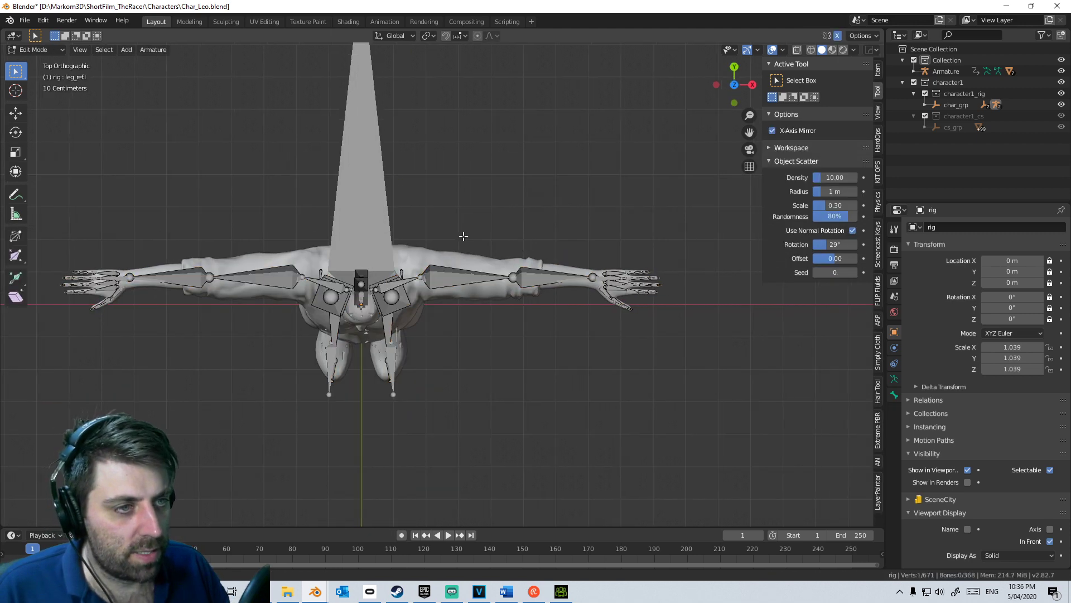
{"action": "scroll", "coordinate": [472, 282], "scroll_direction": "up", "scroll_amount": 4}
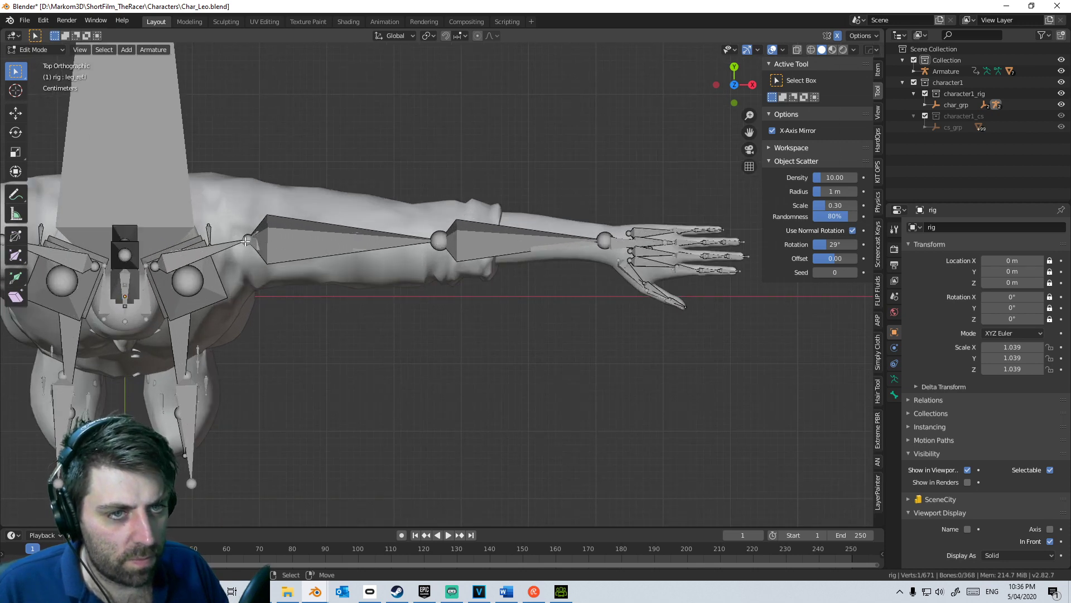
{"action": "left_click", "coordinate": [245, 241]}
{"action": "key", "text": "g"}
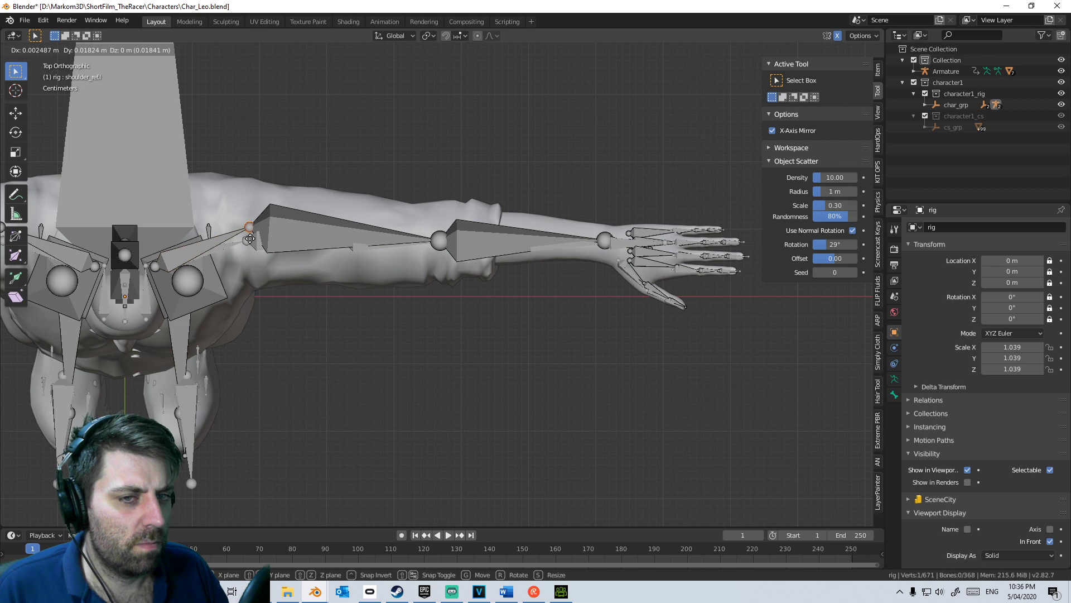
{"action": "key", "text": "Escape"}
{"action": "key", "text": "Tab"}
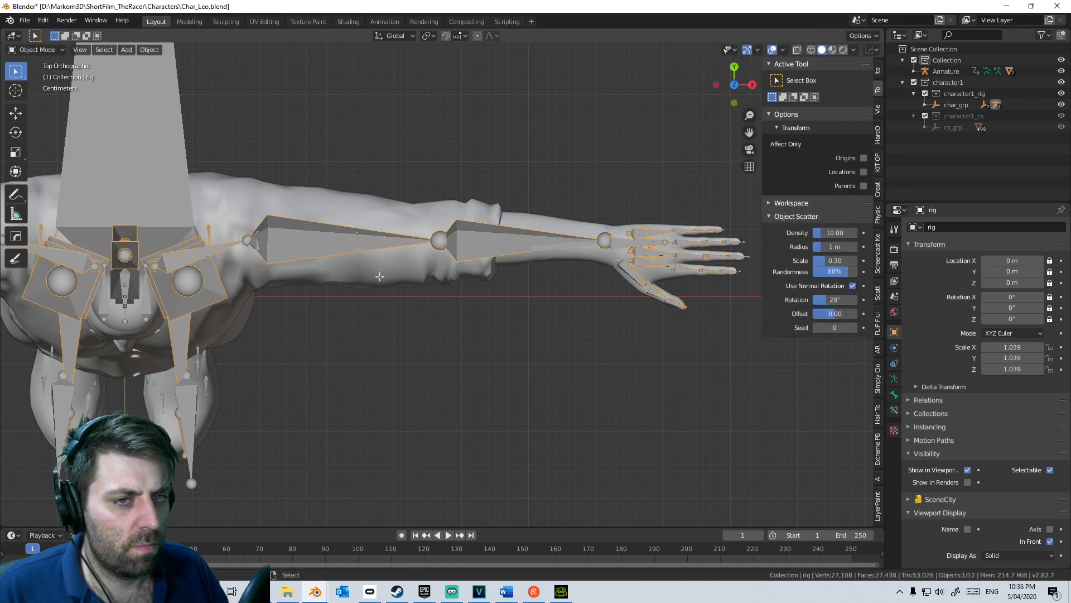
Step: Inspect the left arm's reference bones in Edit Mode from an angled view and select all the bones
{"action": "key", "text": "Tab"}
{"action": "key", "text": "Tab"}
{"action": "key", "text": "Tab"}
{"action": "key", "text": "Tab"}
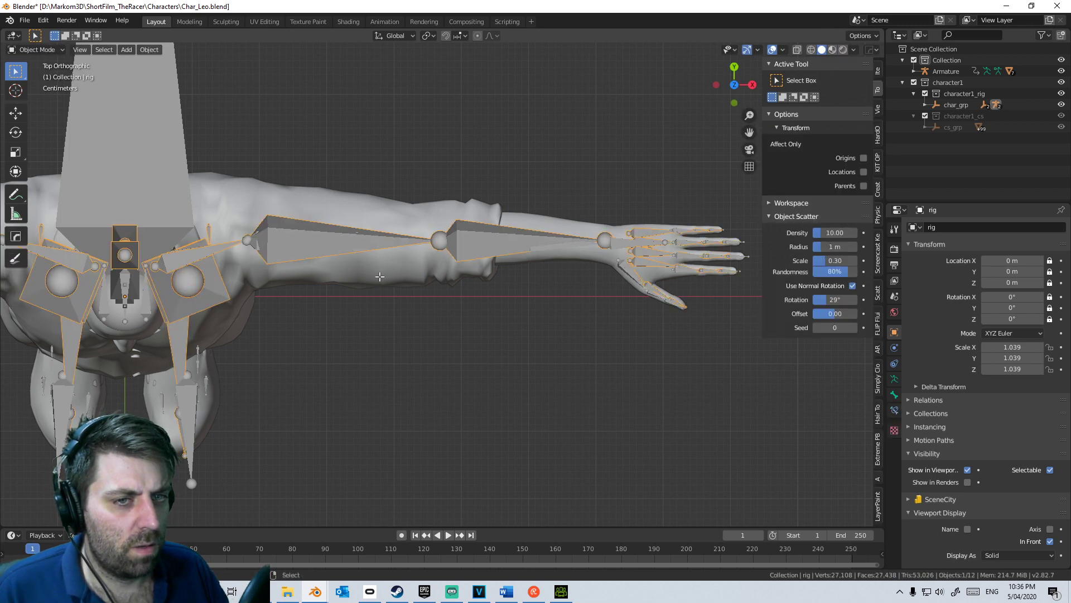
{"action": "key", "text": "Tab"}
{"action": "left_click", "coordinate": [252, 241]}
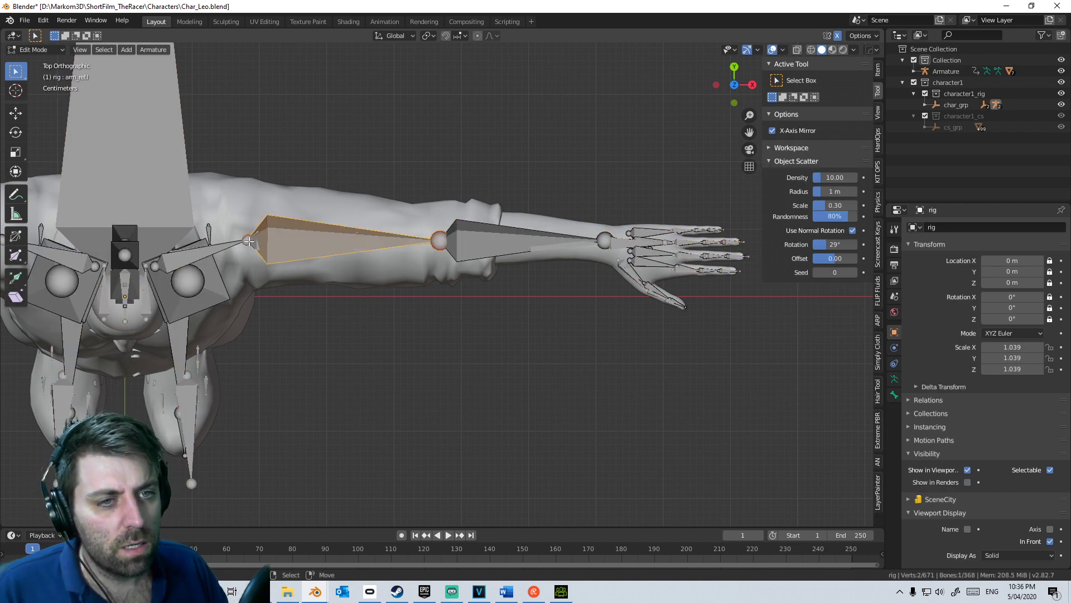
{"action": "key", "text": "ctrl+z"}
{"action": "middle_click_drag", "start_coordinate": [278, 281], "coordinate": [656, 247]}
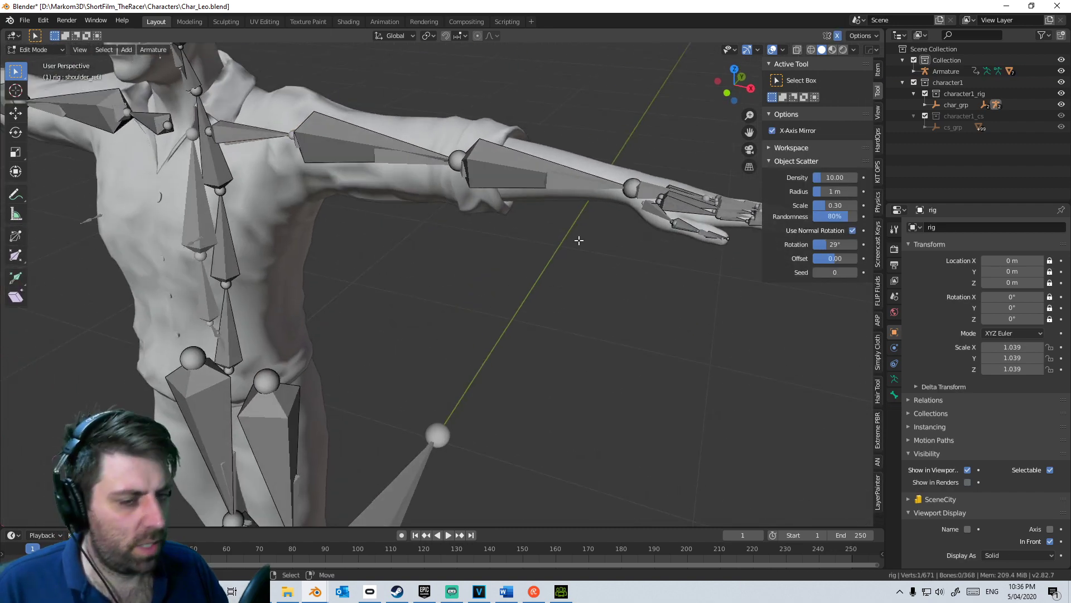
{"action": "scroll", "coordinate": [579, 240], "scroll_direction": "down", "scroll_amount": 8}
{"action": "key", "text": "a"}
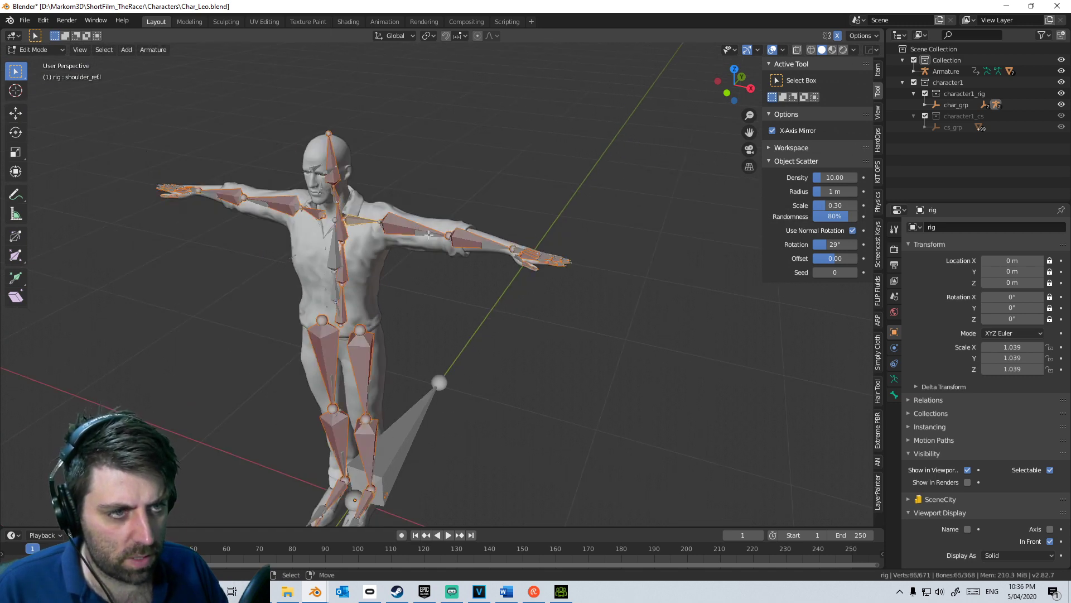
Step: Move the left elbow joint backward by about 0.01 m and adjust the left shoulder joint in the top view
{"action": "key", "text": "KP_7"}
{"action": "scroll", "coordinate": [441, 245], "scroll_direction": "up", "scroll_amount": 4}
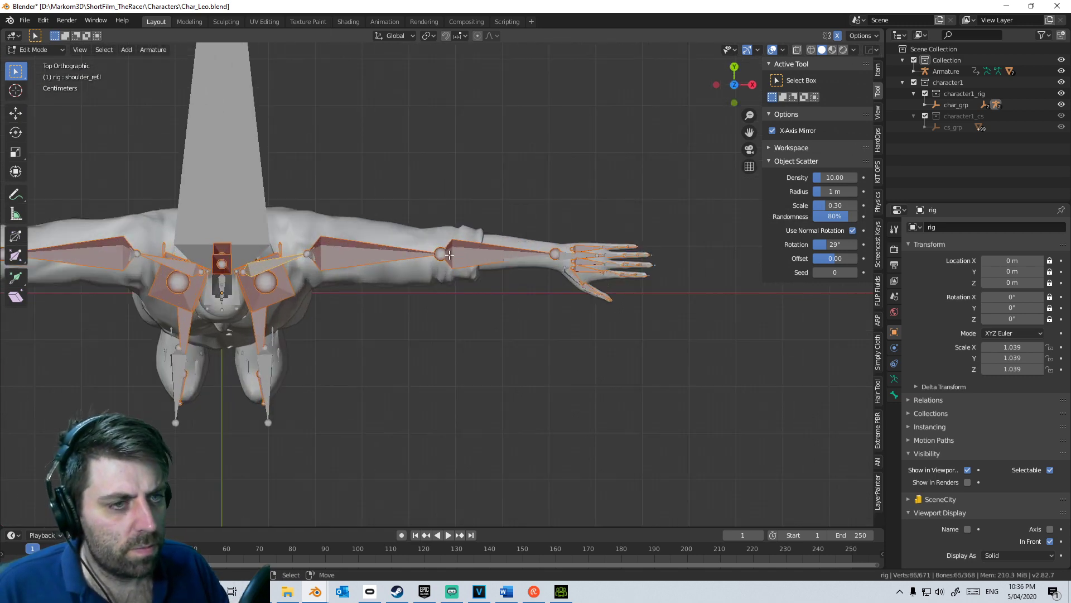
{"action": "left_click", "coordinate": [449, 254]}
{"action": "left_click_drag", "start_coordinate": [439, 255], "coordinate": [446, 259]}
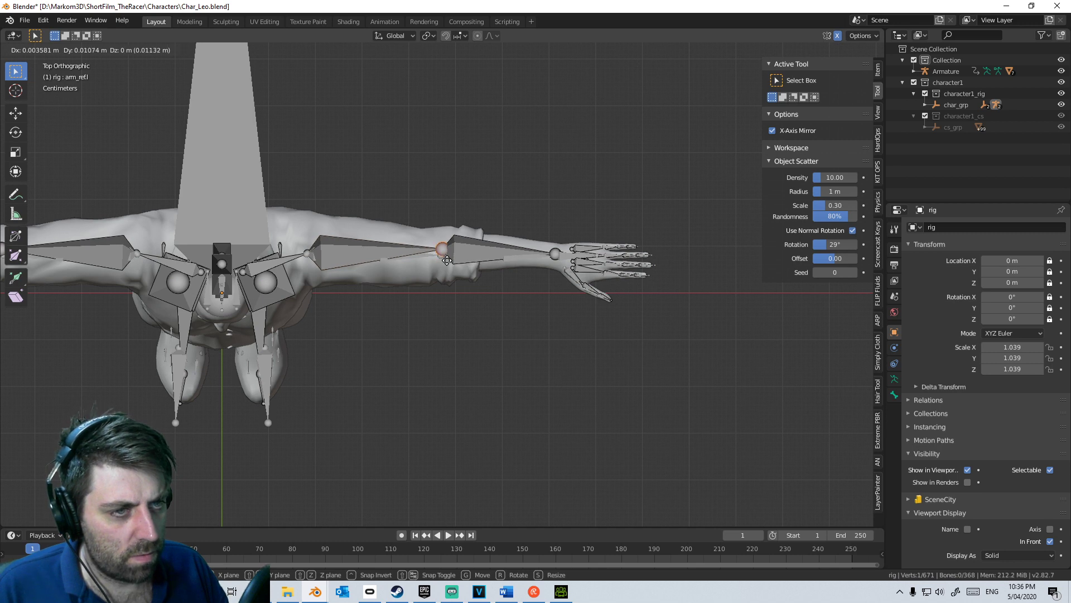
{"action": "left_click_drag", "start_coordinate": [311, 256], "coordinate": [306, 247]}
{"action": "scroll", "coordinate": [412, 304], "scroll_direction": "down", "scroll_amount": 4}
{"action": "key", "text": "Tab"}
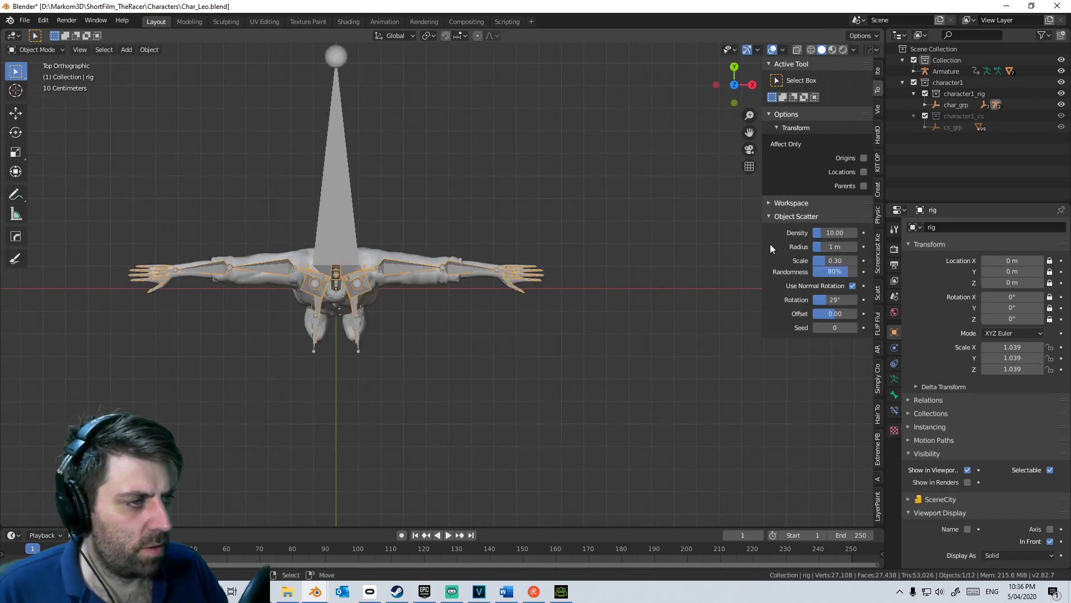
Step: Move the left ankle joint of the reference bones inward by about 0.004 m in the front view
{"action": "middle_click_drag", "start_coordinate": [354, 374], "coordinate": [380, 483]}
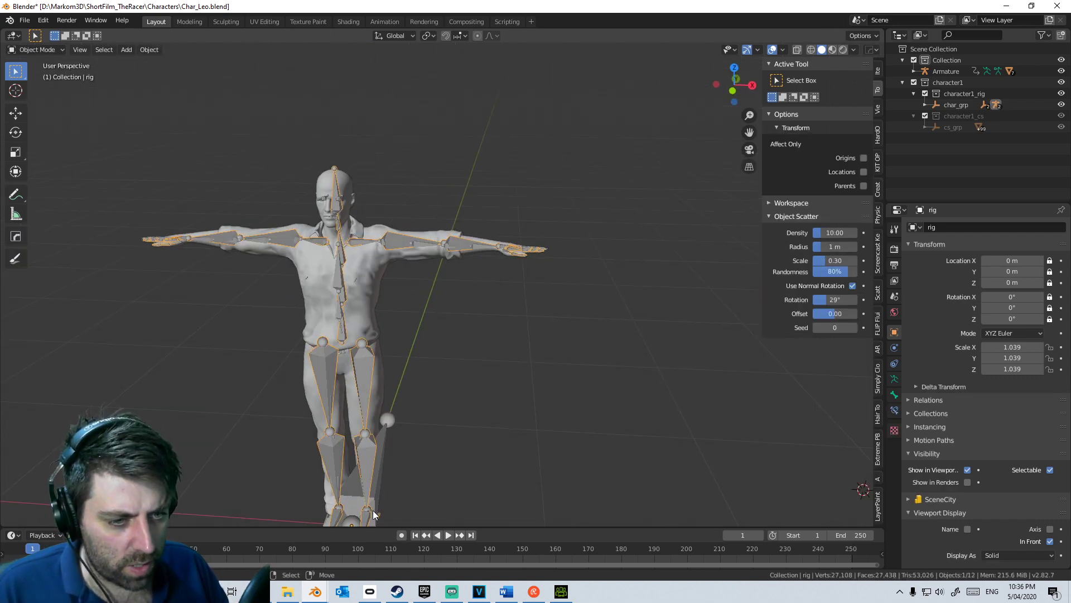
{"action": "key", "text": "Tab"}
{"action": "key", "text": "KP_3"}
{"action": "key", "text": "KP_1"}
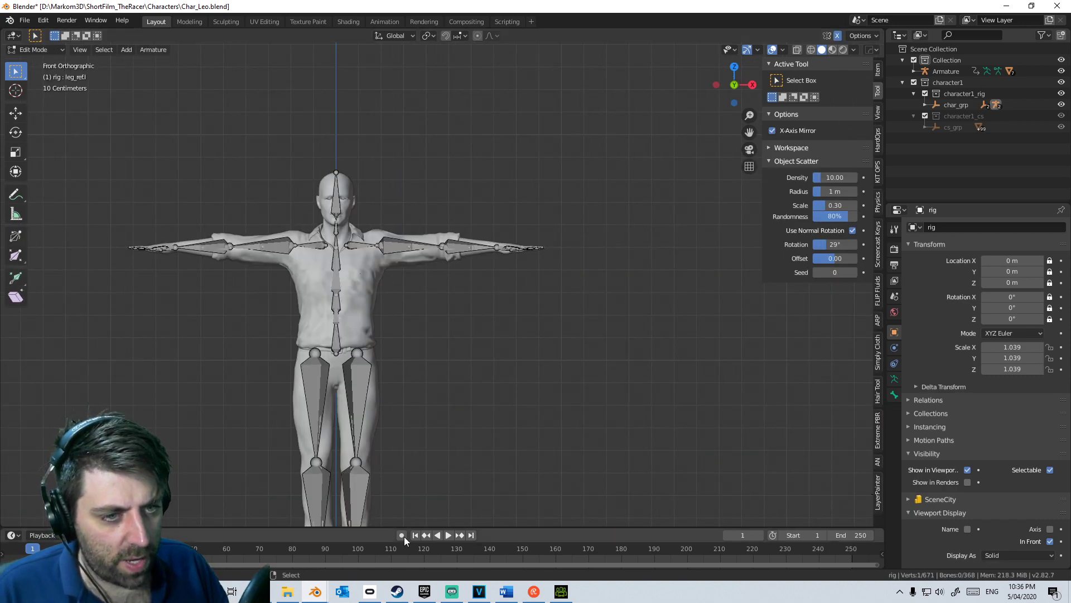
{"action": "scroll", "coordinate": [455, 359], "scroll_direction": "up", "scroll_amount": 5}
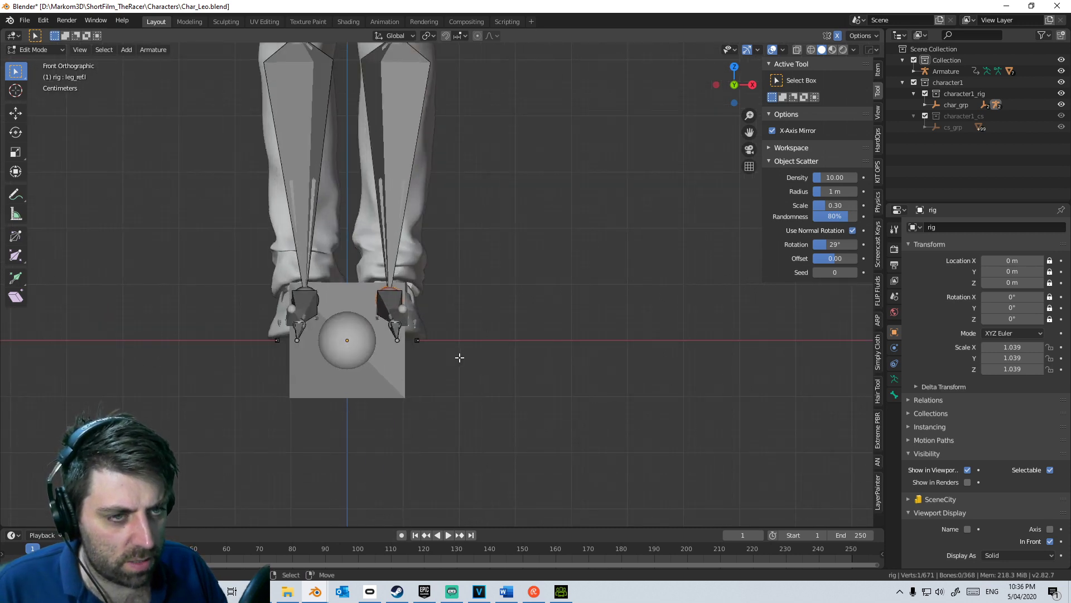
{"action": "key", "text": "g"}
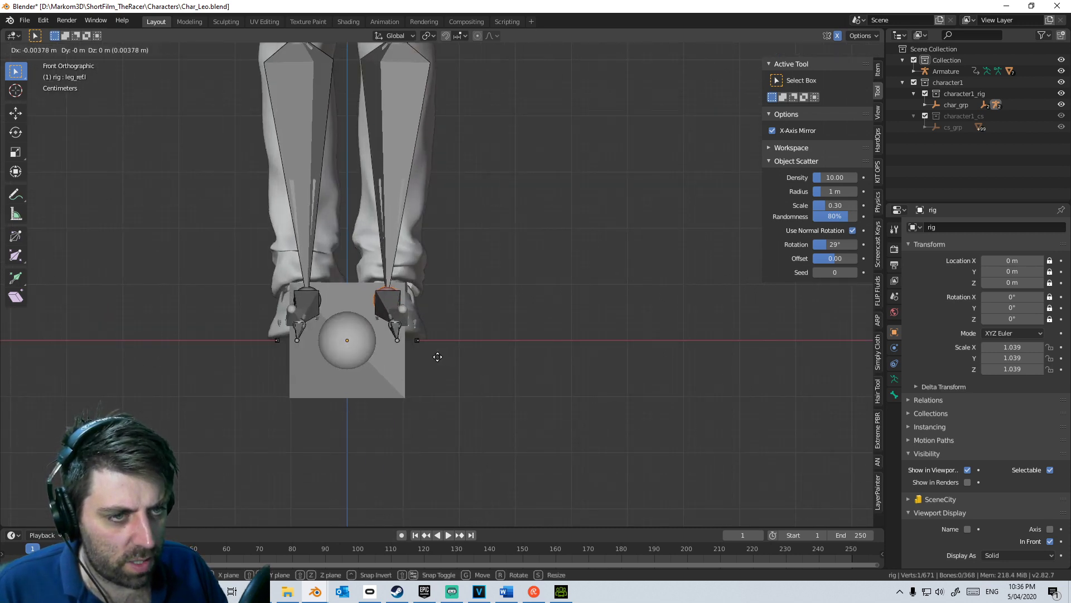
{"action": "key", "text": "Escape"}
{"action": "scroll", "coordinate": [517, 275], "scroll_direction": "down", "scroll_amount": 4}
Step: Generate the control rig from the adjusted reference bones with Auto-Rig Pro's Match to Rig
{"action": "key", "text": "Tab"}
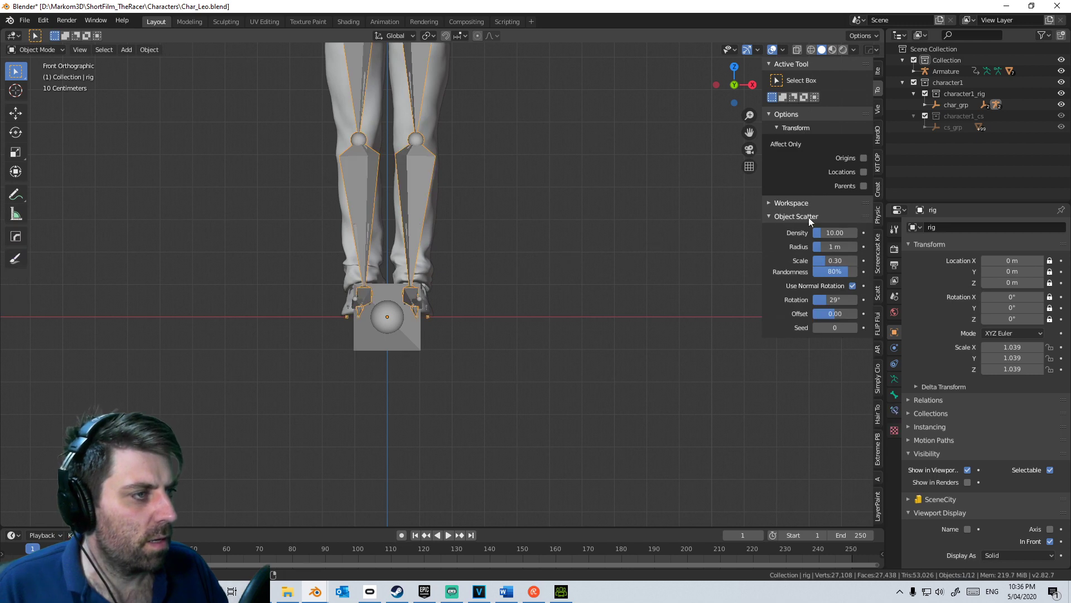
{"action": "left_click", "coordinate": [877, 348]}
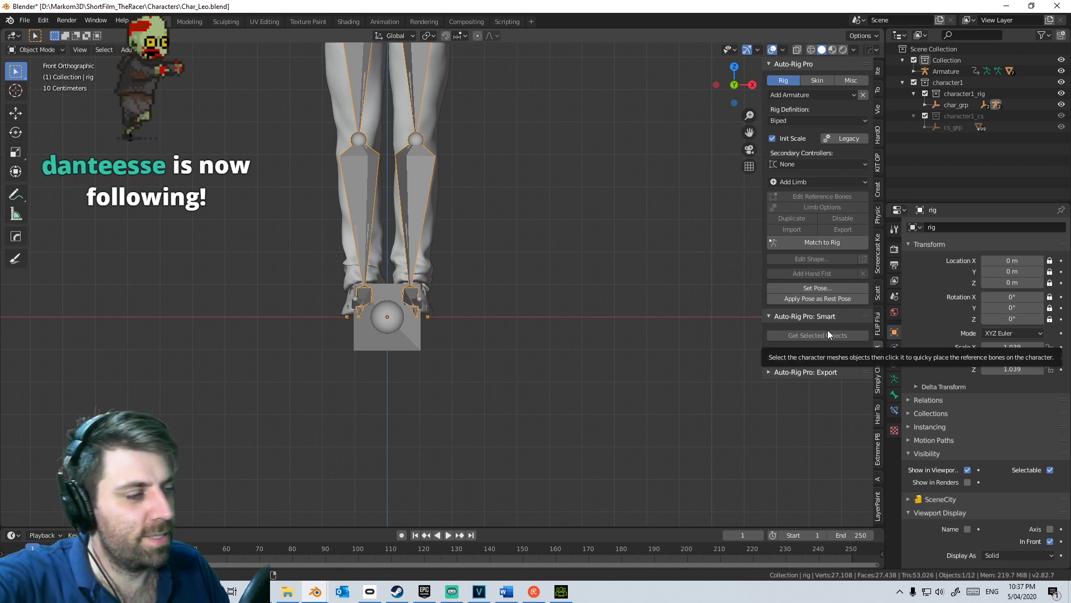
{"action": "left_click", "coordinate": [819, 244]}
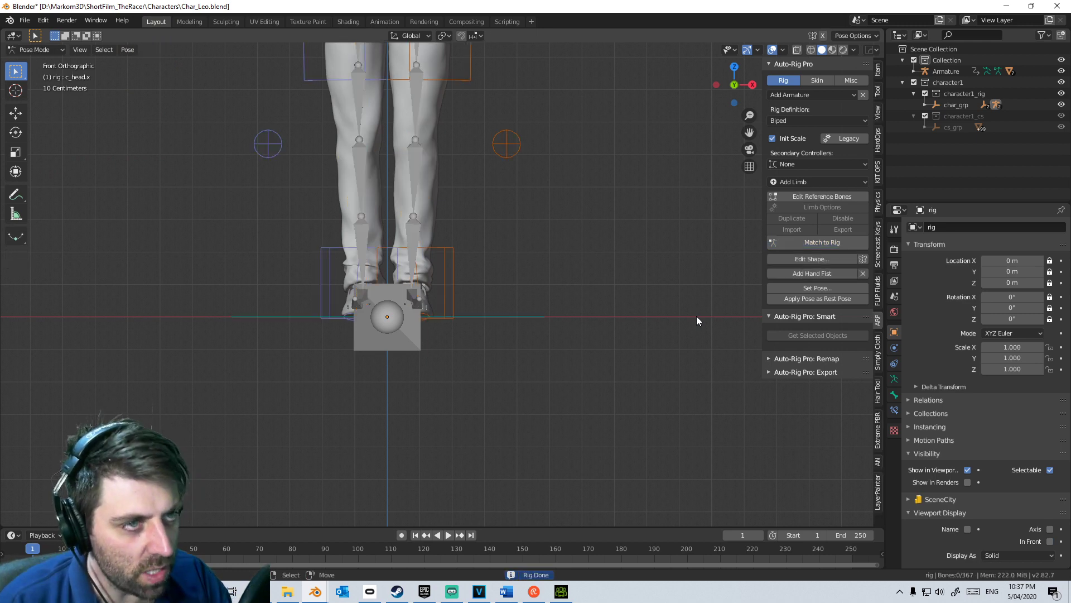
Step: Select the left hand FK control and set its IK-FK Switch to 0 so the arm uses IK
{"action": "scroll", "coordinate": [553, 271], "scroll_direction": "down", "scroll_amount": 3}
{"action": "middle_click_drag", "start_coordinate": [467, 418], "coordinate": [581, 342]}
{"action": "scroll", "coordinate": [526, 350], "scroll_direction": "up", "scroll_amount": 3}
{"action": "left_click", "coordinate": [526, 350]}
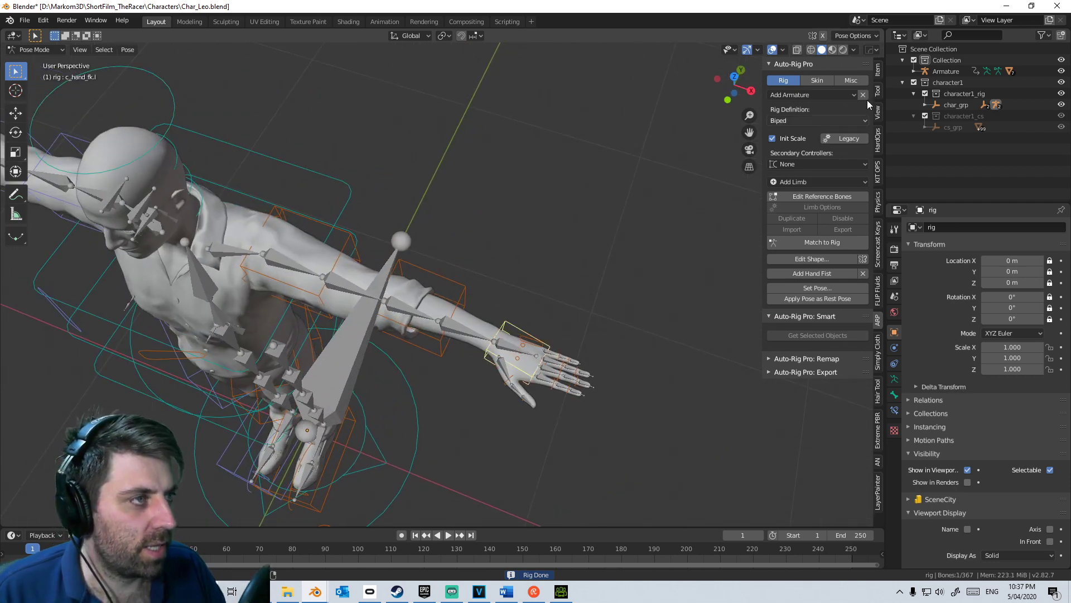
{"action": "left_click", "coordinate": [878, 69]}
{"action": "left_click", "coordinate": [878, 91]}
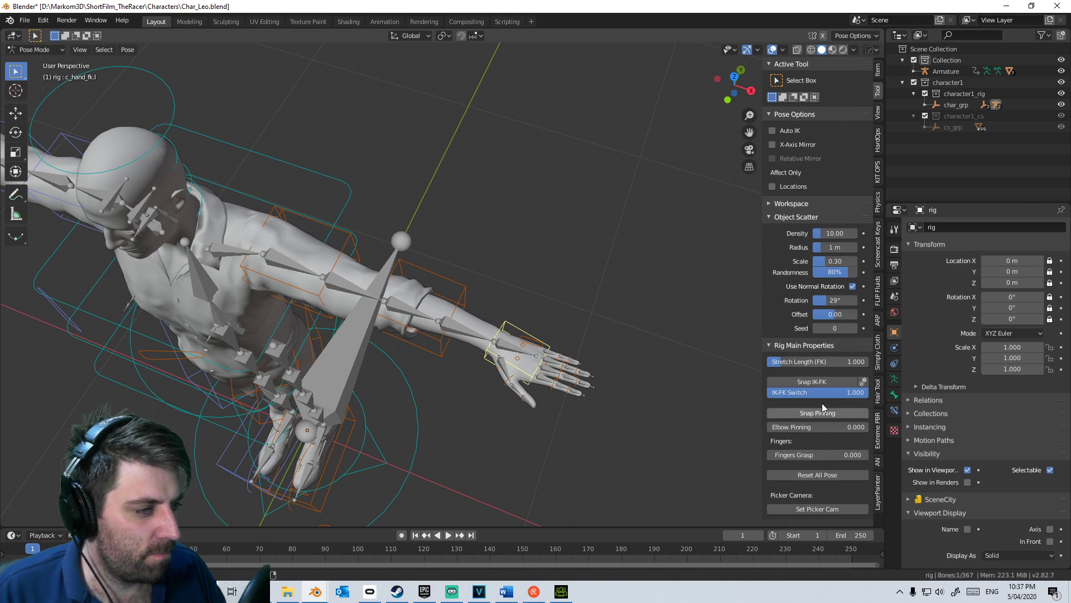
{"action": "left_click_drag", "start_coordinate": [825, 393], "coordinate": [781, 393]}
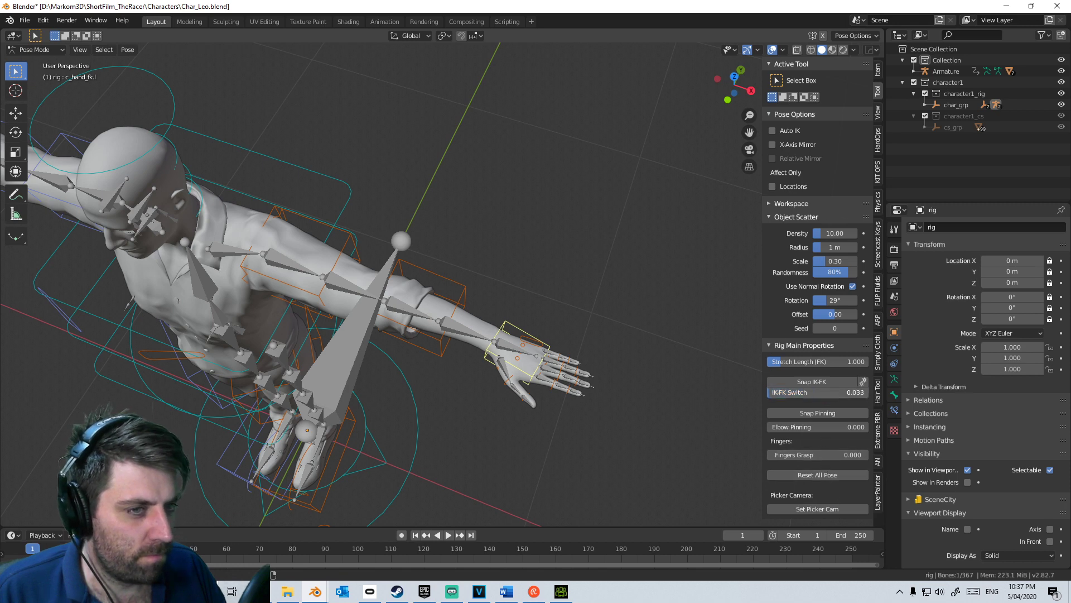
Step: Test moving the left hand IK control in the top view, then cancel the move
{"action": "left_click", "coordinate": [501, 333]}
{"action": "key", "text": "KP_7"}
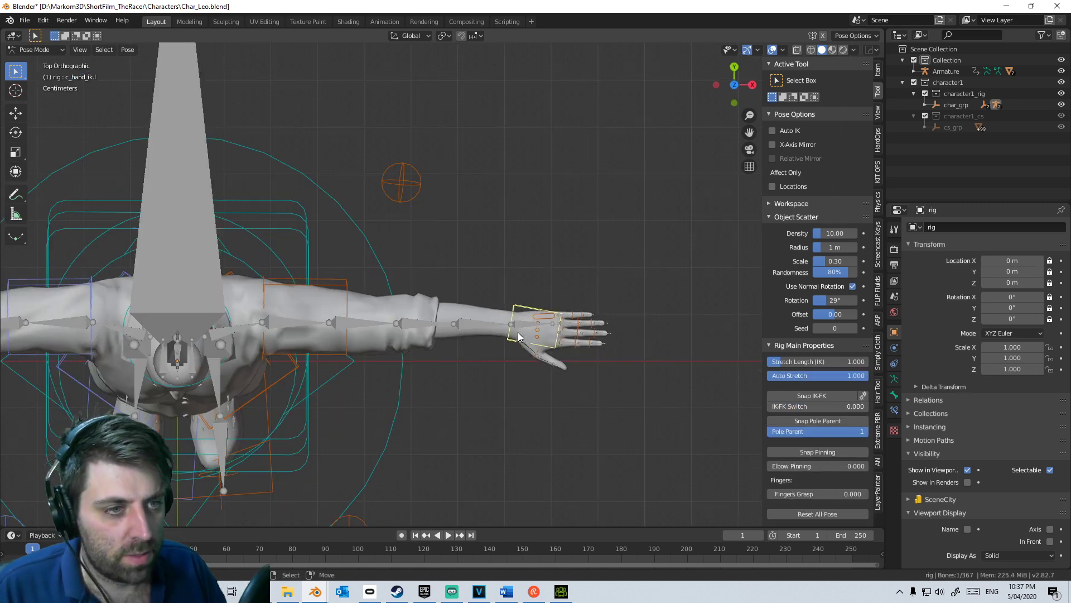
{"action": "key", "text": "g"}
{"action": "key", "text": "Escape"}
Step: Test moving the left foot IK control in the right side view and cancel the move
{"action": "middle_click_drag", "start_coordinate": [394, 471], "coordinate": [400, 403]}
{"action": "left_click", "coordinate": [428, 483]}
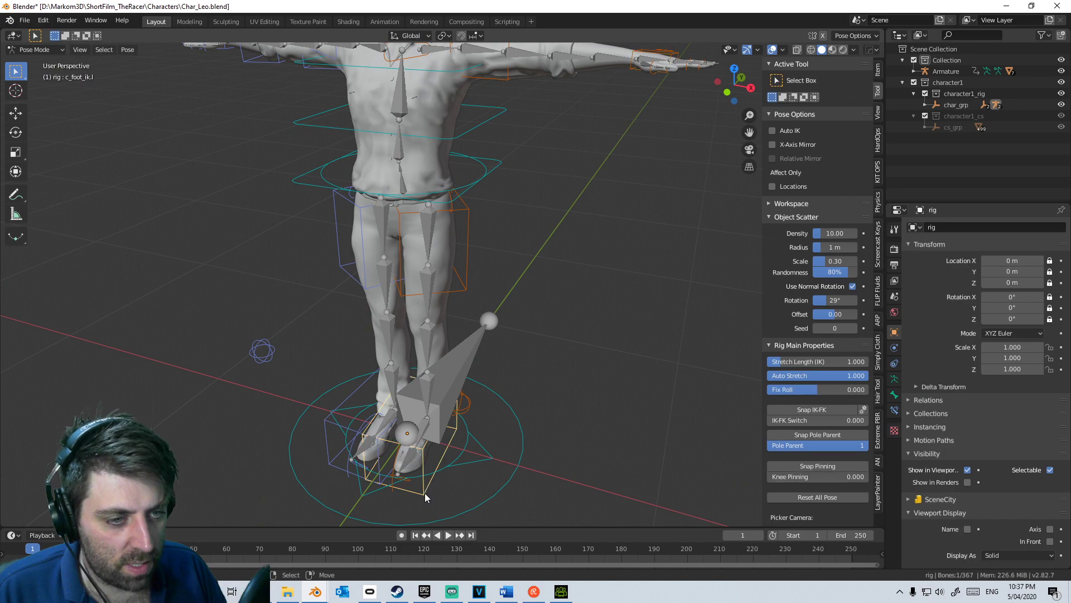
{"action": "key", "text": "KP_3"}
{"action": "scroll", "coordinate": [331, 447], "scroll_direction": "up", "scroll_amount": 3}
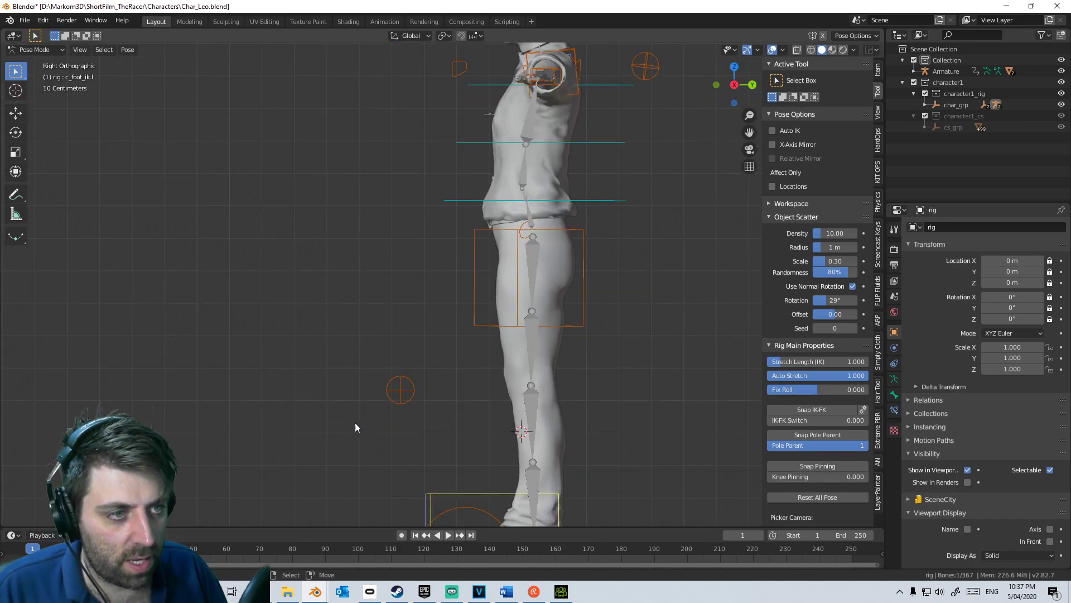
{"action": "key", "text": "g"}
{"action": "key", "text": "Escape"}
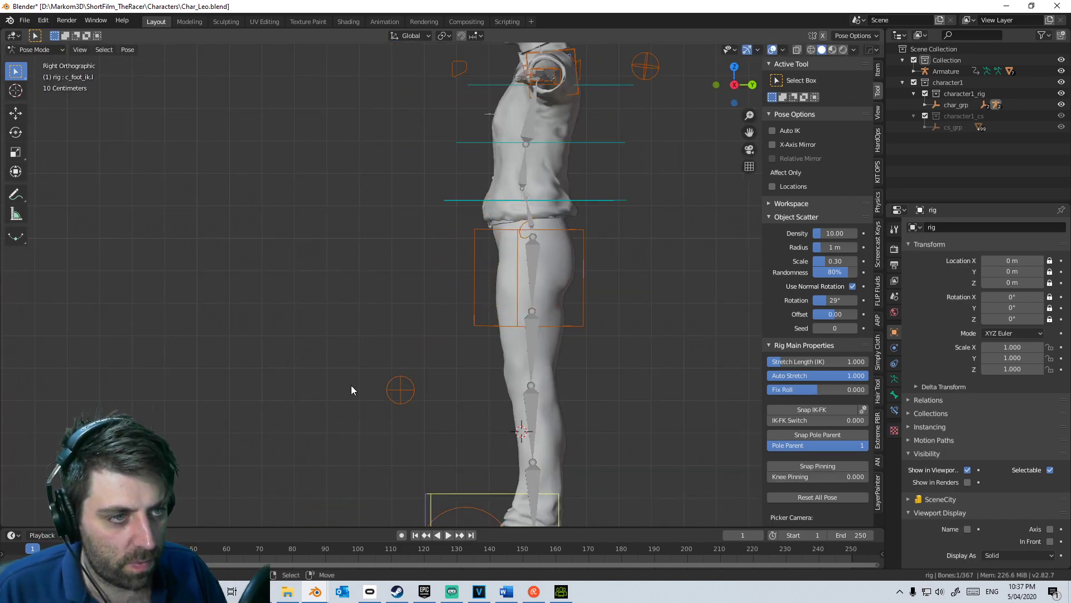
Step: Undo the left arm's IK switch change and the control rig generation, returning to editing the reference bones
{"action": "middle_click_drag", "start_coordinate": [350, 384], "coordinate": [524, 427]}
{"action": "key", "text": "ctrl+z"}
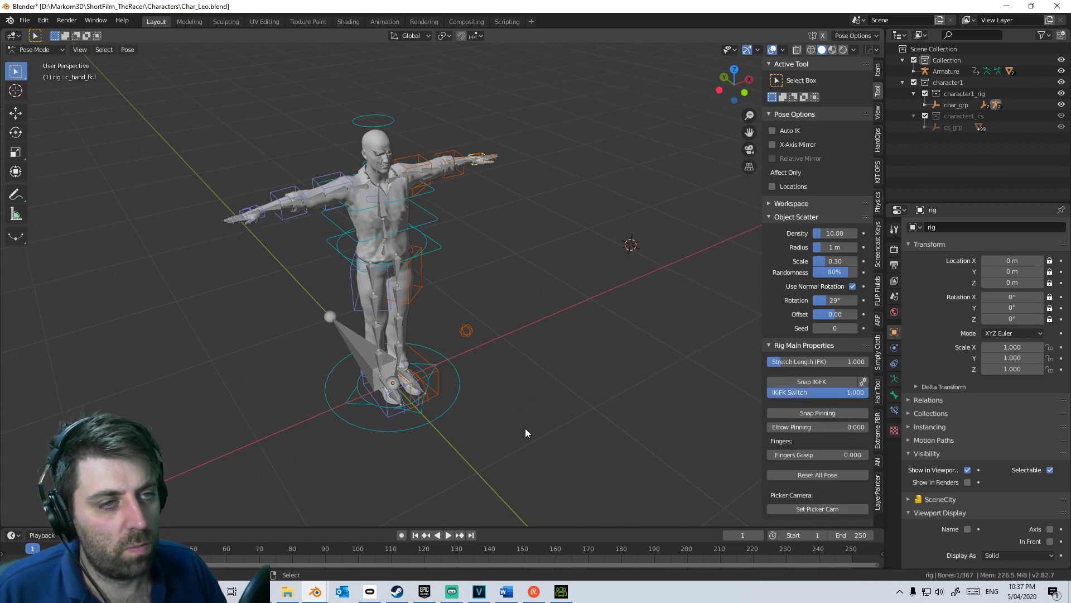
{"action": "key", "text": "Tab"}
{"action": "key", "text": "Tab"}
{"action": "key", "text": "Tab"}
{"action": "key", "text": "Tab"}
{"action": "key", "text": "Tab"}
{"action": "key", "text": "Tab"}
{"action": "key", "text": "Tab"}
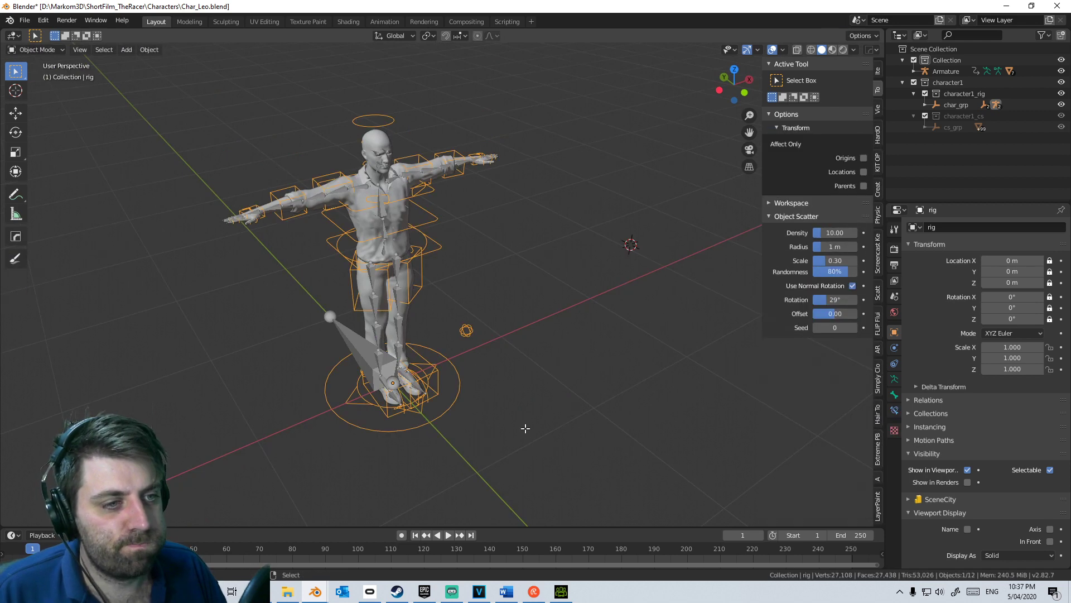
{"action": "scroll", "coordinate": [436, 411], "scroll_direction": "up", "scroll_amount": 3}
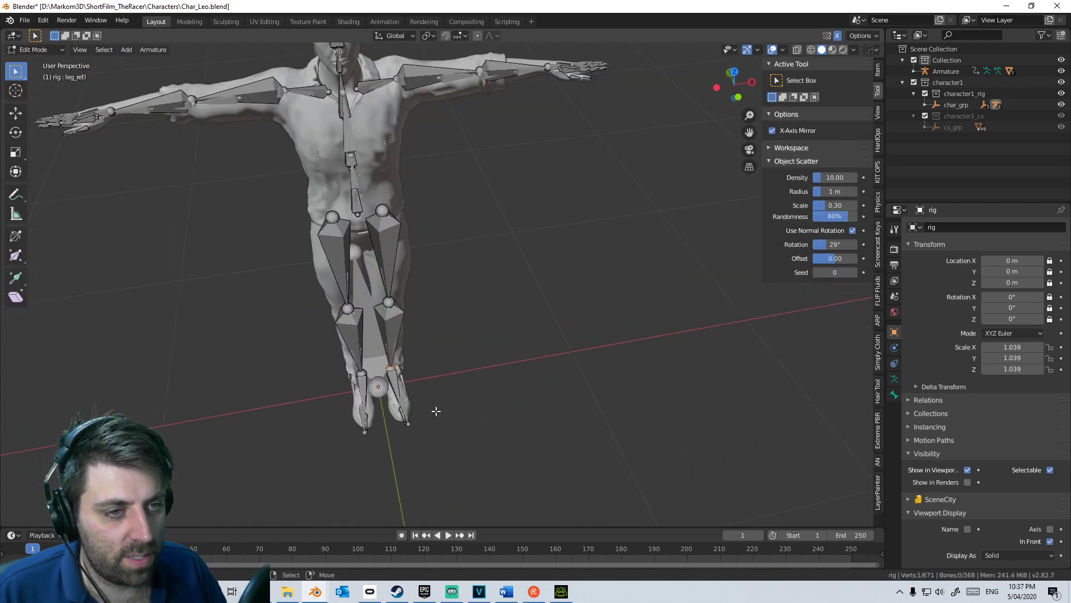
Step: Move the left ankle joint slightly outward beneath the knee in the front view, then select the left knee joint
{"action": "key", "text": "KP_1"}
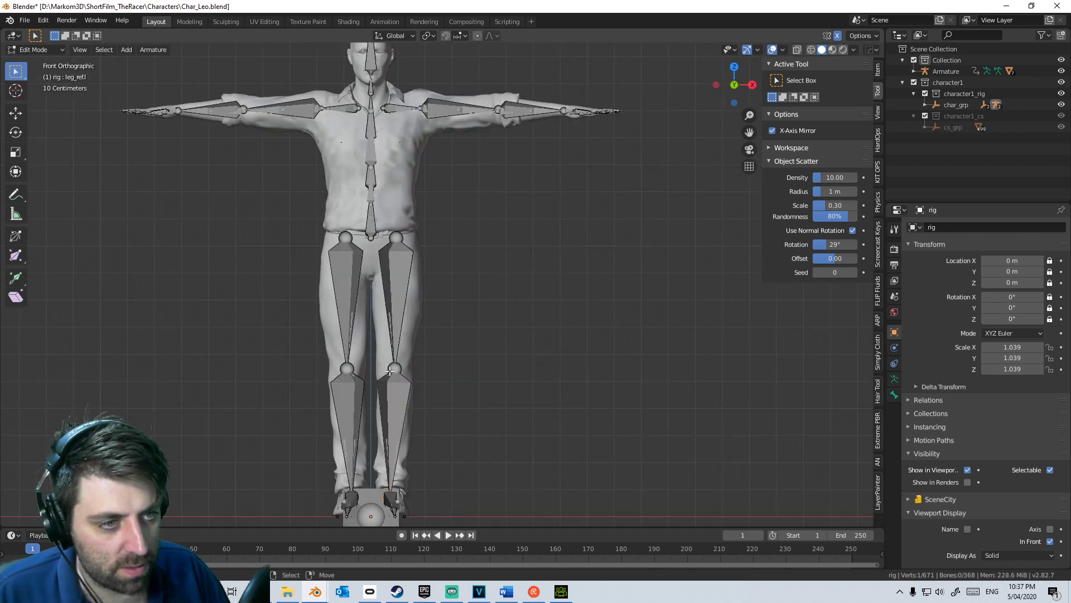
{"action": "scroll", "coordinate": [412, 346], "scroll_direction": "up", "scroll_amount": 5}
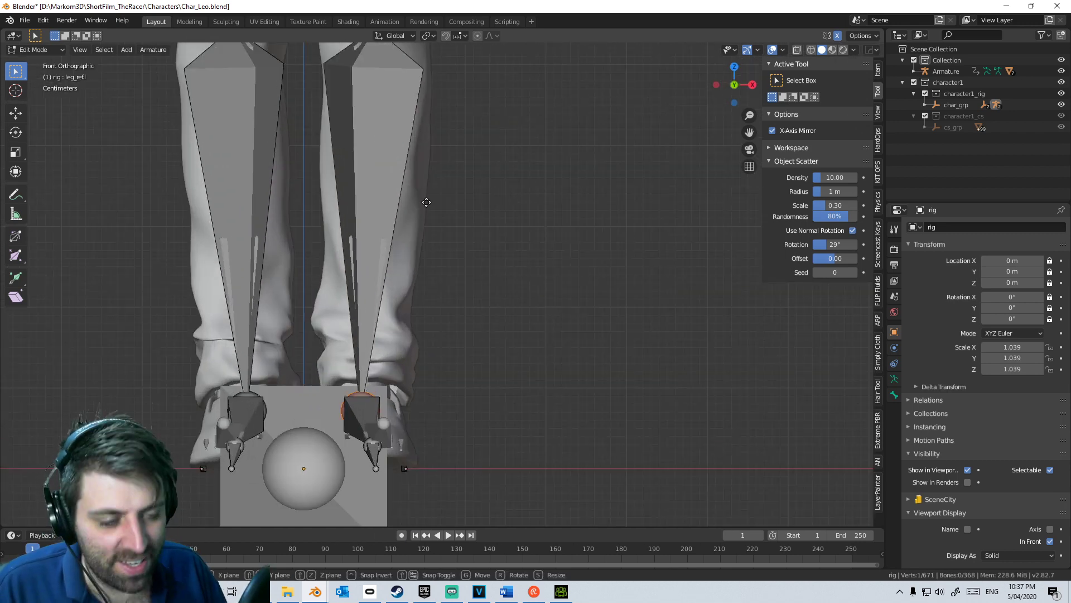
{"action": "key", "text": "g"}
{"action": "right_click", "coordinate": [486, 201]}
{"action": "middle_click_drag", "start_coordinate": [472, 175], "coordinate": [474, 296], "text": "shift"}
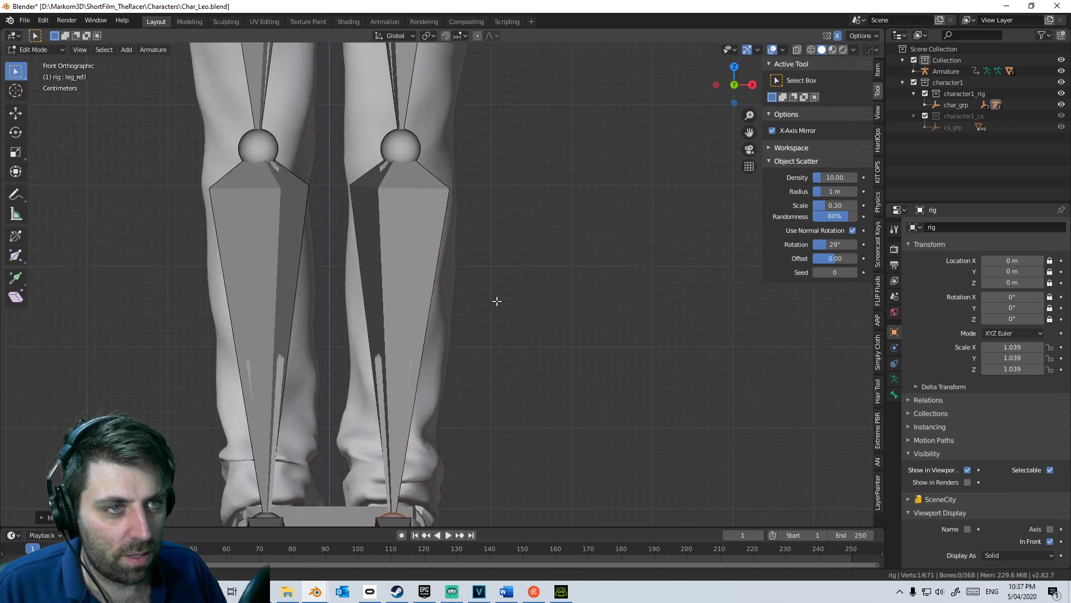
{"action": "left_click", "coordinate": [400, 157]}
Step: Leave Edit Mode and regenerate the control rig from the corrected reference bones with Match to Rig
{"action": "key", "text": "Tab"}
{"action": "scroll", "coordinate": [423, 283], "scroll_direction": "down", "scroll_amount": 6}
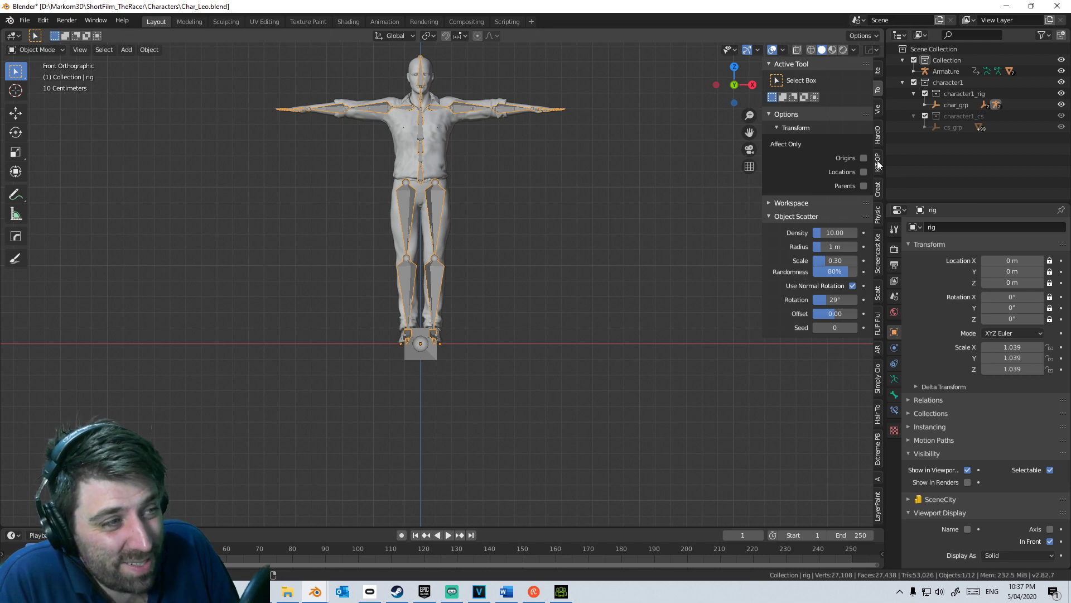
{"action": "left_click", "coordinate": [877, 348]}
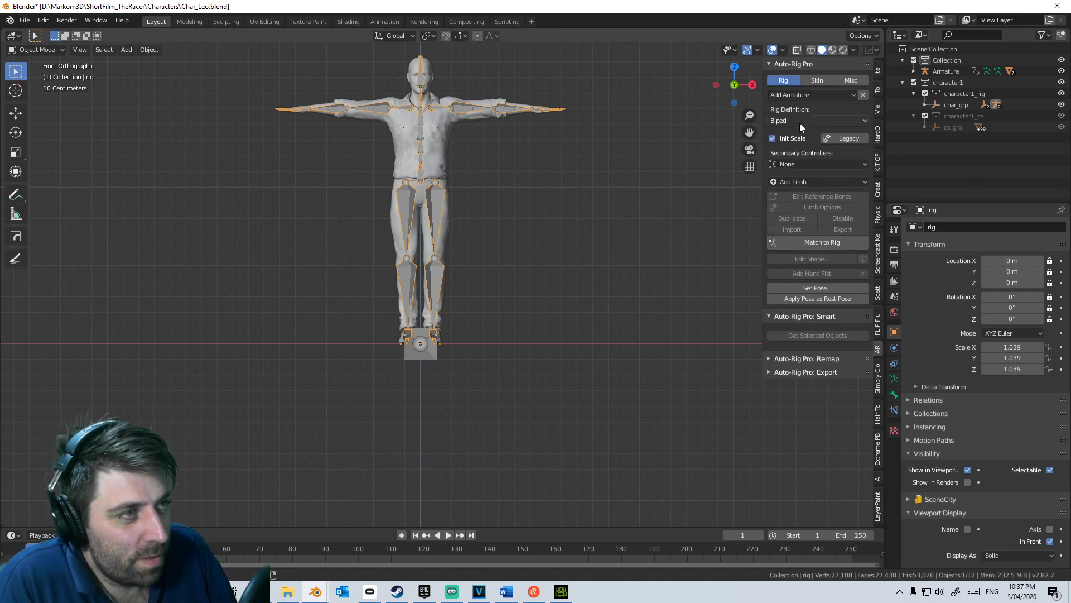
{"action": "left_click", "coordinate": [815, 241]}
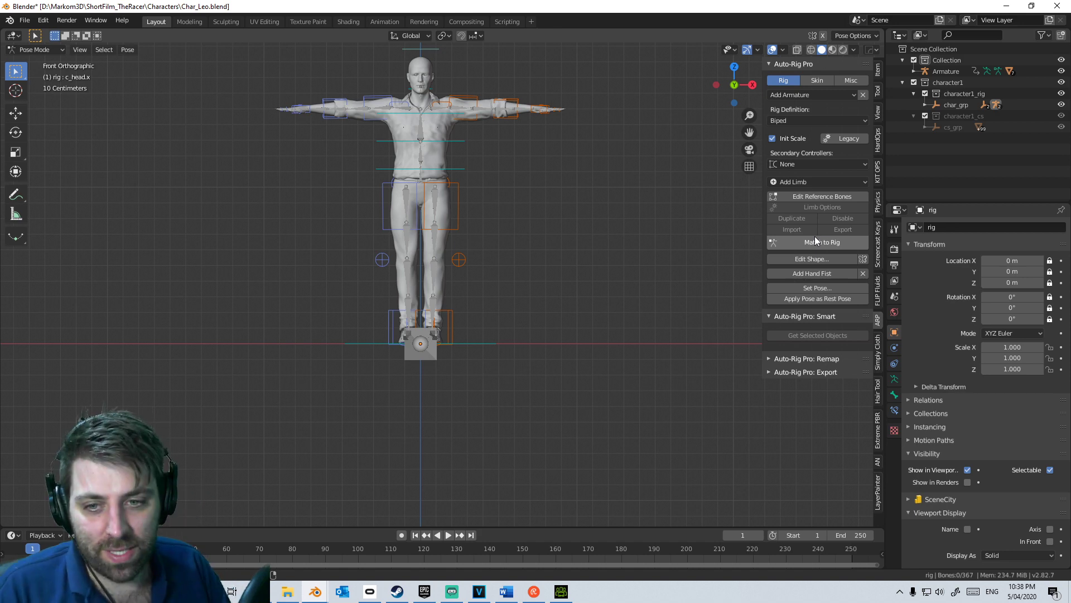
Step: Expand the Auto-Rig Pro Remap settings, then inspect the rig main properties of the left hand FK control
{"action": "middle_click_drag", "start_coordinate": [576, 299], "coordinate": [480, 319], "text": "shift"}
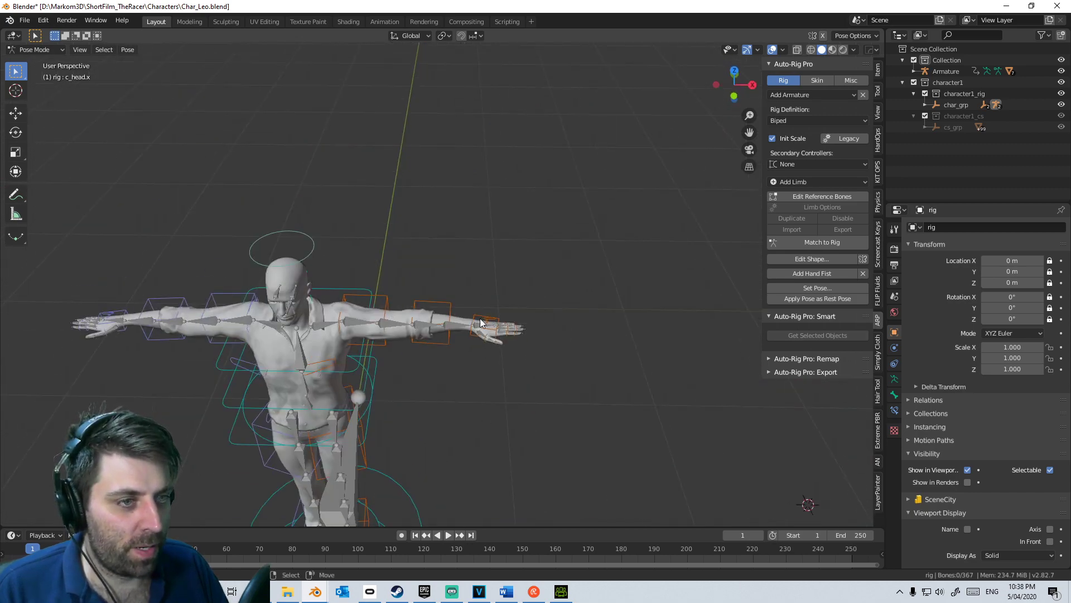
{"action": "left_click", "coordinate": [769, 372]}
{"action": "left_click", "coordinate": [769, 372]}
{"action": "left_click", "coordinate": [768, 359]}
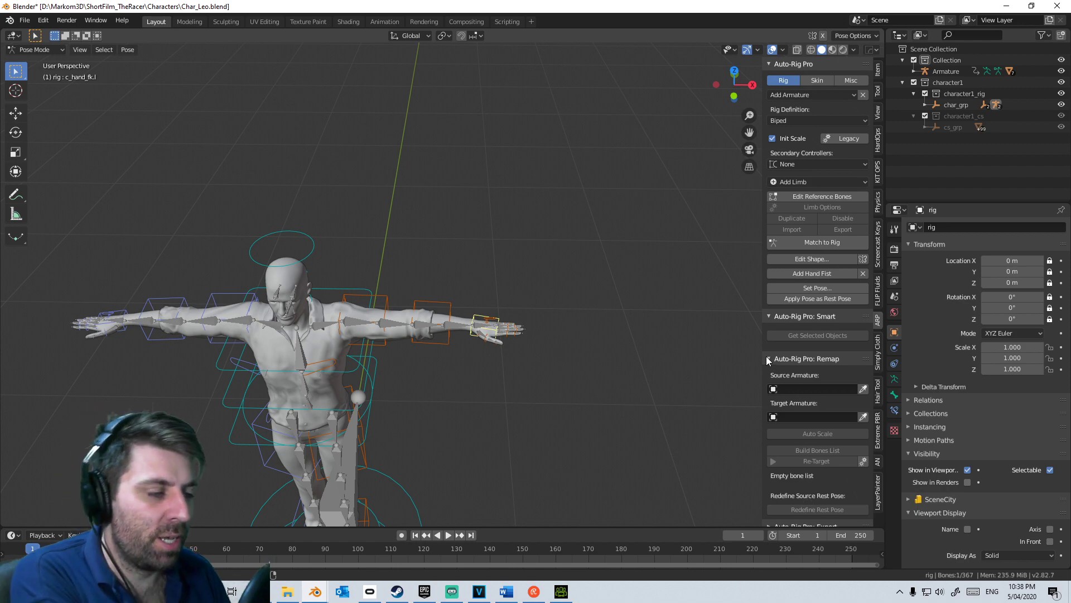
{"action": "middle_click_drag", "start_coordinate": [642, 391], "coordinate": [502, 390]}
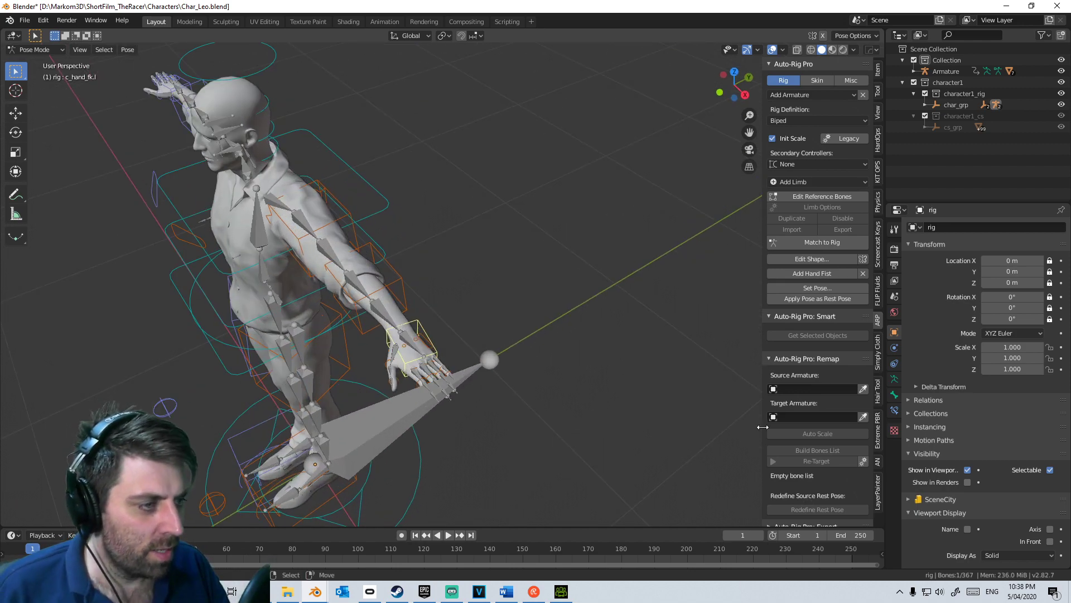
{"action": "left_click", "coordinate": [878, 72]}
{"action": "left_click", "coordinate": [878, 90]}
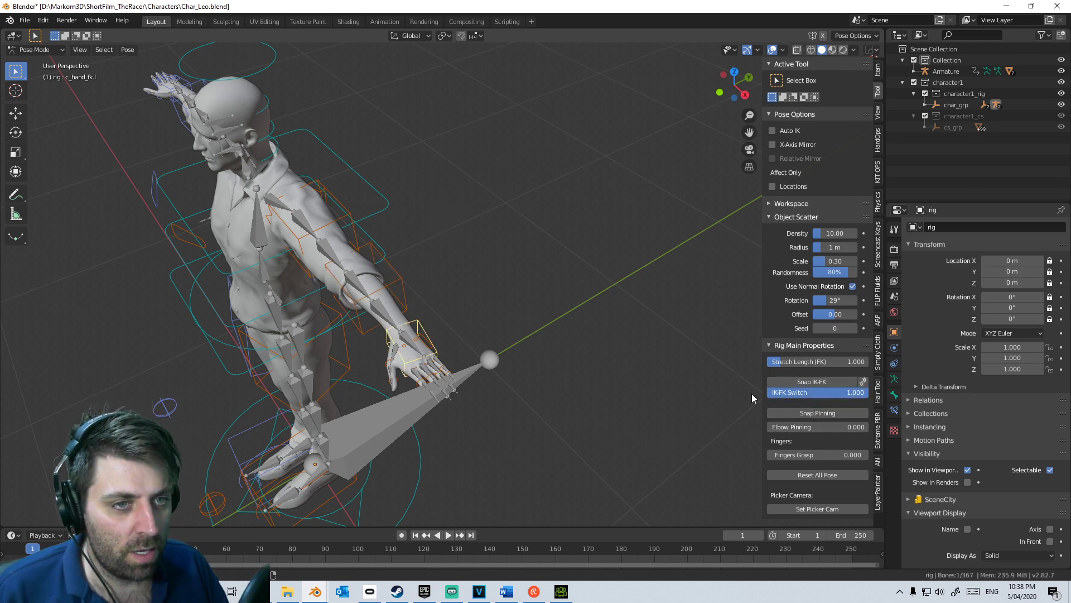
{"action": "scroll", "coordinate": [361, 376], "scroll_direction": "down", "scroll_amount": 3}
{"action": "middle_click_drag", "start_coordinate": [362, 376], "coordinate": [505, 273]}
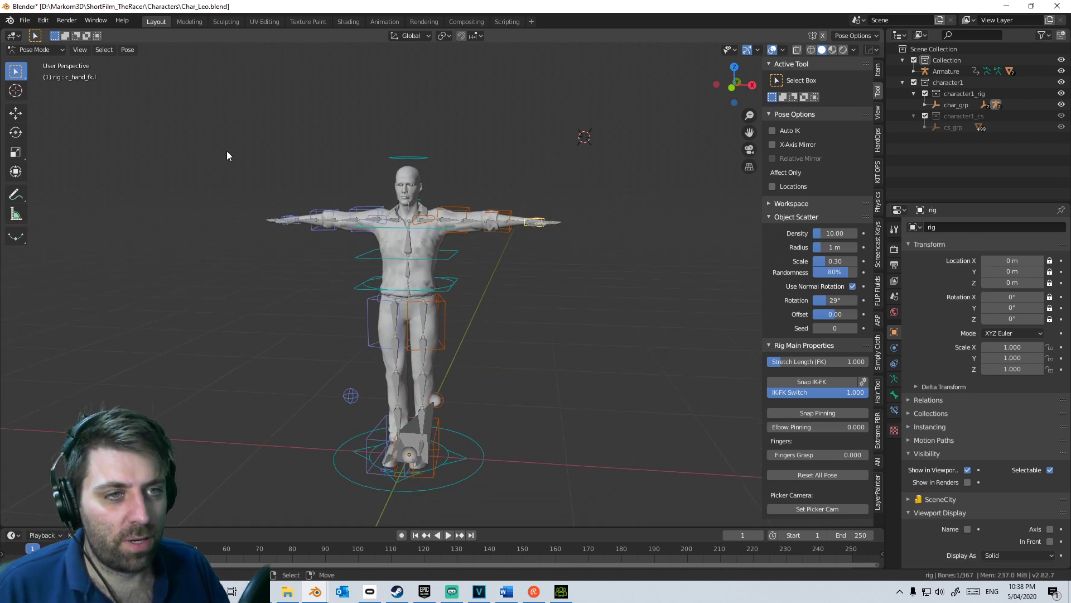
Step: Save the file and switch the rig from Pose Mode to Object Mode
{"action": "key", "text": "ctrl+s"}
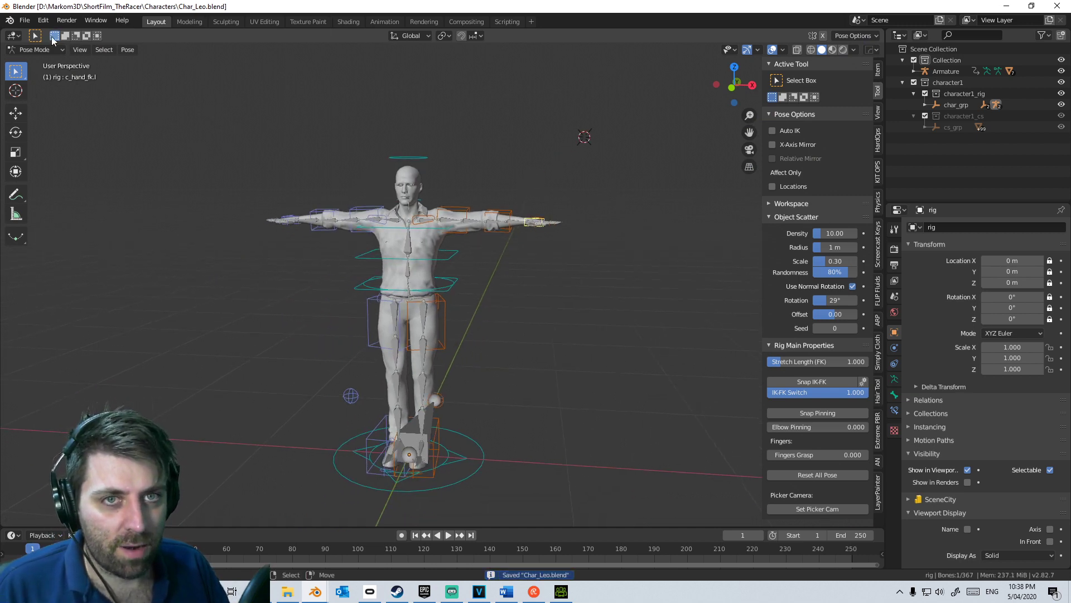
{"action": "left_click", "coordinate": [34, 51]}
{"action": "left_click", "coordinate": [41, 62]}
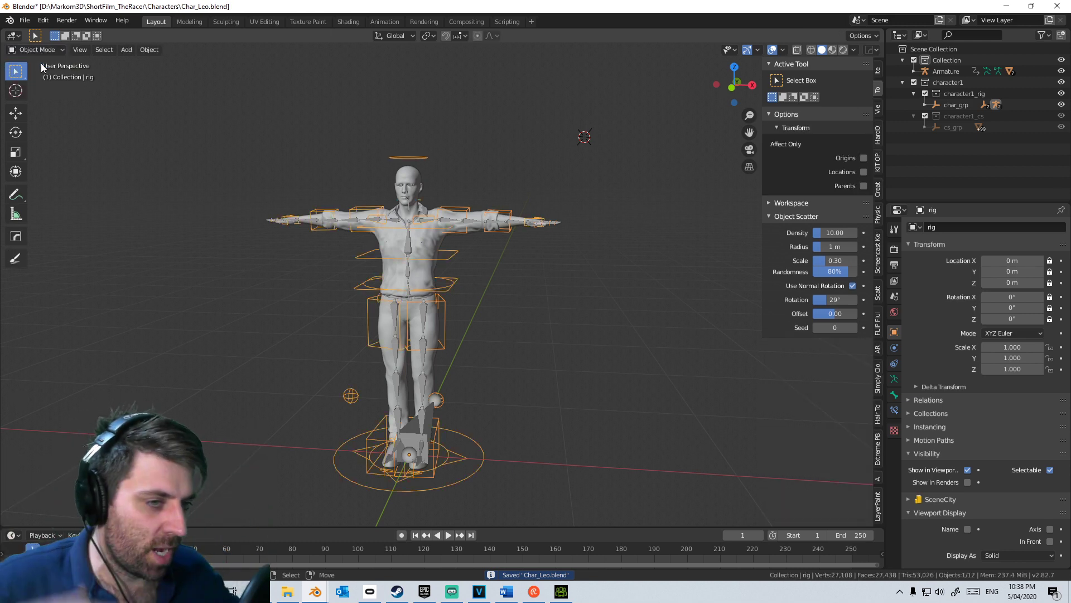
Step: Apply the scale of all objects and delete the original Armature object, keeping the character meshes and the new rig
{"action": "key", "text": "KP_3"}
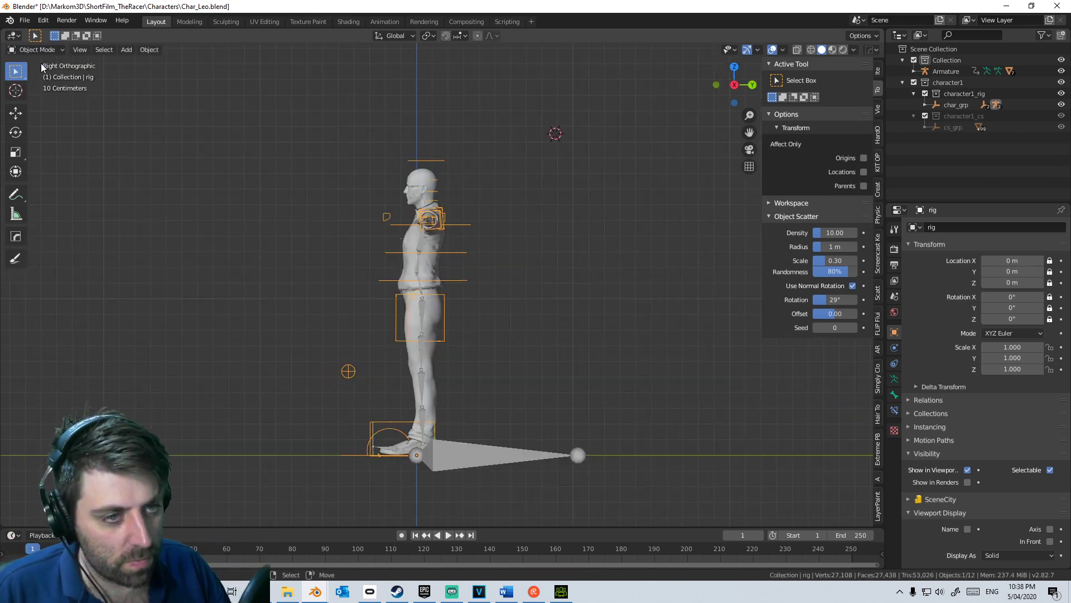
{"action": "key", "text": "KP_1"}
{"action": "key", "text": "a"}
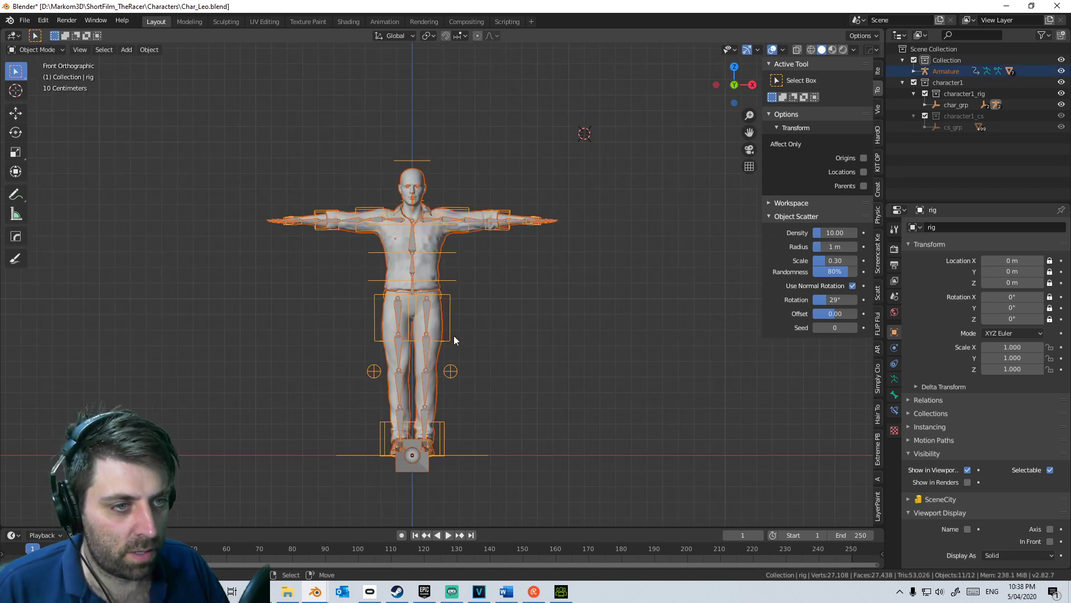
{"action": "scroll", "coordinate": [454, 336], "scroll_direction": "up", "scroll_amount": 3}
{"action": "left_click", "coordinate": [418, 443]}
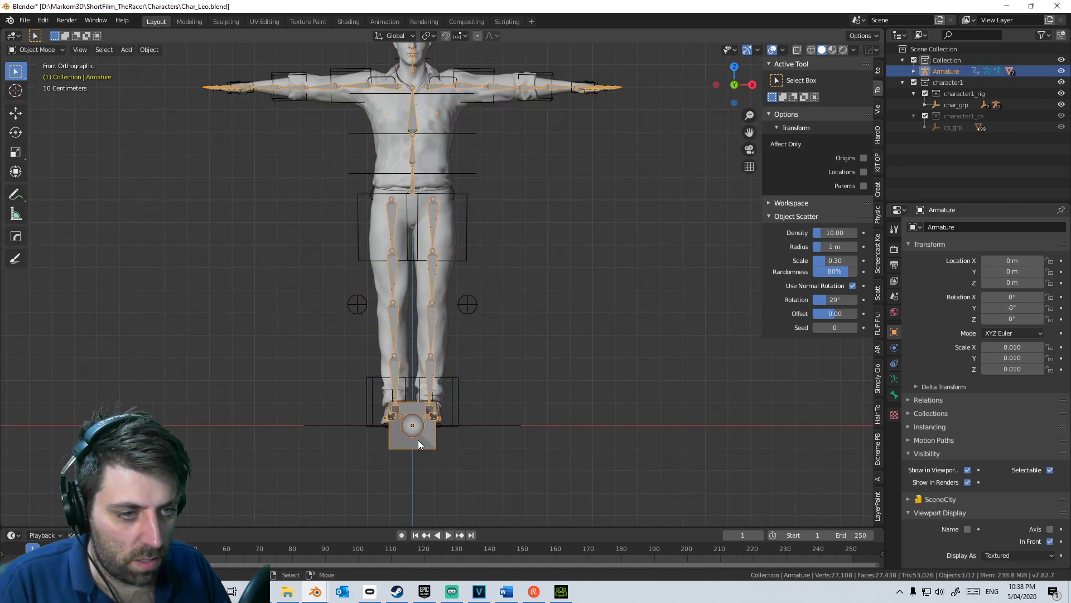
{"action": "key", "text": "a"}
{"action": "key", "text": "ctrl+a"}
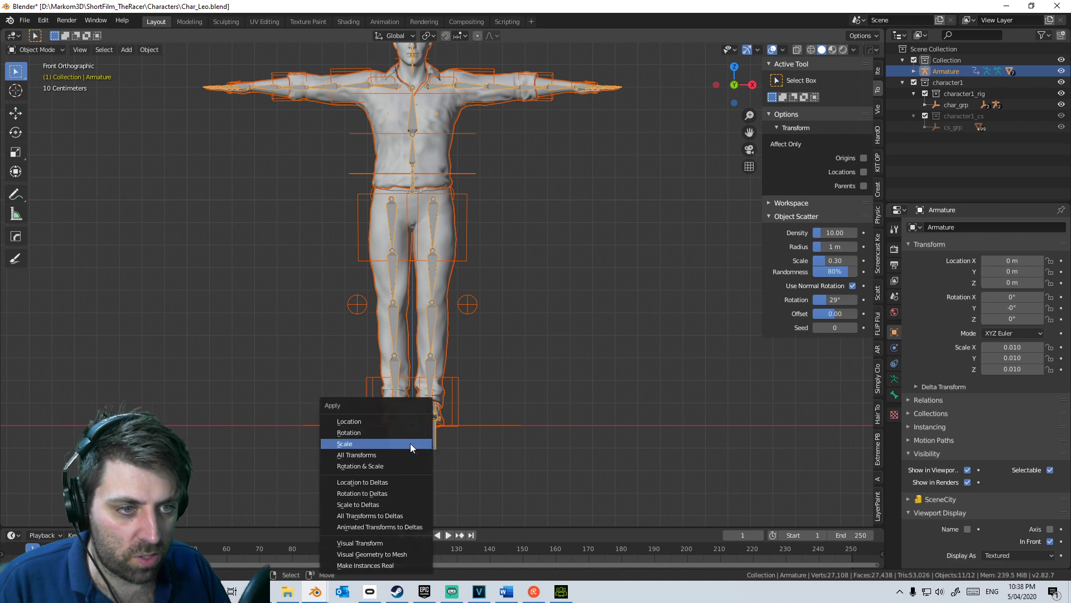
{"action": "left_click", "coordinate": [409, 443]}
{"action": "key", "text": "Delete"}
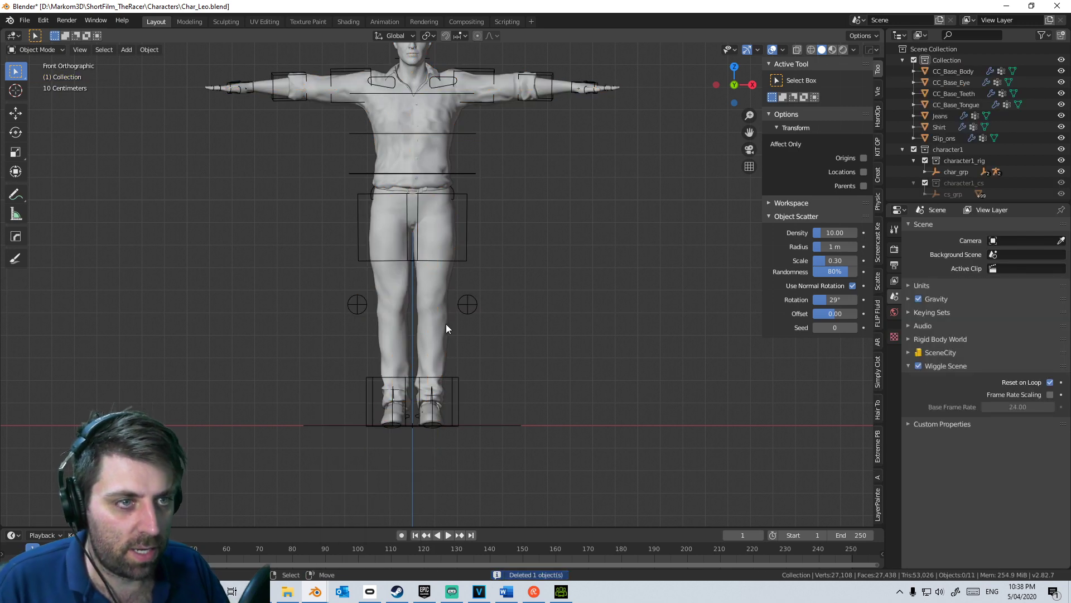
Step: Select all character meshes with the rig as active object and bind them with Split Parts and Preserve Volume enabled
{"action": "left_click", "coordinate": [468, 313], "text": "shift"}
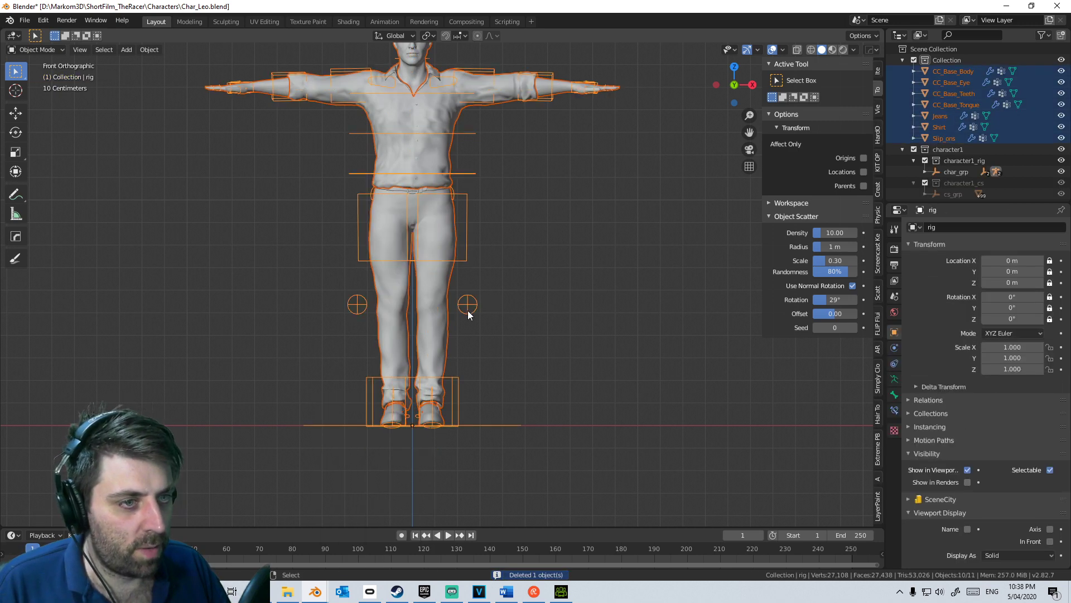
{"action": "left_click", "coordinate": [878, 352]}
{"action": "left_click", "coordinate": [817, 80]}
{"action": "left_click", "coordinate": [796, 217]}
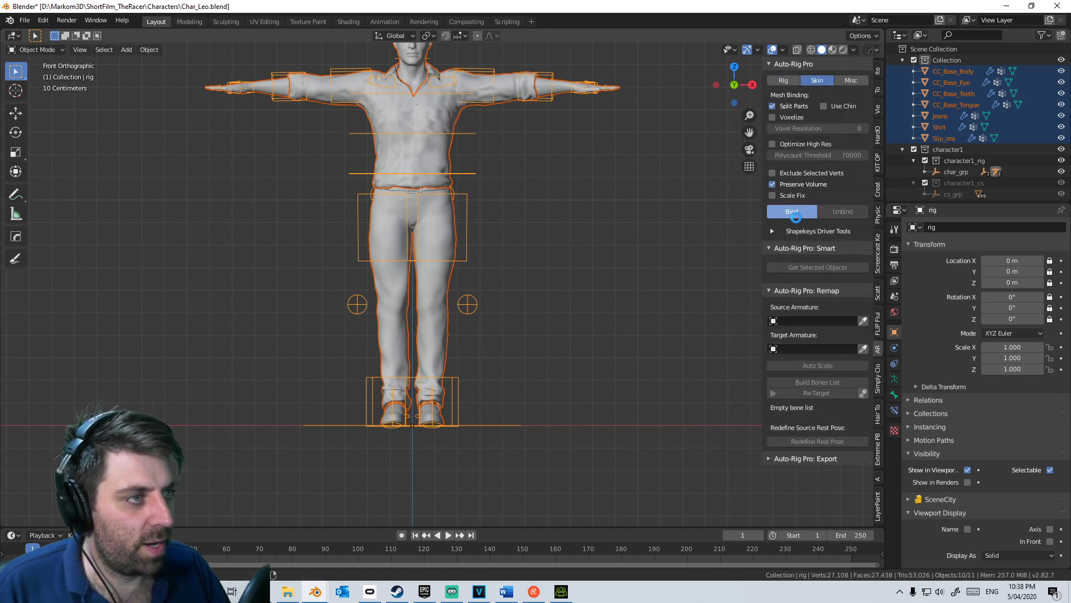
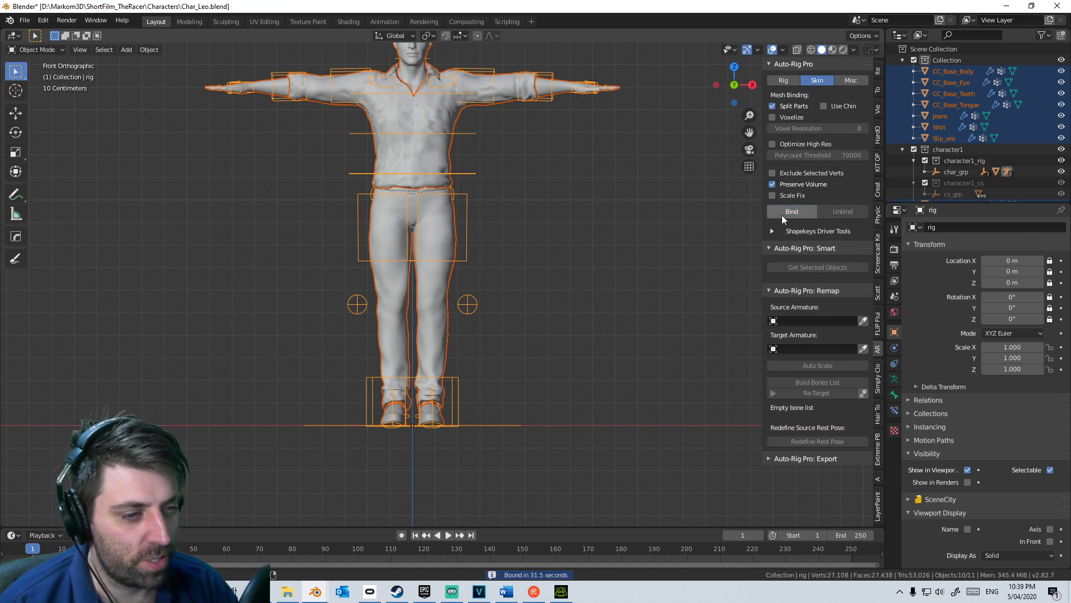
Step: Save the Char_Leo.blend file with the character bound to the rig
{"action": "middle_click_drag", "start_coordinate": [493, 165], "coordinate": [489, 241], "text": "shift"}
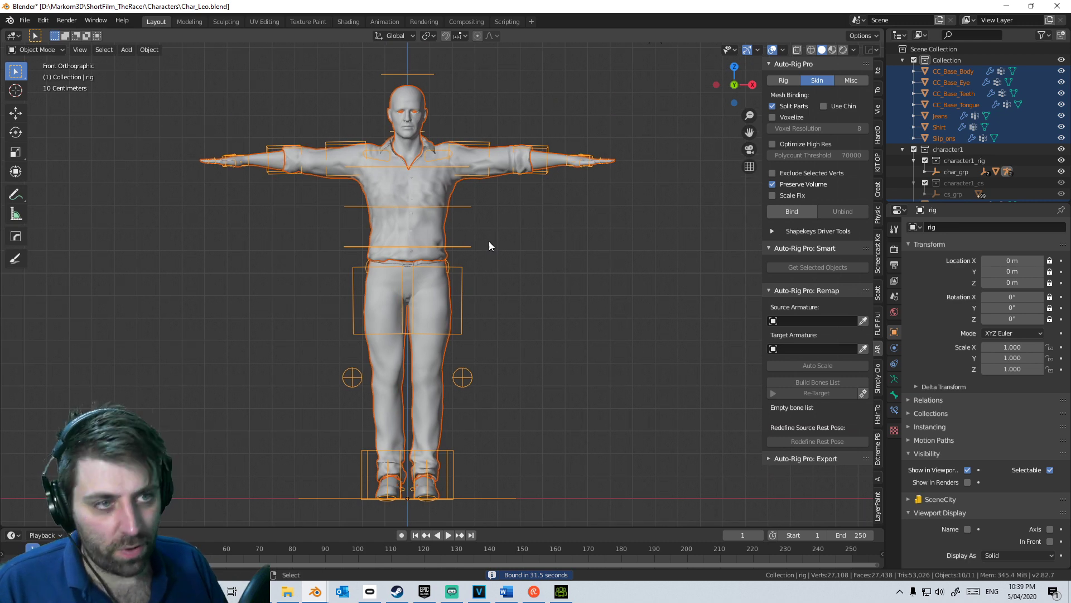
{"action": "key", "text": "ctrl+s"}
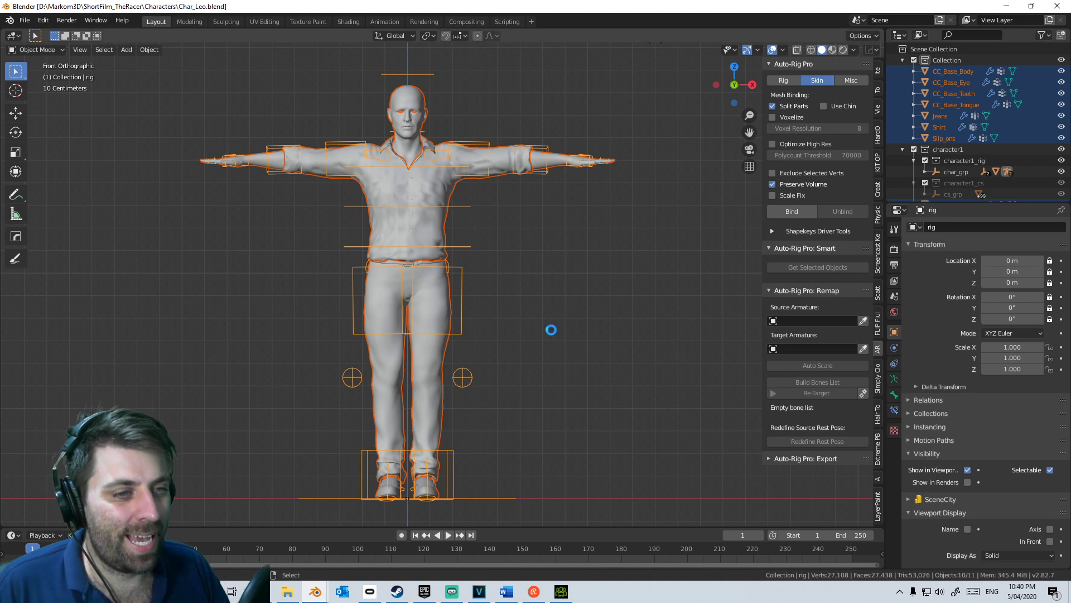
{"action": "key", "text": "ctrl+s"}
{"action": "key", "text": "F3"}
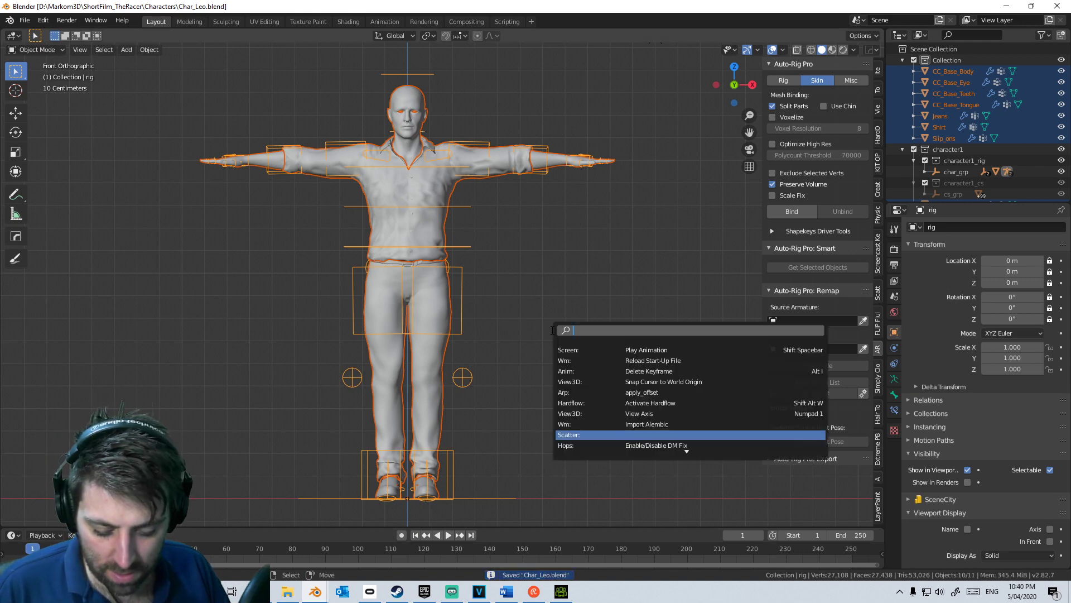
{"action": "key", "text": "Escape"}
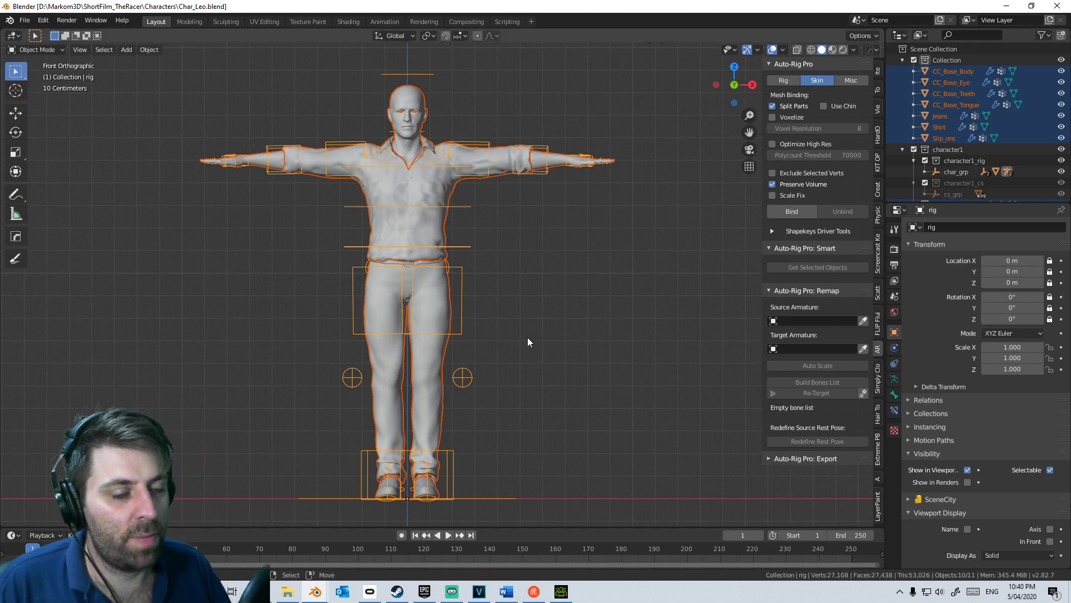
{"action": "key", "text": "ctrl+s"}
Step: Switch the rig to Pose Mode, test moving the left foot IK control, and cancel the move
{"action": "middle_click_drag", "start_coordinate": [485, 472], "coordinate": [449, 269]}
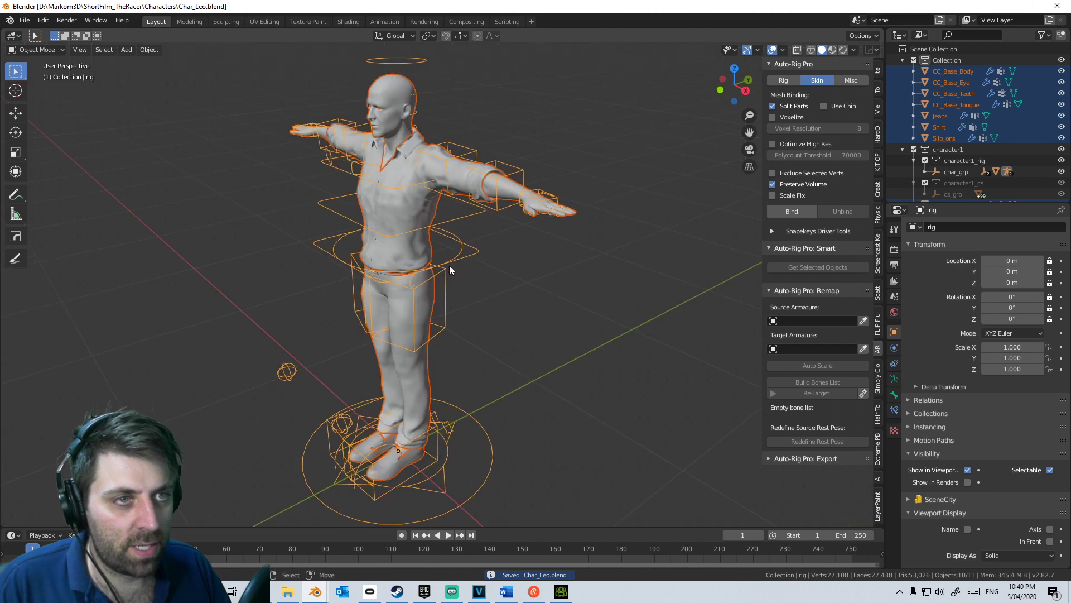
{"action": "left_click", "coordinate": [37, 50]}
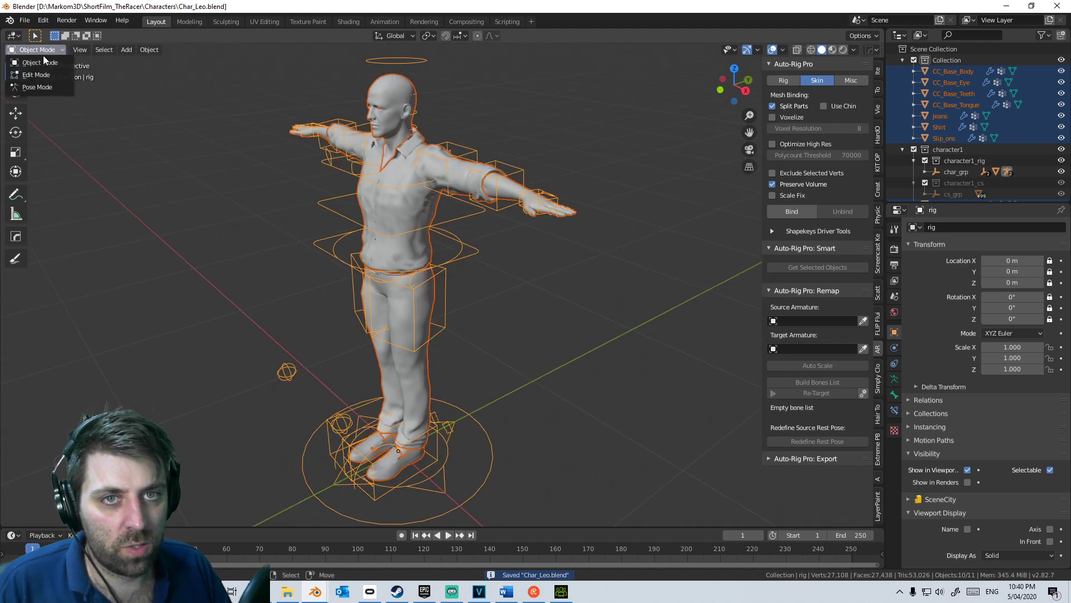
{"action": "left_click", "coordinate": [37, 87]}
{"action": "left_click", "coordinate": [387, 496]}
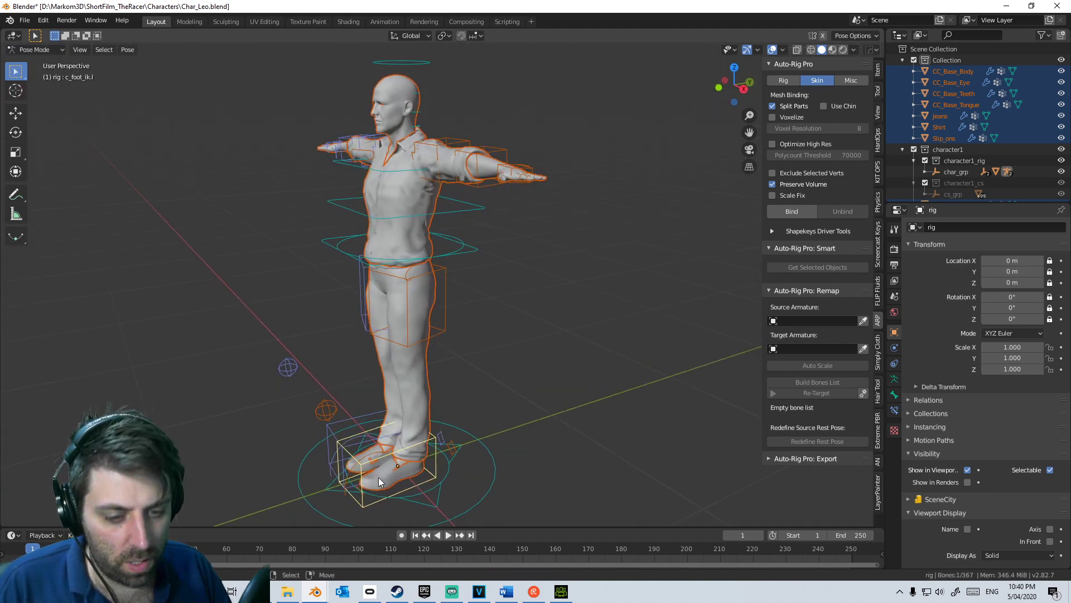
{"action": "key", "text": "g"}
{"action": "key", "text": "Escape"}
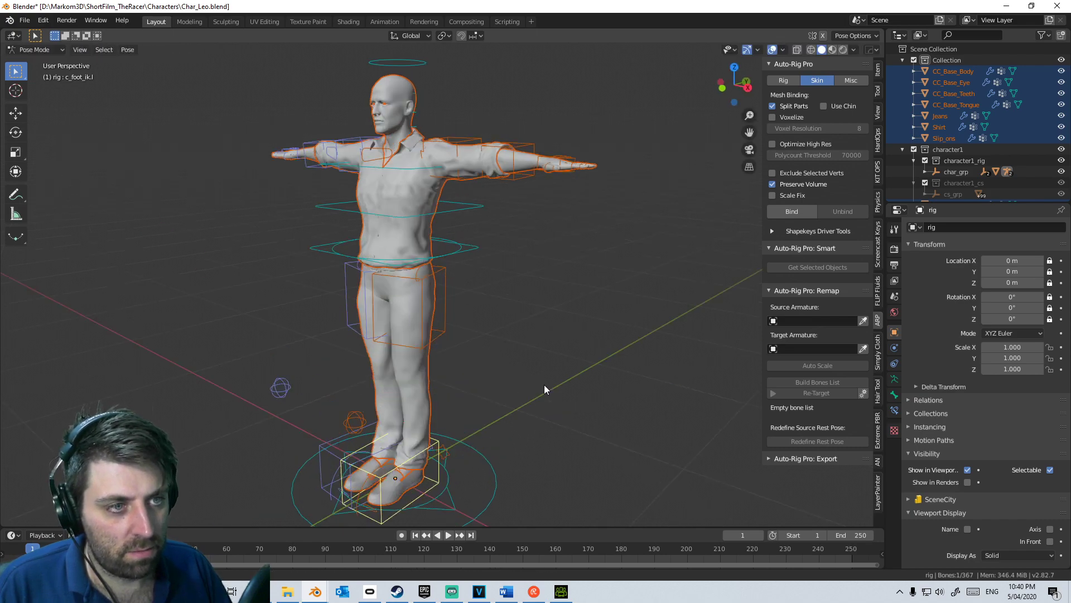
Step: Test the hip and leg deformation by lowering the root master control into a crouch, and cancel the move
{"action": "left_click", "coordinate": [474, 267]}
{"action": "key", "text": "g"}
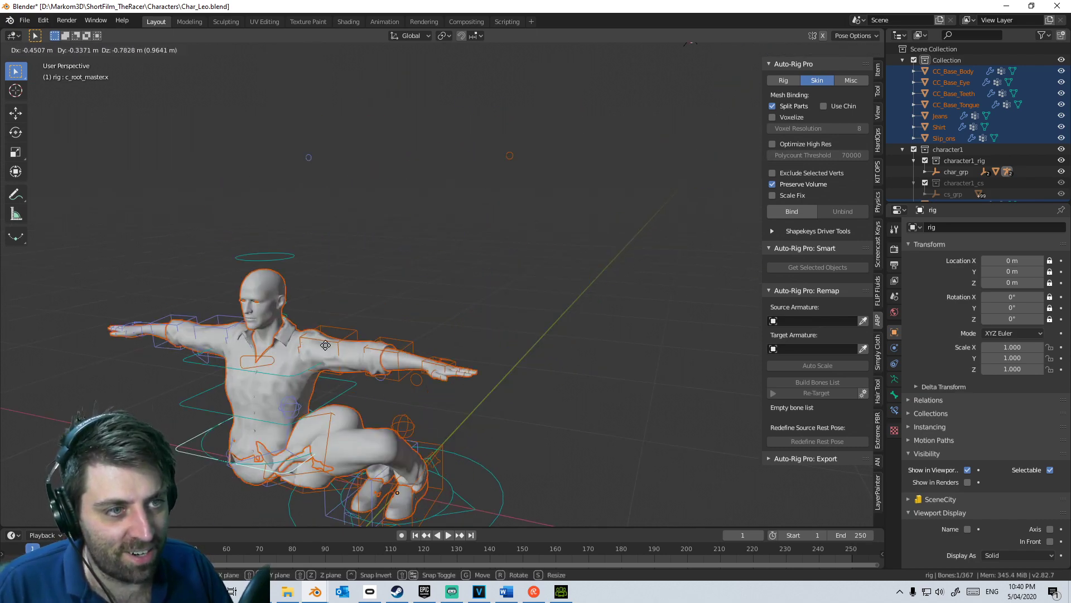
{"action": "key", "text": "Escape"}
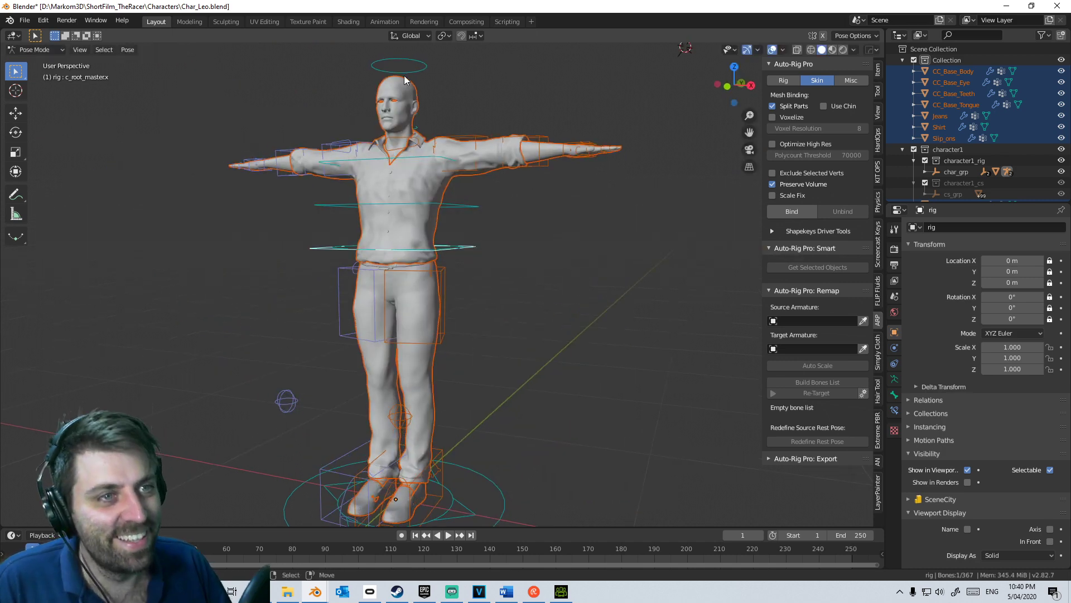
Step: Test tilting the head control in the perspective view and cancel the rotation
{"action": "left_click", "coordinate": [410, 66]}
{"action": "key", "text": "r"}
{"action": "key", "text": "Escape"}
{"action": "key", "text": "r"}
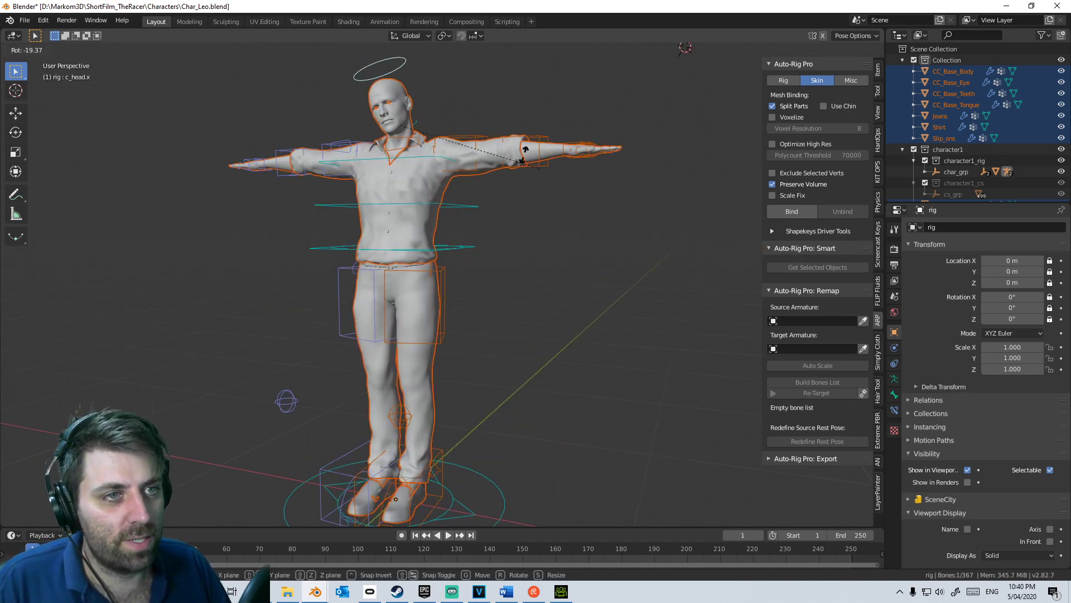
{"action": "key", "text": "Escape"}
Step: Test rotating the head control in the right side and front views and cancel the rotation
{"action": "middle_click_drag", "start_coordinate": [453, 229], "coordinate": [364, 271]}
{"action": "key", "text": "KP_3"}
{"action": "key", "text": "KP_Decimal"}
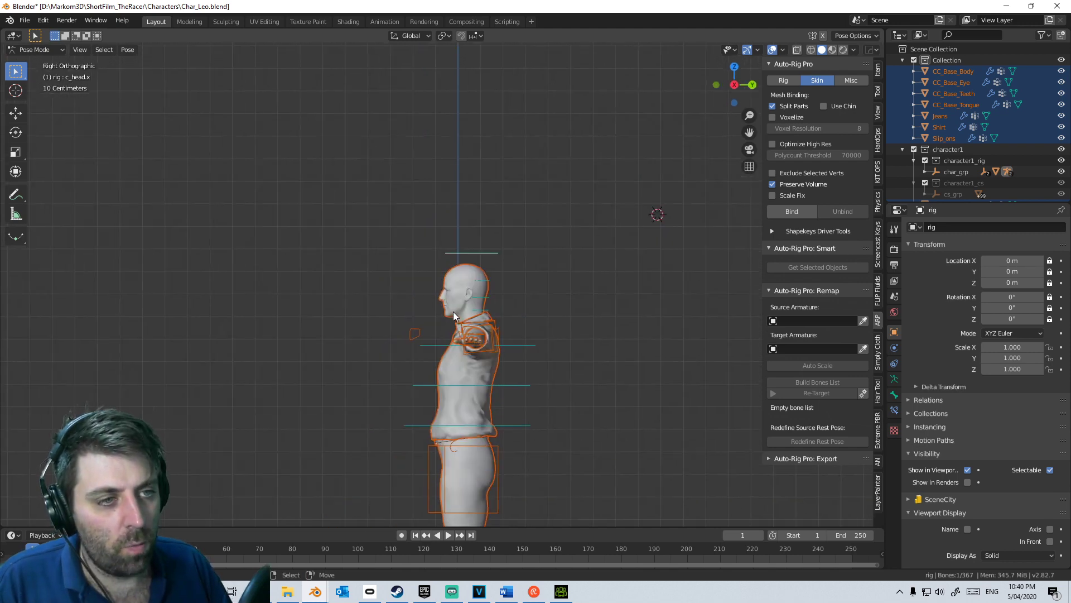
{"action": "key", "text": "r"}
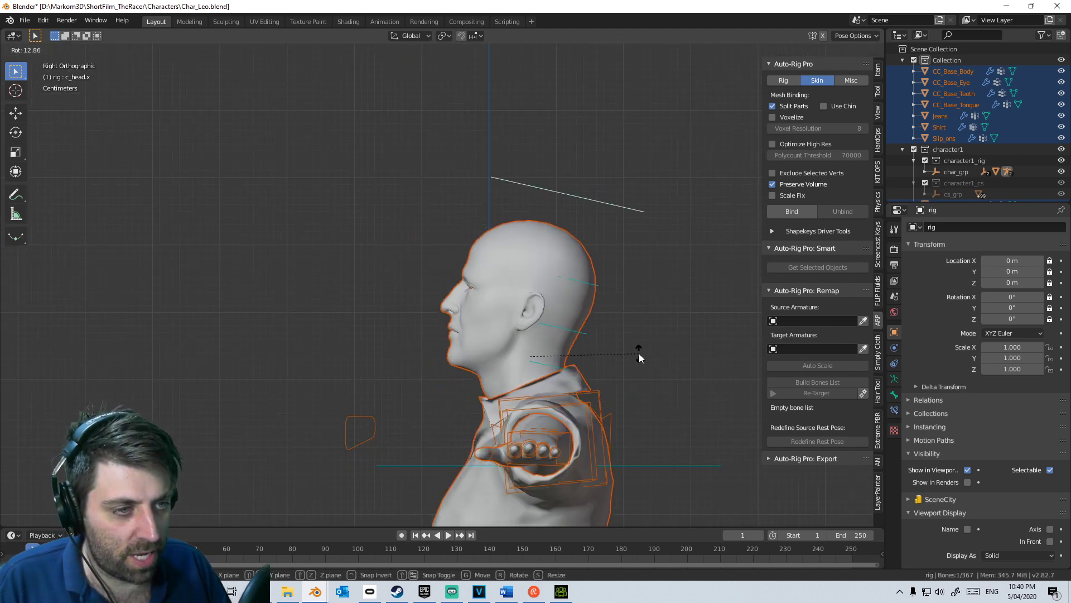
{"action": "key", "text": "KP_1"}
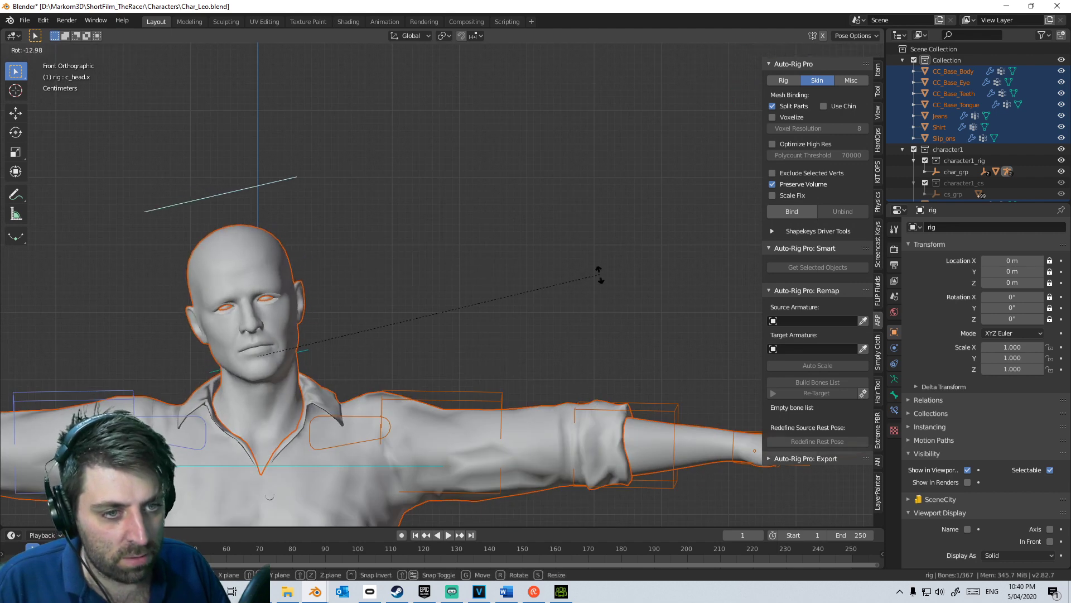
{"action": "key", "text": "Escape"}
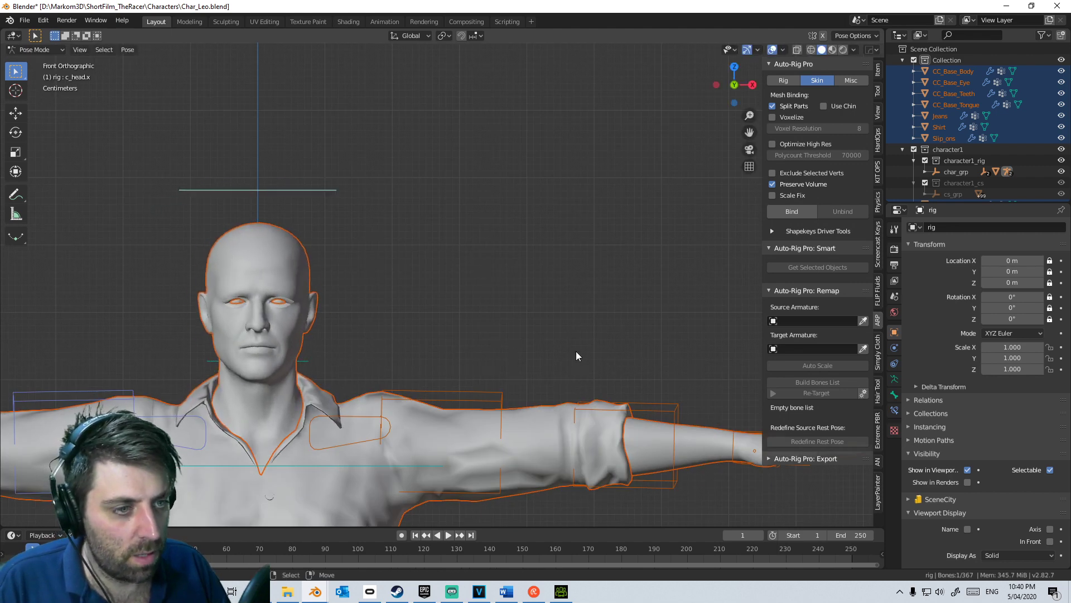
Step: Select the left hand FK control and set its IK-FK Switch to 0.000
{"action": "middle_click_drag", "start_coordinate": [634, 460], "coordinate": [611, 375], "text": "shift"}
{"action": "left_click", "coordinate": [704, 369]}
{"action": "middle_click_drag", "start_coordinate": [704, 370], "coordinate": [636, 403]}
{"action": "key", "text": "KP_7"}
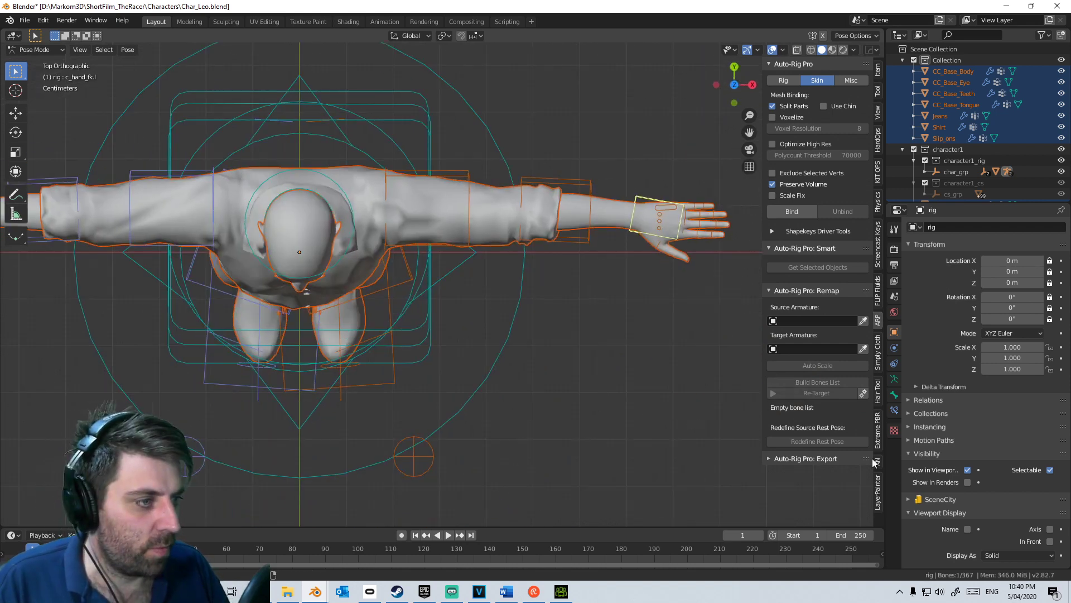
{"action": "left_click", "coordinate": [878, 89]}
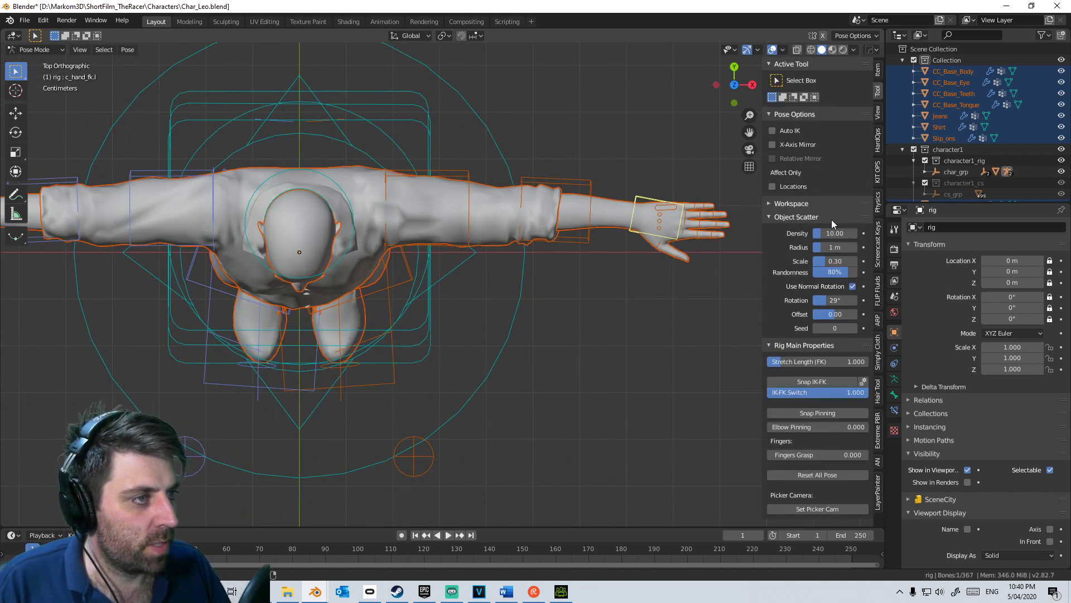
{"action": "left_click_drag", "start_coordinate": [859, 397], "coordinate": [775, 395]}
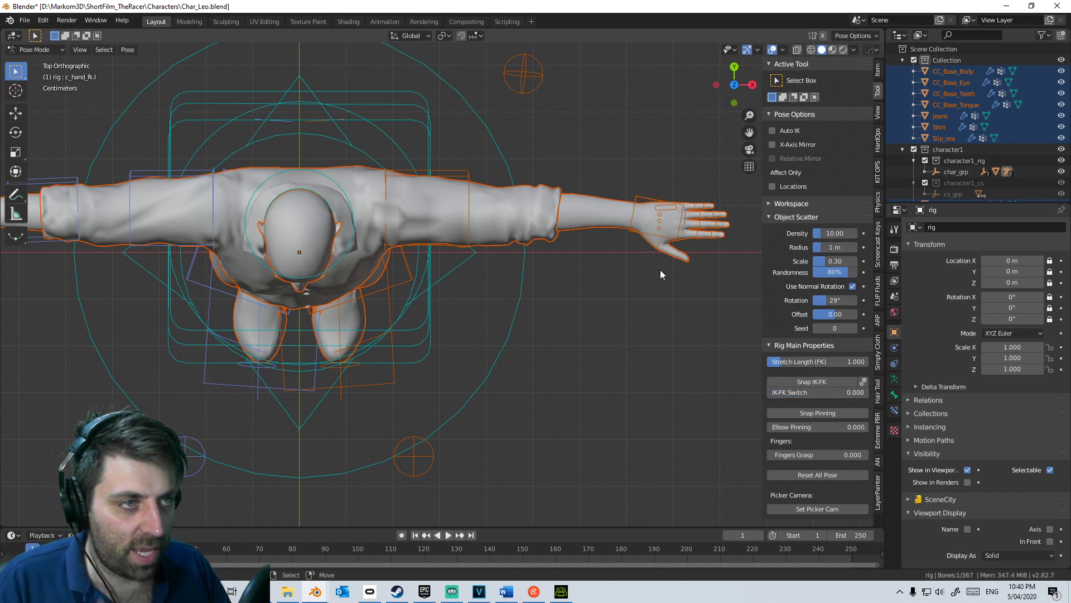
Step: Test the left arm's deformation by moving the left hand IK control inward in the top view and downward in the perspective view
{"action": "left_click", "coordinate": [638, 235]}
{"action": "key", "text": "g"}
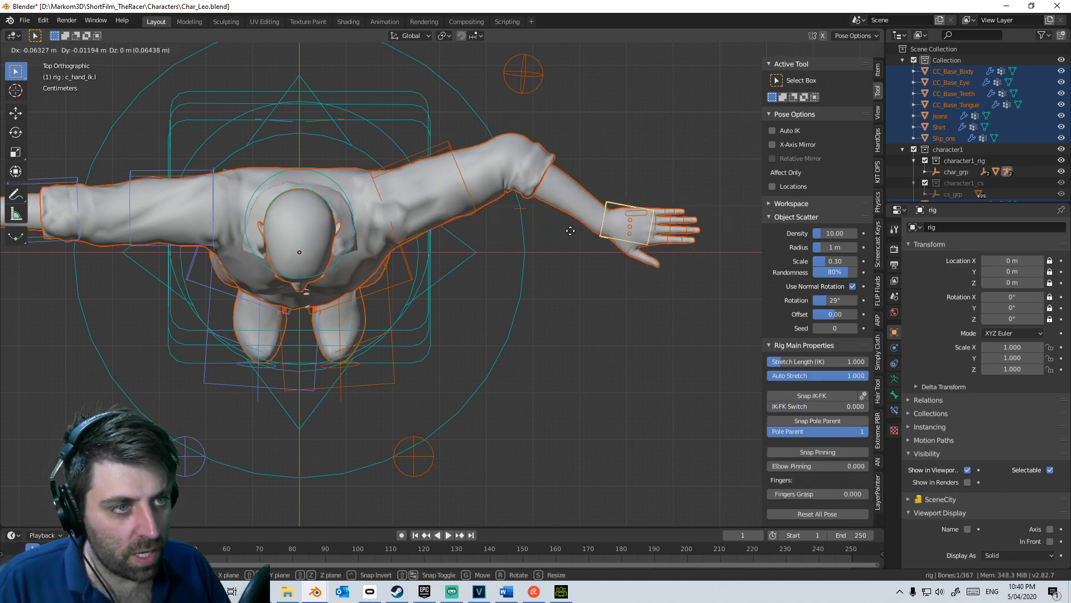
{"action": "left_click", "coordinate": [564, 258]}
{"action": "middle_click_drag", "start_coordinate": [563, 257], "coordinate": [571, 186]}
{"action": "key", "text": "g"}
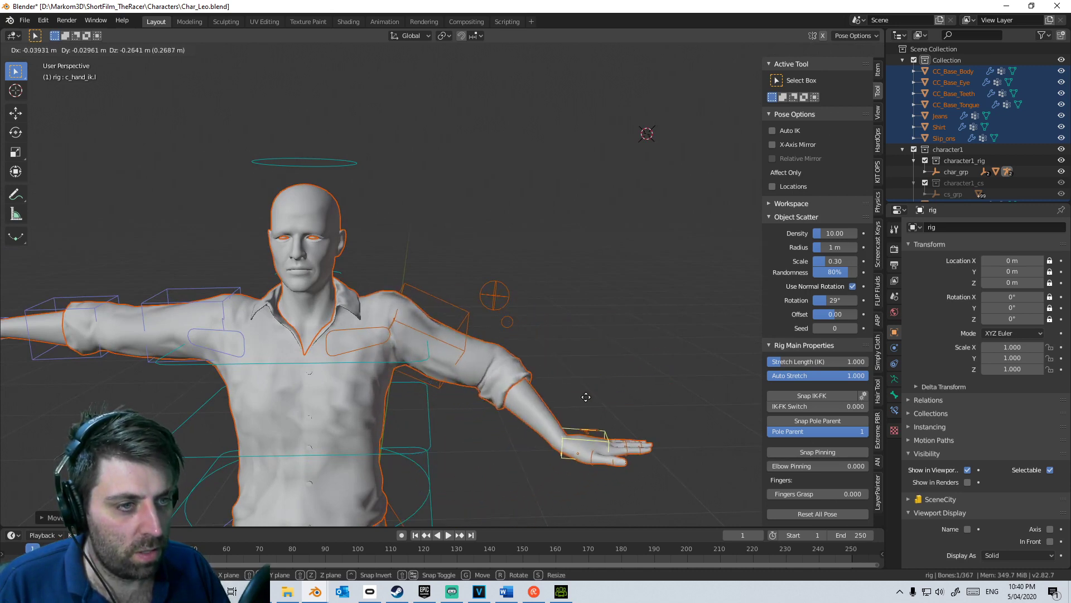
{"action": "left_click", "coordinate": [561, 367]}
{"action": "scroll", "coordinate": [483, 389], "scroll_direction": "down", "scroll_amount": 2}
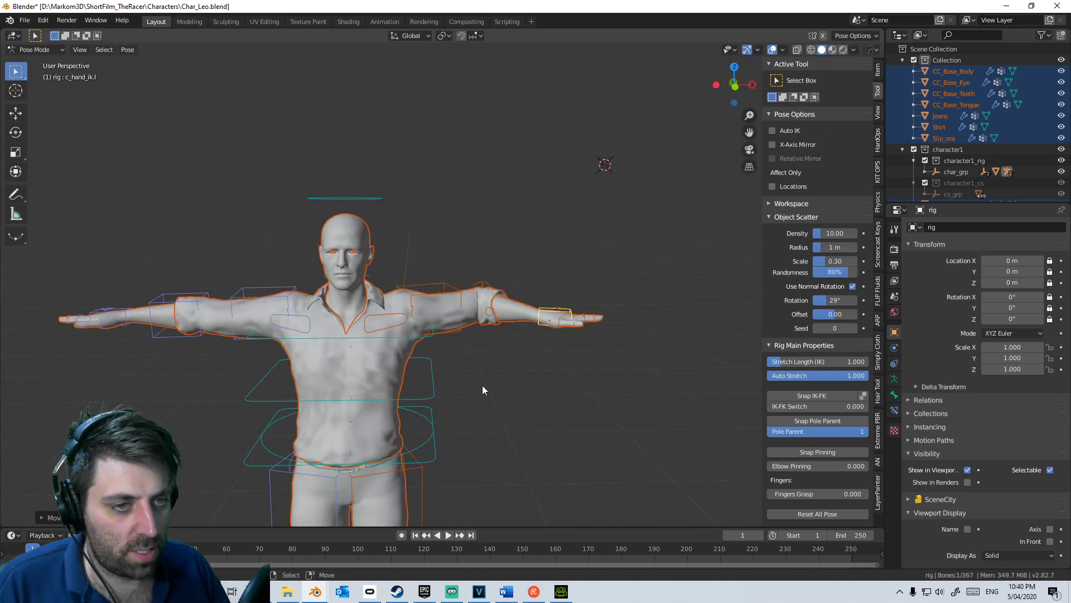
Step: Clear the location of all the rig's pose controls and save Char_Leo.blend
{"action": "scroll", "coordinate": [825, 490], "scroll_direction": "down", "scroll_amount": 2}
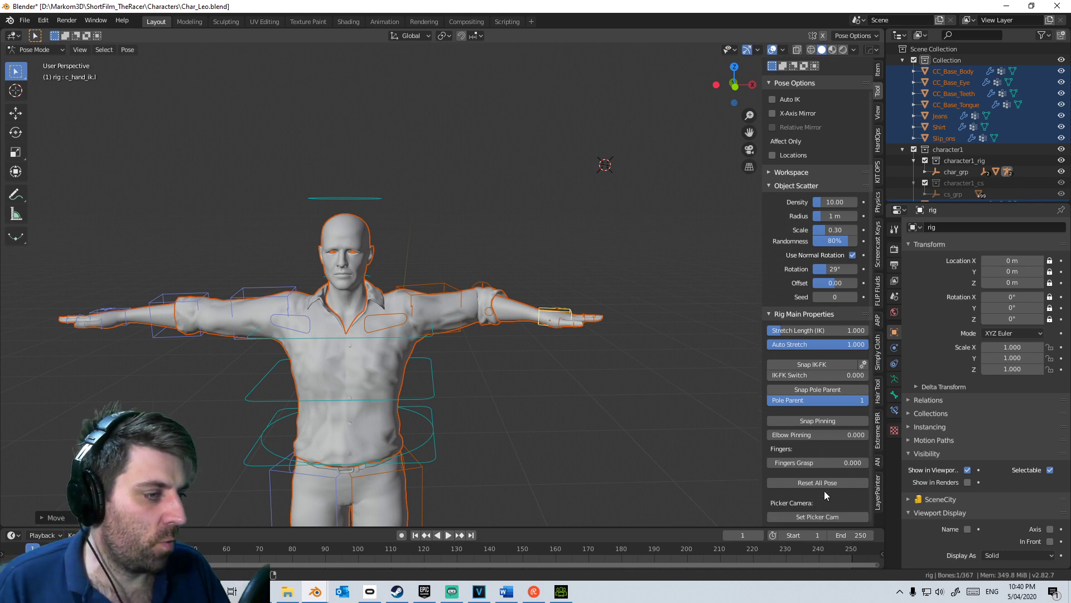
{"action": "key", "text": "ctrl+s"}
{"action": "key", "text": "a"}
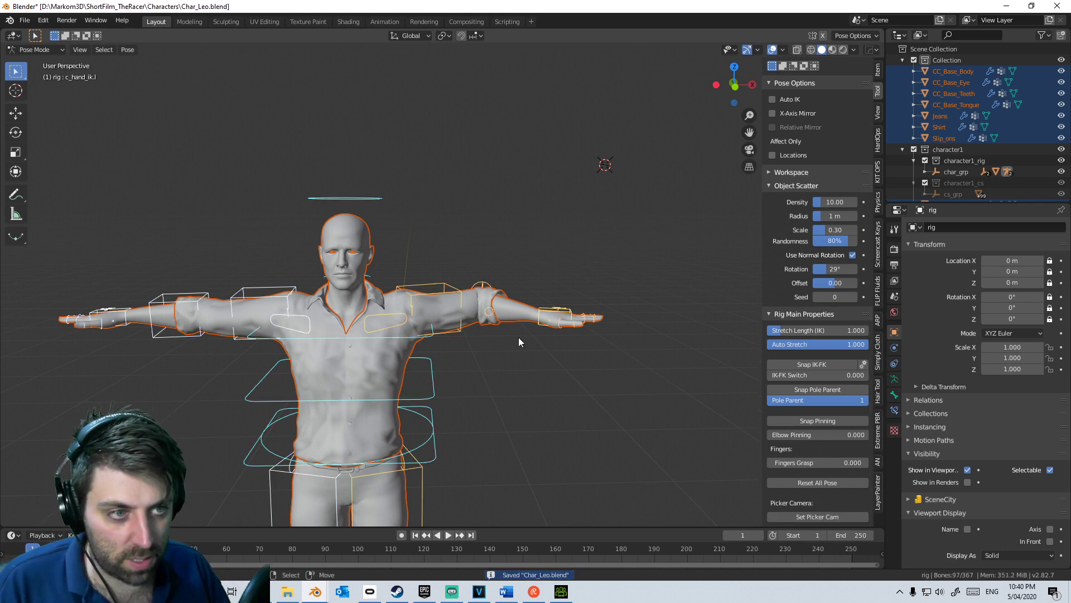
{"action": "key", "text": "alt+g"}
{"action": "key", "text": "ctrl+s"}
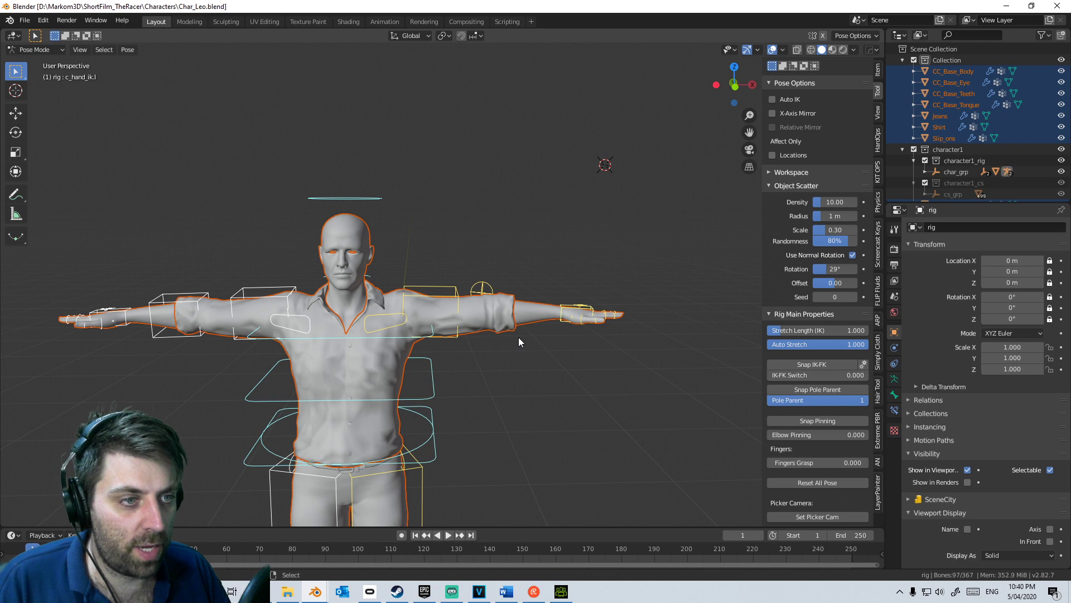
Step: Create a new General file and delete the default camera, cube and light
{"action": "left_click", "coordinate": [24, 20]}
{"action": "mouse_move", "coordinate": [33, 35]}
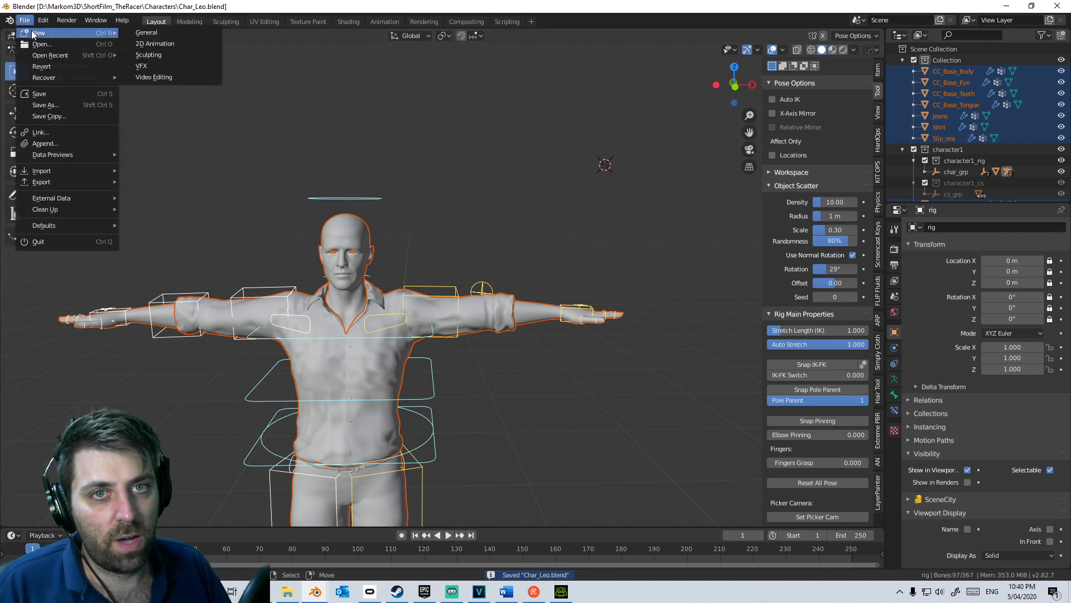
{"action": "left_click", "coordinate": [189, 32]}
{"action": "key", "text": "a"}
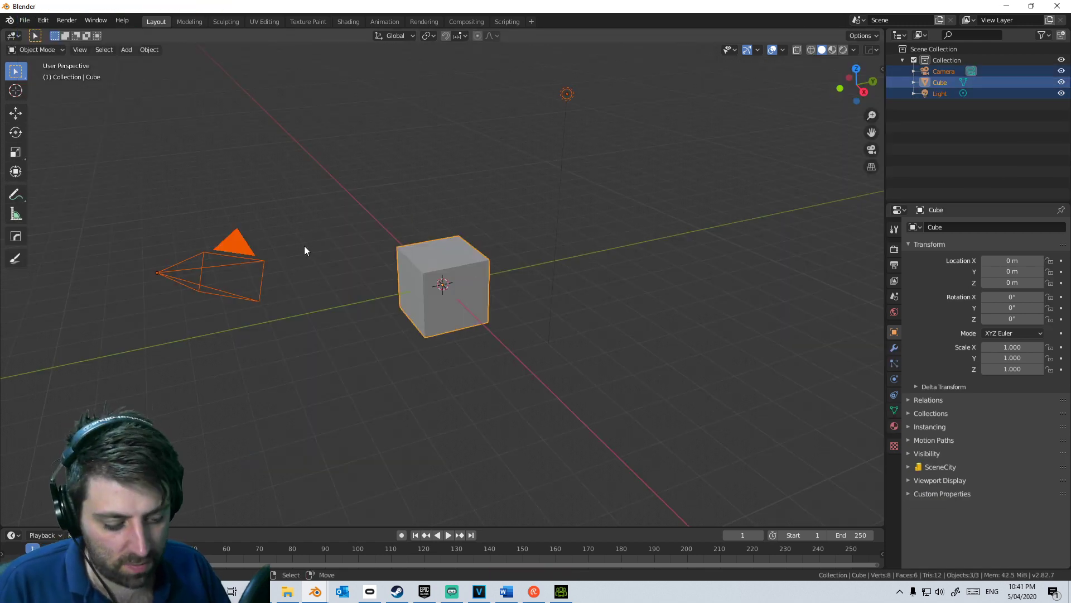
{"action": "key", "text": "Delete"}
Step: Save the empty scene as Char_Ruby.blend in the Characters folder, basing the name on Char_Leo.blend
{"action": "left_click", "coordinate": [26, 20]}
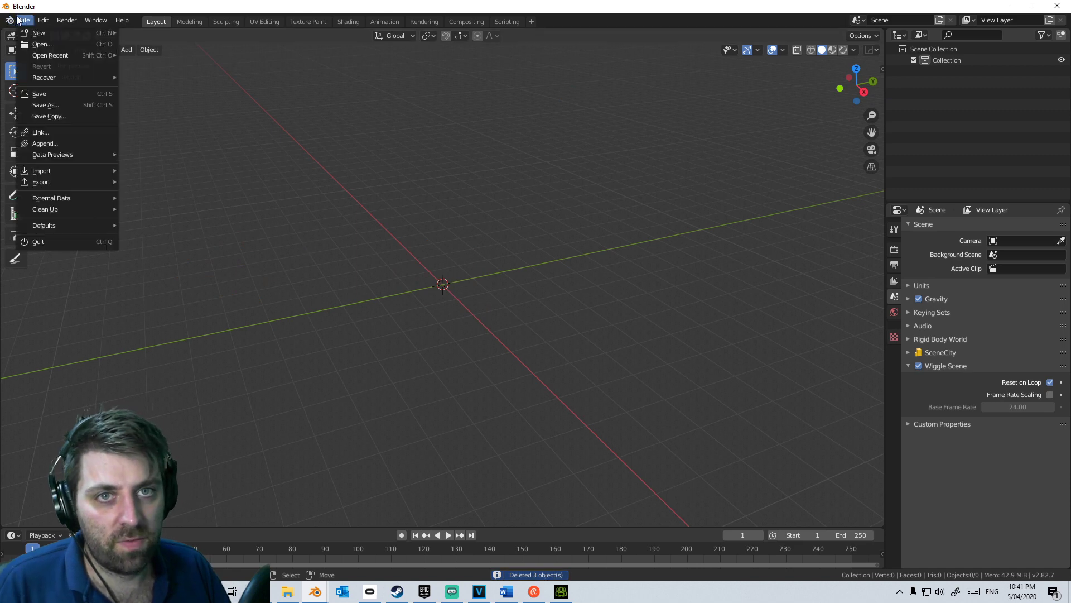
{"action": "left_click", "coordinate": [46, 104]}
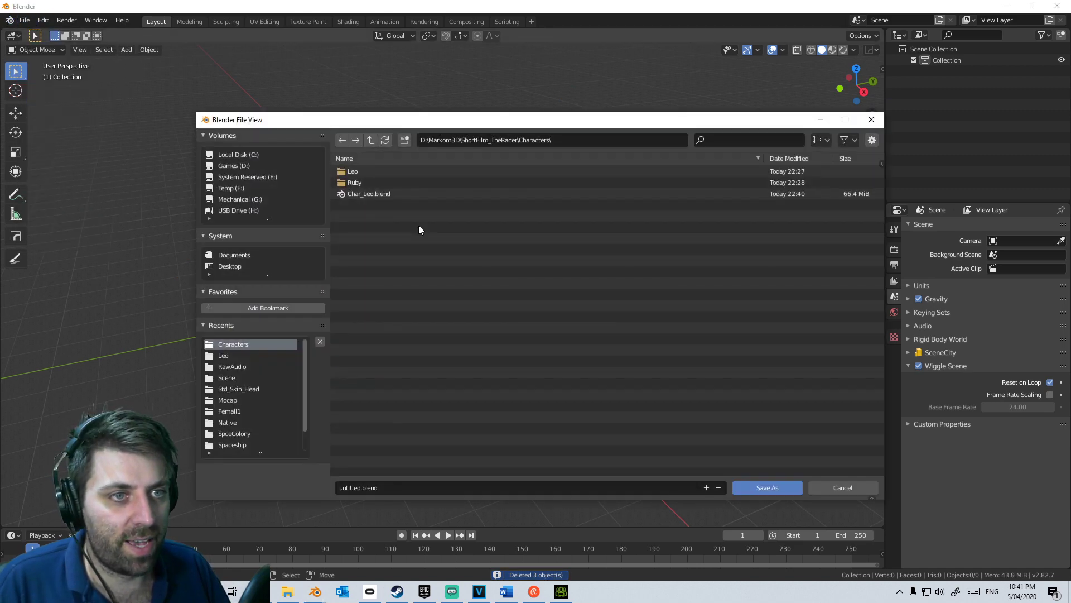
{"action": "left_click", "coordinate": [360, 194]}
{"action": "left_click", "coordinate": [390, 488]}
{"action": "left_click", "coordinate": [356, 488]}
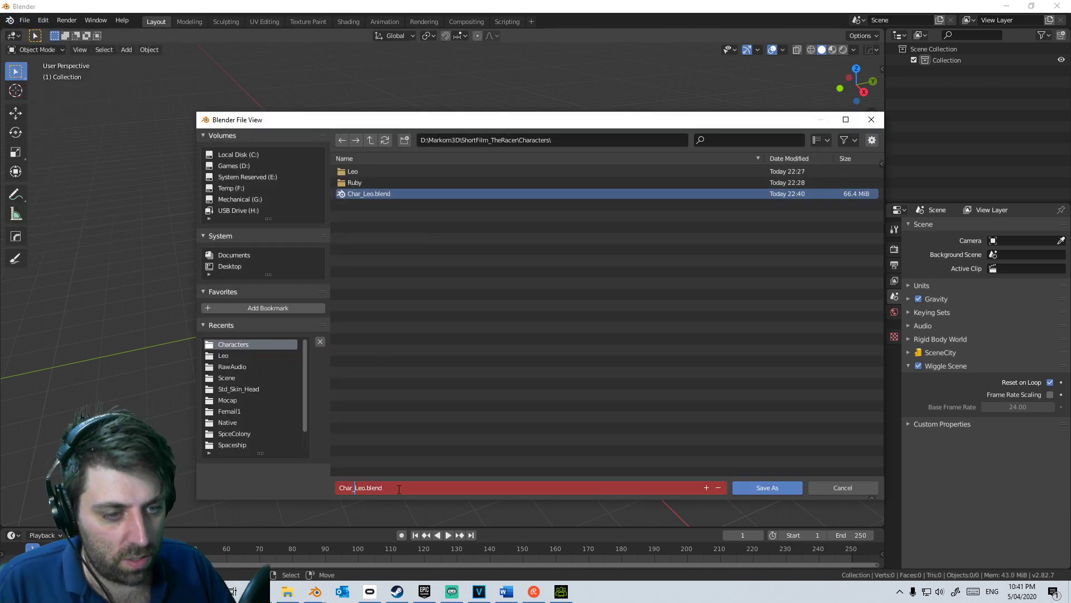
{"action": "type", "text": "Ruby"}
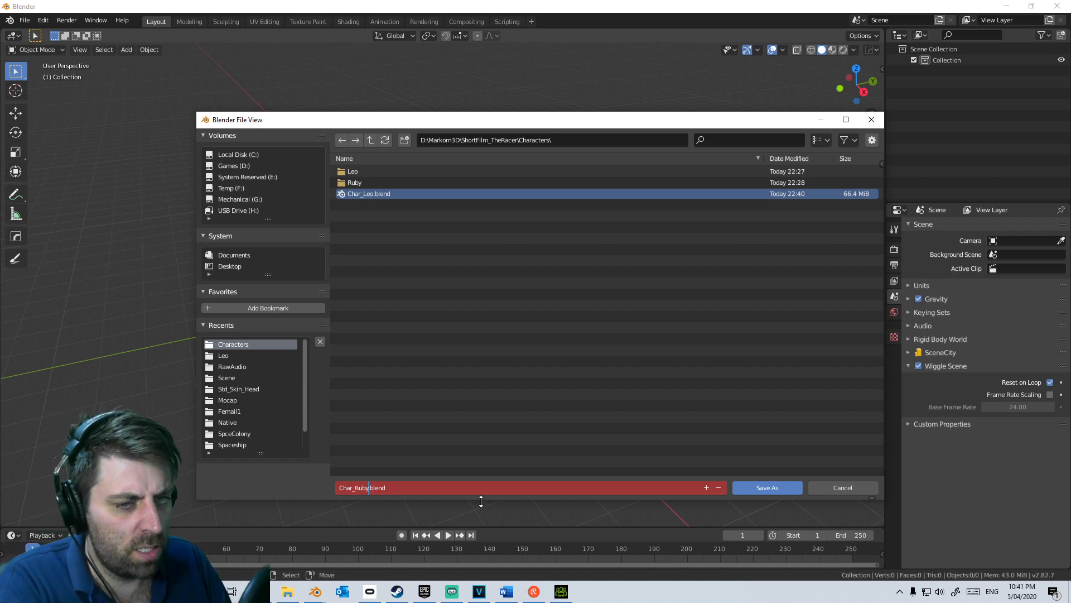
{"action": "left_click", "coordinate": [767, 487]}
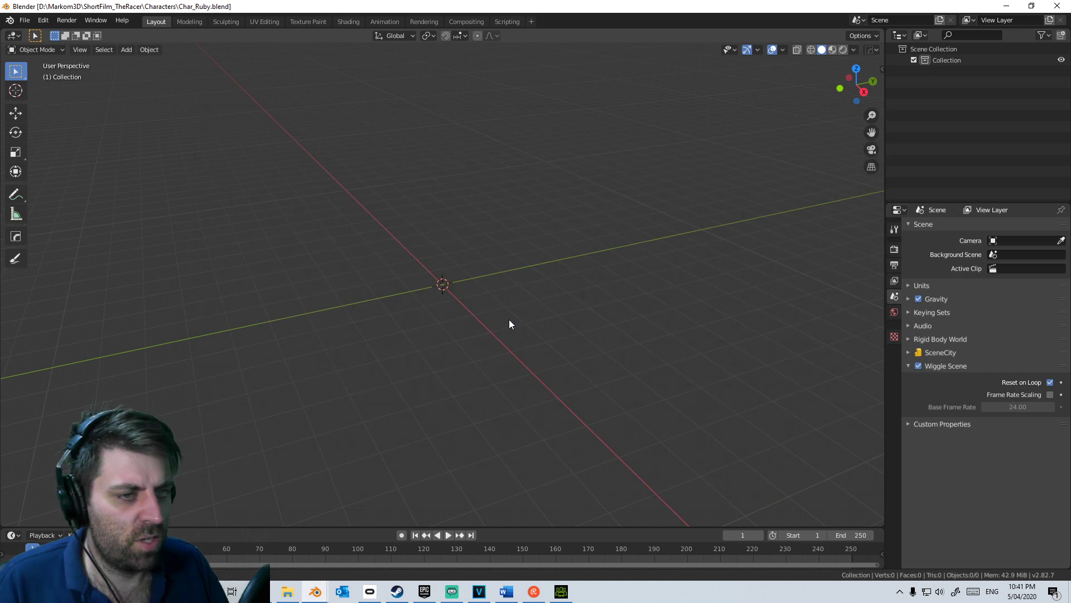
Step: Import the FBX character Char_Ruby.Fbx from the Ruby folder with the default import settings
{"action": "left_click", "coordinate": [24, 20]}
{"action": "mouse_move", "coordinate": [85, 170]}
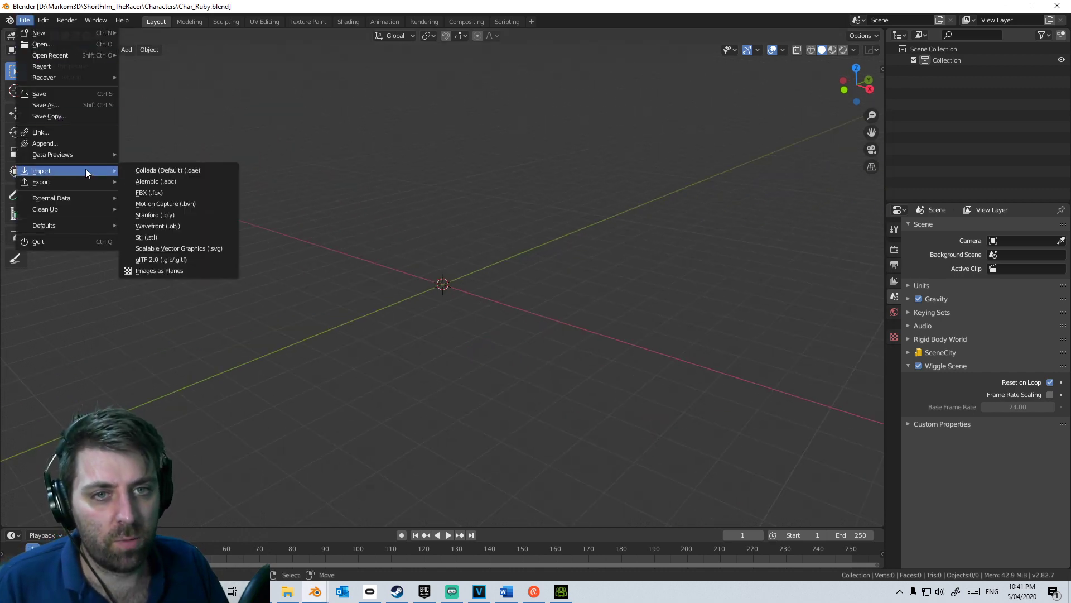
{"action": "left_click", "coordinate": [168, 192]}
{"action": "double_click", "coordinate": [383, 183]}
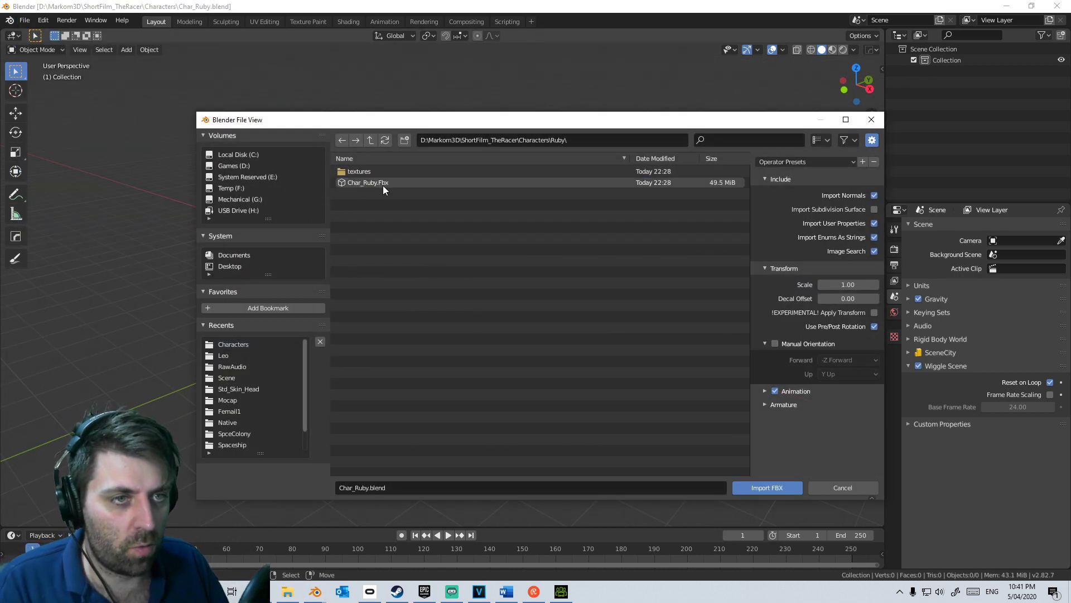
{"action": "left_click", "coordinate": [383, 186]}
{"action": "double_click", "coordinate": [383, 184]}
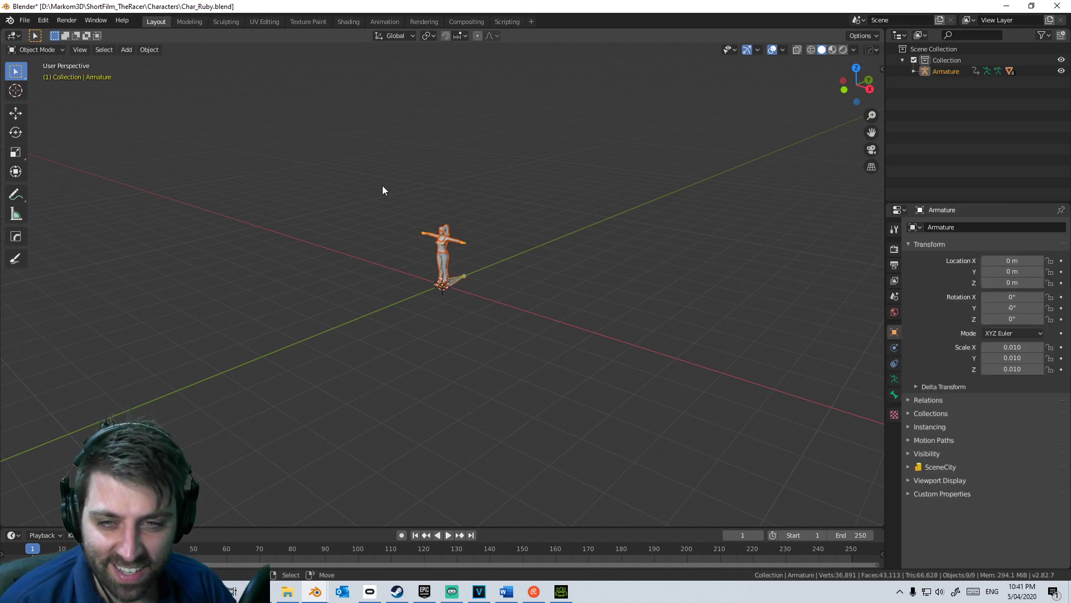
Step: Select the imported character's armature in the front view and set its bones to display In Front of the meshes
{"action": "key", "text": "KP_1"}
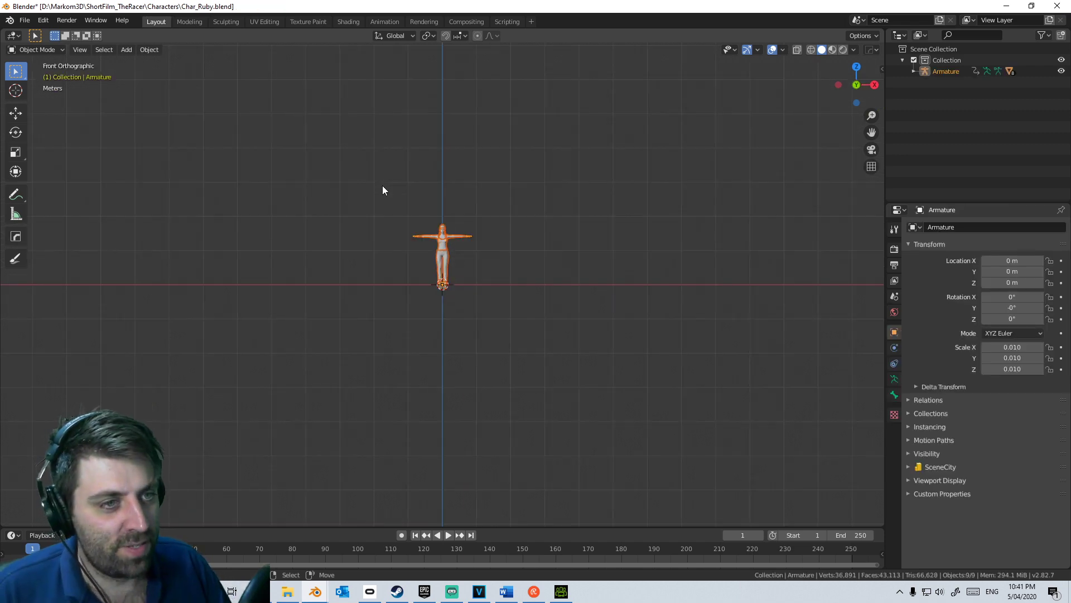
{"action": "scroll", "coordinate": [383, 191], "scroll_direction": "up", "scroll_amount": 10}
{"action": "left_click", "coordinate": [477, 462]}
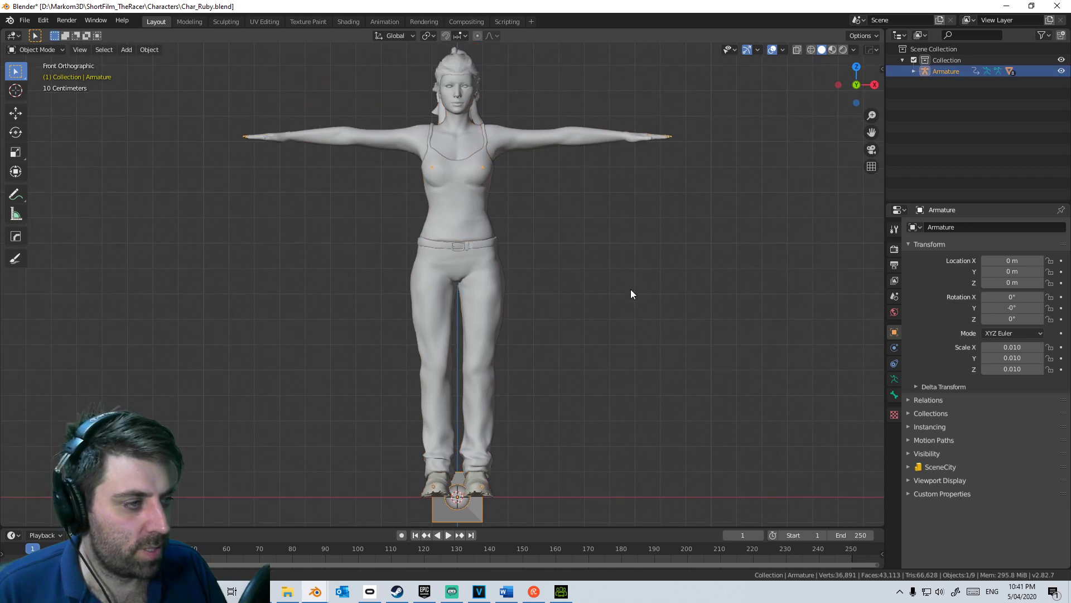
{"action": "scroll", "coordinate": [631, 290], "scroll_direction": "up", "scroll_amount": 1, "text": "shift"}
{"action": "left_click", "coordinate": [915, 480]}
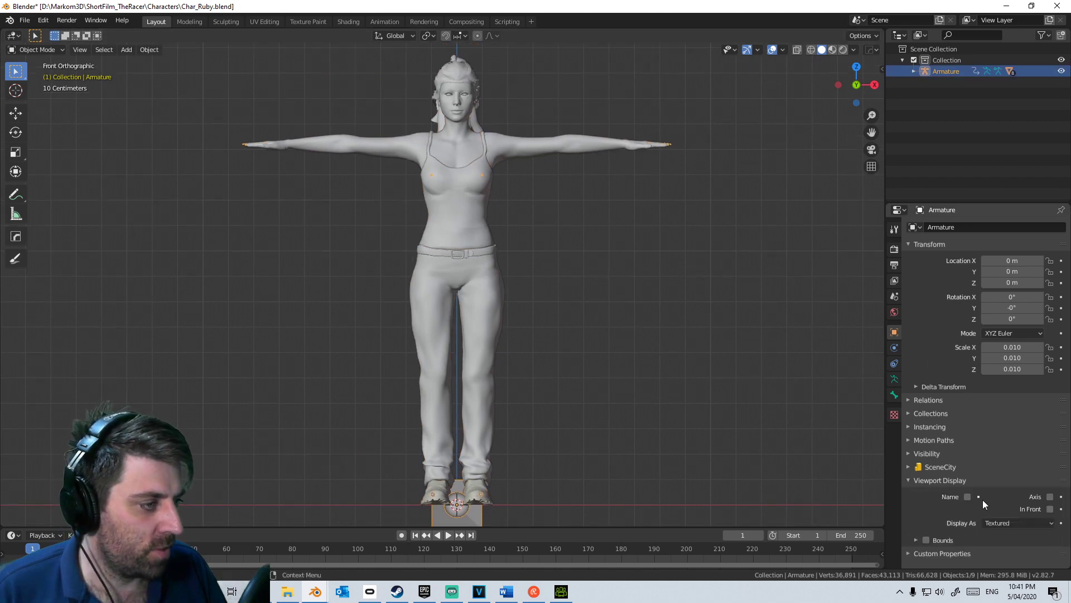
{"action": "left_click", "coordinate": [1049, 508]}
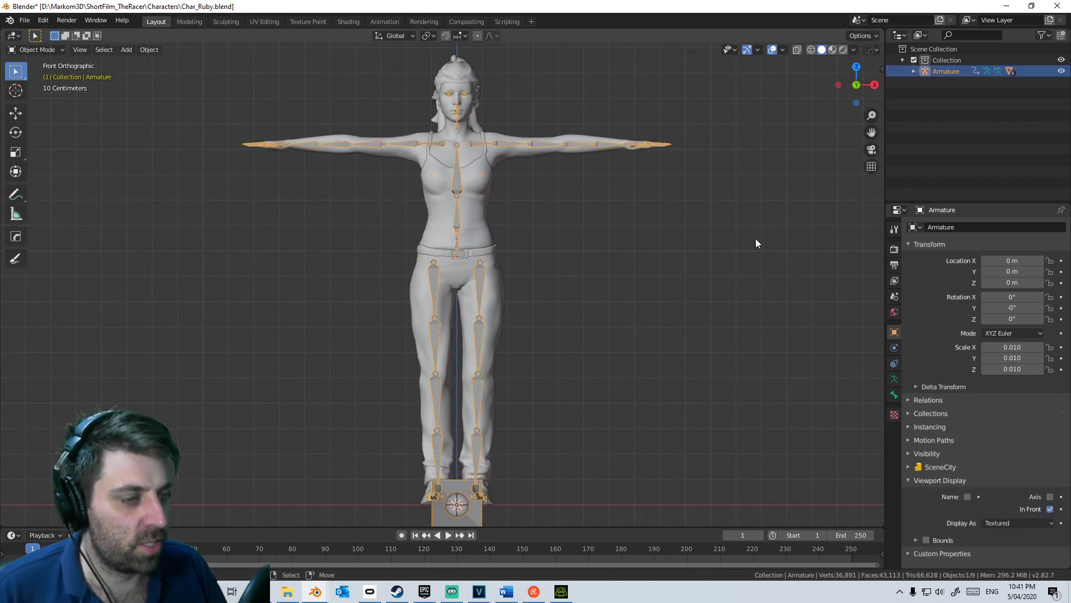
Step: Select all character meshes without the armature, make CC_Base_Body active, and load them into Auto-Rig Pro: Smart with Get Selected Objects
{"action": "key", "text": "n"}
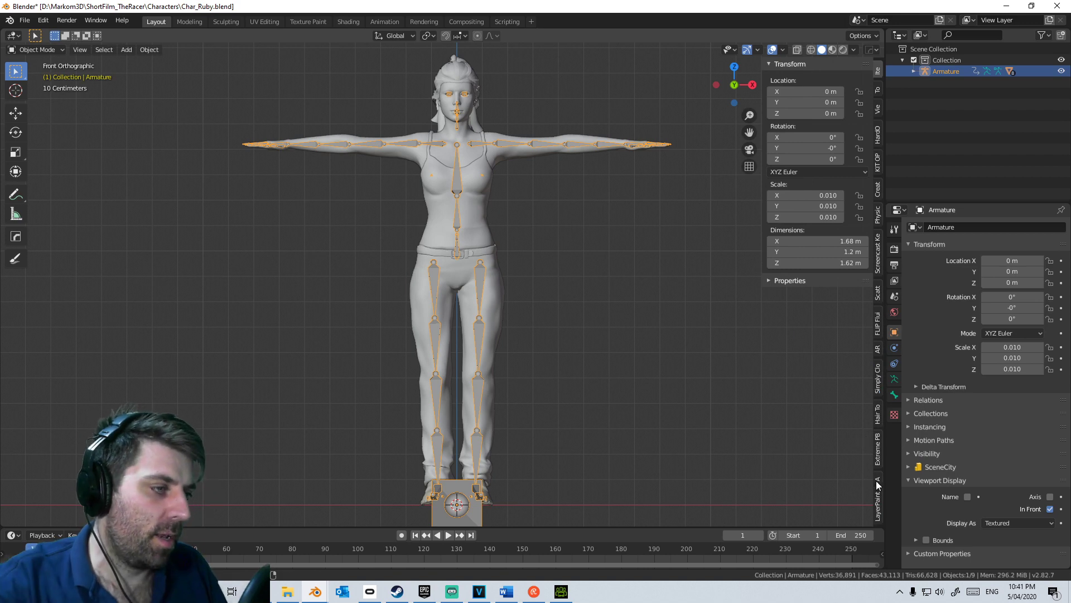
{"action": "left_click", "coordinate": [877, 348]}
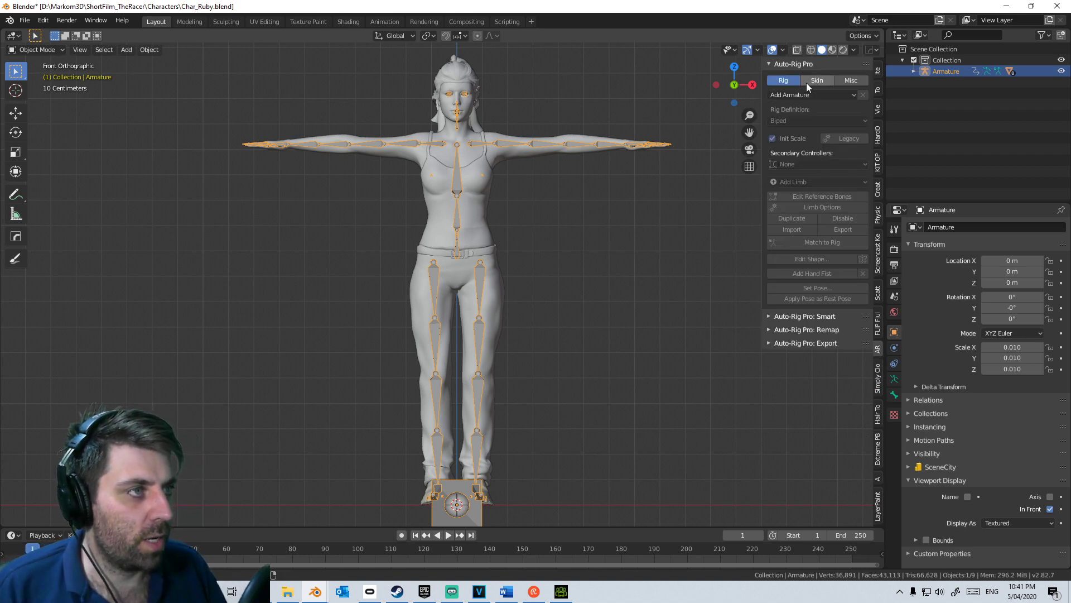
{"action": "left_click", "coordinate": [770, 330]}
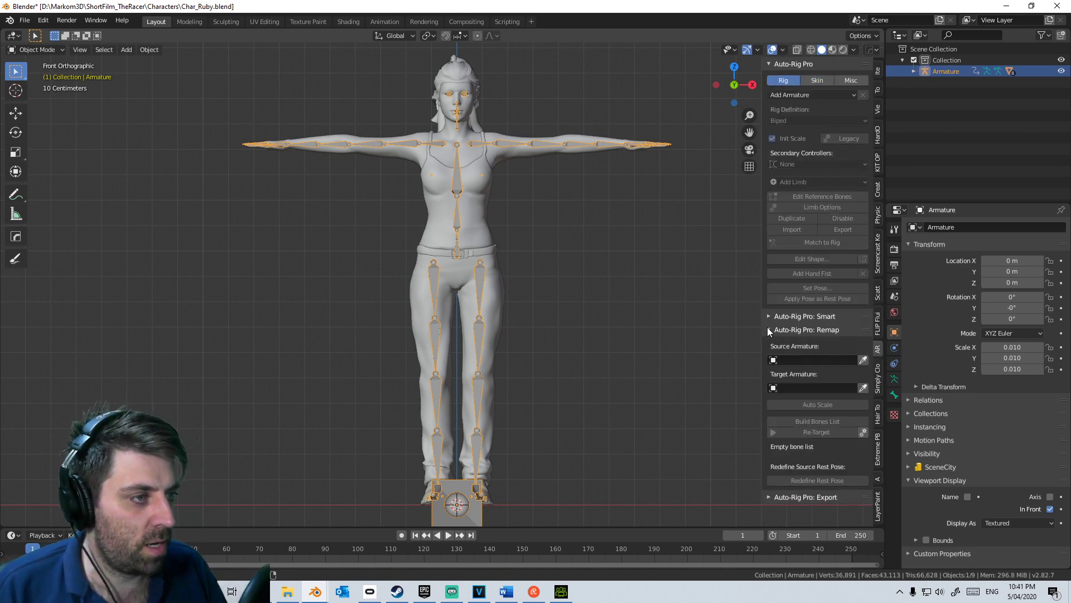
{"action": "left_click", "coordinate": [770, 330]}
{"action": "left_click", "coordinate": [769, 316]}
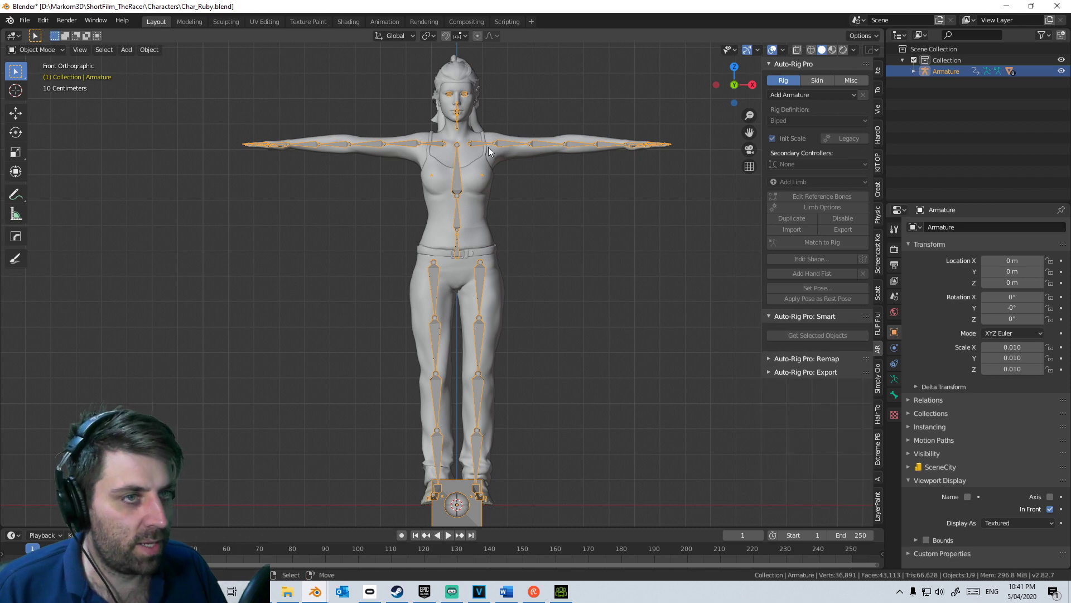
{"action": "key", "text": "ctrl+i"}
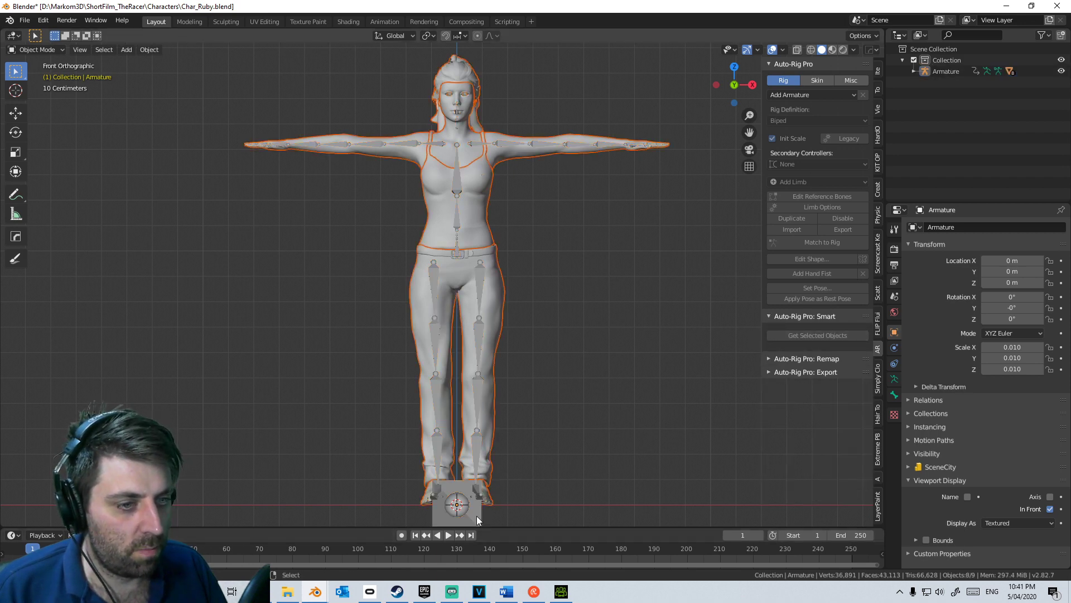
{"action": "left_click", "coordinate": [471, 125], "text": "shift"}
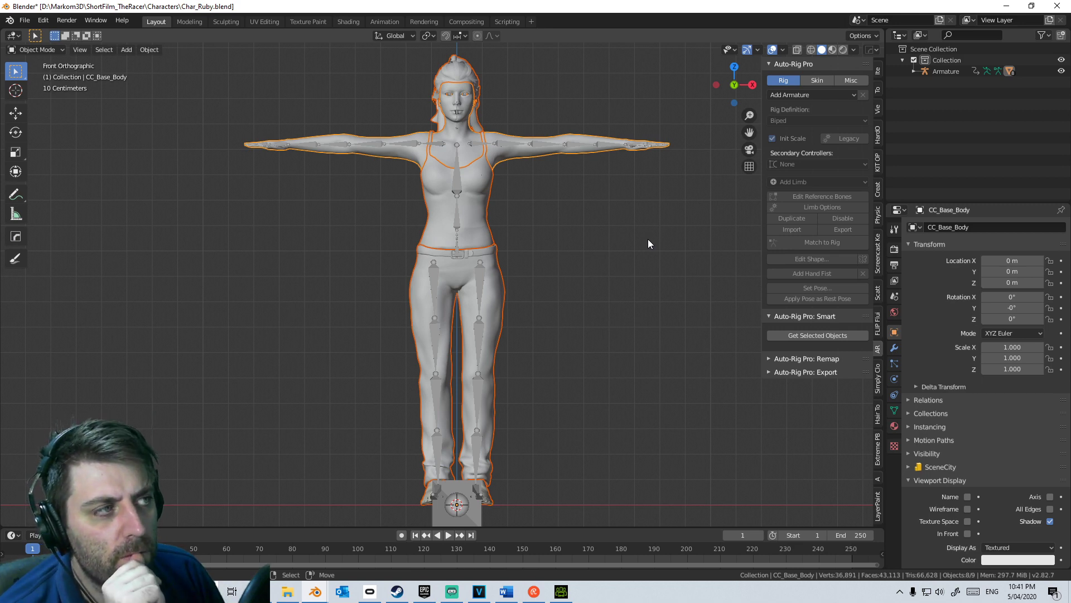
{"action": "left_click", "coordinate": [832, 335]}
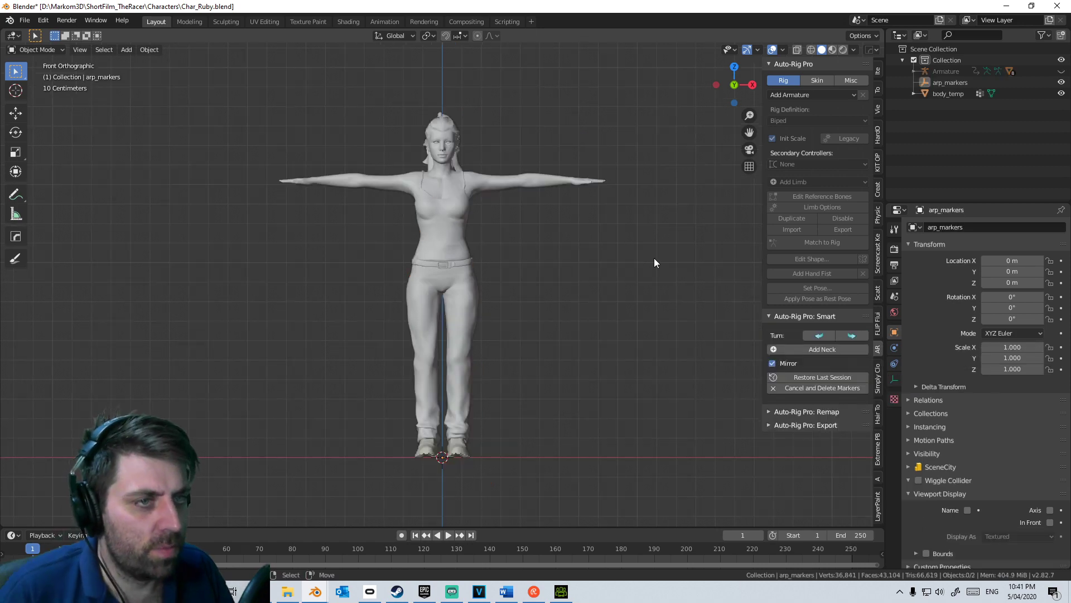
Step: Unhide the imported armature as a guide and place the neck marker at the neck bone joint and the chin marker at Z 1.5238 m
{"action": "left_click", "coordinate": [1061, 70]}
{"action": "scroll", "coordinate": [553, 188], "scroll_direction": "up", "scroll_amount": 10}
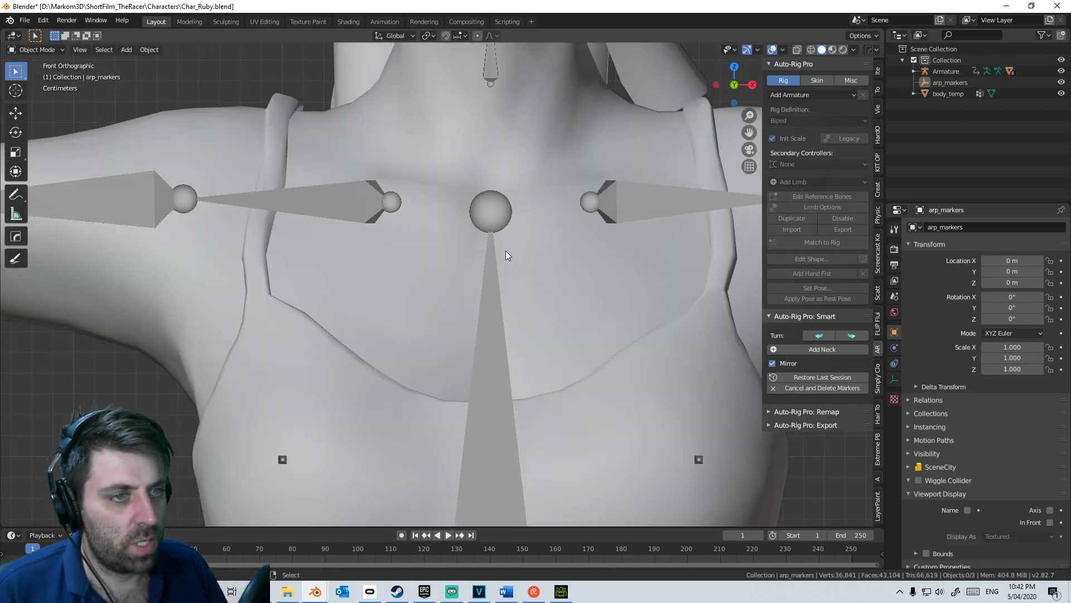
{"action": "middle_click_drag", "start_coordinate": [506, 250], "coordinate": [481, 375], "text": "shift"}
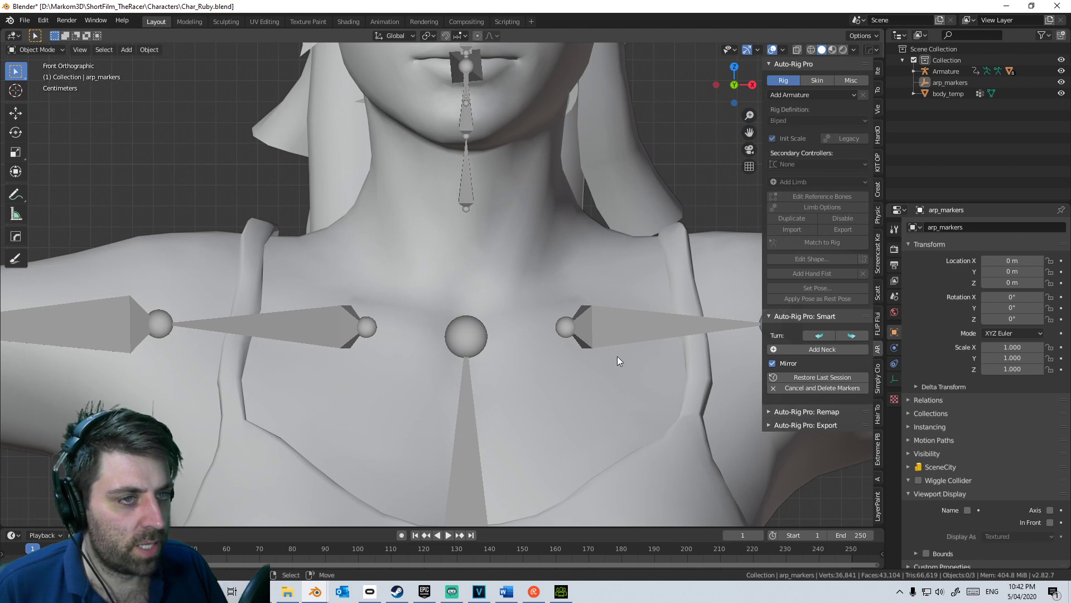
{"action": "left_click", "coordinate": [803, 350]}
{"action": "left_click", "coordinate": [583, 218]}
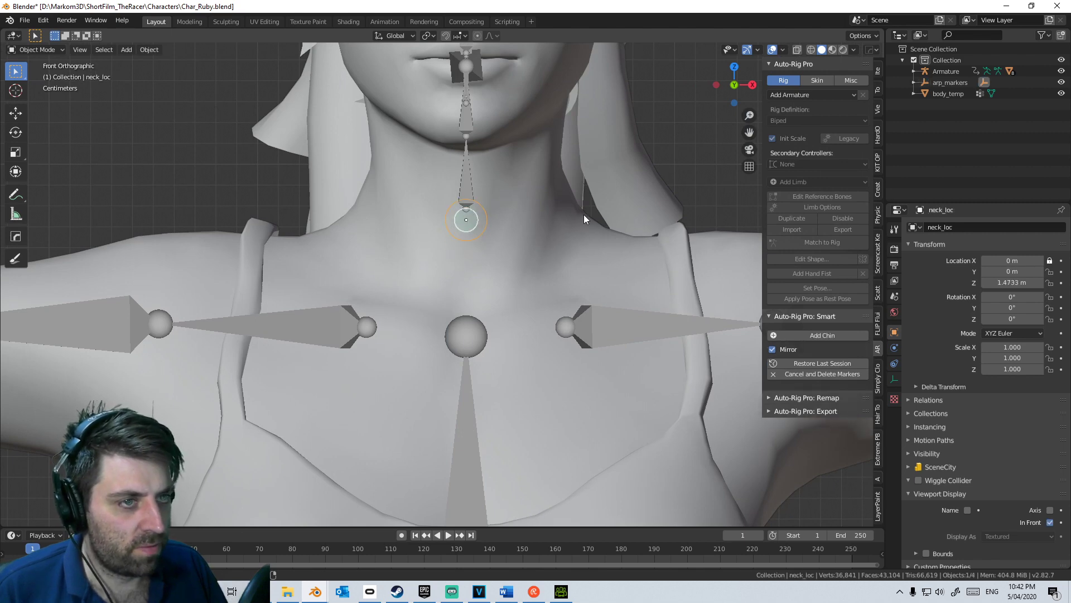
{"action": "left_click", "coordinate": [836, 334]}
{"action": "left_click", "coordinate": [595, 109]}
Step: Add the mirrored shoulder markers on the upper arm bone joint at X 0.14751 m, Z 1.4235 m
{"action": "middle_click_drag", "start_coordinate": [594, 114], "coordinate": [309, 51], "text": "shift"}
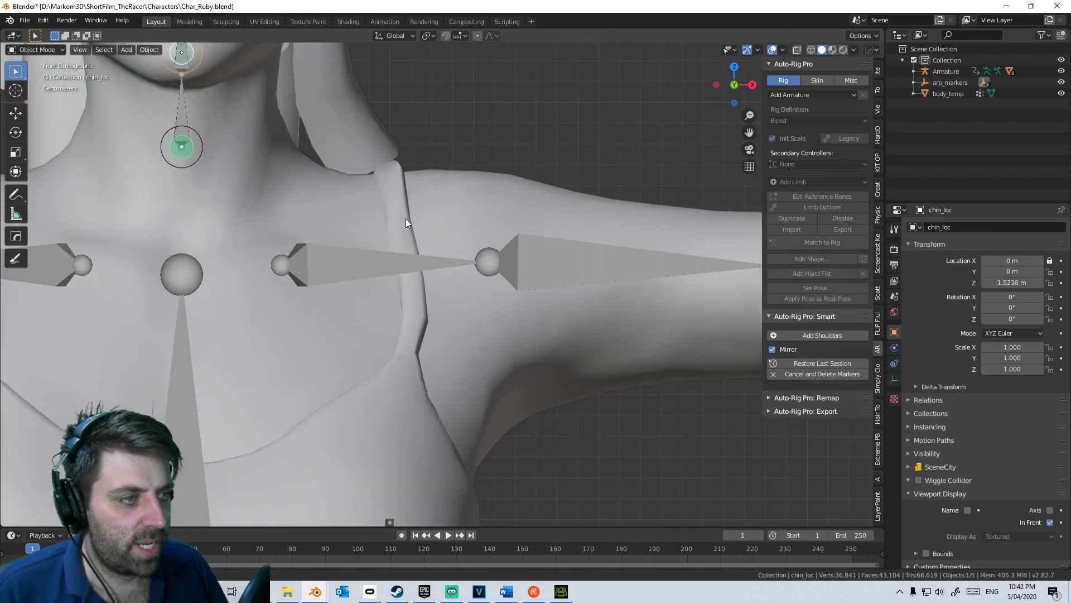
{"action": "left_click", "coordinate": [791, 335]}
{"action": "left_click", "coordinate": [489, 263]}
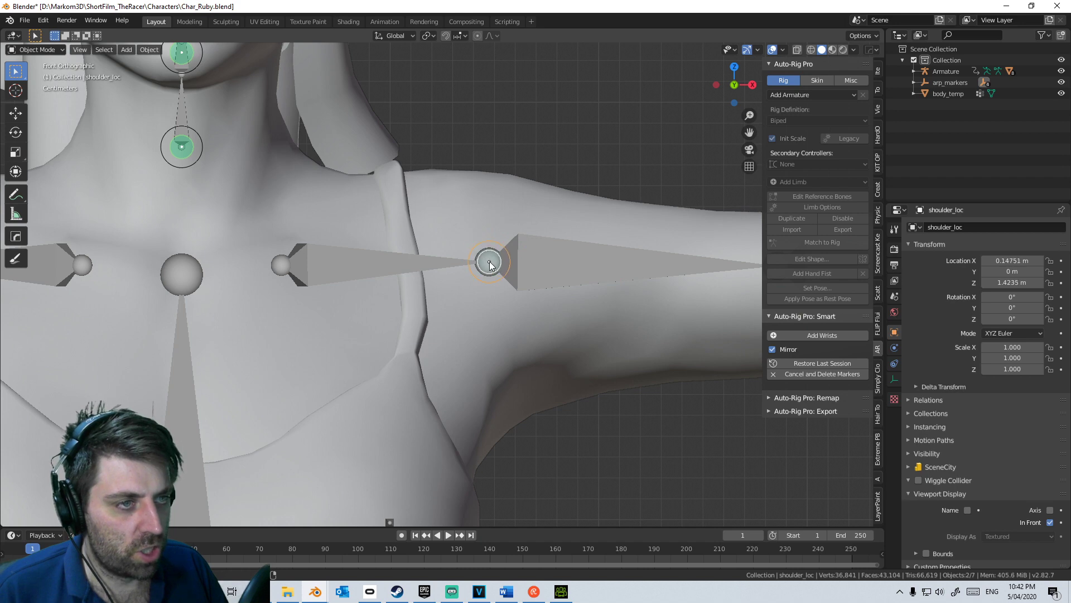
Step: Add the mirrored wrist markers on the hand bone joint at X 0.66399 m, Z 1.4195 m
{"action": "scroll", "coordinate": [489, 264], "scroll_direction": "down", "scroll_amount": 5}
{"action": "middle_click_drag", "start_coordinate": [711, 300], "coordinate": [497, 309], "text": "shift"}
{"action": "middle_click_drag", "start_coordinate": [664, 293], "coordinate": [300, 269], "text": "shift"}
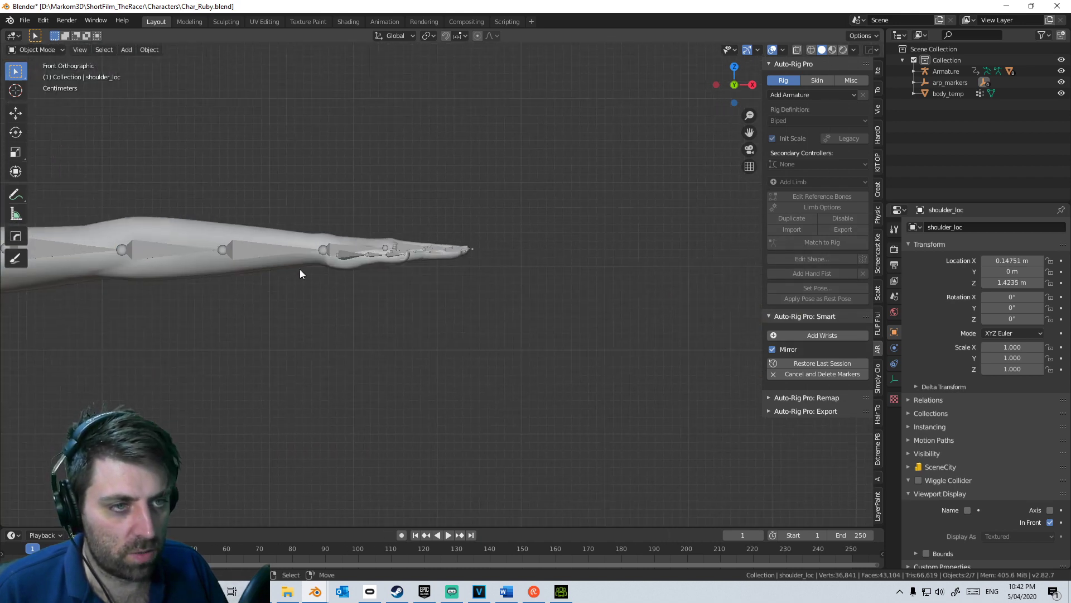
{"action": "scroll", "coordinate": [535, 311], "scroll_direction": "up", "scroll_amount": 5}
{"action": "left_click", "coordinate": [759, 336]}
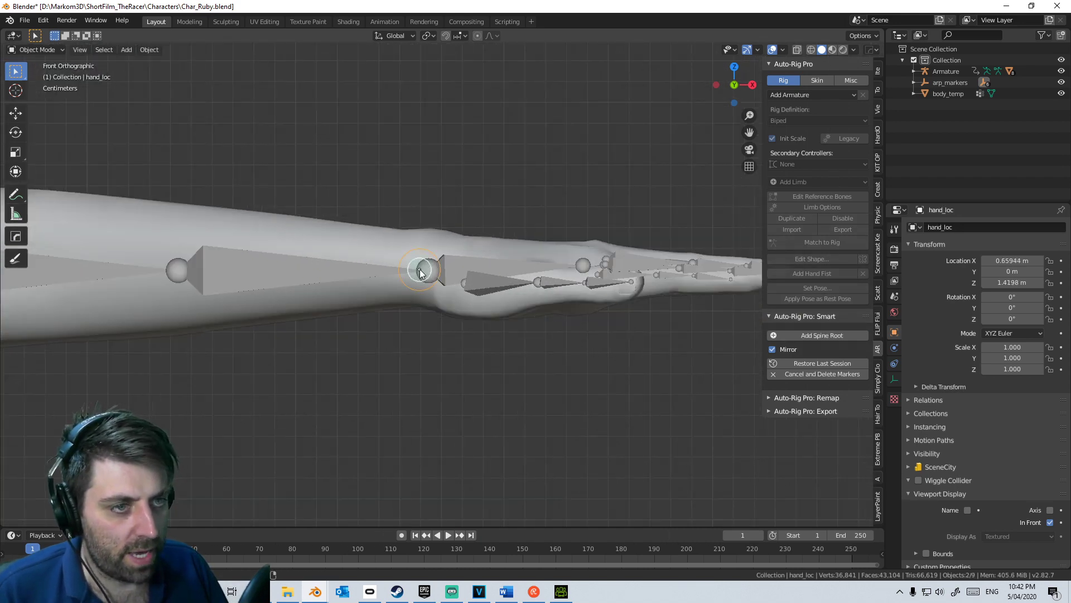
{"action": "left_click", "coordinate": [430, 271]}
{"action": "scroll", "coordinate": [403, 343], "scroll_direction": "down", "scroll_amount": 5}
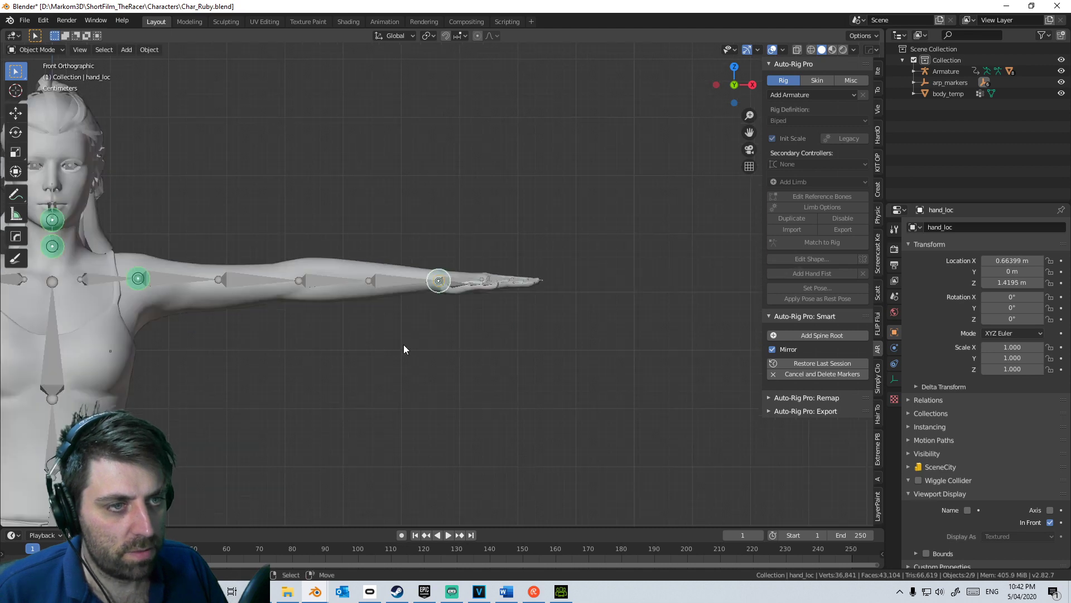
Step: Add the spine root marker on the pelvis joint at the belt buckle, at Z 0.97234 m
{"action": "scroll", "coordinate": [404, 343], "scroll_direction": "down", "scroll_amount": 4}
{"action": "scroll", "coordinate": [515, 309], "scroll_direction": "up", "scroll_amount": 8}
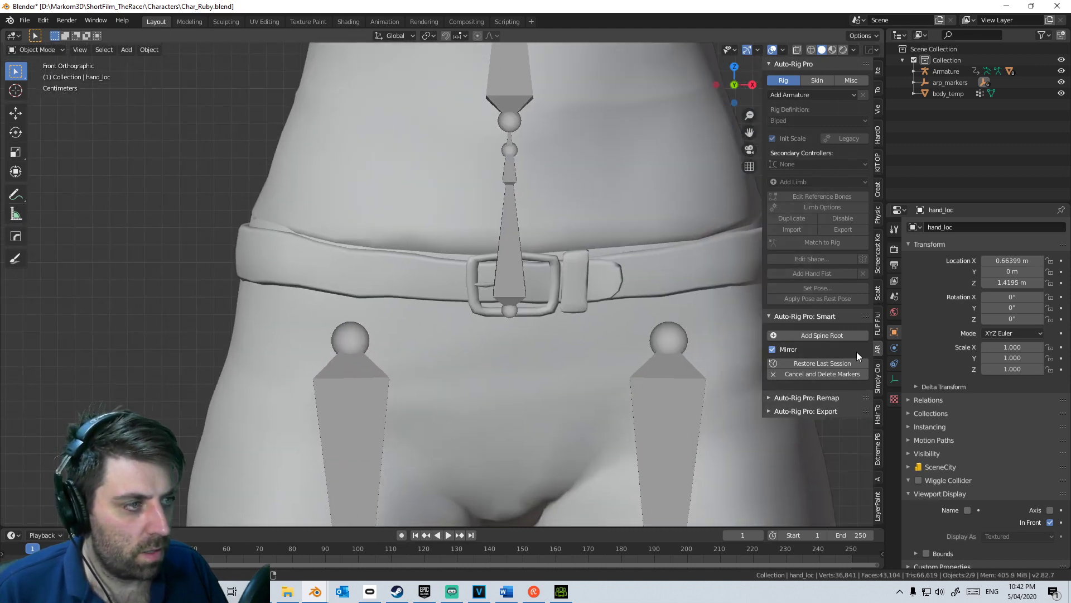
{"action": "left_click", "coordinate": [842, 335]}
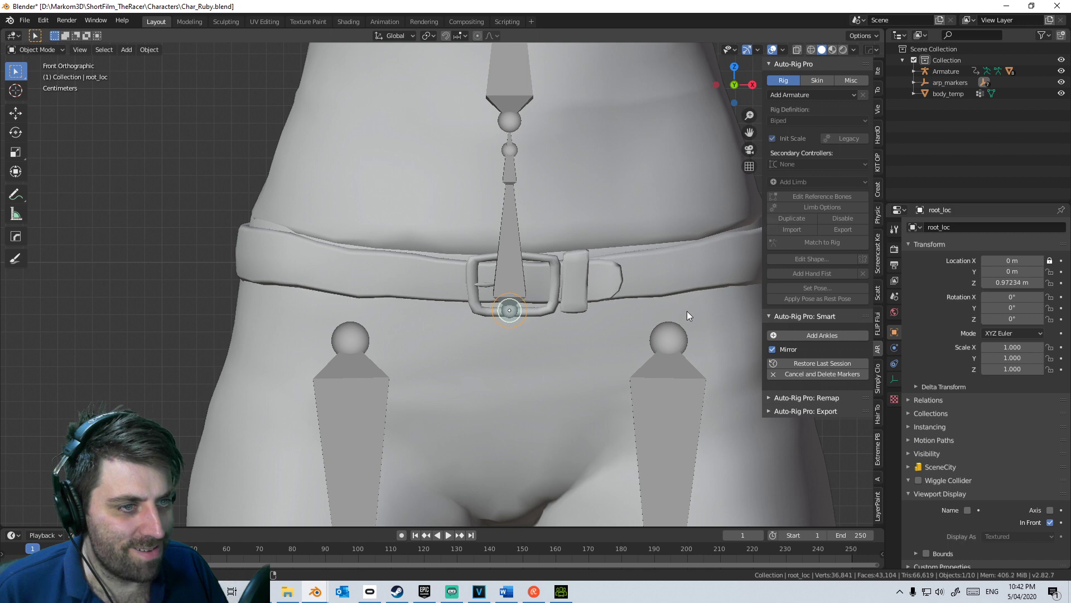
Step: Add the mirrored ankle markers on the foot bone joints at X 0.07376 m, Z 0.073829 m
{"action": "scroll", "coordinate": [687, 310], "scroll_direction": "down", "scroll_amount": 5}
{"action": "scroll", "coordinate": [558, 401], "scroll_direction": "up", "scroll_amount": 9}
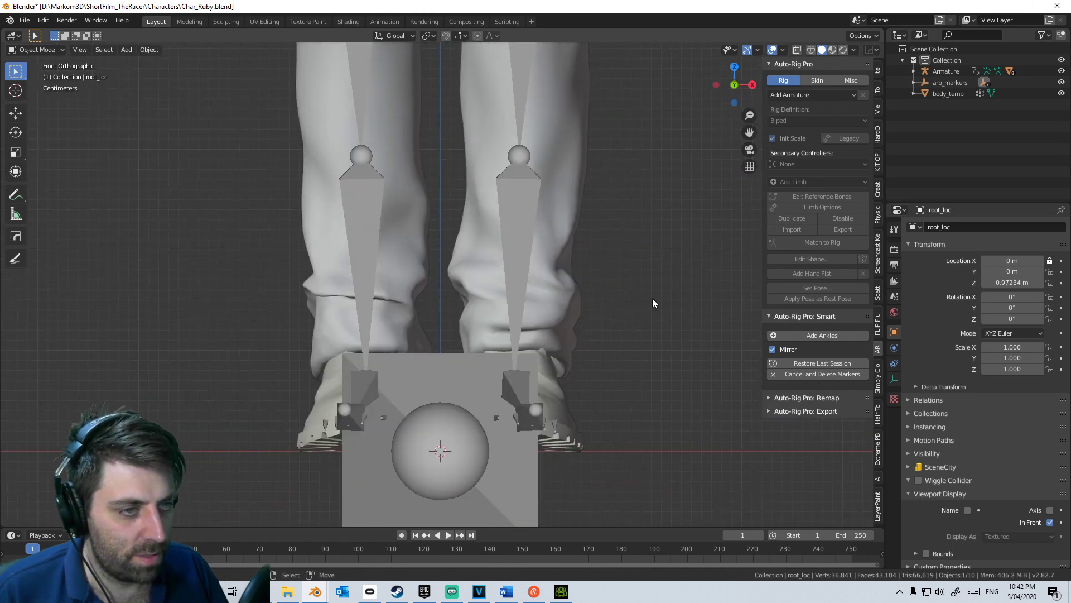
{"action": "middle_click_drag", "start_coordinate": [654, 301], "coordinate": [634, 296], "text": "shift"}
{"action": "left_click", "coordinate": [822, 335]}
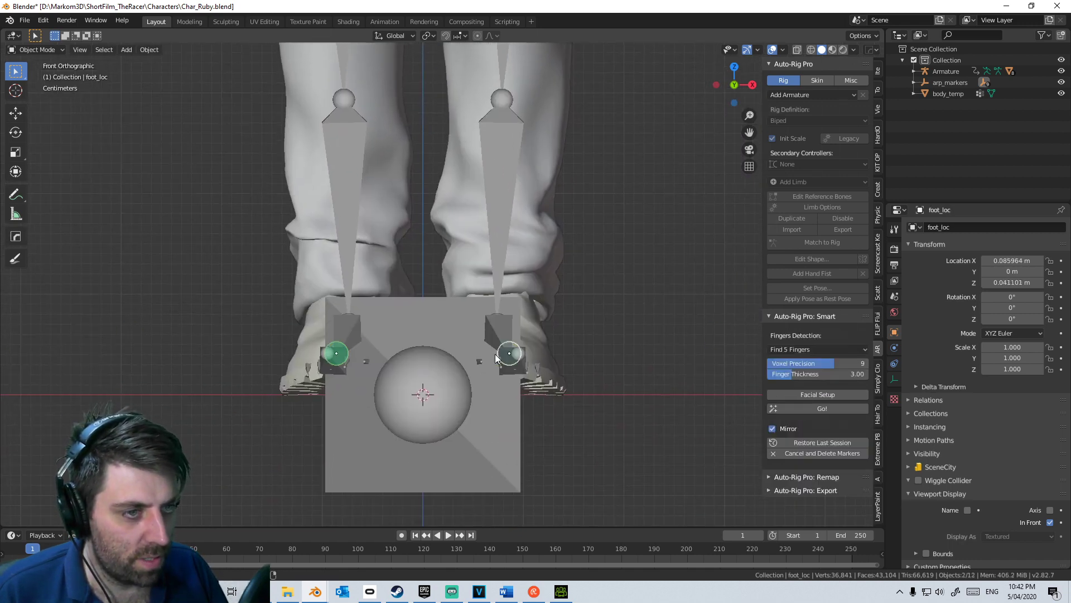
{"action": "left_click", "coordinate": [498, 323]}
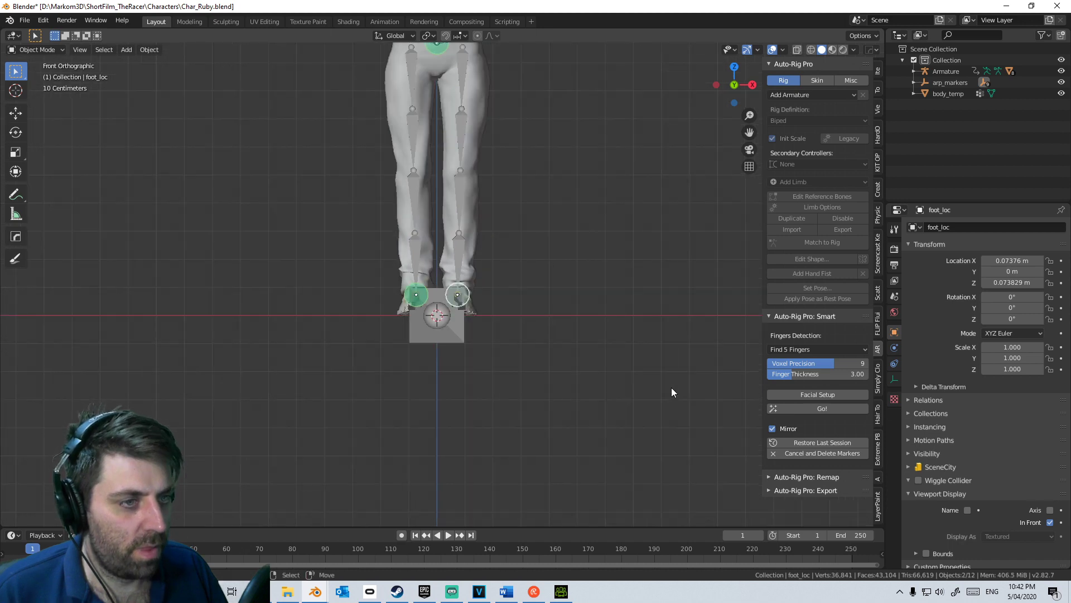
Step: Generate the reference bones from the Smart markers using Find 5 Fingers, and return the rig to Object Mode
{"action": "left_click", "coordinate": [823, 408]}
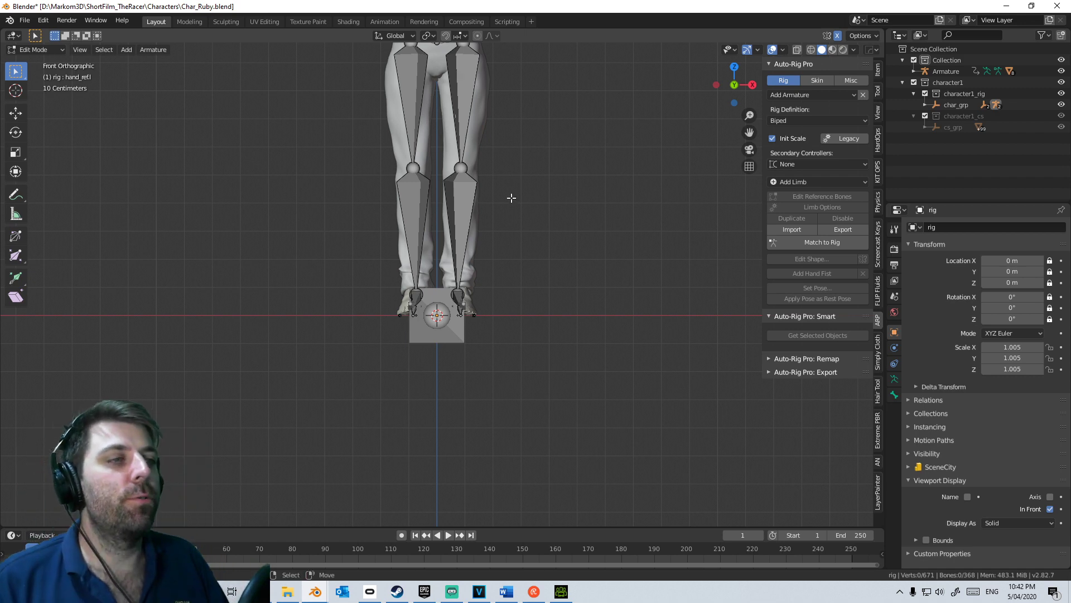
{"action": "scroll", "coordinate": [518, 401], "scroll_direction": "up", "scroll_amount": 4}
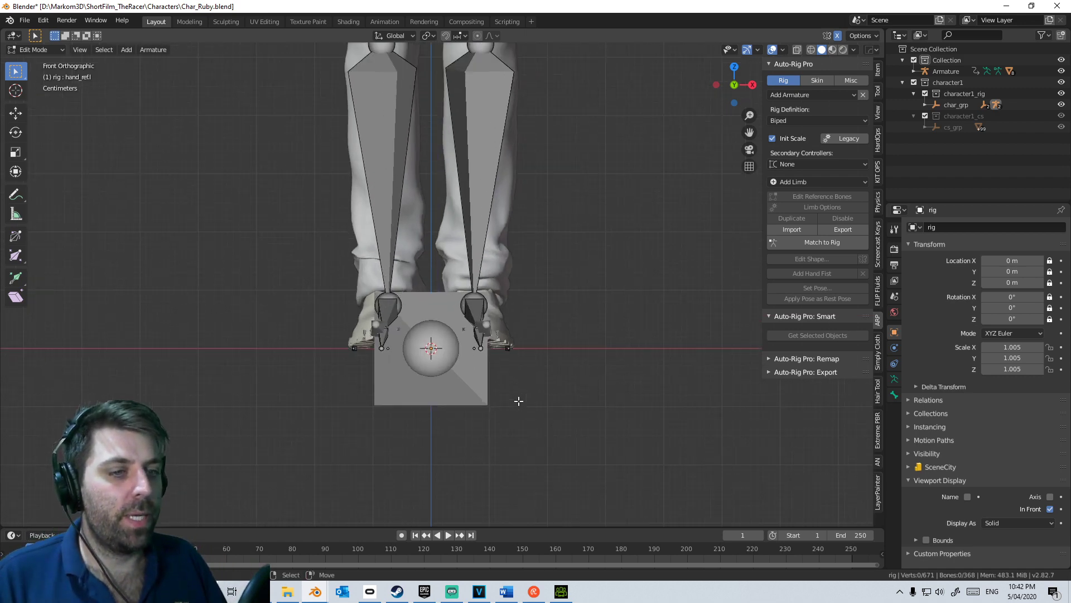
{"action": "scroll", "coordinate": [519, 401], "scroll_direction": "down", "scroll_amount": 4}
{"action": "key", "text": "Tab"}
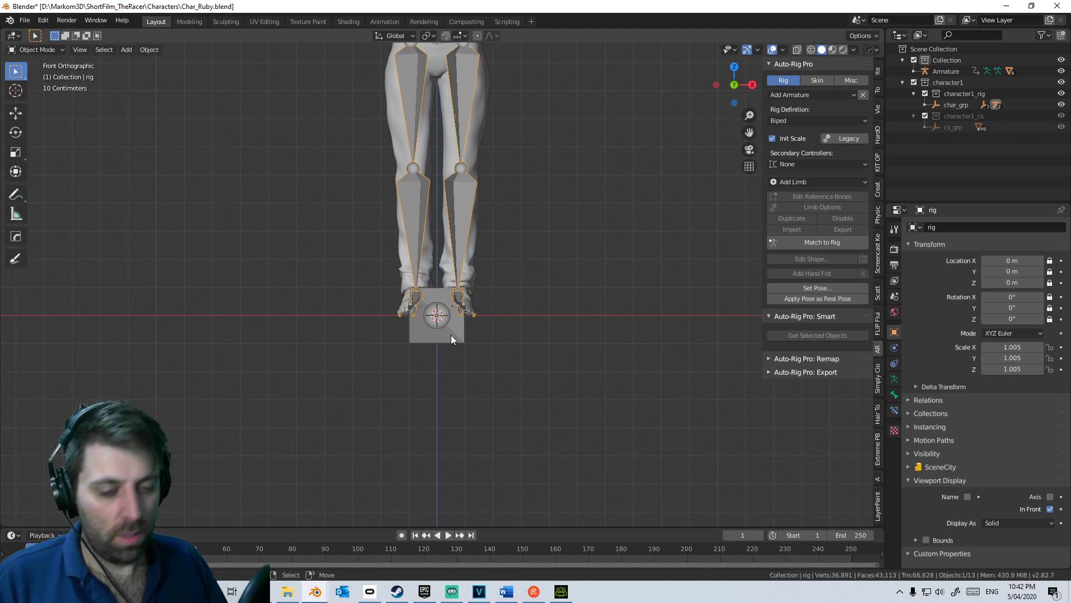
Step: Hide the imported guide armature, apply the scale with all remaining objects selected, and select the new rig alone
{"action": "key", "text": "Delete"}
{"action": "key", "text": "a"}
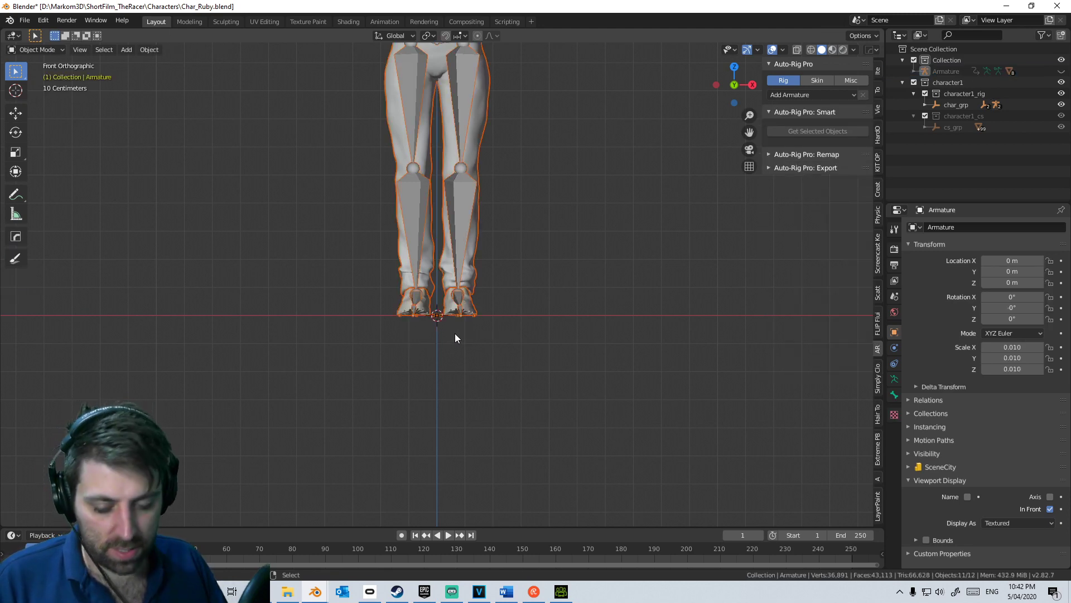
{"action": "key", "text": "ctrl+a"}
{"action": "left_click", "coordinate": [454, 333]}
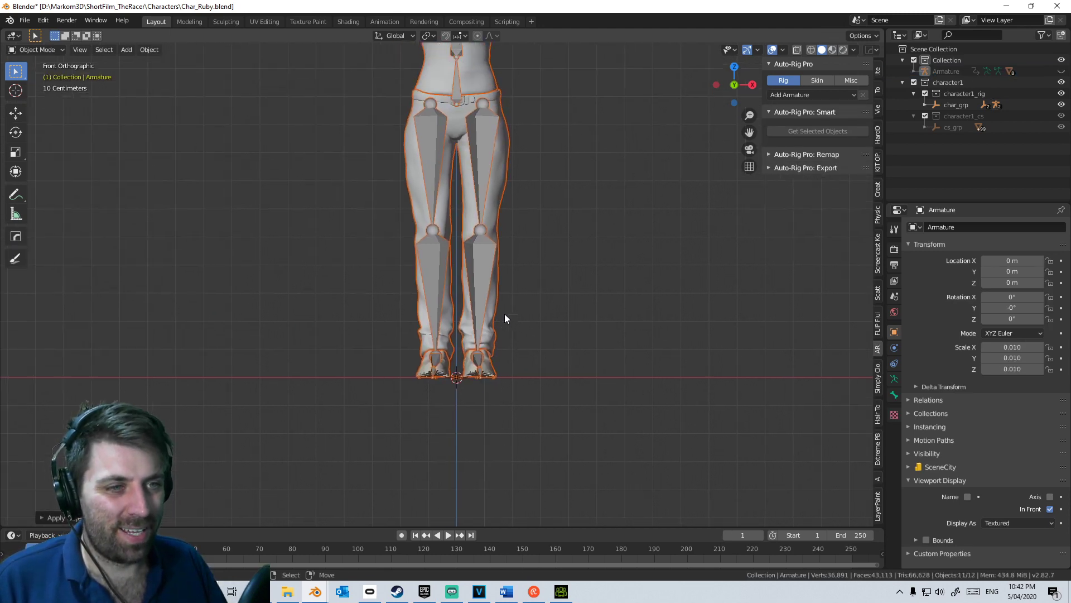
{"action": "left_click", "coordinate": [469, 256]}
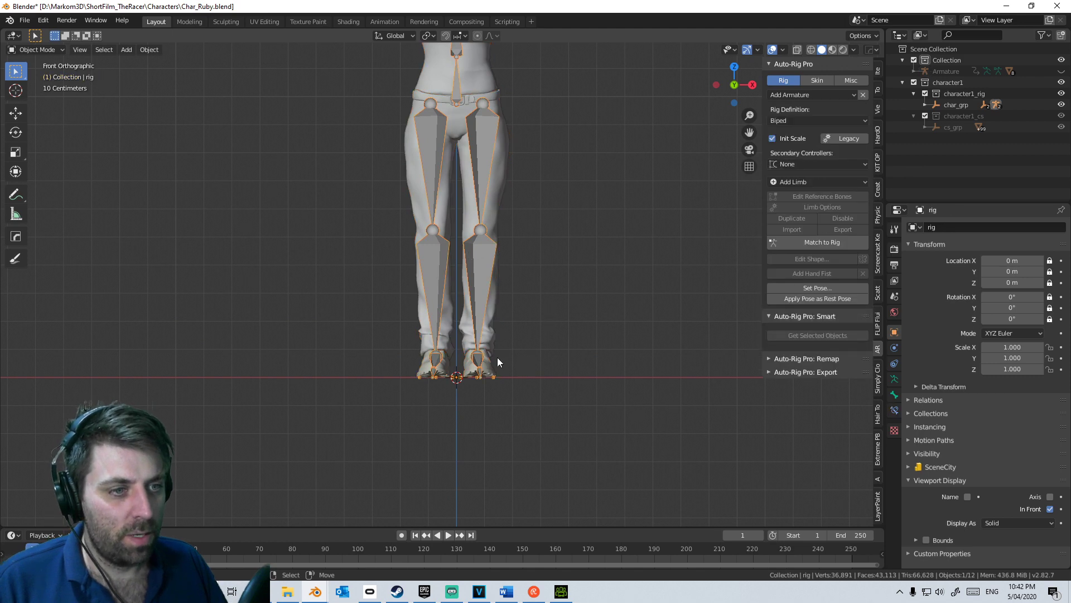
{"action": "scroll", "coordinate": [497, 358], "scroll_direction": "up", "scroll_amount": 4}
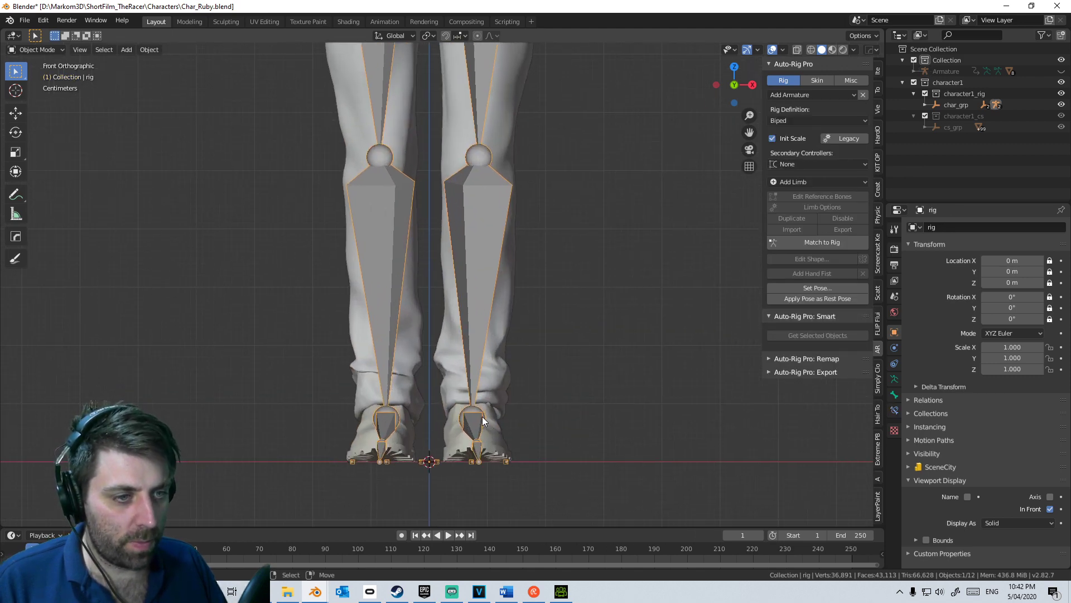
{"action": "key", "text": "Tab"}
{"action": "left_click", "coordinate": [476, 413]}
{"action": "key", "text": "g"}
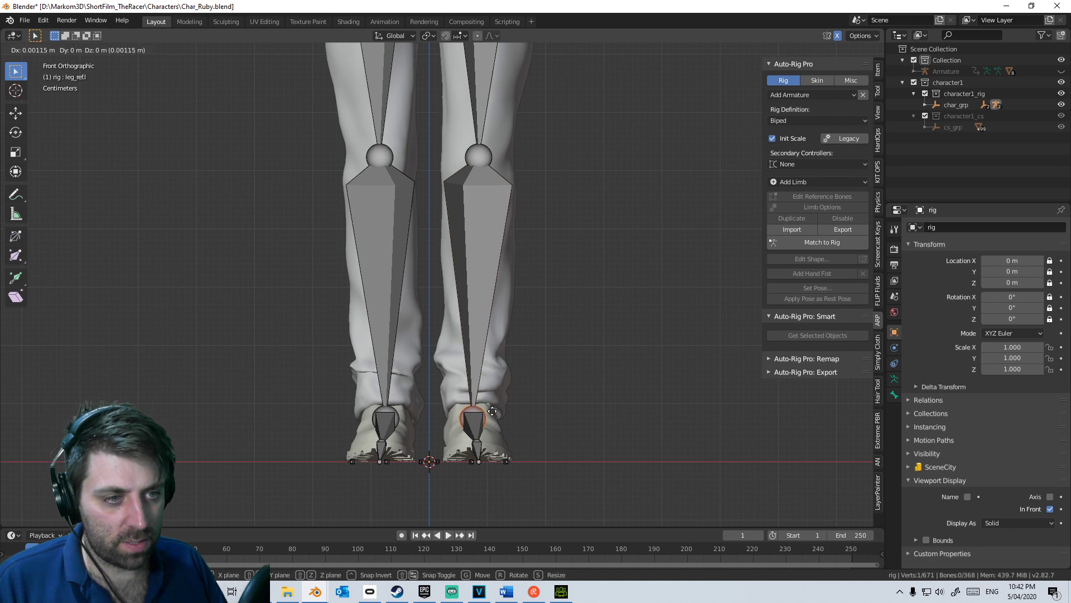
{"action": "key", "text": "Escape"}
{"action": "key", "text": "Tab"}
{"action": "scroll", "coordinate": [524, 281], "scroll_direction": "down", "scroll_amount": 3}
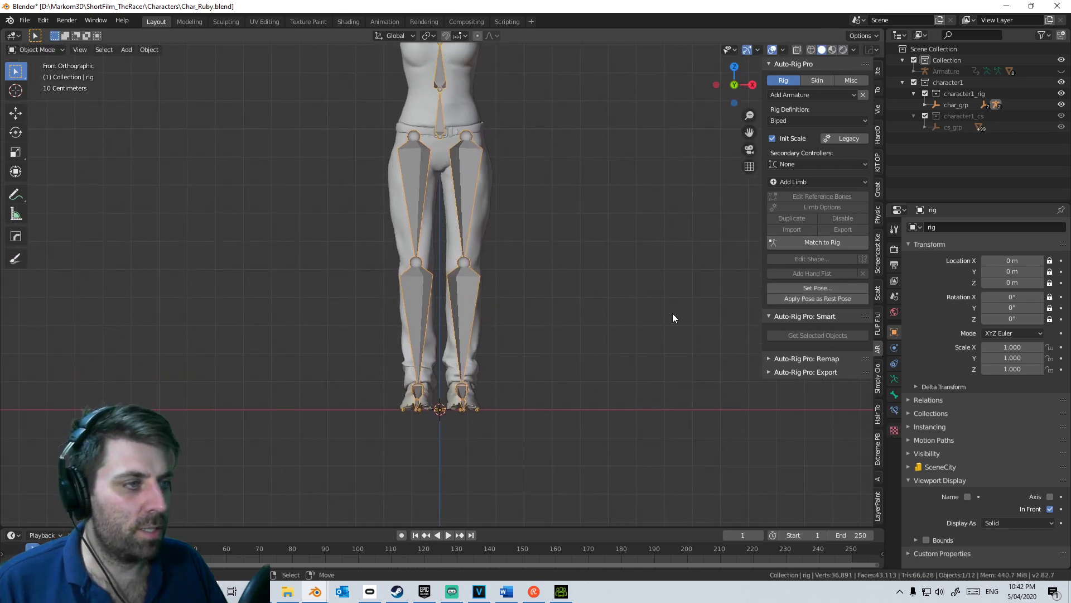
Step: Generate the control rig from the reference bones with Match to Rig
{"action": "left_click", "coordinate": [833, 241]}
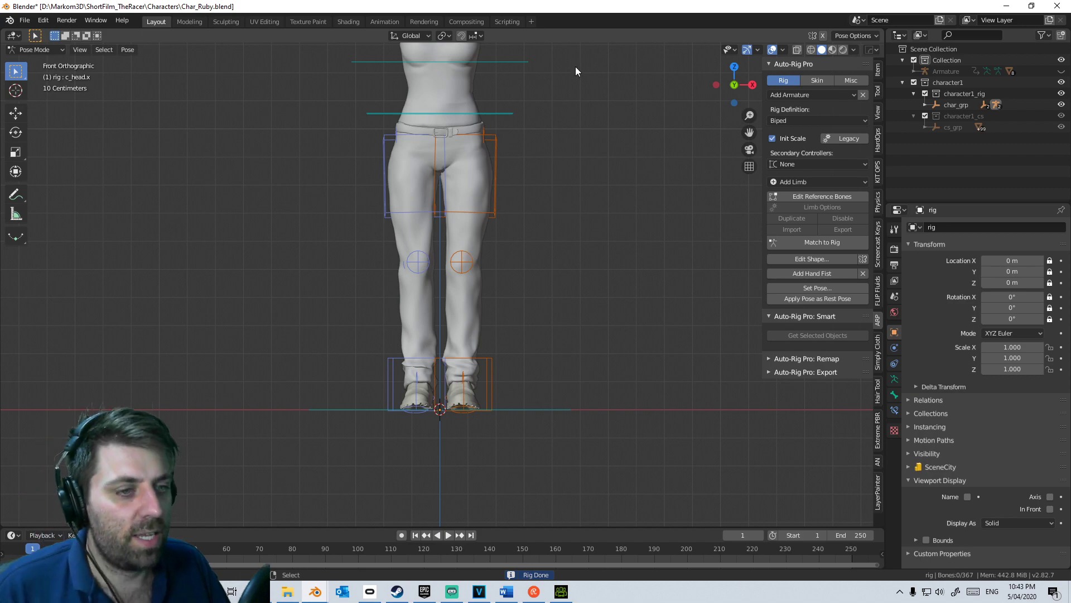
{"action": "middle_click_drag", "start_coordinate": [575, 66], "coordinate": [564, 438], "text": "shift"}
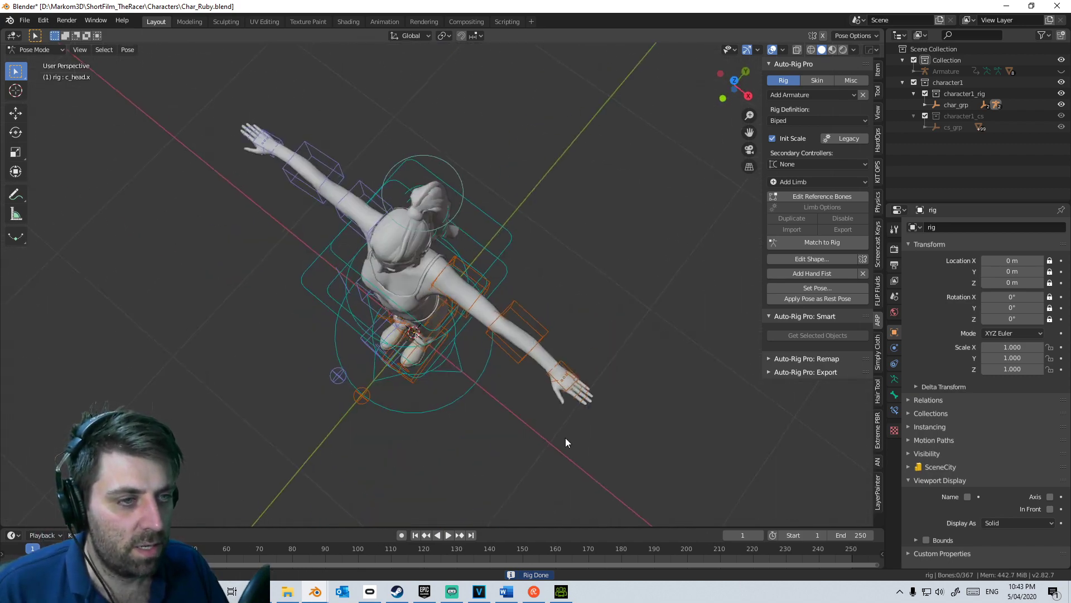
Step: Select the left hand controller c_hand_fk.l and run Snap IK-FK to set the arm fully to FK
{"action": "left_click", "coordinate": [568, 379]}
{"action": "left_click", "coordinate": [878, 71]}
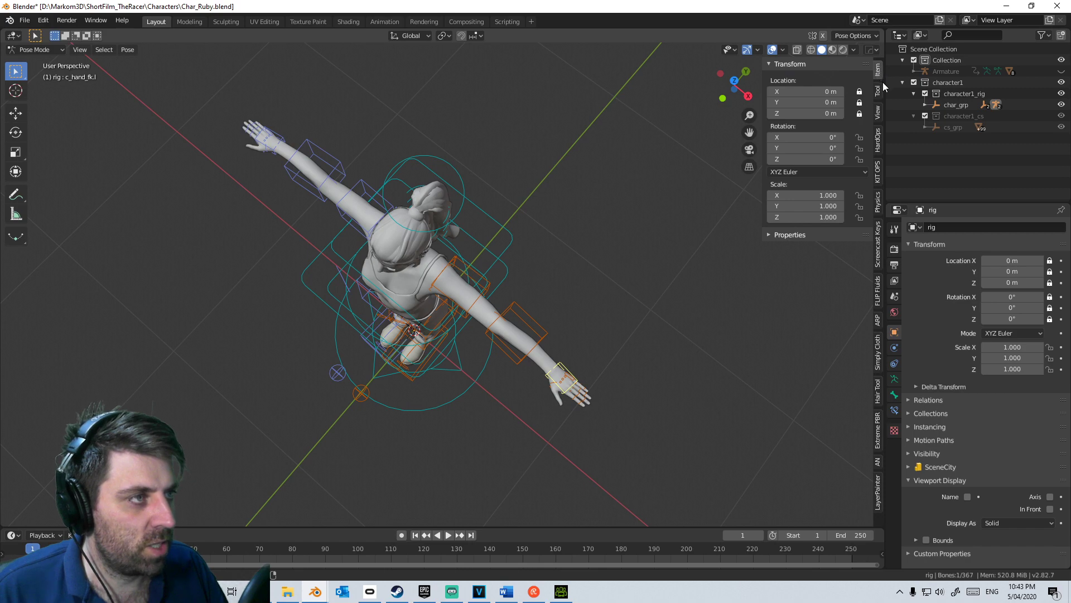
{"action": "left_click", "coordinate": [878, 89]}
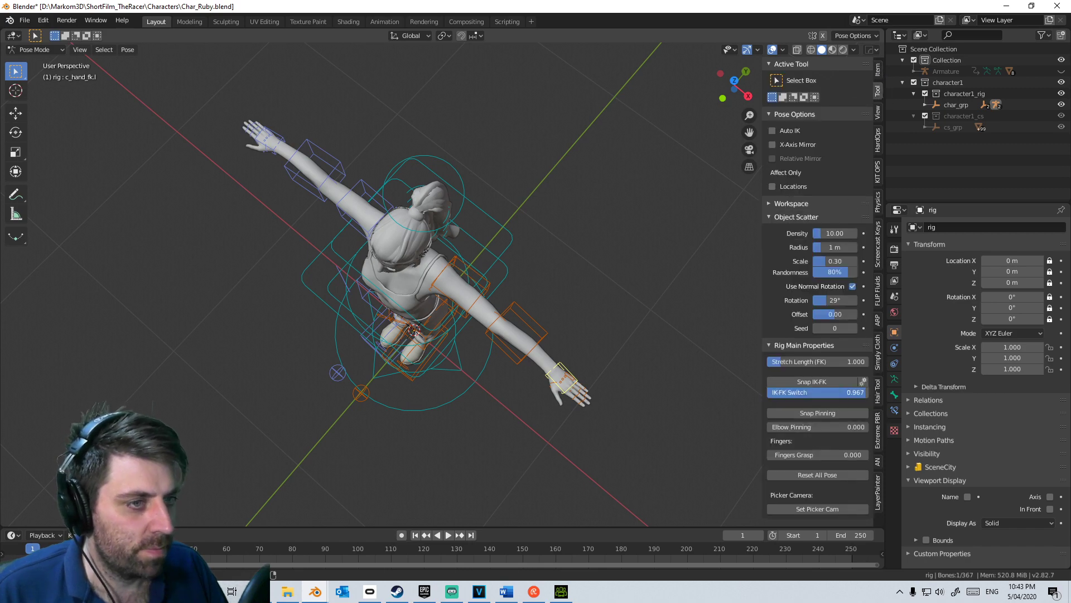
{"action": "left_click", "coordinate": [812, 381]}
{"action": "middle_click_drag", "start_coordinate": [505, 435], "coordinate": [510, 318]}
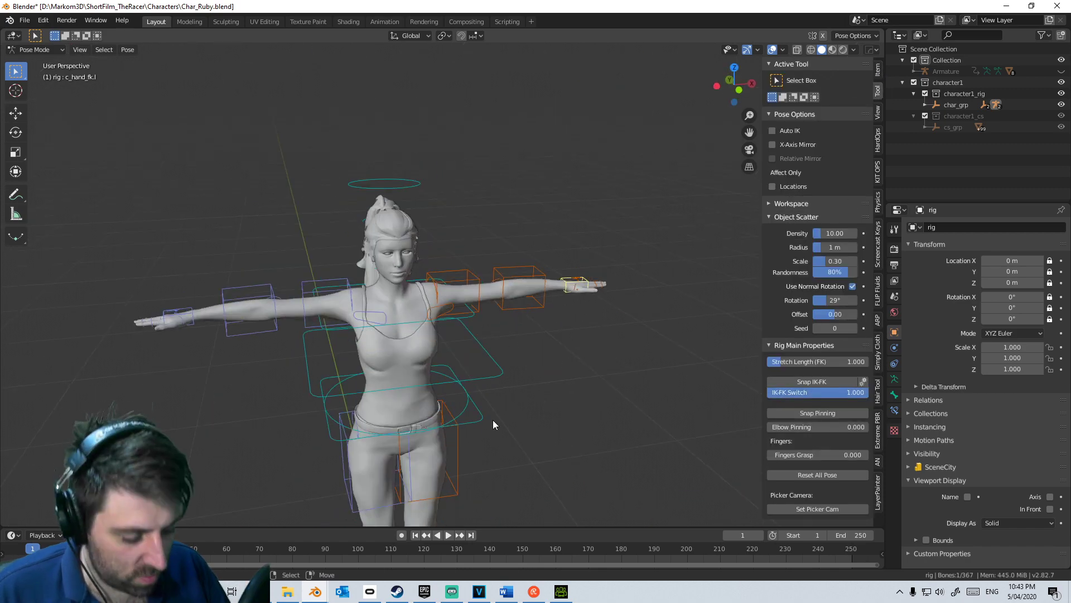
Step: In Object Mode with all character meshes and the rig selected, bind the meshes using Auto-Rig Pro's Split Parts and Preserve Volume
{"action": "key", "text": "KP_1"}
{"action": "key", "text": "a"}
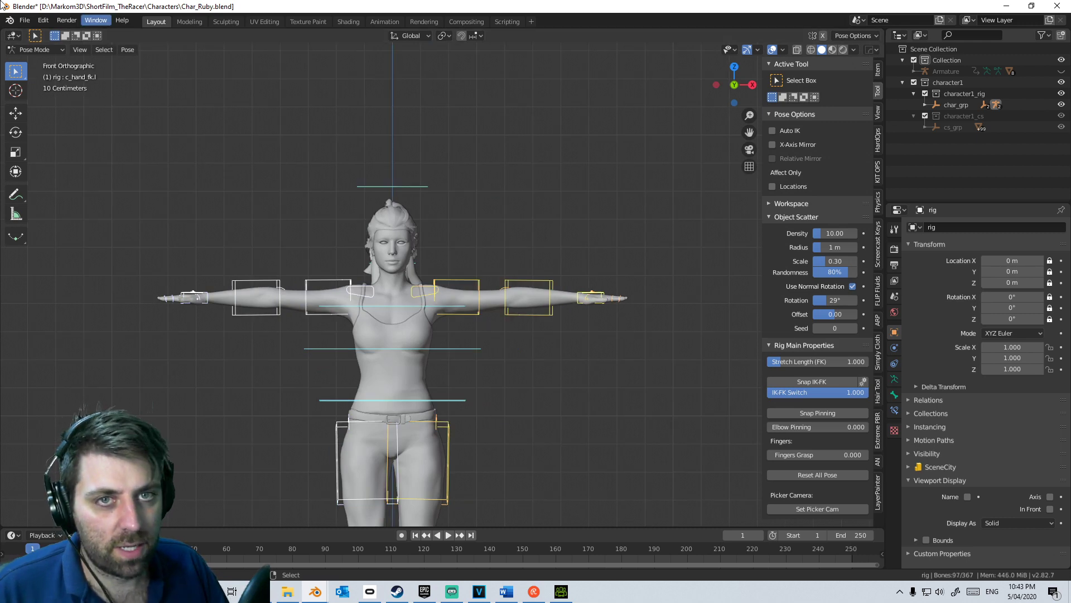
{"action": "left_click", "coordinate": [59, 55]}
{"action": "left_click", "coordinate": [55, 60]}
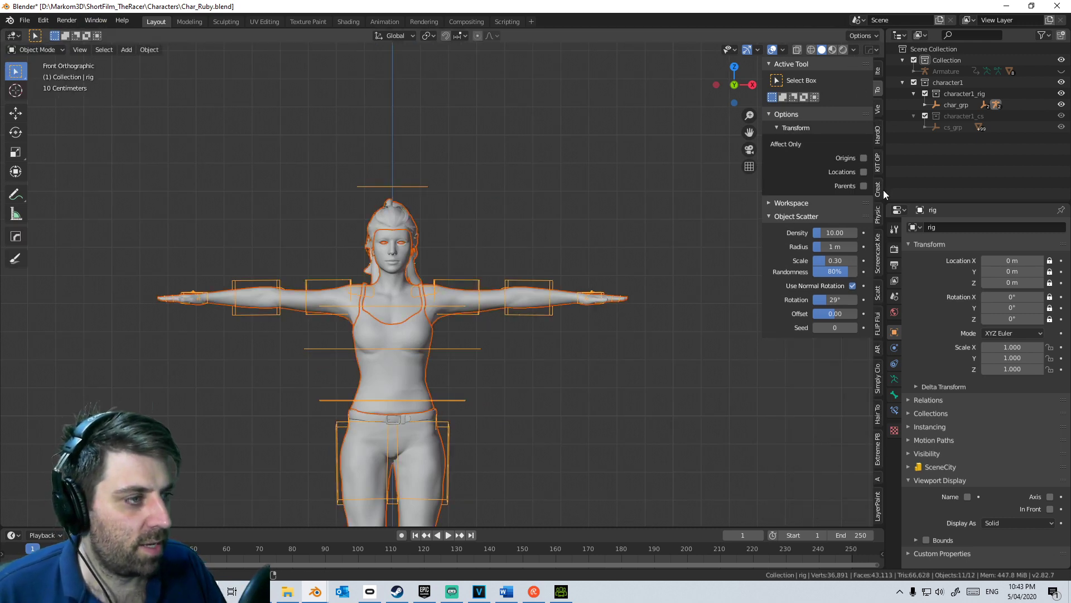
{"action": "left_click", "coordinate": [878, 349]}
{"action": "left_click", "coordinate": [817, 80]}
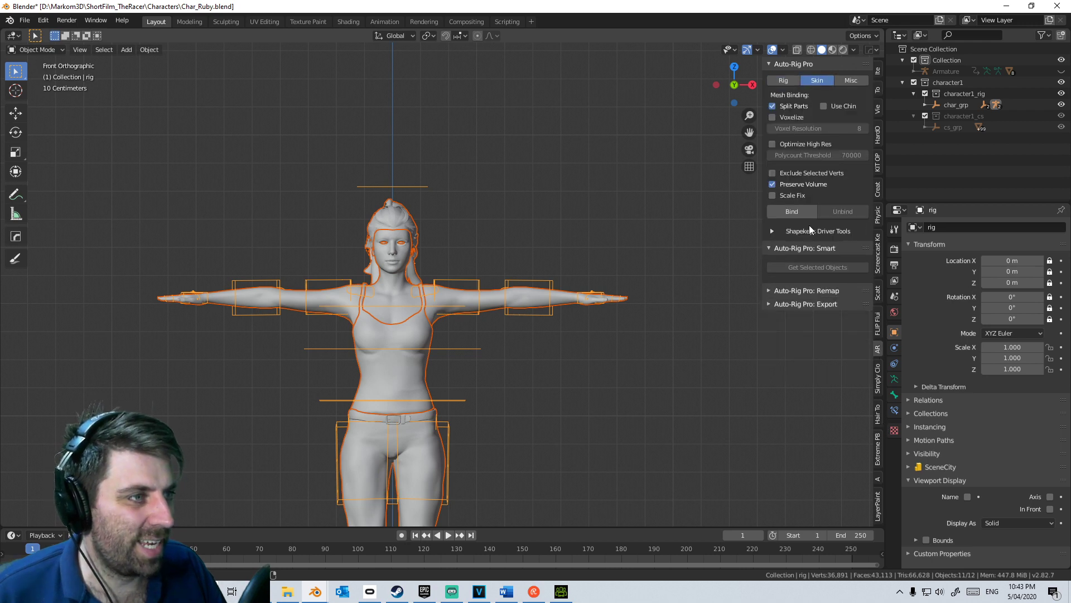
{"action": "left_click", "coordinate": [802, 212]}
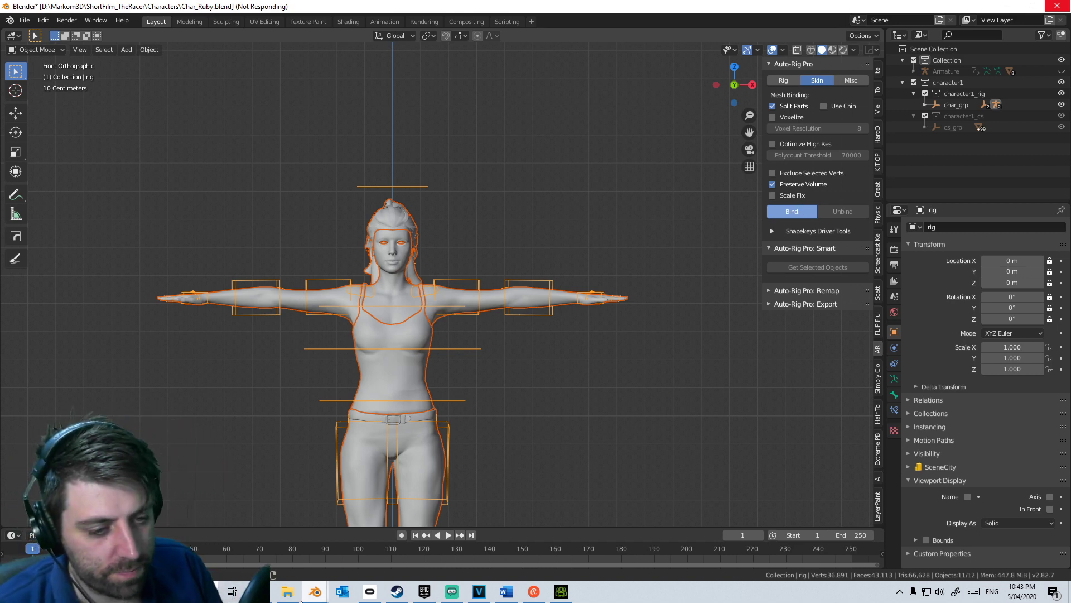
{"action": "mouse_move", "coordinate": [315, 592]}
{"action": "left_click", "coordinate": [436, 547]}
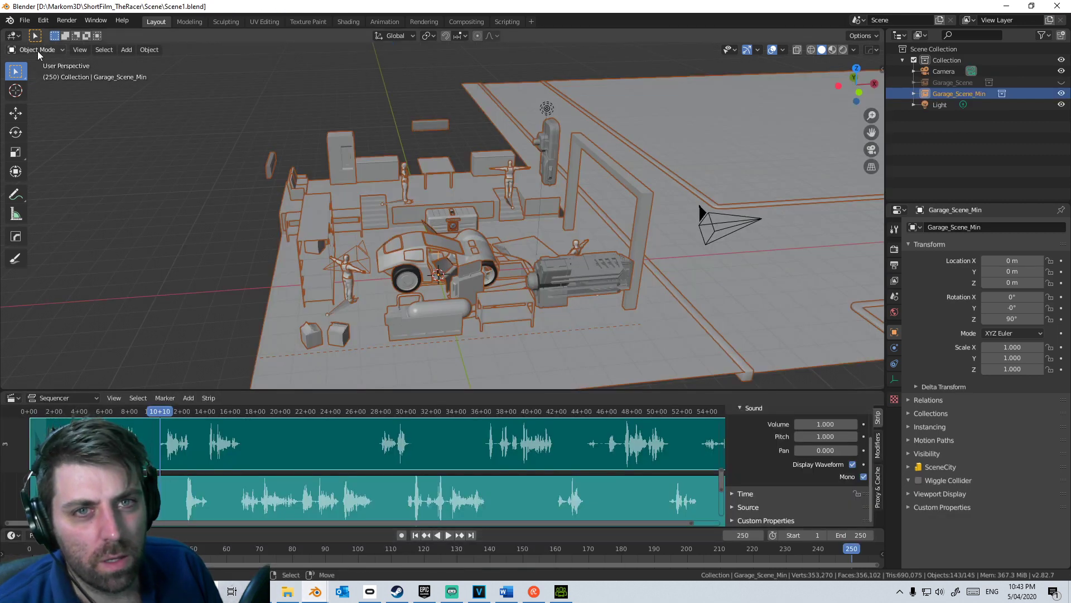
{"action": "left_click", "coordinate": [13, 36]}
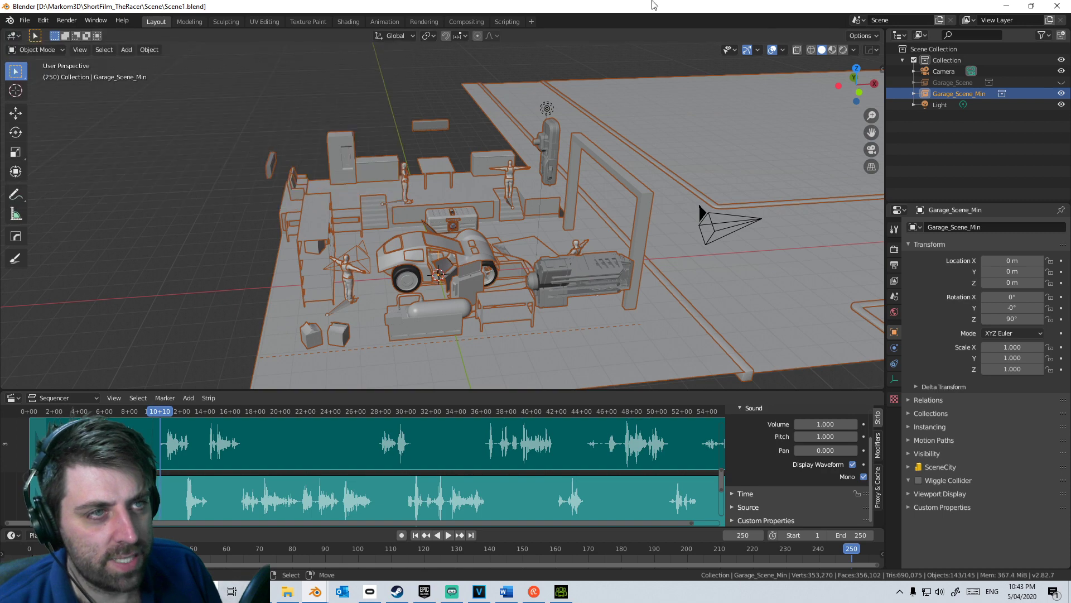
{"action": "left_click", "coordinate": [1005, 6]}
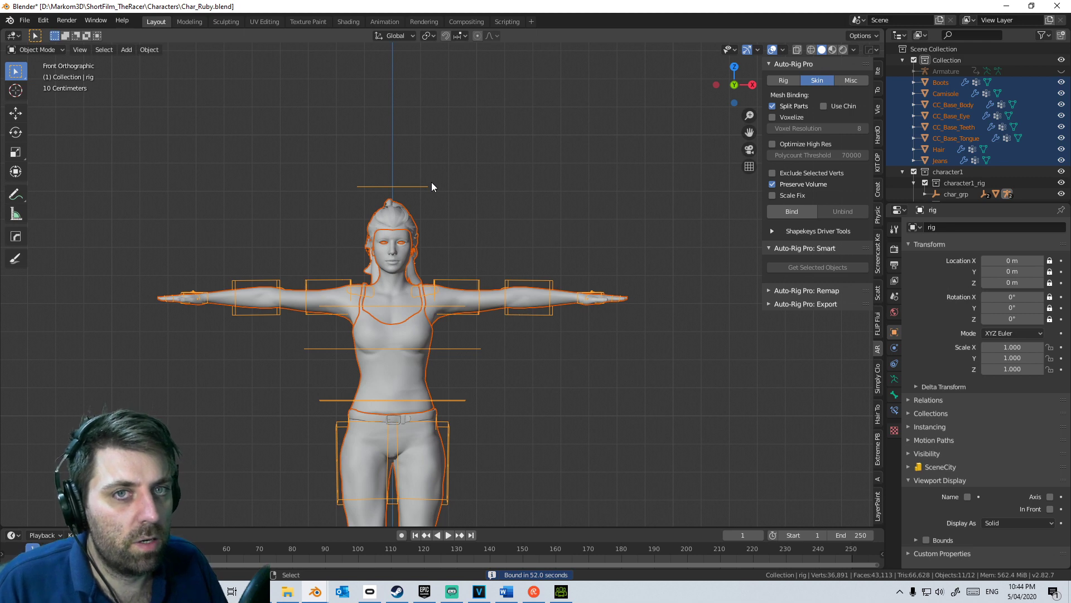
Step: Save Char_Ruby.blend and switch the rig to Pose Mode
{"action": "key", "text": "ctrl+s"}
{"action": "middle_click_drag", "start_coordinate": [447, 260], "coordinate": [116, 139]}
{"action": "left_click", "coordinate": [58, 52]}
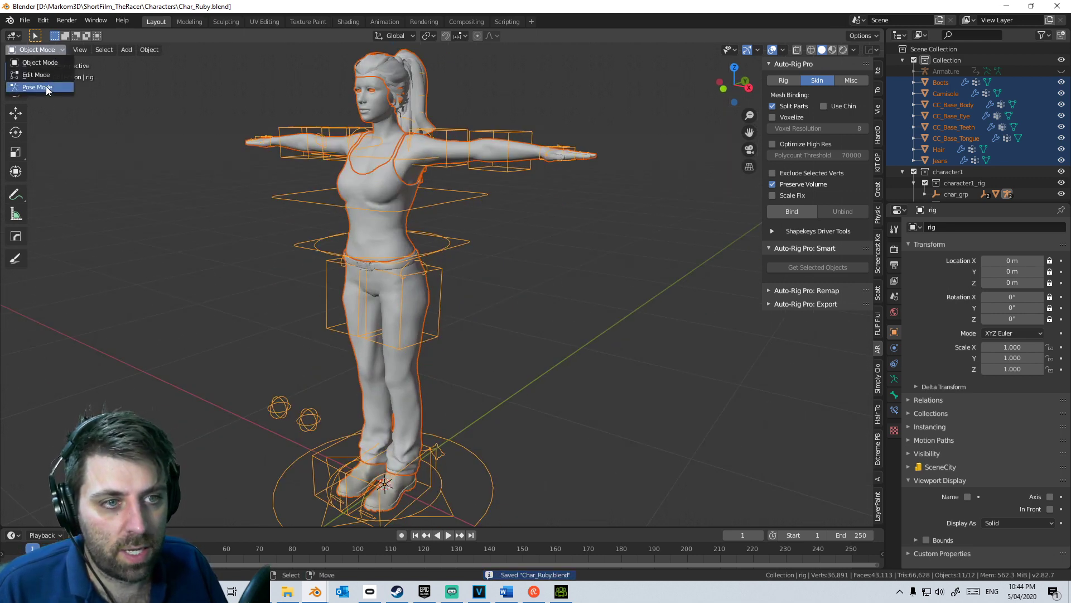
{"action": "left_click", "coordinate": [46, 87]}
Step: Test the left leg's deformation by raising the foot controller c_foot_ik.l, and cancel the move
{"action": "middle_click_drag", "start_coordinate": [435, 502], "coordinate": [434, 453], "text": "shift"}
{"action": "left_click", "coordinate": [435, 453]}
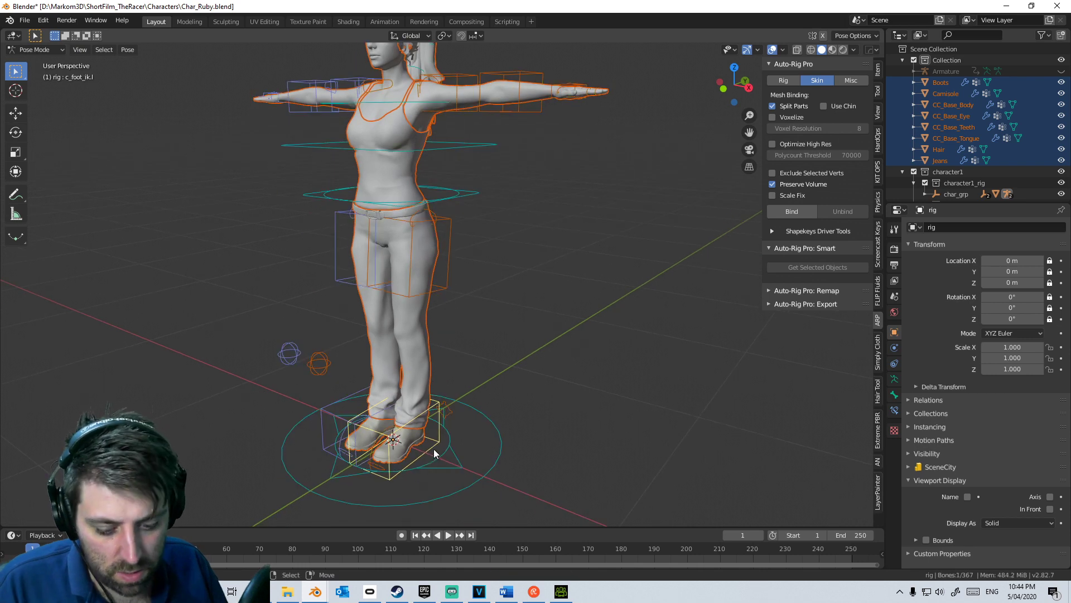
{"action": "key", "text": "g"}
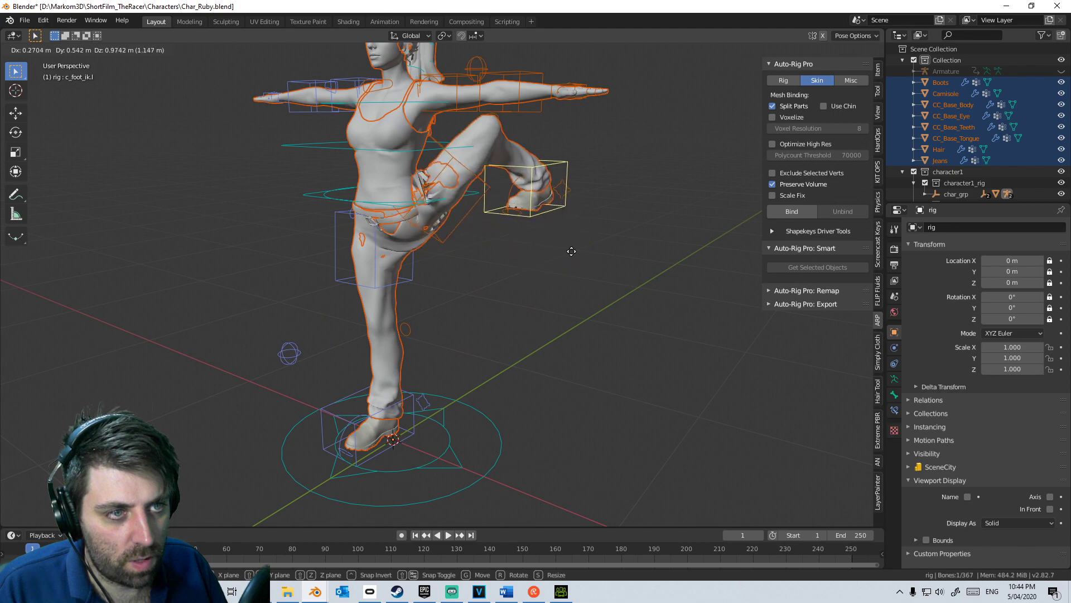
{"action": "key", "text": "Escape"}
Step: Test the head and hair deformation by rotating the head controller c_head.x, and cancel the rotation
{"action": "middle_click_drag", "start_coordinate": [605, 296], "coordinate": [624, 326]}
{"action": "middle_click_drag", "start_coordinate": [490, 207], "coordinate": [435, 134]}
{"action": "left_click", "coordinate": [433, 132]}
{"action": "key", "text": "r"}
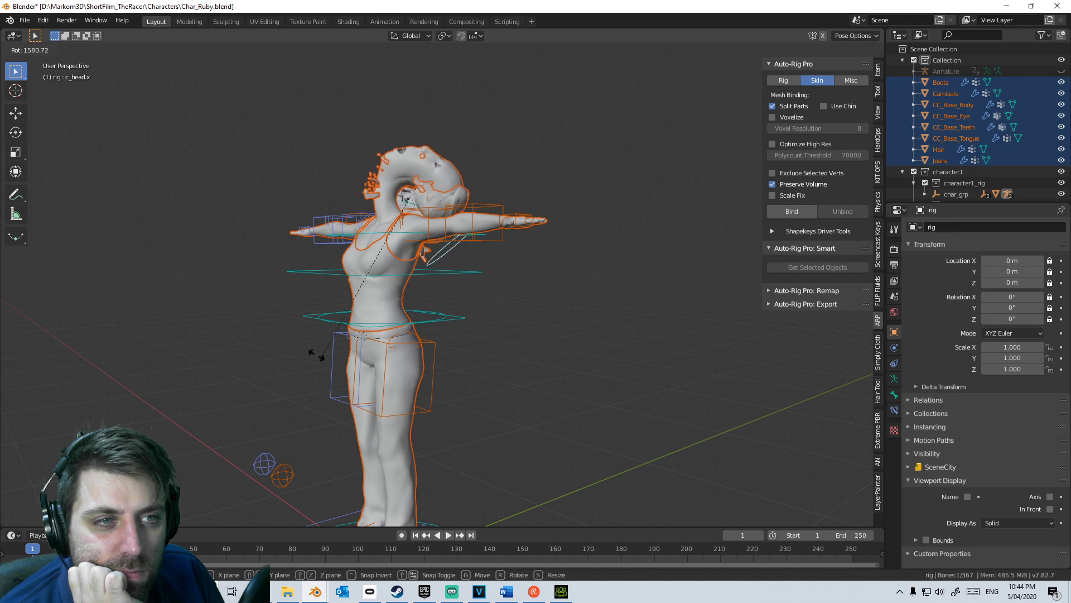
{"action": "key", "text": "Escape"}
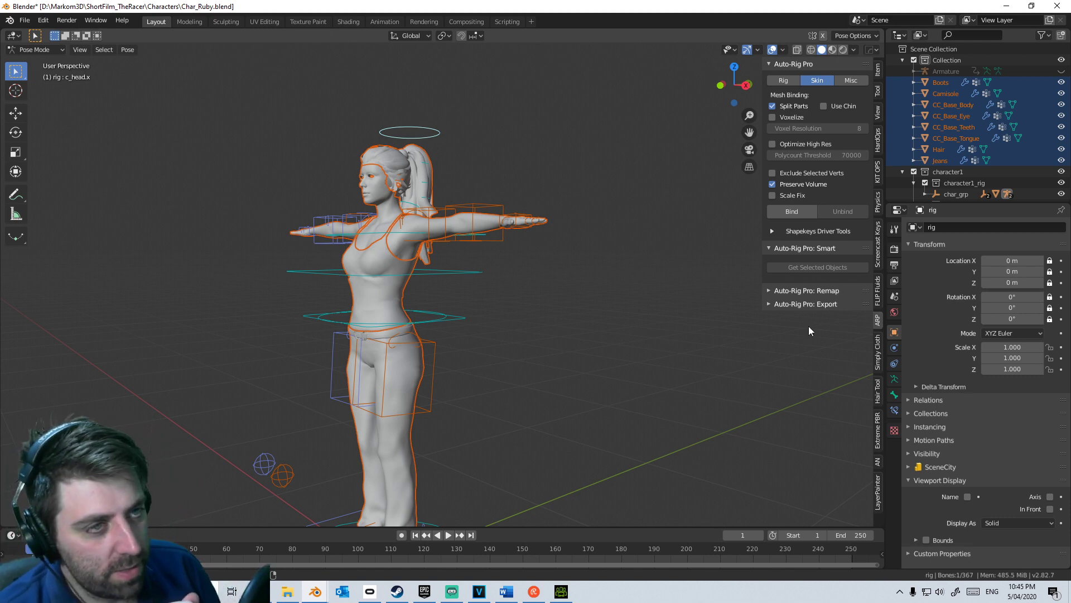
Step: Return to Object Mode and select only the CC_Base_Body mesh
{"action": "left_click", "coordinate": [390, 189]}
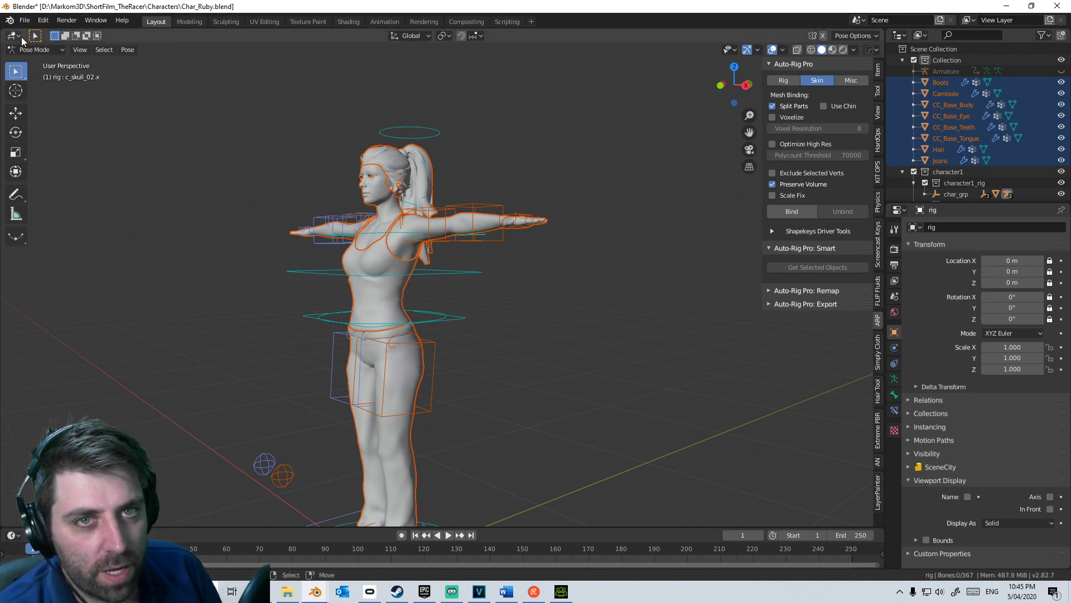
{"action": "left_click", "coordinate": [35, 50]}
{"action": "left_click", "coordinate": [40, 63]}
{"action": "left_click", "coordinate": [381, 193]}
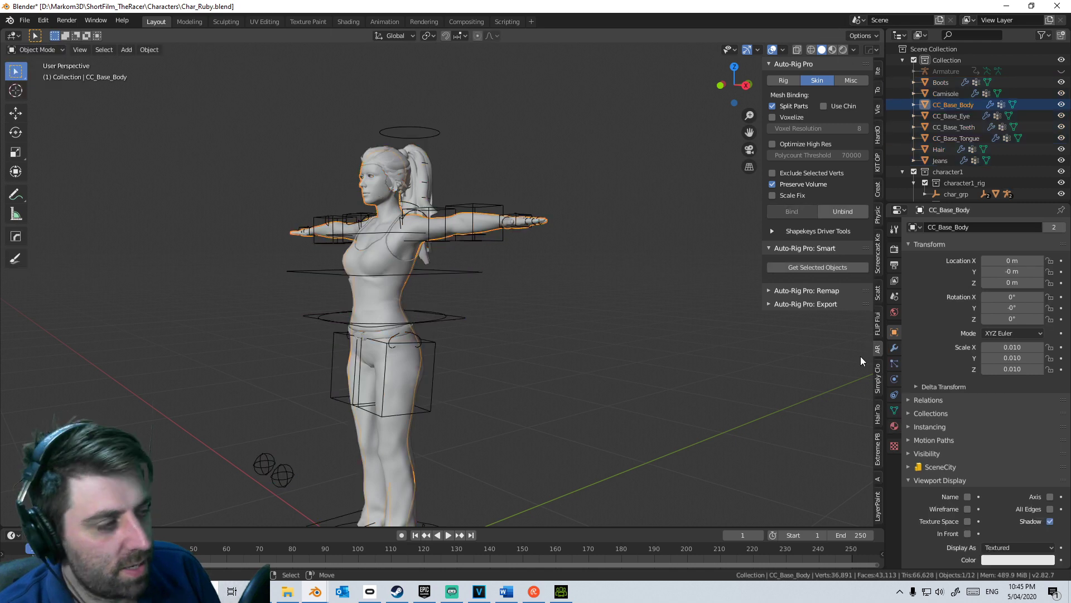
Step: Inspect the vertex groups of the CC_Base_Body mesh and the Hair mesh, including the available group operations
{"action": "left_click", "coordinate": [894, 364]}
{"action": "left_click", "coordinate": [895, 379]}
{"action": "left_click", "coordinate": [895, 410]}
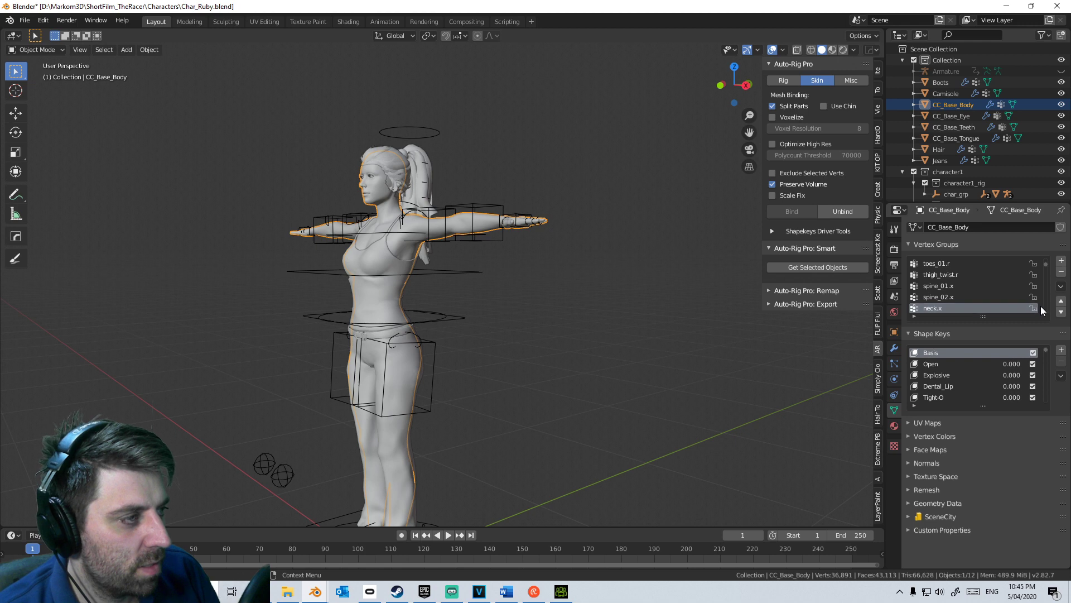
{"action": "left_click_drag", "start_coordinate": [1045, 263], "coordinate": [1045, 257]}
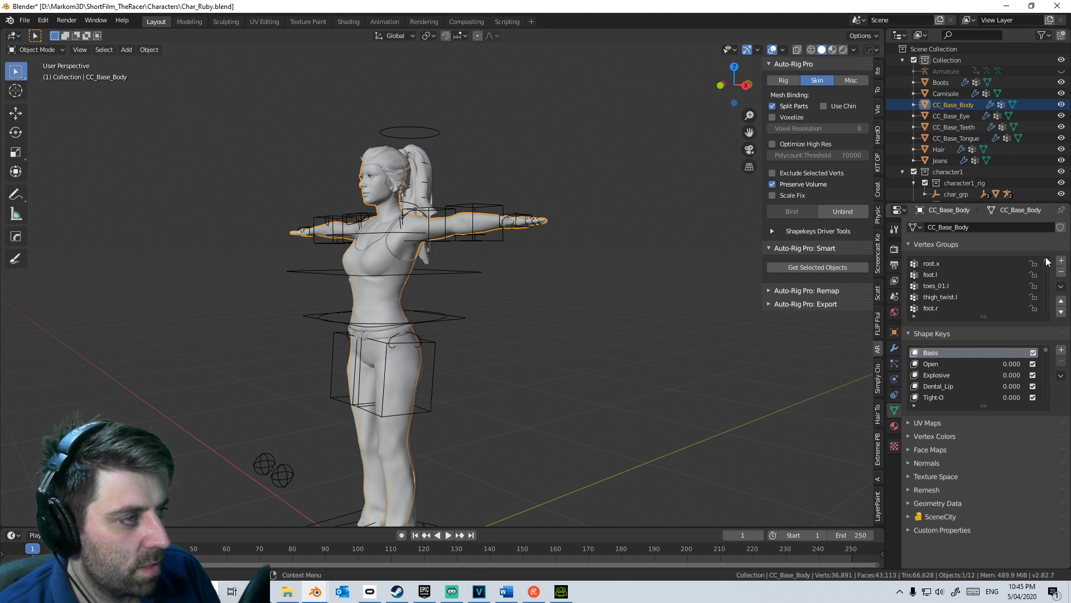
{"action": "left_click", "coordinate": [1061, 287]}
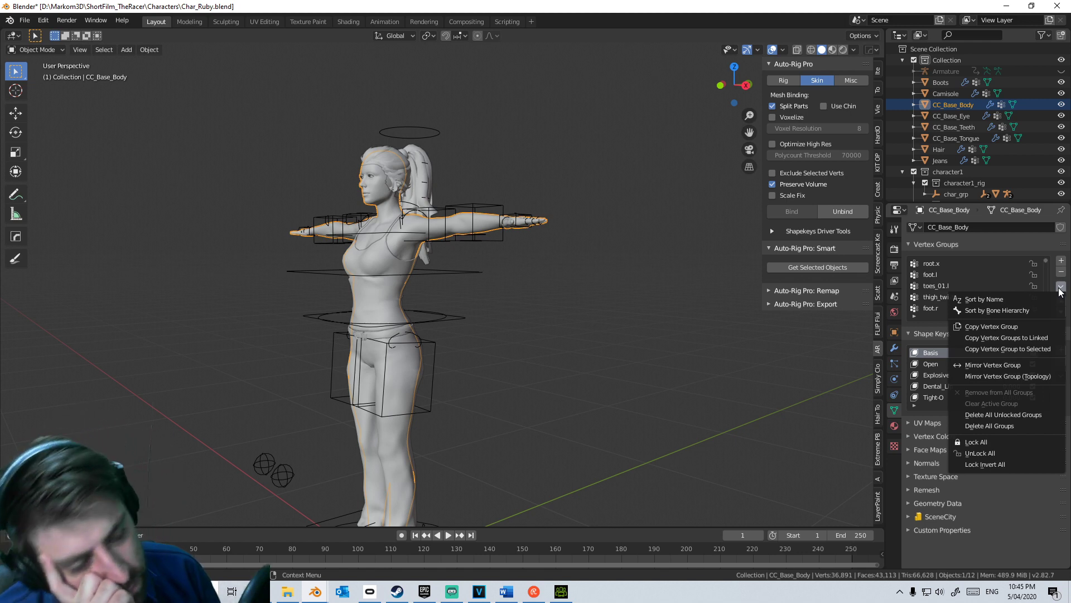
{"action": "left_click", "coordinate": [608, 310]}
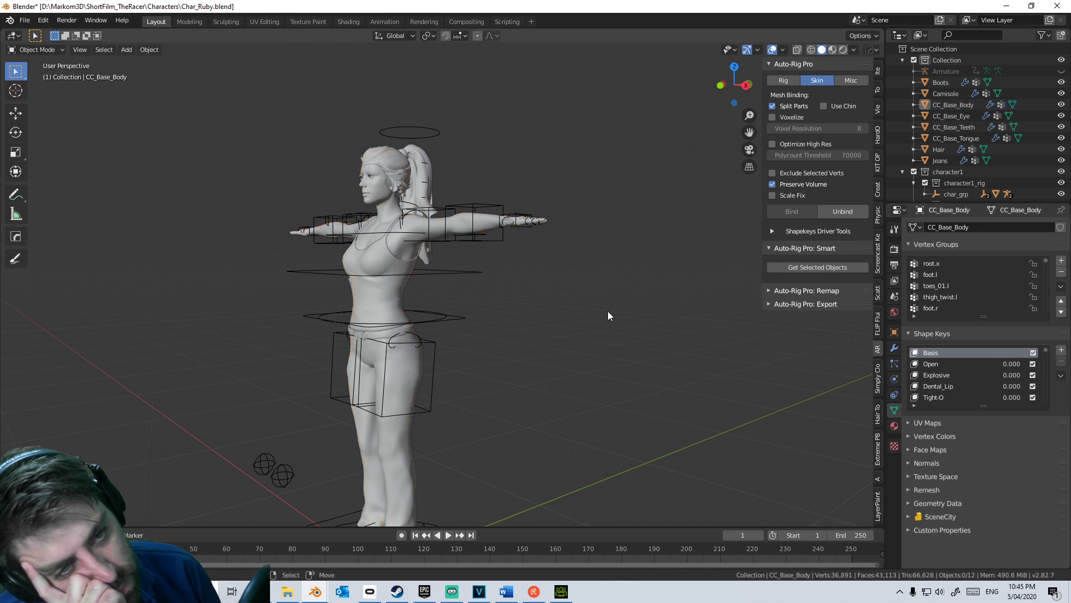
{"action": "left_click", "coordinate": [415, 157]}
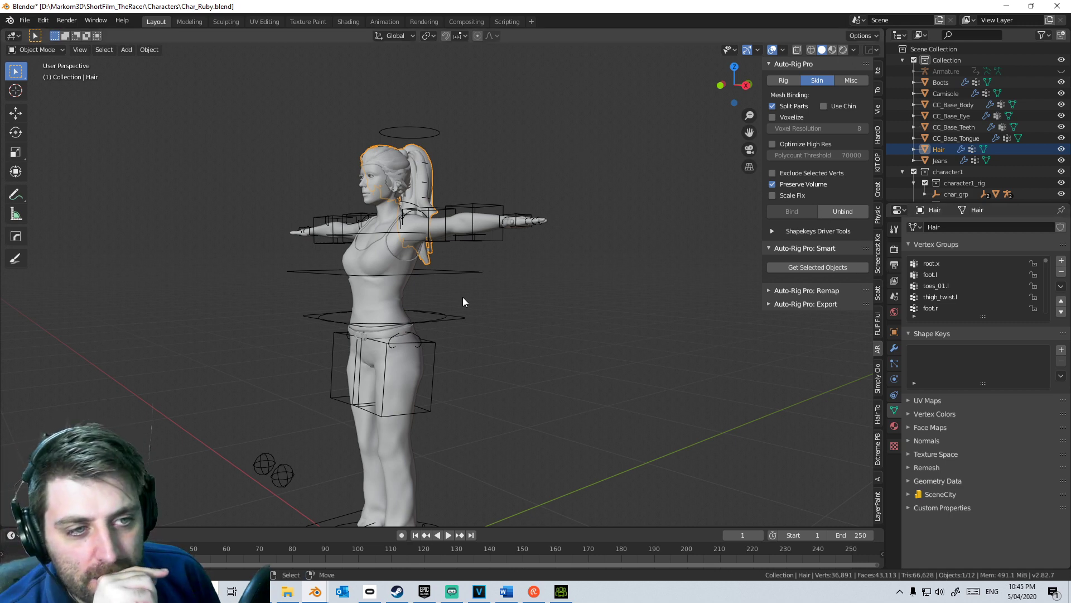
{"action": "middle_click_drag", "start_coordinate": [460, 295], "coordinate": [481, 299]}
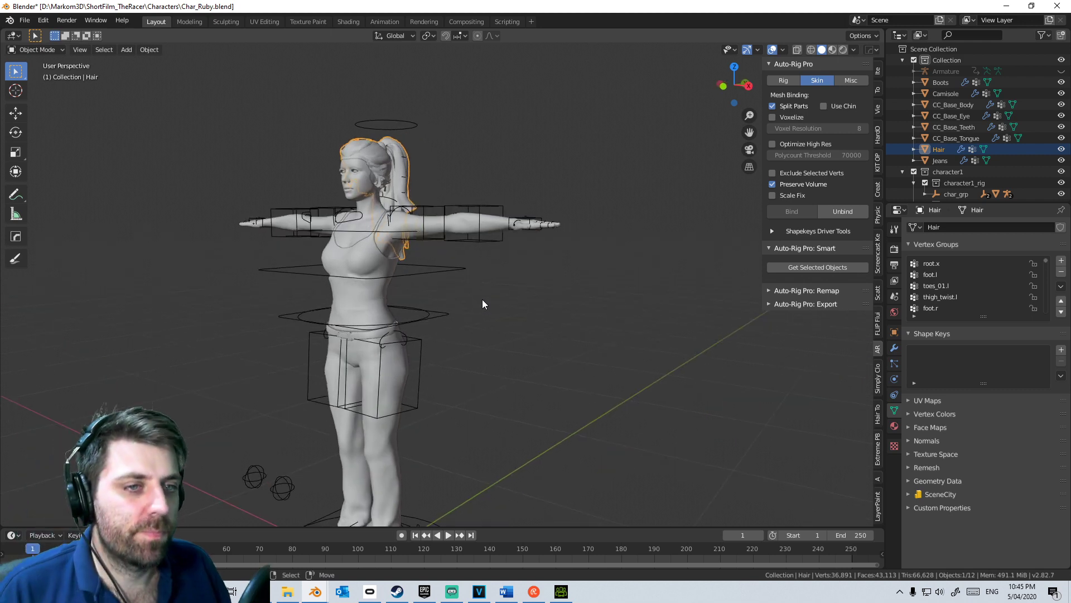
Step: Undo back to before the meshes were bound, and check the left foot controller c_foot_ik.l in Pose Mode
{"action": "left_click", "coordinate": [482, 299]}
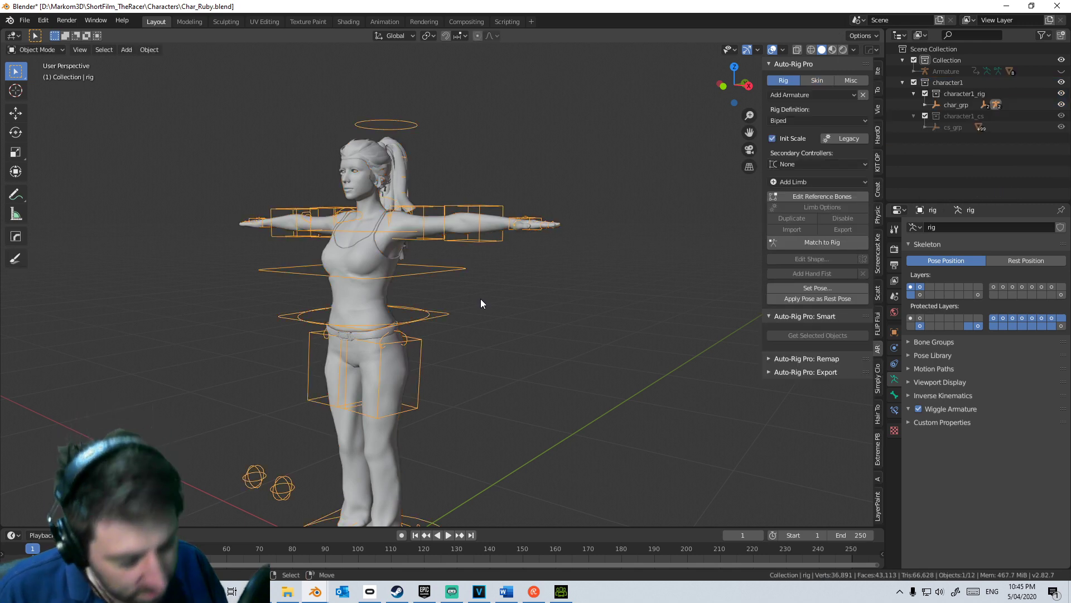
{"action": "middle_click_drag", "start_coordinate": [399, 312], "coordinate": [467, 358]}
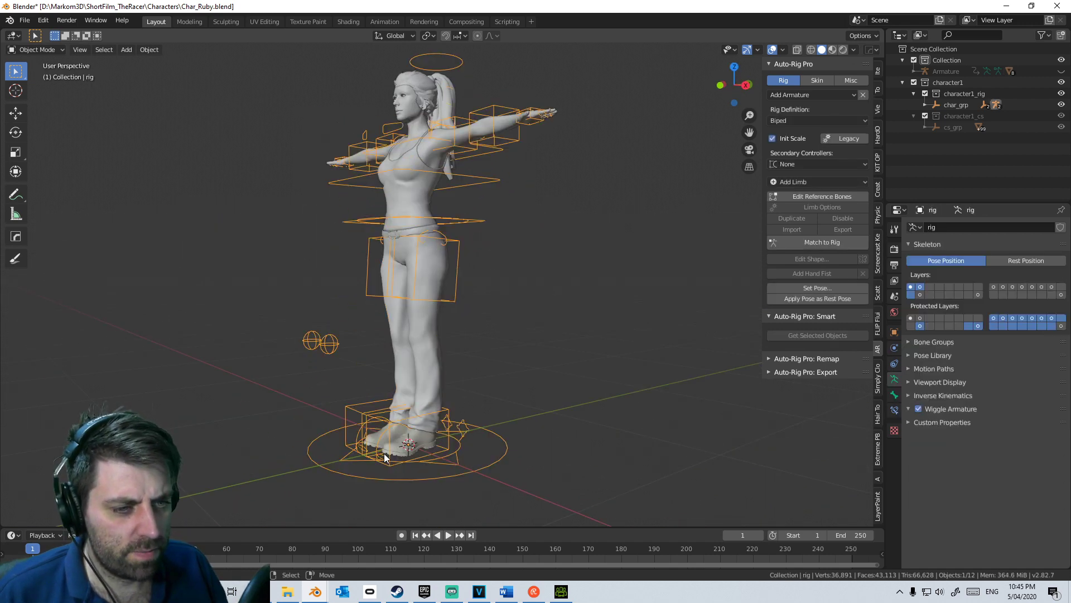
{"action": "left_click", "coordinate": [36, 49]}
{"action": "left_click", "coordinate": [53, 86]}
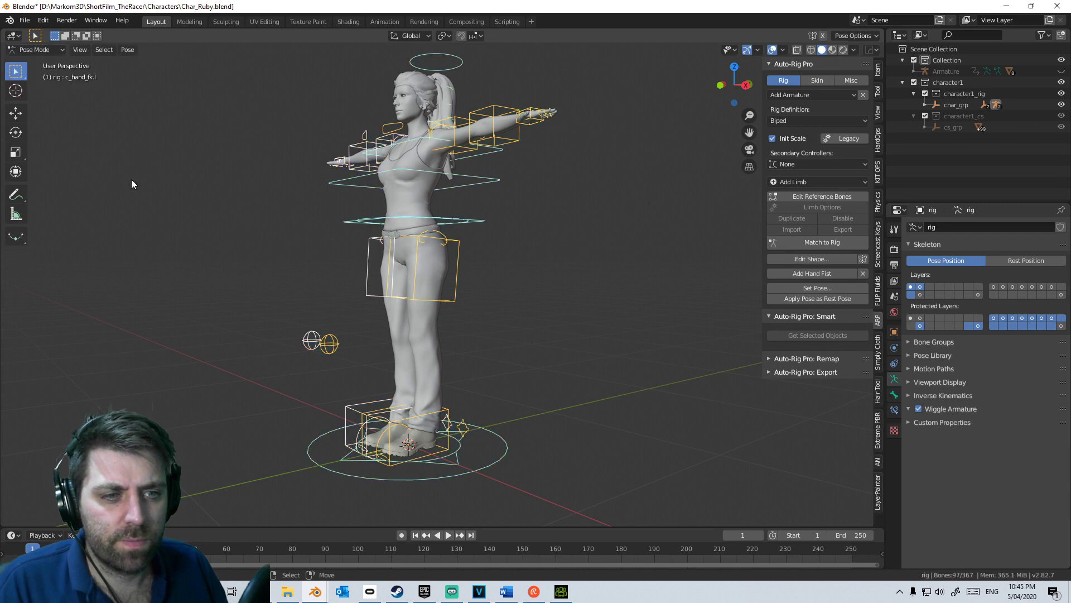
{"action": "left_click", "coordinate": [381, 433]}
{"action": "key", "text": "Escape"}
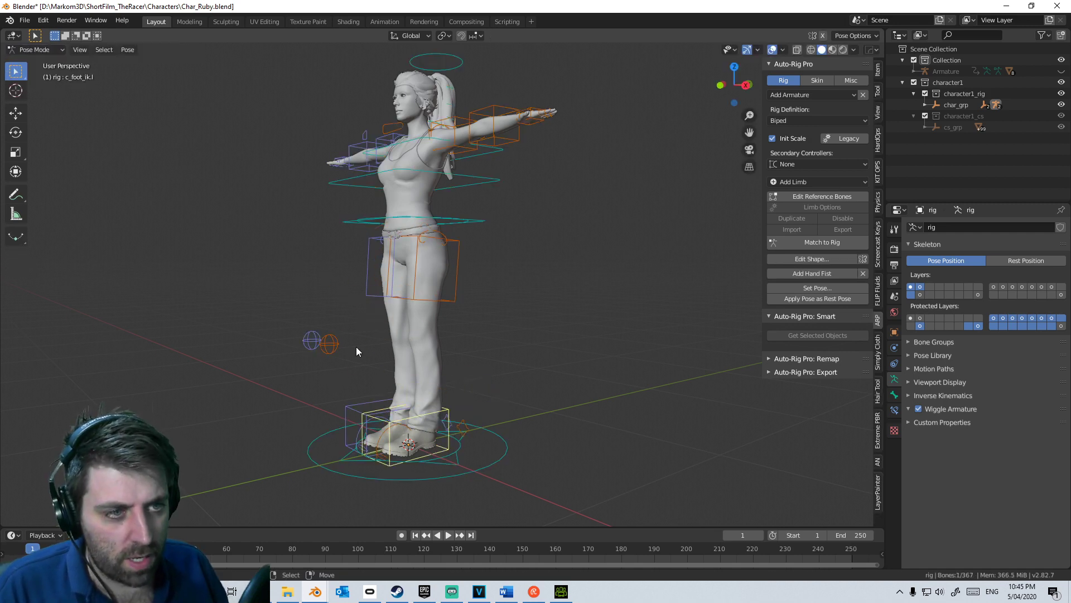
Step: Return the rig to Object Mode and select all visible objects
{"action": "middle_click_drag", "start_coordinate": [356, 347], "coordinate": [457, 357]}
{"action": "left_click", "coordinate": [55, 49]}
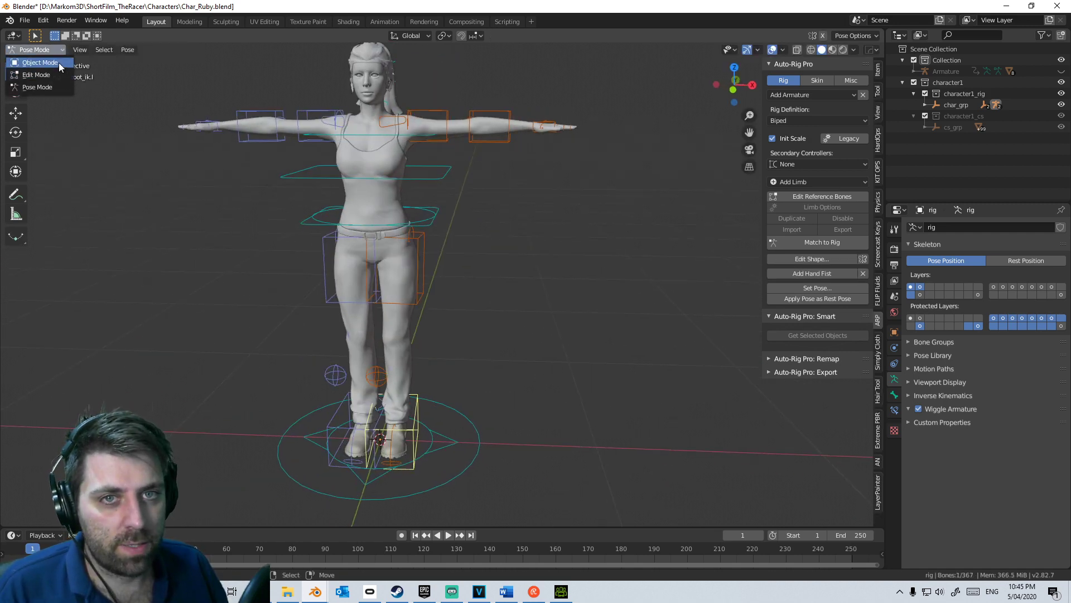
{"action": "left_click", "coordinate": [58, 63]}
{"action": "key", "text": "a"}
{"action": "key", "text": "KP_Decimal"}
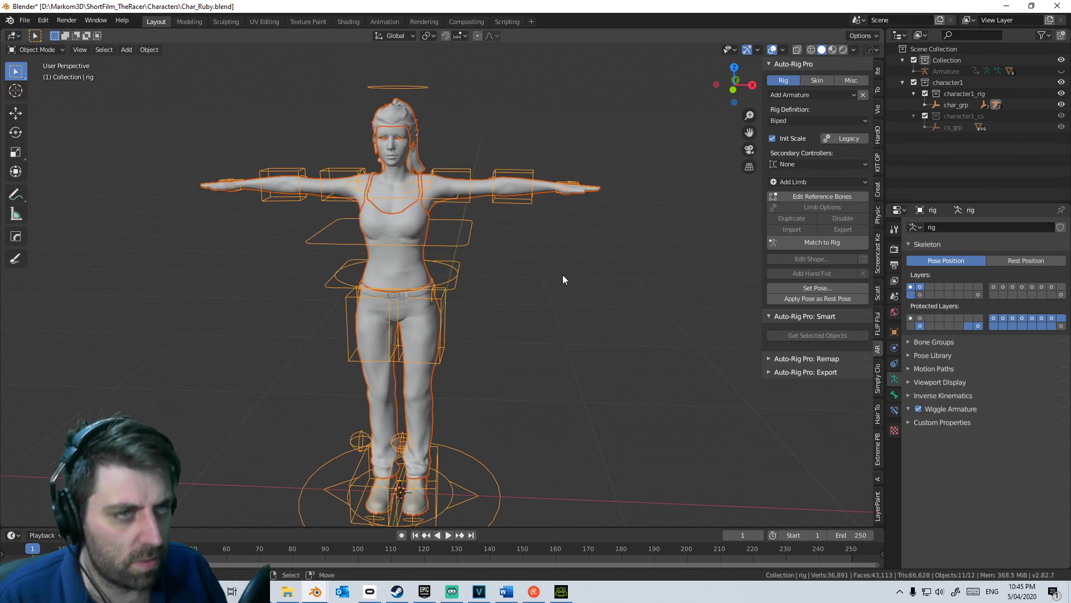
Step: Select only the CC_Base_Body mesh and lock all of its vertex groups
{"action": "left_click", "coordinate": [429, 182]}
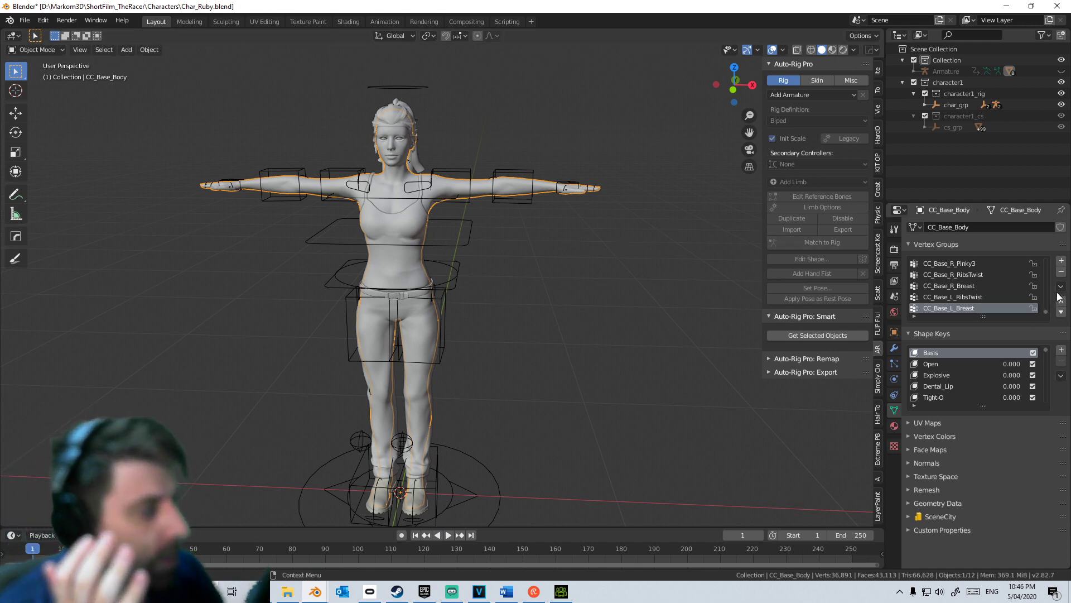
{"action": "scroll", "coordinate": [1029, 300], "scroll_direction": "up", "scroll_amount": 5}
{"action": "scroll", "coordinate": [1027, 297], "scroll_direction": "down", "scroll_amount": 5}
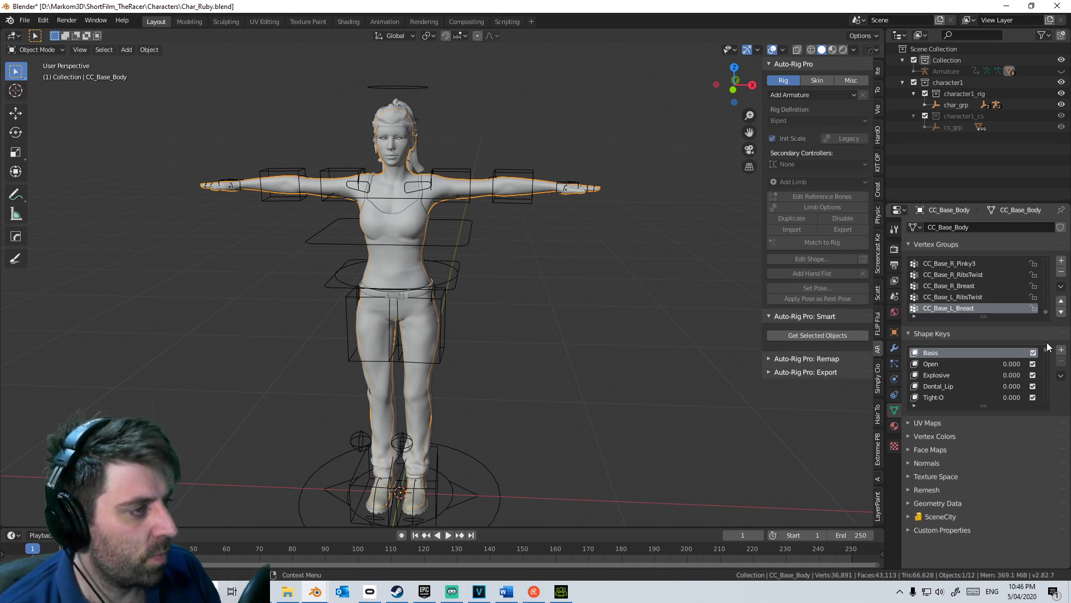
{"action": "left_click", "coordinate": [1060, 285]}
{"action": "left_click", "coordinate": [1039, 441]}
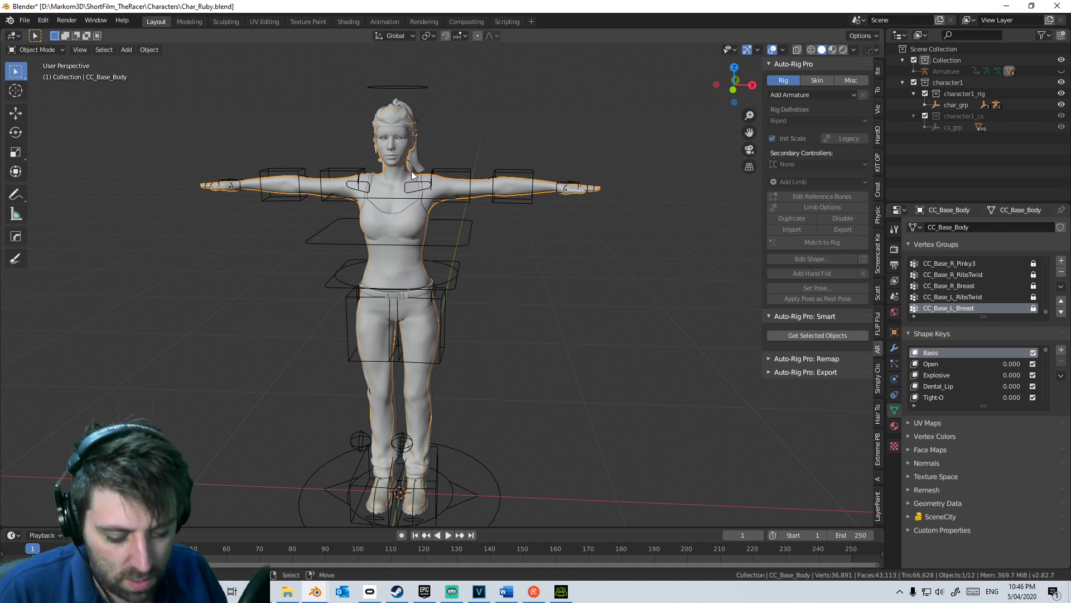
Step: Hide the body mesh and lock all vertex groups of CC_Base_Teeth, keeping both of its groups
{"action": "key", "text": "h"}
{"action": "left_click", "coordinate": [408, 156]}
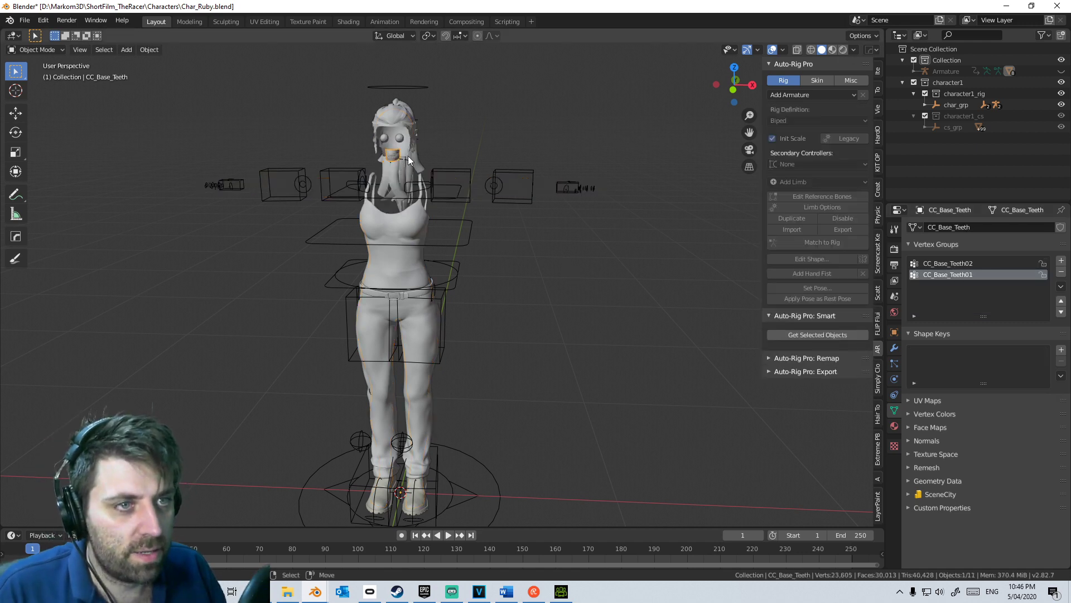
{"action": "left_click", "coordinate": [1060, 287]}
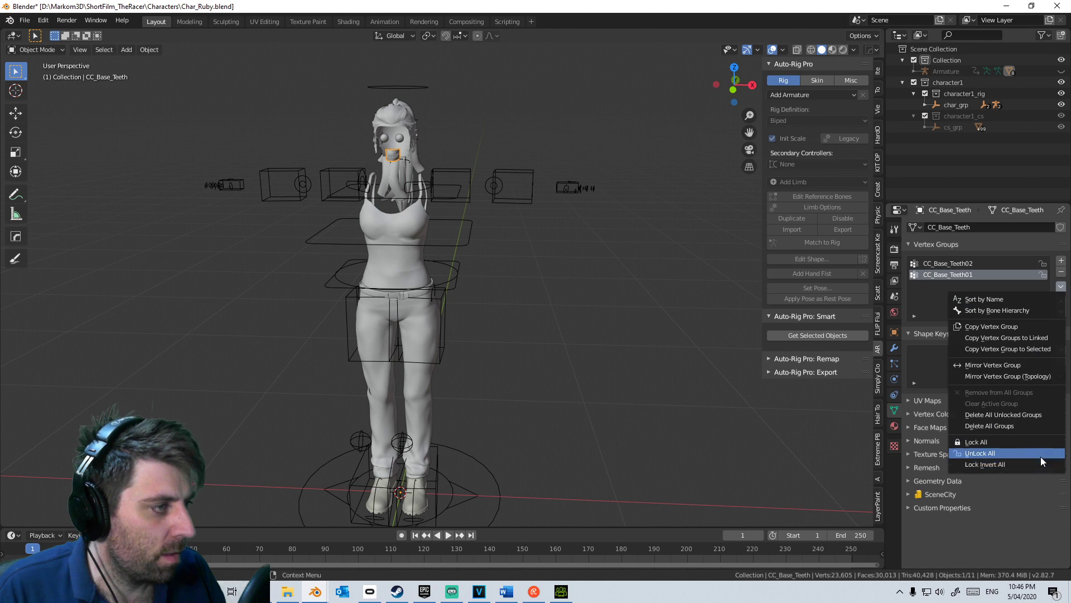
{"action": "left_click", "coordinate": [1061, 272]}
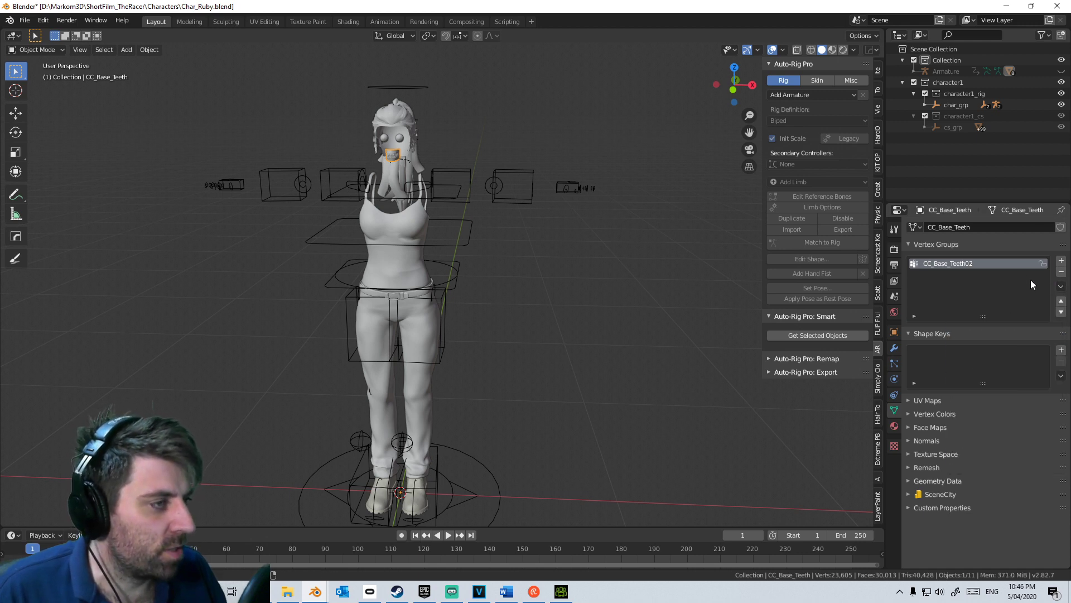
{"action": "key", "text": "ctrl+z"}
{"action": "left_click", "coordinate": [1061, 287]}
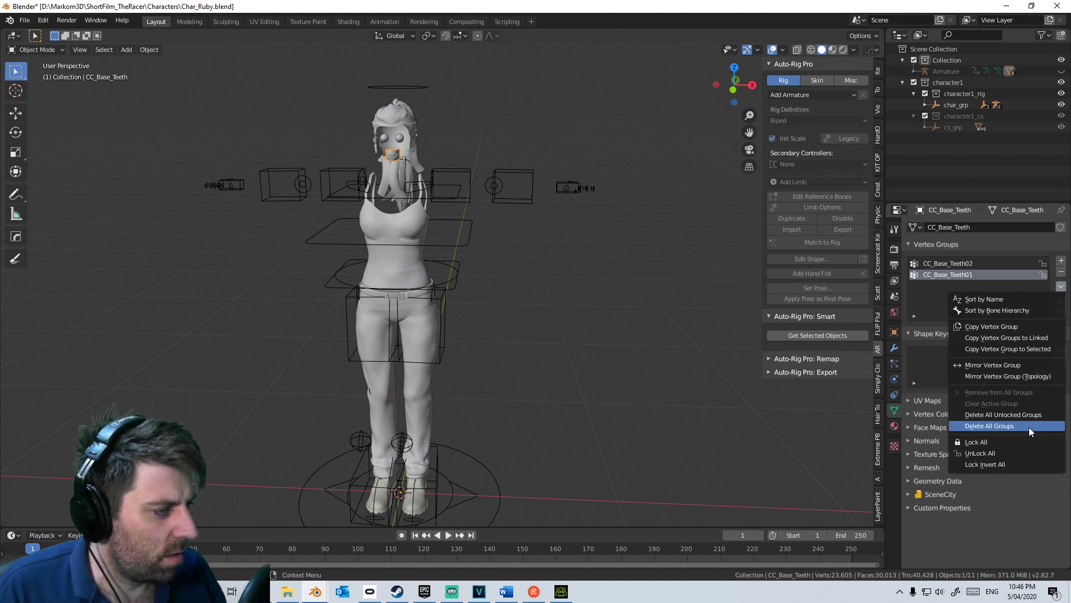
{"action": "left_click", "coordinate": [1027, 441]}
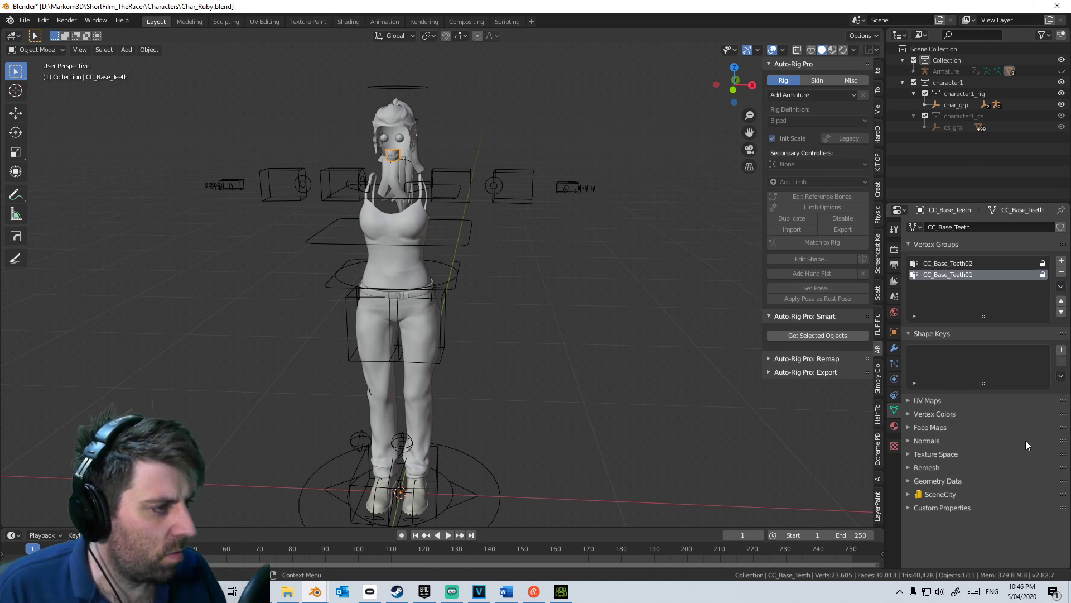
Step: Hide the teeth mesh and lock all vertex groups of CC_Base_Tongue
{"action": "left_click", "coordinate": [401, 159]}
{"action": "scroll", "coordinate": [556, 243], "scroll_direction": "up", "scroll_amount": 4}
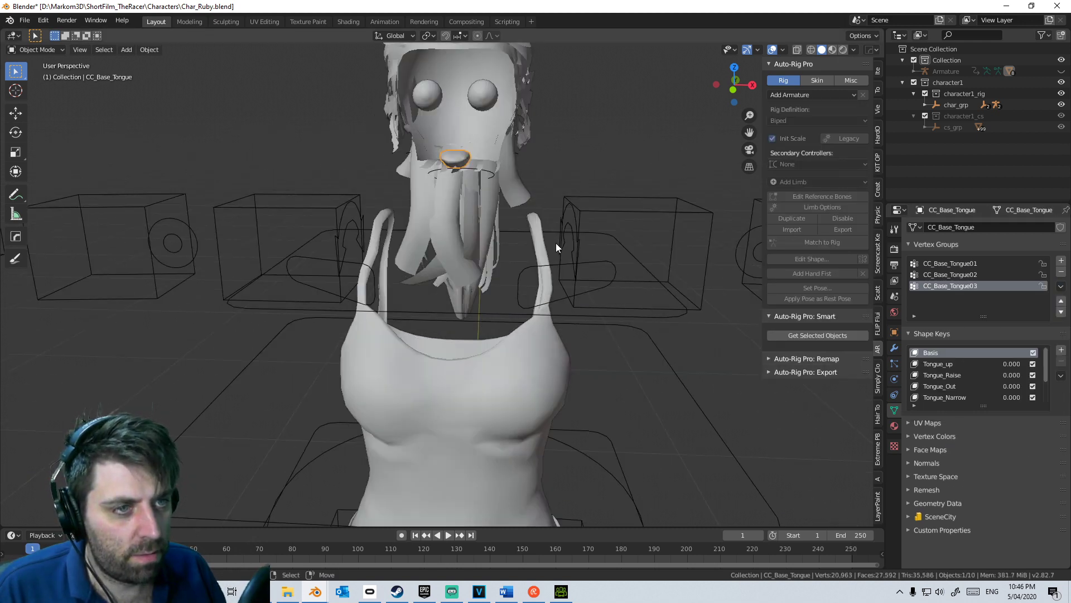
{"action": "left_click", "coordinate": [1061, 287]}
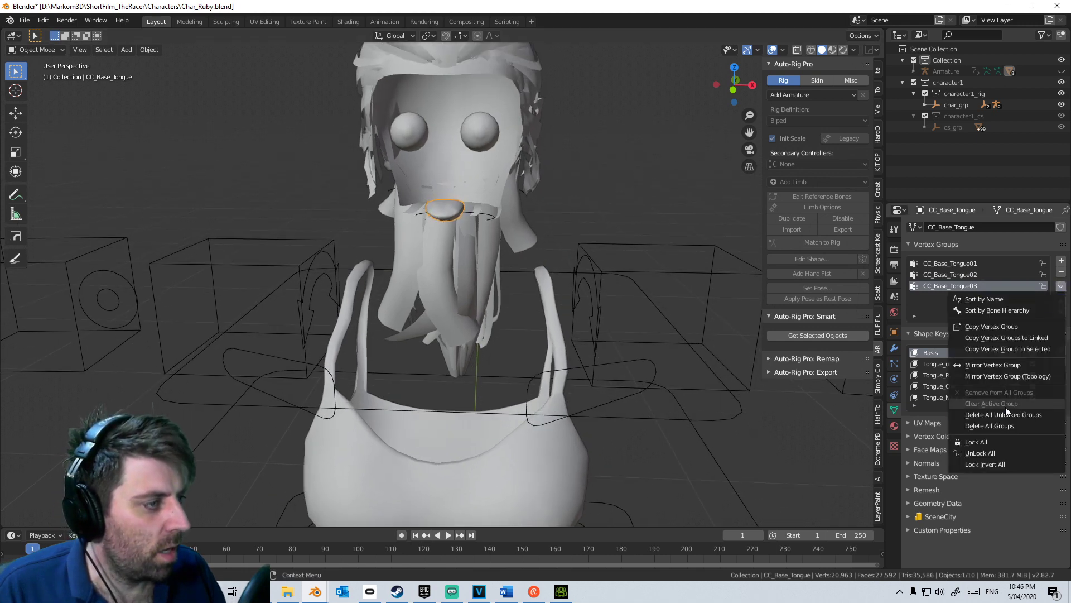
{"action": "left_click", "coordinate": [996, 441]}
Step: Lock all vertex groups of the CC_Base_Eye mesh
{"action": "left_click", "coordinate": [469, 129]}
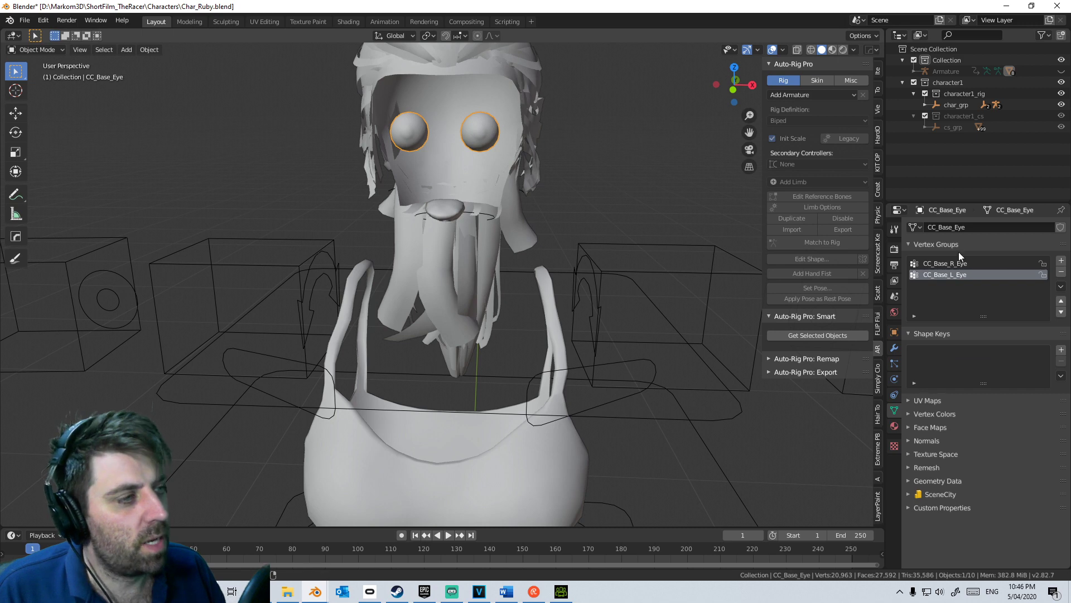
{"action": "left_click", "coordinate": [1060, 286]}
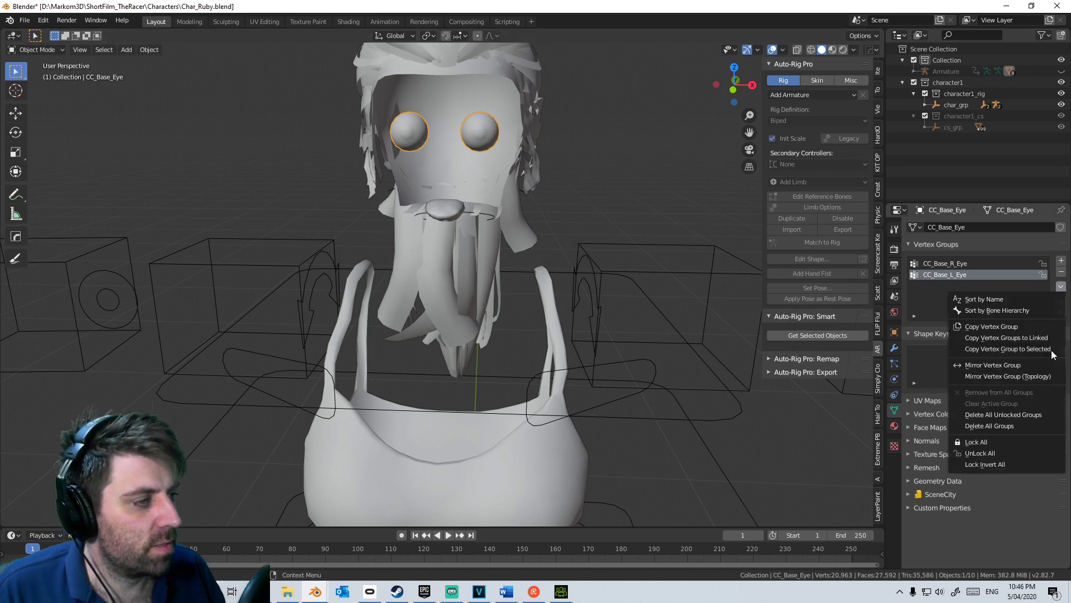
{"action": "left_click", "coordinate": [1040, 441]}
Step: Select the Hair mesh and examine its vertex groups and its shape from the side
{"action": "left_click", "coordinate": [422, 69]}
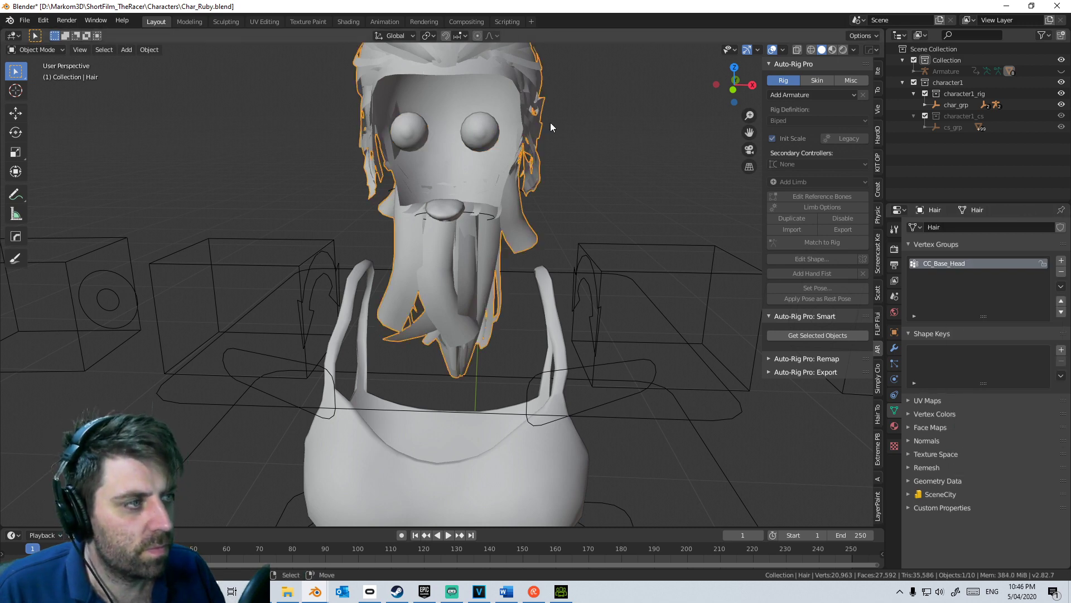
{"action": "scroll", "coordinate": [737, 226], "scroll_direction": "down", "scroll_amount": 4}
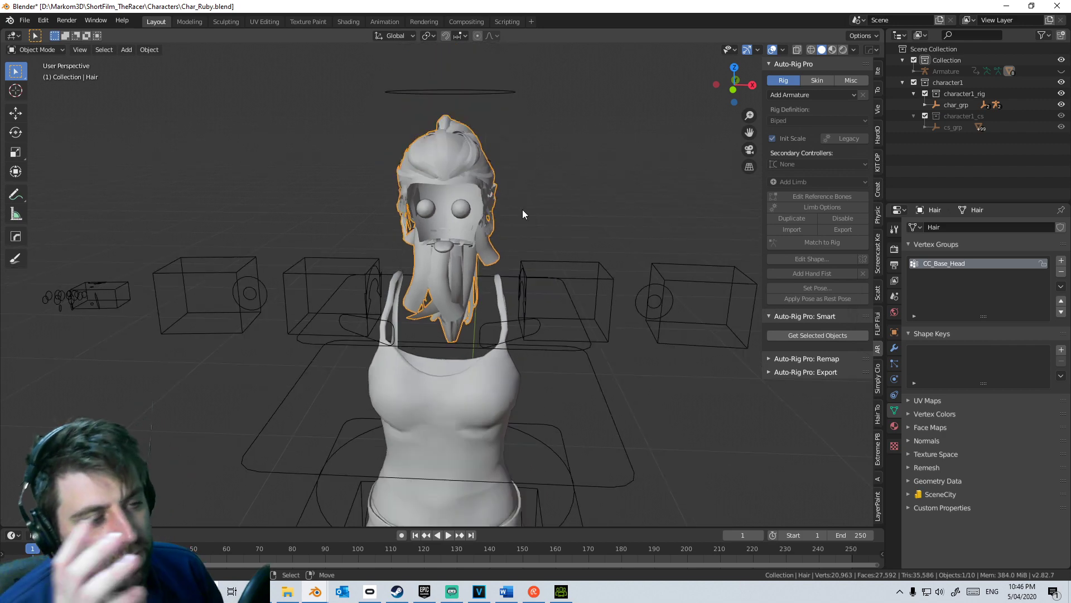
{"action": "middle_click_drag", "start_coordinate": [499, 205], "coordinate": [378, 207]}
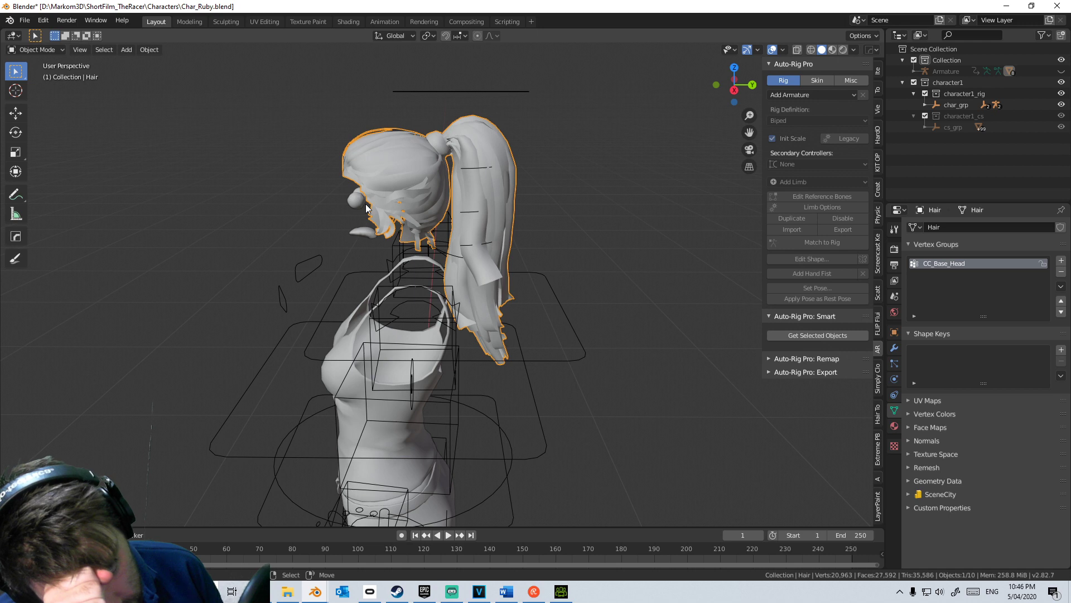
{"action": "scroll", "coordinate": [366, 207], "scroll_direction": "down", "scroll_amount": 5}
{"action": "middle_click_drag", "start_coordinate": [370, 206], "coordinate": [492, 369]}
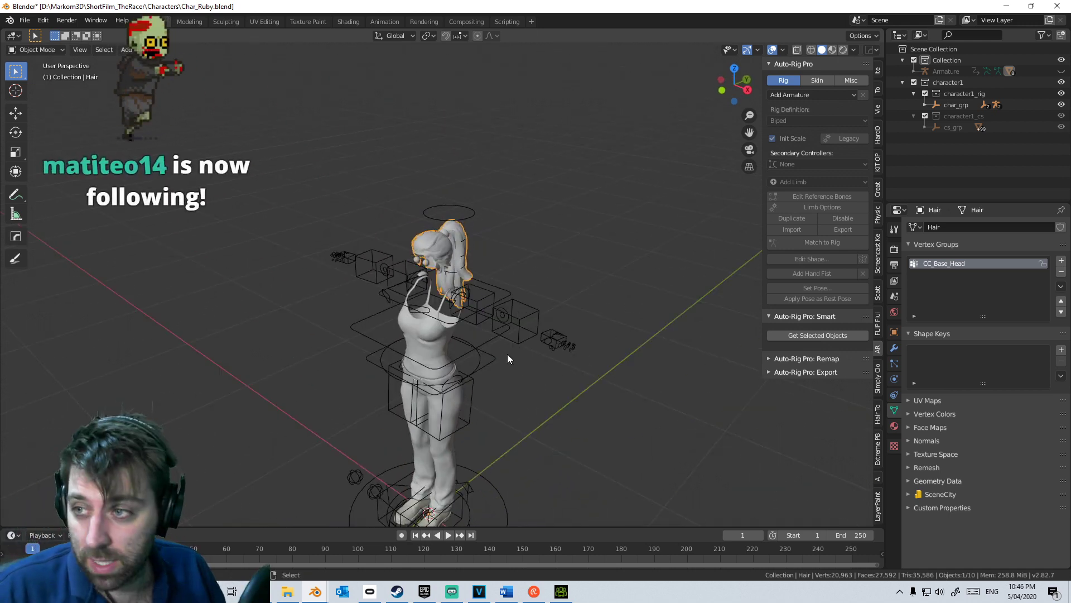
Step: Unhide all objects and hide the original Armature again
{"action": "key", "text": "alt+h"}
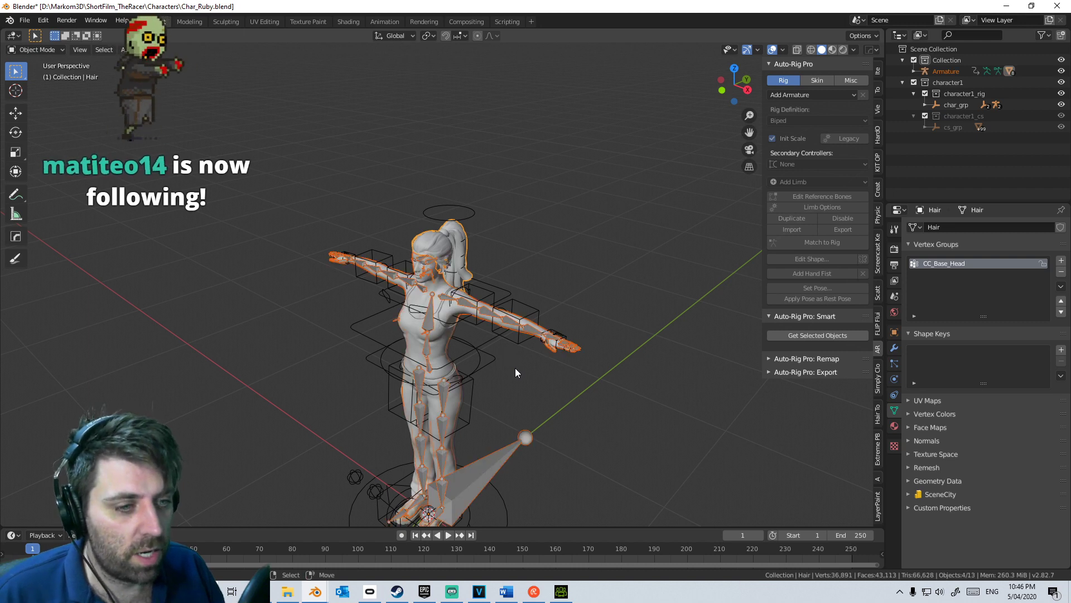
{"action": "left_click", "coordinate": [516, 450]}
{"action": "key", "text": "h"}
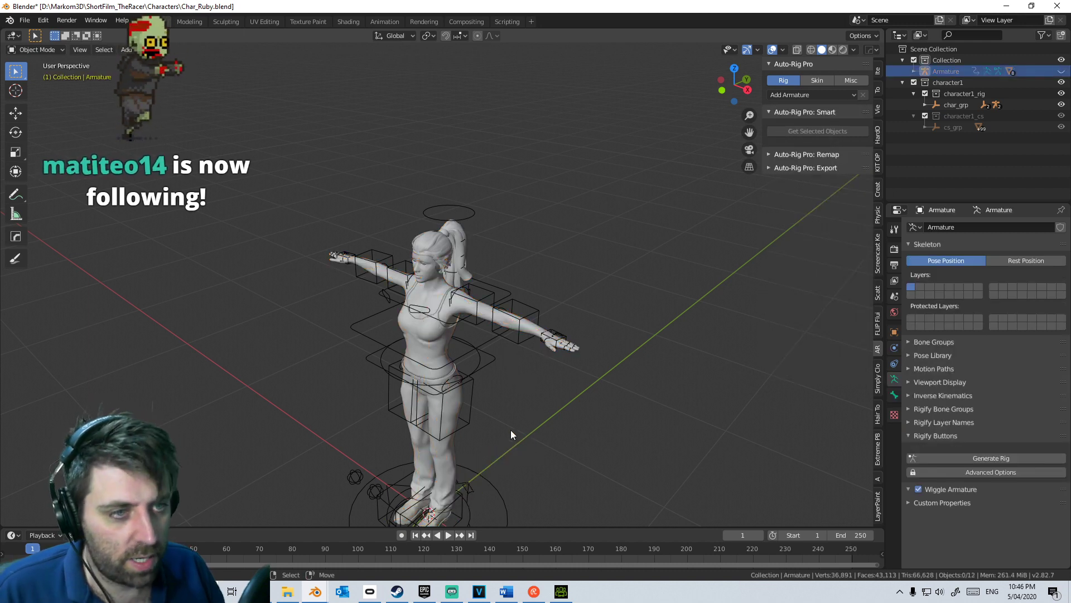
Step: Hide the body, teeth, tongue and eye meshes one after another, and select the Hair mesh
{"action": "scroll", "coordinate": [516, 413], "scroll_direction": "up", "scroll_amount": 5}
{"action": "left_click", "coordinate": [447, 255]}
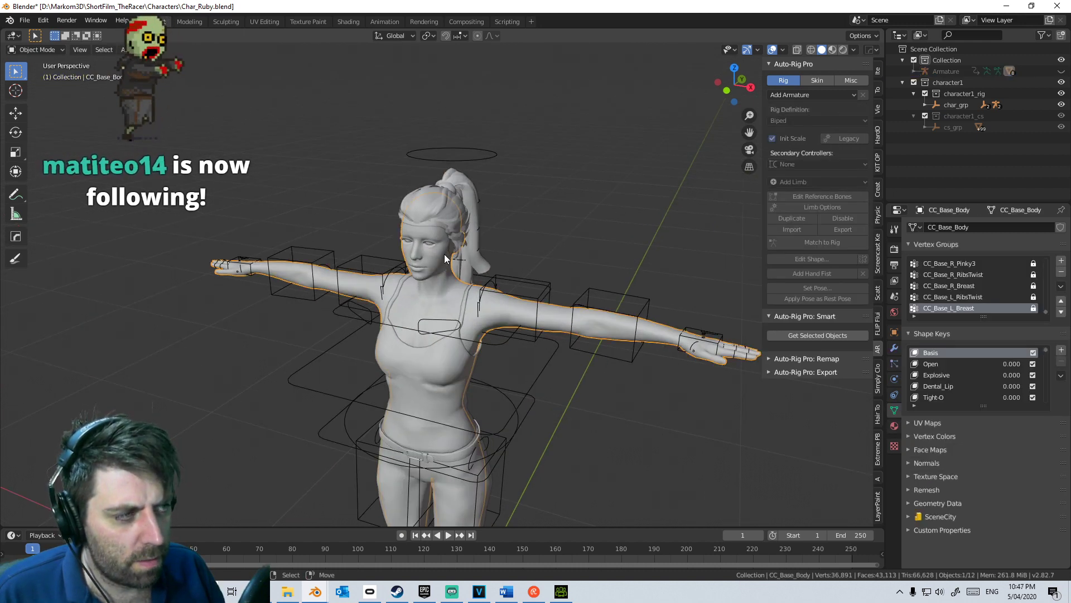
{"action": "key", "text": "h"}
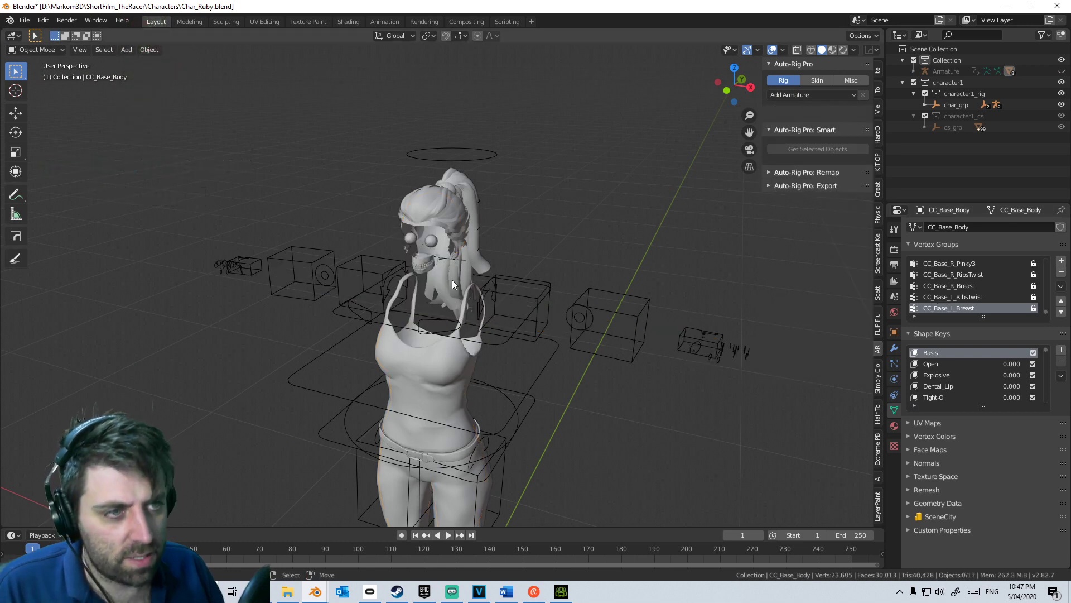
{"action": "left_click", "coordinate": [430, 260]}
{"action": "key", "text": "h"}
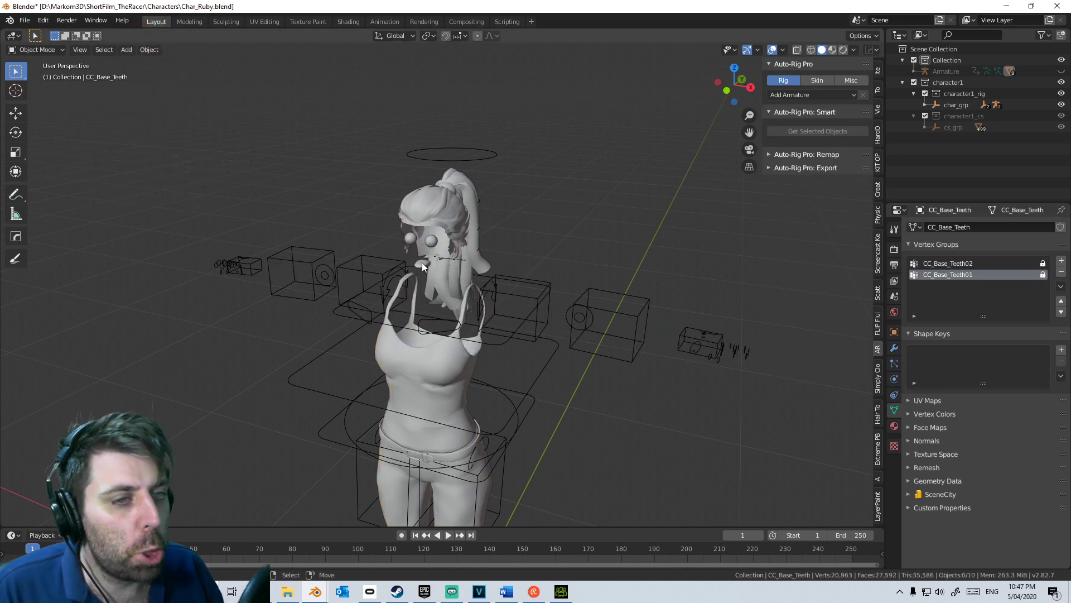
{"action": "left_click", "coordinate": [425, 260]}
{"action": "key", "text": "h"}
{"action": "left_click", "coordinate": [431, 240]}
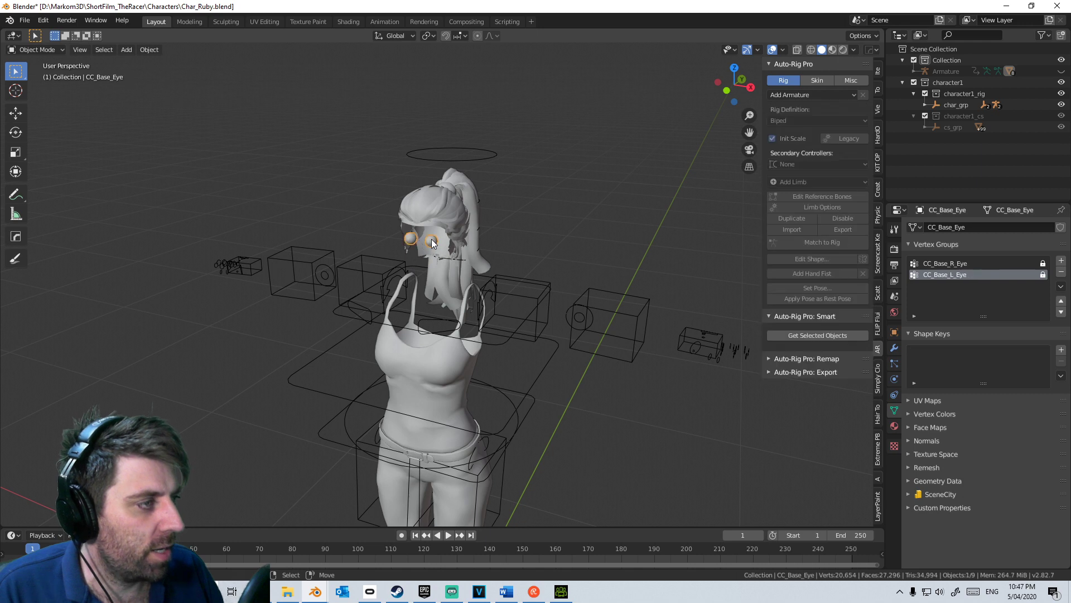
{"action": "key", "text": "h"}
{"action": "left_click", "coordinate": [431, 212]}
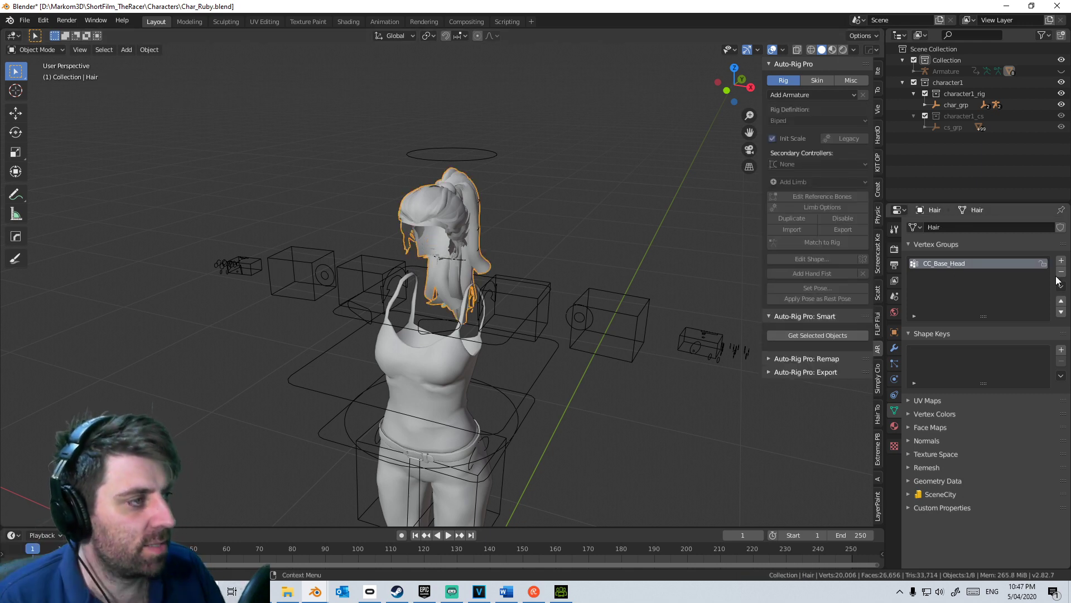
Step: Lock all vertex groups of the Hair mesh
{"action": "left_click", "coordinate": [1061, 285]}
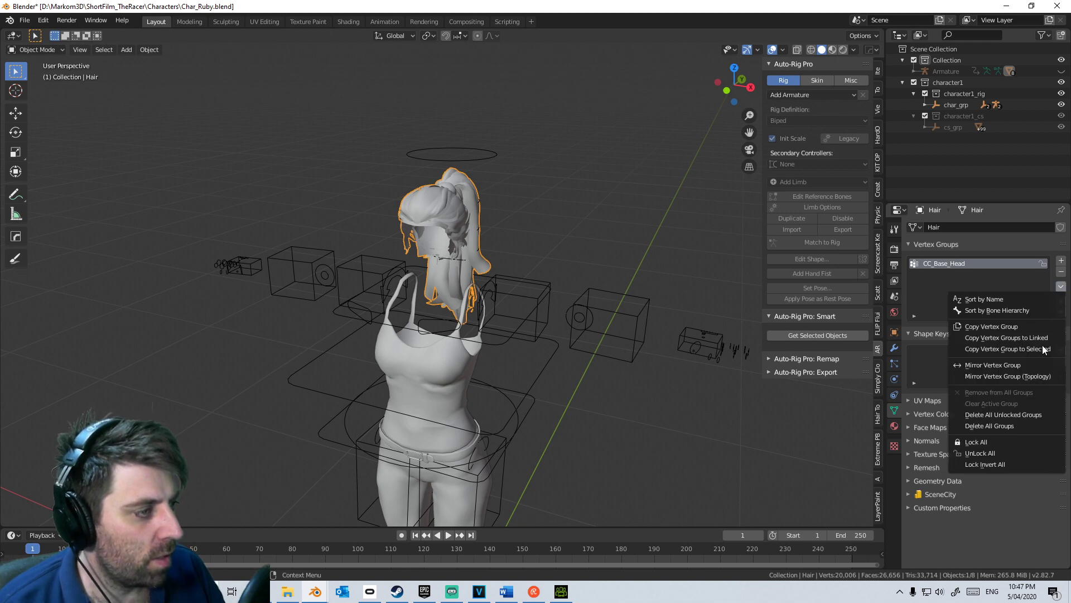
{"action": "left_click", "coordinate": [1026, 442]}
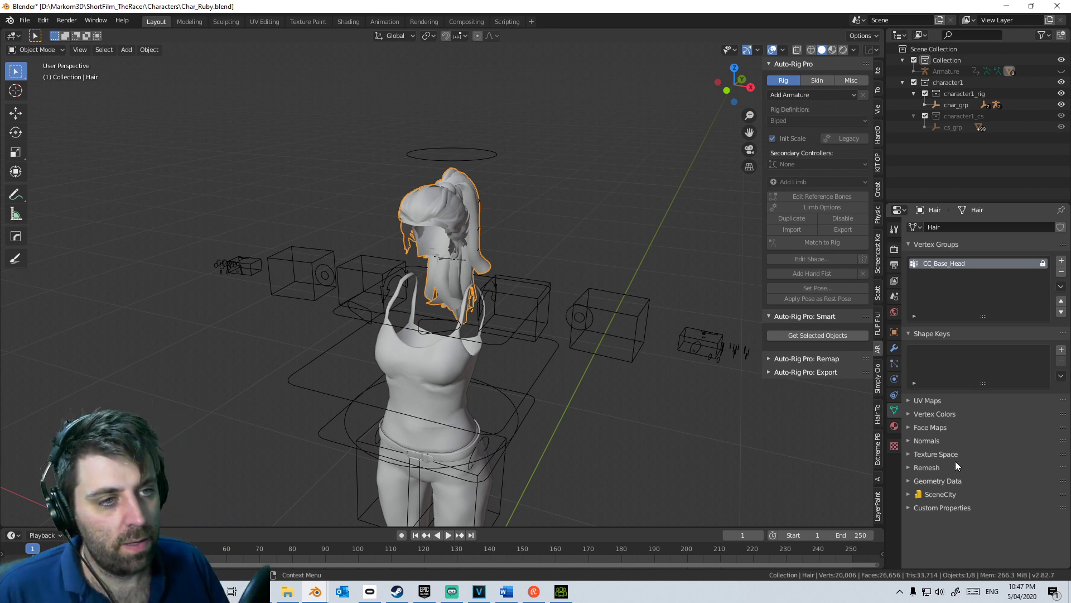
{"action": "scroll", "coordinate": [678, 288], "scroll_direction": "up", "scroll_amount": 8}
{"action": "scroll", "coordinate": [413, 217], "scroll_direction": "down", "scroll_amount": 5}
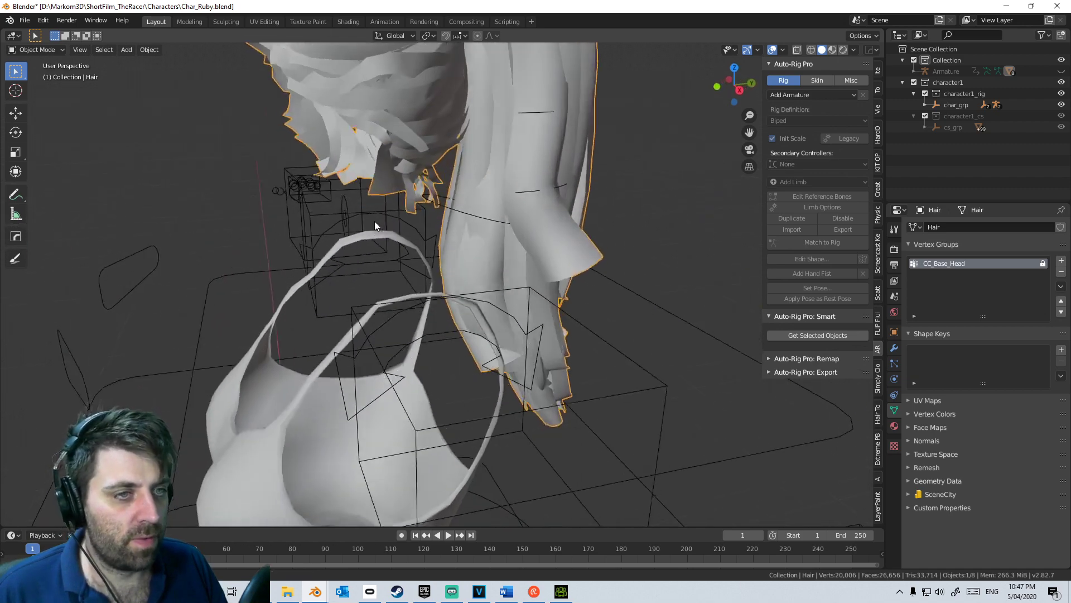
{"action": "middle_click_drag", "start_coordinate": [373, 220], "coordinate": [476, 272]}
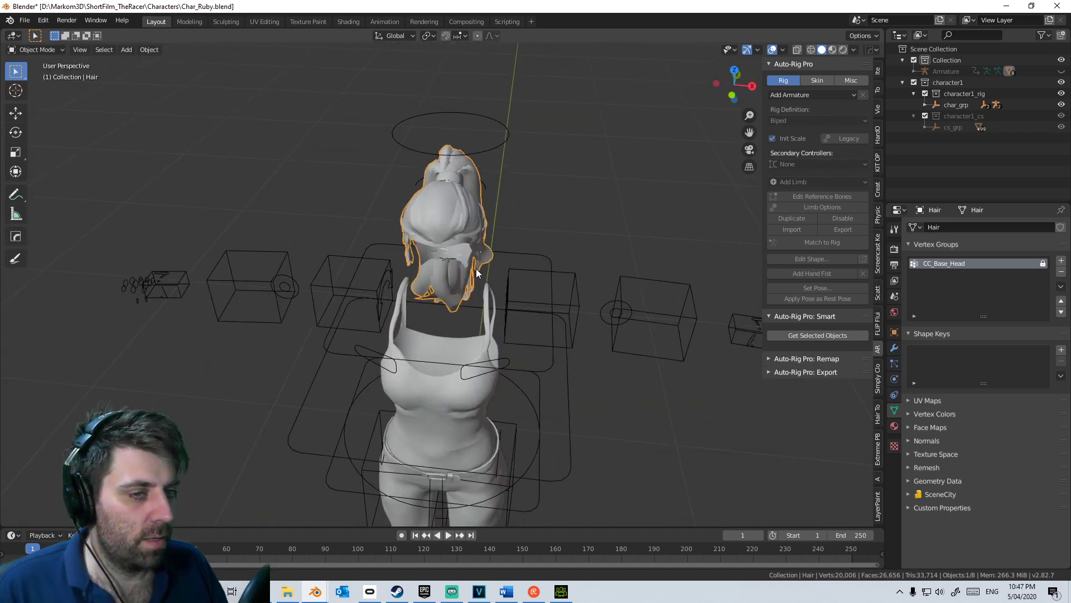
Step: Unhide all objects, save the file, and save a copy in the Characters folder as Char_Ruby_PreBind.blend
{"action": "key", "text": "alt+h"}
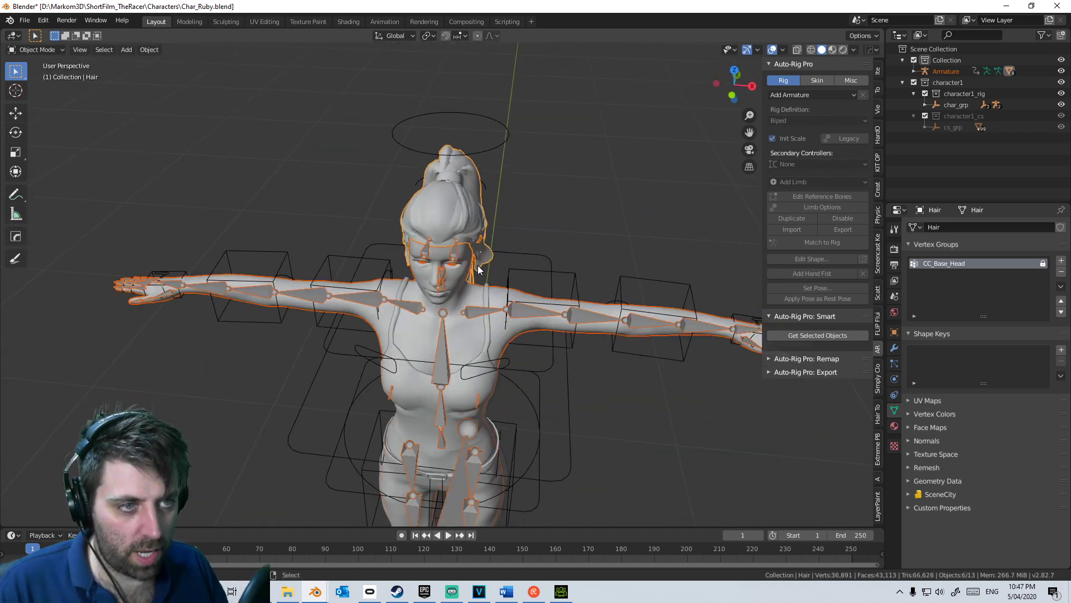
{"action": "key", "text": "ctrl+s"}
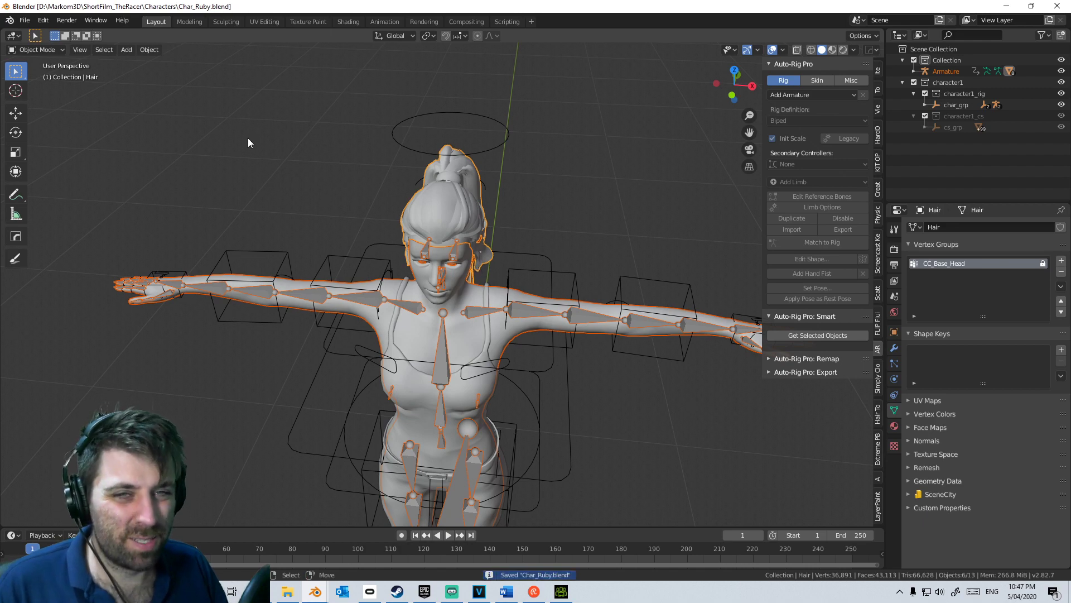
{"action": "left_click", "coordinate": [25, 20]}
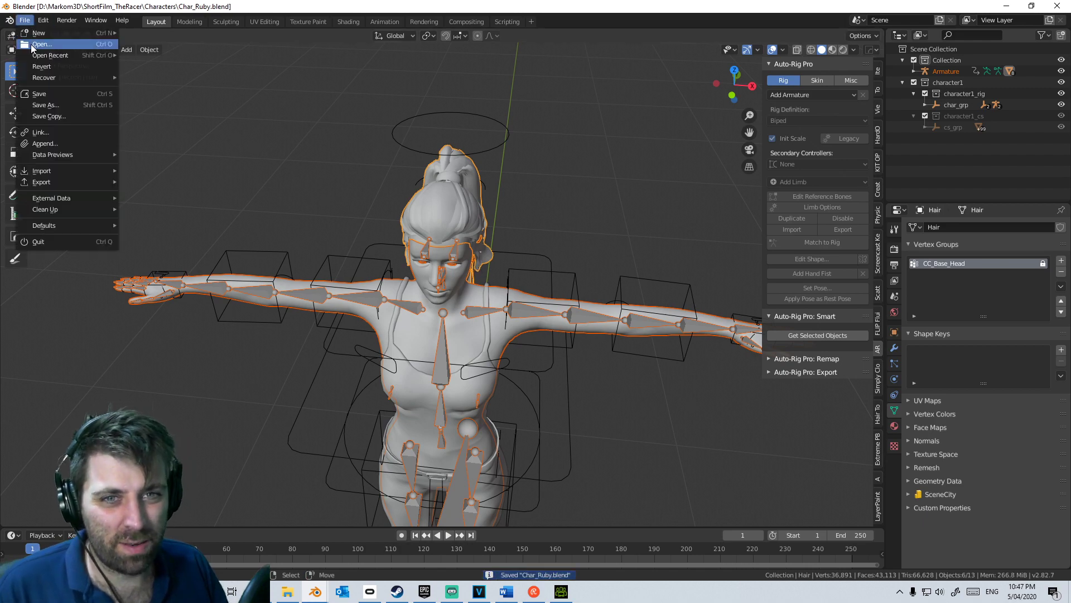
{"action": "left_click", "coordinate": [63, 105]}
{"action": "left_click", "coordinate": [369, 487]}
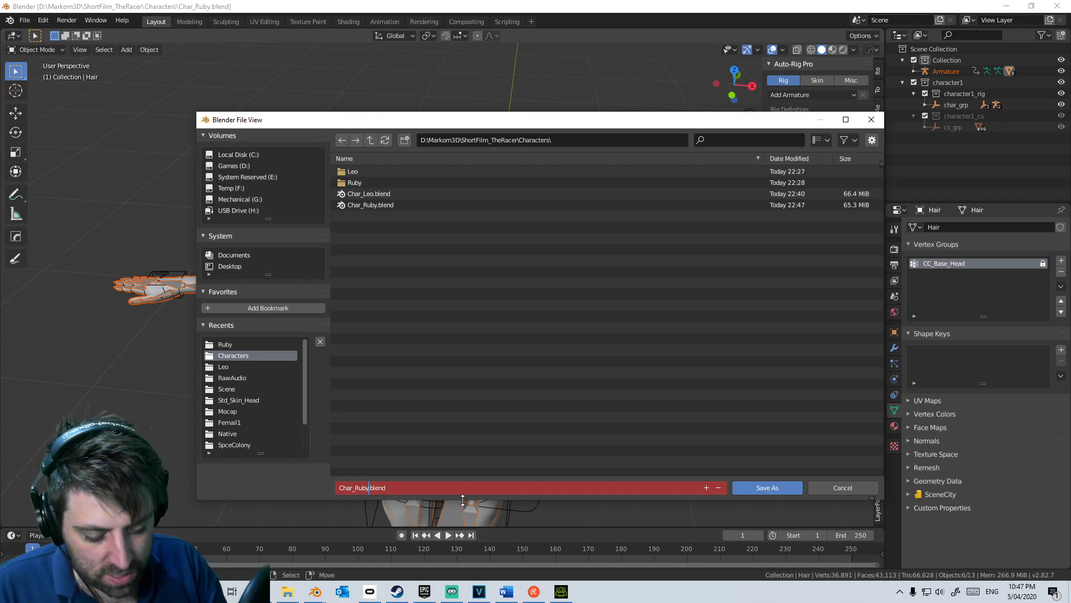
{"action": "type", "text": "_"}
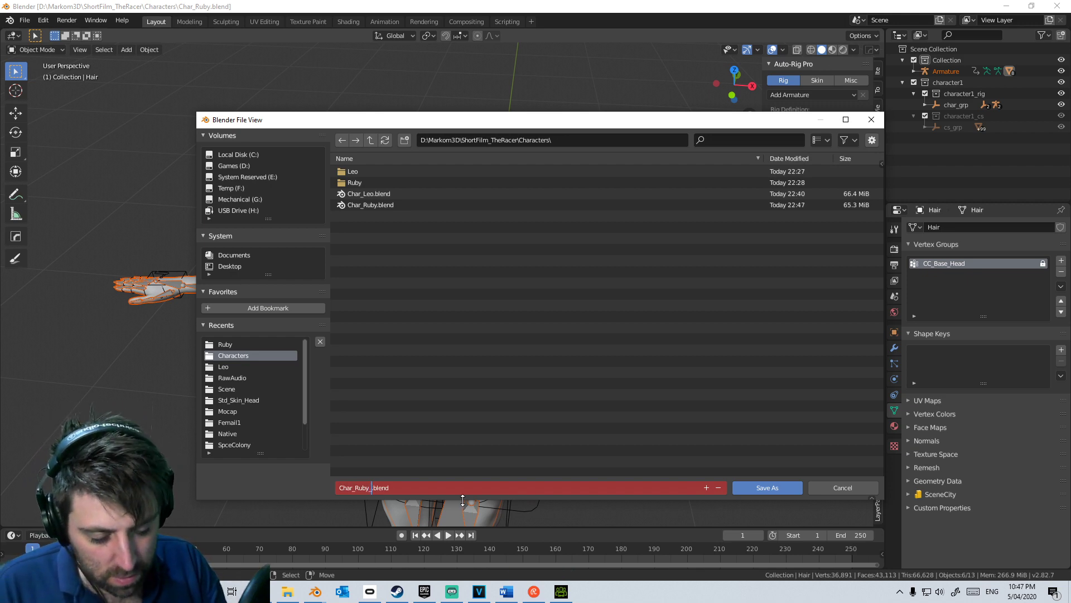
{"action": "type", "text": "P"}
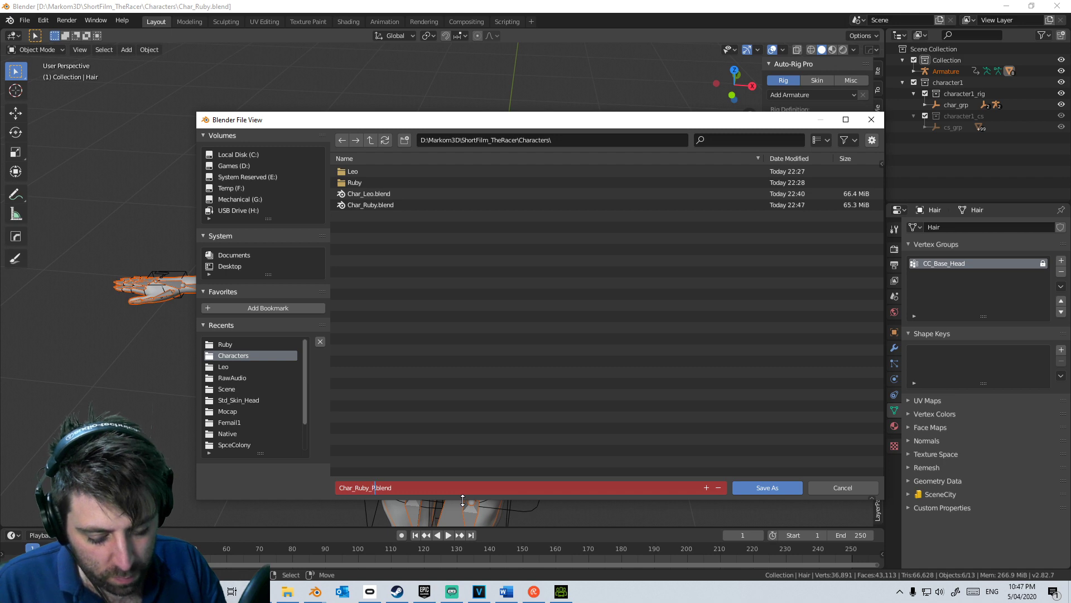
{"action": "type", "text": "reBind"}
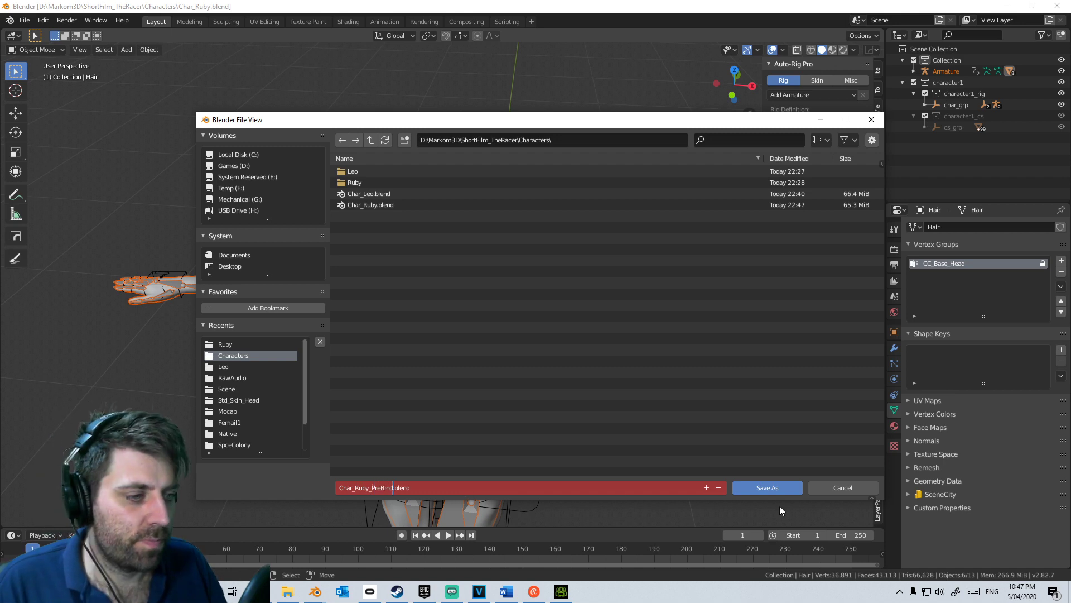
{"action": "left_click", "coordinate": [774, 490]}
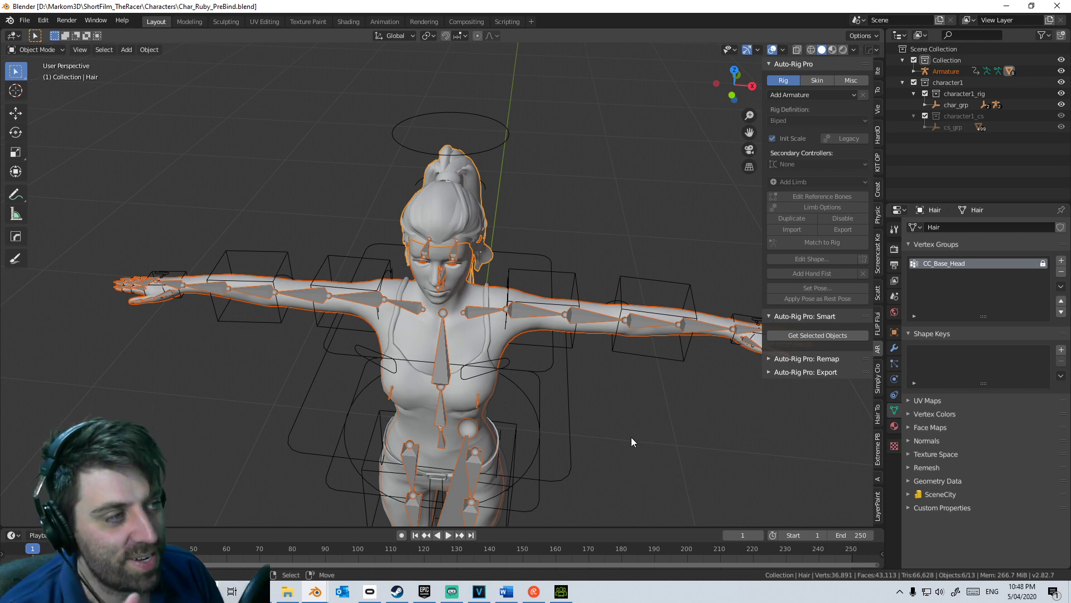
Step: Select the CC_Base_Body mesh and examine its neck and shoulder area in wireframe, returning to solid shading
{"action": "middle_click_drag", "start_coordinate": [631, 437], "coordinate": [416, 373]}
{"action": "scroll", "coordinate": [390, 334], "scroll_direction": "up", "scroll_amount": 6}
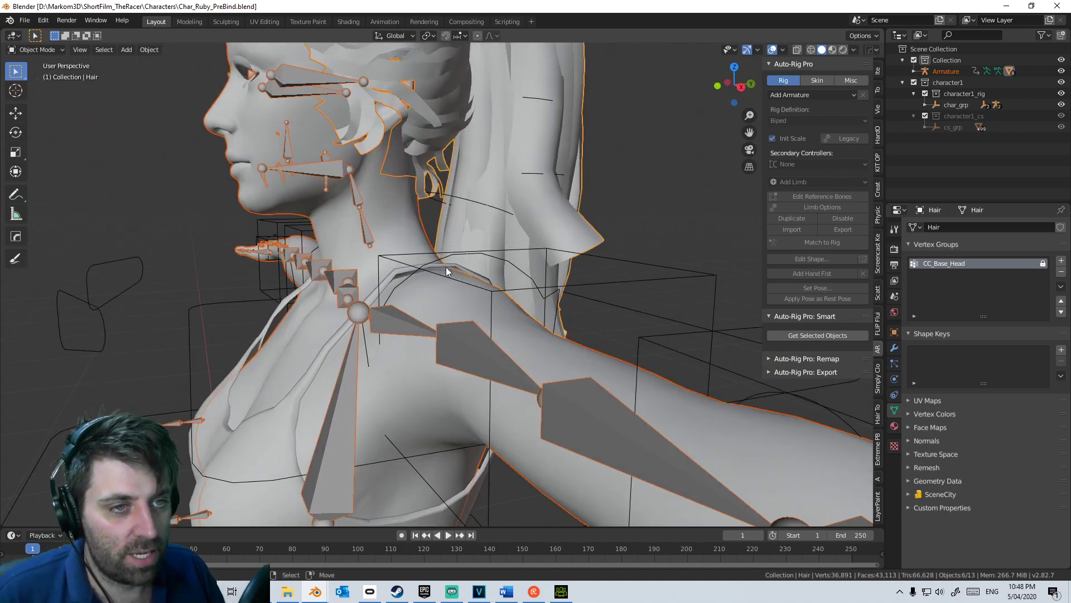
{"action": "mouse_move", "coordinate": [447, 267]}
{"action": "middle_mouse_down", "text": "shift"}
{"action": "mouse_move", "coordinate": [472, 256]}
{"action": "mouse_move", "coordinate": [457, 253]}
{"action": "middle_mouse_up", "text": "shift"}
{"action": "left_click", "coordinate": [466, 261]}
{"action": "key", "text": "z"}
{"action": "left_click", "coordinate": [428, 266]}
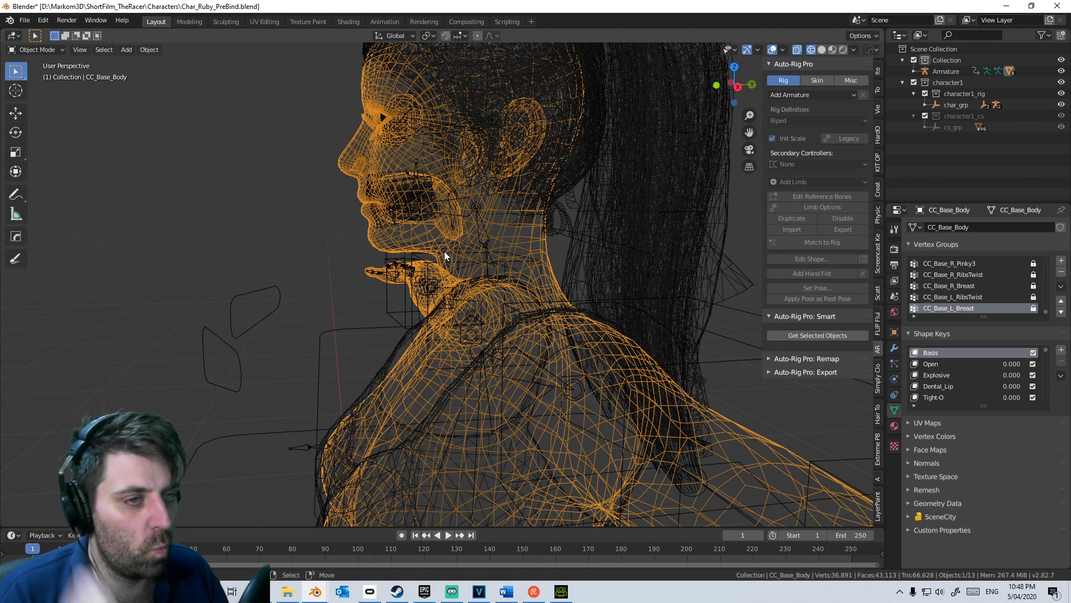
{"action": "scroll", "coordinate": [444, 251], "scroll_direction": "down", "scroll_amount": 5}
{"action": "key", "text": "shift+z"}
{"action": "scroll", "coordinate": [514, 269], "scroll_direction": "down", "scroll_amount": 3}
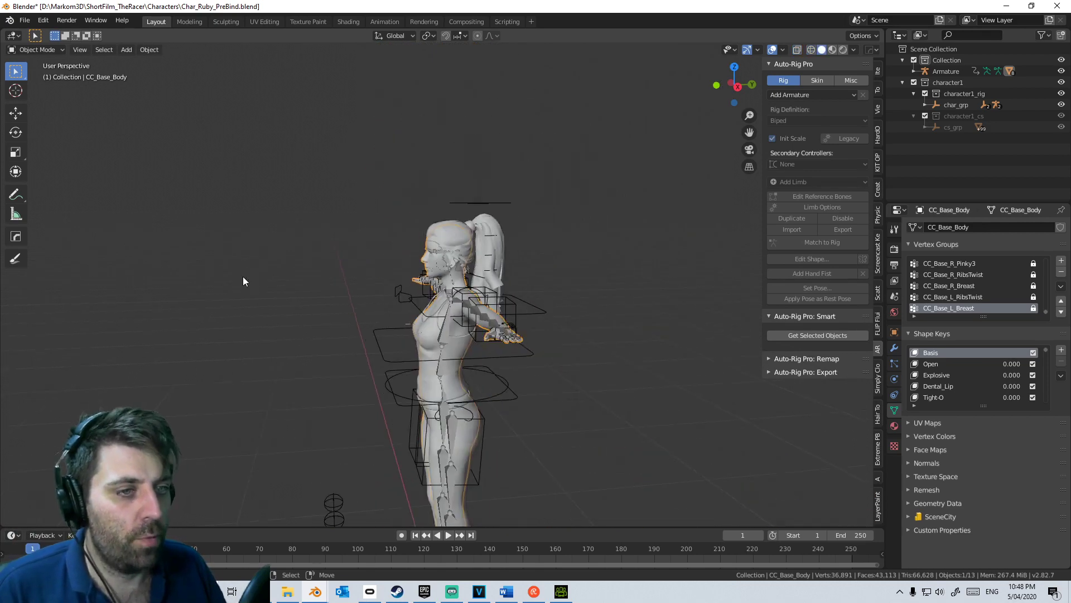
Step: Save the Char_Ruby_PreBind.blend file
{"action": "middle_click_drag", "start_coordinate": [243, 276], "coordinate": [371, 304]}
{"action": "scroll", "coordinate": [373, 323], "scroll_direction": "up", "scroll_amount": 5}
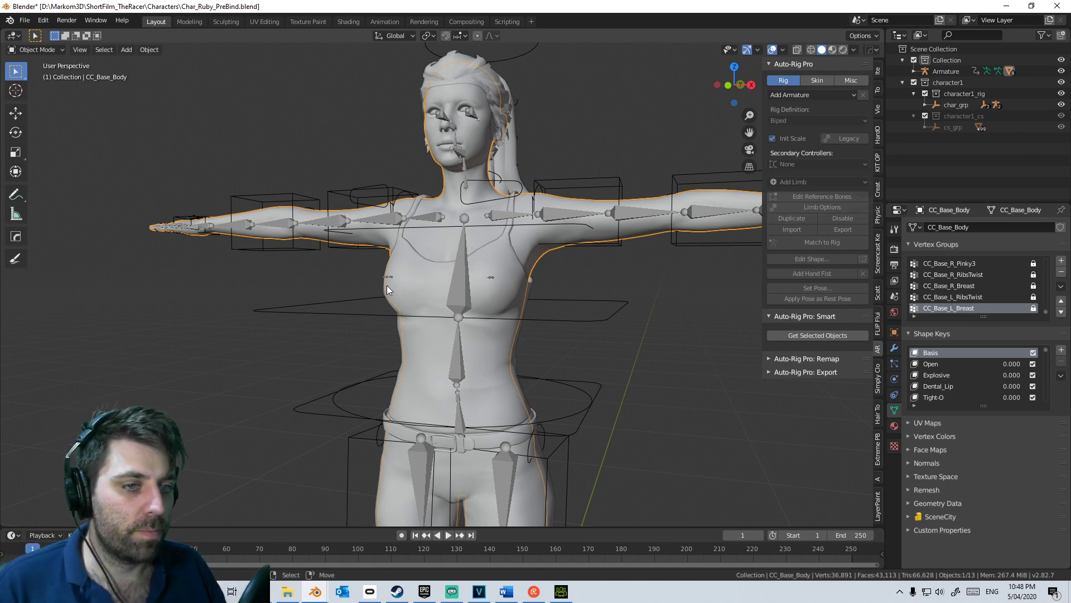
{"action": "scroll", "coordinate": [346, 313], "scroll_direction": "down", "scroll_amount": 3}
{"action": "key", "text": "ctrl+s"}
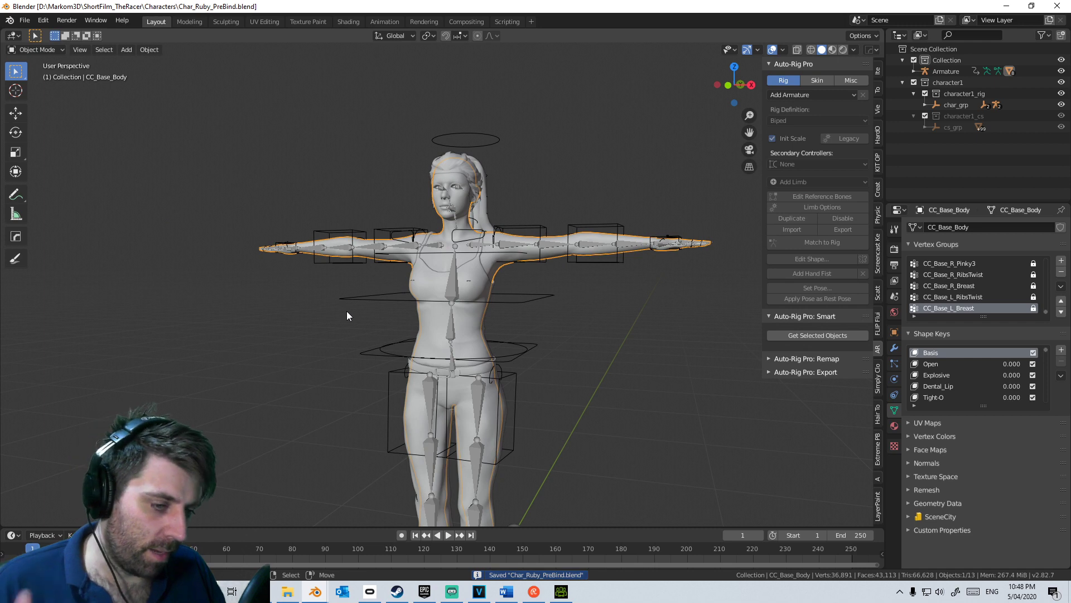
Step: Select everything except the original Armature, with the rig as active object, and bind the meshes to it with Auto-Rig Pro
{"action": "left_click", "coordinate": [507, 227]}
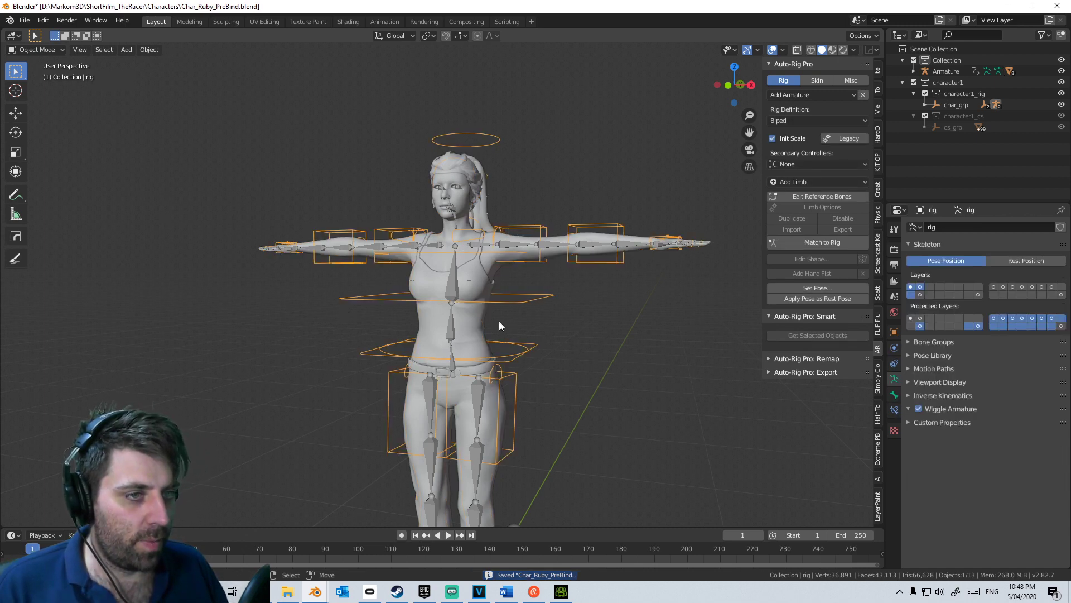
{"action": "scroll", "coordinate": [660, 330], "scroll_direction": "down", "scroll_amount": 10, "text": "ctrl"}
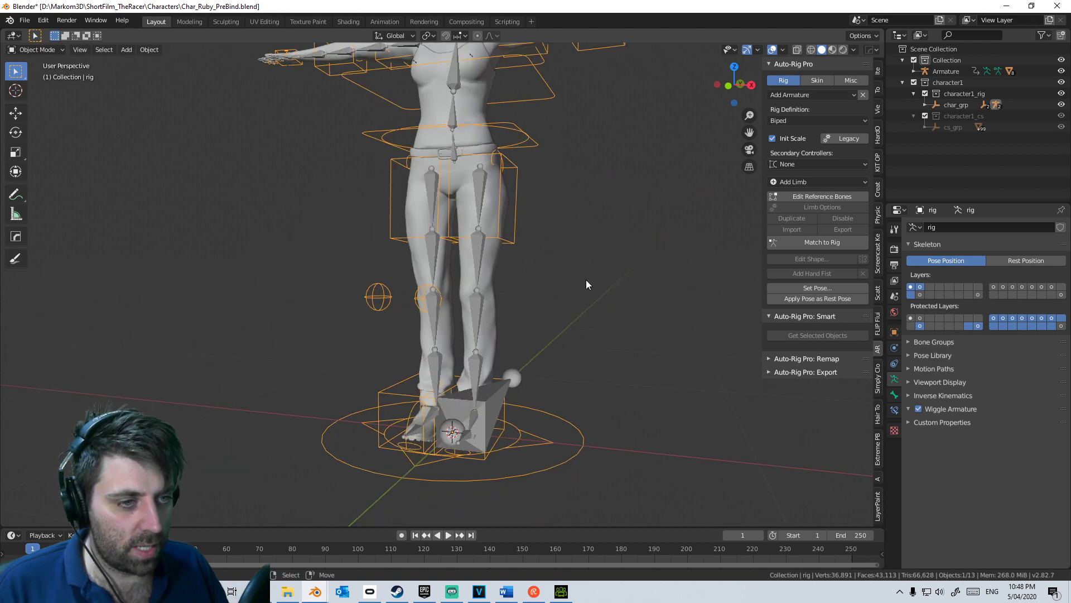
{"action": "key", "text": "a"}
{"action": "left_click", "coordinate": [515, 335], "text": "shift"}
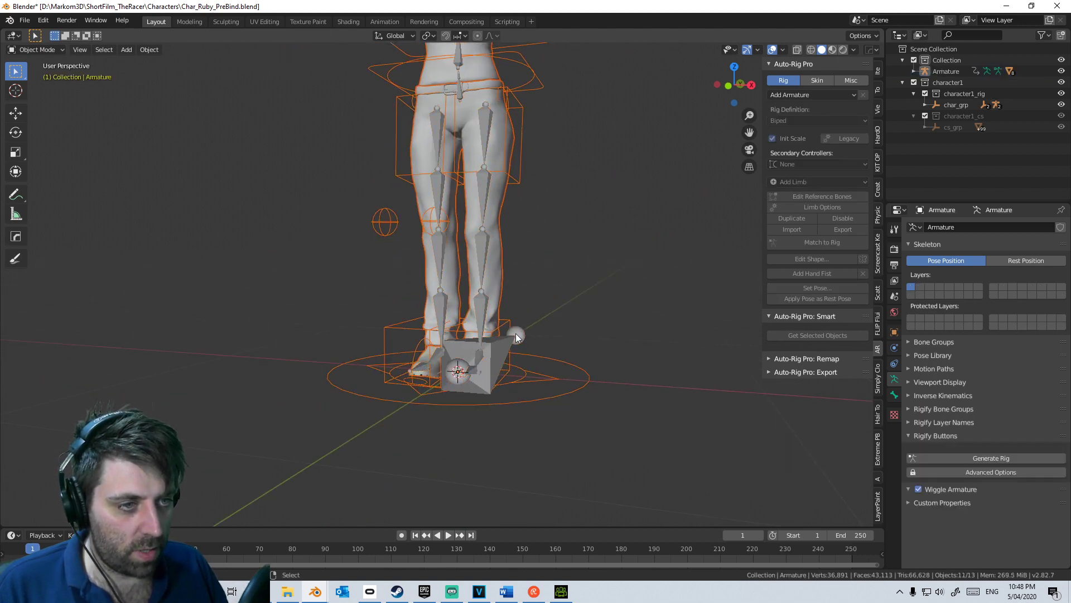
{"action": "left_click", "coordinate": [562, 367], "text": "shift"}
{"action": "scroll", "coordinate": [574, 223], "scroll_direction": "up", "scroll_amount": 8, "text": "ctrl"}
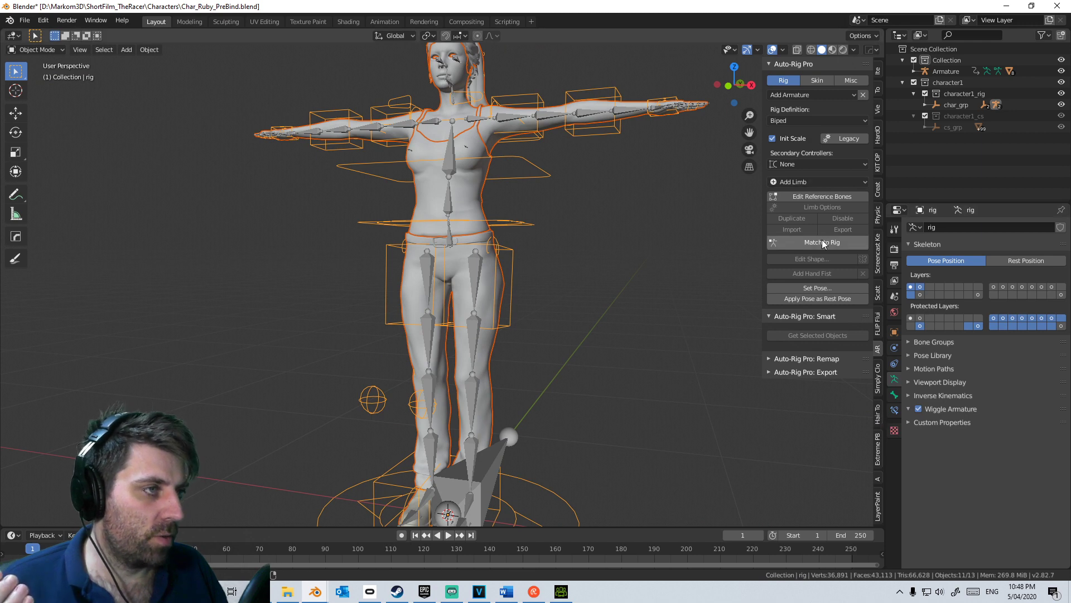
{"action": "left_click", "coordinate": [817, 79]}
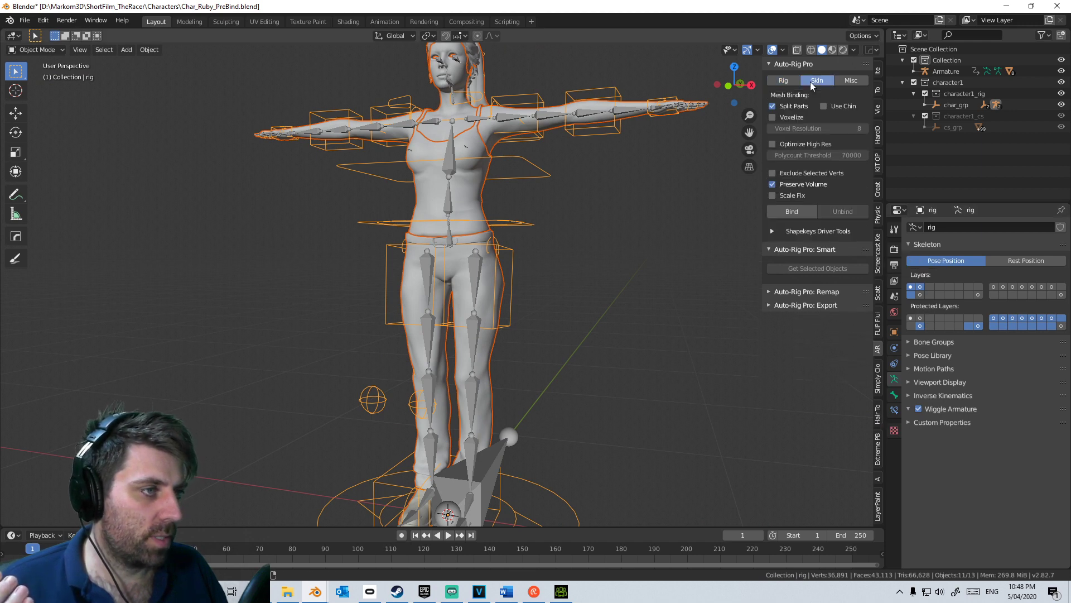
{"action": "left_click", "coordinate": [803, 217]}
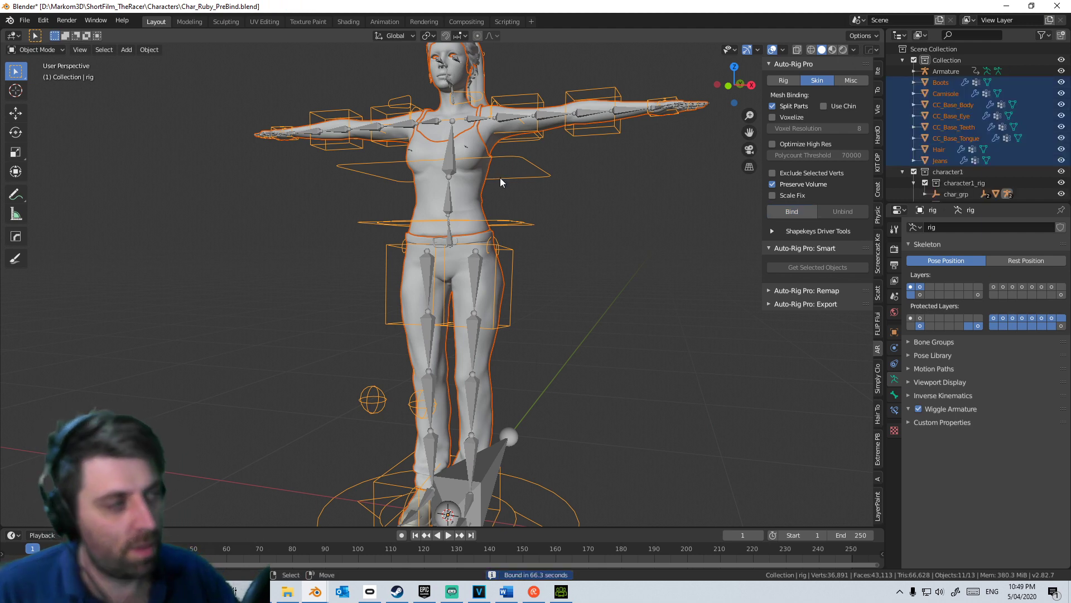
Step: Examine the bound character and look through the properties of the original Armature
{"action": "scroll", "coordinate": [500, 178], "scroll_direction": "down", "scroll_amount": 4}
{"action": "scroll", "coordinate": [533, 343], "scroll_direction": "up", "scroll_amount": 3}
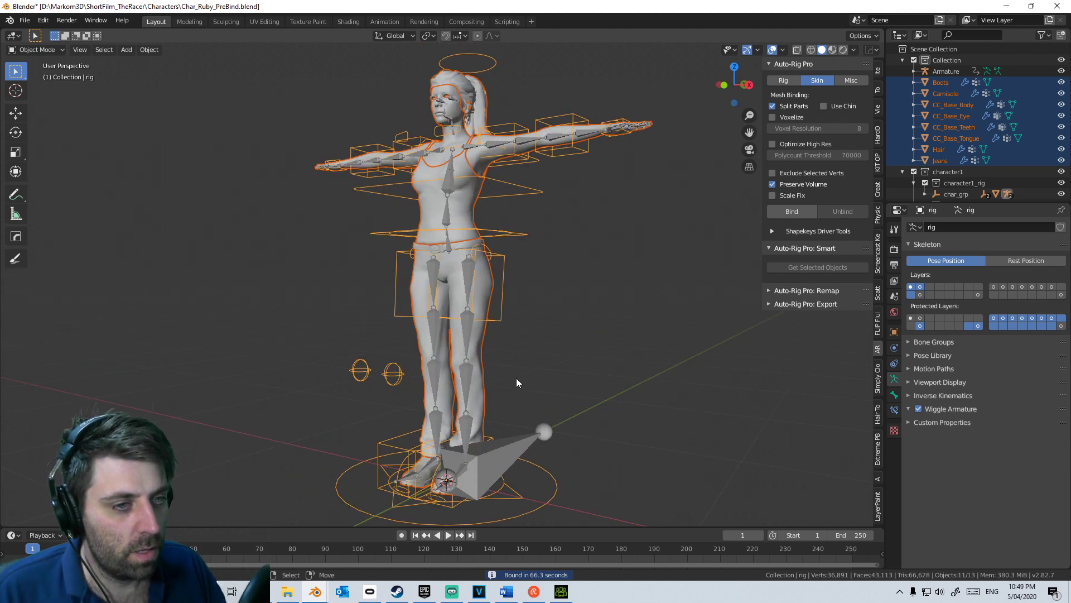
{"action": "middle_click_drag", "start_coordinate": [517, 378], "coordinate": [467, 440]}
{"action": "left_click", "coordinate": [511, 334]}
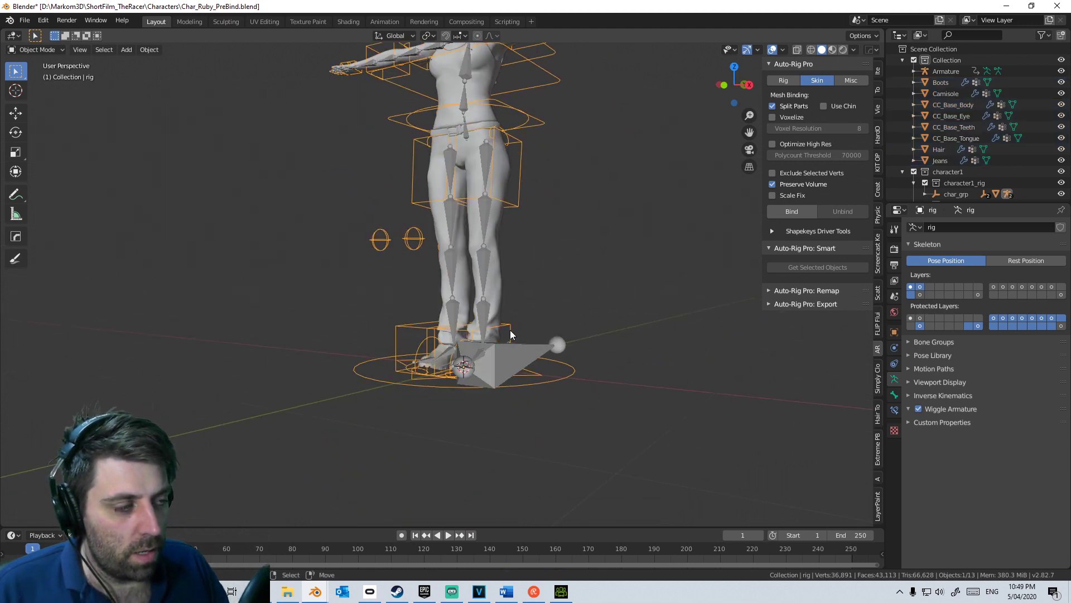
{"action": "middle_click_drag", "start_coordinate": [533, 286], "coordinate": [529, 353]}
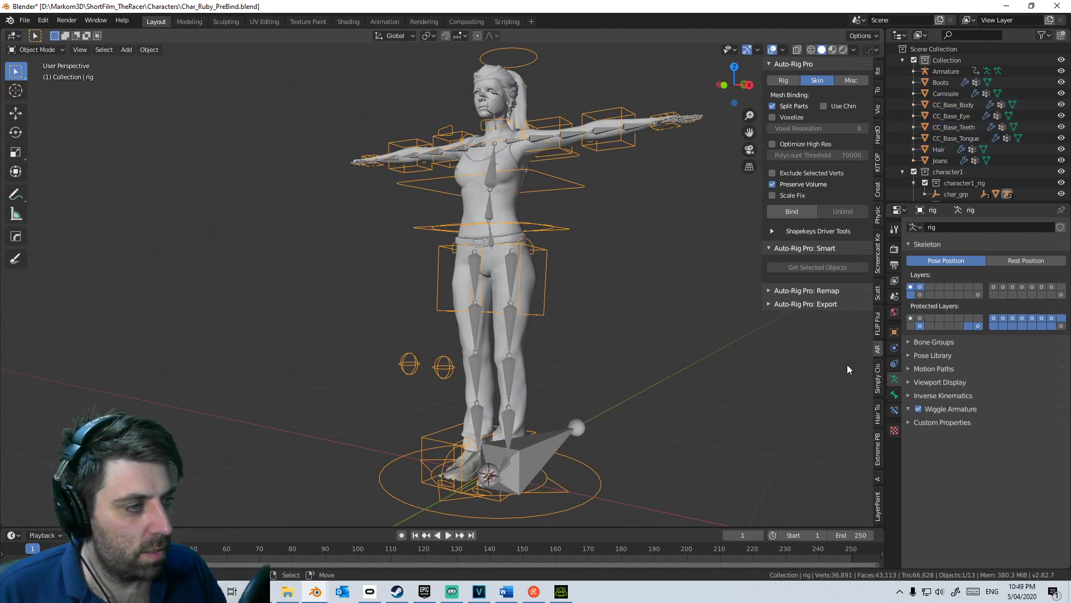
{"action": "left_click", "coordinate": [507, 376]}
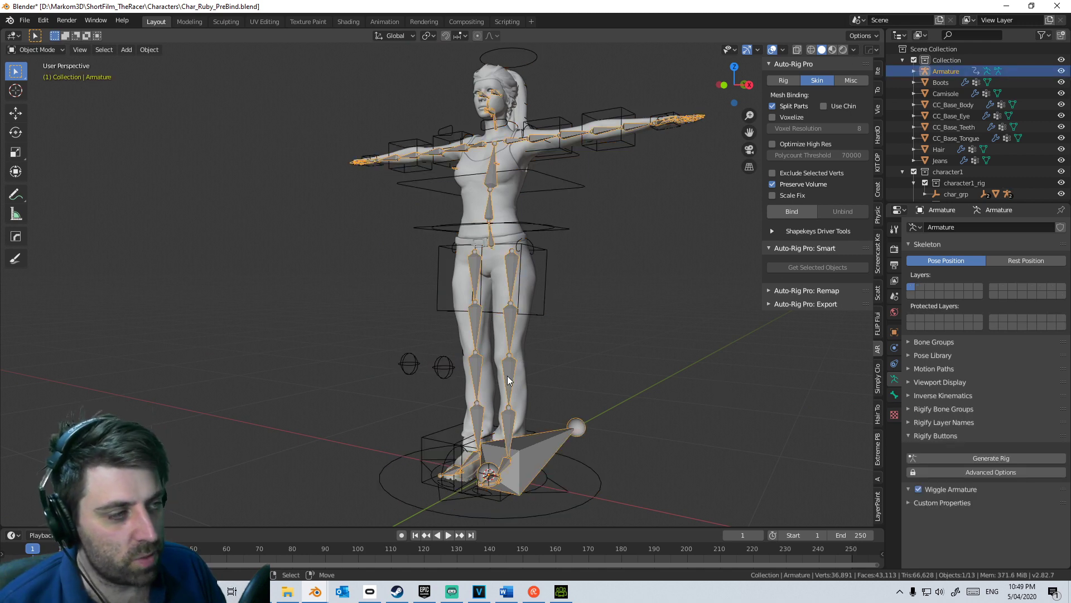
{"action": "left_click", "coordinate": [895, 396]}
{"action": "left_click", "coordinate": [893, 384]}
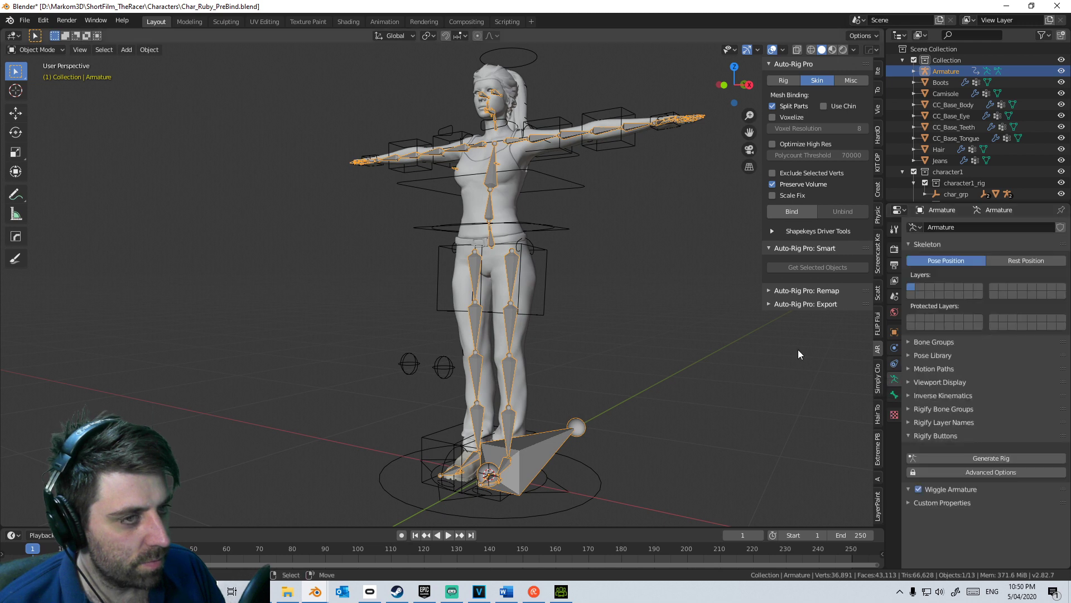
Step: Add a second Armature modifier to the CC_Base_Body mesh
{"action": "left_click", "coordinate": [528, 280]}
{"action": "left_click", "coordinate": [502, 109]}
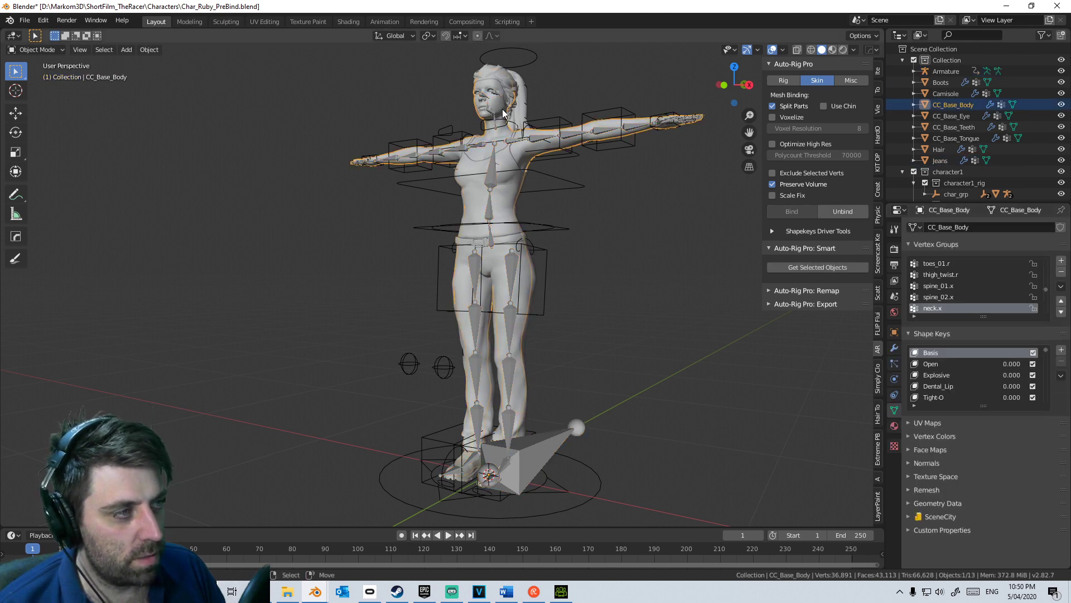
{"action": "left_click", "coordinate": [894, 348]}
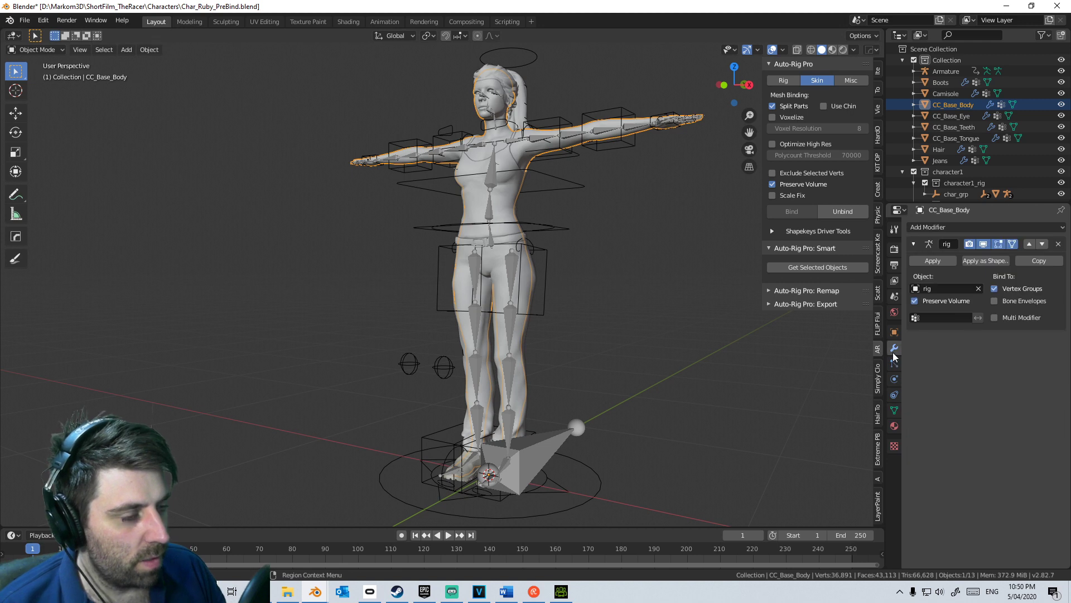
{"action": "left_click", "coordinate": [992, 229]}
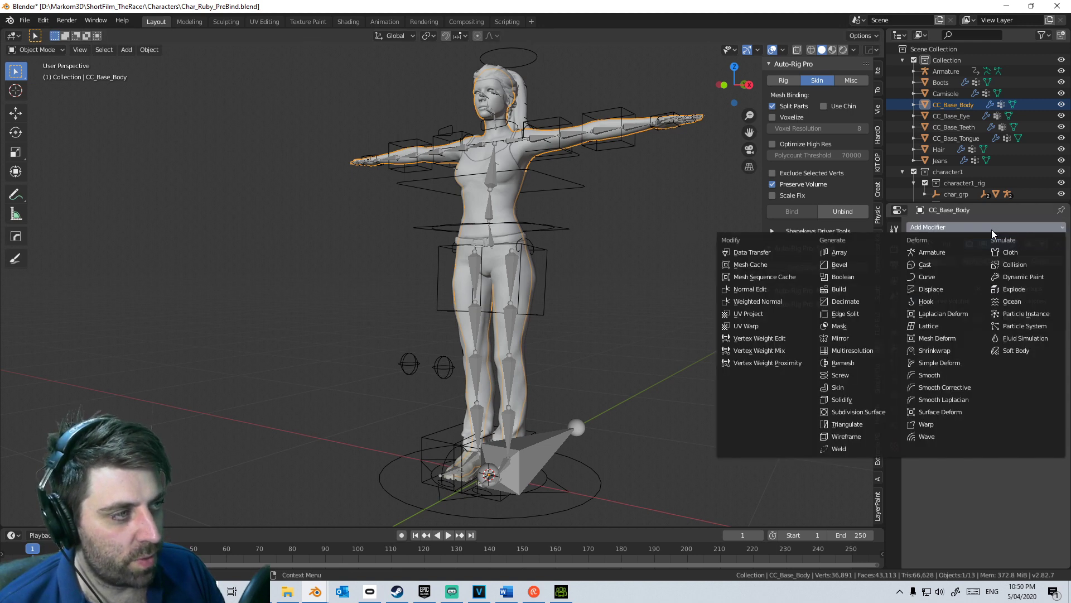
{"action": "left_click", "coordinate": [944, 255]}
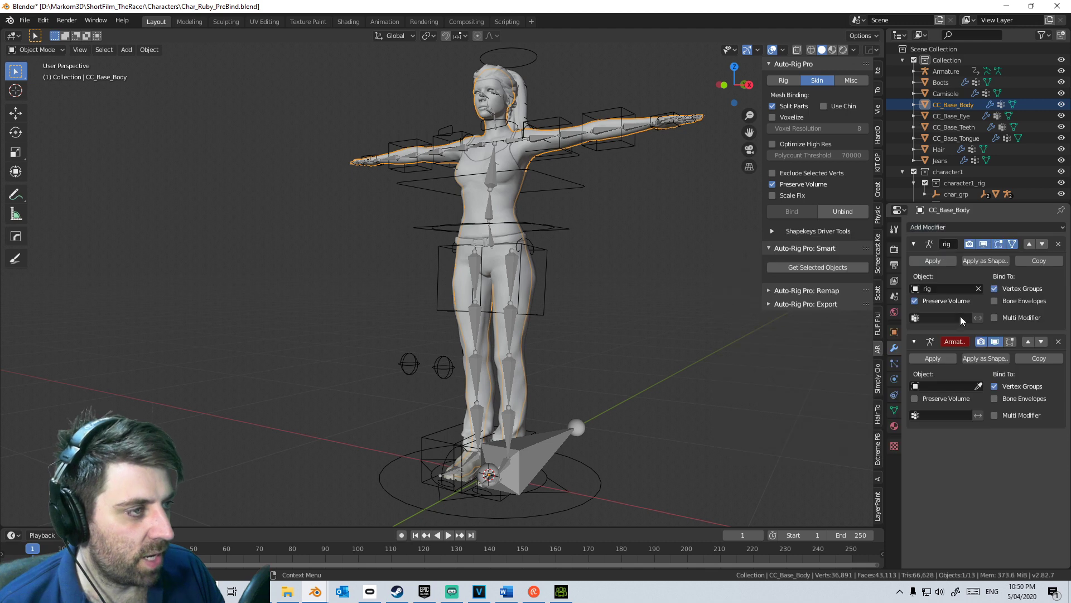
Step: Set the second Armature modifier's object to the original Armature, select the rig and switch it to Pose Mode
{"action": "left_click", "coordinate": [576, 421]}
{"action": "middle_click_drag", "start_coordinate": [573, 428], "coordinate": [619, 227]}
{"action": "scroll", "coordinate": [596, 333], "scroll_direction": "up", "scroll_amount": 4}
{"action": "left_click", "coordinate": [596, 333]}
{"action": "key", "text": "KP_1"}
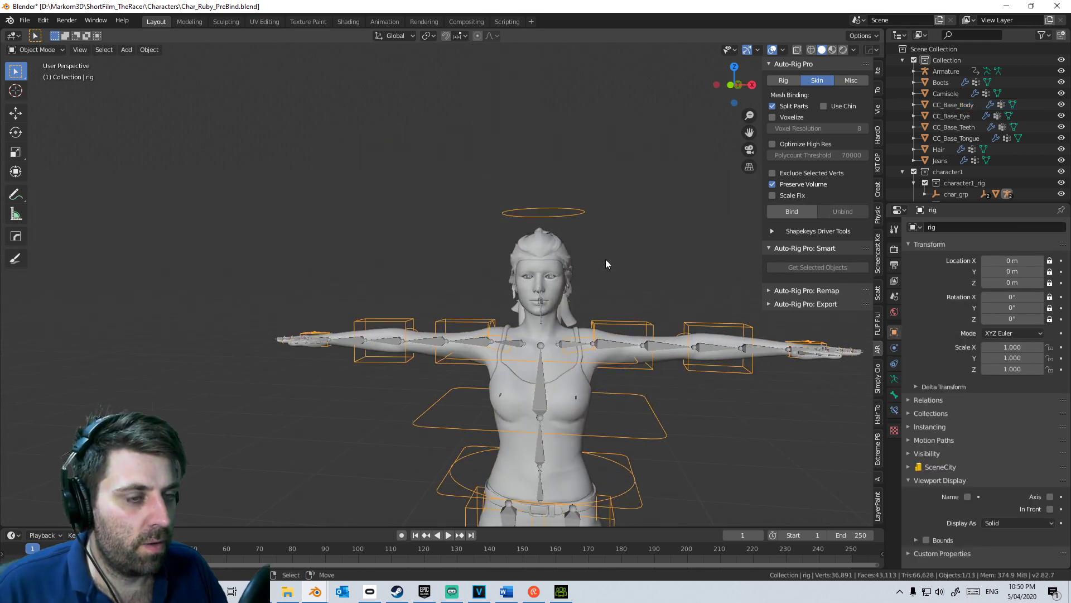
{"action": "left_click", "coordinate": [50, 52]}
{"action": "left_click", "coordinate": [55, 88]}
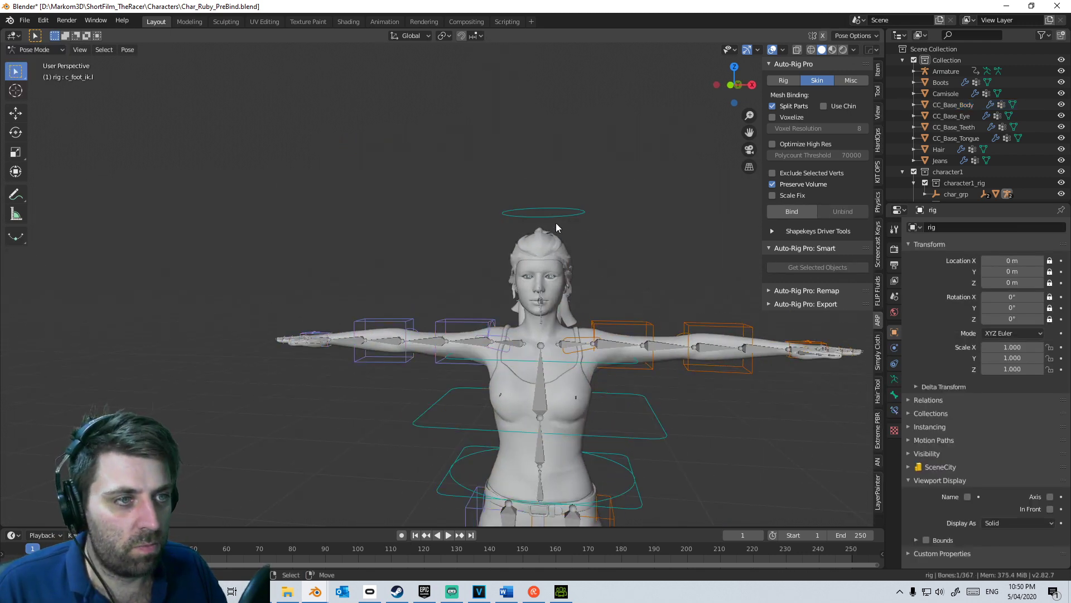
Step: Test-rotate the c_head.x control from a front and a side view, cancelling each rotation
{"action": "key", "text": "r"}
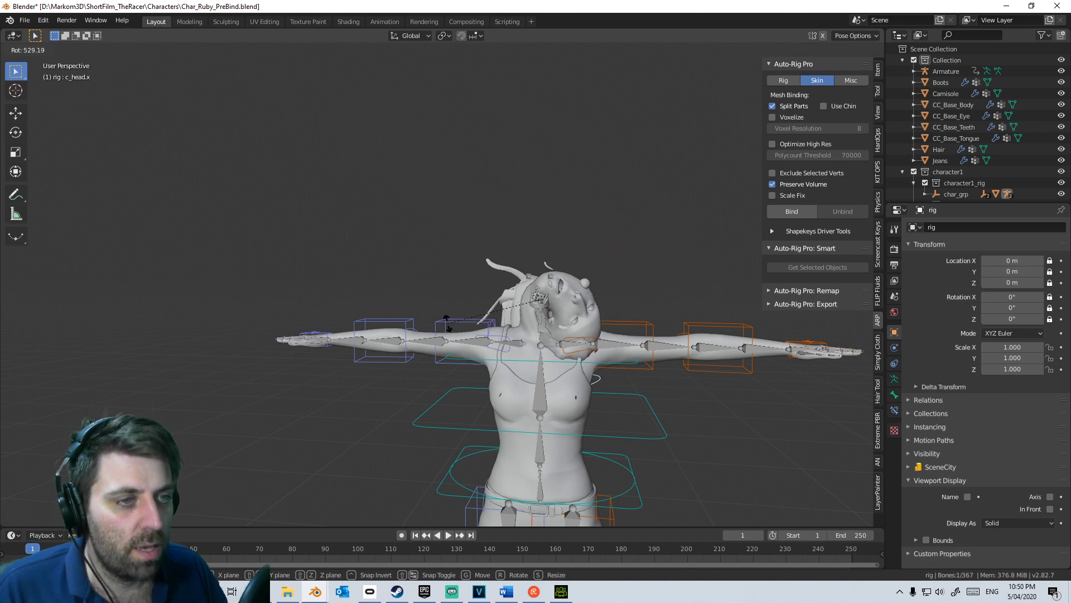
{"action": "key", "text": "Escape"}
{"action": "middle_click_drag", "start_coordinate": [503, 335], "coordinate": [531, 274]}
{"action": "key", "text": "r"}
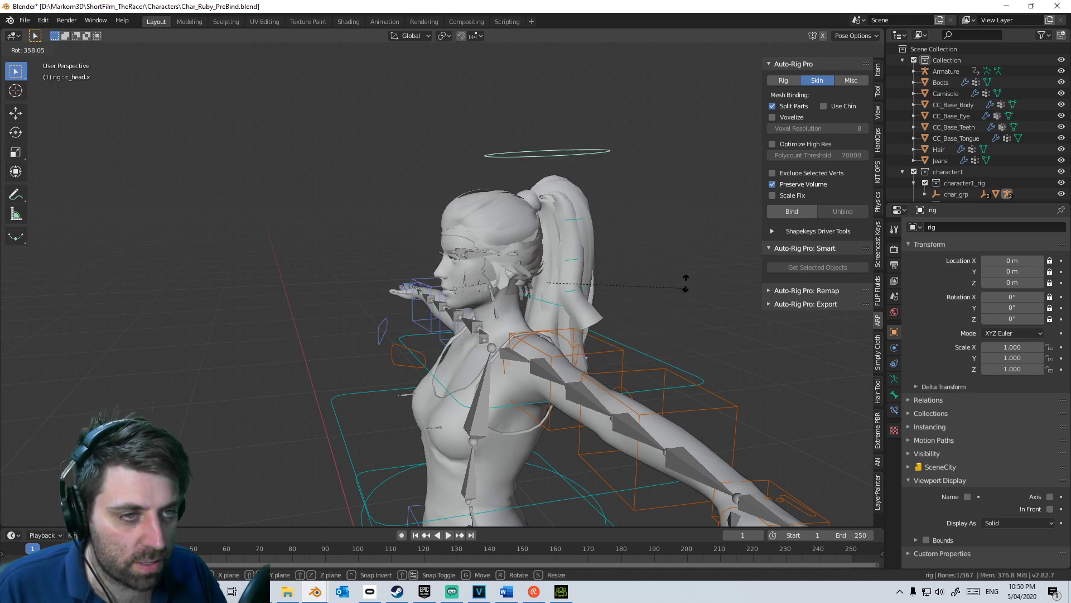
{"action": "key", "text": "Escape"}
Step: Check the rig's armature and c_head.x bone properties, and try the head rotation once more
{"action": "left_click", "coordinate": [894, 378]}
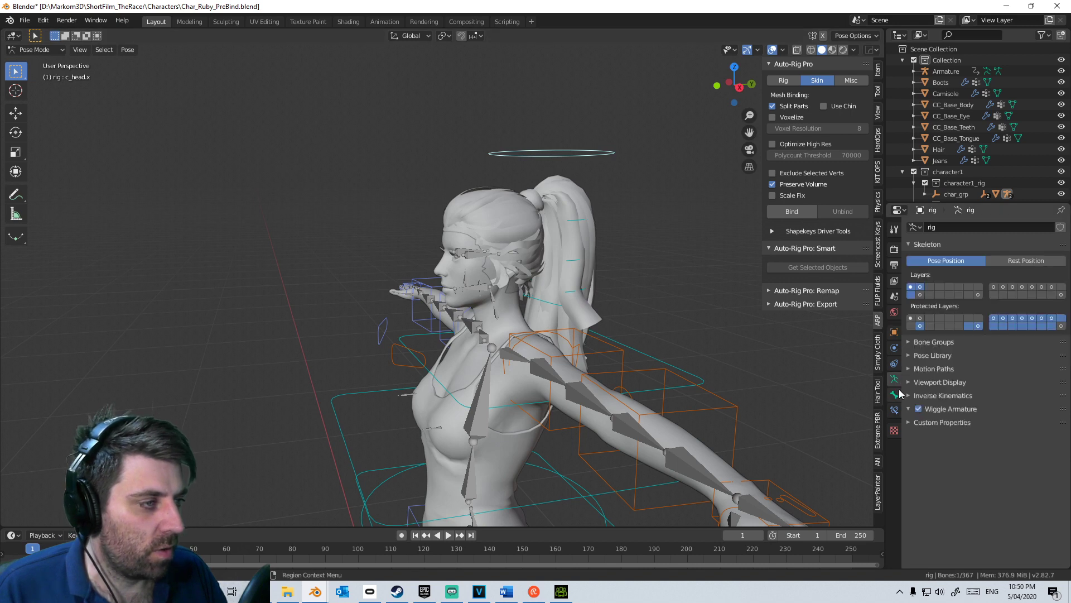
{"action": "left_click", "coordinate": [894, 394]}
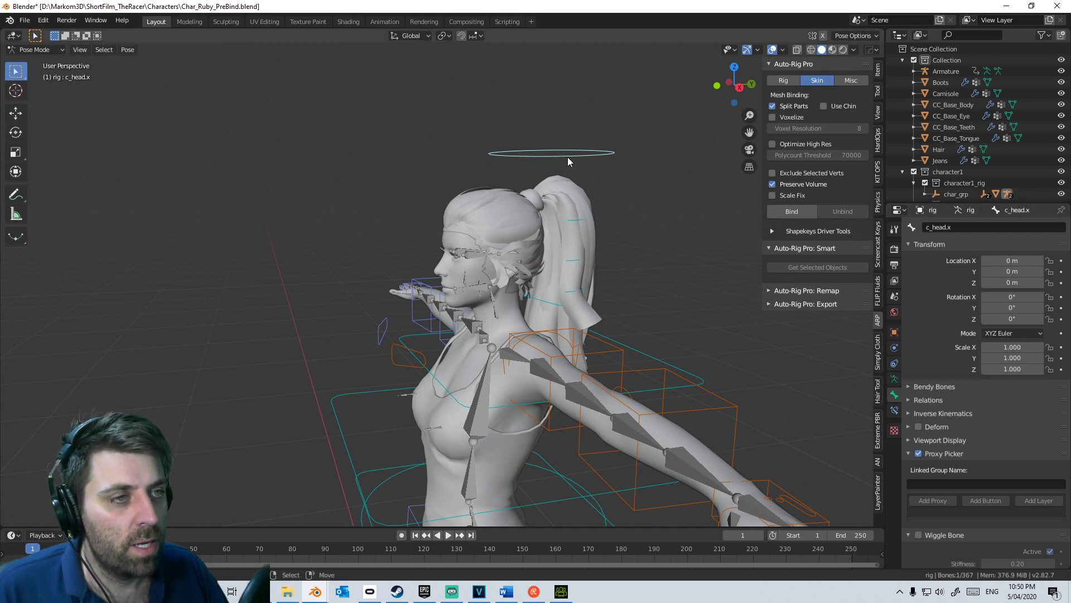
{"action": "key", "text": "r"}
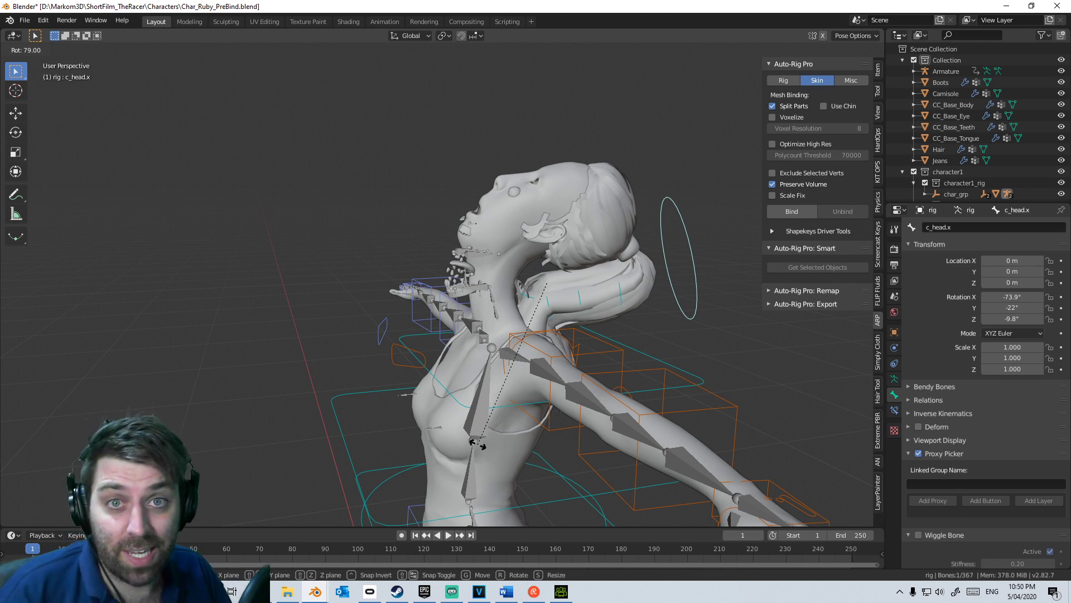
{"action": "key", "text": "Escape"}
Step: Rotate the c_head.x control -90° about the global X axis
{"action": "scroll", "coordinate": [502, 308], "scroll_direction": "up", "scroll_amount": 2}
{"action": "left_click", "coordinate": [500, 291]}
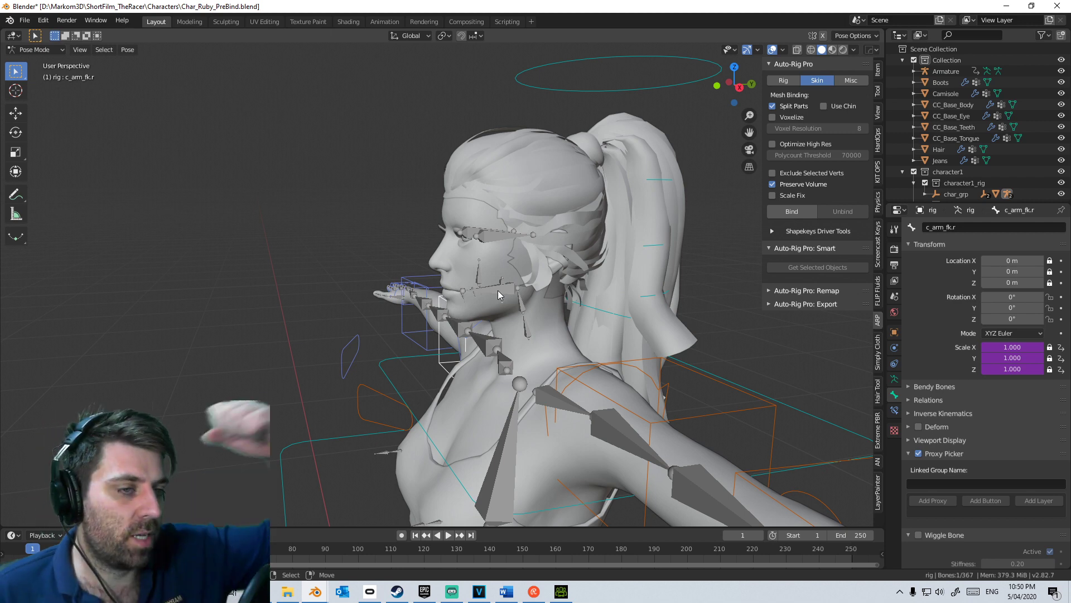
{"action": "left_click", "coordinate": [664, 92]}
{"action": "type", "text": "rx-90"}
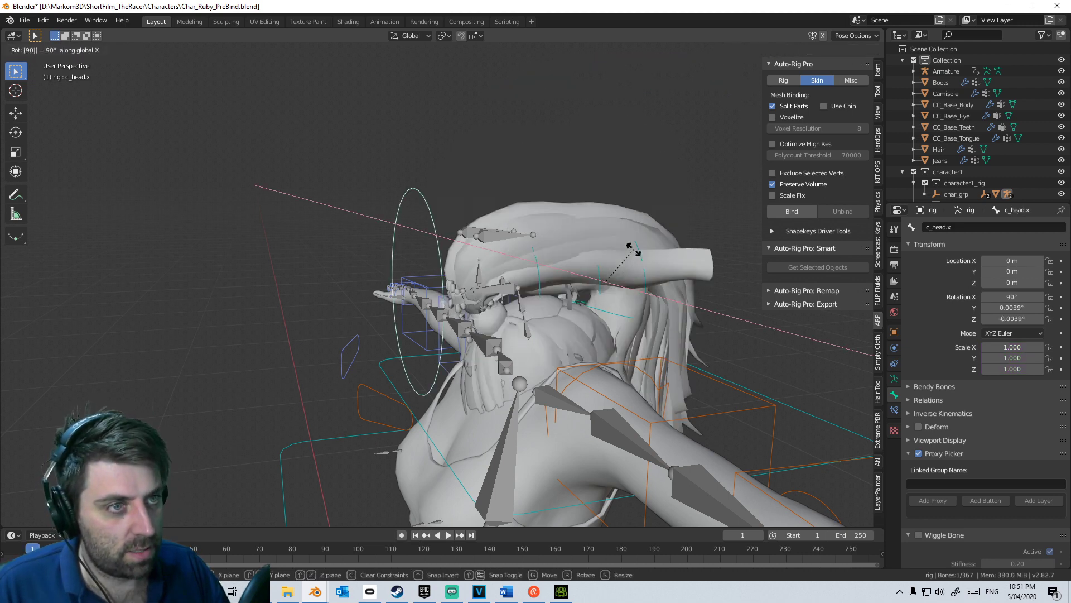
{"action": "key", "text": "Return"}
{"action": "middle_click_drag", "start_coordinate": [608, 268], "coordinate": [474, 296]}
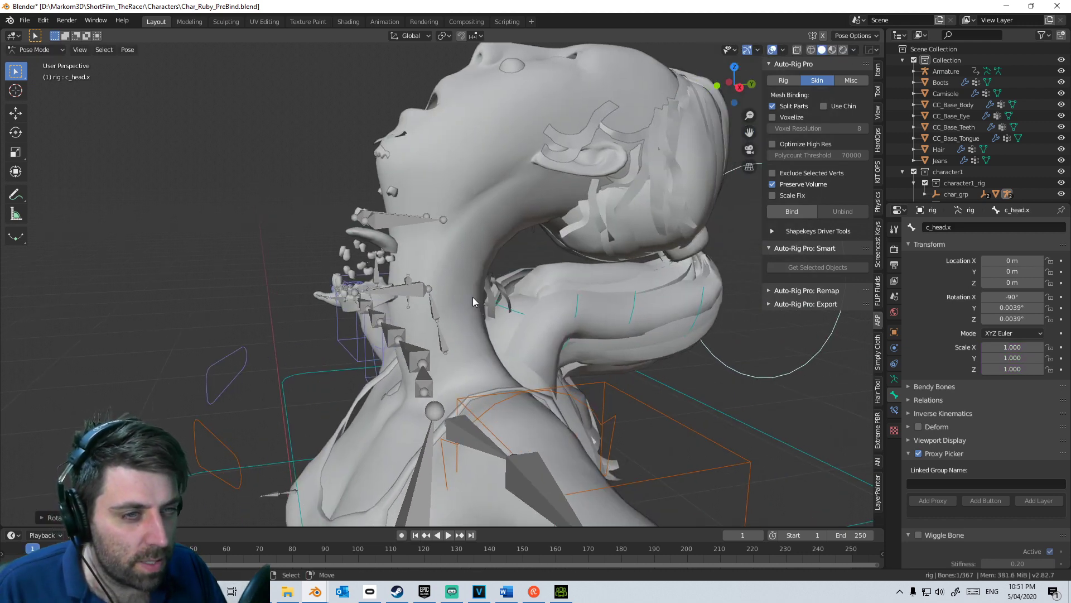
Step: Return to Object Mode, select the original Armature and switch it to Pose Mode
{"action": "left_click", "coordinate": [47, 49]}
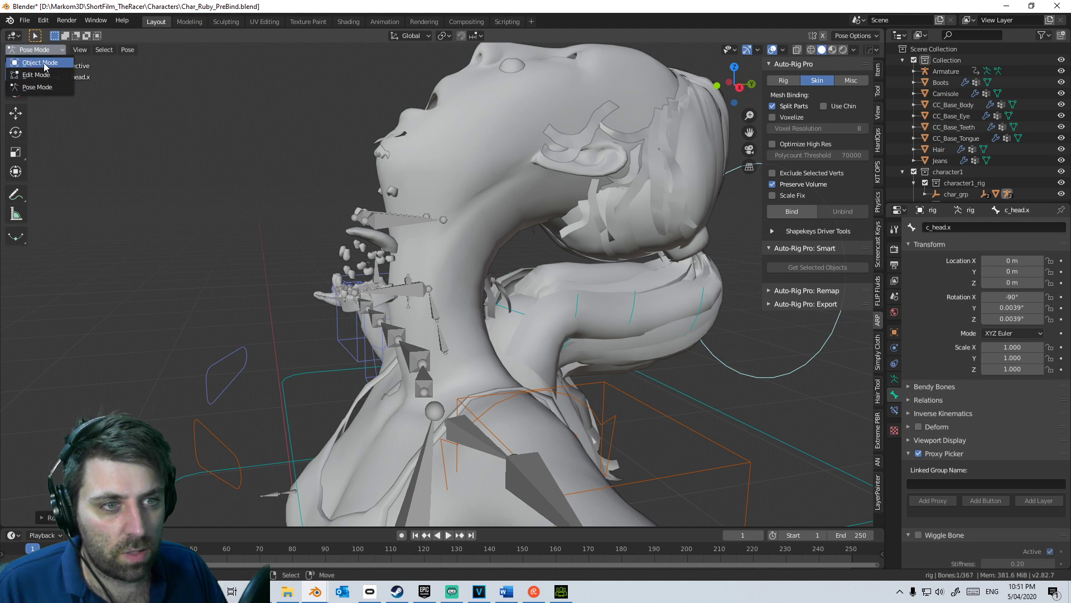
{"action": "left_click", "coordinate": [33, 62]}
{"action": "scroll", "coordinate": [359, 328], "scroll_direction": "up", "scroll_amount": 2}
{"action": "left_click", "coordinate": [422, 295]}
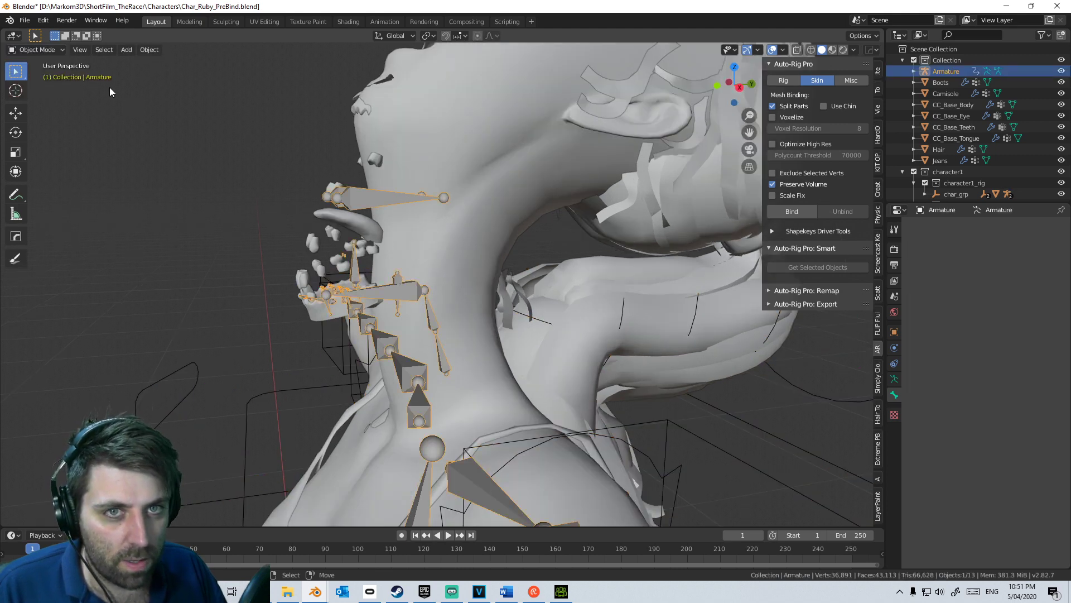
{"action": "left_click", "coordinate": [47, 50]}
{"action": "left_click", "coordinate": [55, 82]}
Step: Test-rotate the CC_Base_FacialBone of the original Armature and cancel the rotation
{"action": "left_click", "coordinate": [417, 294]}
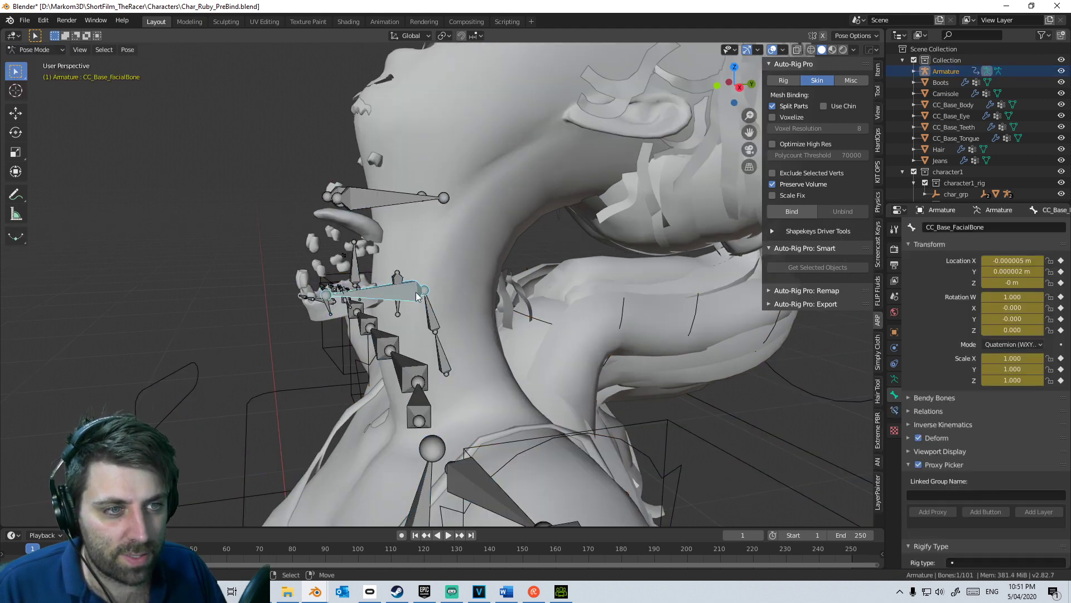
{"action": "key", "text": "r"}
{"action": "key", "text": "Escape"}
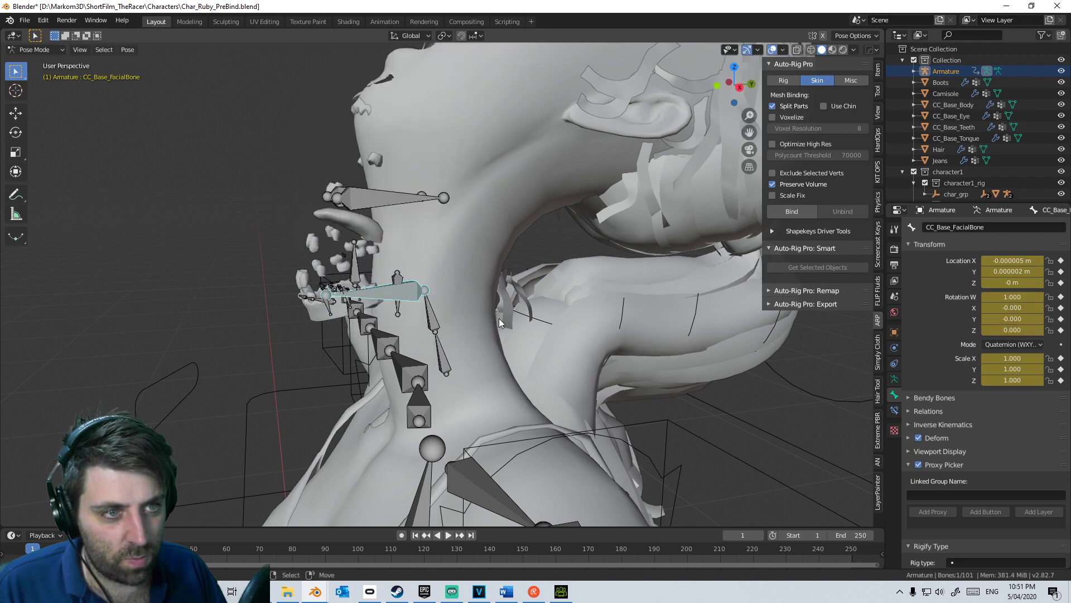
Step: Select the CC_Base_Head bone, test a -90° rotation about the global X axis and cancel it
{"action": "left_click", "coordinate": [427, 295]}
{"action": "left_click", "coordinate": [426, 295]}
{"action": "left_click", "coordinate": [425, 294]}
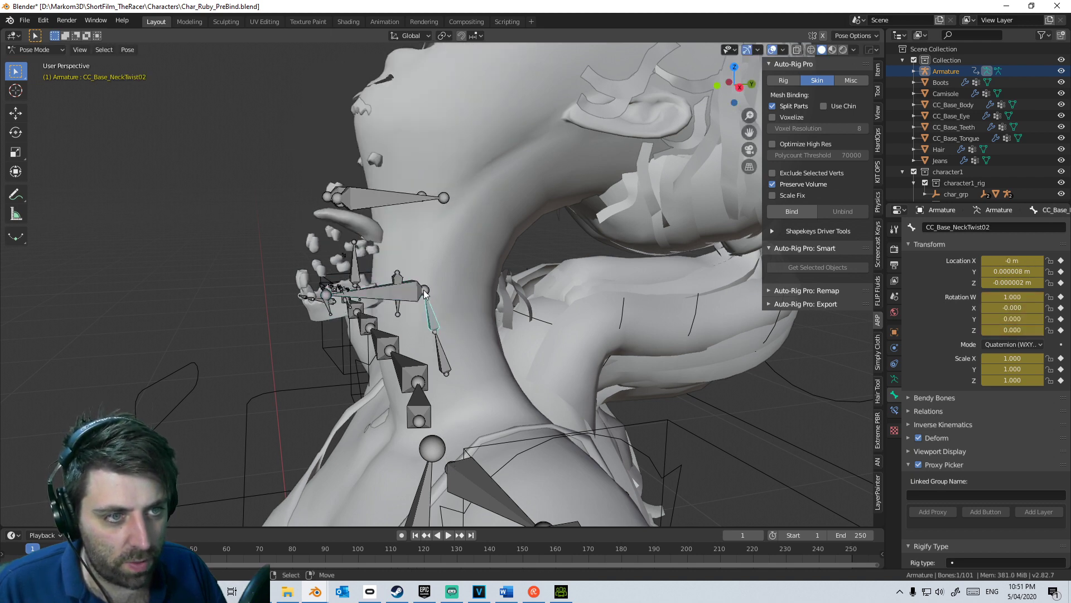
{"action": "left_click", "coordinate": [425, 295]}
{"action": "type", "text": "r"}
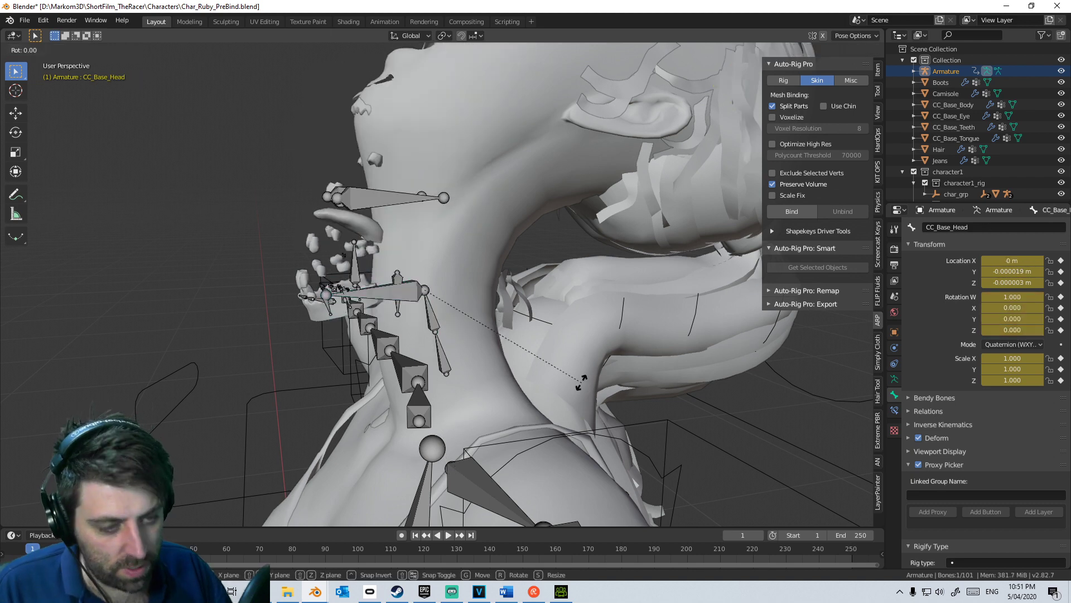
{"action": "type", "text": "x90"}
{"action": "key", "text": "minus"}
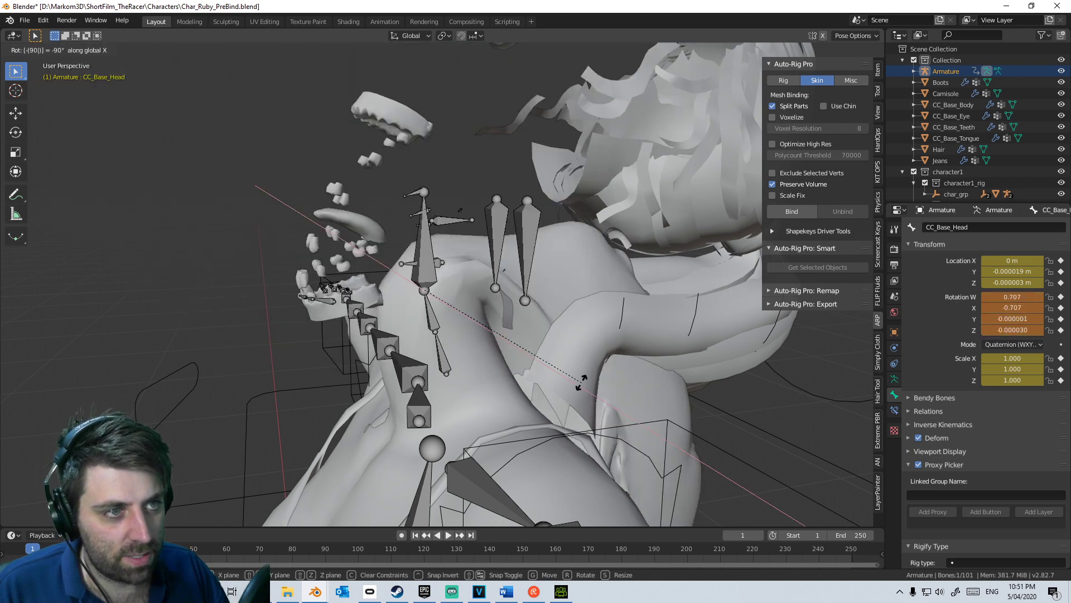
{"action": "key", "text": "Escape"}
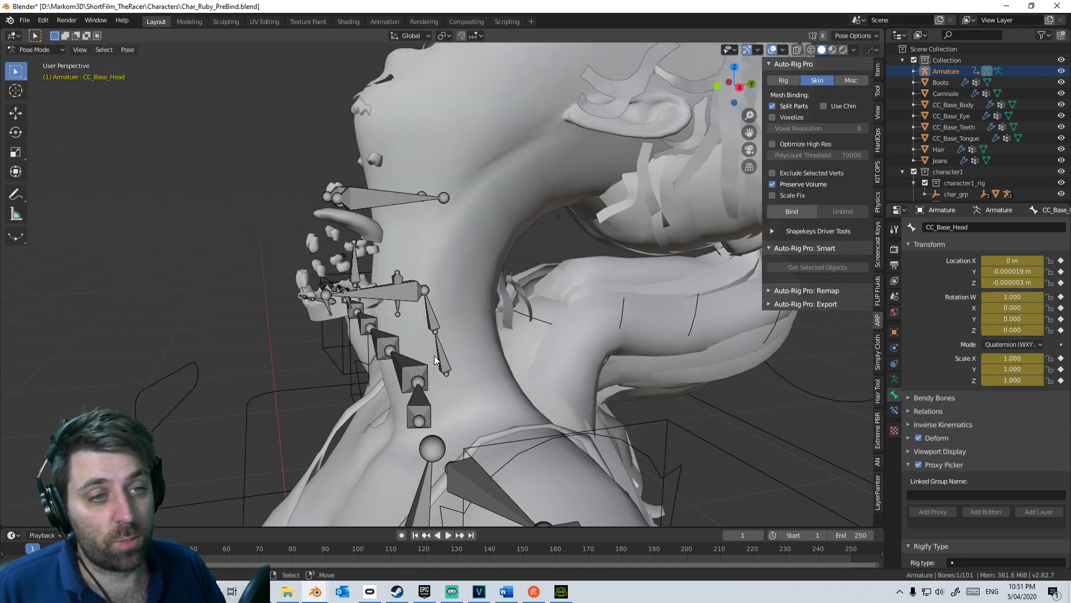
Step: Test-rotate the CC_Base_JawRoot and CC_Base_NeckTwist02 bones, cancelling each rotation
{"action": "left_click", "coordinate": [398, 278]}
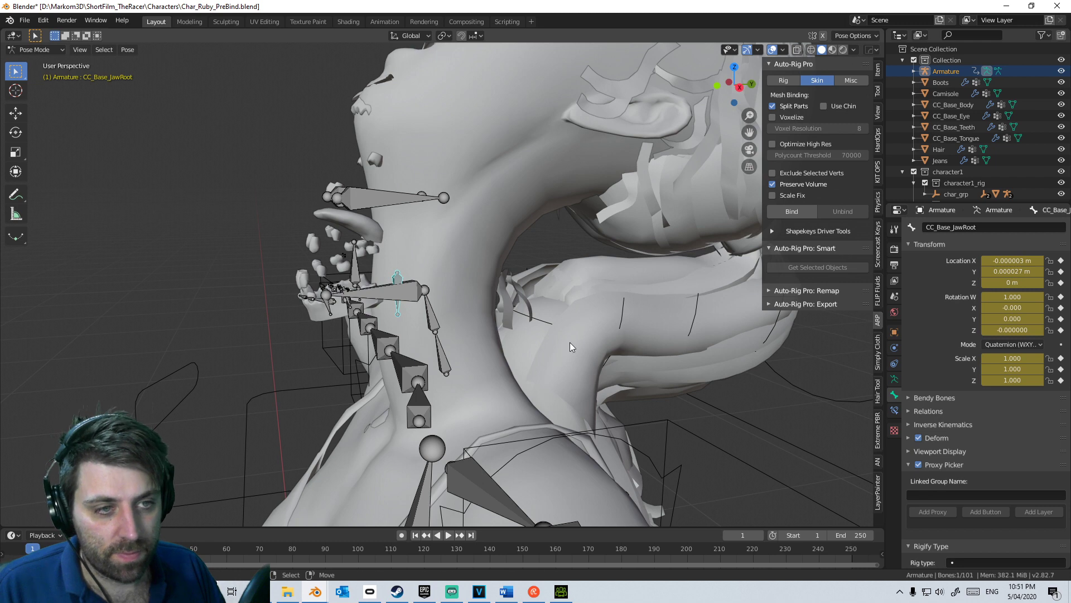
{"action": "key", "text": "r"}
{"action": "key", "text": "Escape"}
{"action": "left_click", "coordinate": [432, 315]}
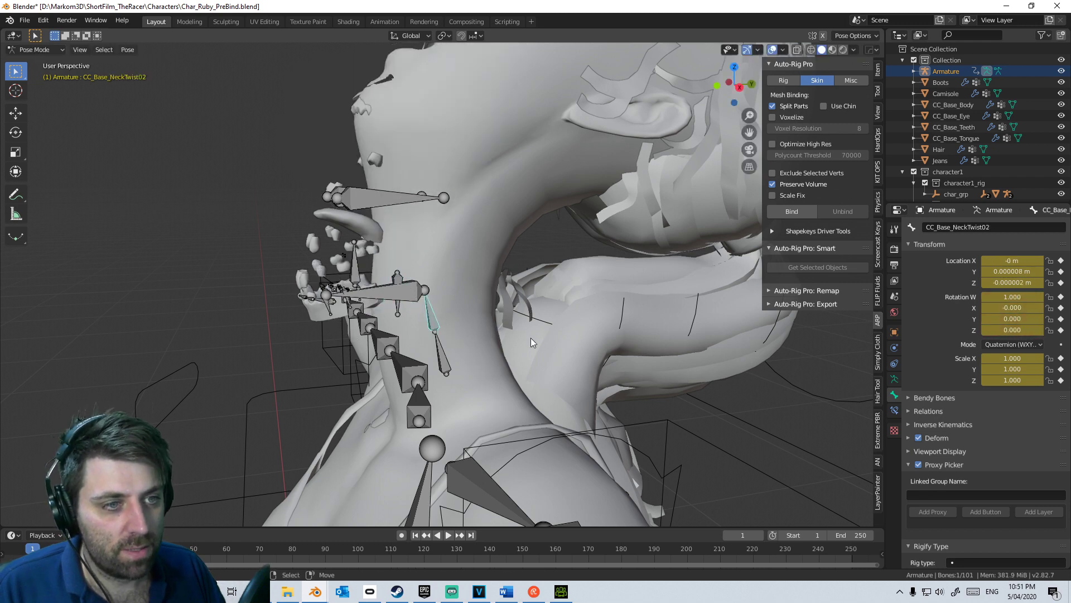
{"action": "key", "text": "r"}
{"action": "scroll", "coordinate": [560, 321], "scroll_direction": "down", "scroll_amount": 5}
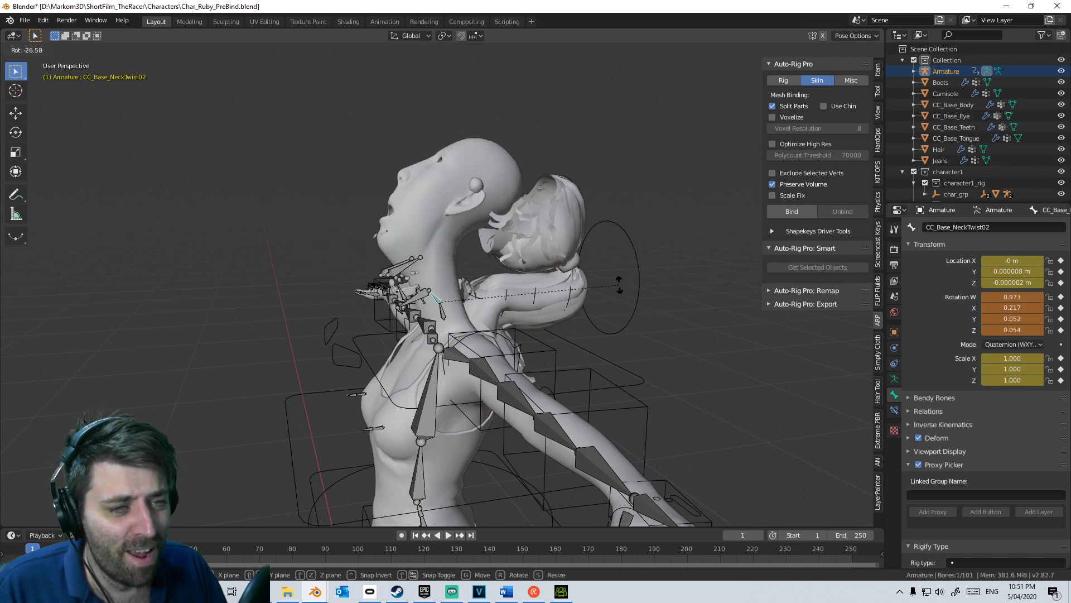
{"action": "key", "text": "Escape"}
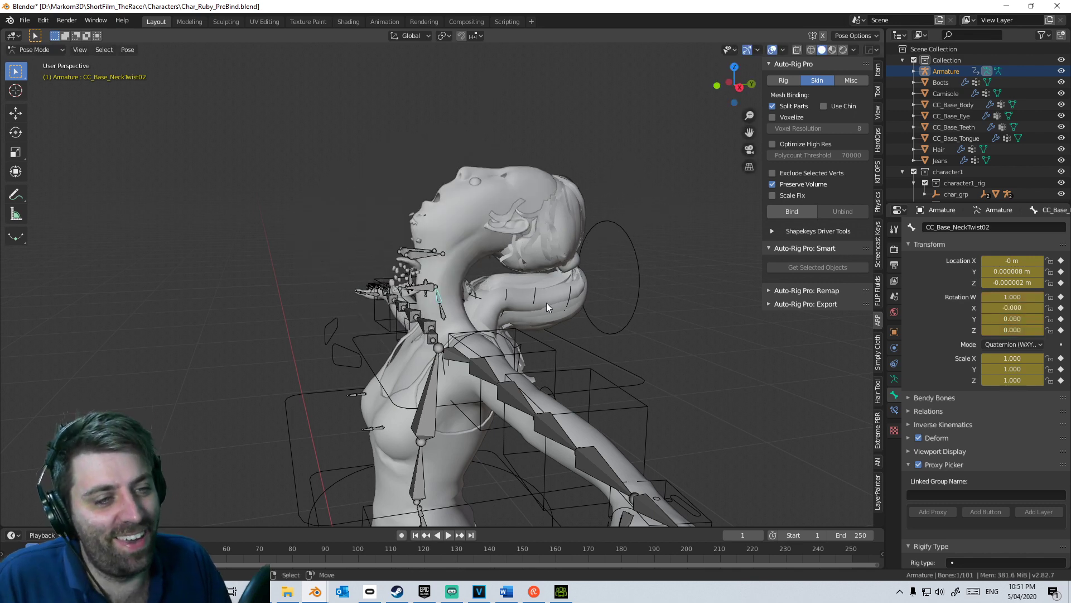
Step: Test-rotate the CC_Base_NeckTwist01 bone and cancel the rotation
{"action": "left_click", "coordinate": [444, 313]}
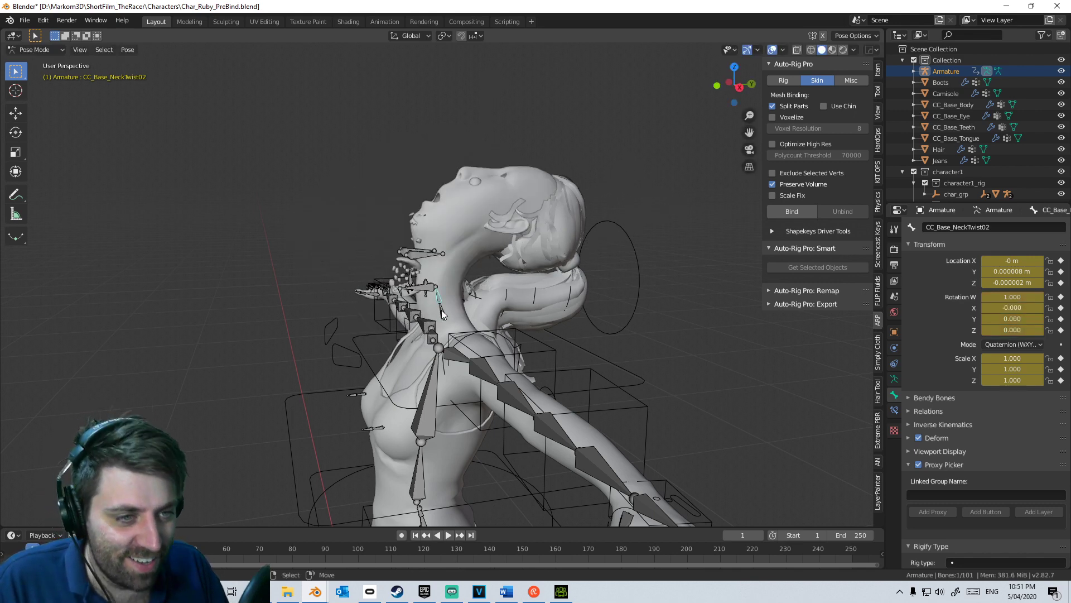
{"action": "key", "text": "r"}
{"action": "key", "text": "Escape"}
{"action": "scroll", "coordinate": [528, 361], "scroll_direction": "up", "scroll_amount": 3}
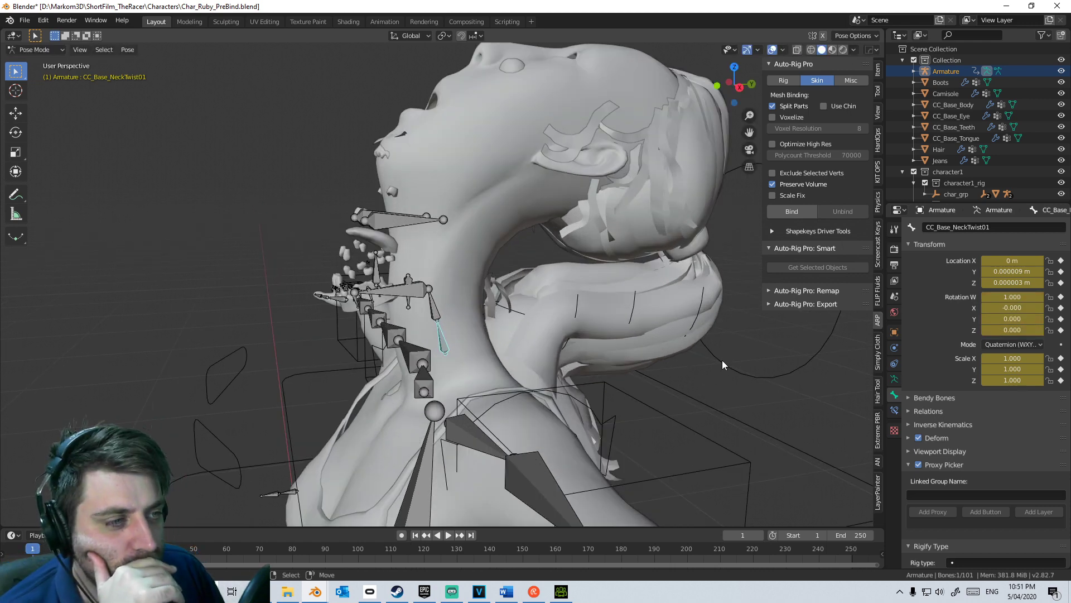
Step: Deselect all bones and look through the original Armature's bone, constraint and physics properties
{"action": "key", "text": "alt+a"}
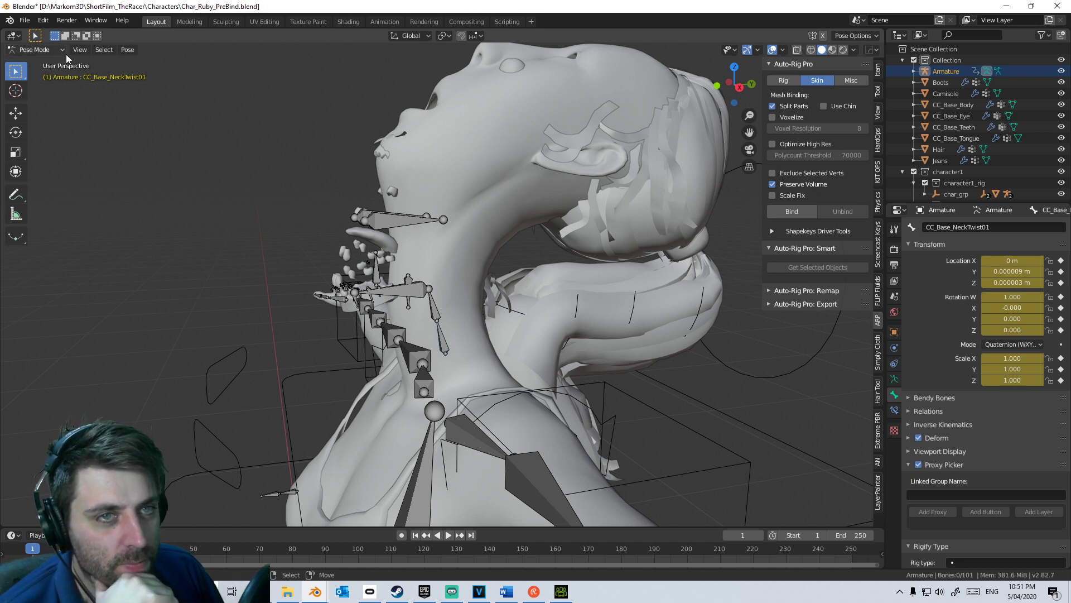
{"action": "left_click", "coordinate": [894, 379]}
{"action": "left_click", "coordinate": [894, 412]}
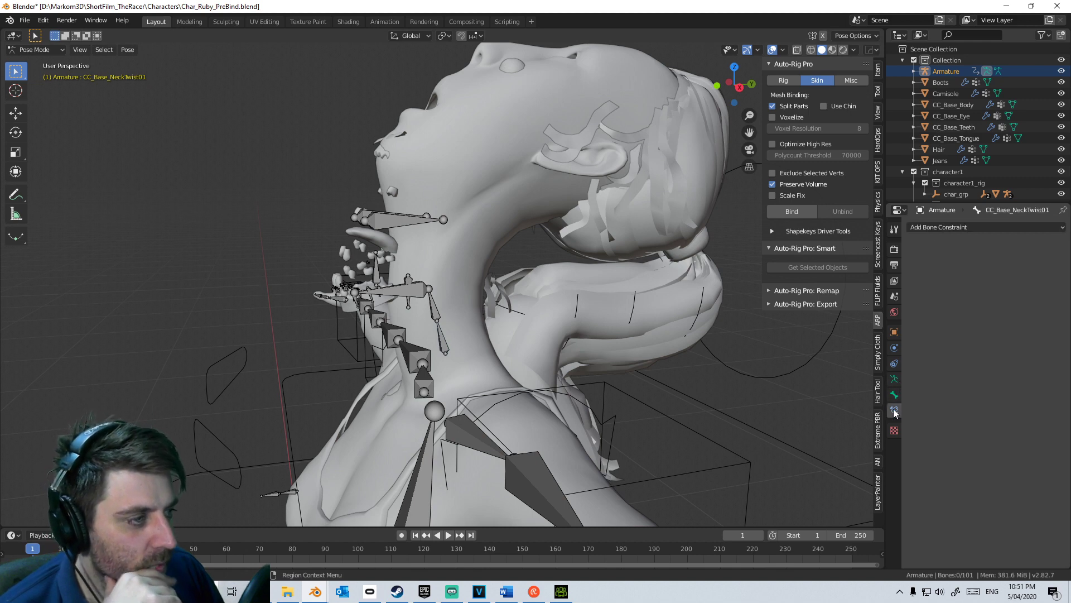
{"action": "left_click", "coordinate": [894, 394]}
{"action": "left_click", "coordinate": [895, 379]}
{"action": "left_click", "coordinate": [894, 363]}
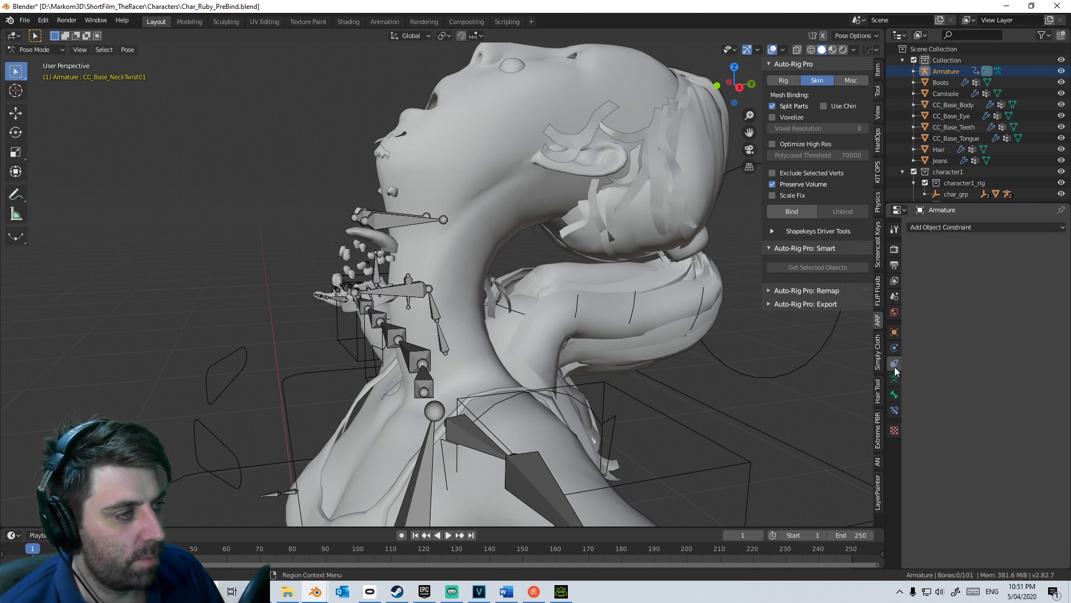
{"action": "left_click", "coordinate": [894, 351]}
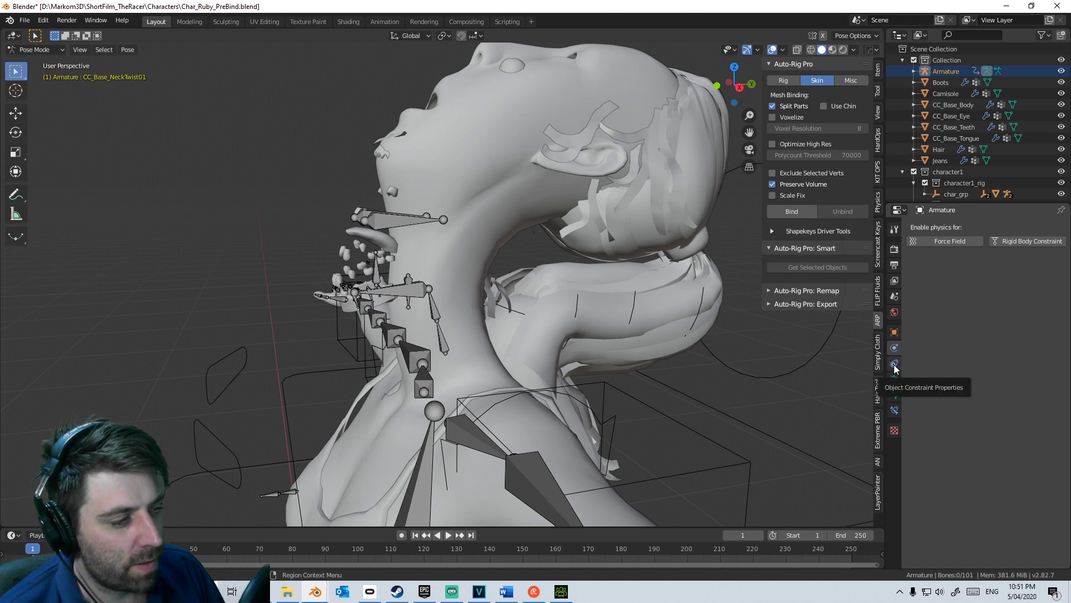
Step: Return to Object Mode, select the CC_Base_Body mesh and review its rig and Armature modifiers
{"action": "left_click", "coordinate": [35, 50]}
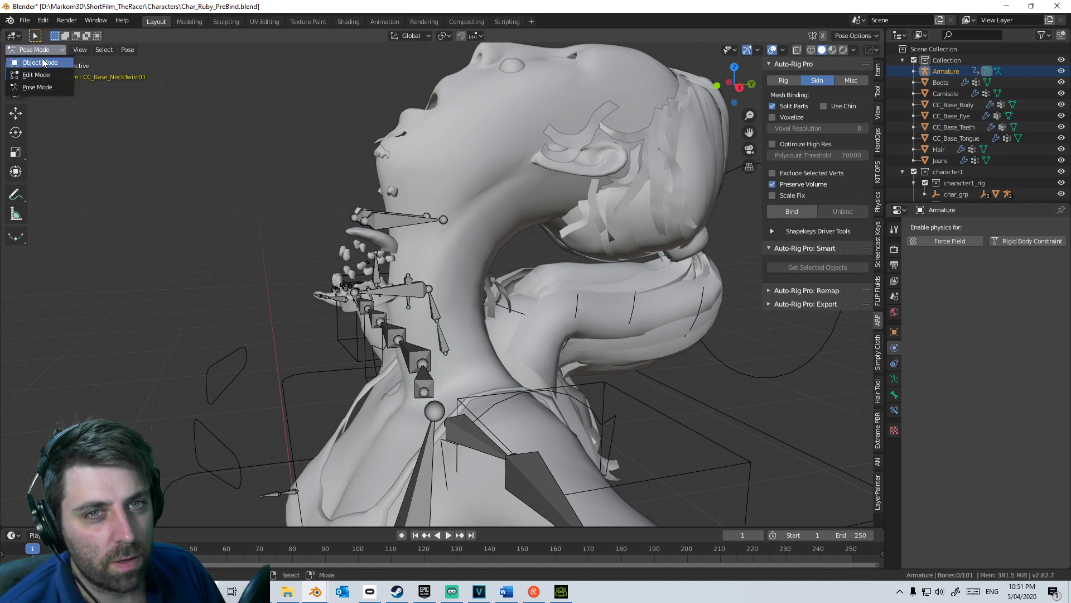
{"action": "left_click", "coordinate": [43, 62]}
{"action": "left_click", "coordinate": [503, 165]}
{"action": "left_click", "coordinate": [893, 357]}
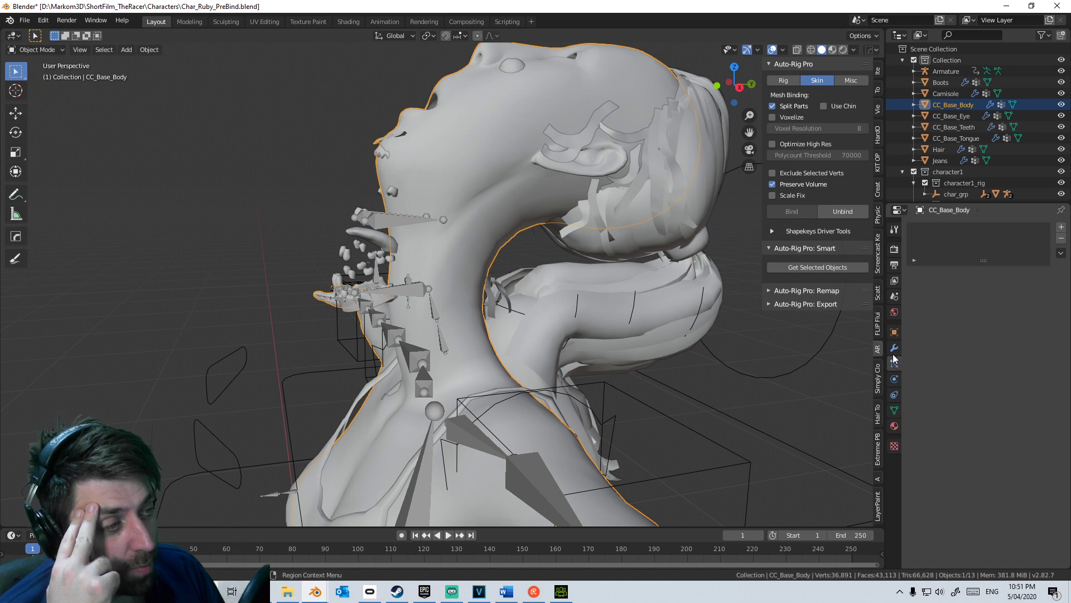
{"action": "left_click", "coordinate": [894, 349]}
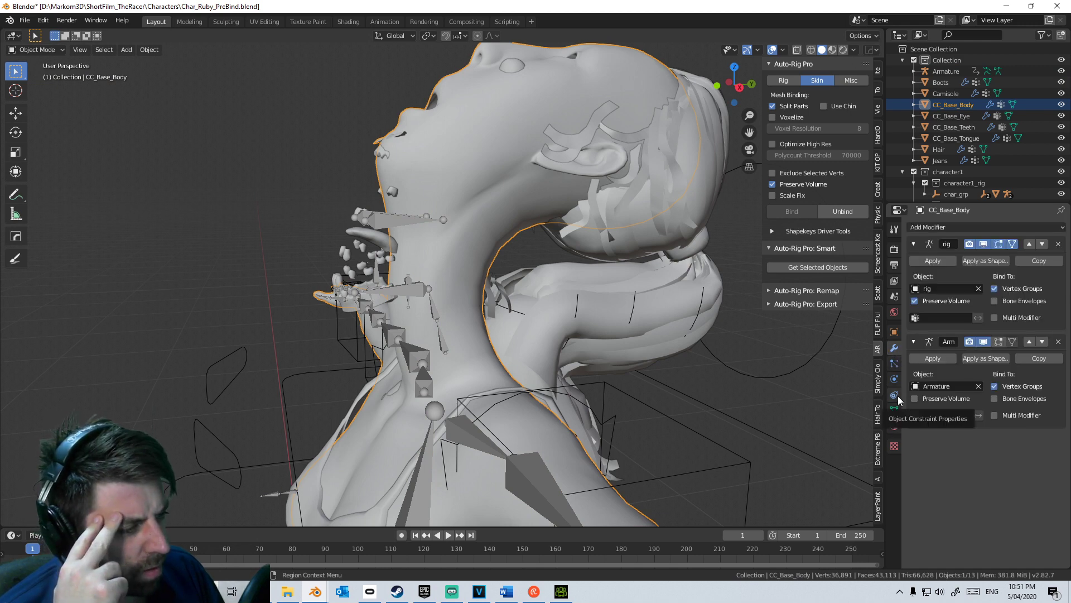
{"action": "scroll", "coordinate": [468, 454], "scroll_direction": "down", "scroll_amount": 5}
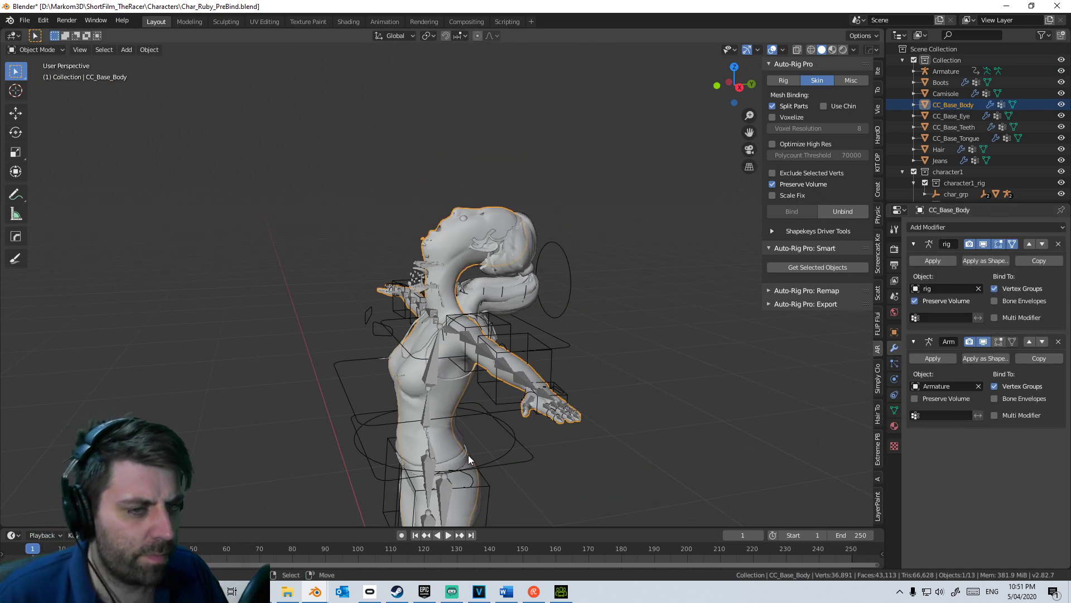
Step: Sort the CC_Base_Body mesh's vertex groups by name and look through the list
{"action": "left_click", "coordinate": [894, 412]}
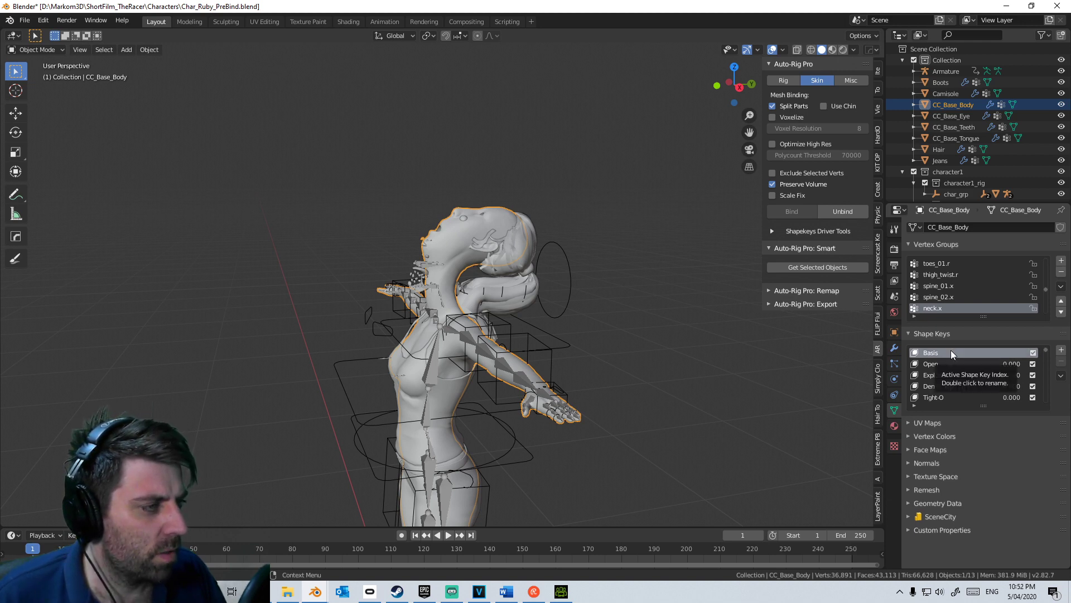
{"action": "scroll", "coordinate": [970, 303], "scroll_direction": "up", "scroll_amount": 10}
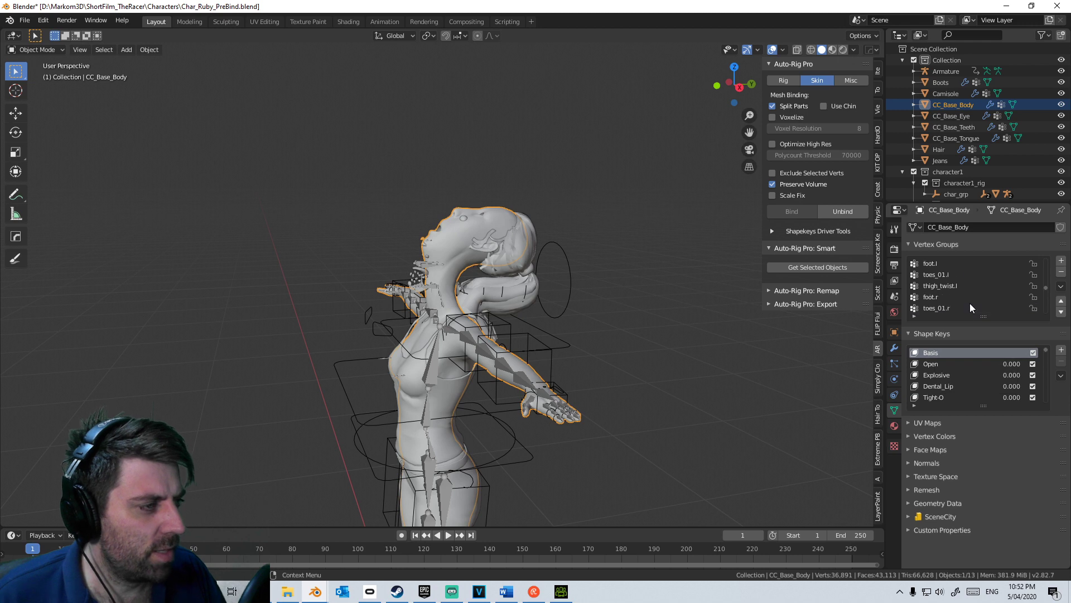
{"action": "left_click", "coordinate": [1061, 285]}
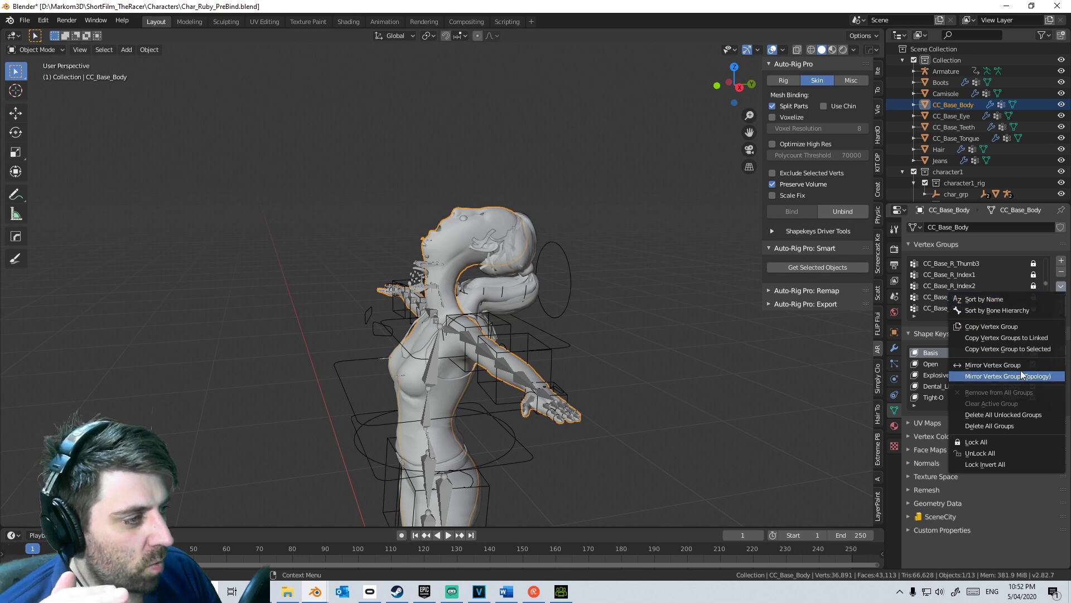
{"action": "left_click", "coordinate": [1022, 300]}
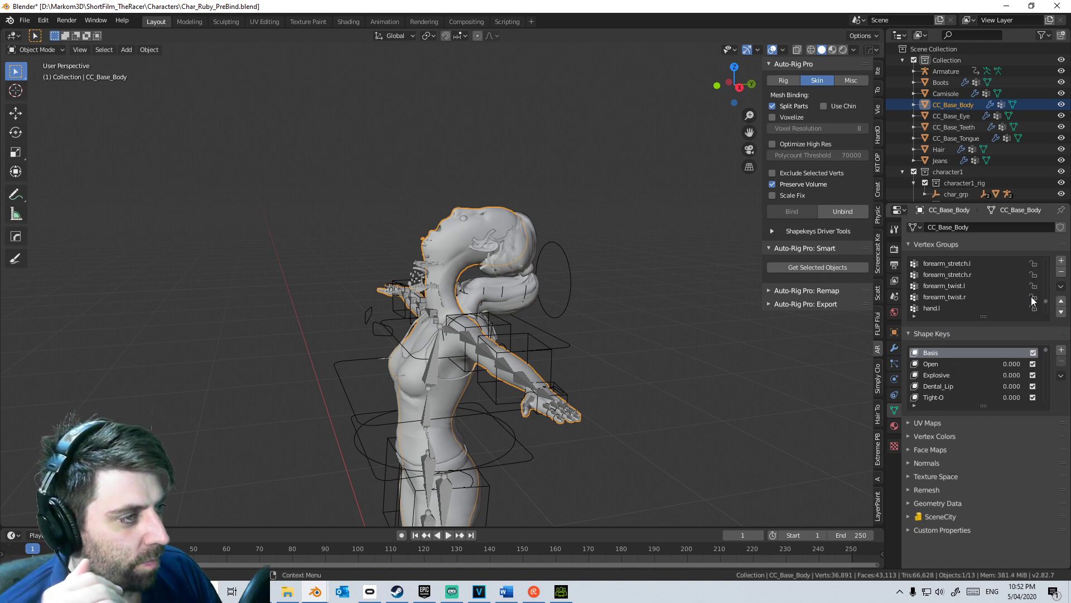
{"action": "left_click_drag", "start_coordinate": [1047, 304], "coordinate": [1054, 259]}
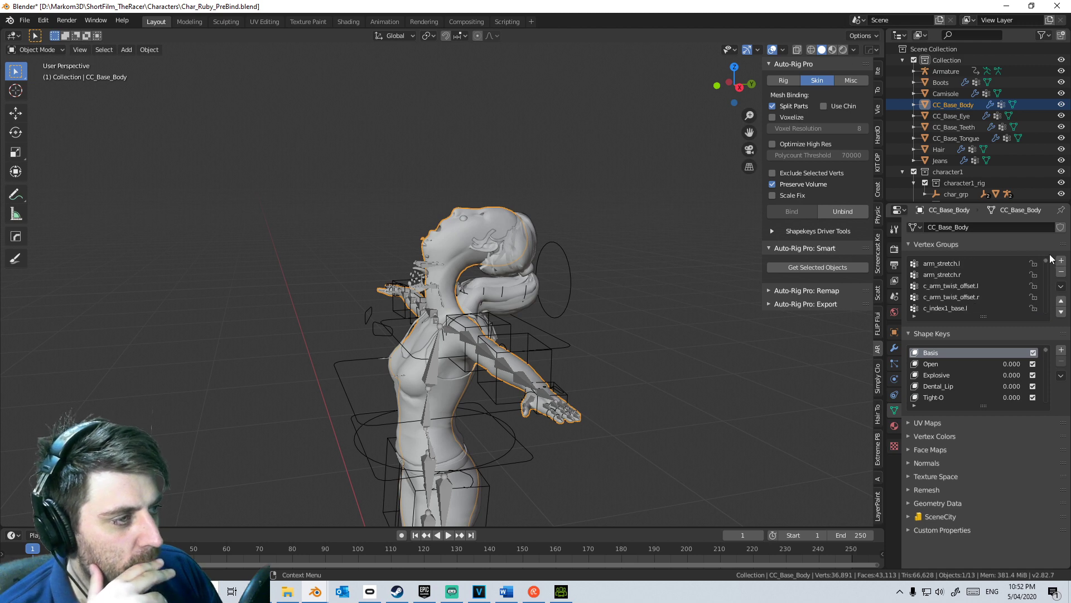
{"action": "scroll", "coordinate": [1009, 286], "scroll_direction": "down", "scroll_amount": 20}
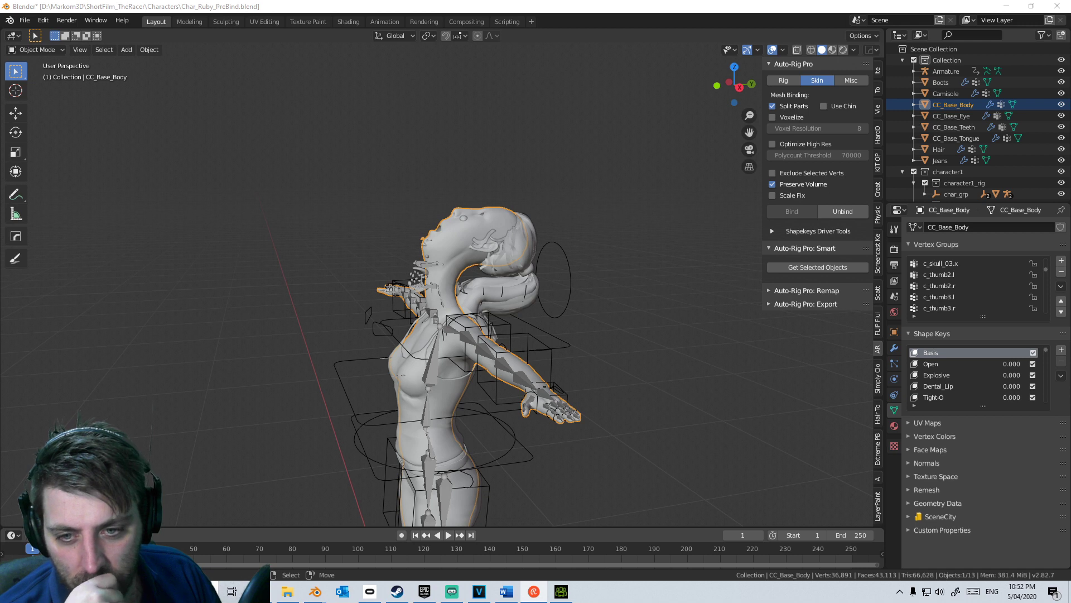
Step: Switch to the Blender window with Female.blend, set solid shading and briefly play its animation
{"action": "left_click", "coordinate": [562, 293]}
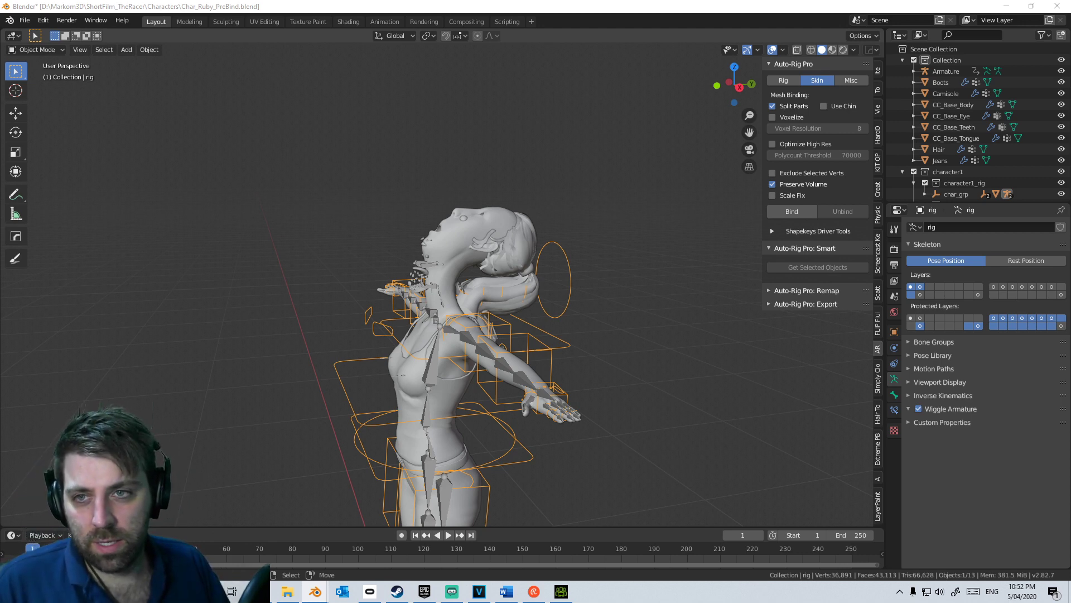
{"action": "key", "text": "alt+Tab"}
{"action": "key", "text": "z"}
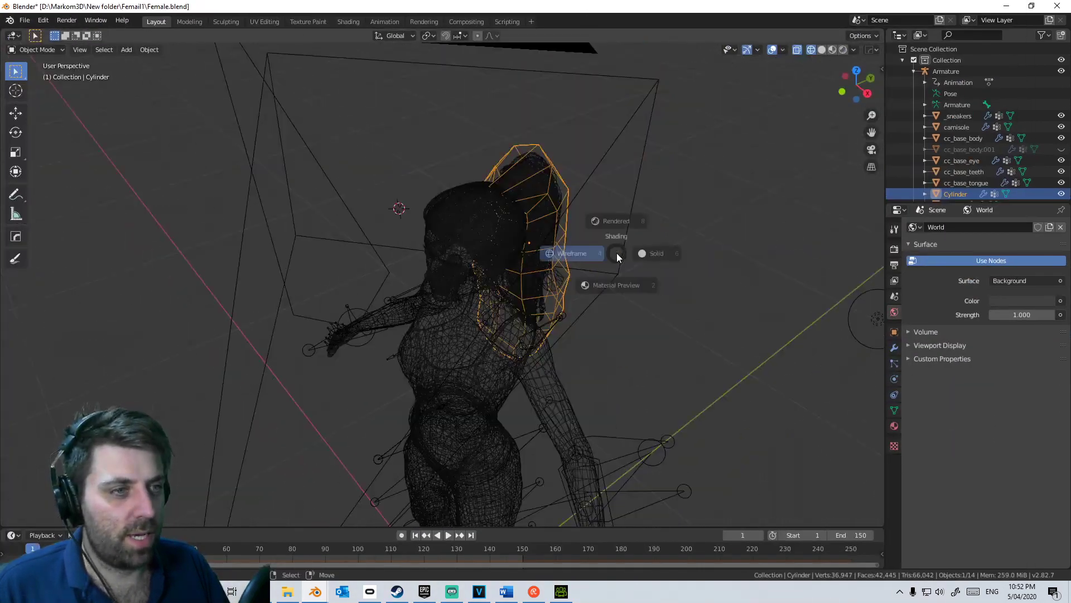
{"action": "left_click", "coordinate": [650, 253]}
{"action": "middle_click_drag", "start_coordinate": [664, 316], "coordinate": [527, 563]}
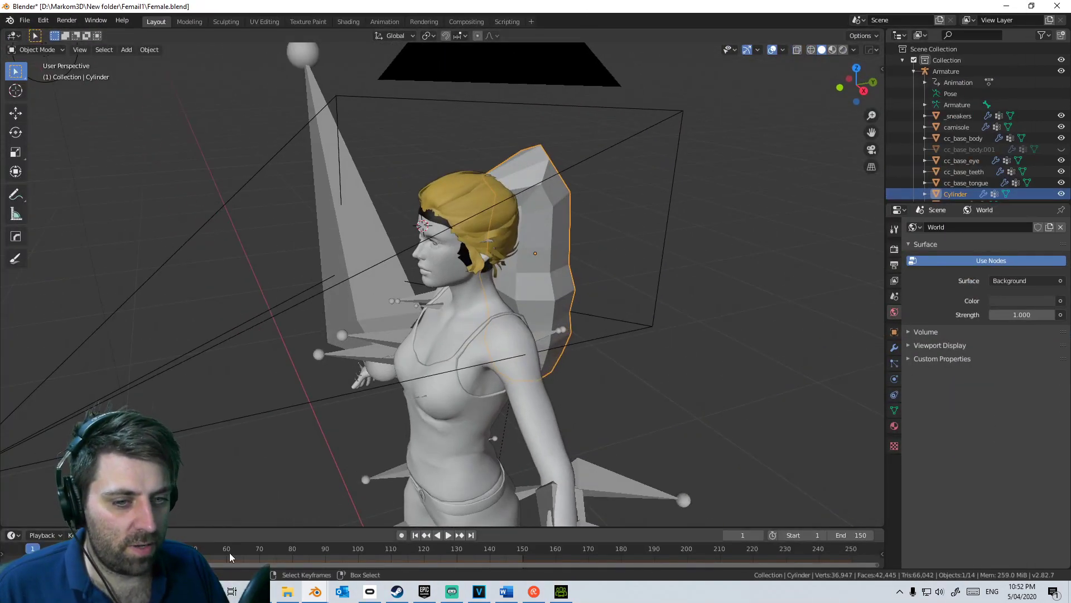
{"action": "left_click", "coordinate": [449, 536]}
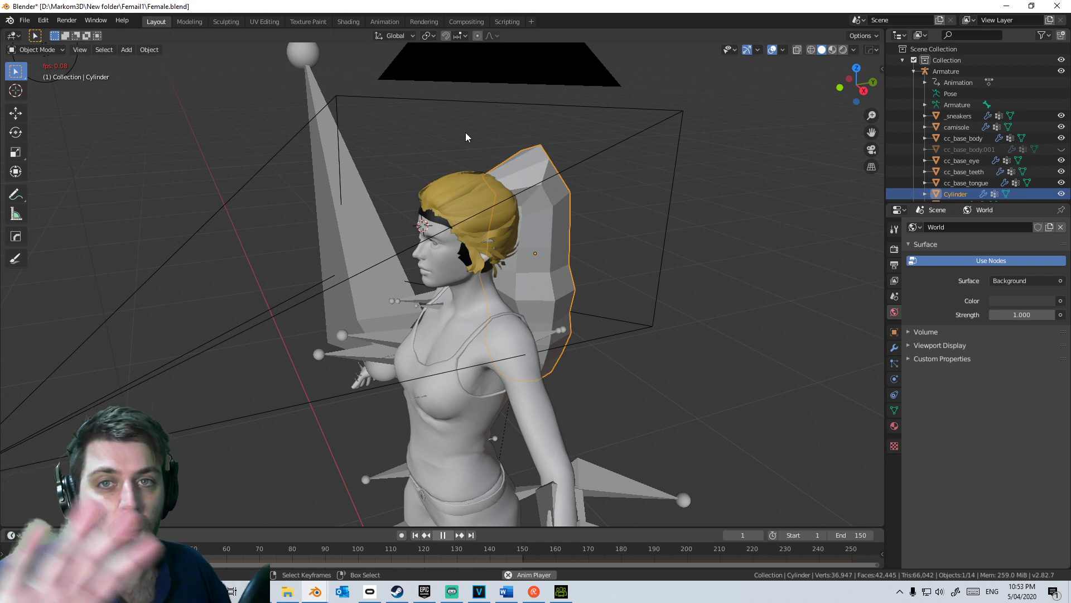
{"action": "key", "text": "space"}
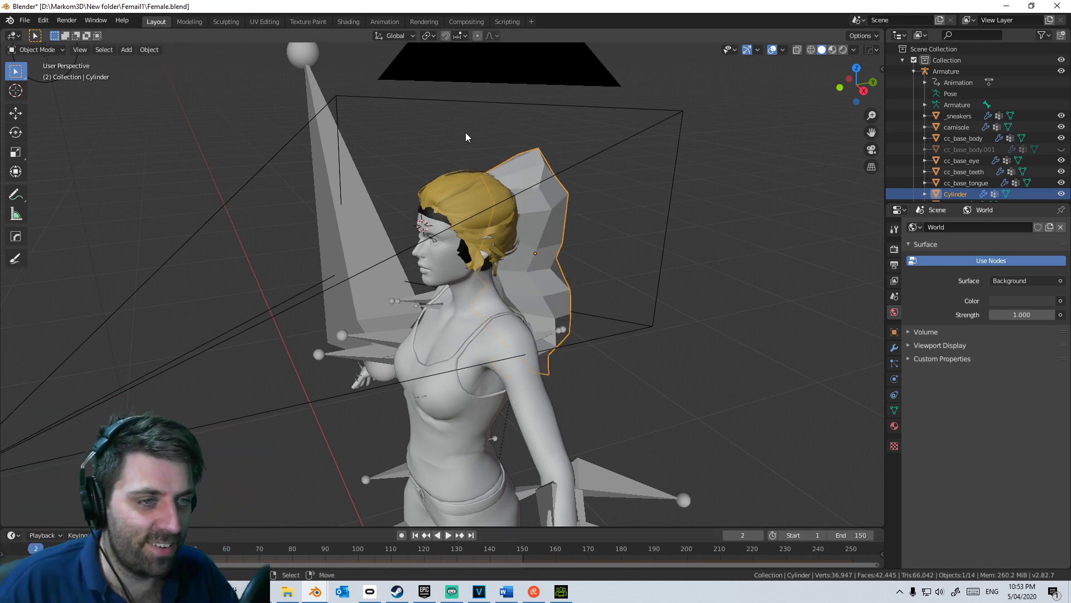
Step: Select the cc_base_body mesh, review its modifiers and physics, and remove its Collision physics
{"action": "left_click", "coordinate": [475, 318]}
{"action": "left_click", "coordinate": [894, 363]}
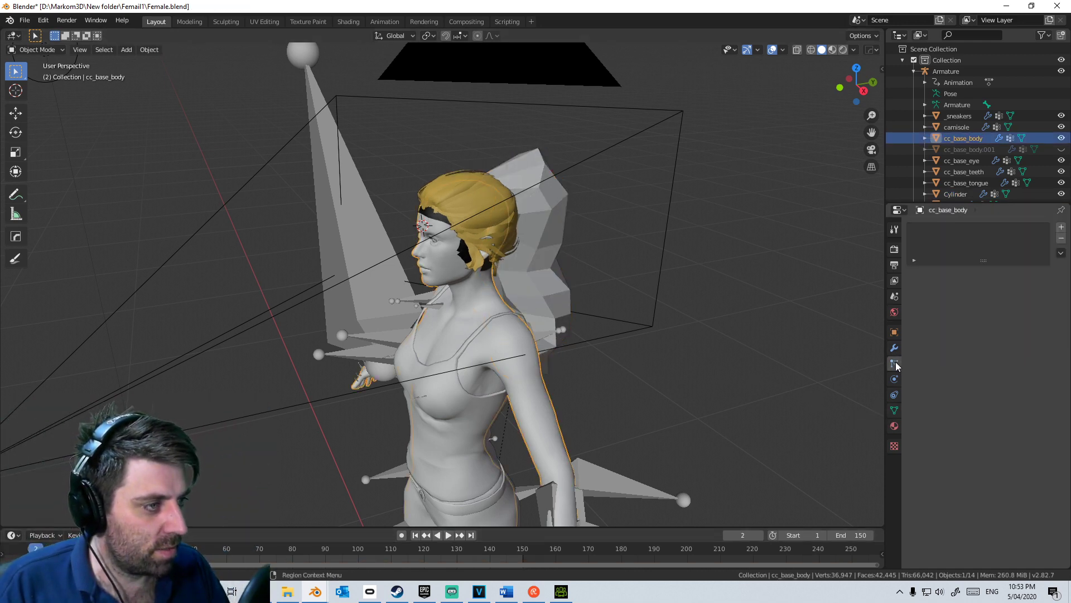
{"action": "scroll", "coordinate": [895, 365], "scroll_direction": "down", "scroll_amount": 3, "text": "ctrl"}
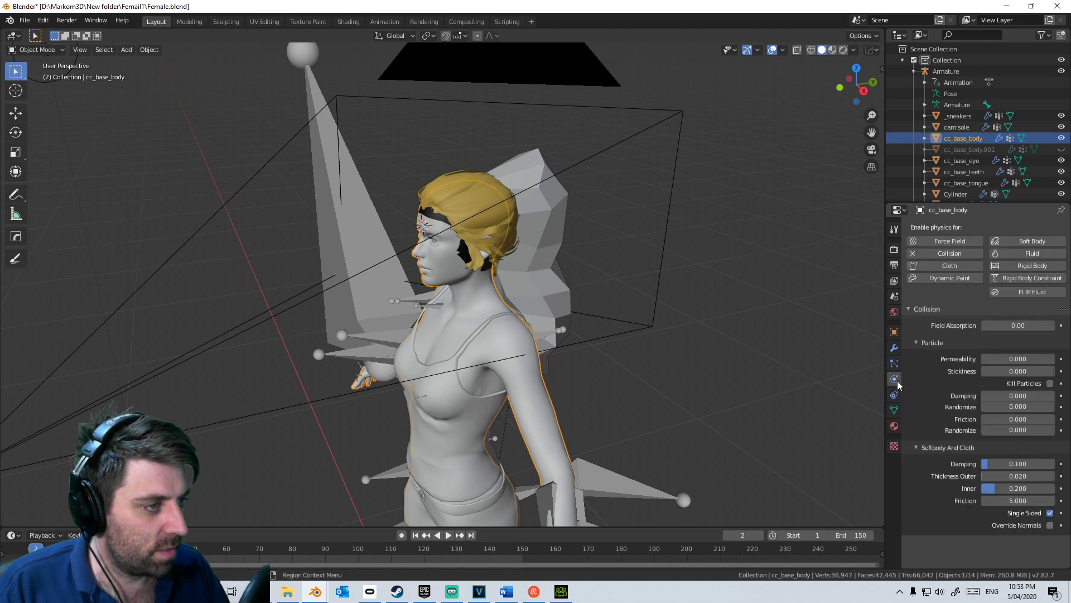
{"action": "left_click", "coordinate": [892, 350]}
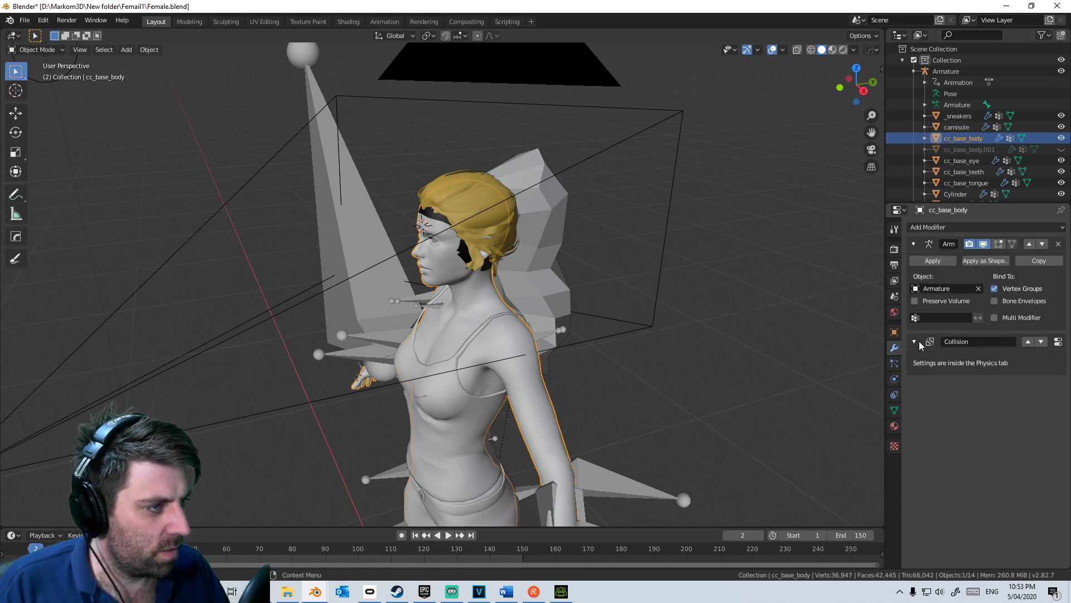
{"action": "scroll", "coordinate": [894, 383], "scroll_direction": "down", "scroll_amount": 3, "text": "ctrl"}
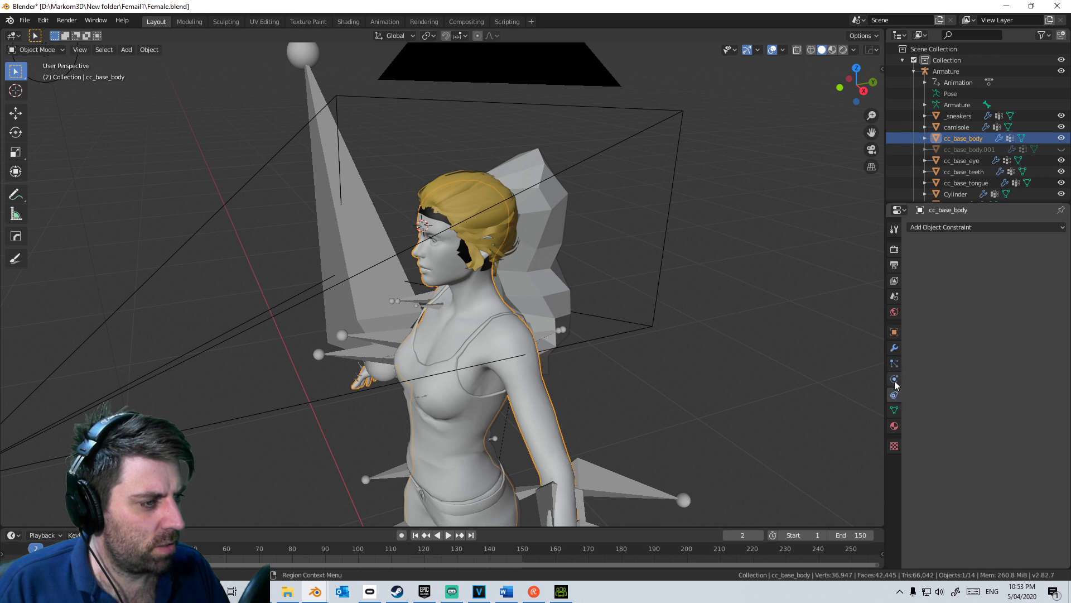
{"action": "left_click", "coordinate": [895, 380]}
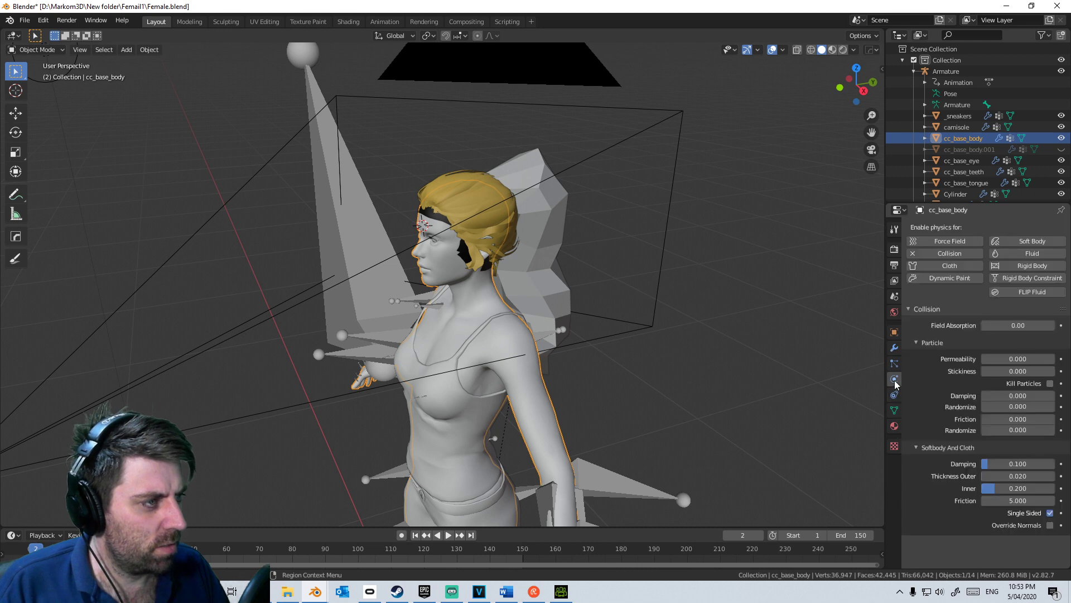
{"action": "left_click", "coordinate": [943, 254]}
Step: Return to the first frame and play the animation to check the ponytail's soft body motion
{"action": "left_click", "coordinate": [416, 535]}
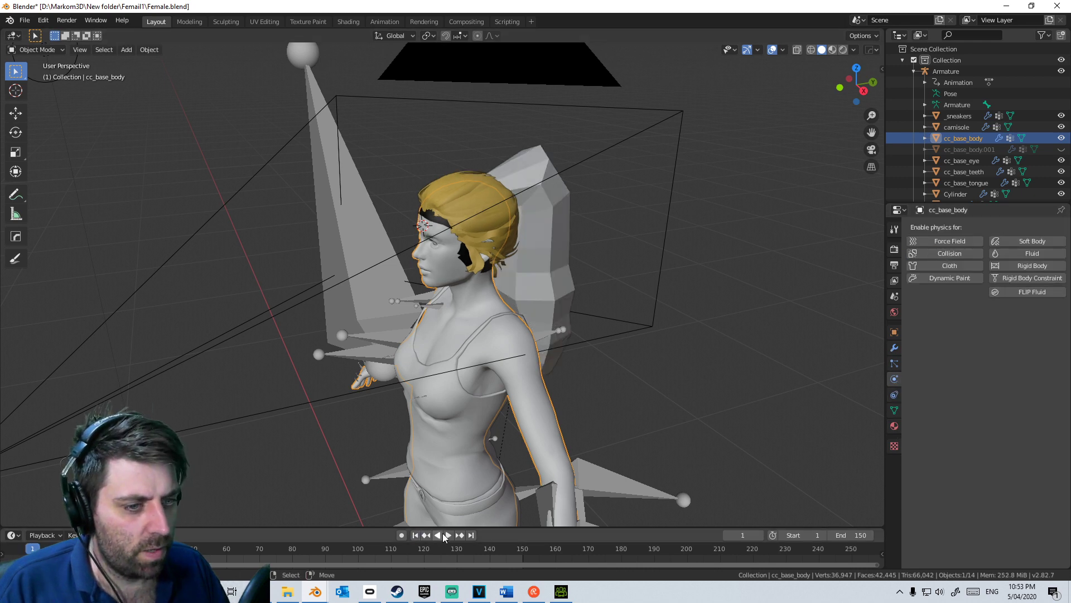
{"action": "left_click", "coordinate": [446, 535]}
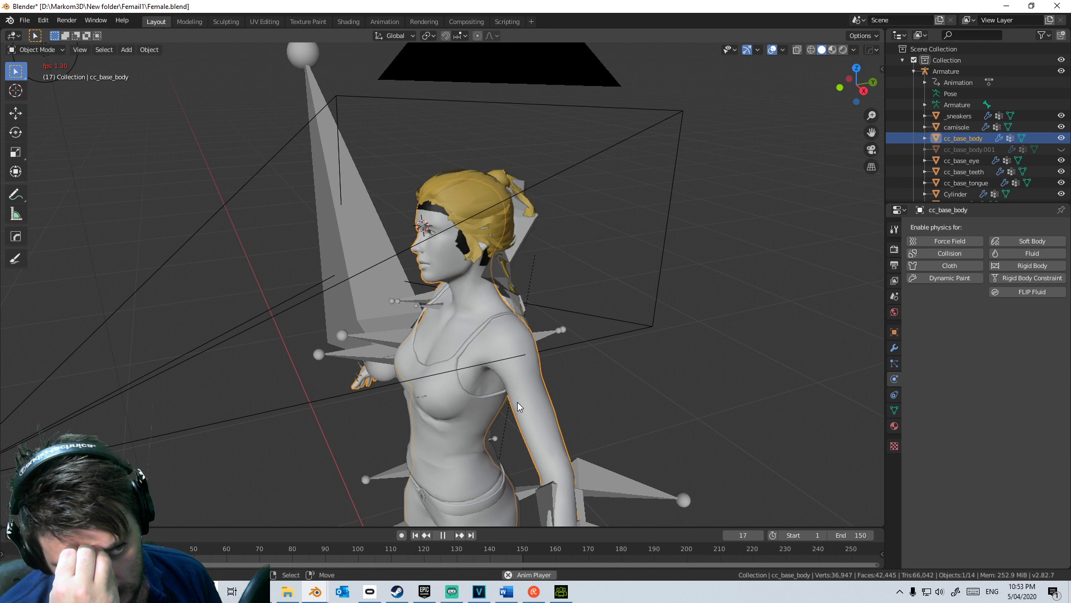
{"action": "left_click", "coordinate": [439, 535]}
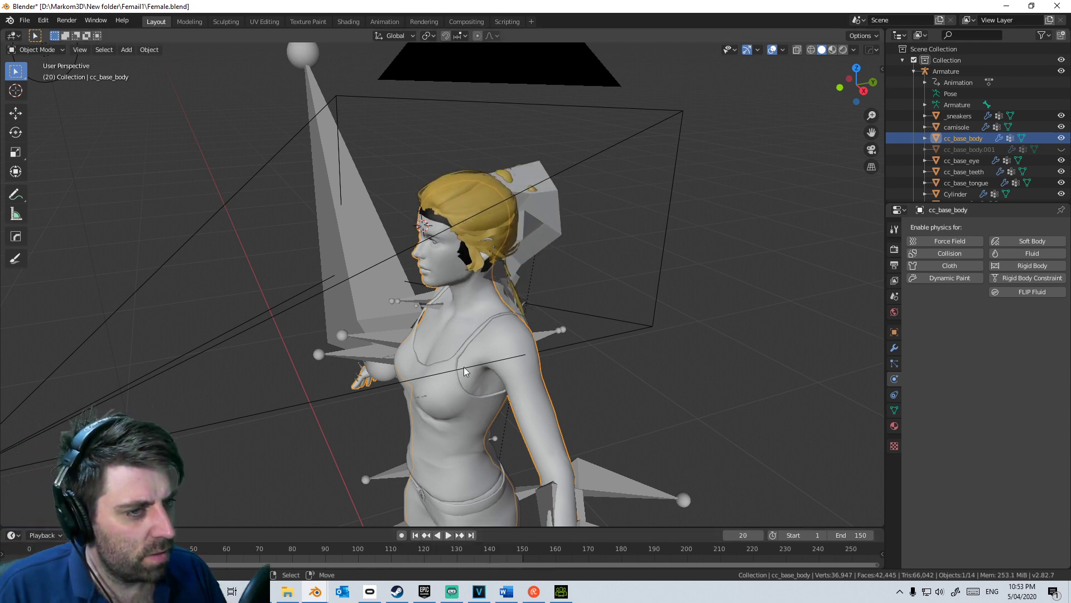
Step: Inspect the upper body in wireframe shading, hide cc_base_body and unhide all hidden meshes
{"action": "middle_click_drag", "start_coordinate": [469, 321], "coordinate": [530, 299]}
{"action": "scroll", "coordinate": [530, 300], "scroll_direction": "up", "scroll_amount": 4}
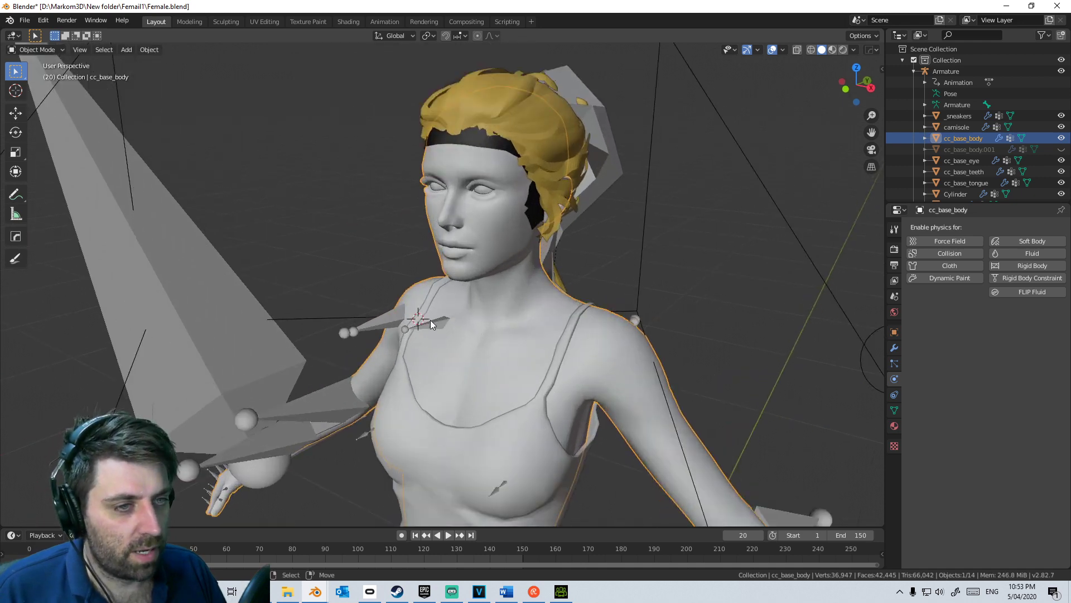
{"action": "key", "text": "z"}
{"action": "left_click", "coordinate": [363, 320]}
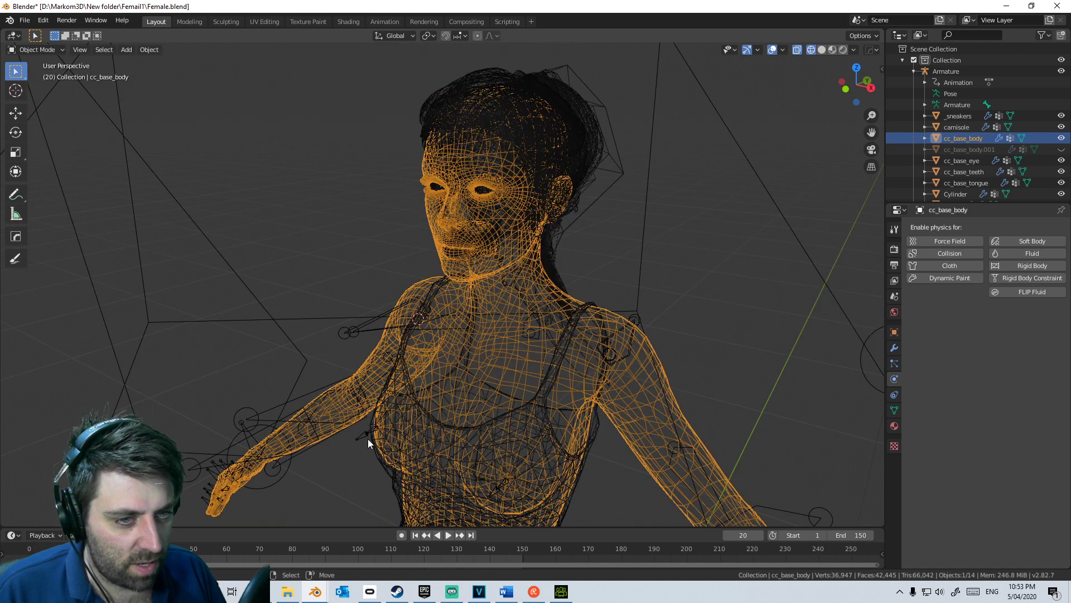
{"action": "left_click", "coordinate": [354, 402]}
{"action": "left_click", "coordinate": [363, 398]}
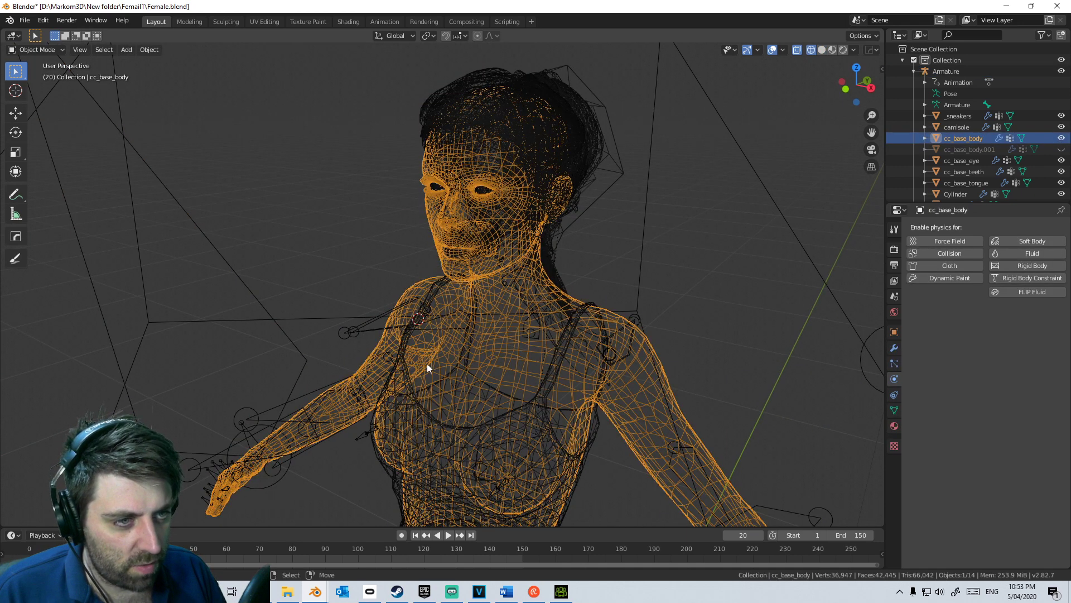
{"action": "left_click", "coordinate": [429, 364]}
{"action": "left_click", "coordinate": [503, 342]}
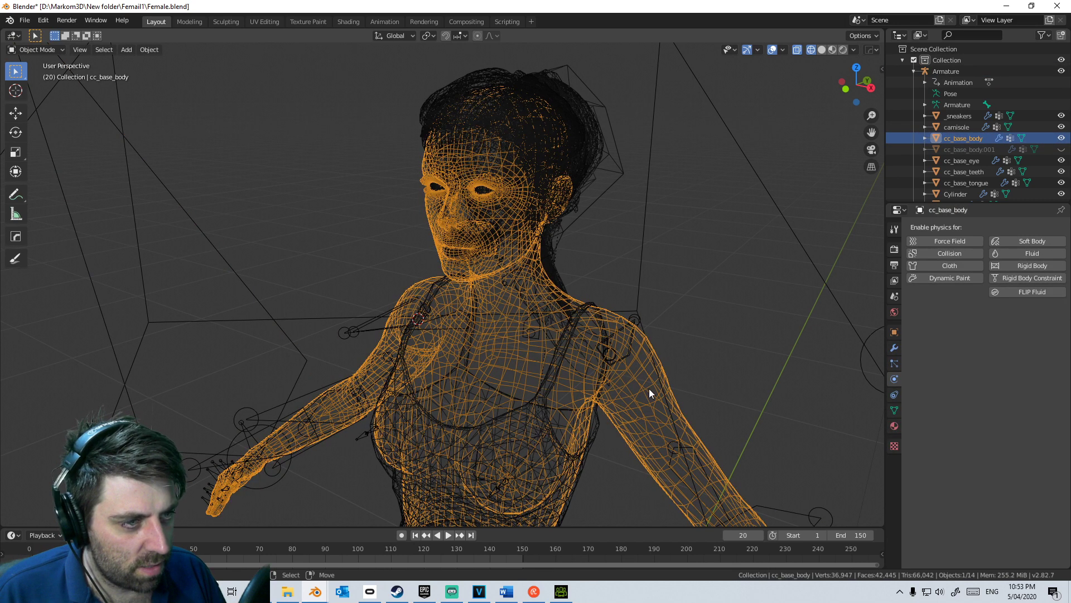
{"action": "key", "text": "h"}
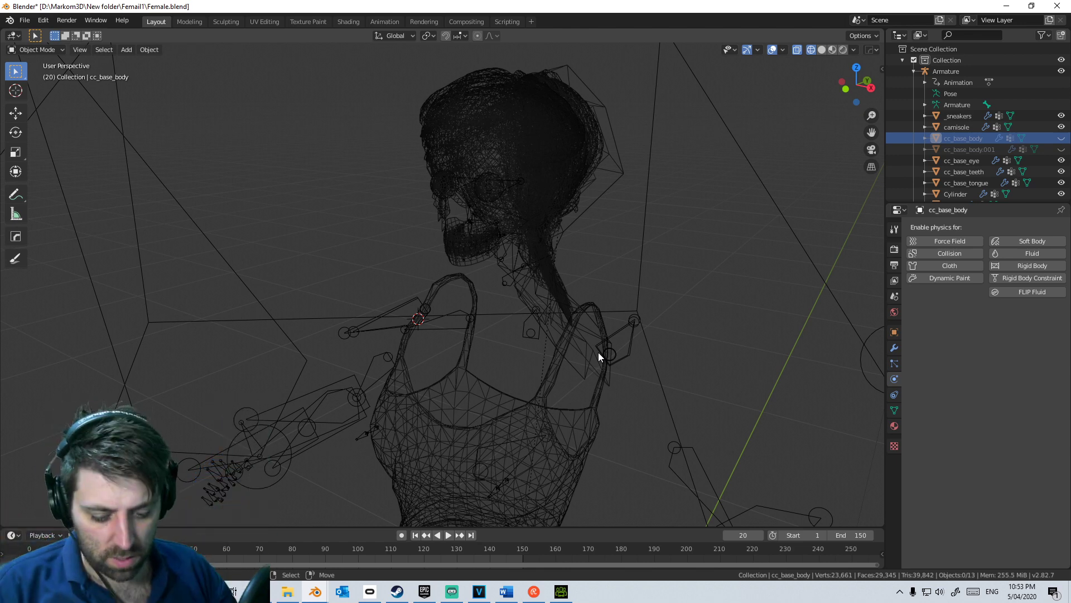
{"action": "key", "text": "alt+h"}
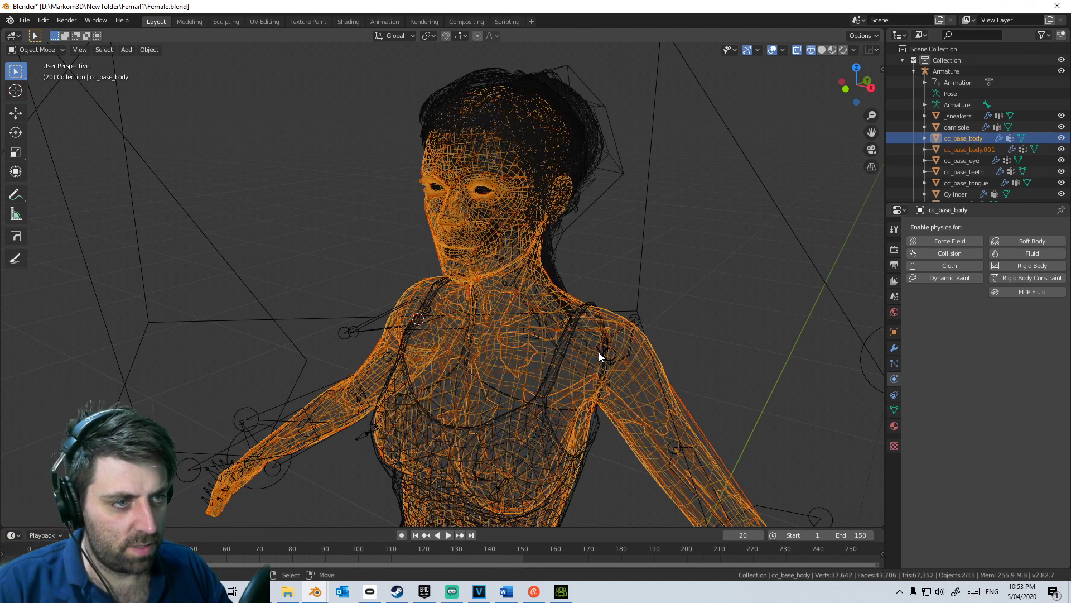
Step: Remove the Collision physics from the cc_base_body.001 mesh and hide that mesh
{"action": "left_click", "coordinate": [618, 380]}
{"action": "middle_click_drag", "start_coordinate": [618, 380], "coordinate": [621, 385]}
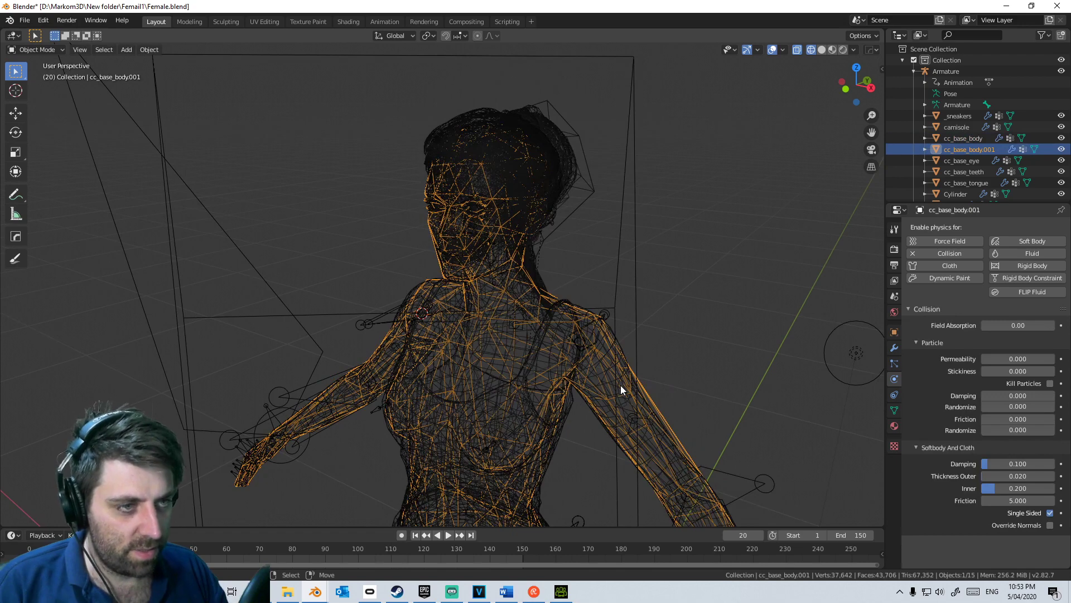
{"action": "left_click", "coordinate": [944, 251]}
{"action": "middle_click_drag", "start_coordinate": [802, 287], "coordinate": [604, 288]}
{"action": "key", "text": "z"}
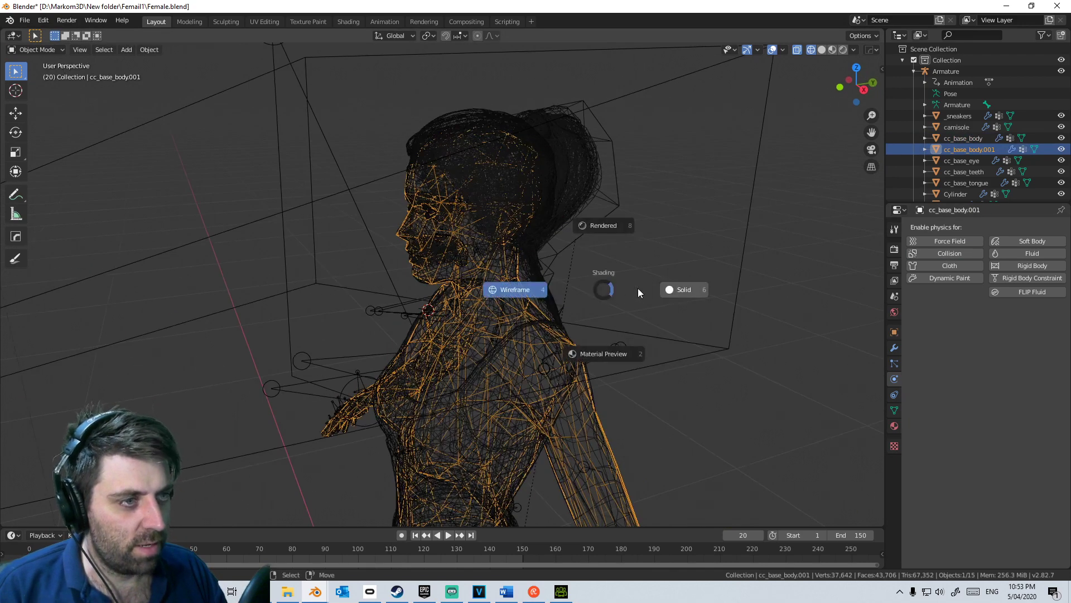
{"action": "left_click", "coordinate": [174, 205]}
{"action": "key", "text": "h"}
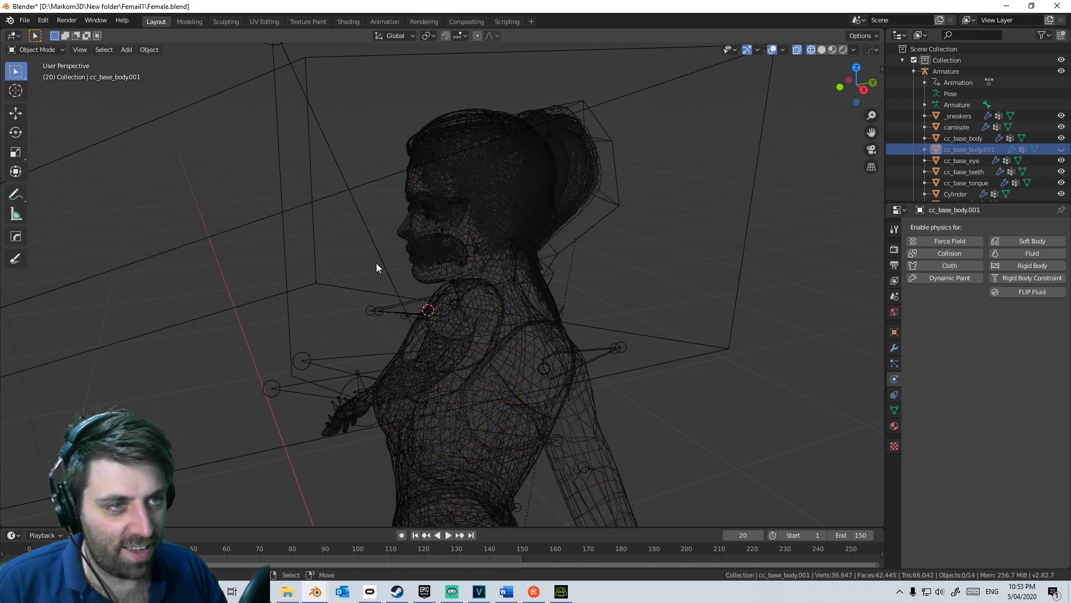
Step: Restore solid shading and replay the animation from the first frame
{"action": "key", "text": "z"}
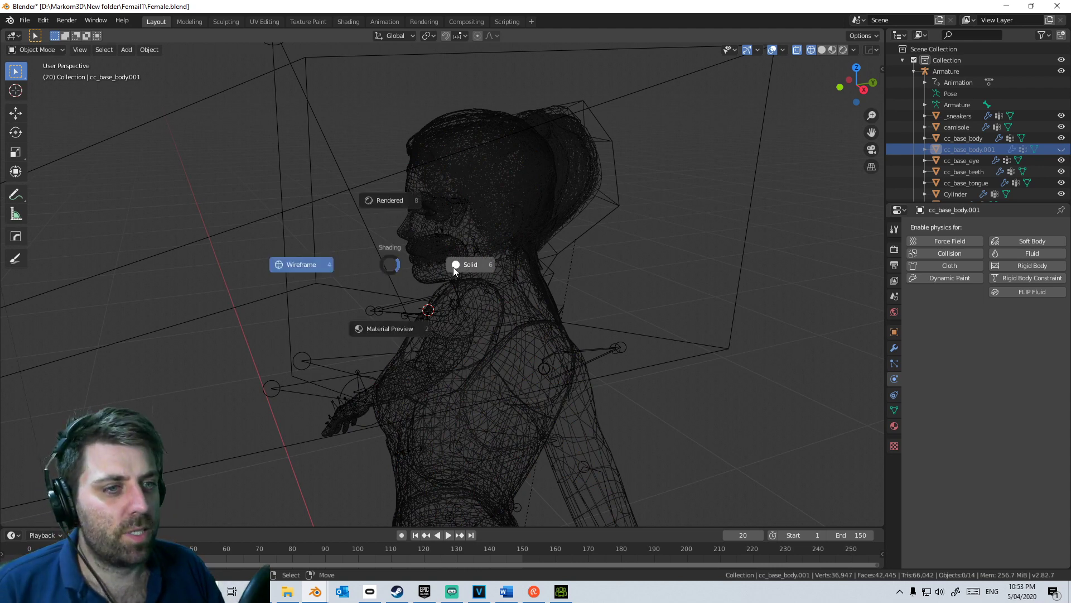
{"action": "left_click", "coordinate": [454, 266]}
{"action": "key", "text": "shift+Left"}
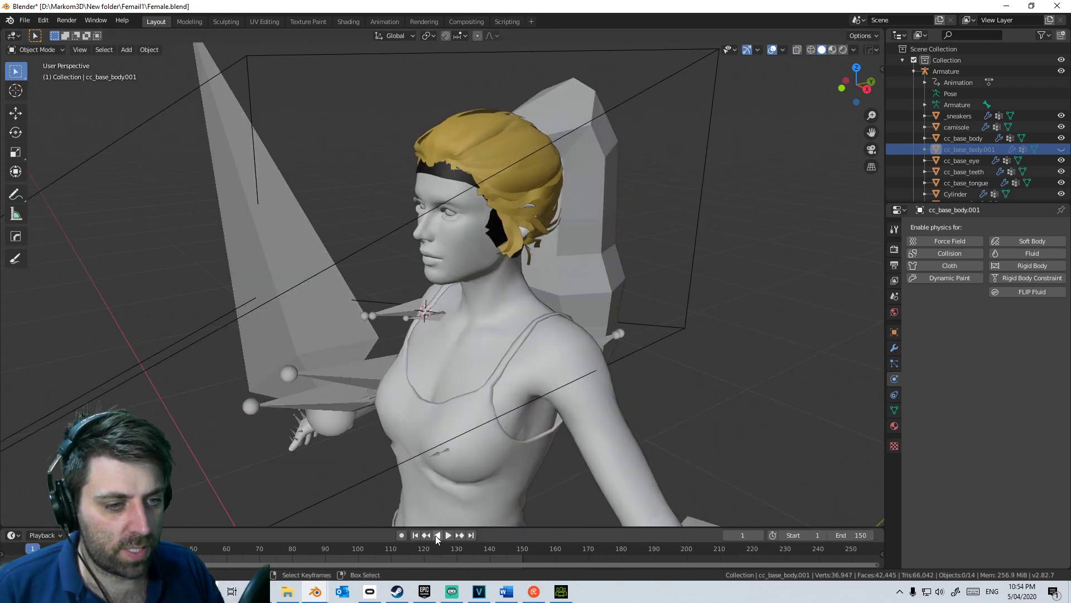
{"action": "left_click", "coordinate": [448, 535]}
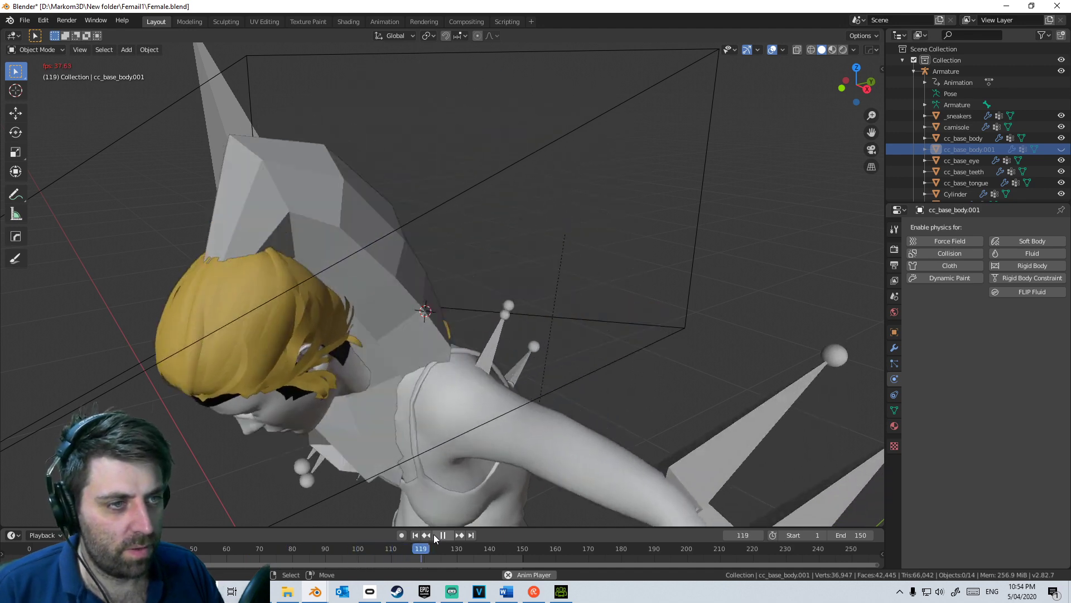
{"action": "left_click", "coordinate": [440, 535]}
Step: Hide the Cylinder soft body cage and play the animation from the first frame to watch the ponytail
{"action": "left_click", "coordinate": [601, 320]}
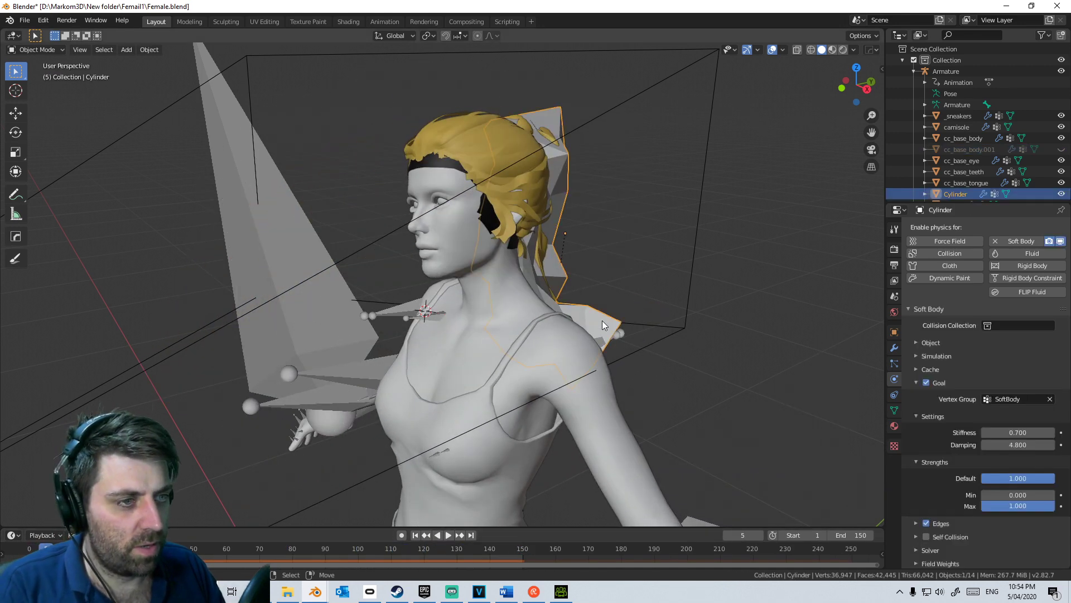
{"action": "key", "text": "h"}
{"action": "middle_click_drag", "start_coordinate": [611, 328], "coordinate": [474, 335]}
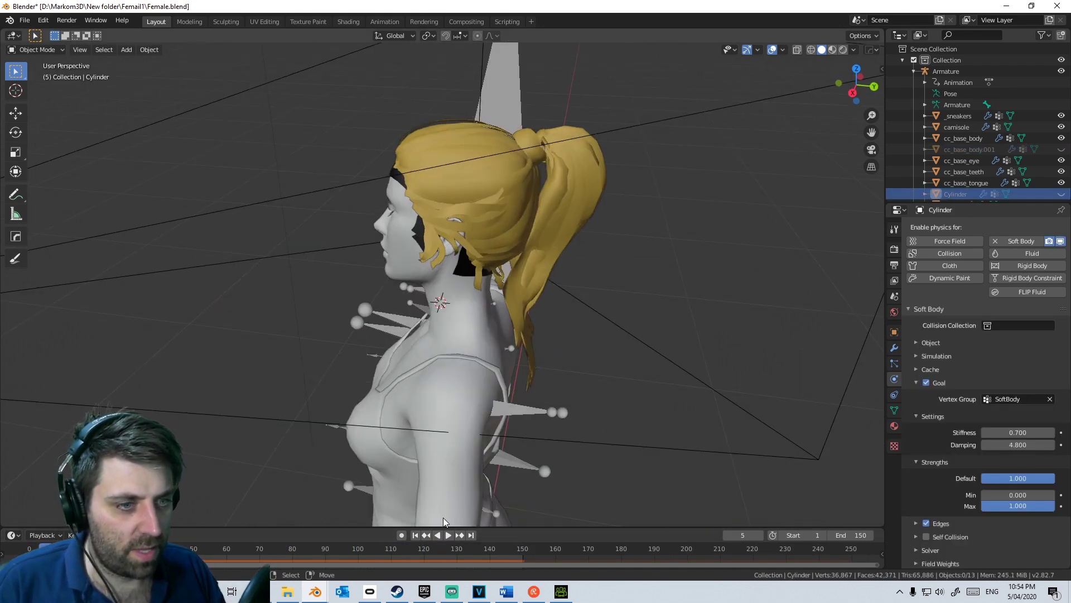
{"action": "left_click", "coordinate": [415, 535]}
{"action": "left_click", "coordinate": [448, 534]}
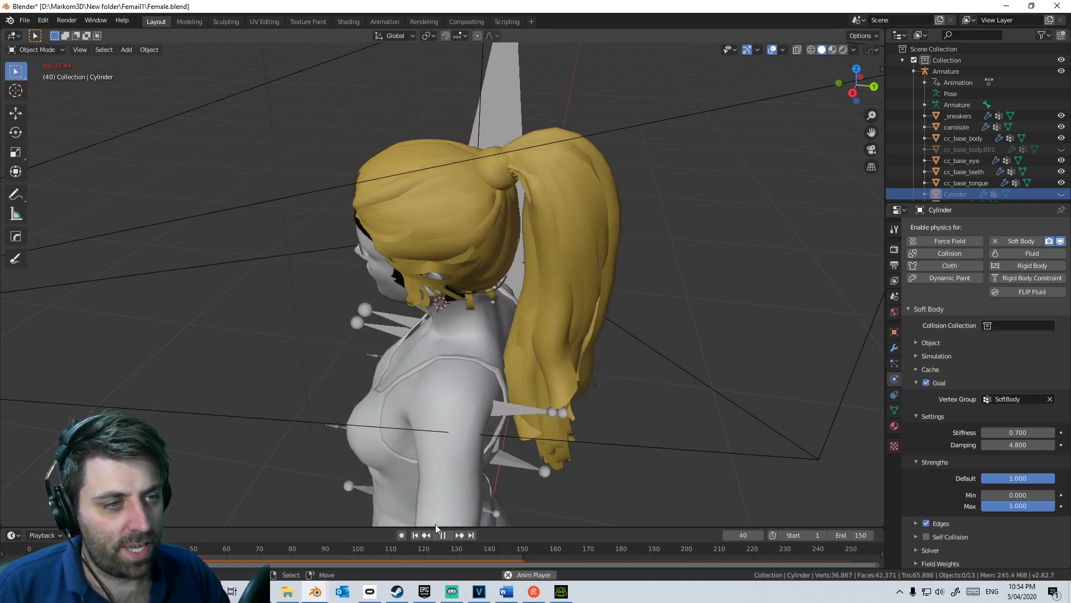
{"action": "left_click", "coordinate": [443, 535]}
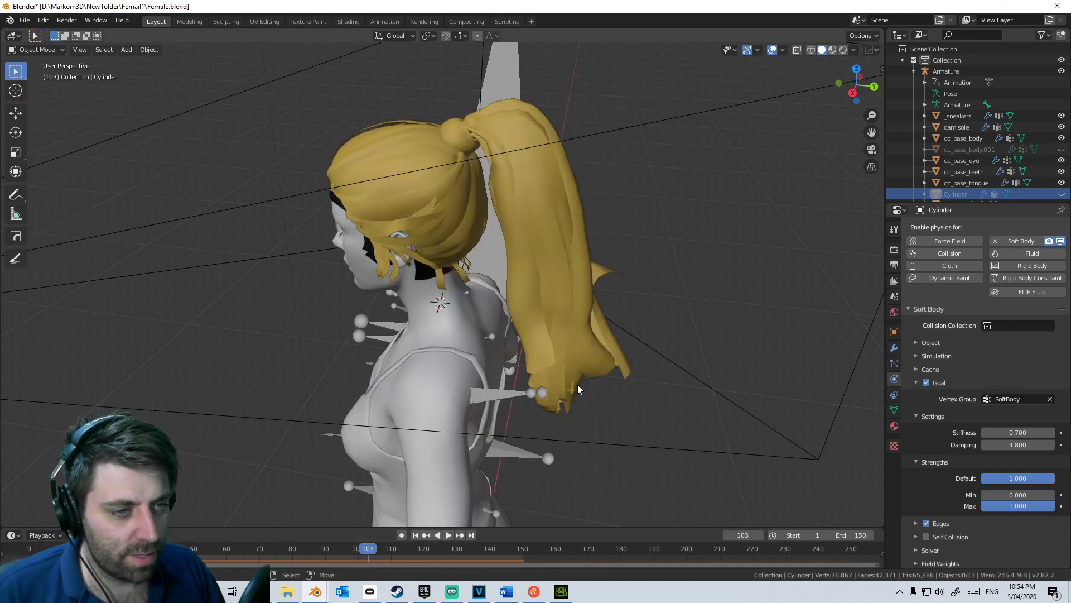
Step: Unhide all hidden objects, select the cc_base_body mesh and open the file's External Data options
{"action": "key", "text": "alt+h"}
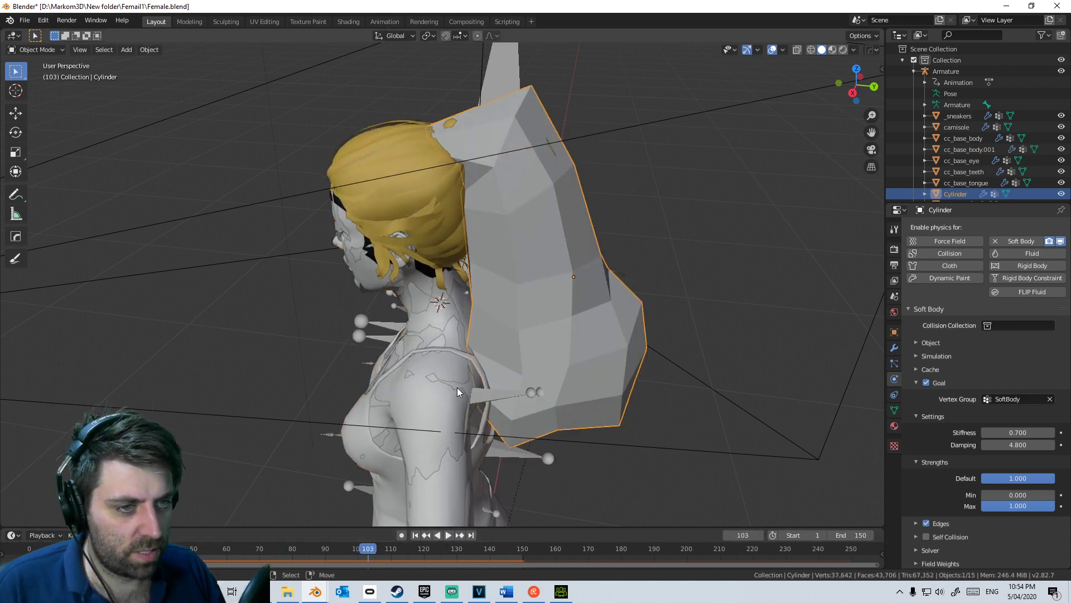
{"action": "left_click", "coordinate": [459, 391]}
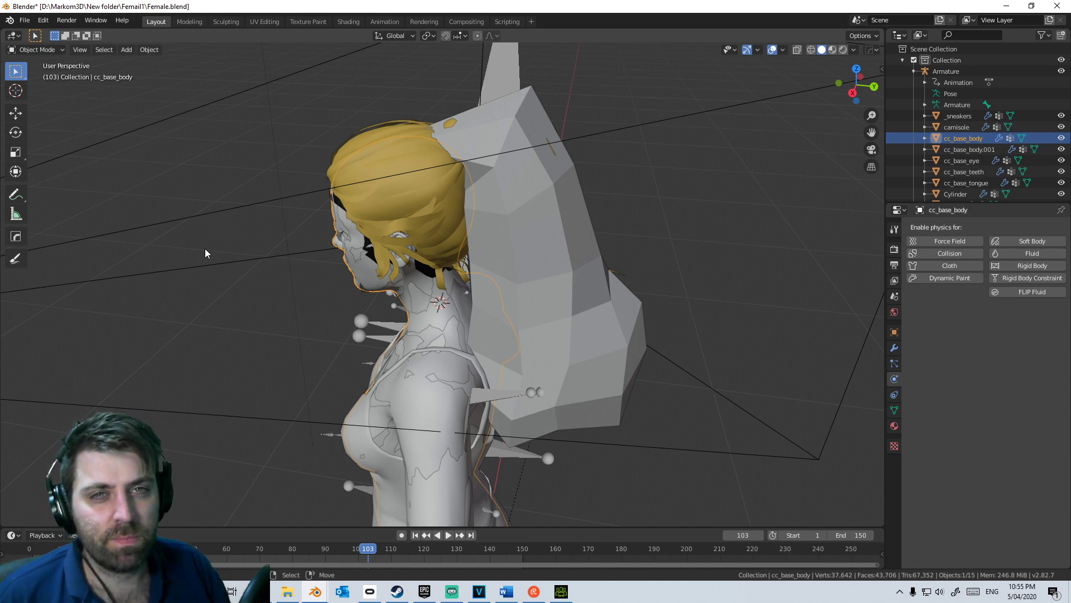
{"action": "left_click", "coordinate": [25, 20]}
{"action": "mouse_move", "coordinate": [61, 198]}
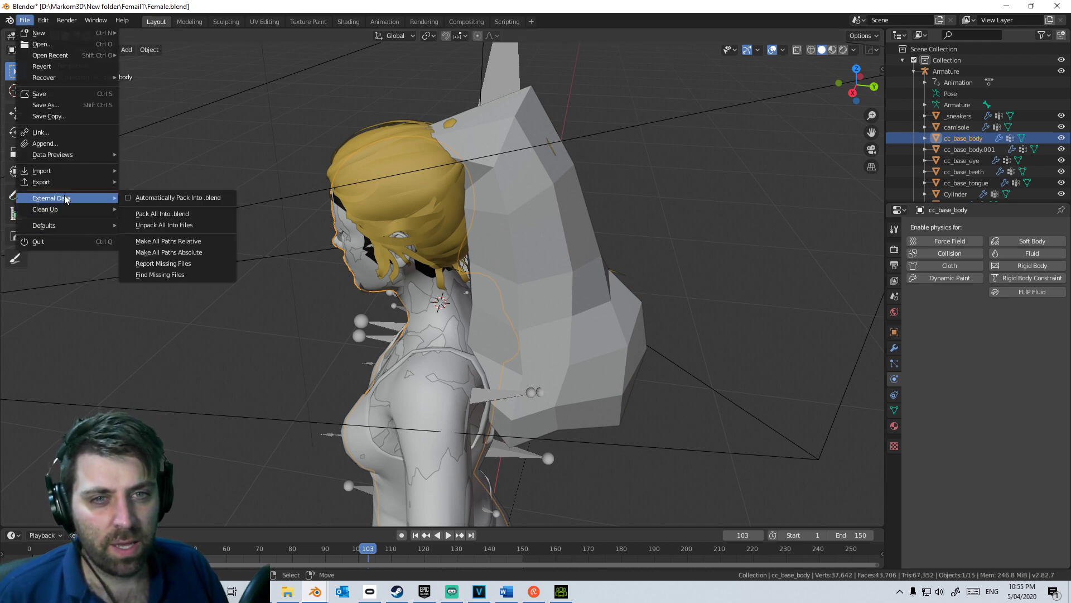
{"action": "left_click", "coordinate": [180, 258]}
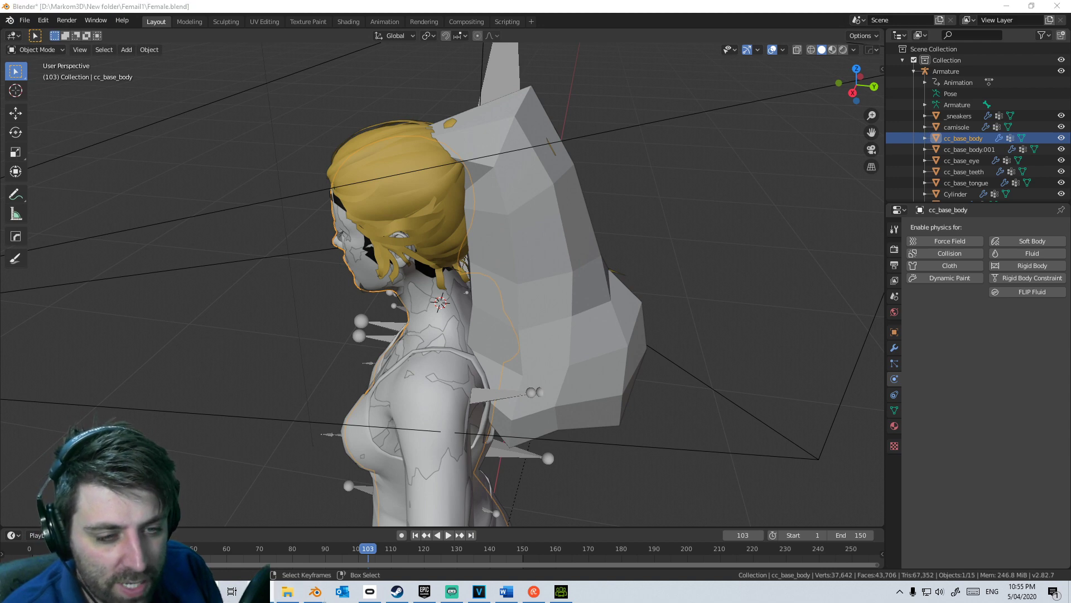